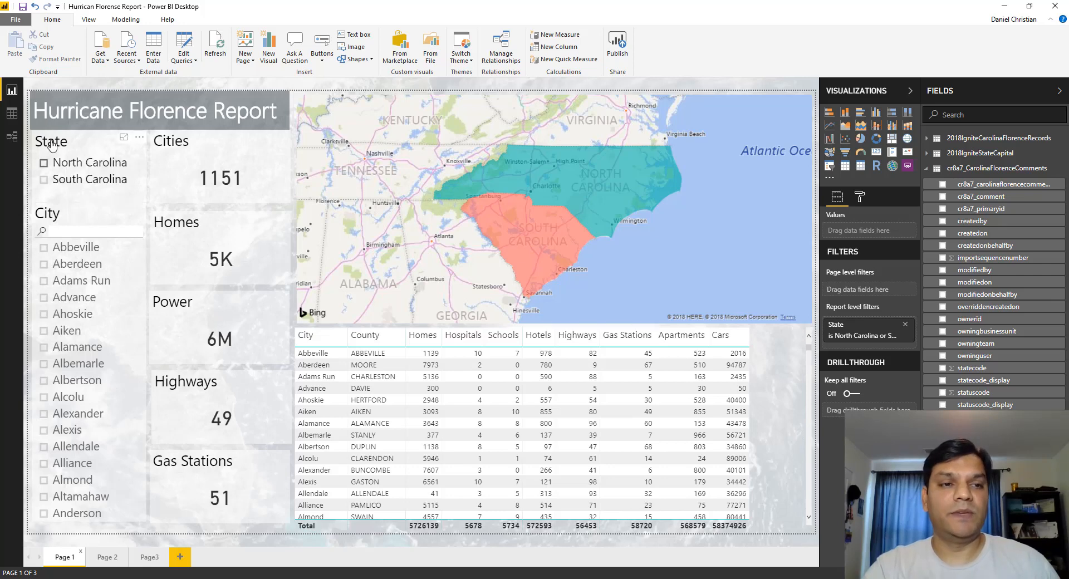
Filter the first report page to North Carolina and clear that state filter again
left_click(51, 166)
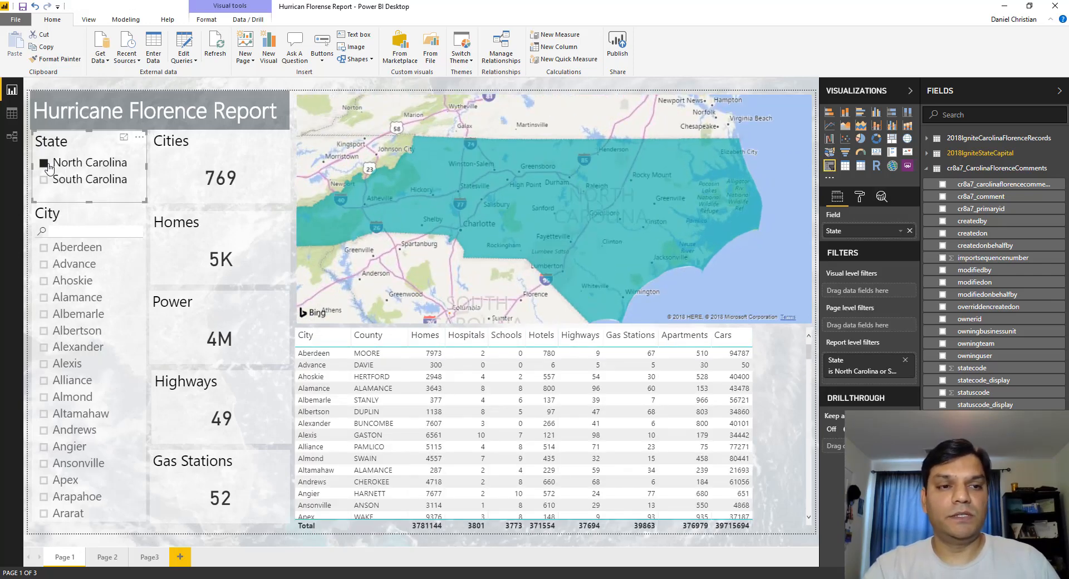
left_click(49, 167)
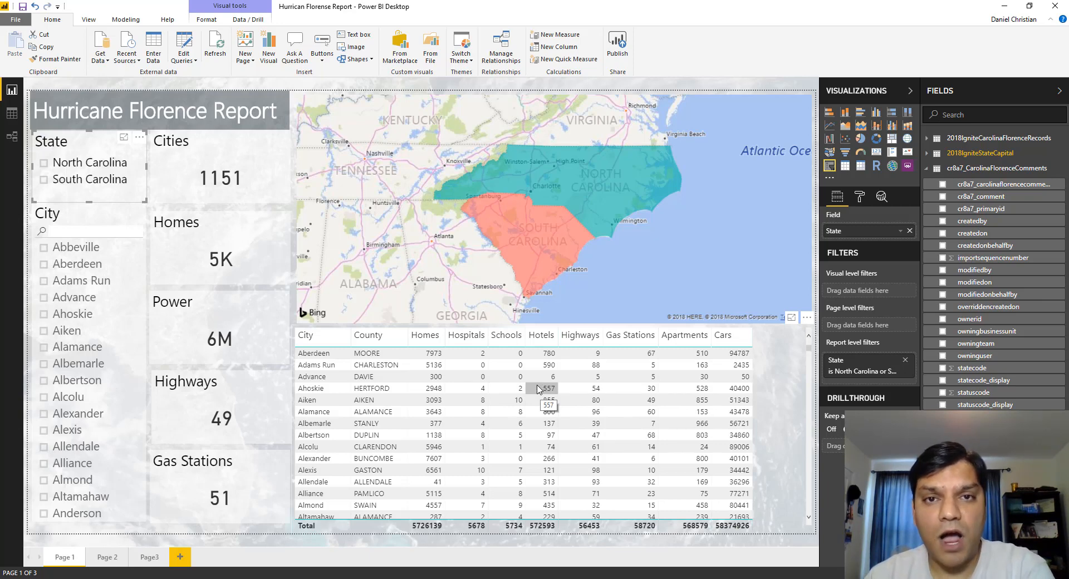
On Page 2, dismiss the PowerApps sharing notice and filter the State slicer to North Carolina
left_click(99, 559)
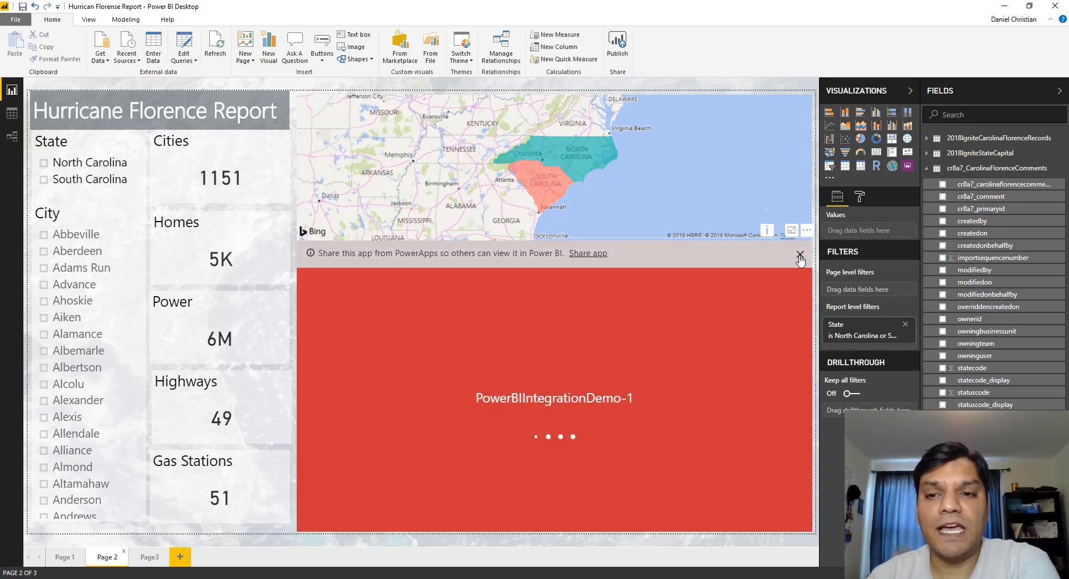
left_click(799, 255)
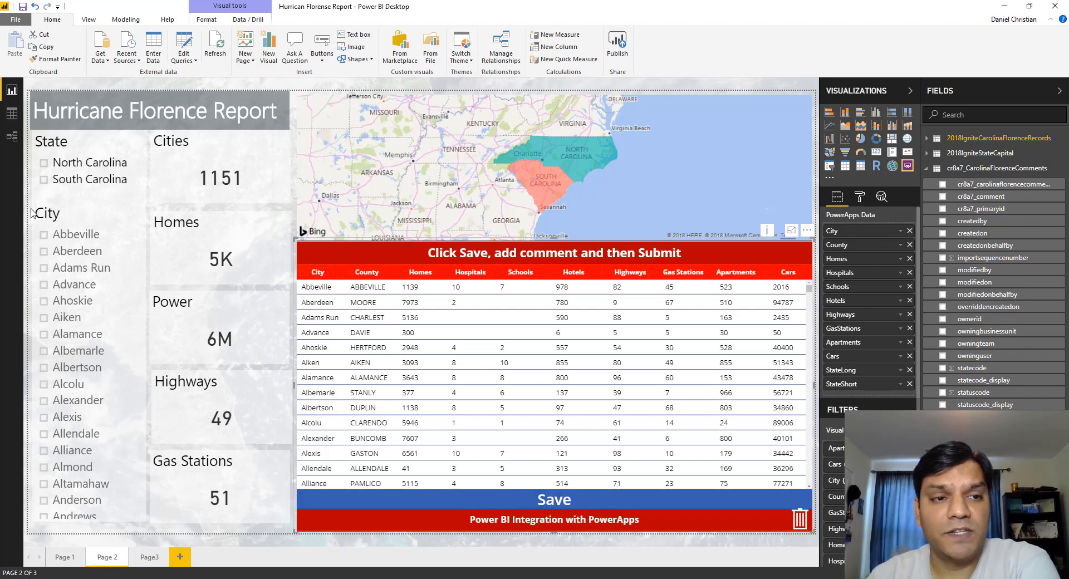
left_click(44, 164)
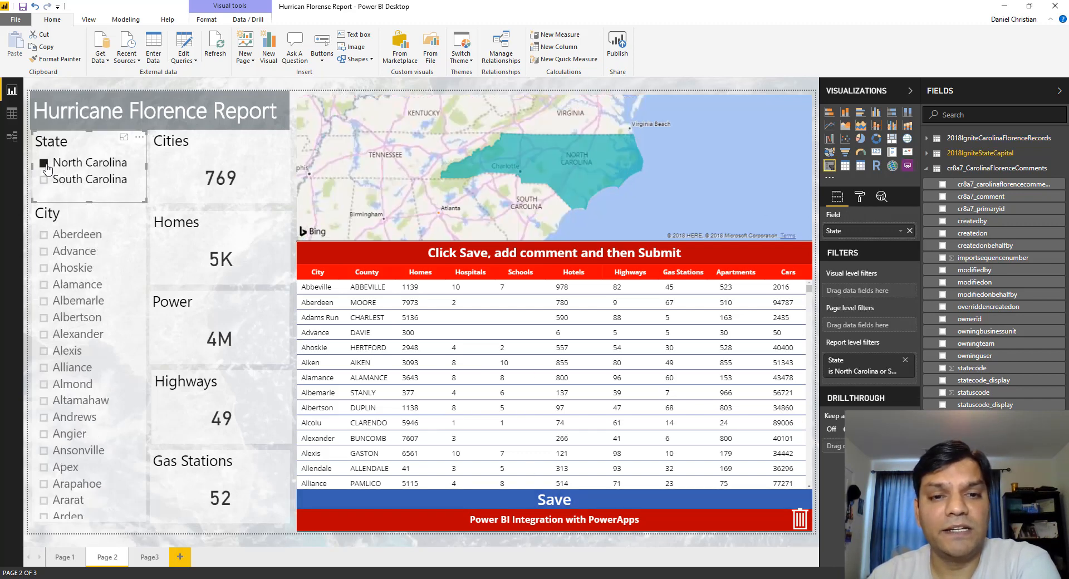
Select Aberdeen, Benson, Bryson City and Deep Gap in the City slicer of Page 2
left_click(44, 234)
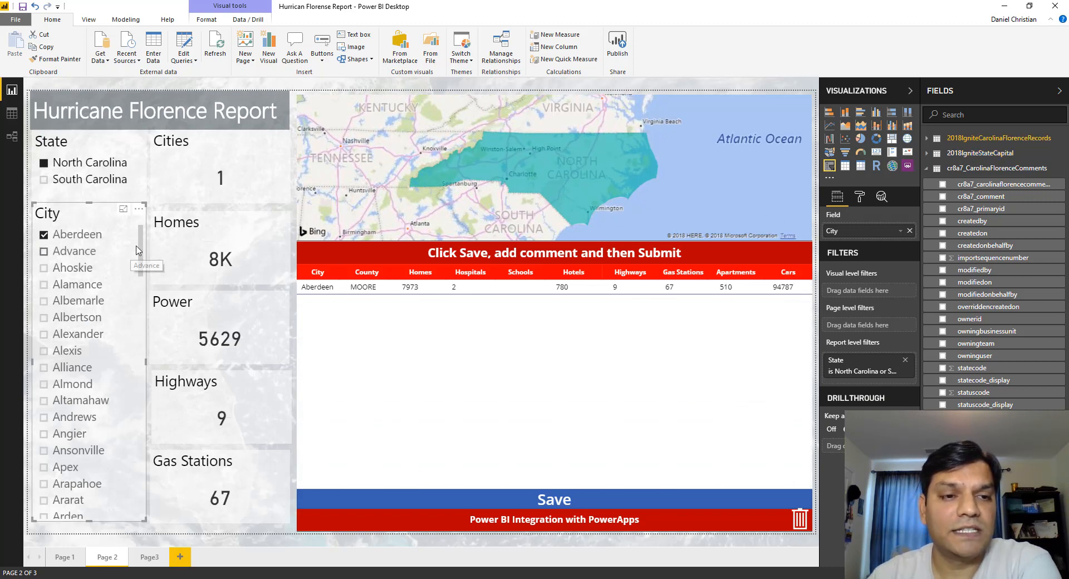
left_click_drag(141, 247, 140, 400)
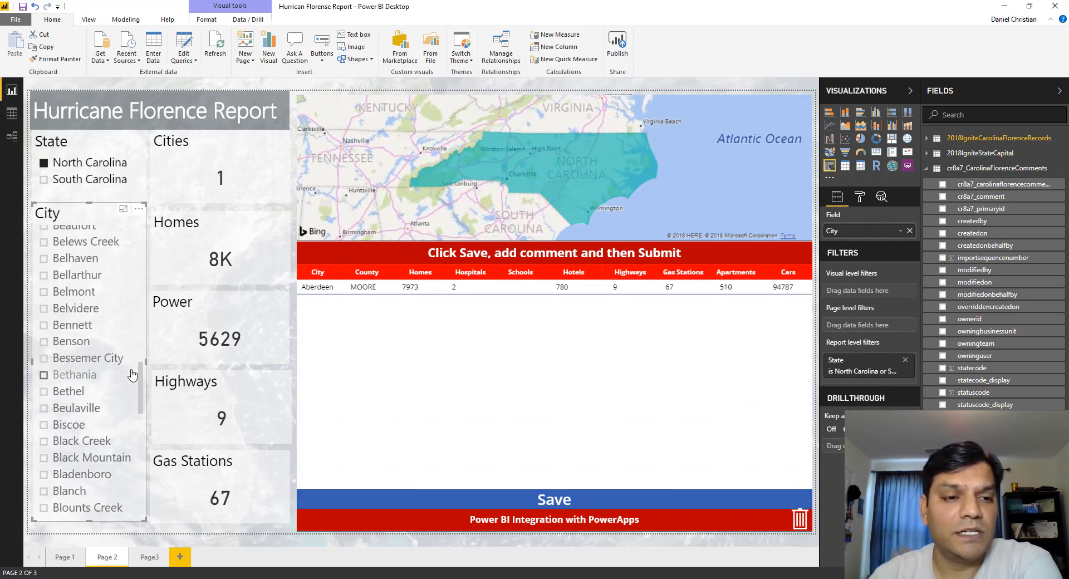
left_click(44, 342)
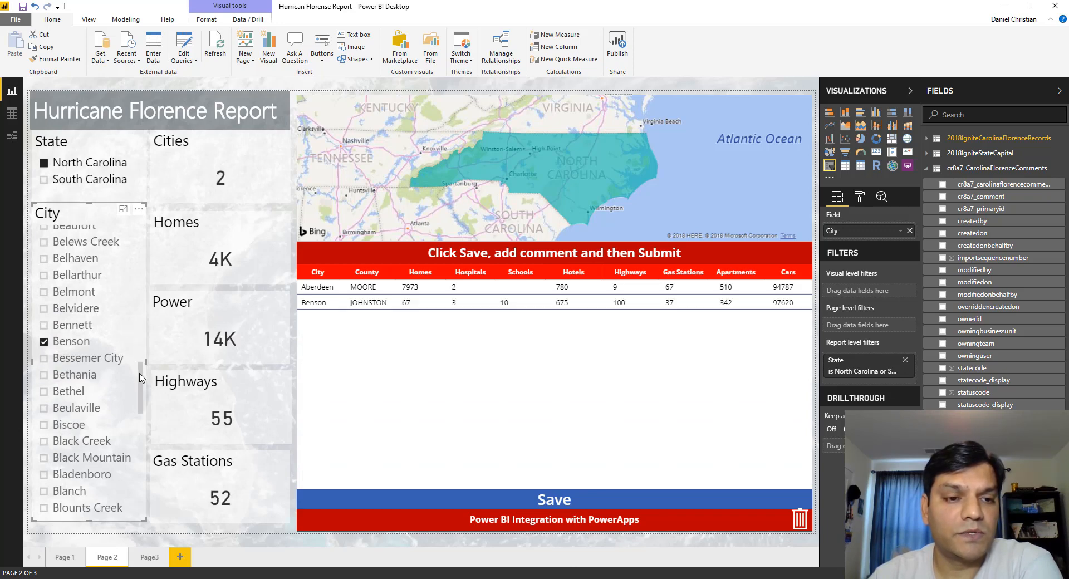
scroll(56, 371, "down", 8)
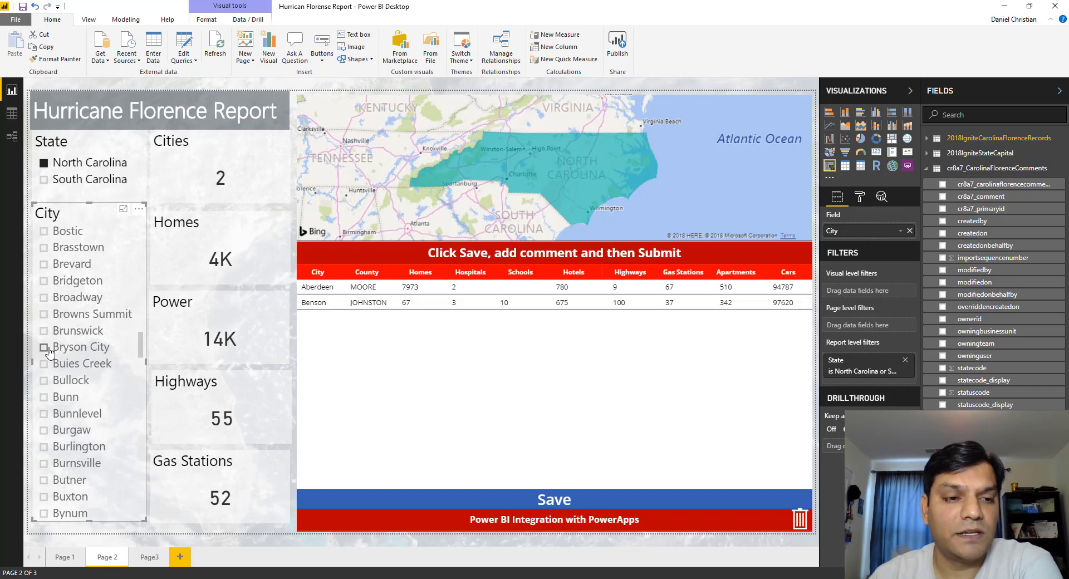
left_click(45, 347)
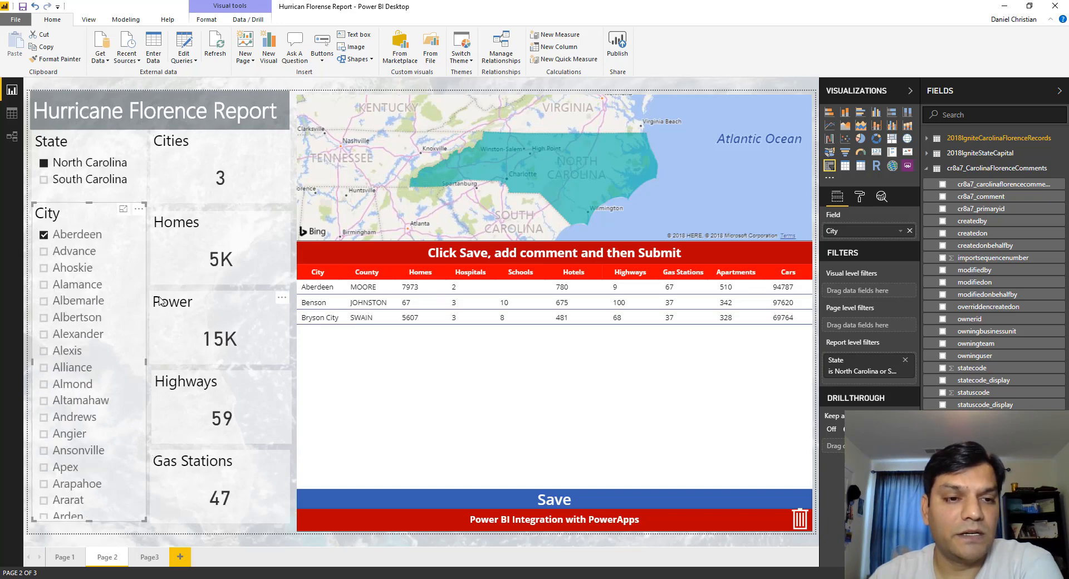
scroll(141, 273, "down", 15)
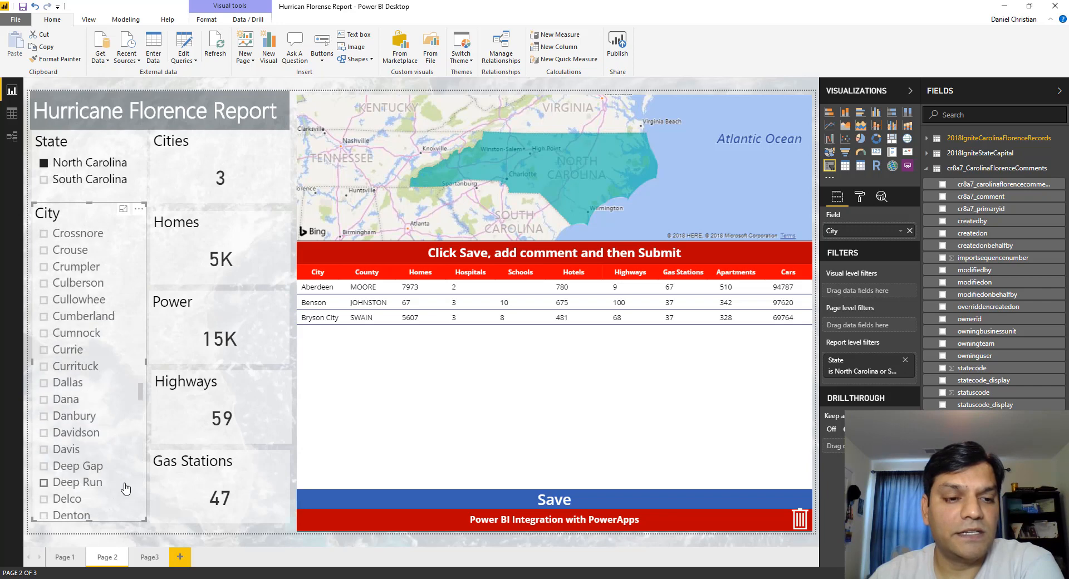
left_click(44, 466)
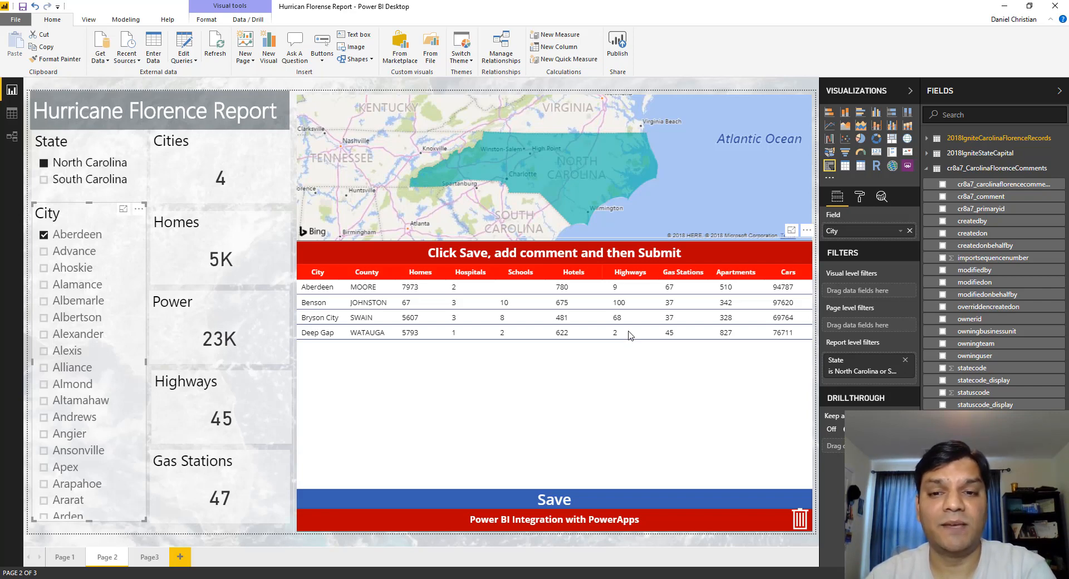
Save the filtered city records in the embedded app and submit the comment "There is some significant increase in the damage done by Florence"
left_click(539, 499)
left_click(496, 378)
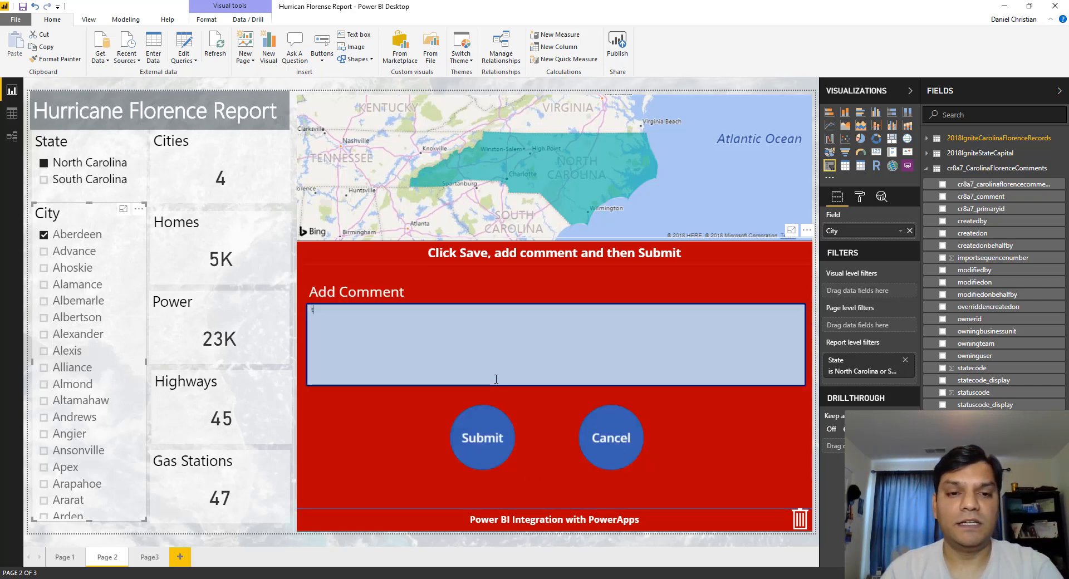
type("There is so")
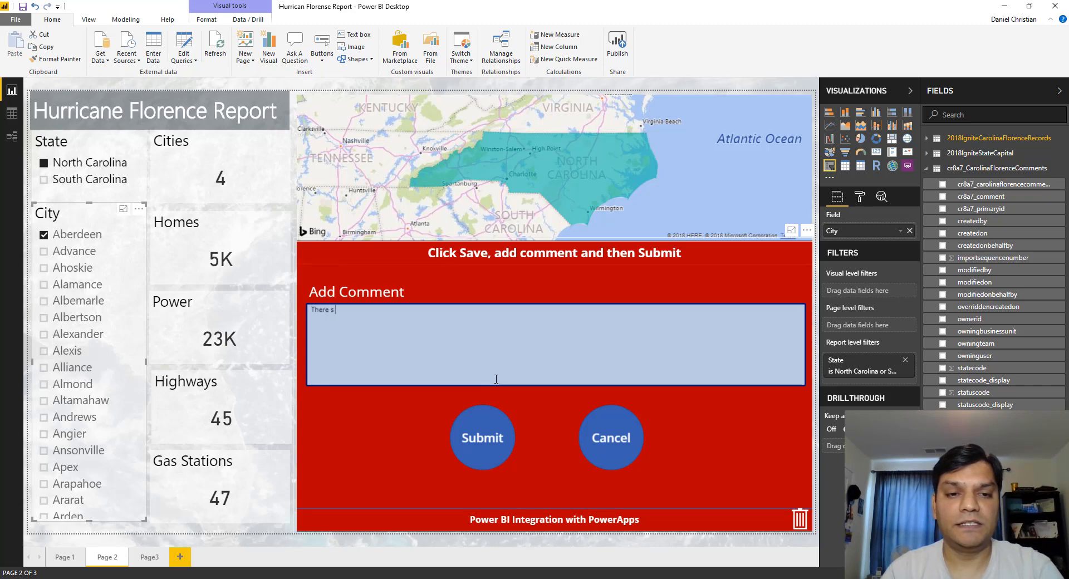
type("me signifan")
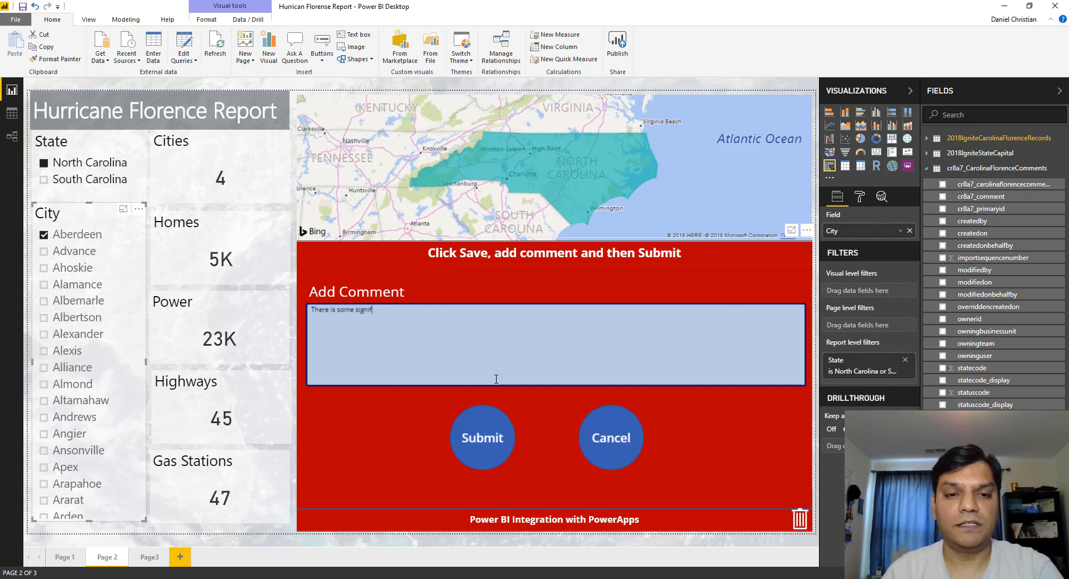
type("ficant grow")
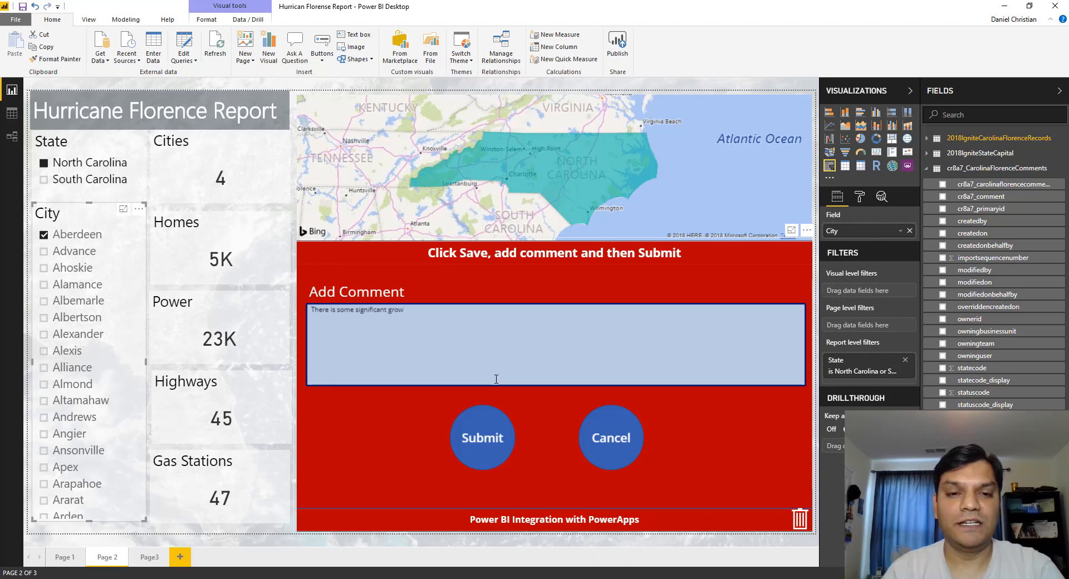
key("BackSpace")
key("BackSpace")
key("BackSpace")
key("BackSpace")
type("increas")
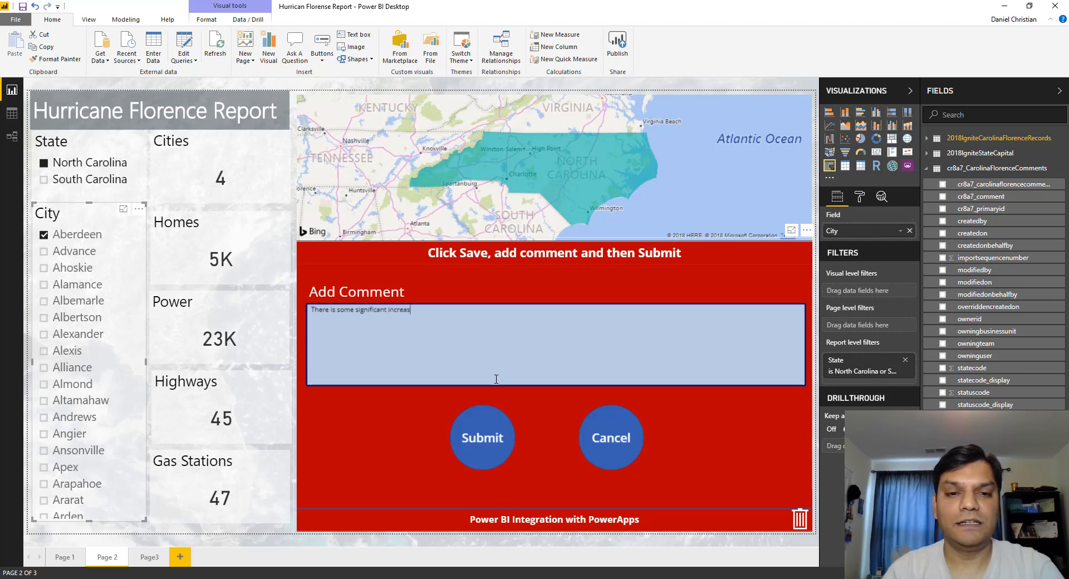
type("e in the dam")
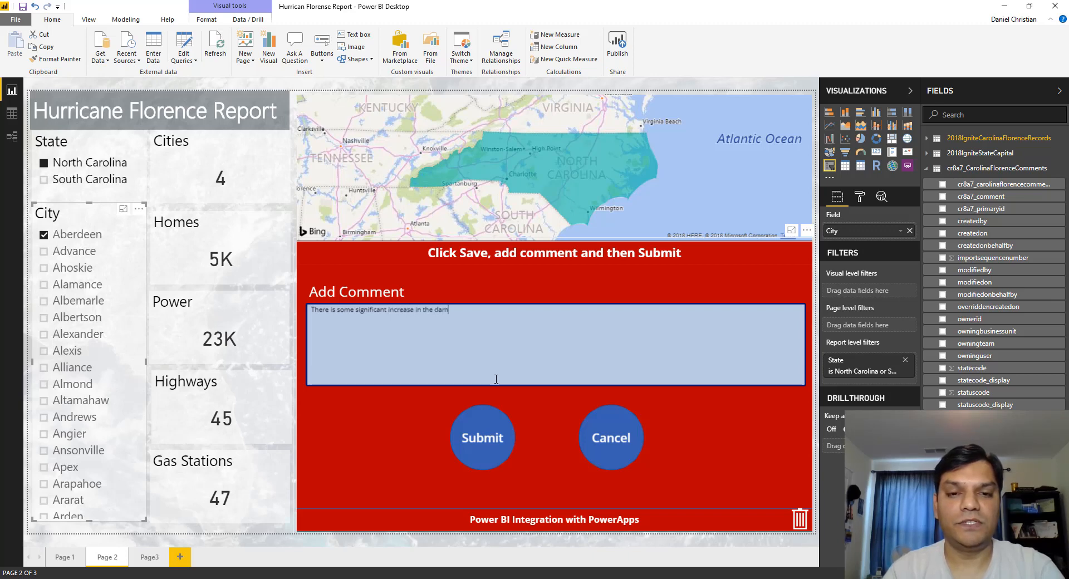
type("age done by ")
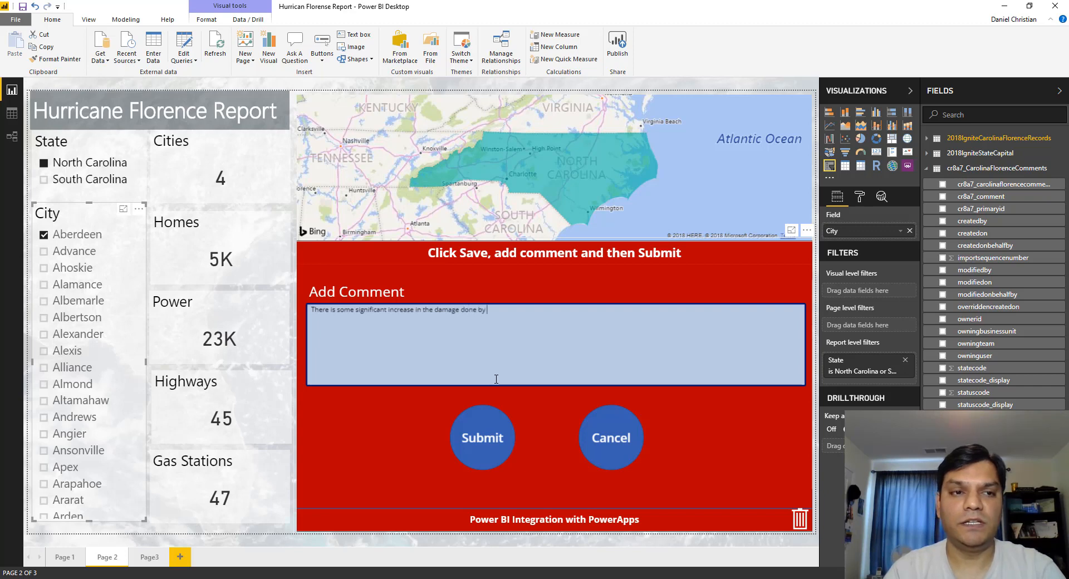
type("Florence")
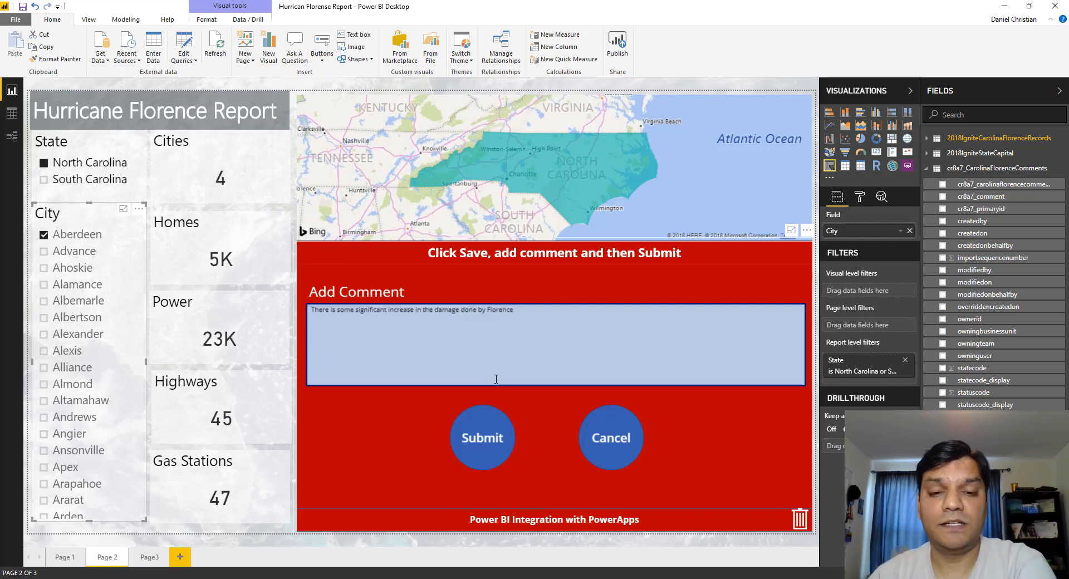
left_click(482, 440)
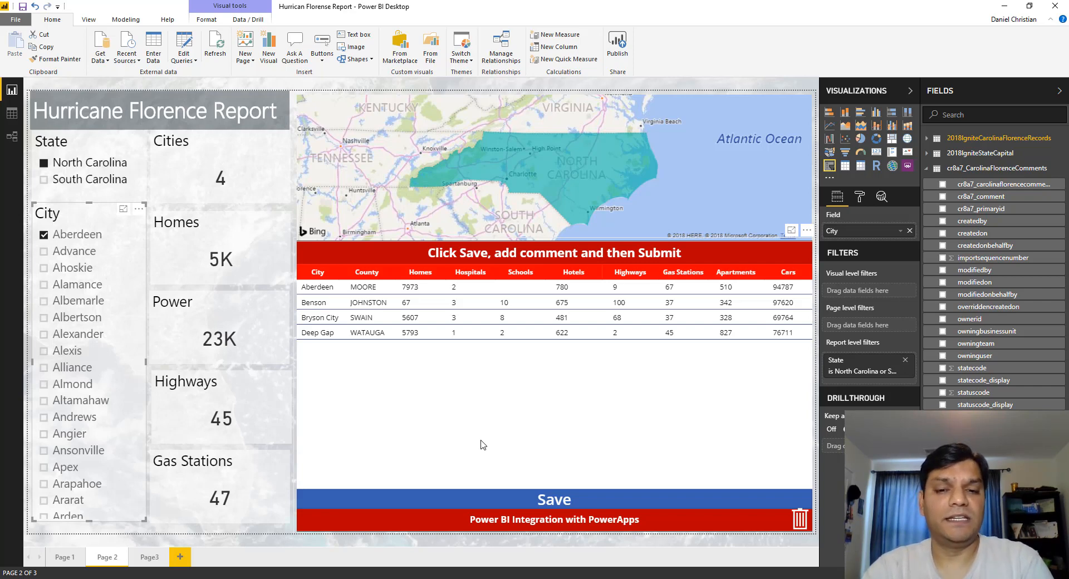
On Page3, refresh the report data and filter the records by the comment "There is some significant increase in the damage done by Florence"
left_click(147, 557)
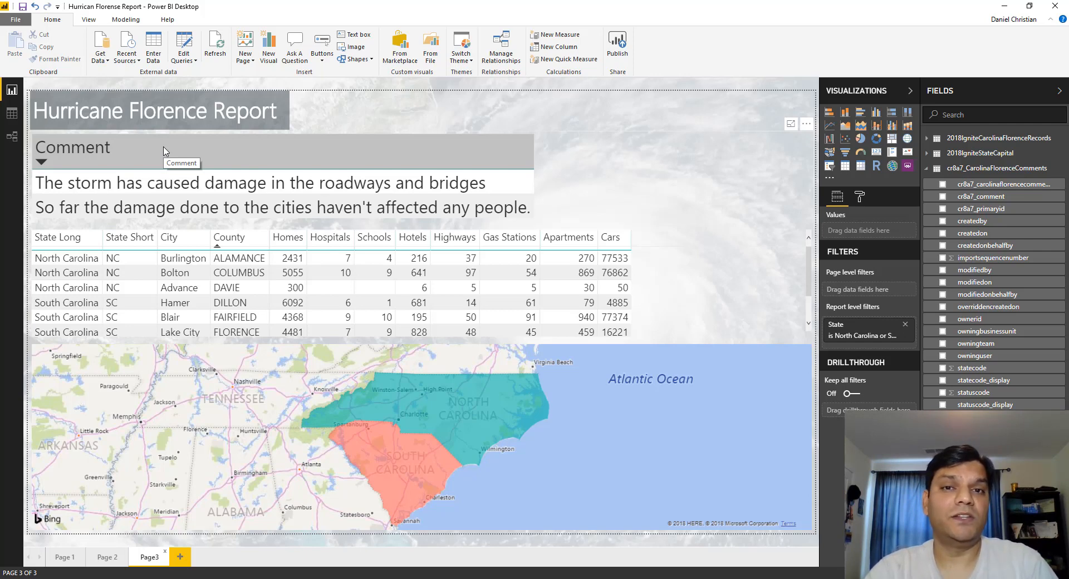
left_click(214, 53)
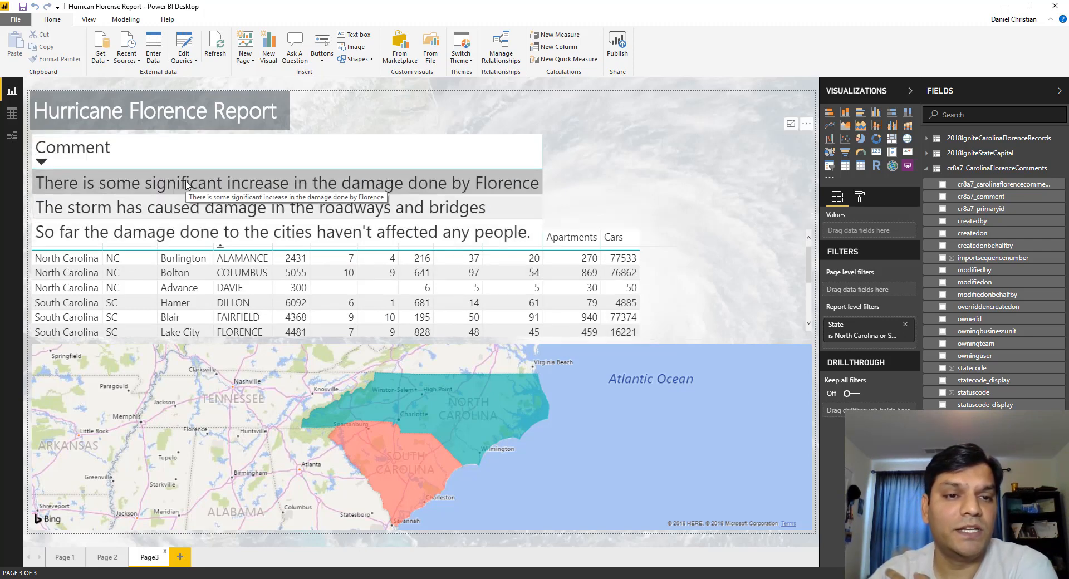
left_click(186, 184)
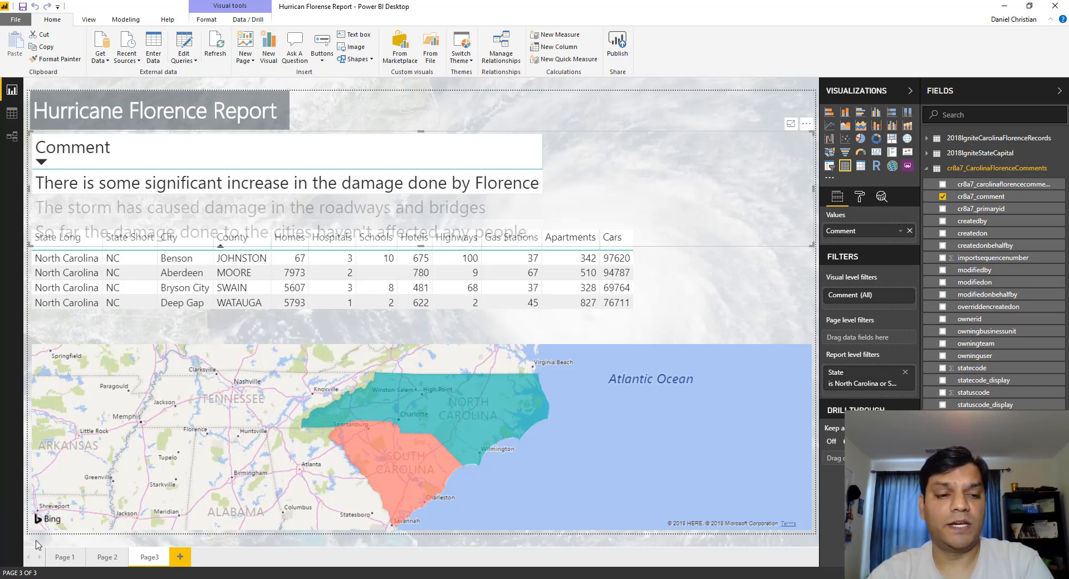
Review the selected cities' records in the Page 1 table and in the embedded app on Page 2
left_click(63, 557)
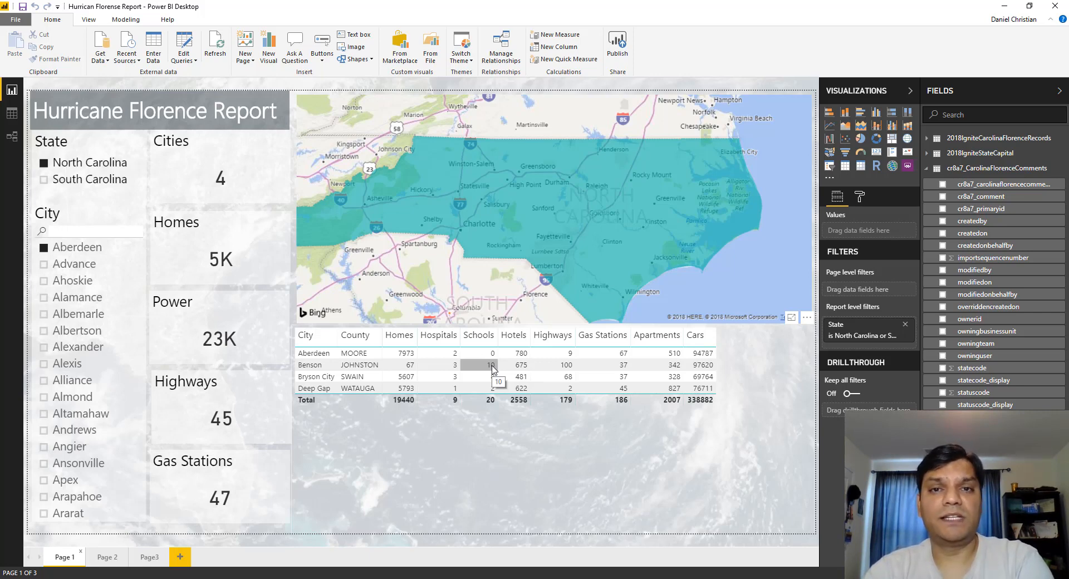
left_click(106, 557)
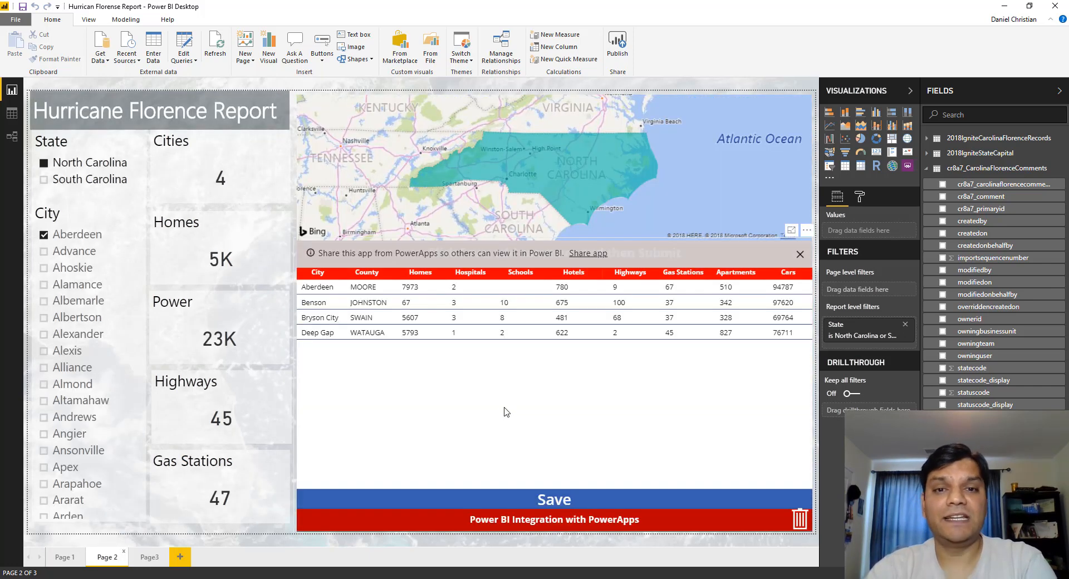
left_click(518, 497)
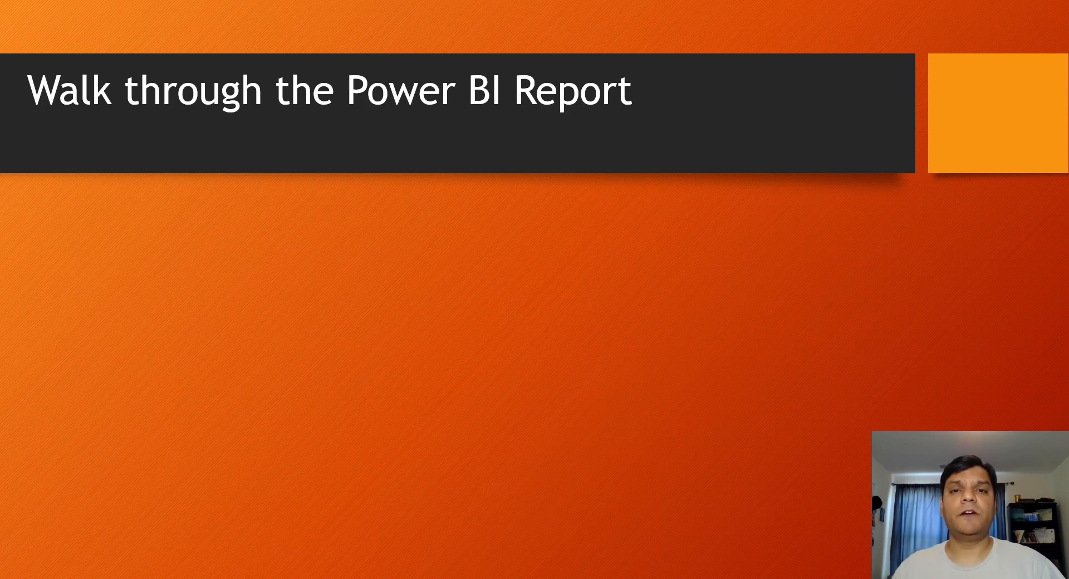
key("Right")
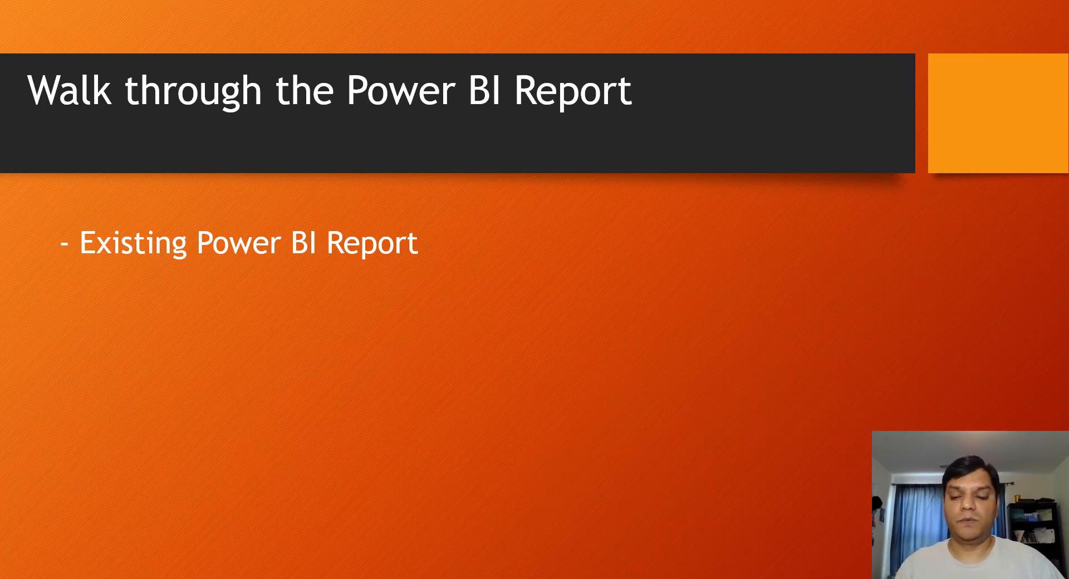
key("Right")
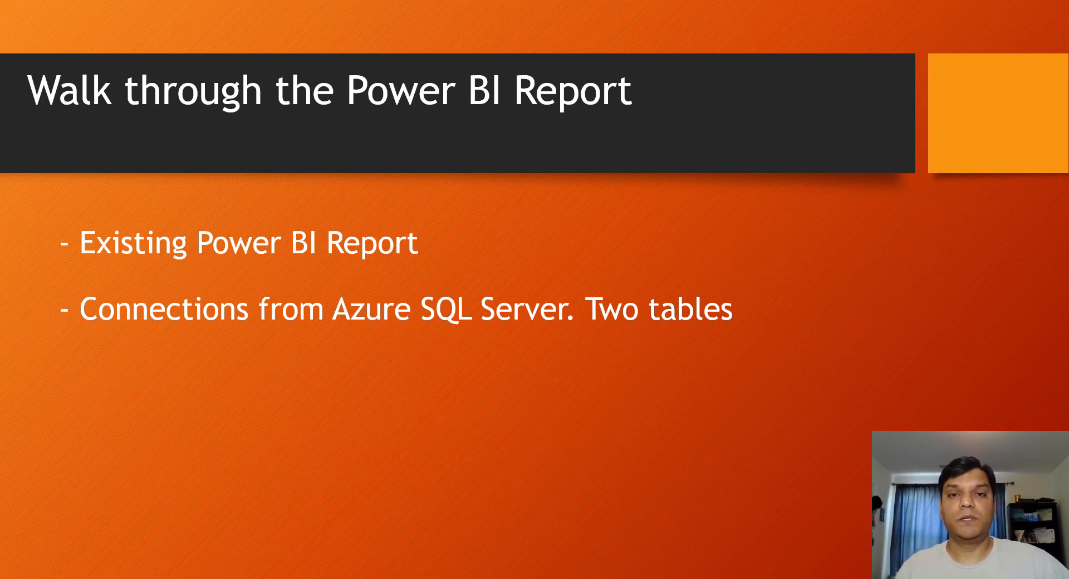
key("Right")
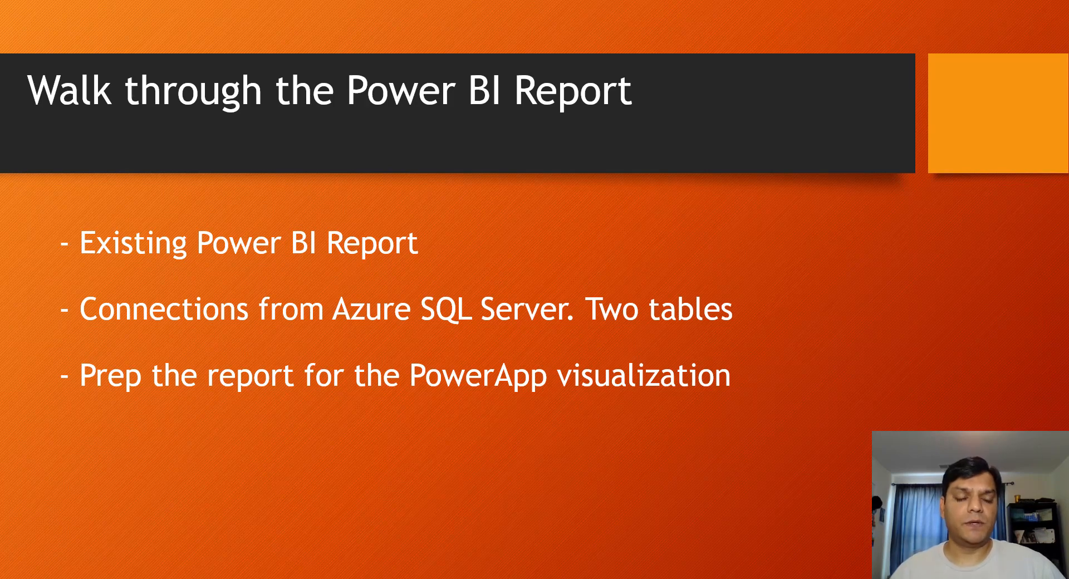
End the slide show, switch to the BlogDemo report in Power BI Desktop and expand its Visualizations pane
key("Escape")
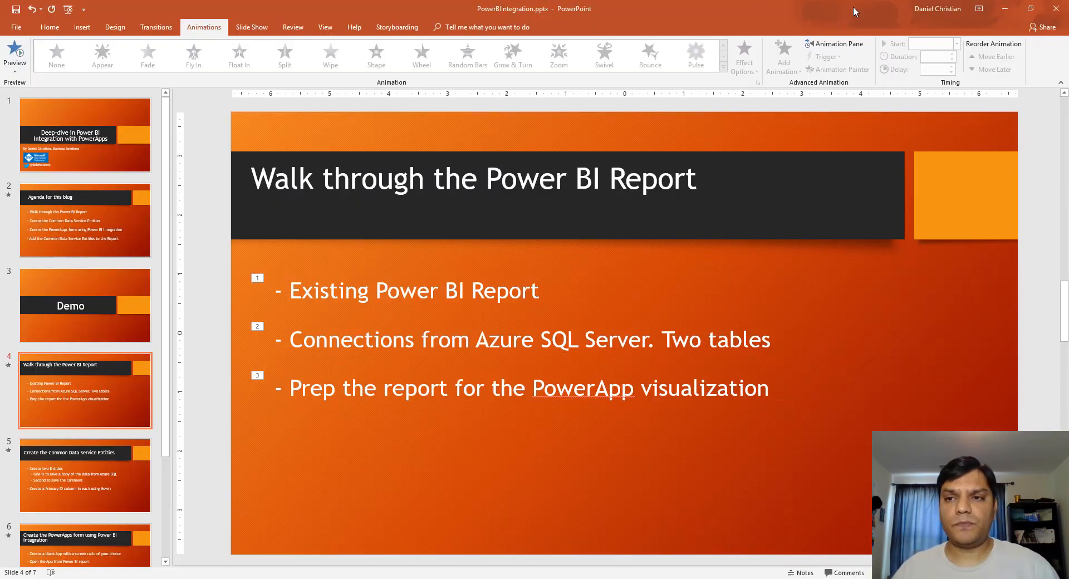
left_click(1006, 7)
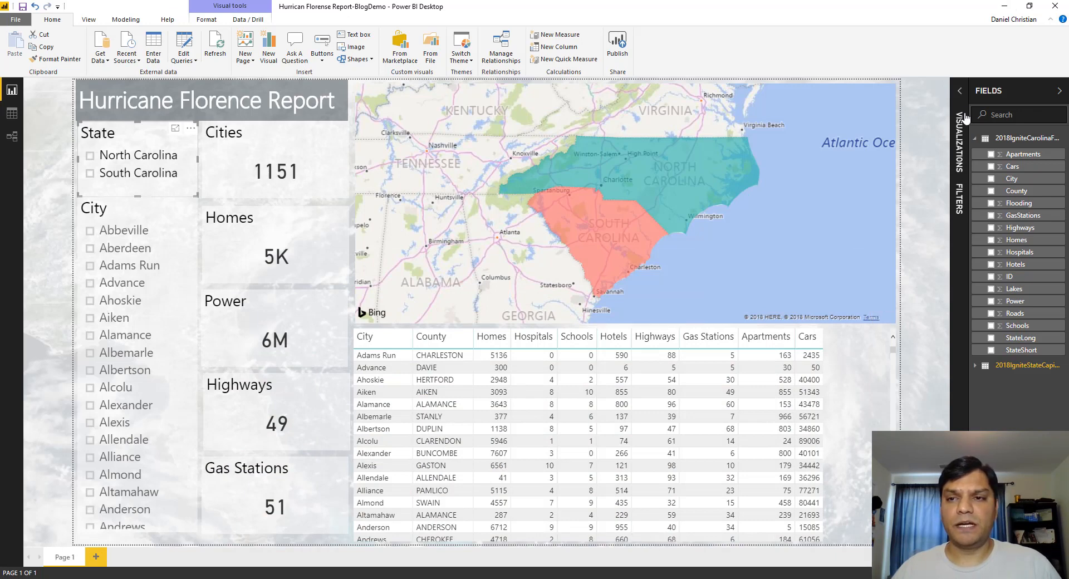
left_click(959, 91)
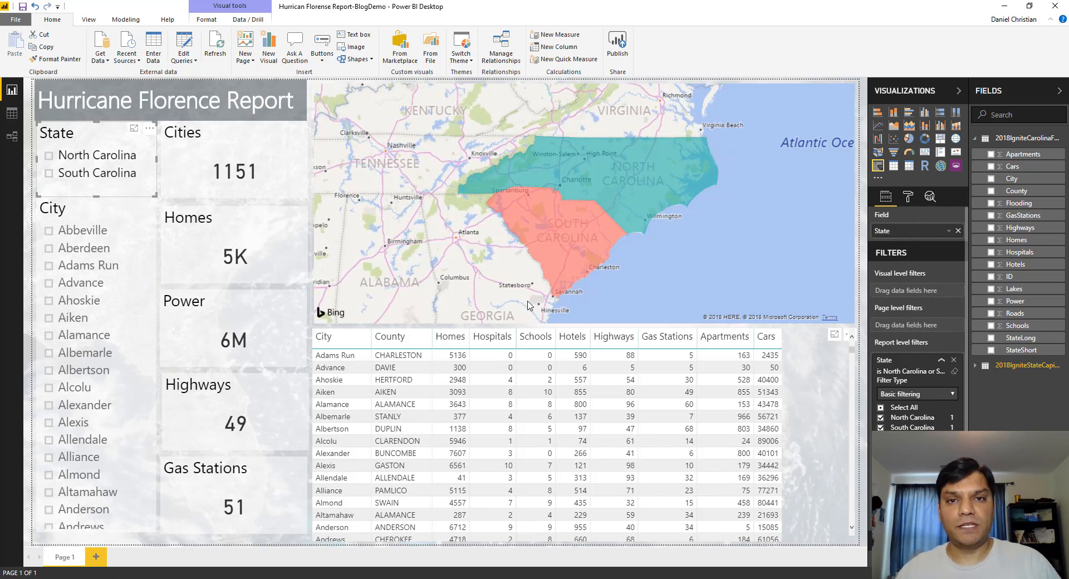
Check the current file's connection in Data source settings and close the dialog
left_click(184, 58)
left_click(204, 84)
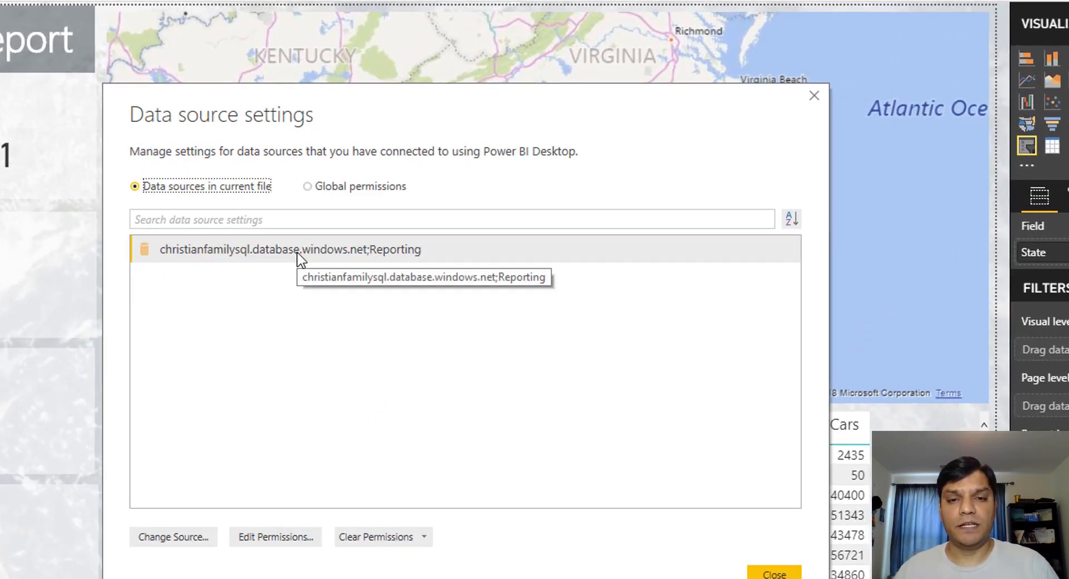
left_click(814, 96)
Review the 2018IgniteCarolinaFlorenceRecords and 2018IgniteStateCapital queries in the query editor and close it
left_click(187, 59)
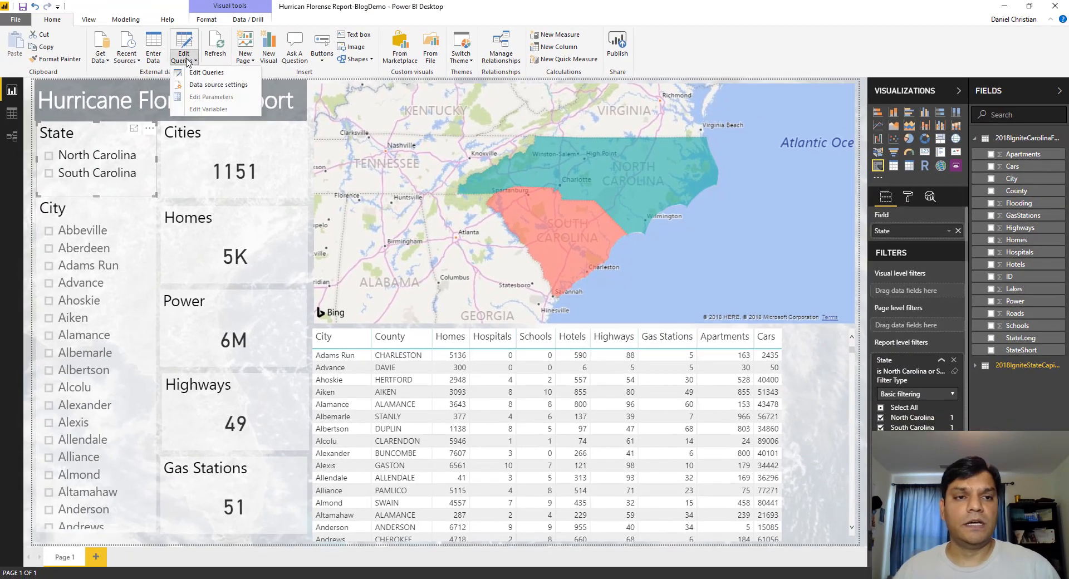
left_click(197, 72)
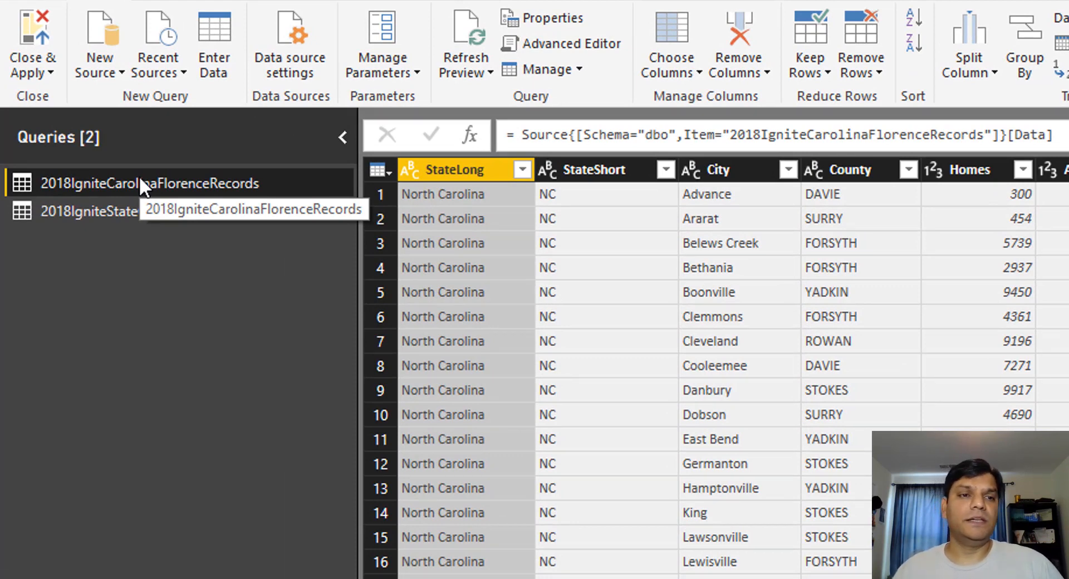
left_click(129, 212)
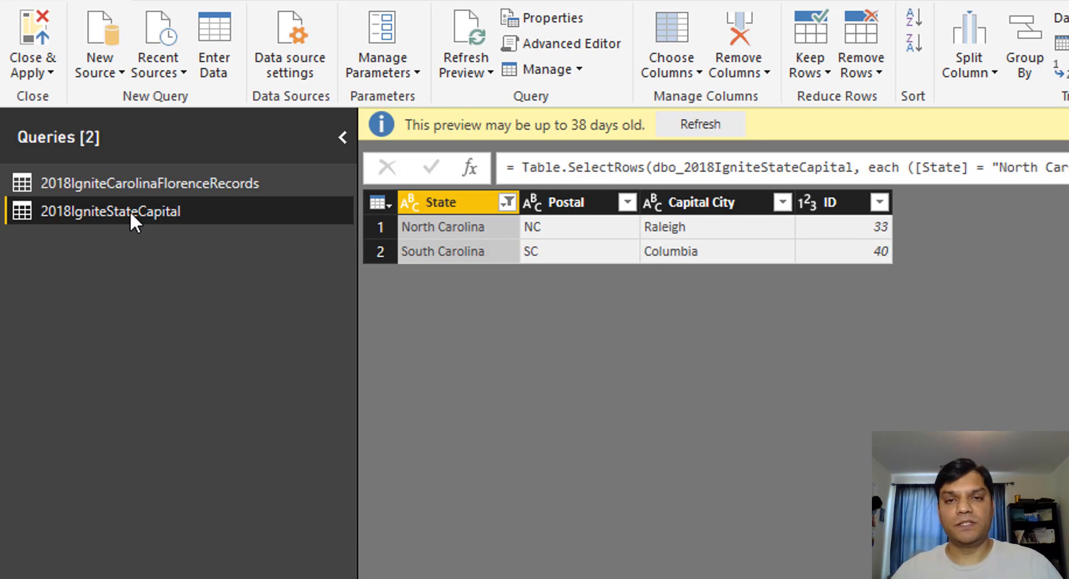
left_click(132, 184)
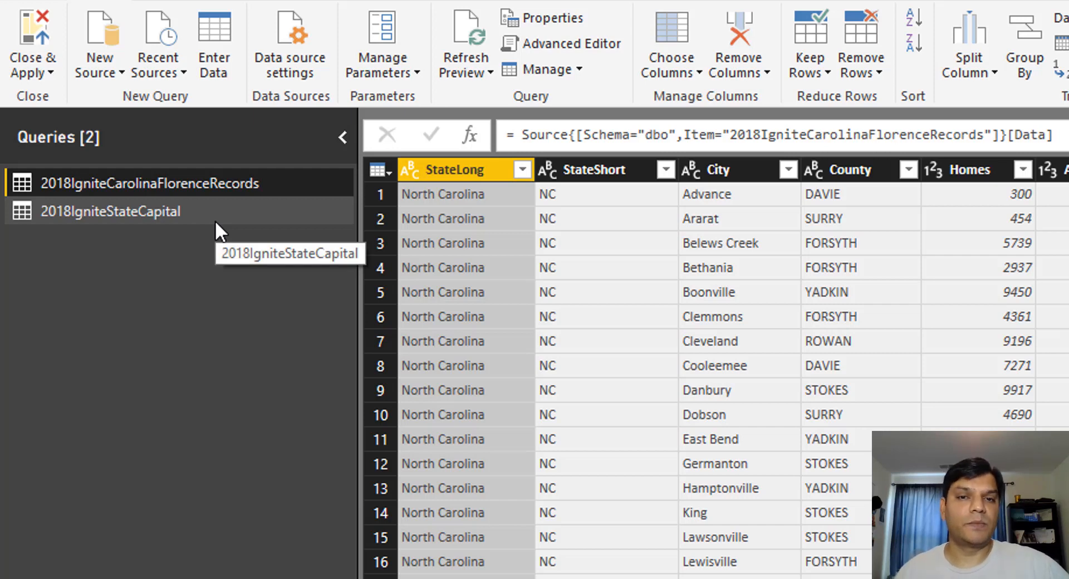
left_click(49, 73)
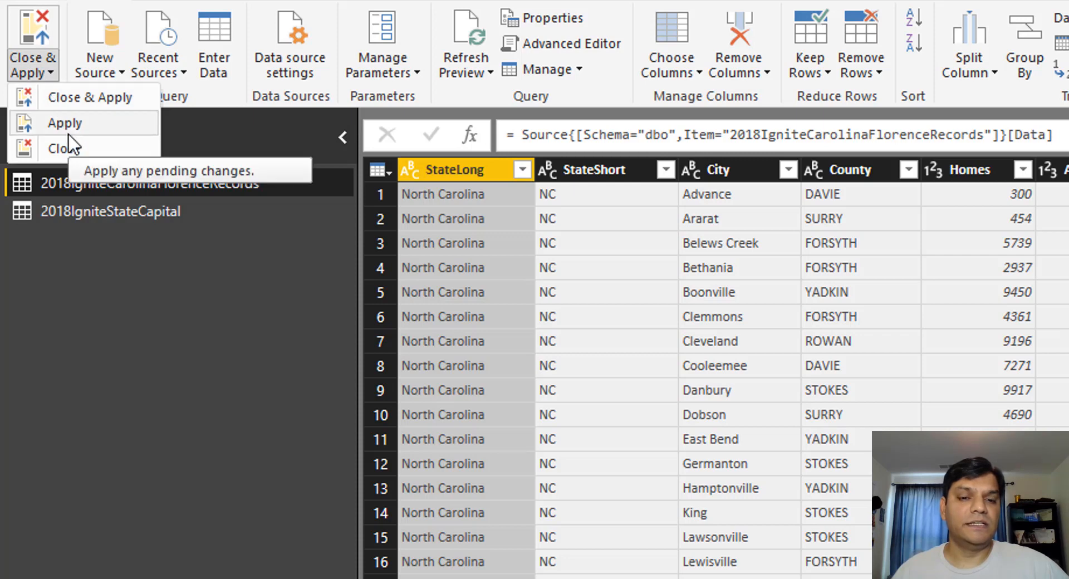
key("Escape")
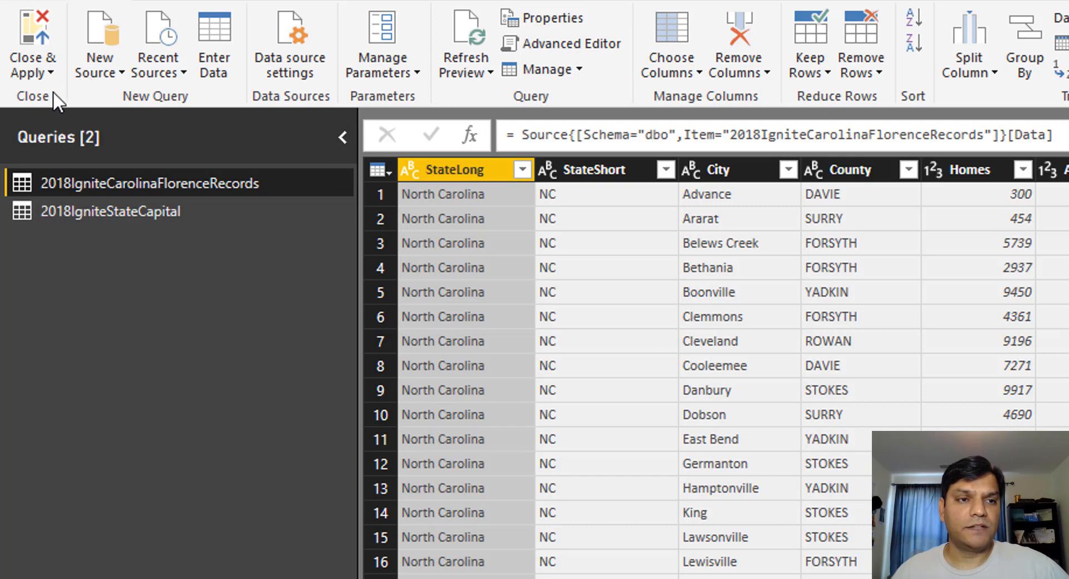
left_click(51, 74)
left_click(71, 153)
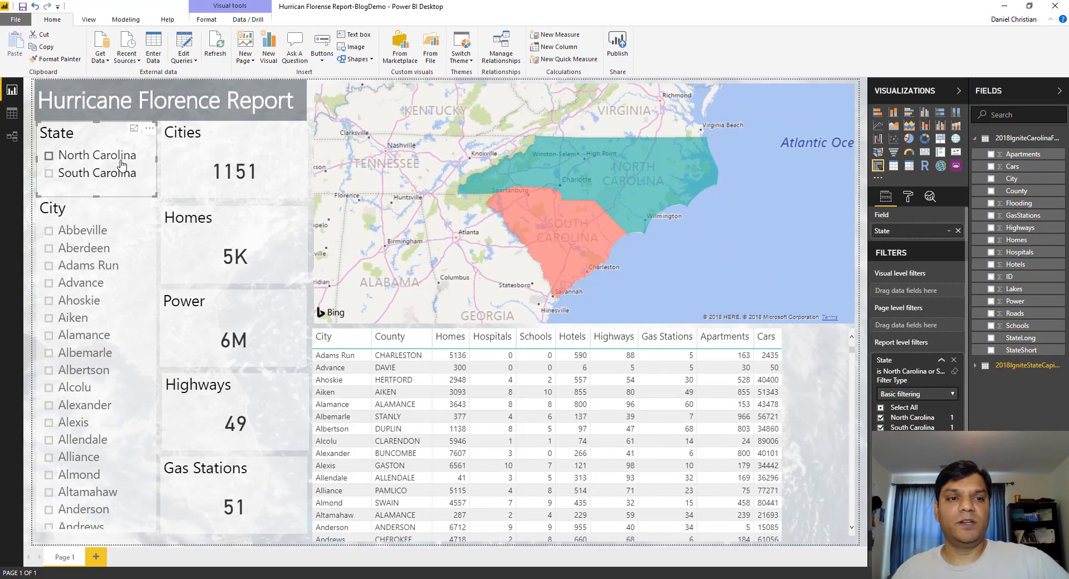
Filter the report to North Carolina with the State slicer and clear that selection again
left_click(121, 156)
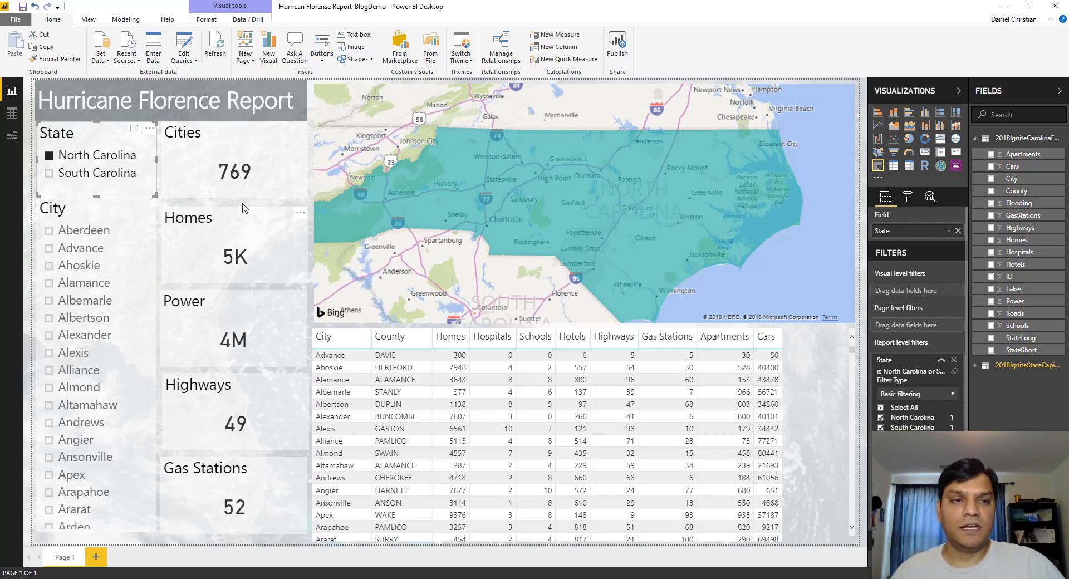
left_click(52, 157)
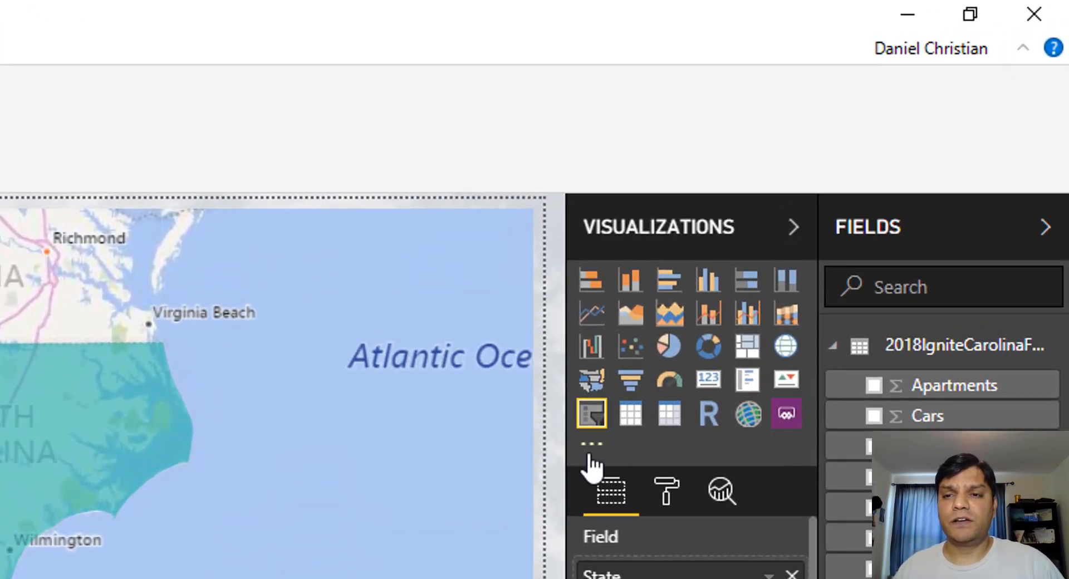
Search the custom visuals marketplace for the PowerApps visual and close the marketplace without adding anything
left_click(592, 450)
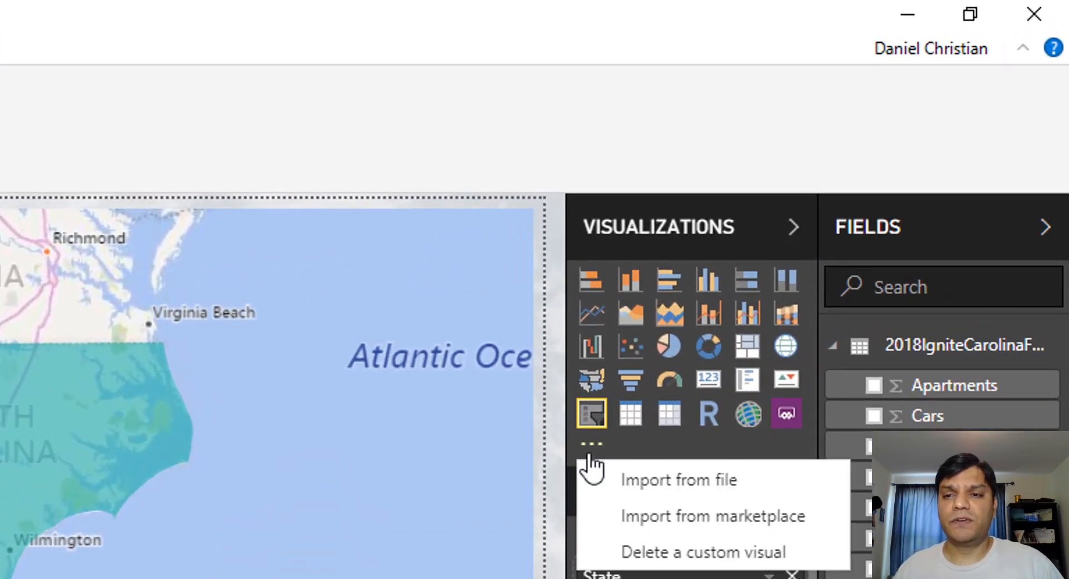
left_click(663, 521)
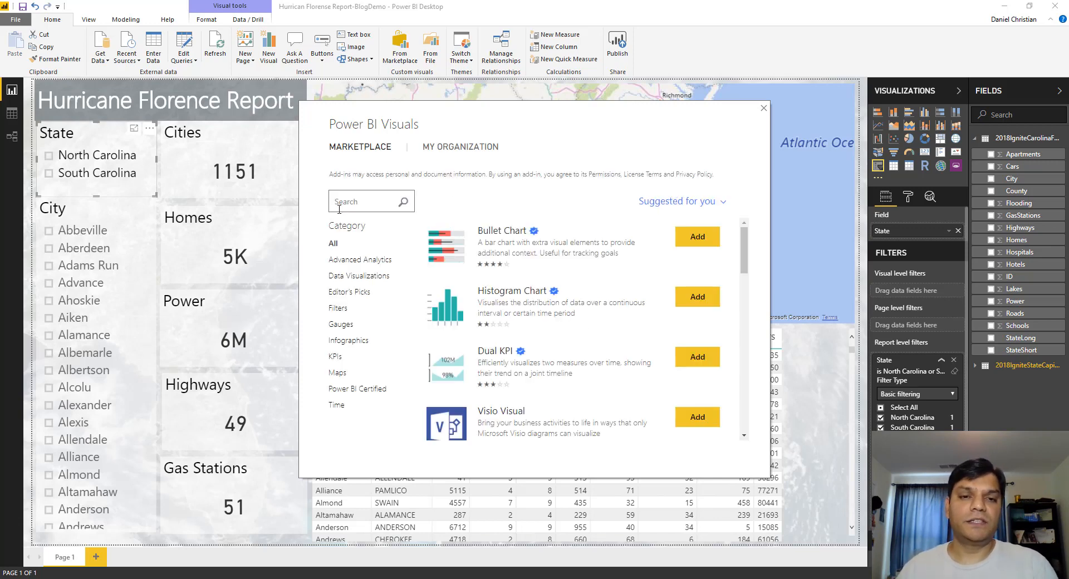
left_click(339, 209)
type("Powe")
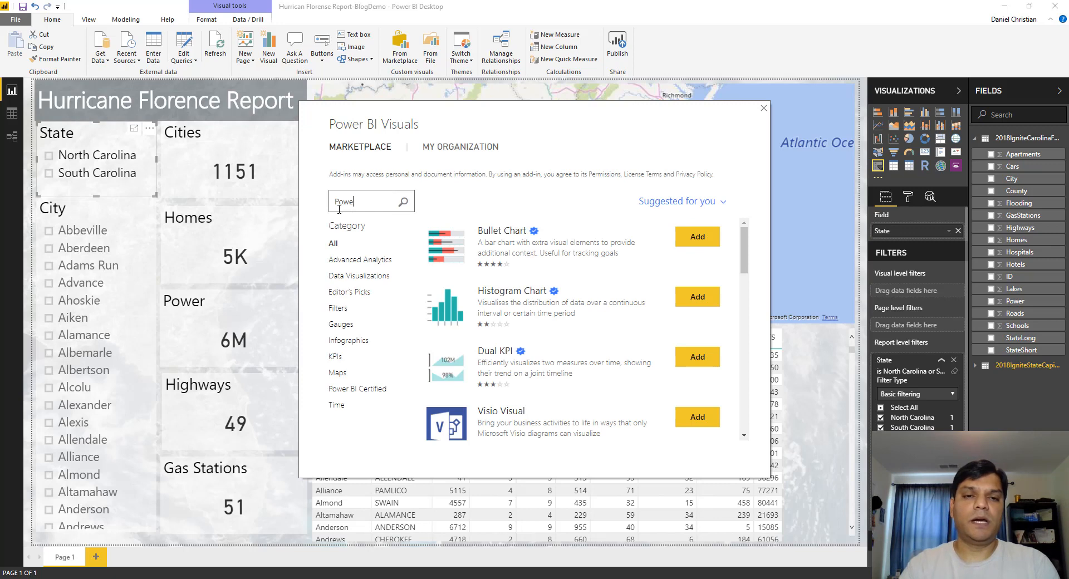
type("rApps")
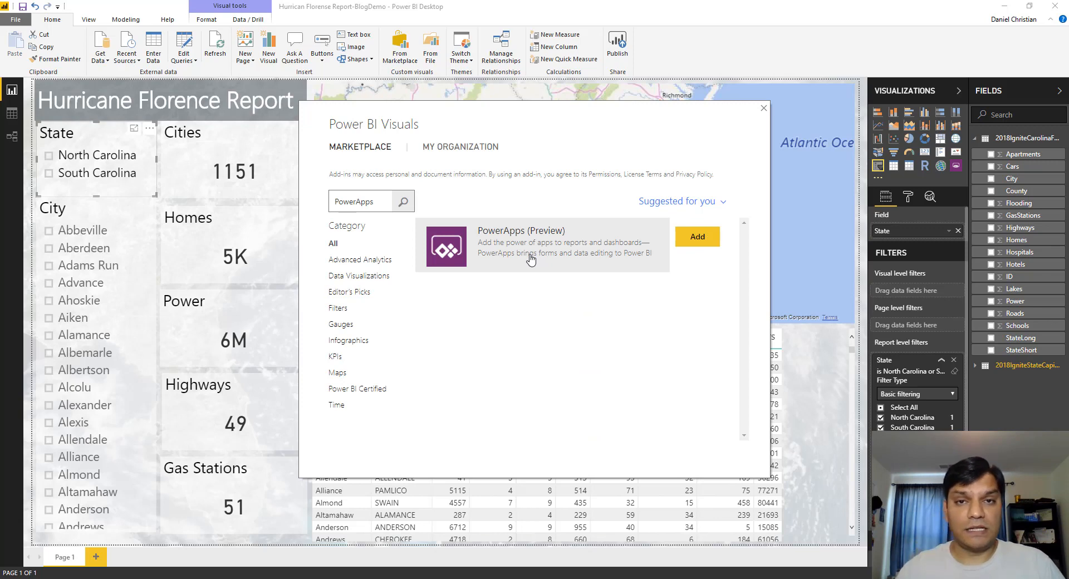
left_click(764, 108)
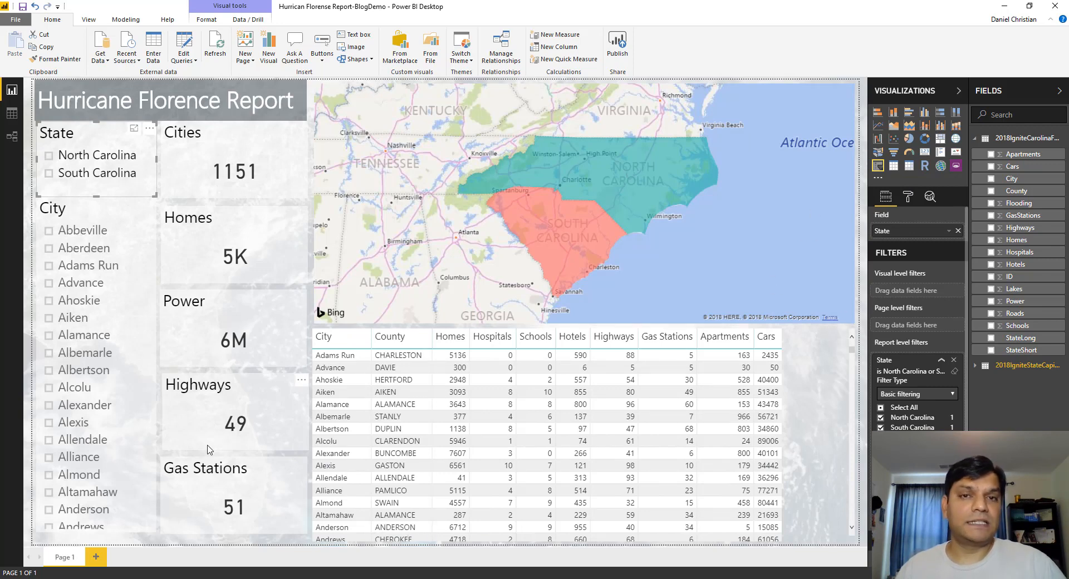
Duplicate Page 1, rename the copy Page 2 and save the report
right_click(66, 558)
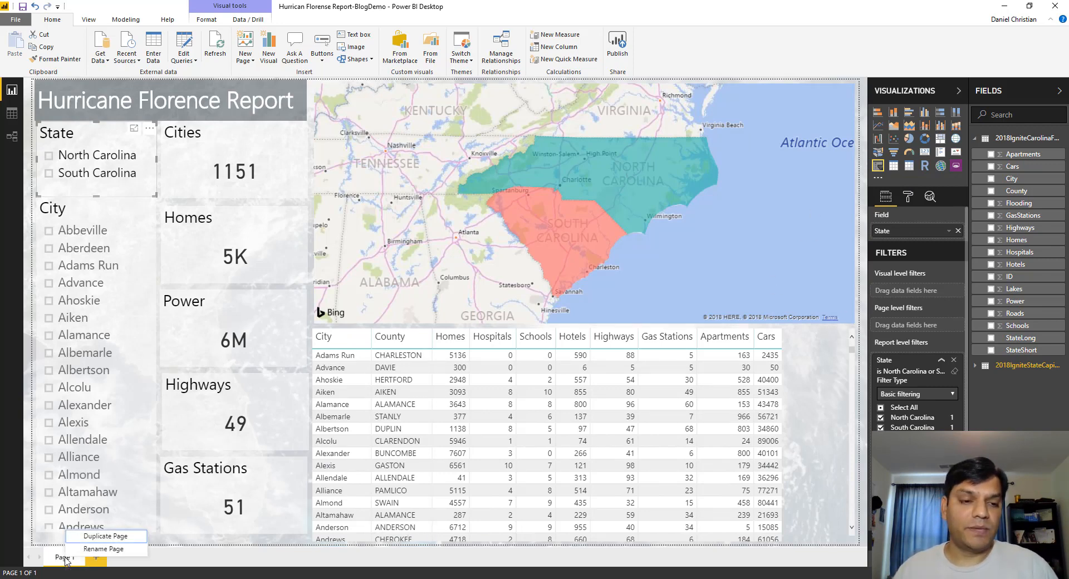
left_click(104, 536)
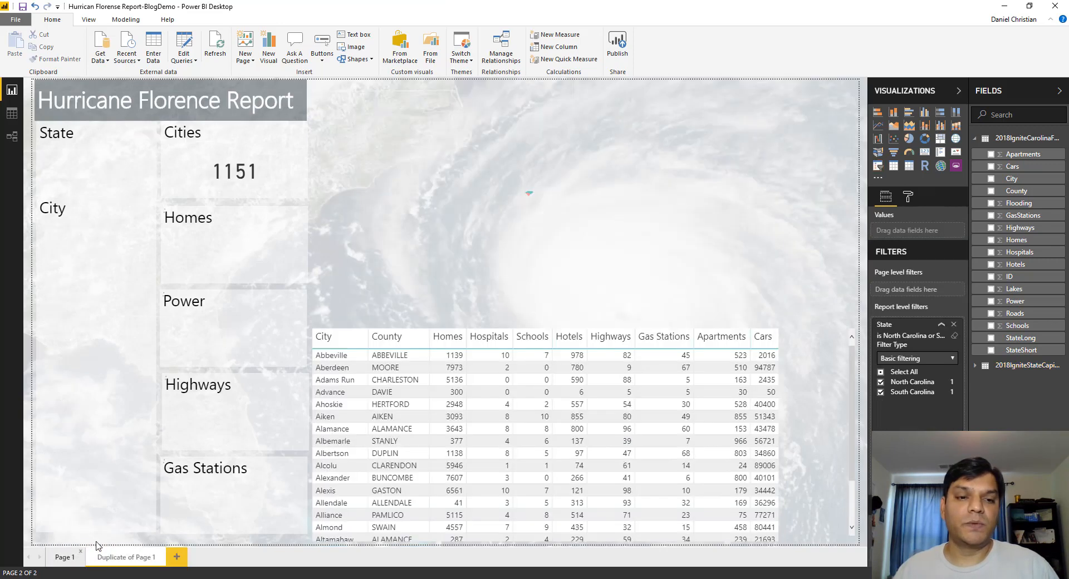
left_click(829, 493)
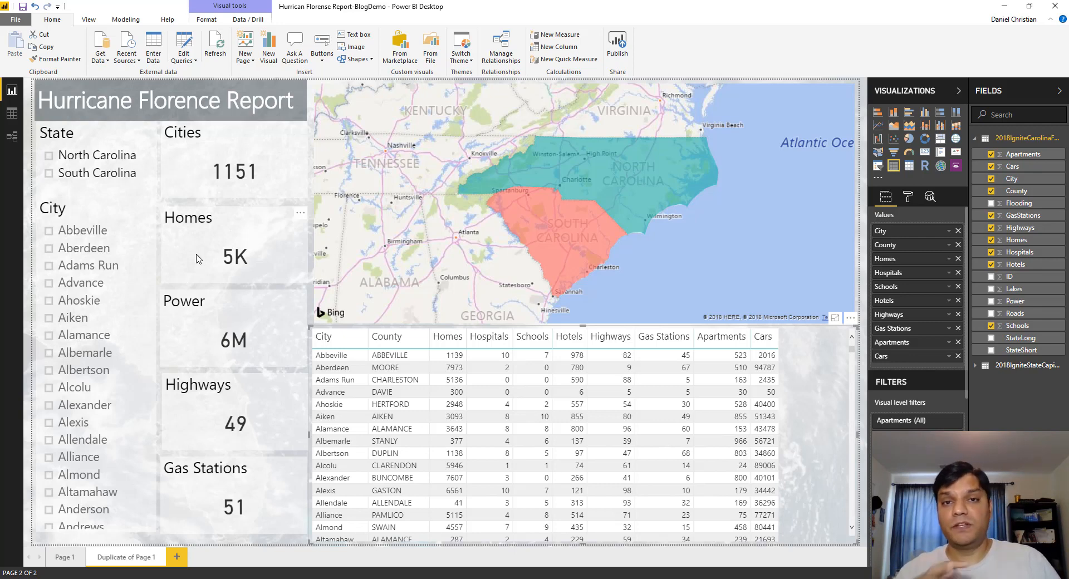
double_click(149, 558)
type("Page 2")
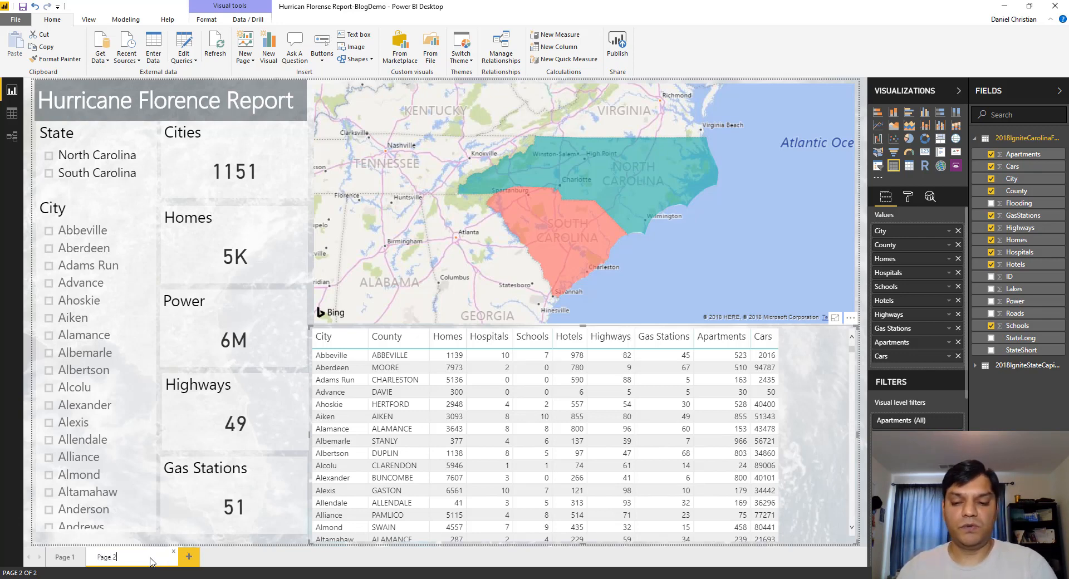
key("Return")
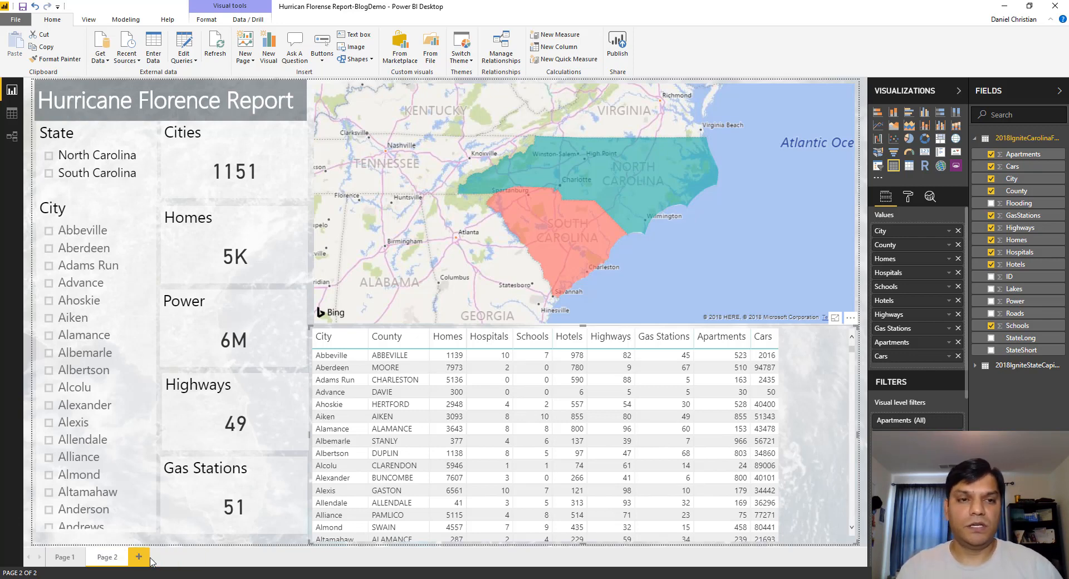
left_click(23, 8)
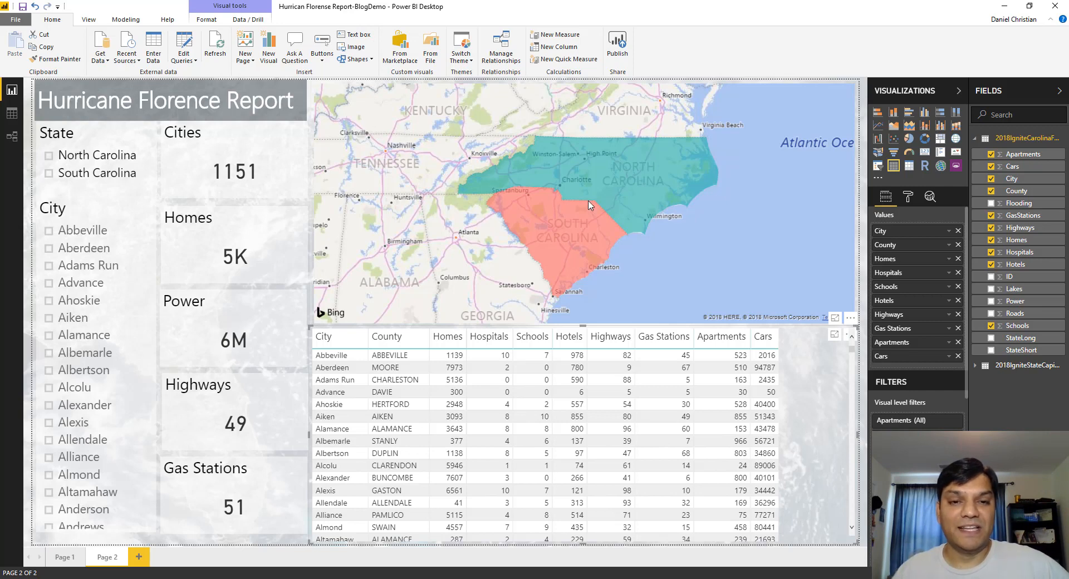
Add the StateLong, StateShort, Flooding, Lakes, Power and Roads fields to the Page 2 table and save the report
mouse_move(606, 226)
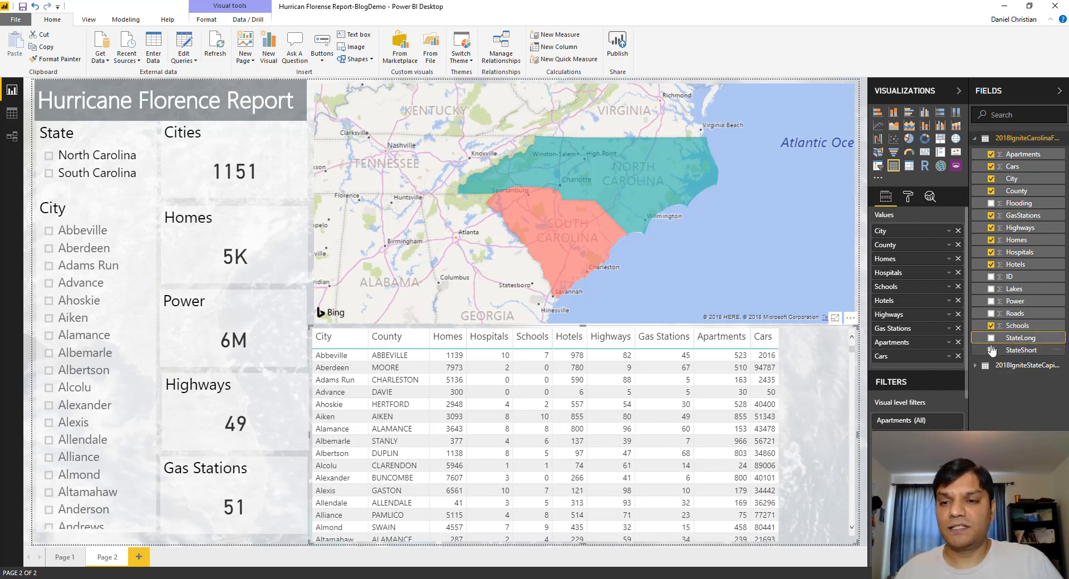
left_click(991, 338)
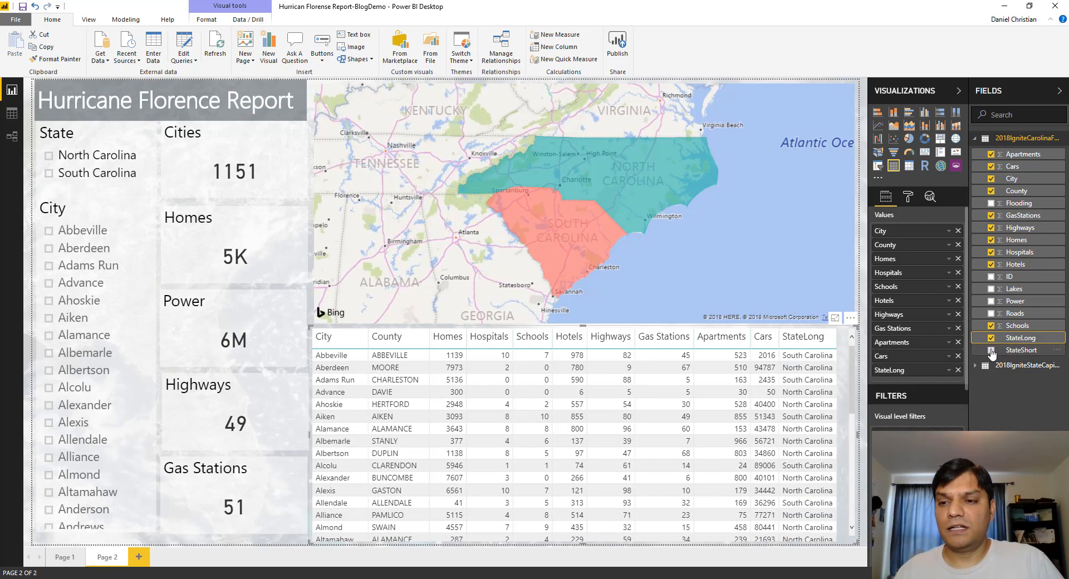
left_click(992, 350)
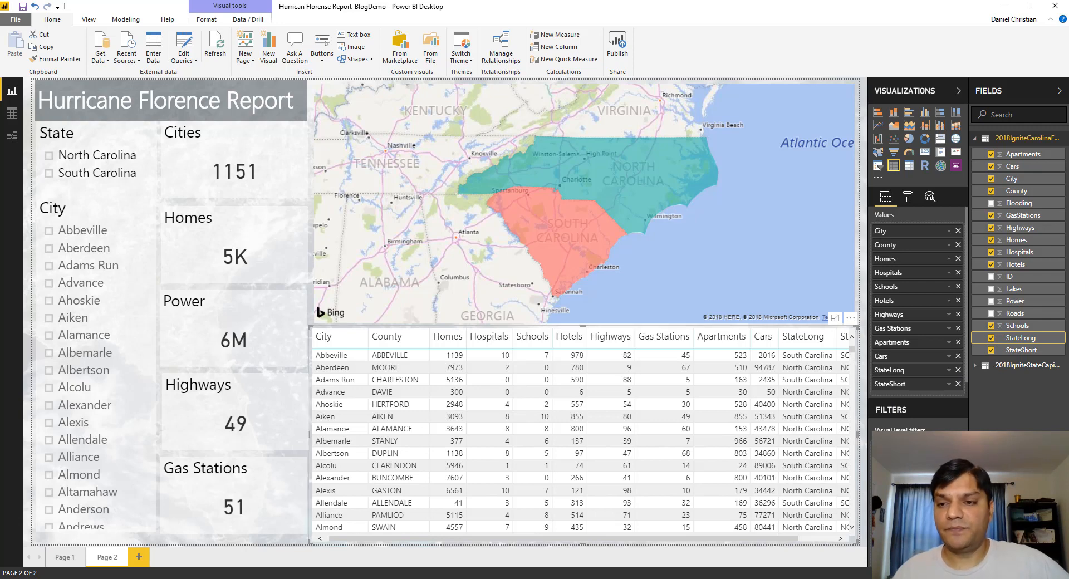
left_click(991, 204)
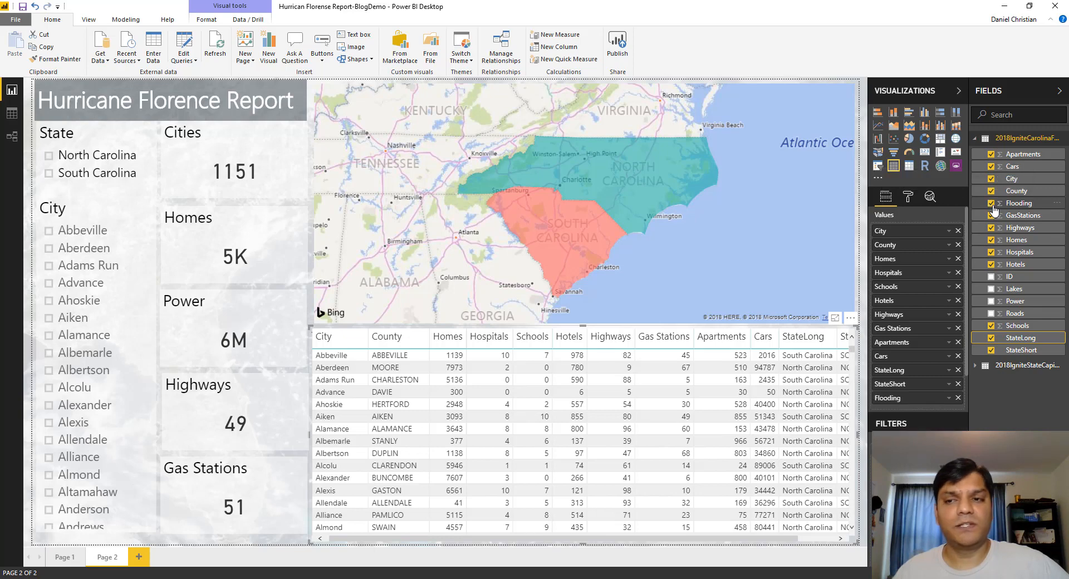
left_click(991, 289)
left_click(991, 302)
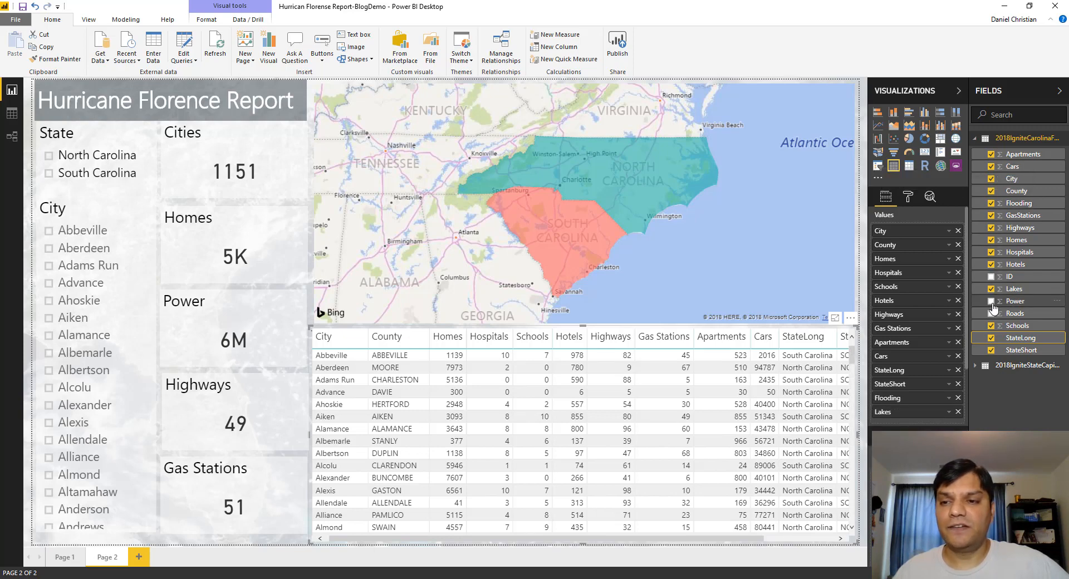
left_click(991, 313)
left_click(991, 326)
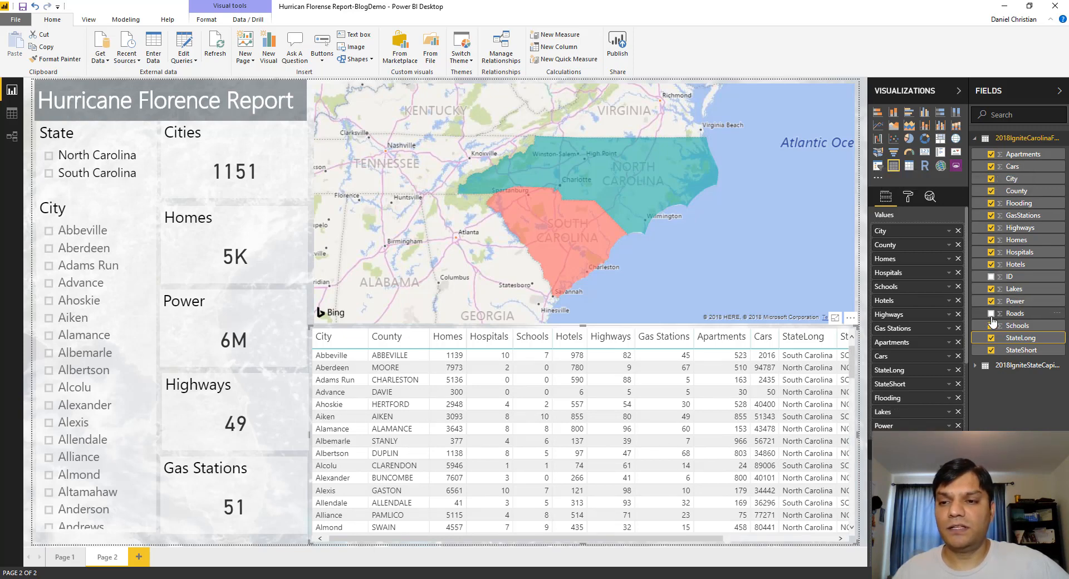
left_click(20, 10)
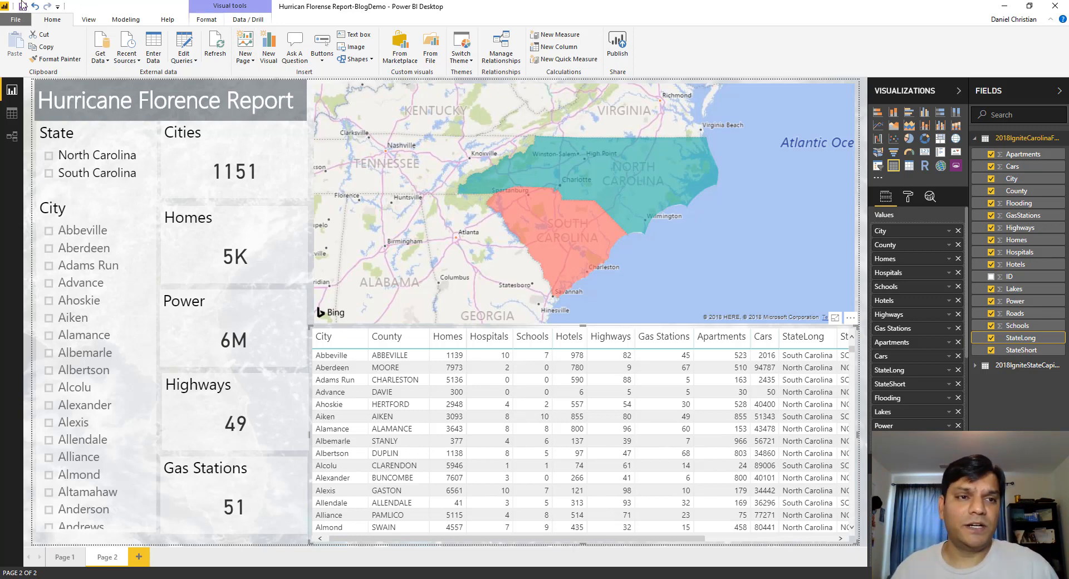
left_click(22, 8)
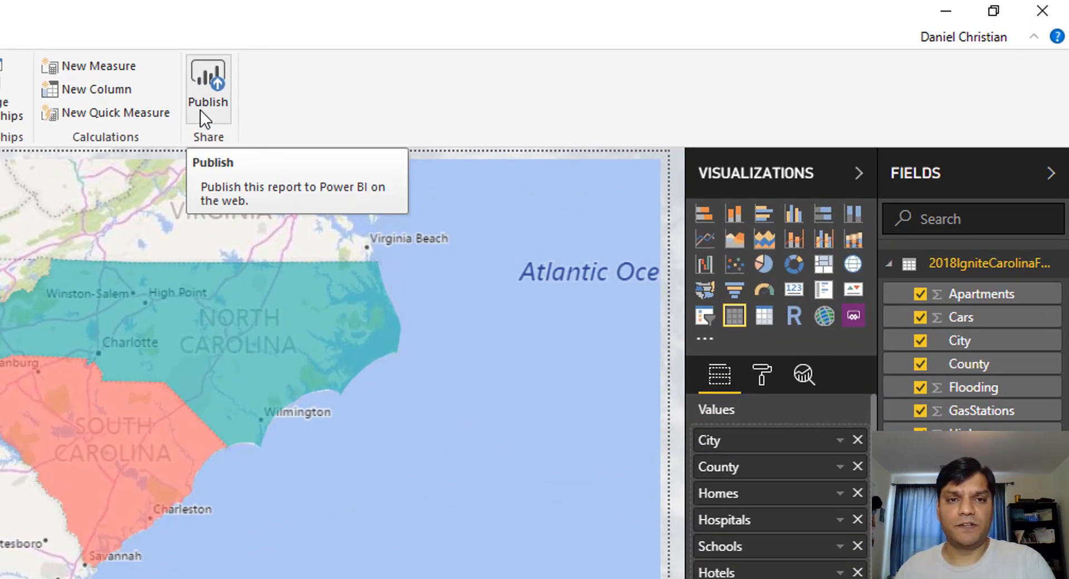
Publish the report to My workspace and open the published report in the Power BI service
left_click(199, 109)
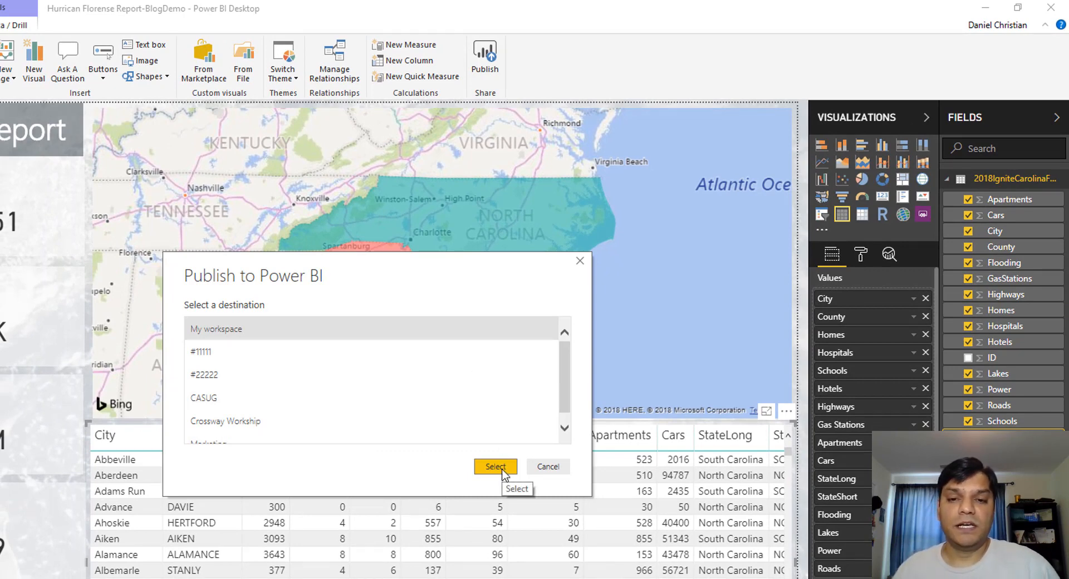
left_click(496, 467)
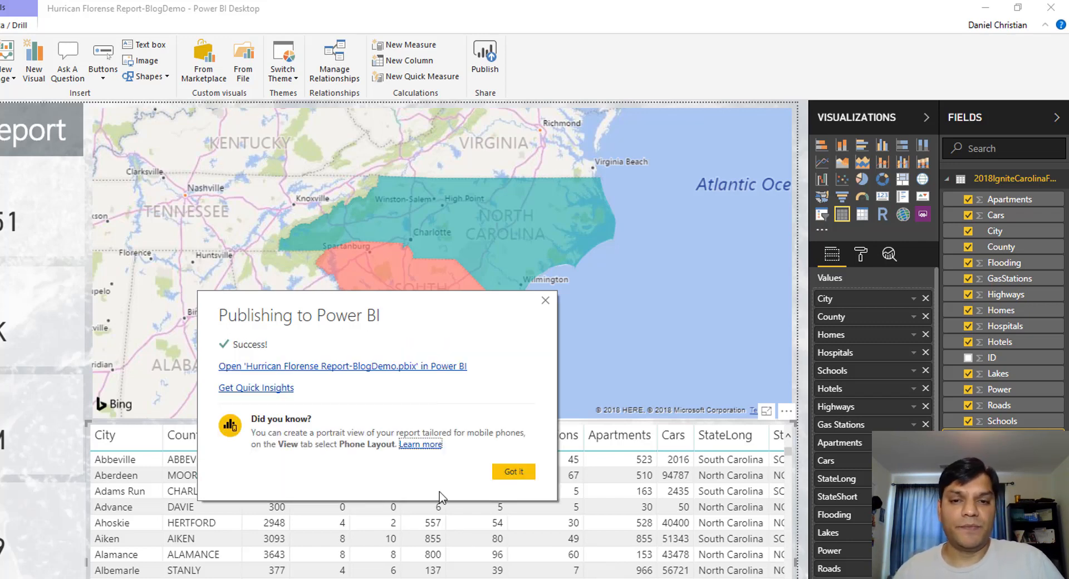
left_click(413, 366)
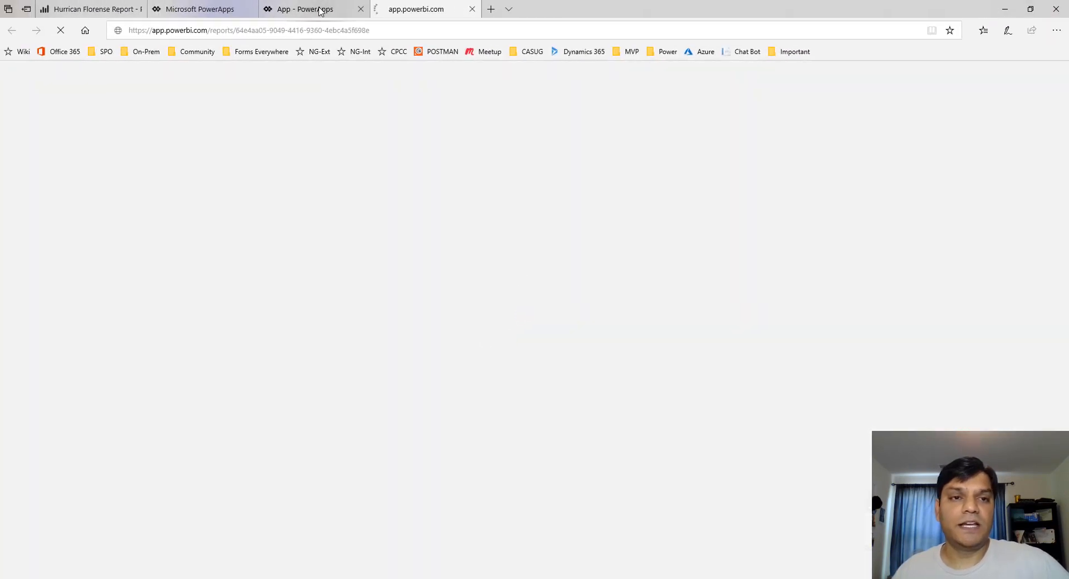
Open the Hurrican Florense Report-BlogDemo report from the list of reports in My Workspace
mouse_move(310, 9)
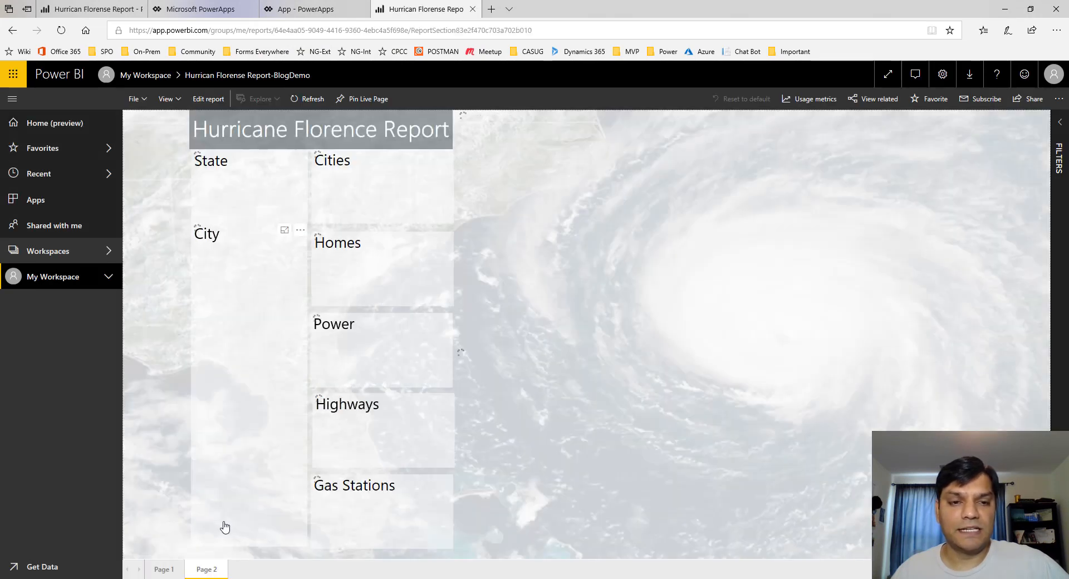
left_click(148, 78)
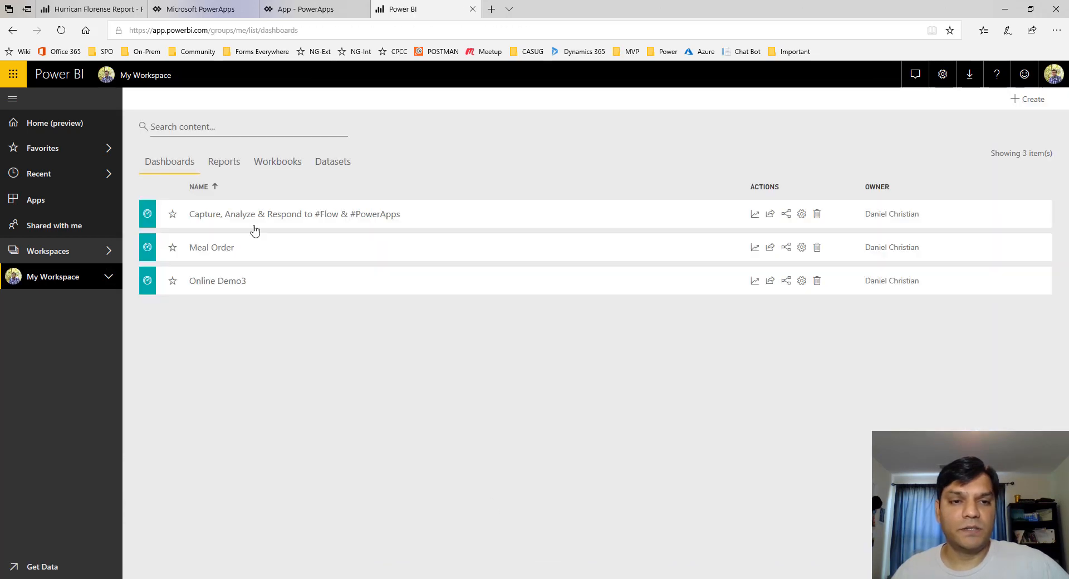
left_click(228, 166)
scroll(443, 438, "down", 4)
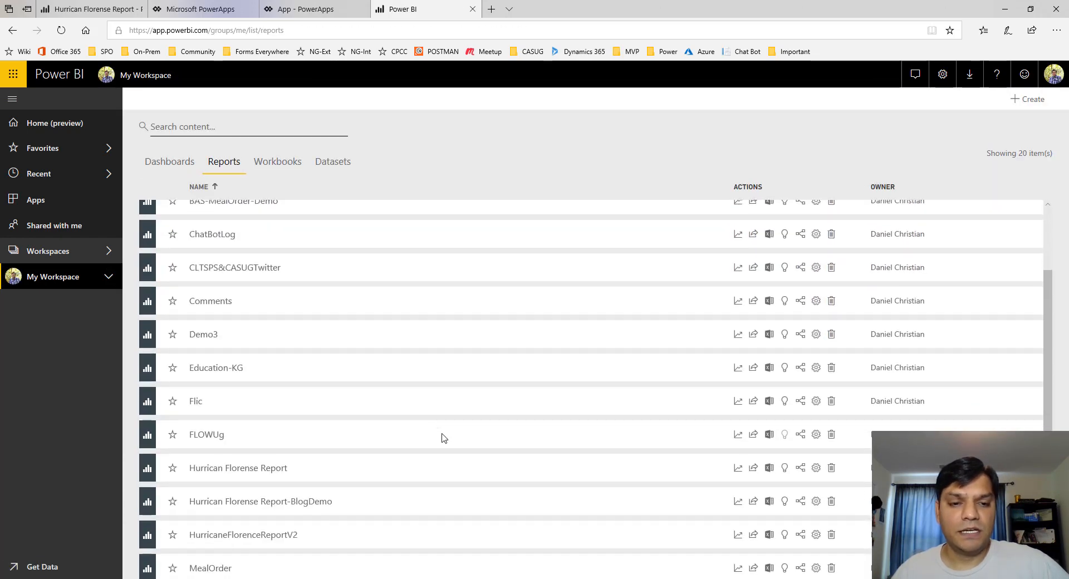
left_click(347, 395)
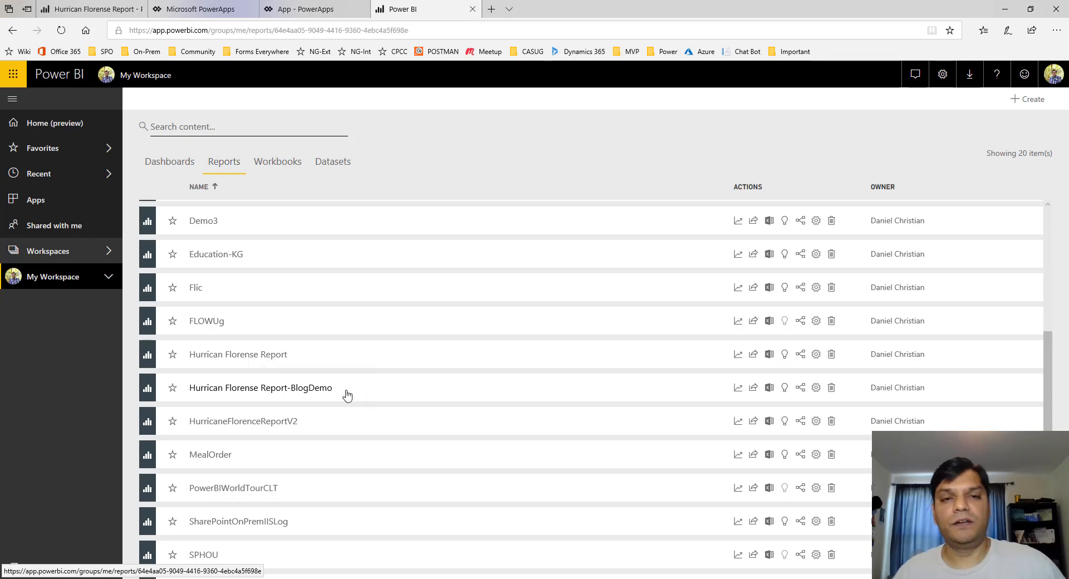
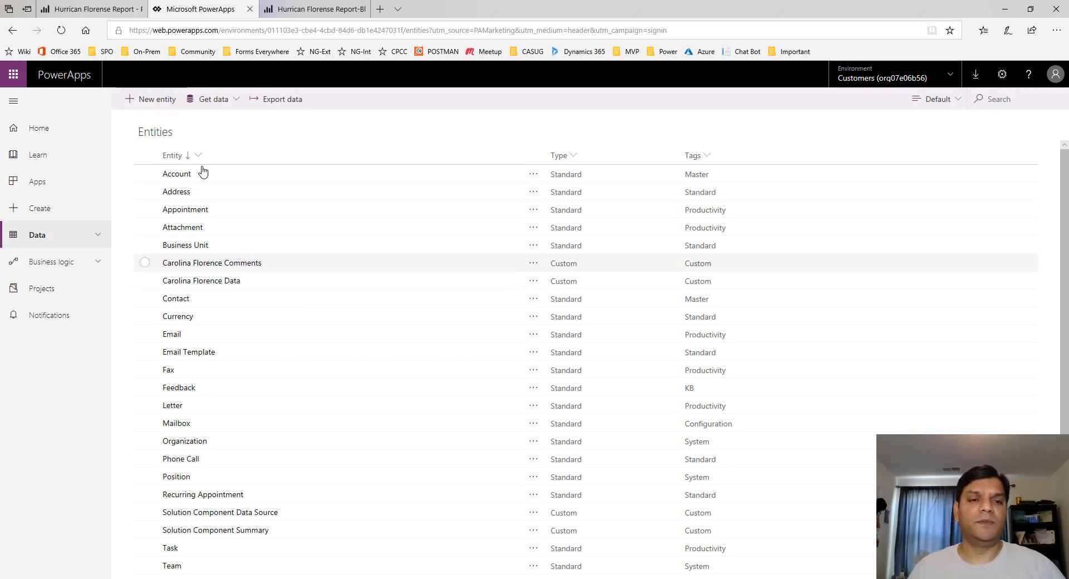
Create a new entity with the display name Carolina Florence Data Demo
left_click(146, 100)
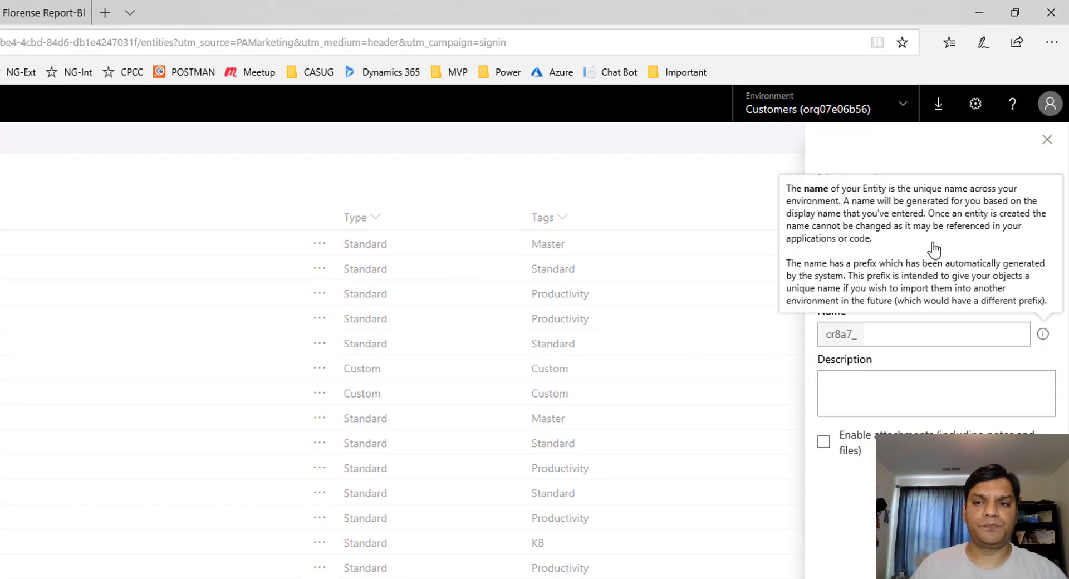
left_click(867, 241)
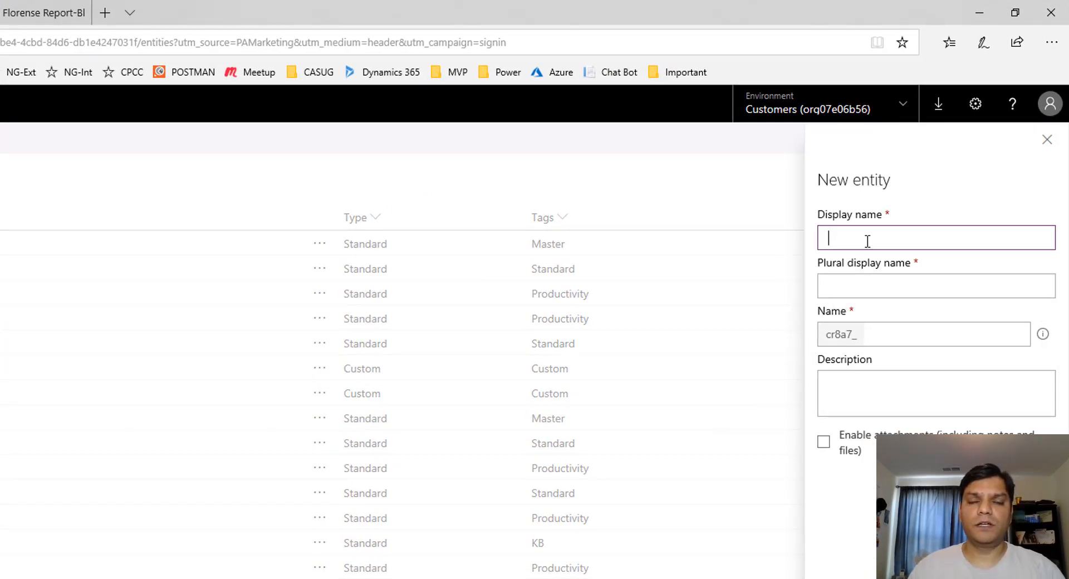
type("Carol")
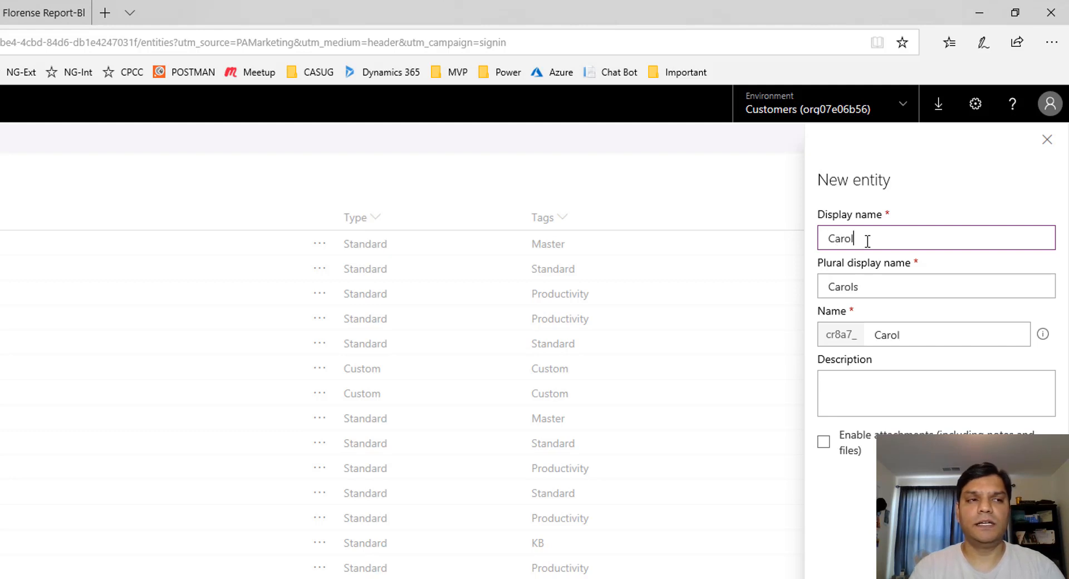
type("ina Florence")
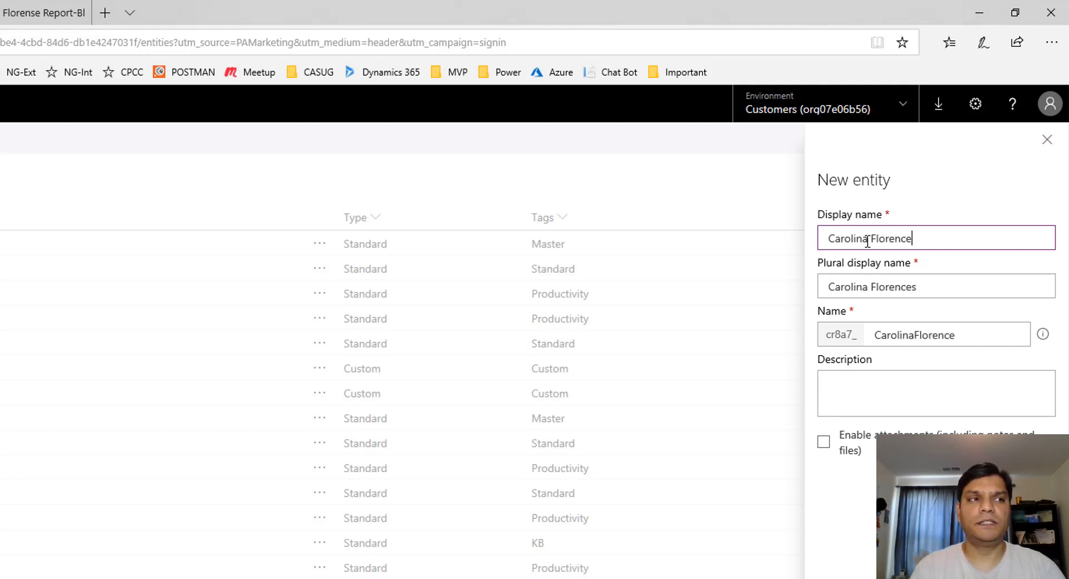
type(" Data Demo")
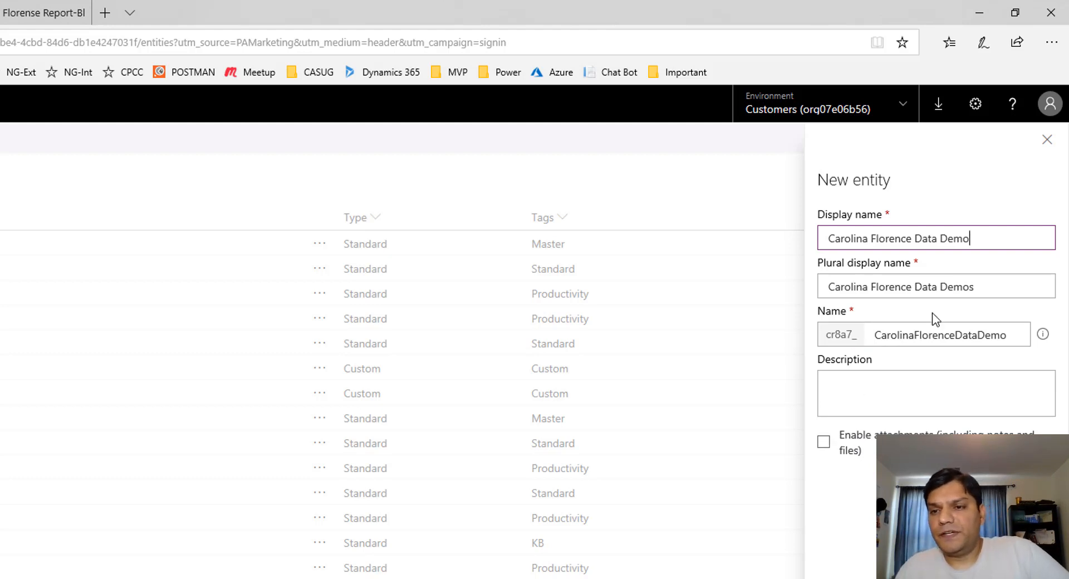
left_click(824, 442)
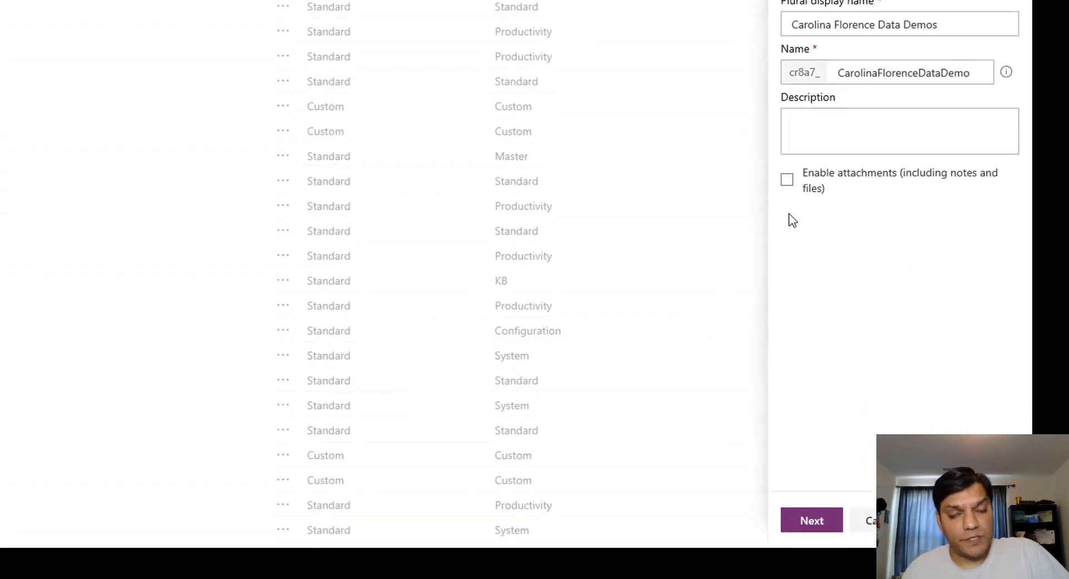
left_click(826, 522)
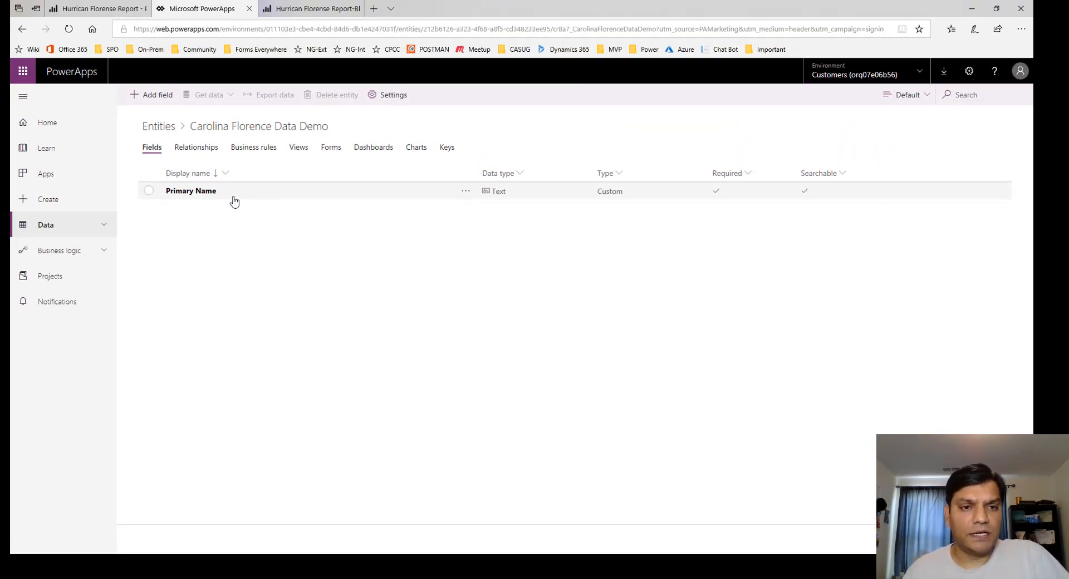
Open the Primary Name field of the new entity and change its display name to PrimaryID
left_click(472, 195)
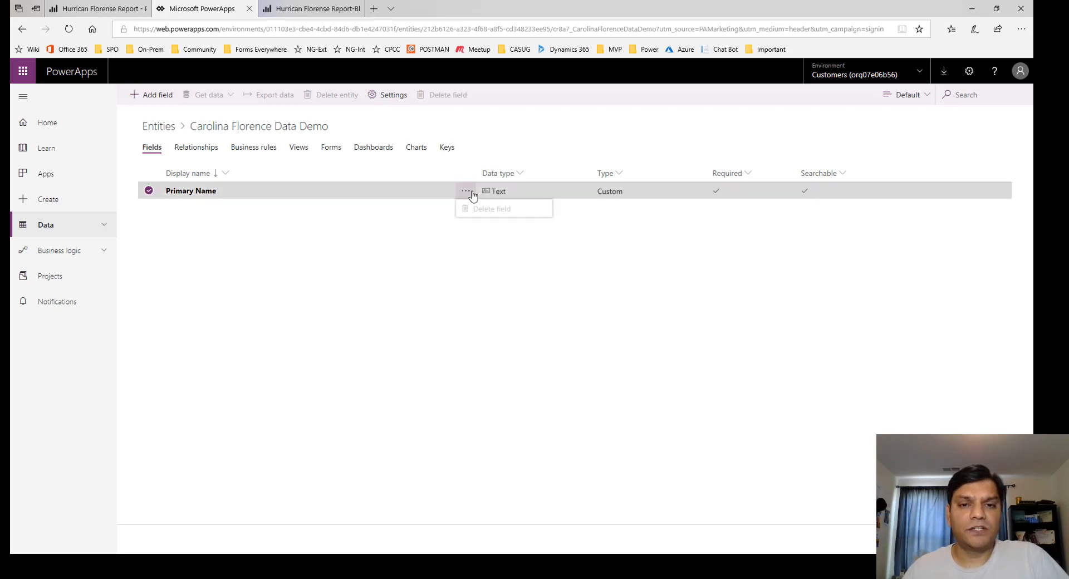
left_click(361, 196)
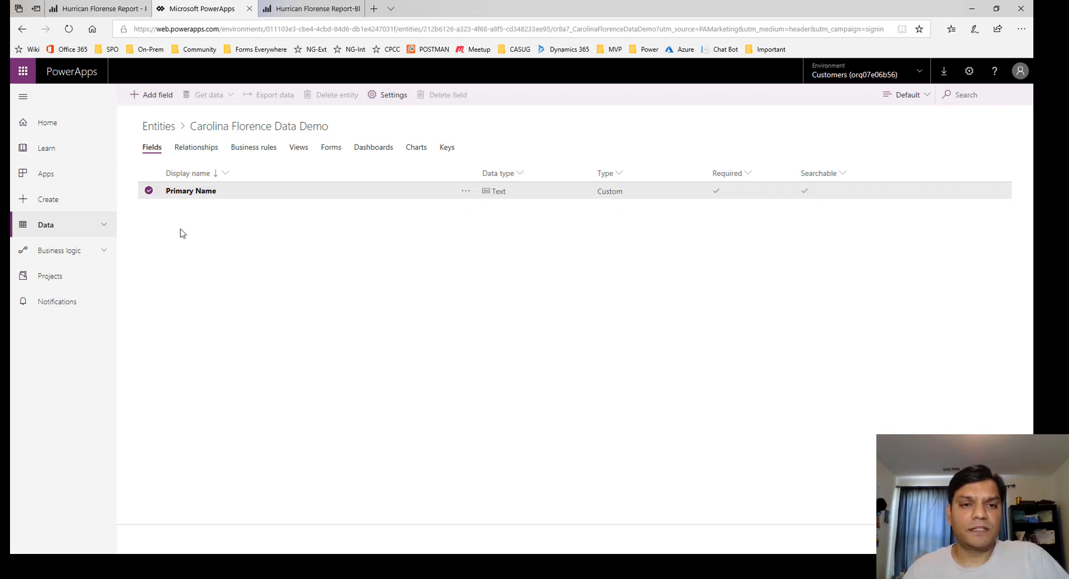
left_click(181, 192)
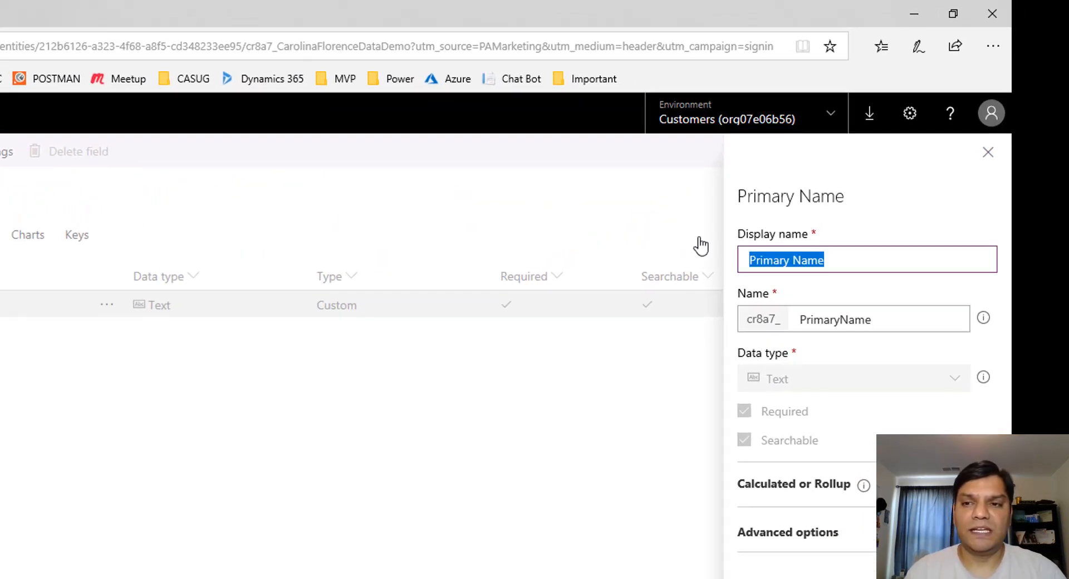
type("Primary")
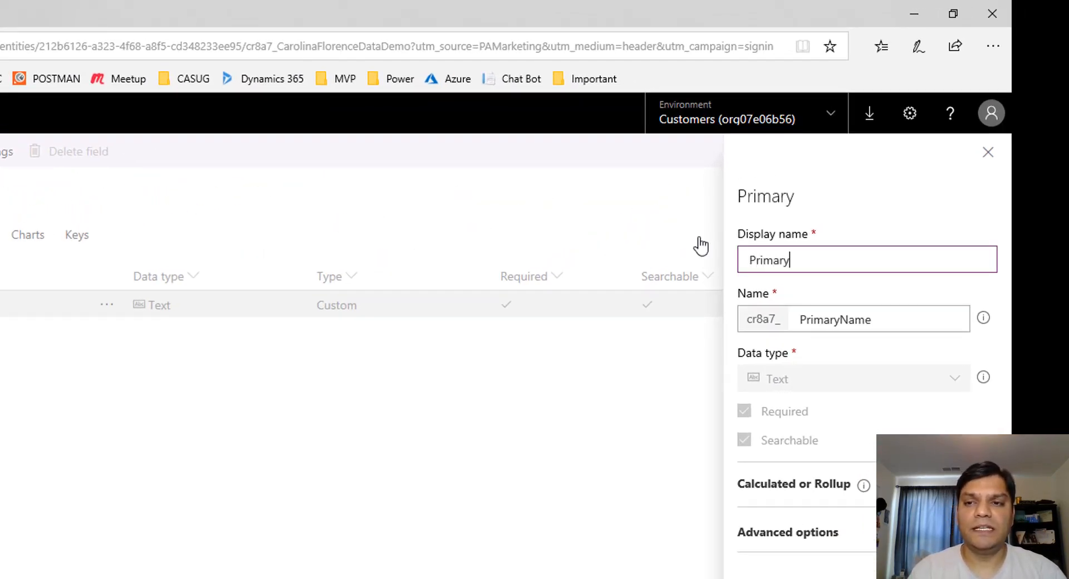
type("ID")
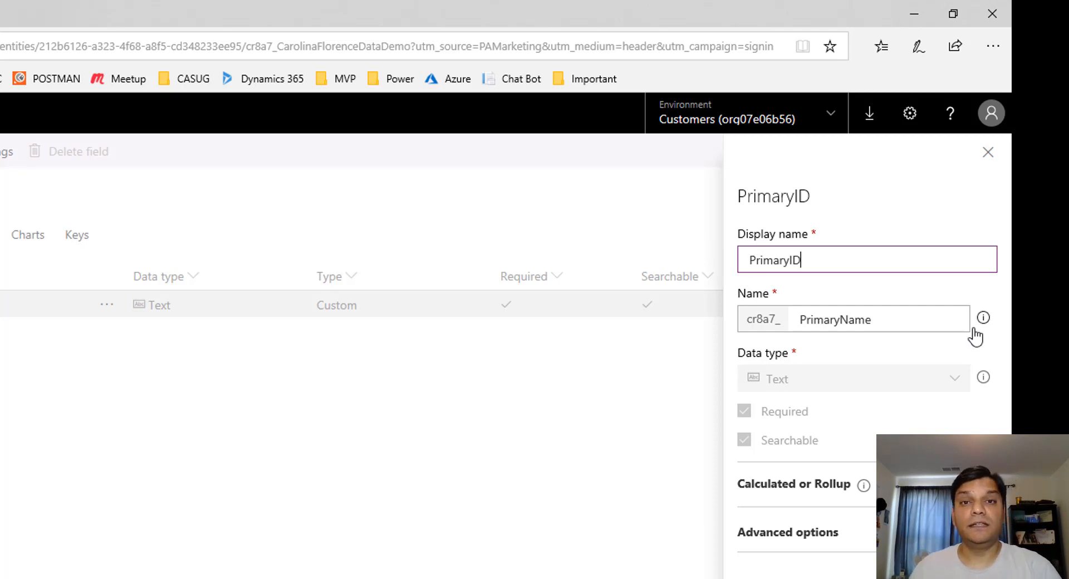
Change the internal name of the primary field to PrimaryID, keeping the cr8a7_ prefix
mouse_move(981, 320)
left_click(937, 325)
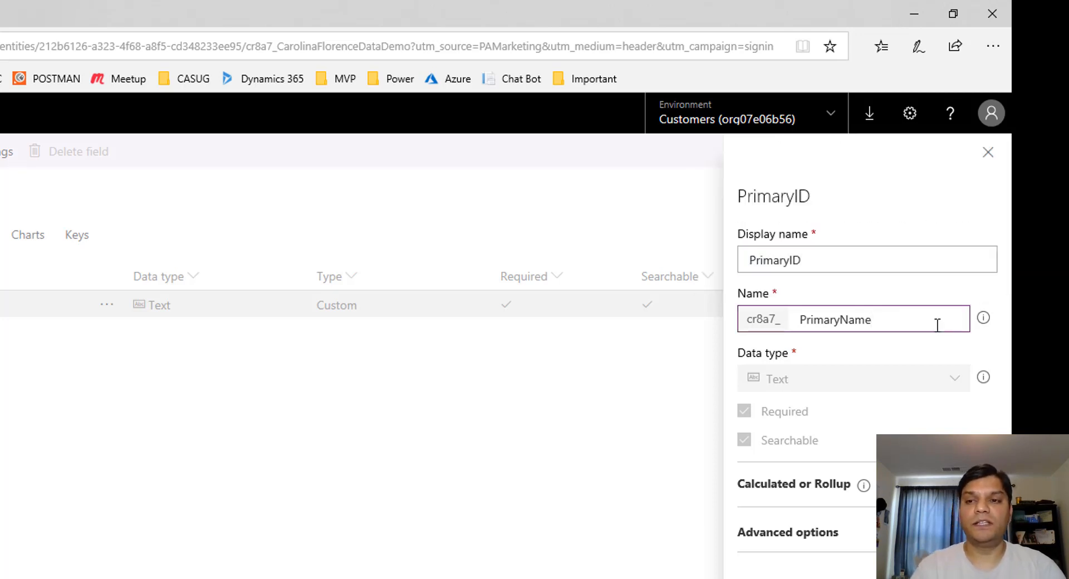
key("BackSpace")
key("BackSpace")
key("BackSpace")
key("BackSpace")
key("BackSpace")
key("BackSpace")
type("rry")
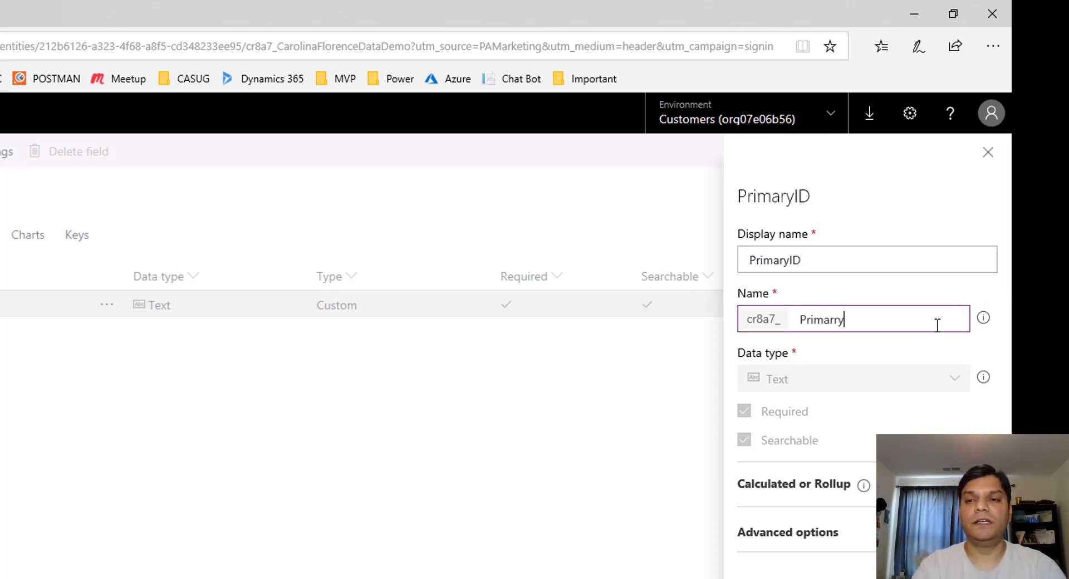
key("BackSpace")
key("BackSpace")
type("y")
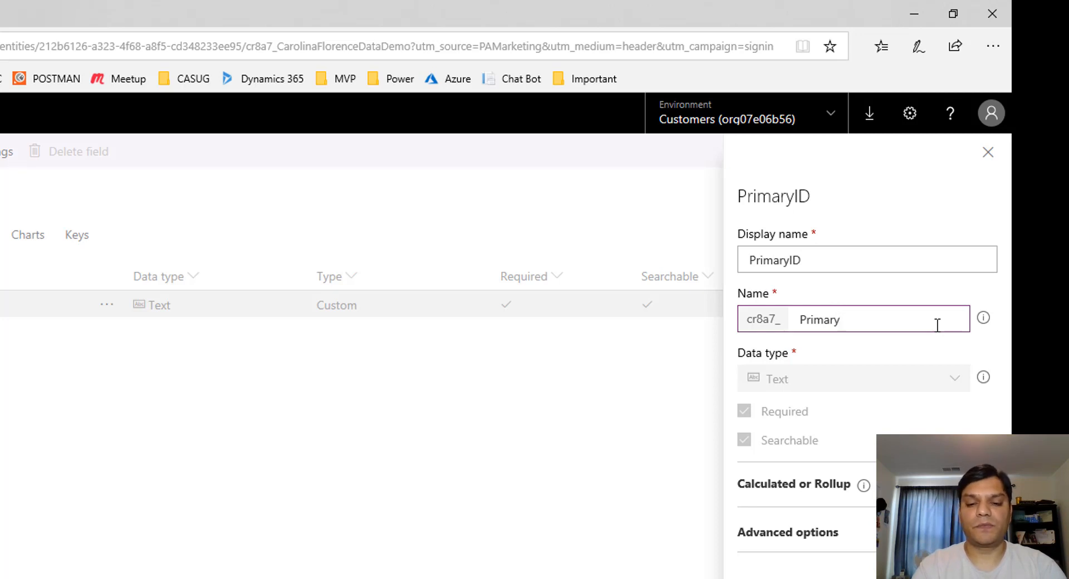
type("ID")
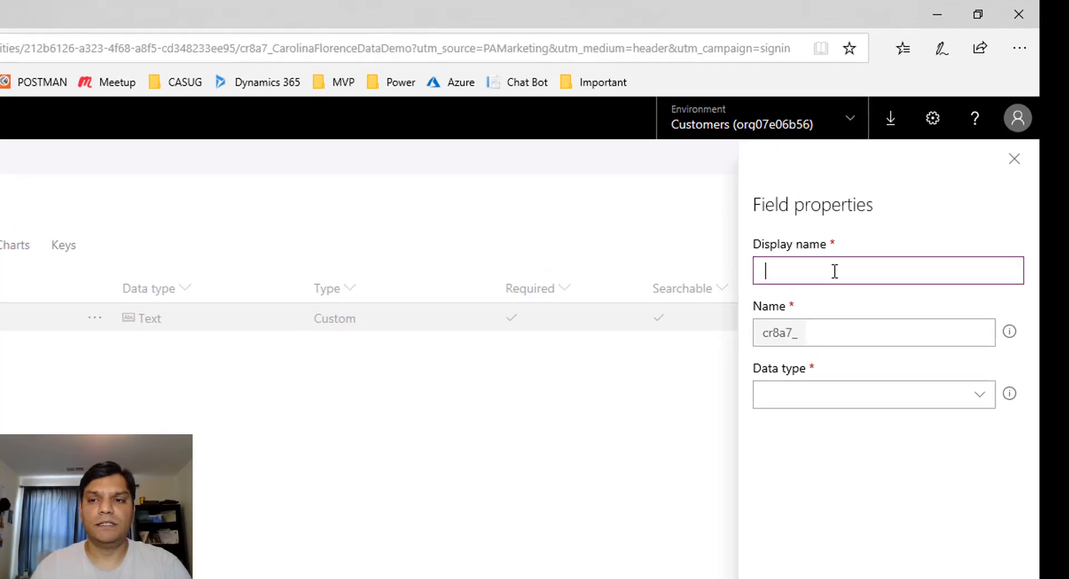
Add a searchable, non-required field named State Long with the Text data type to the entity
type("State ")
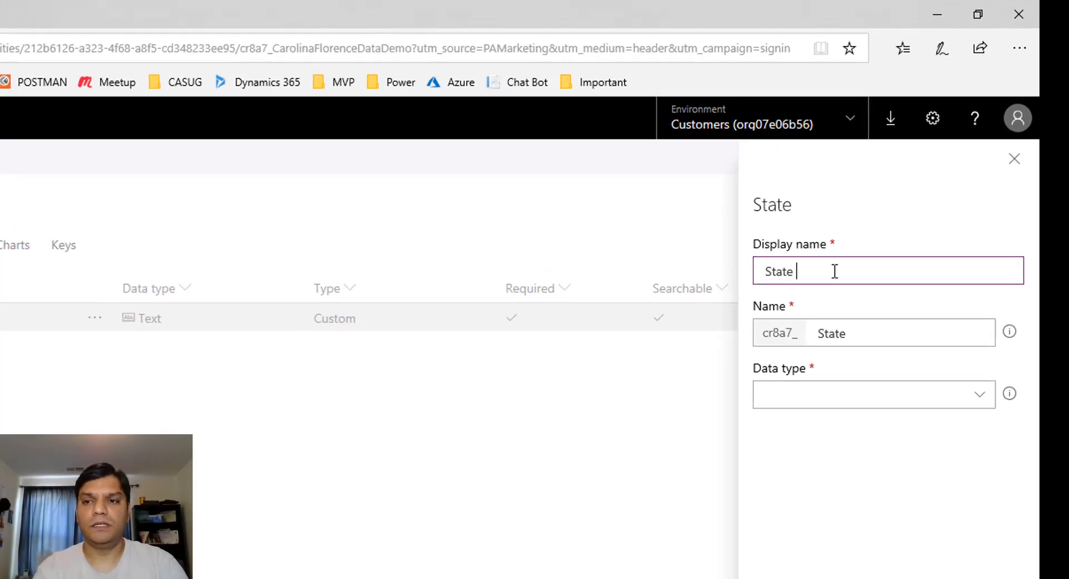
type("Long")
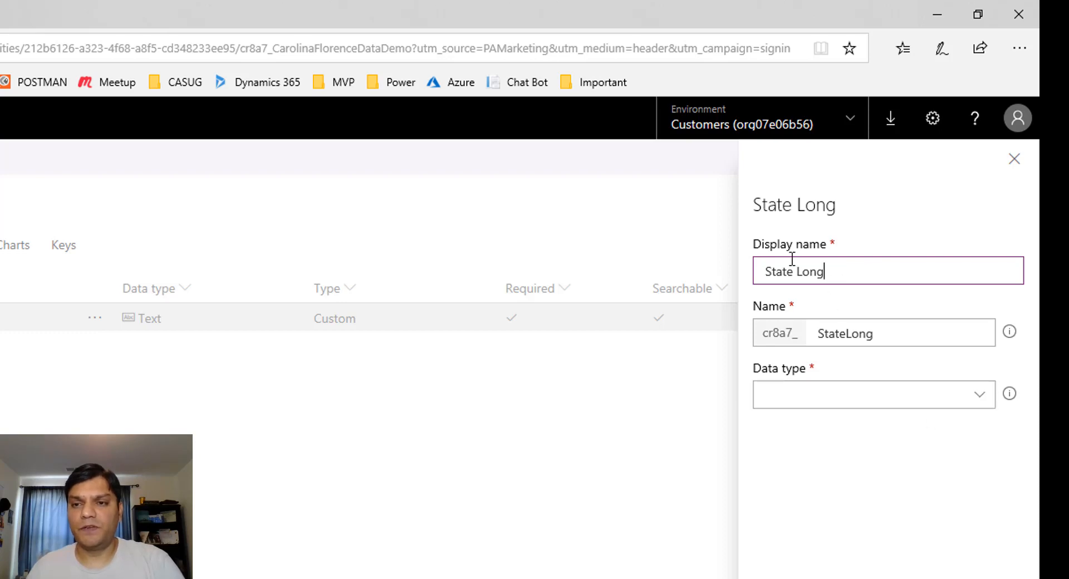
left_click(898, 410)
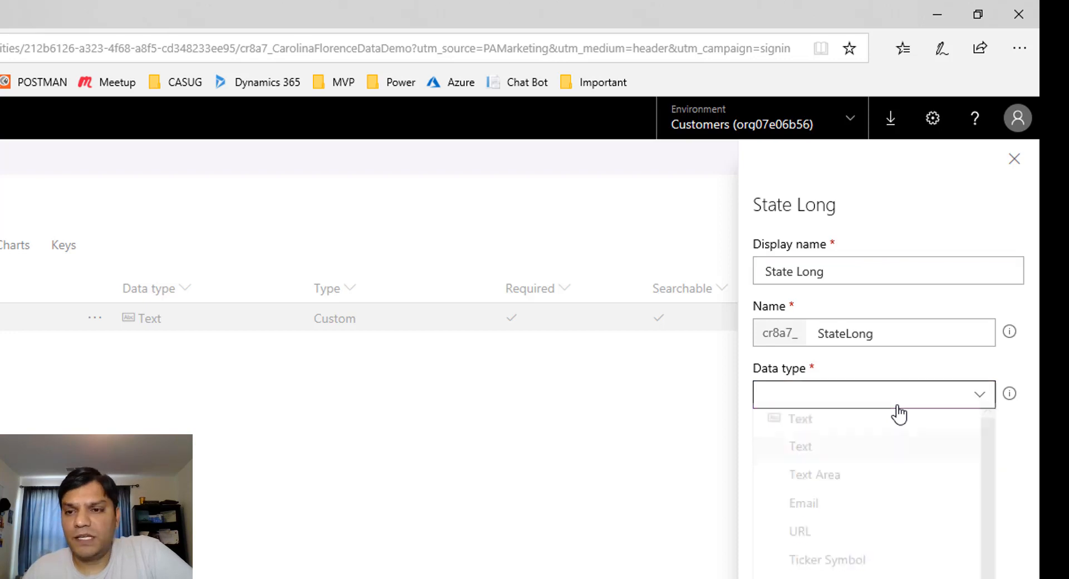
left_click(874, 453)
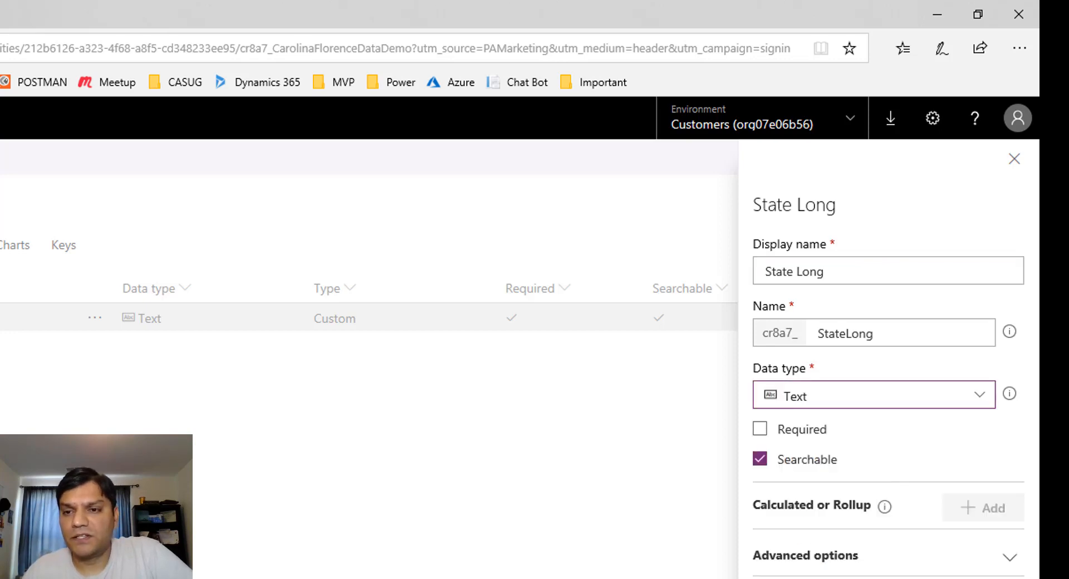
left_click(800, 253)
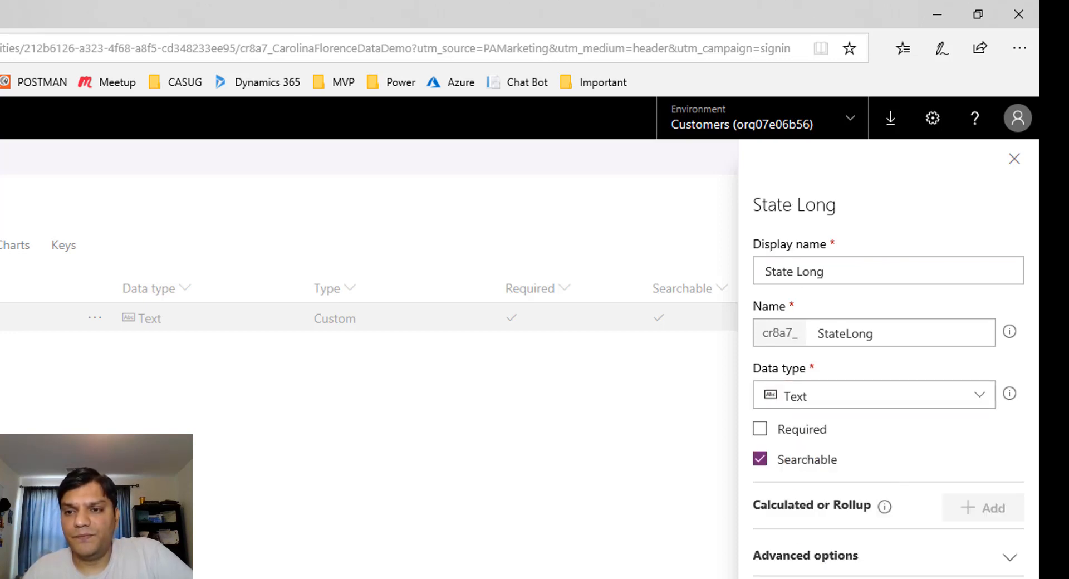
left_click(816, 578)
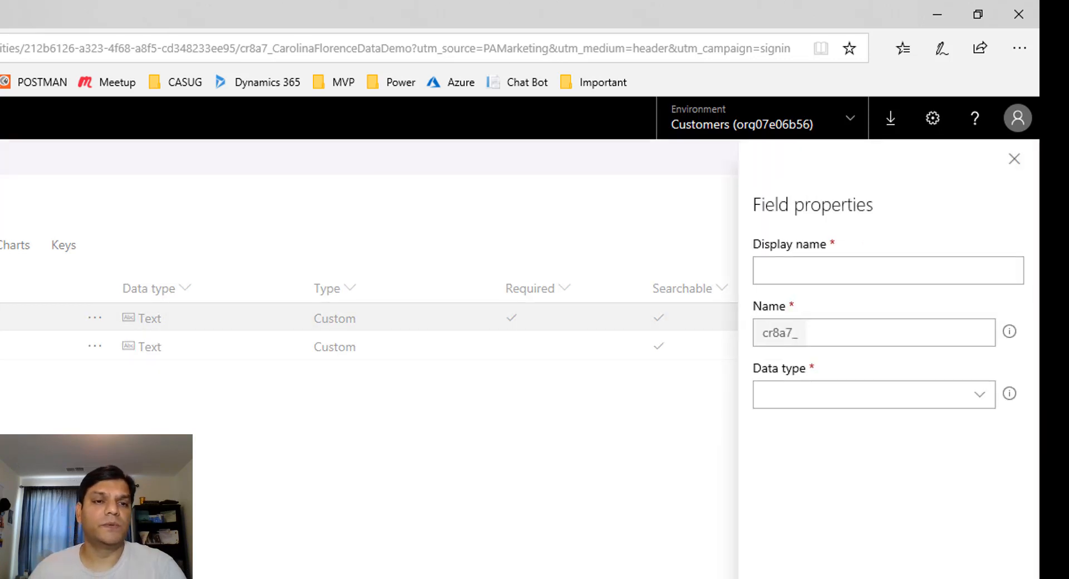
Add a field named State Short with the Text data type to the entity
left_click(793, 271)
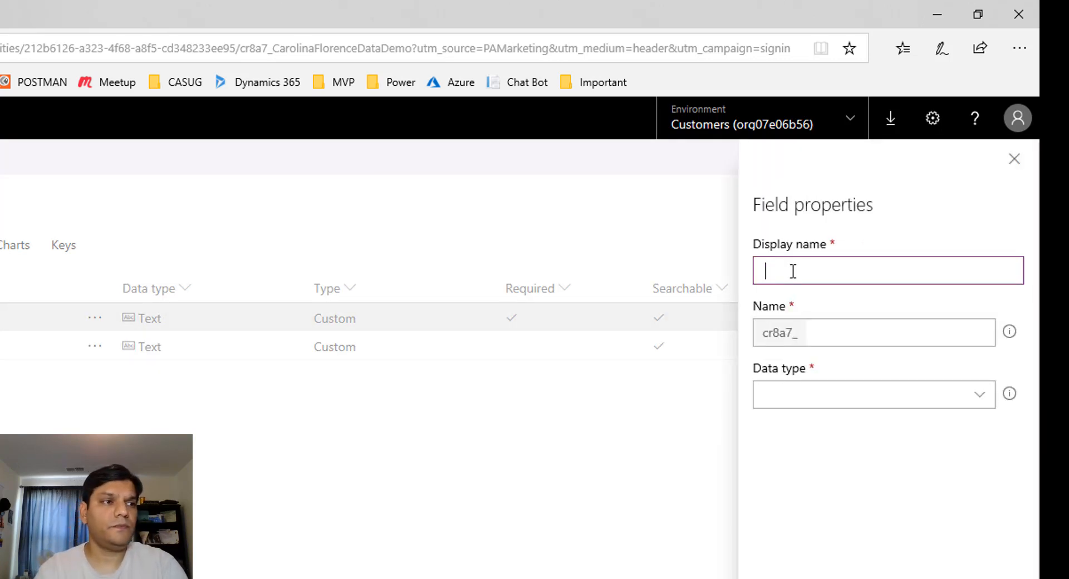
type("State")
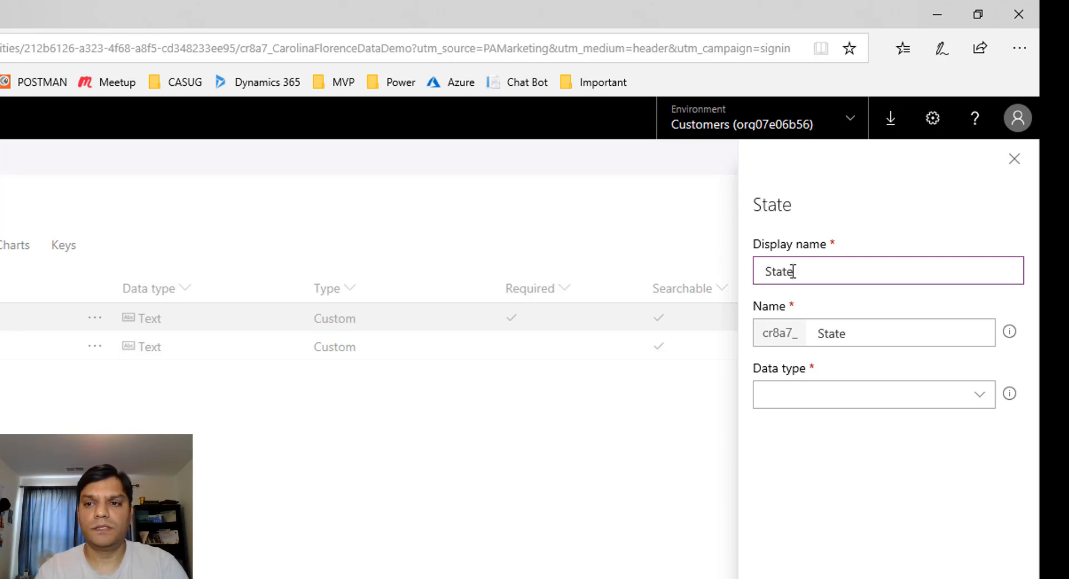
type(" Short")
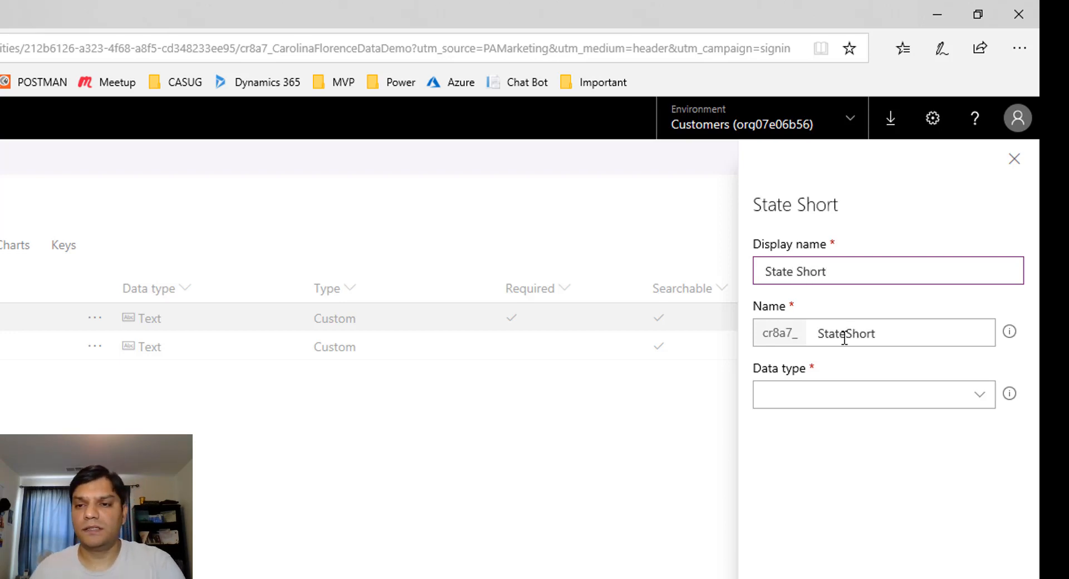
left_click(848, 403)
left_click(846, 452)
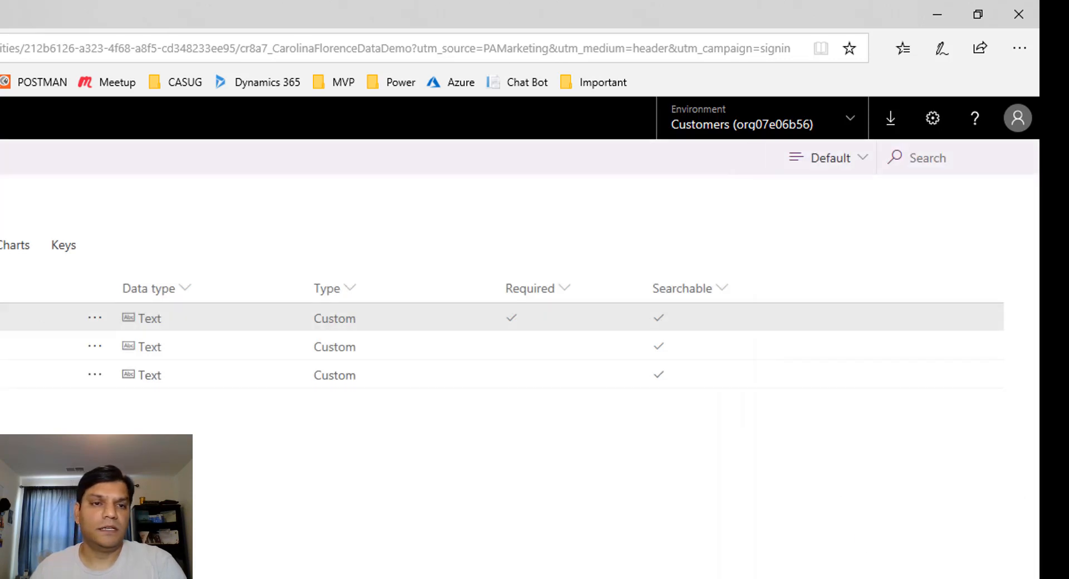
Add a searchable, non-required field named Schools with the Whole Number data type to the entity
left_click(776, 273)
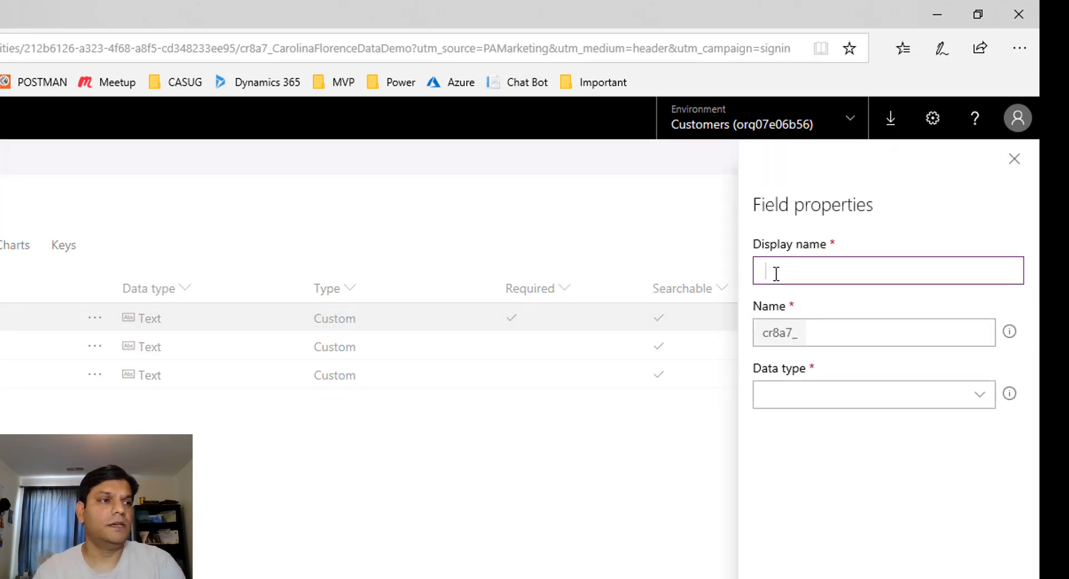
type("Sc")
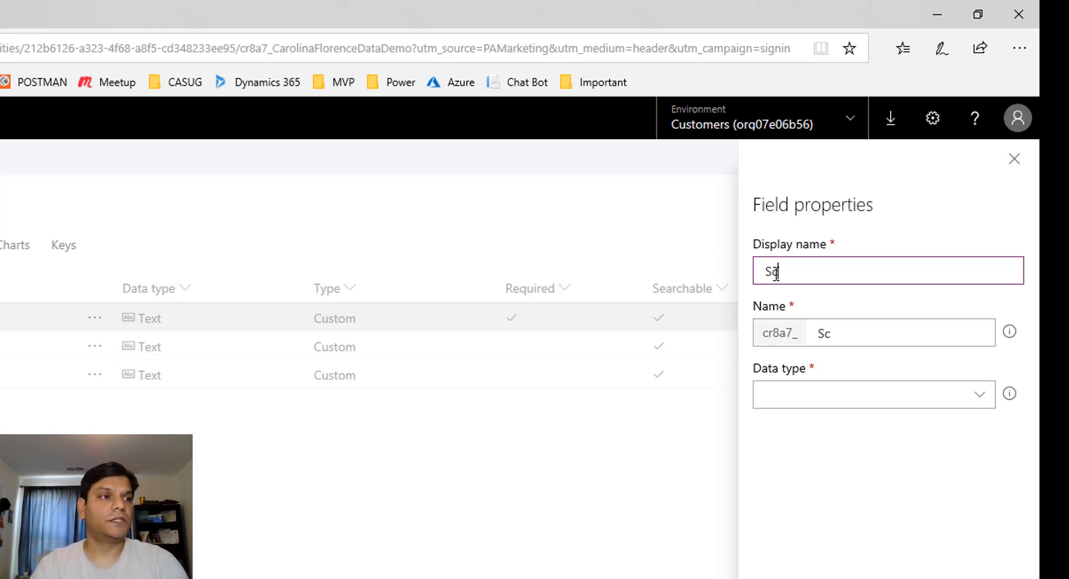
type("hools")
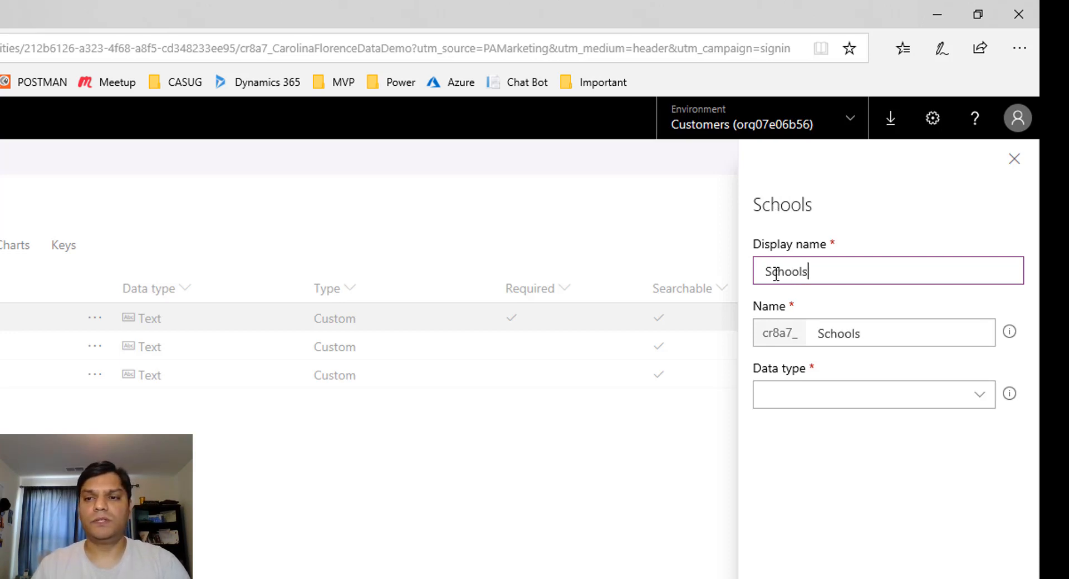
left_click(901, 409)
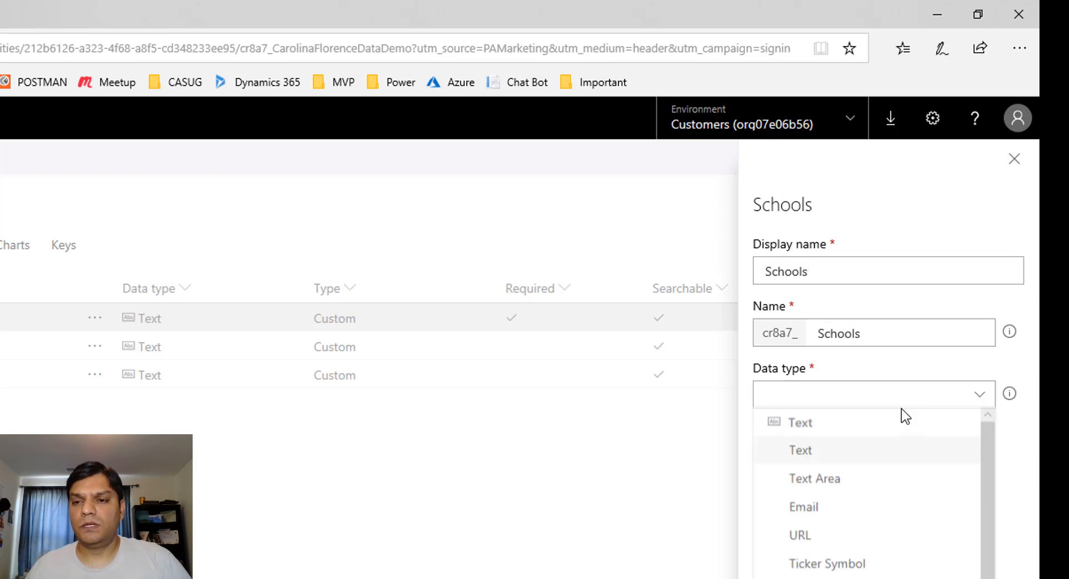
left_click(826, 578)
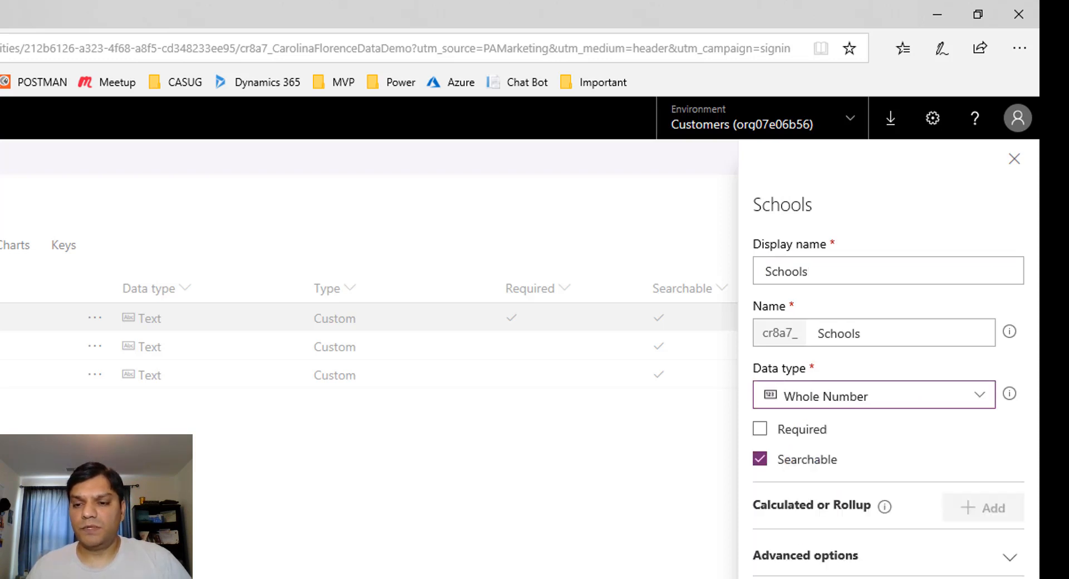
left_click(808, 578)
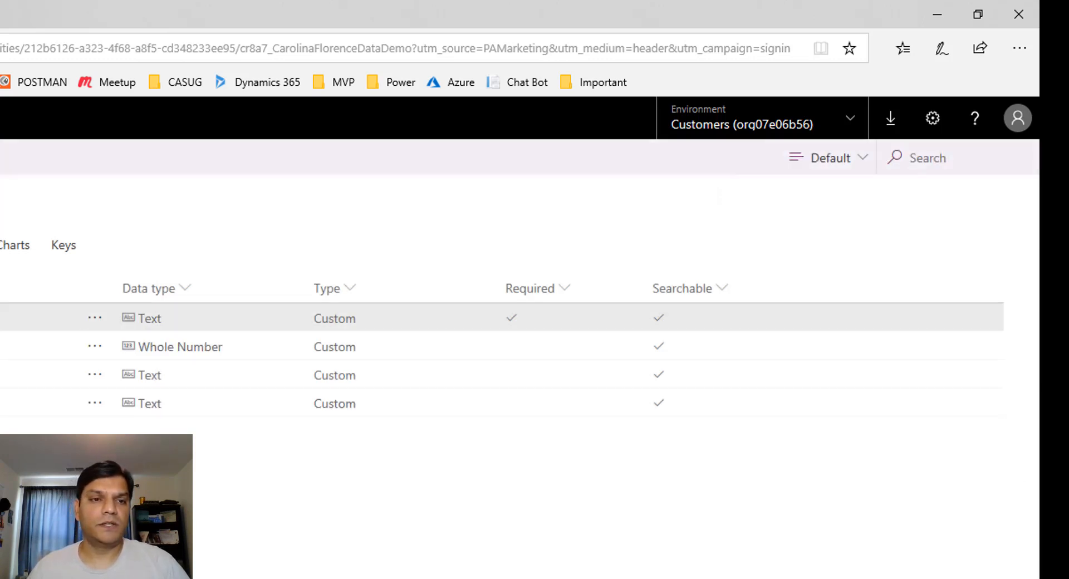
Add a searchable, non-required field named Hotels with the Whole Number data type to the entity
left_click(1, 158)
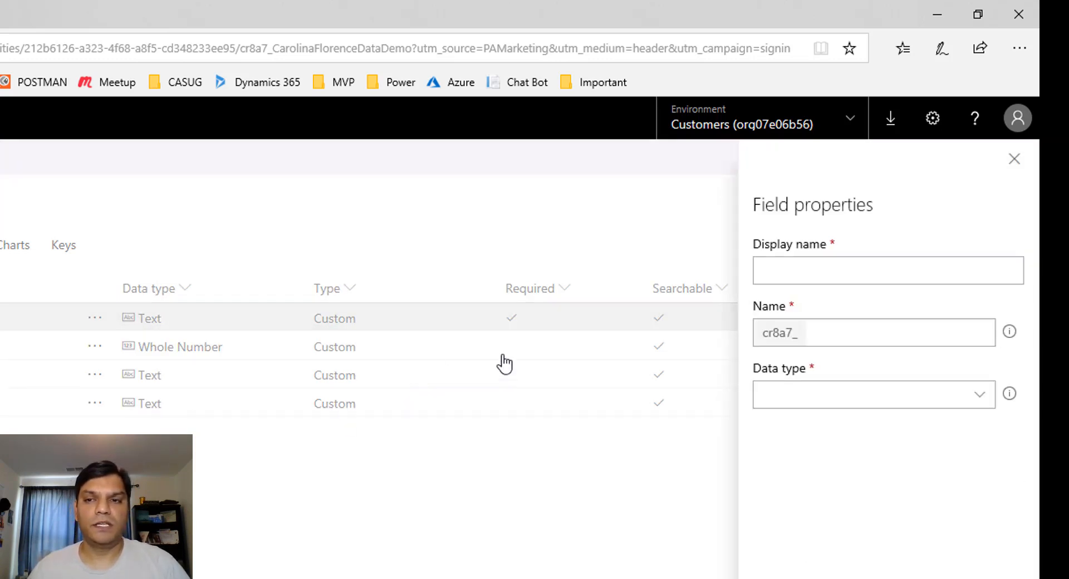
left_click(802, 273)
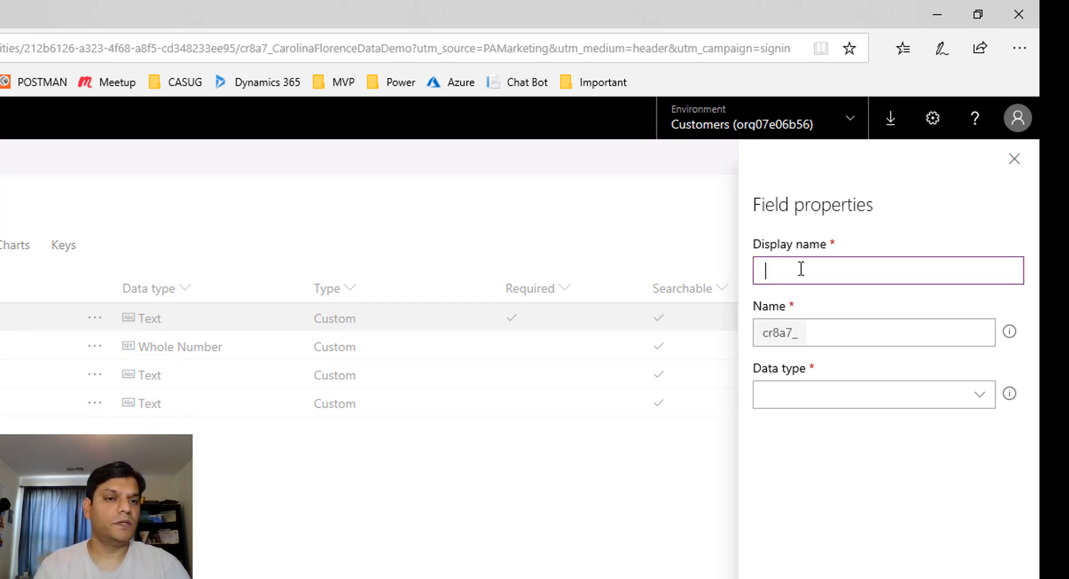
type("Hotels")
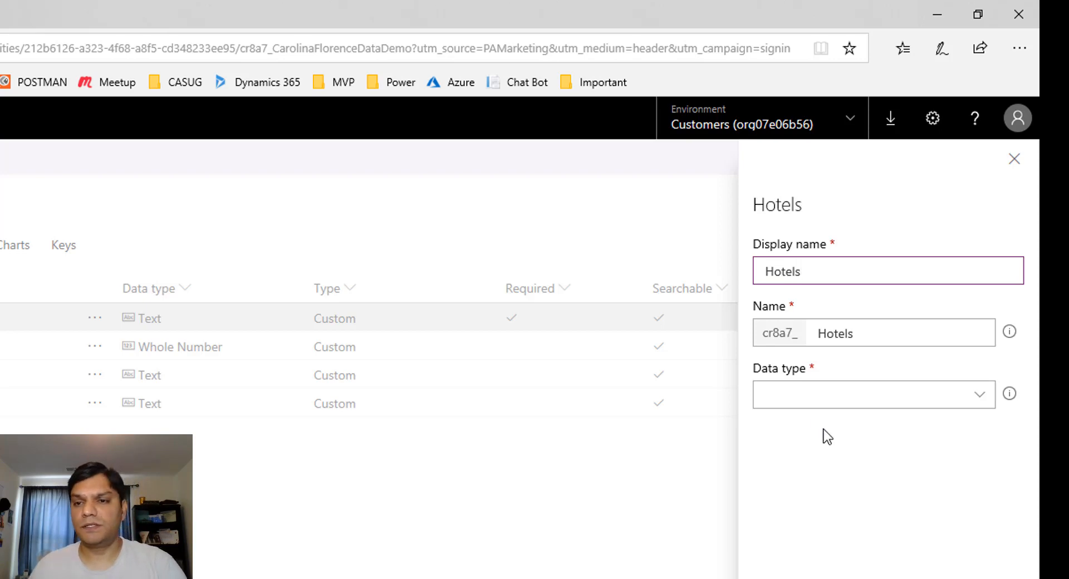
left_click(811, 397)
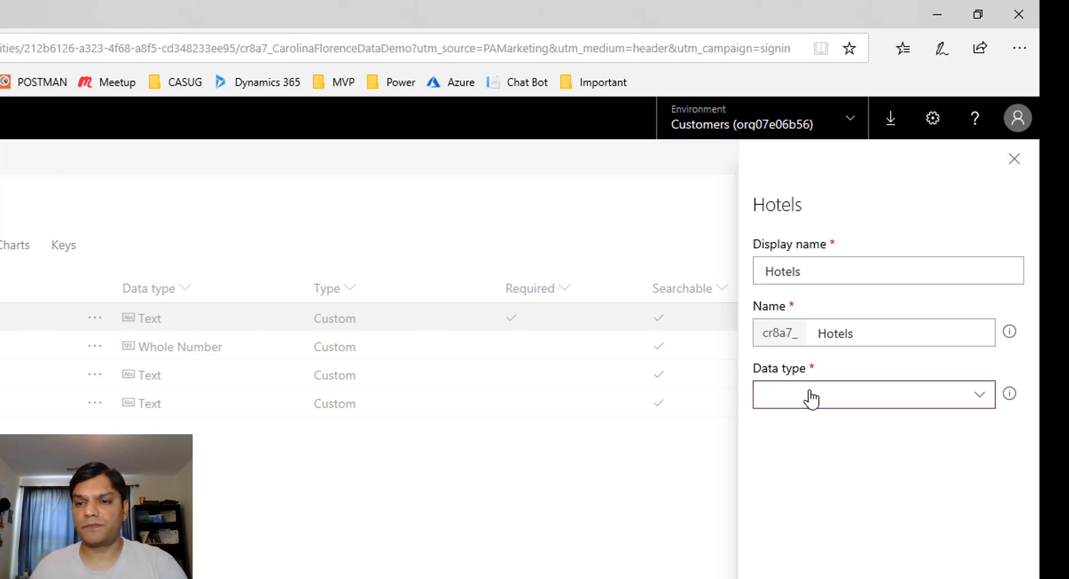
left_click(824, 577)
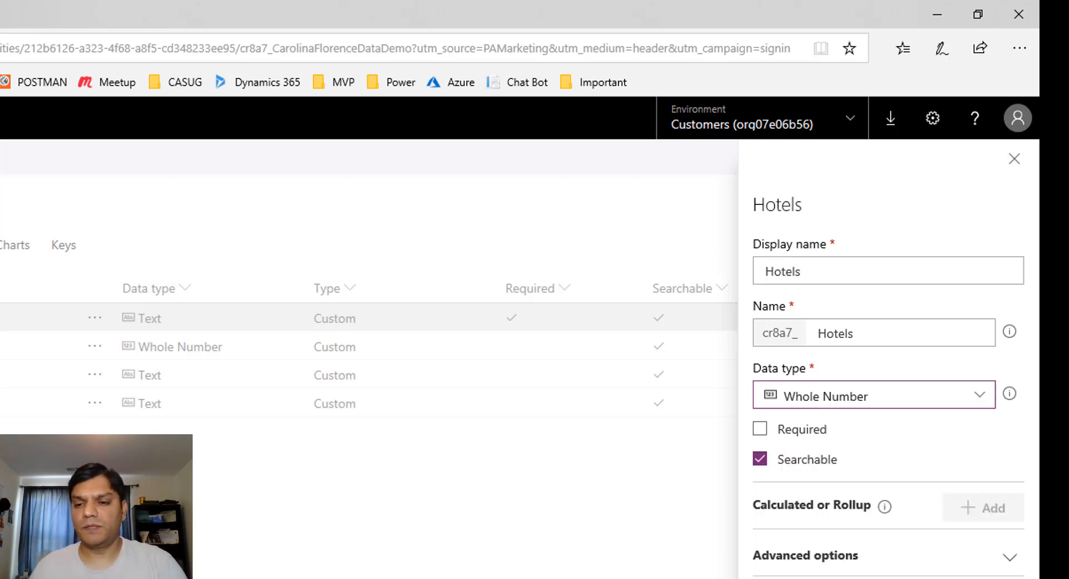
left_click(791, 577)
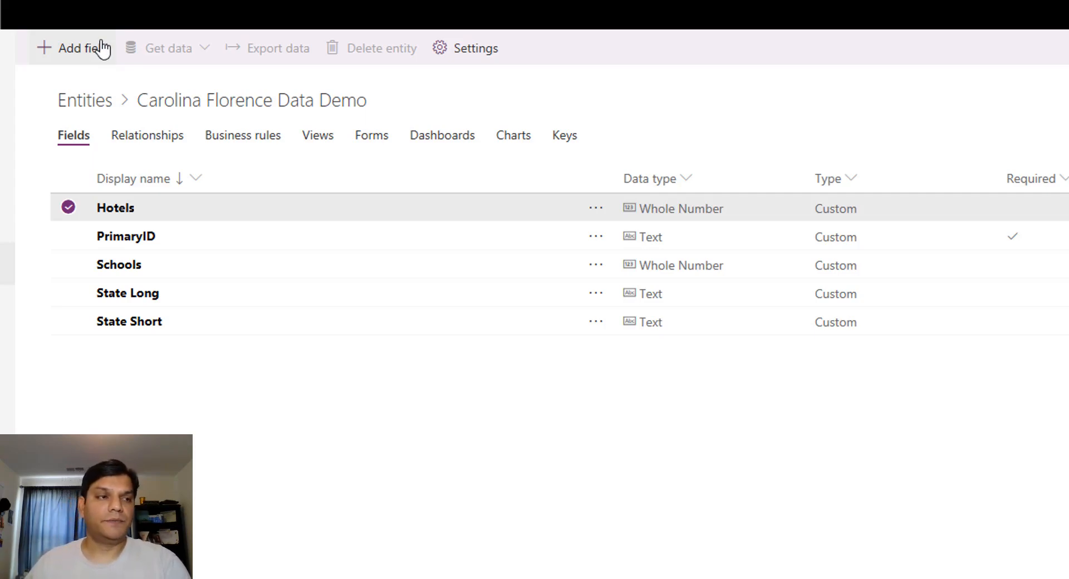
Add a searchable, non-required field named Hospitals with the Whole Number data type to the entity
left_click(102, 49)
left_click(854, 124)
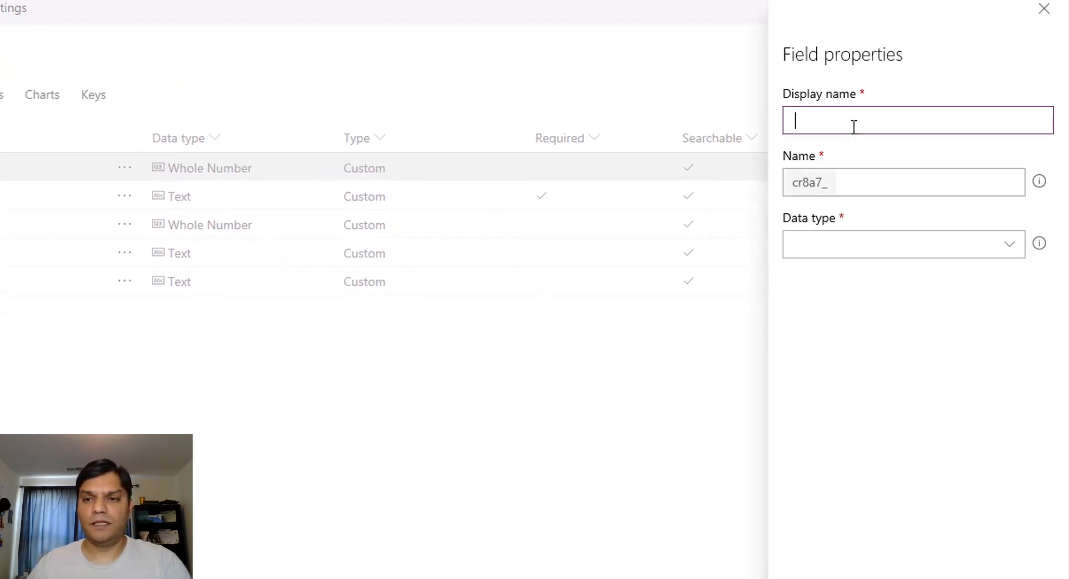
type("Hosp")
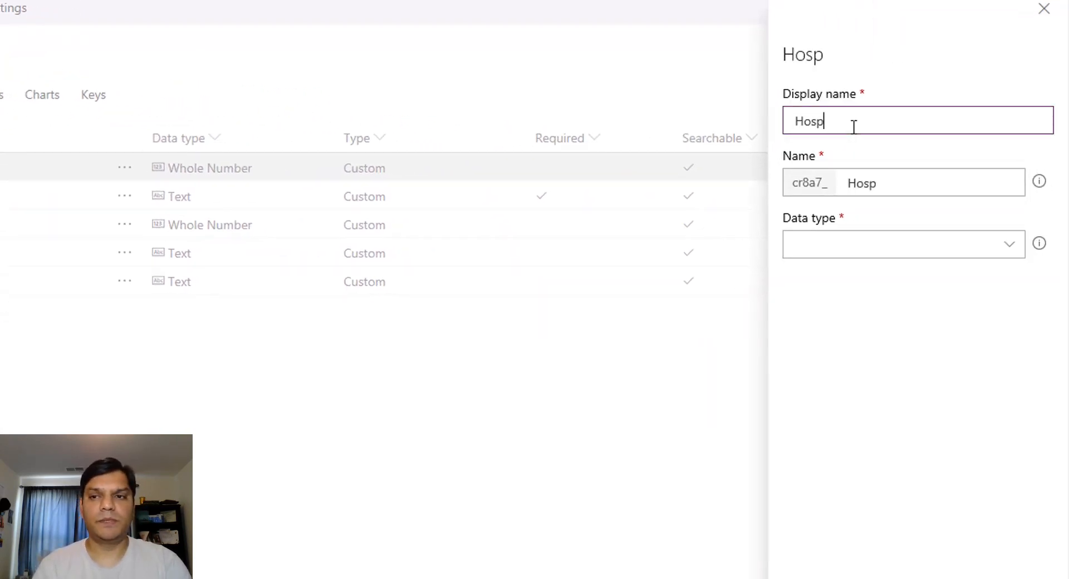
type("itals")
left_click(840, 246)
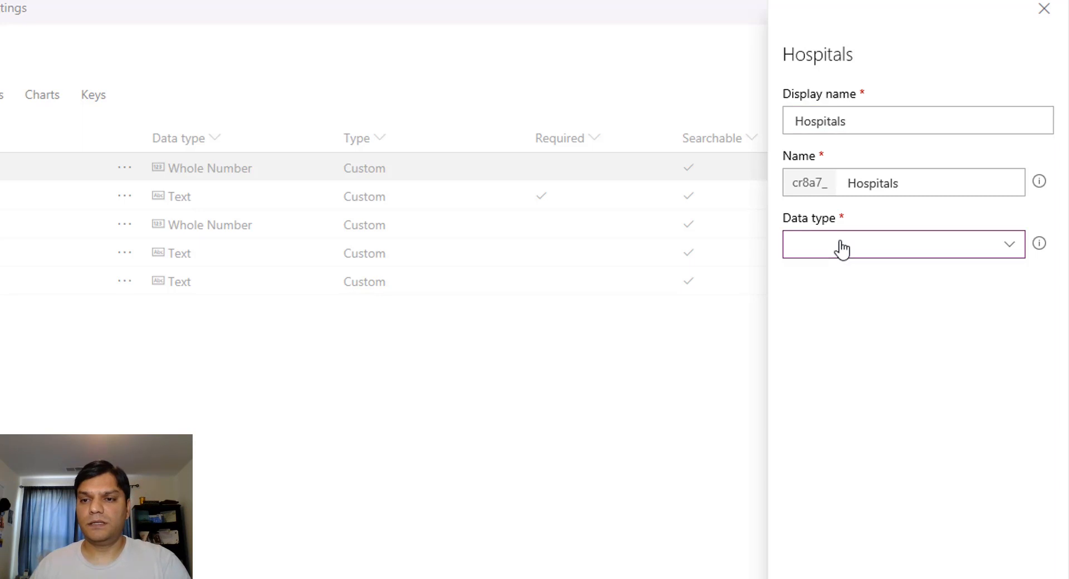
left_click(862, 502)
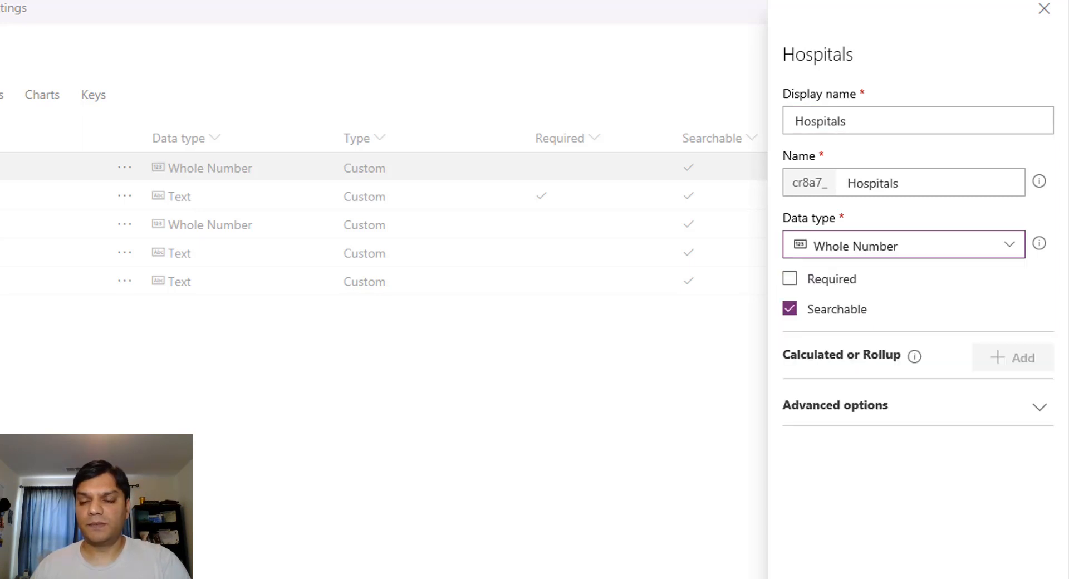
left_click(367, 409)
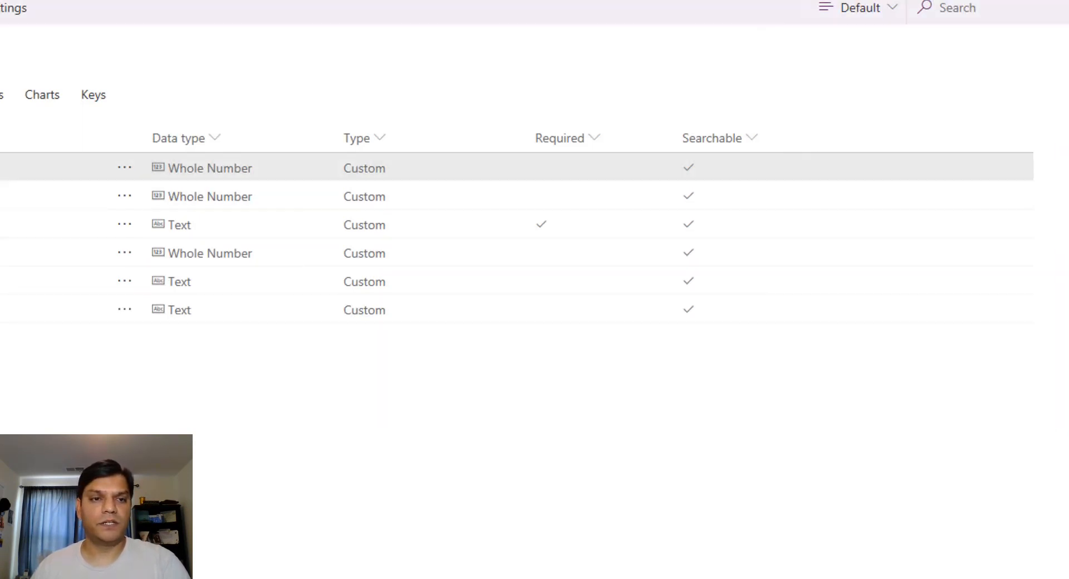
Add a searchable, non-required field named Homes with the Text data type to the entity
left_click(845, 109)
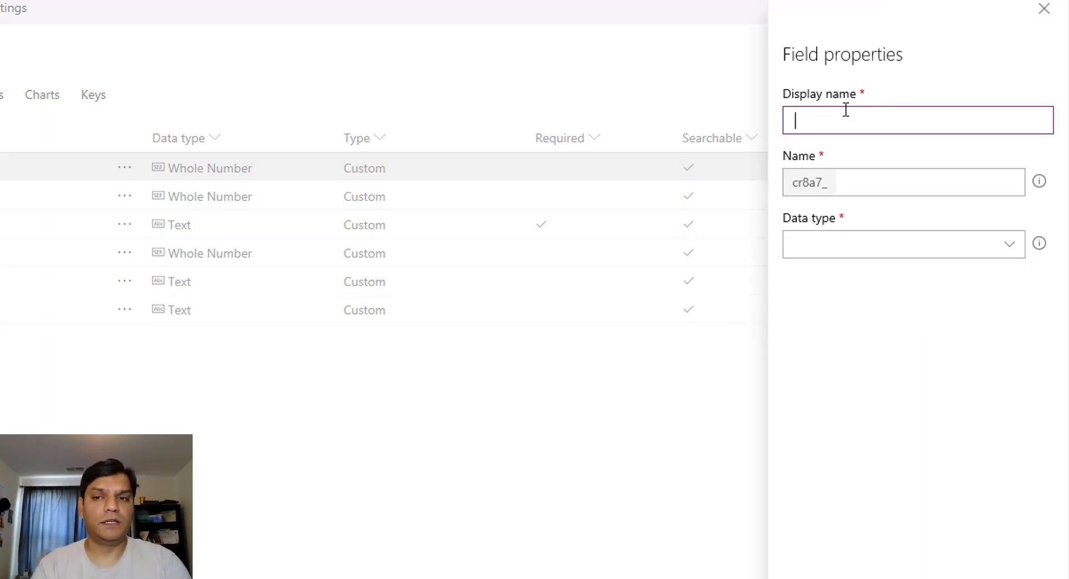
type("Homes")
left_click(868, 242)
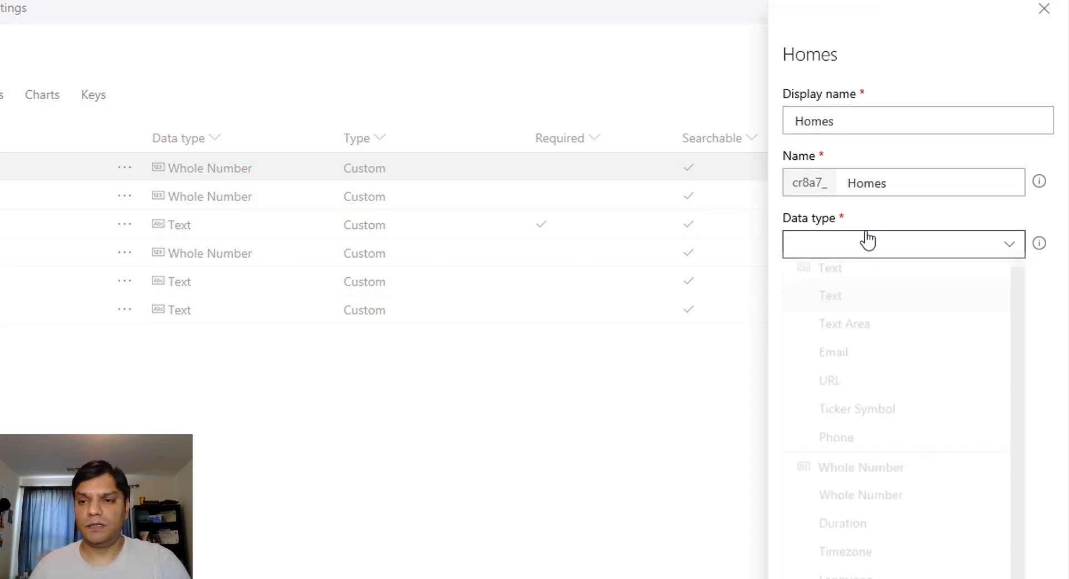
left_click(875, 304)
left_click(819, 577)
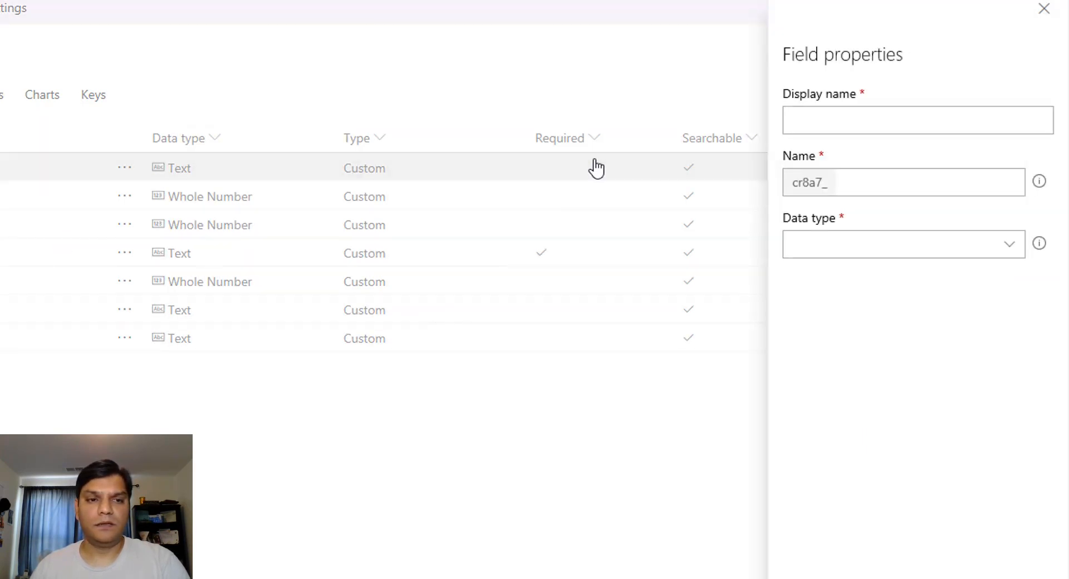
Add a searchable, non-required field named Highways with the Whole Number data type to the entity
left_click(856, 126)
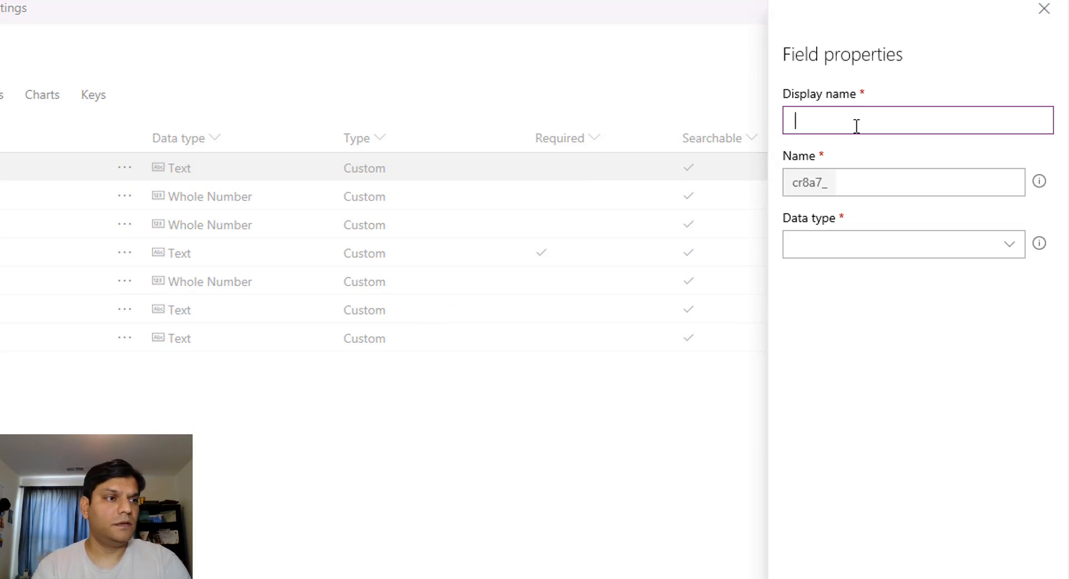
type("Highways")
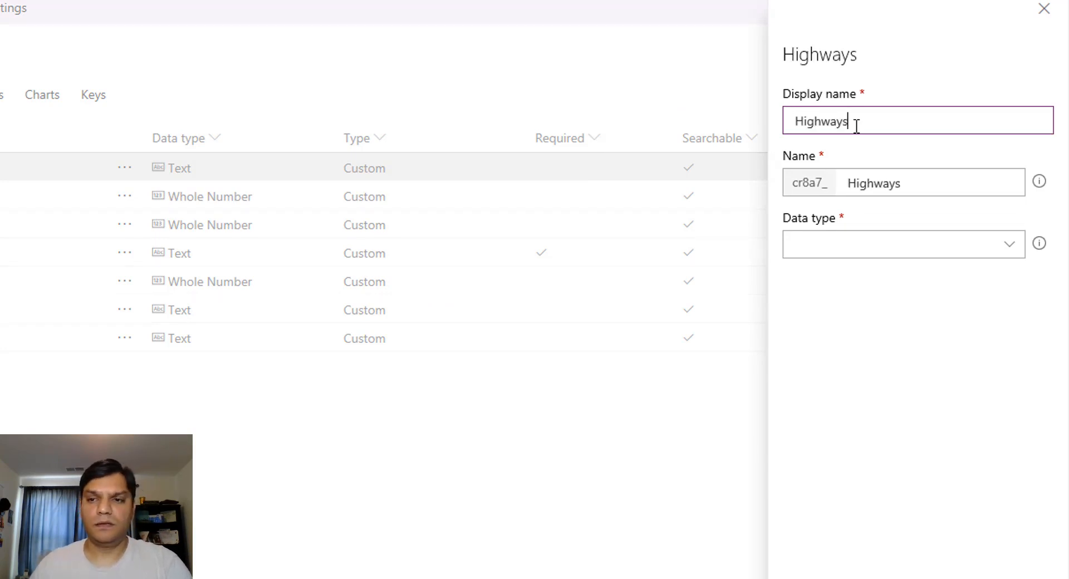
left_click(807, 243)
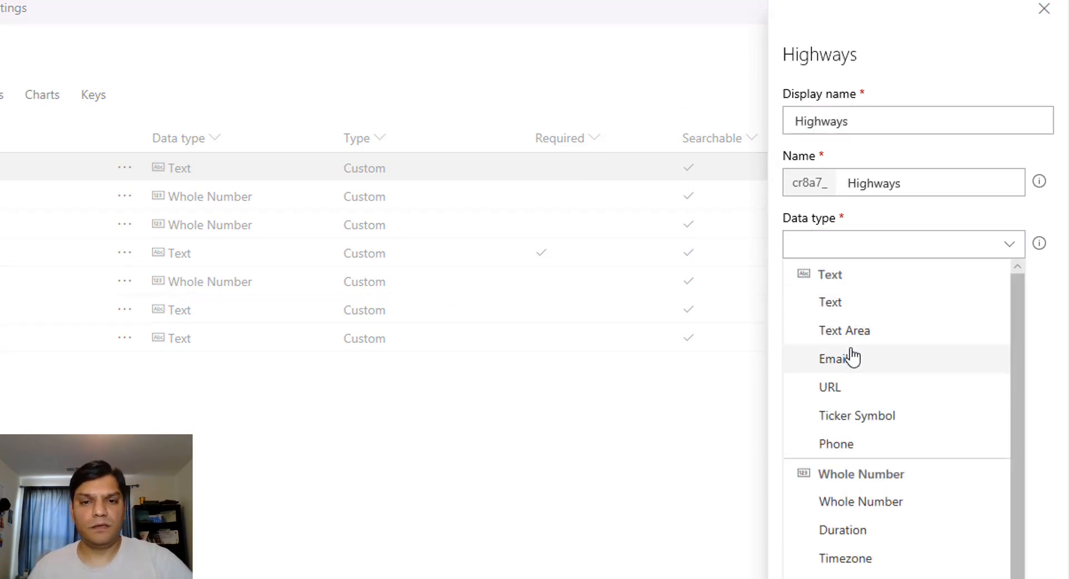
key("Escape")
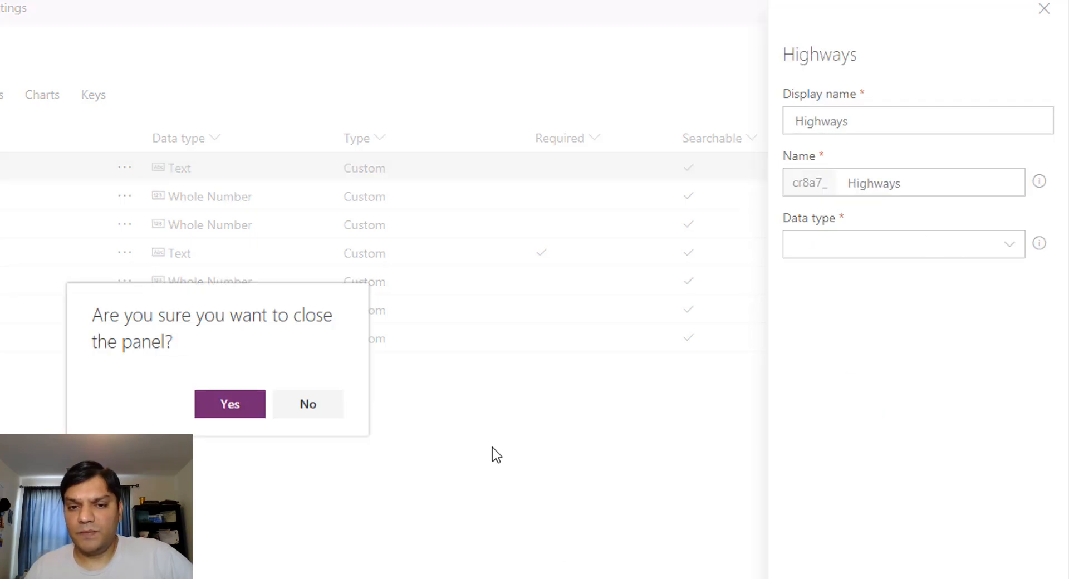
left_click(349, 412)
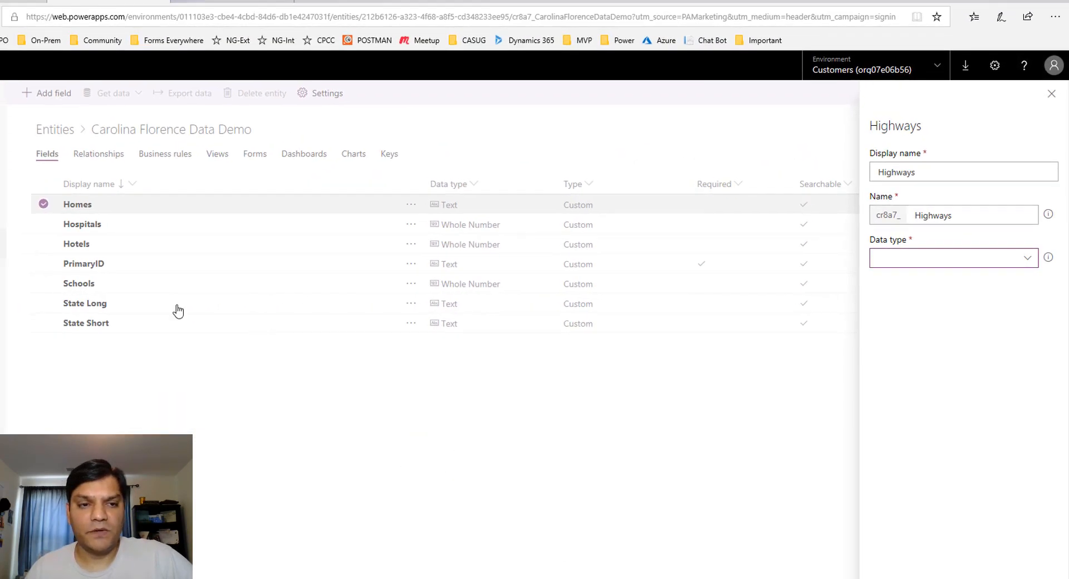
left_click(954, 257)
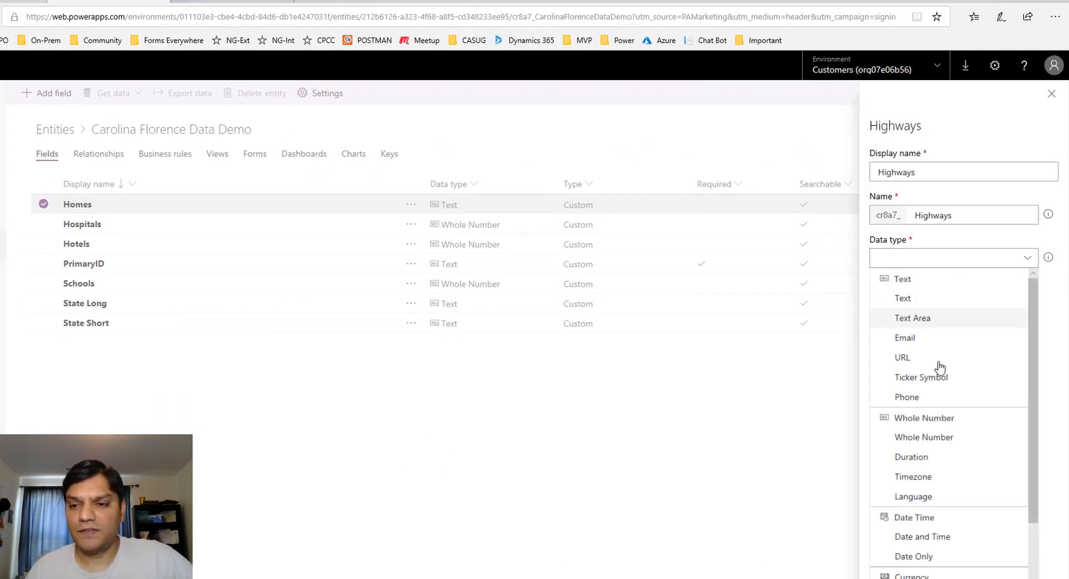
left_click(928, 436)
left_click(909, 577)
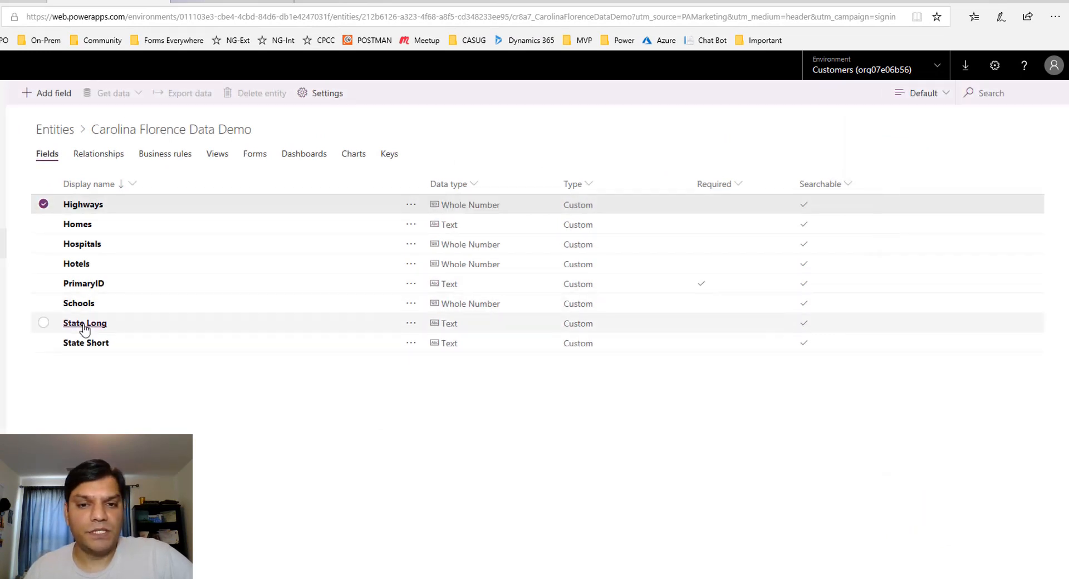
Change the data type of the existing Homes field to Whole Number
left_click(77, 224)
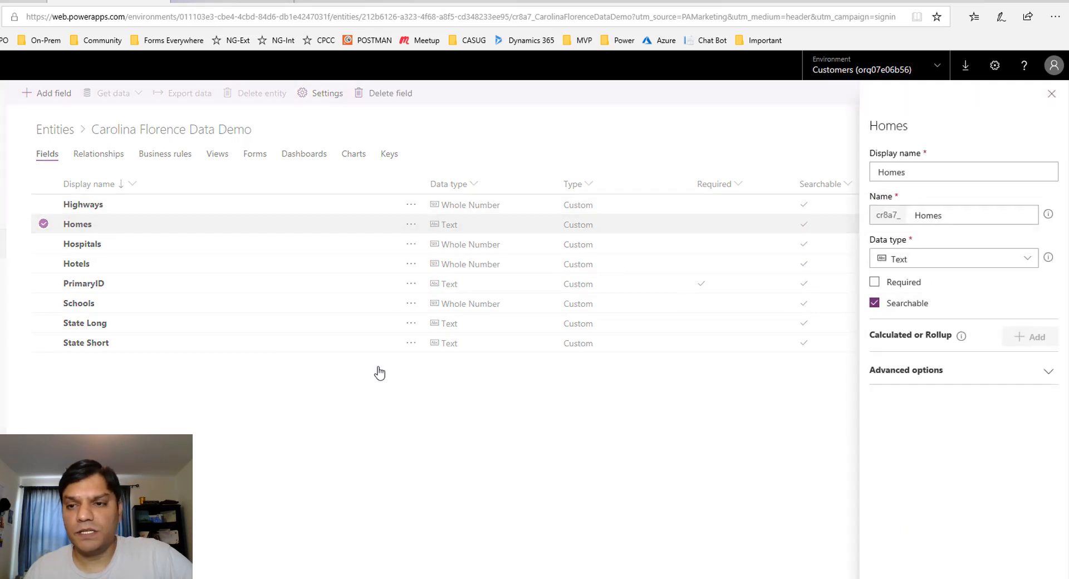
left_click(982, 260)
left_click(937, 440)
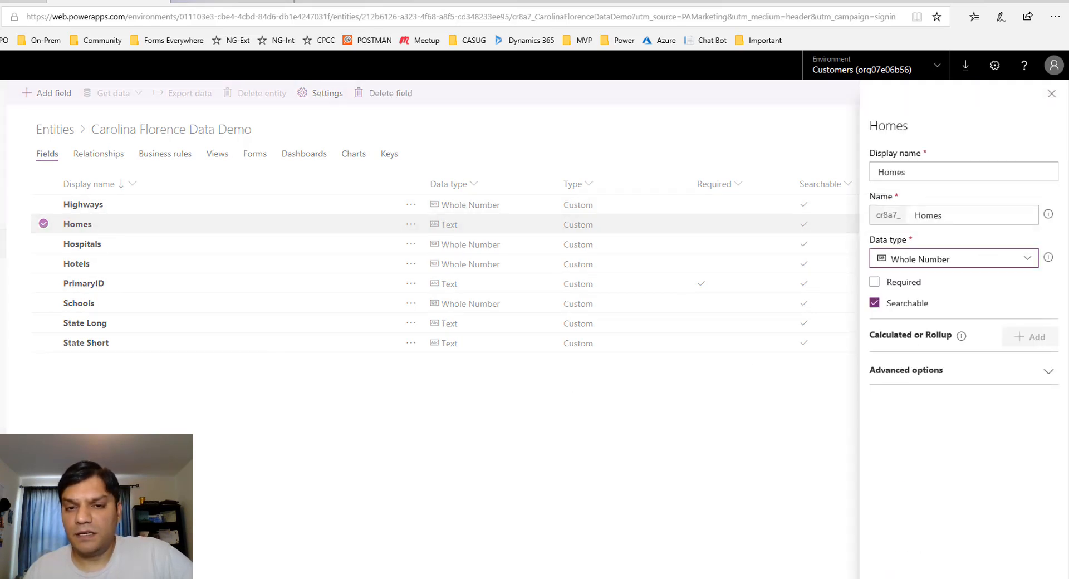
left_click(903, 577)
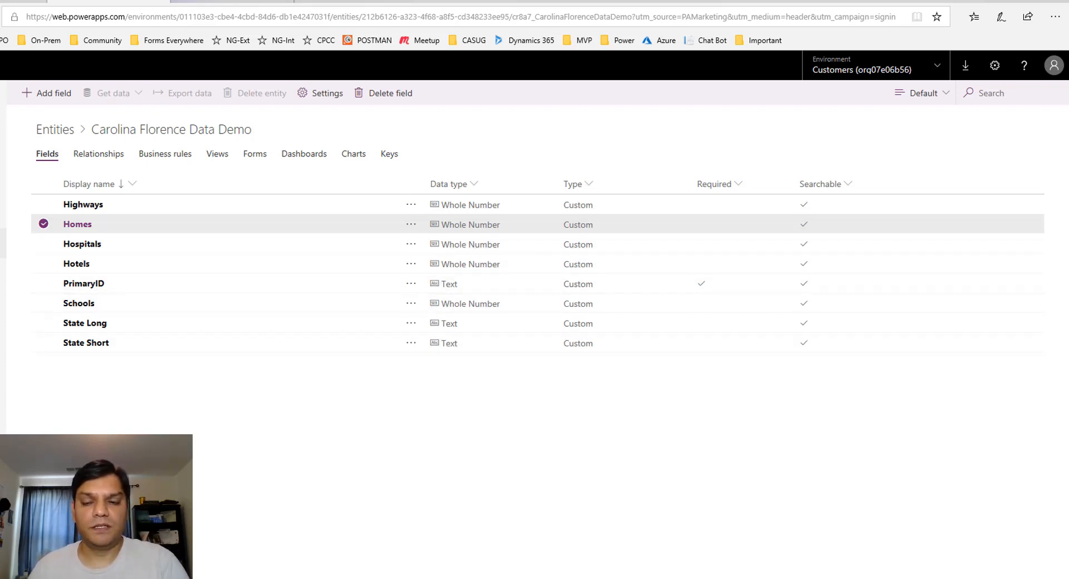
Add a searchable, non-required field named Gas Stations with the Whole Number data type to the entity
left_click(51, 95)
left_click(895, 166)
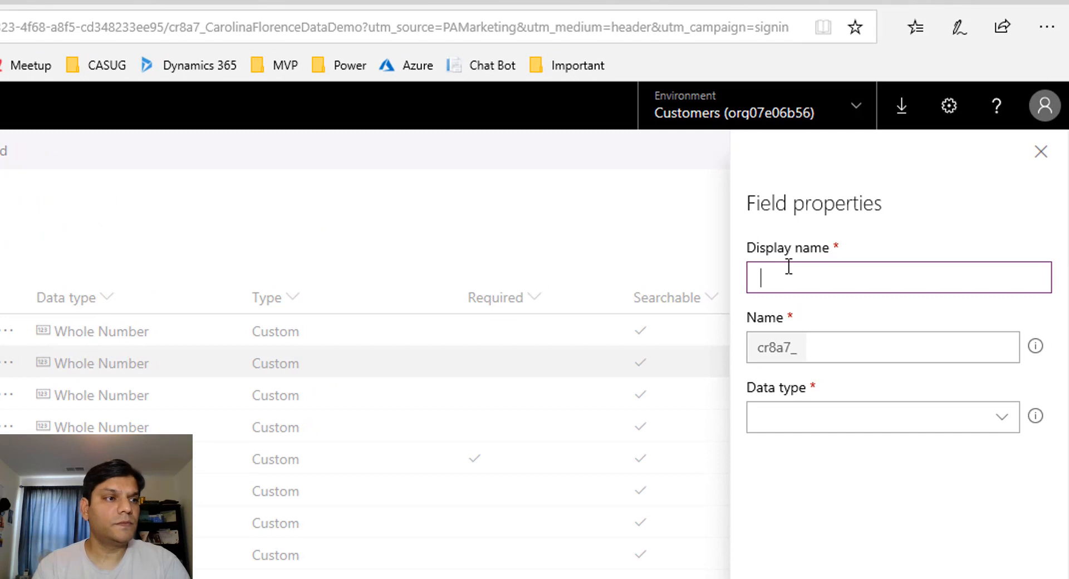
type("GasS")
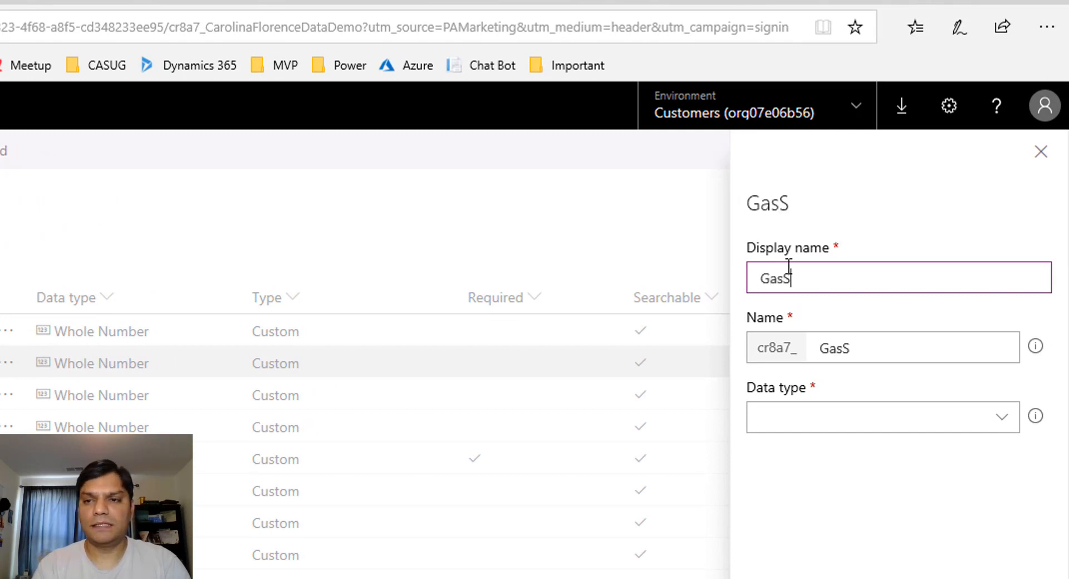
key("BackSpace")
type("Stations")
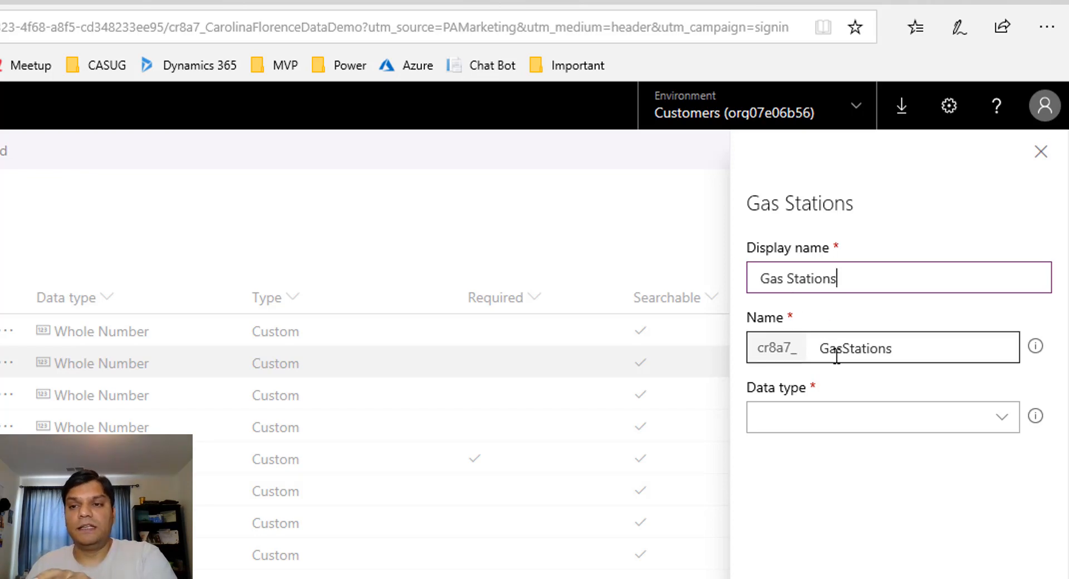
left_click(861, 428)
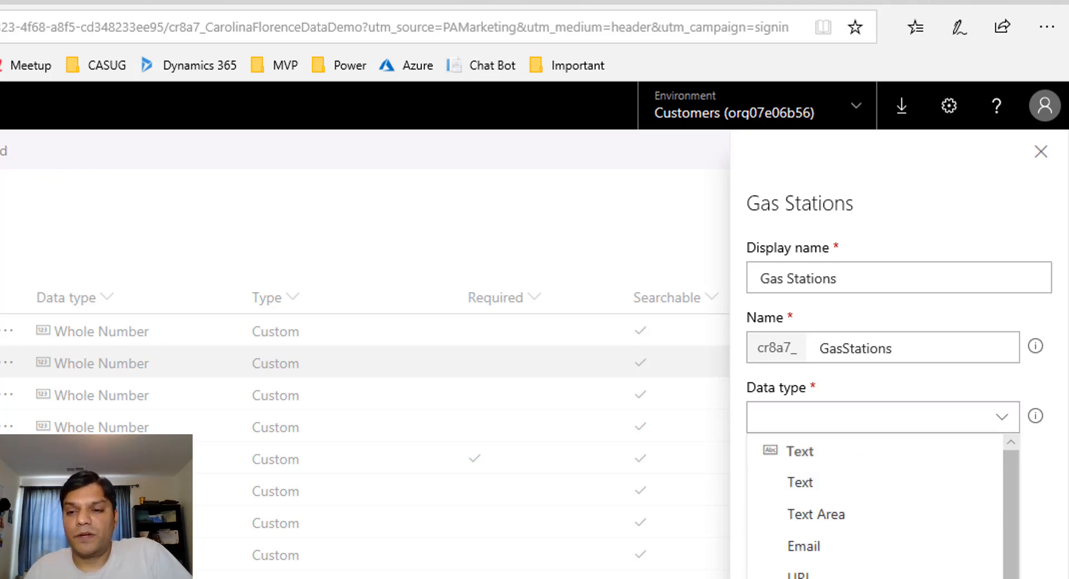
left_click(858, 578)
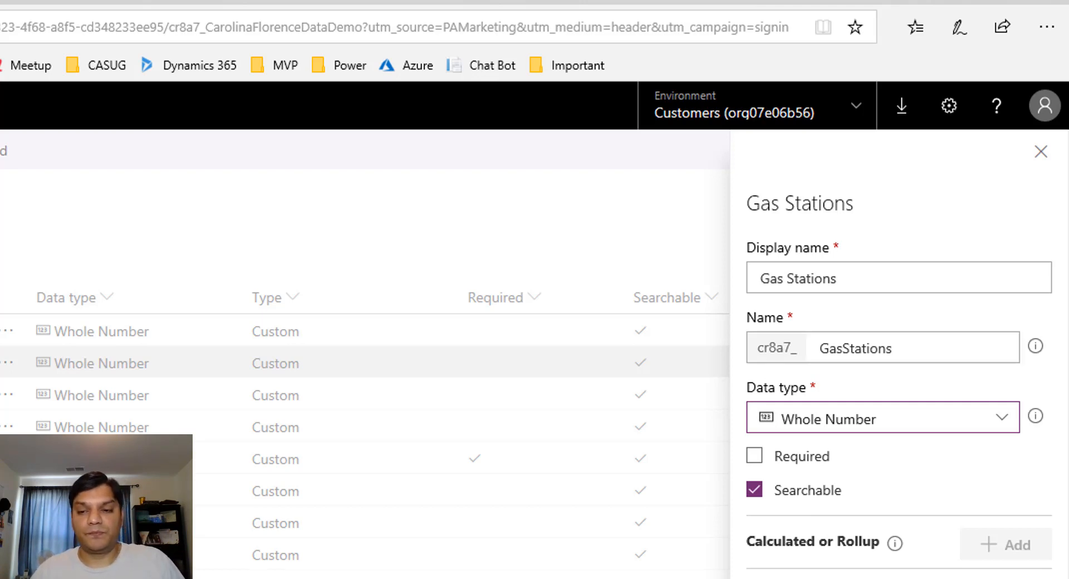
left_click(788, 577)
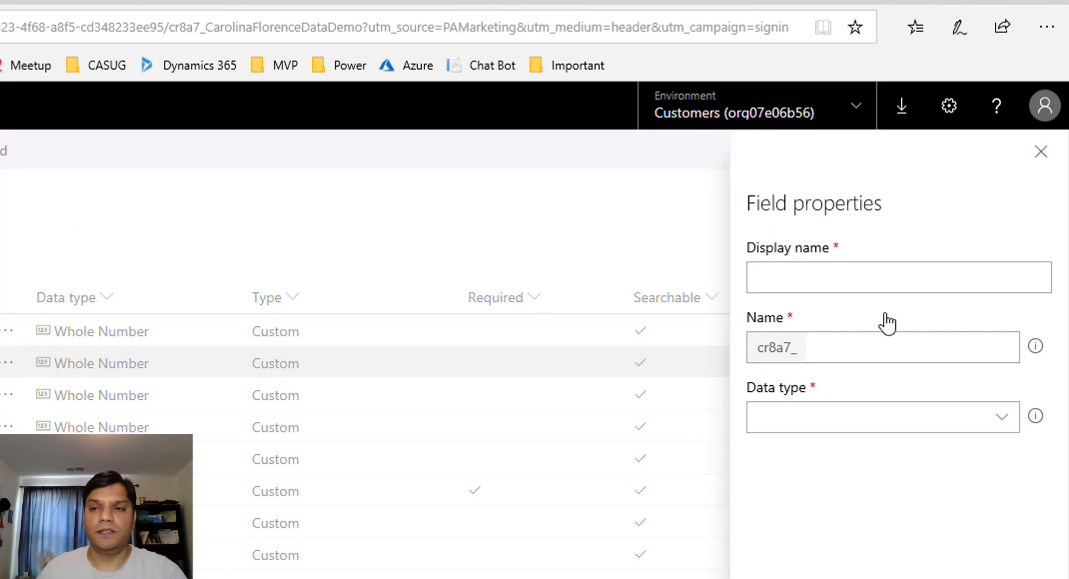
Add a searchable, non-required field named County with the Whole Number data type to the entity
left_click(866, 281)
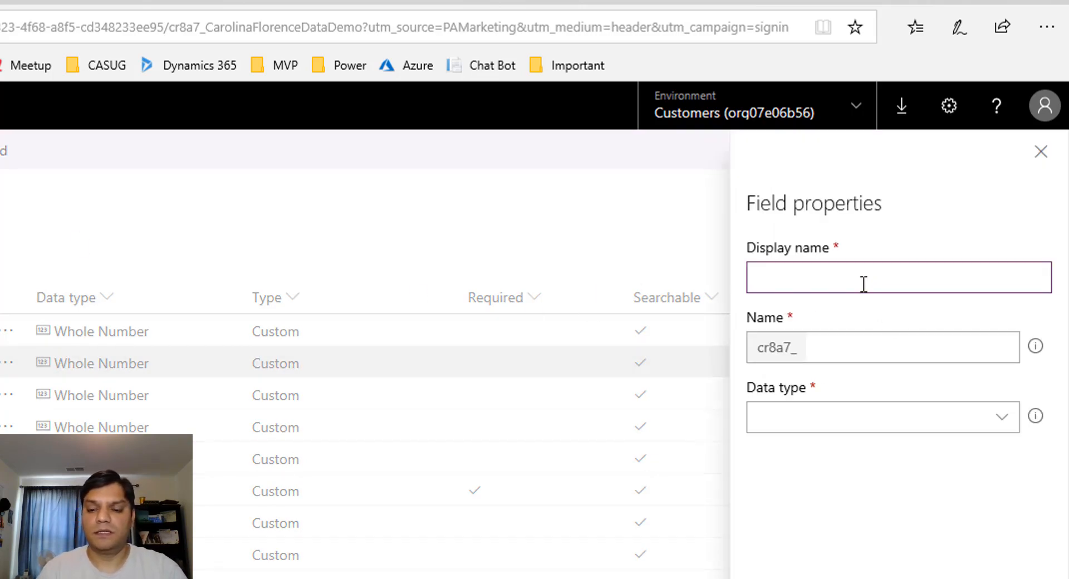
type("County")
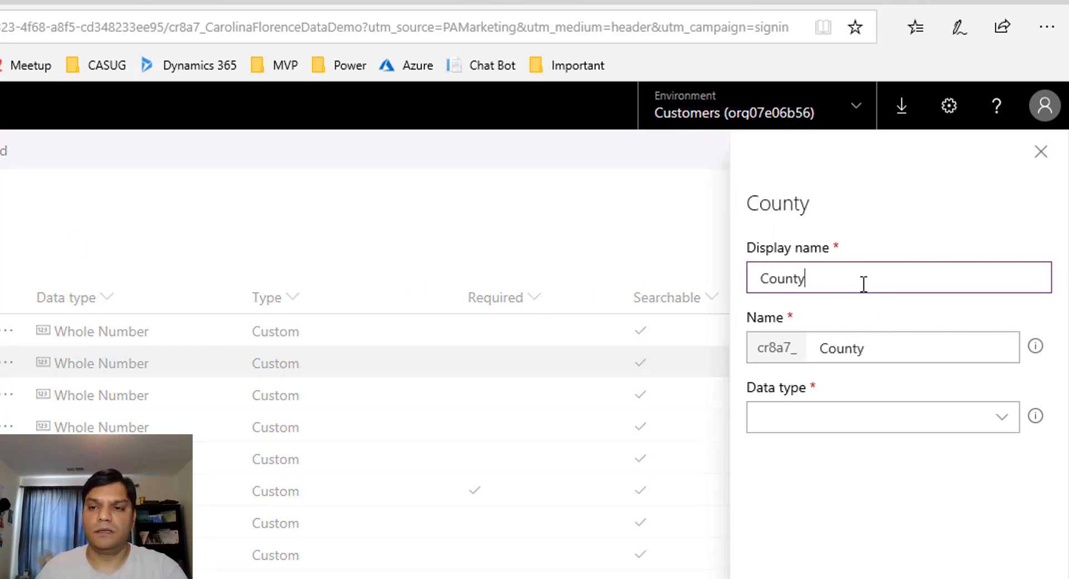
left_click(820, 430)
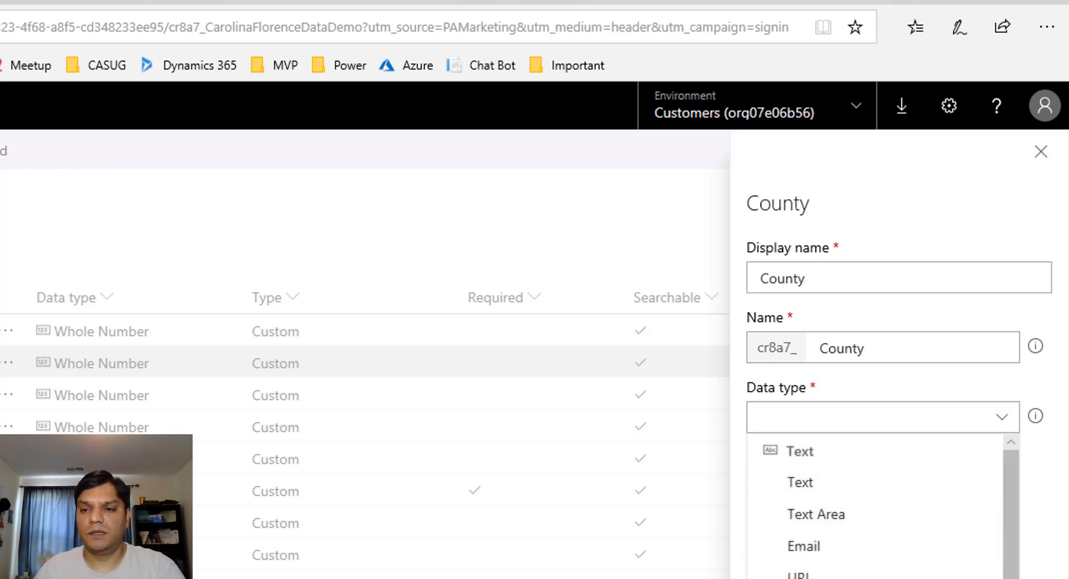
left_click(825, 578)
left_click(787, 578)
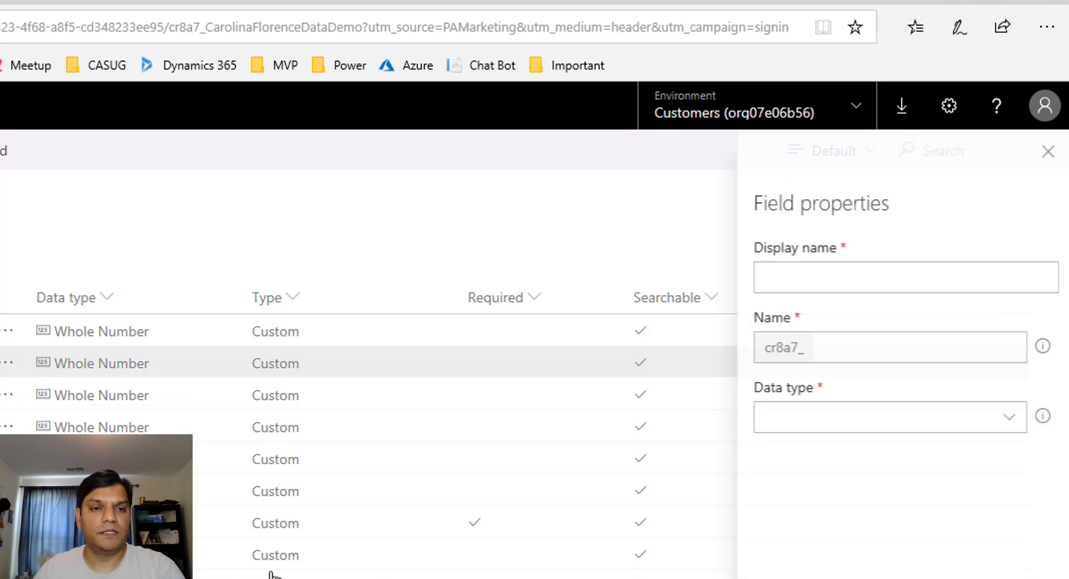
Add a searchable, non-required field named City with the Whole Number data type to the entity
left_click(814, 288)
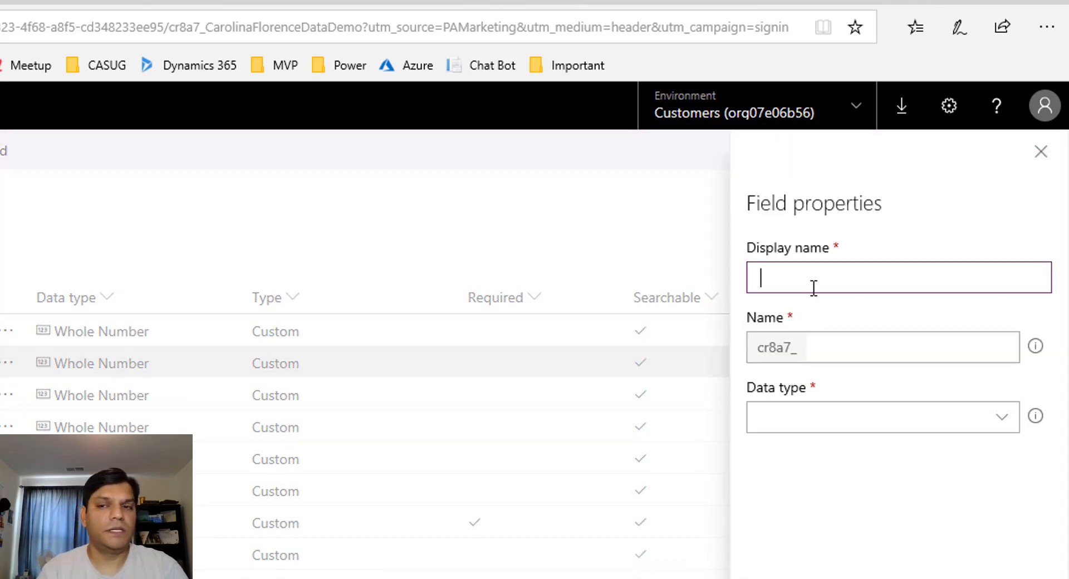
type("City")
left_click(777, 426)
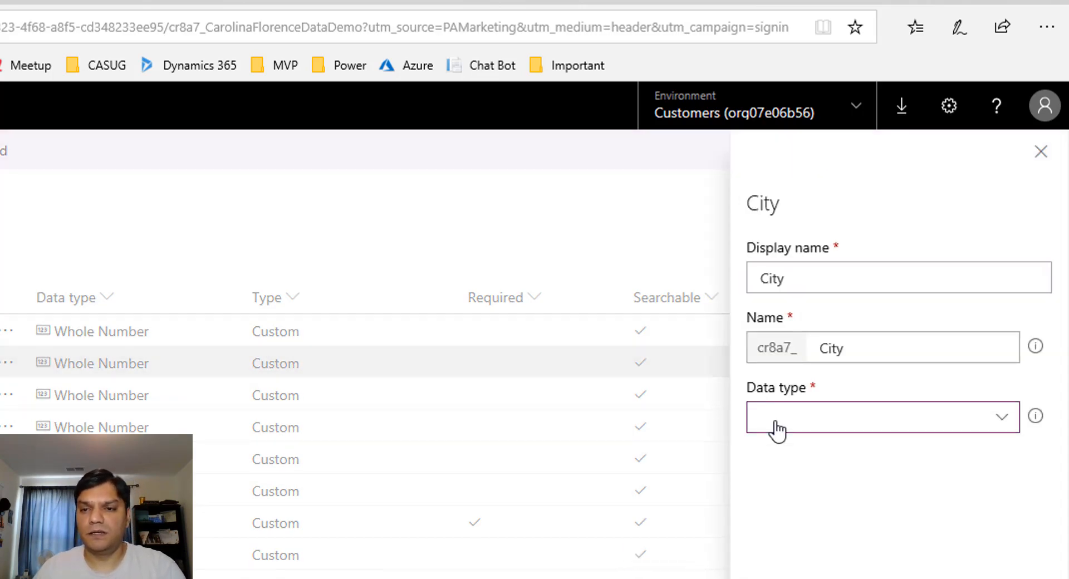
left_click(805, 578)
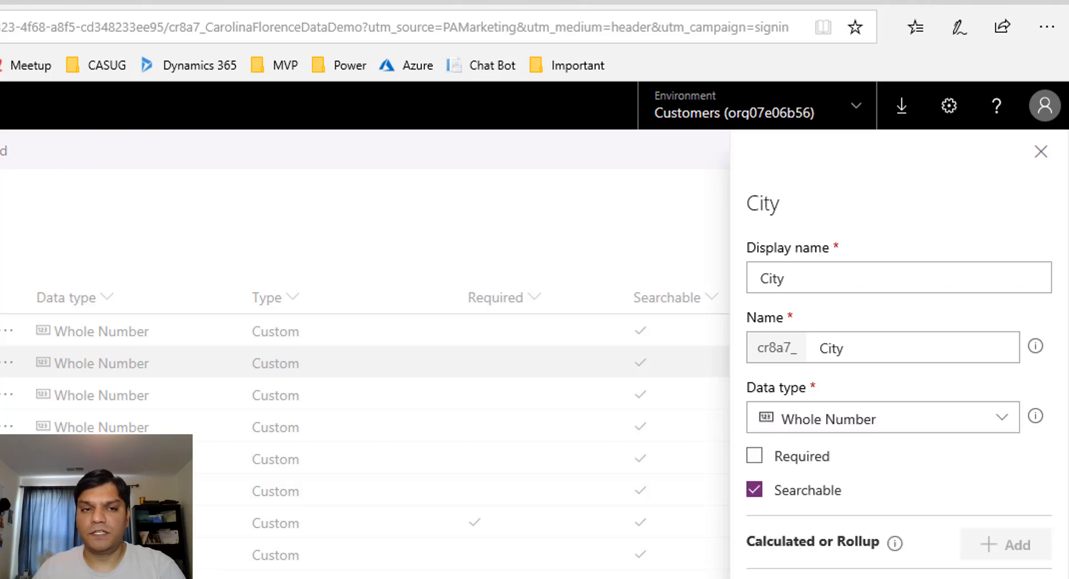
left_click(783, 578)
Add a searchable, non-required field named Apartments with the Whole Number data type to the entity
left_click(803, 279)
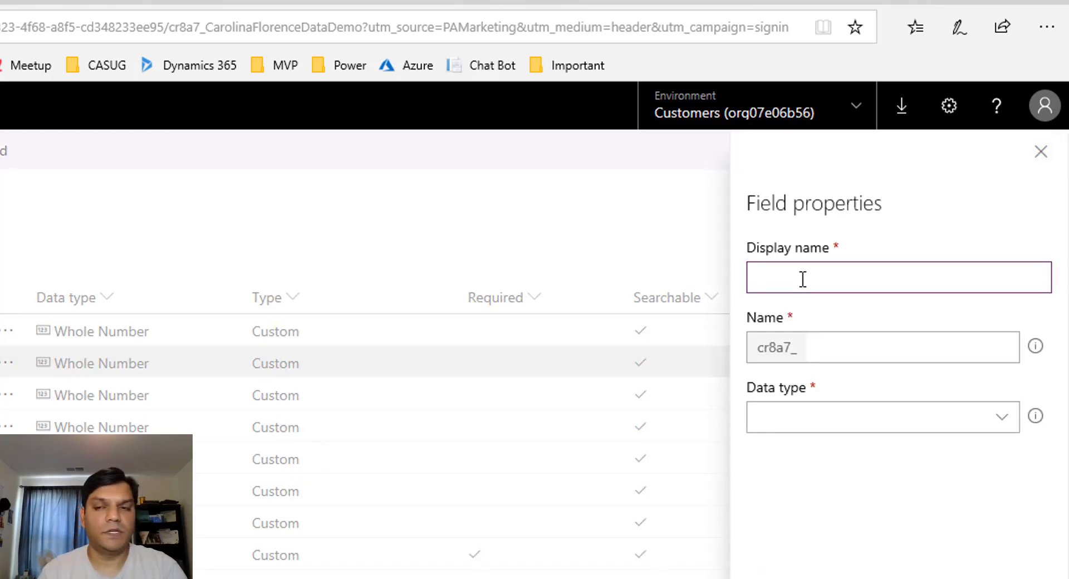
type("Apartments")
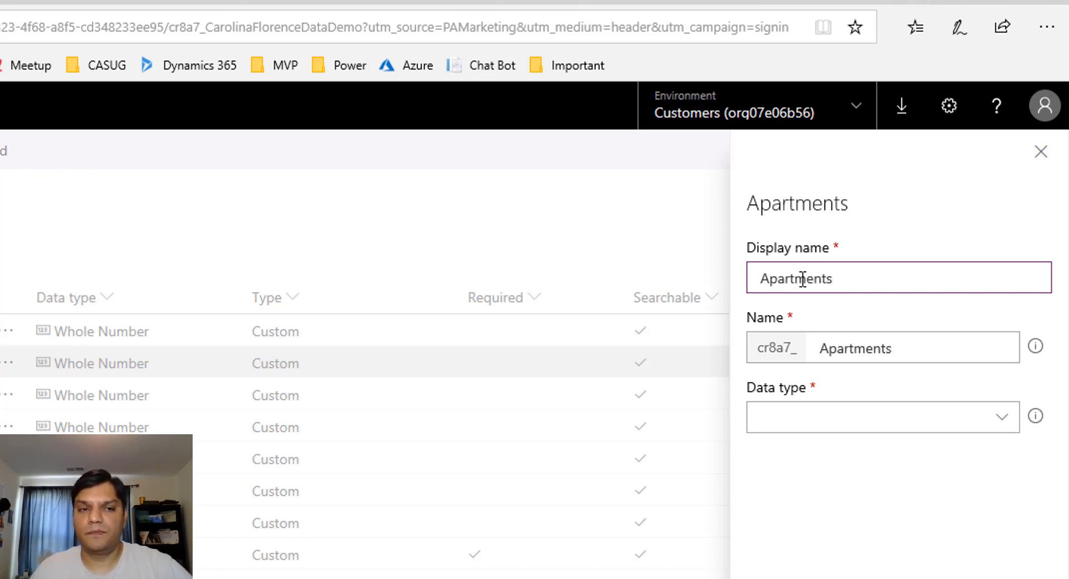
left_click(813, 419)
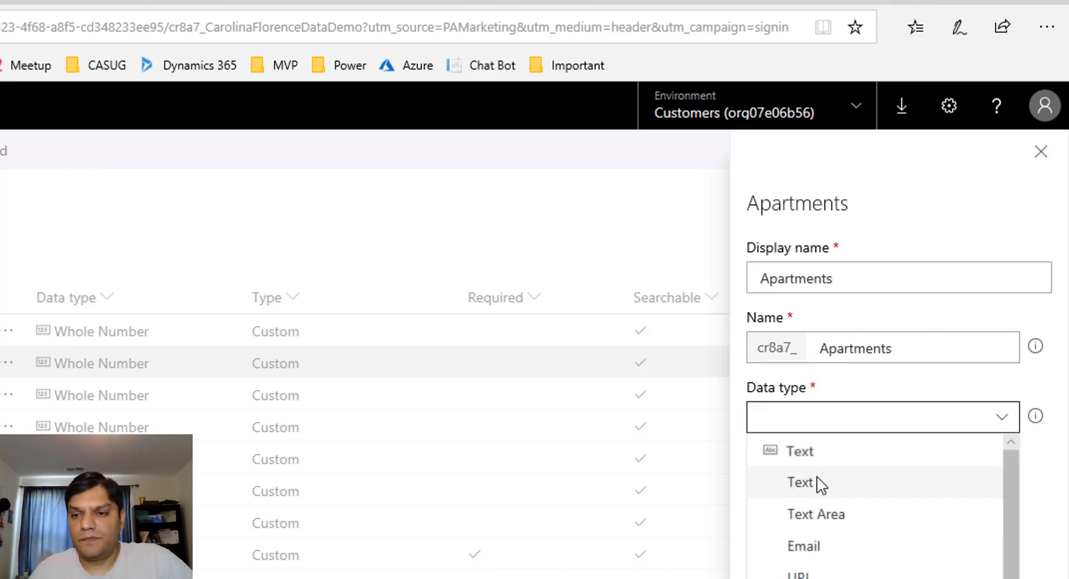
left_click(821, 578)
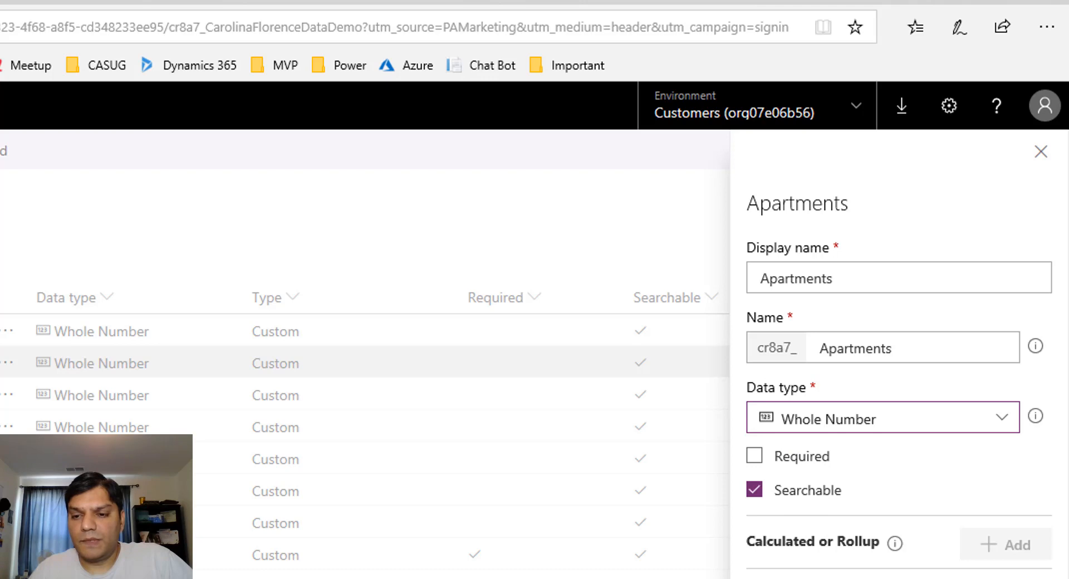
left_click(780, 578)
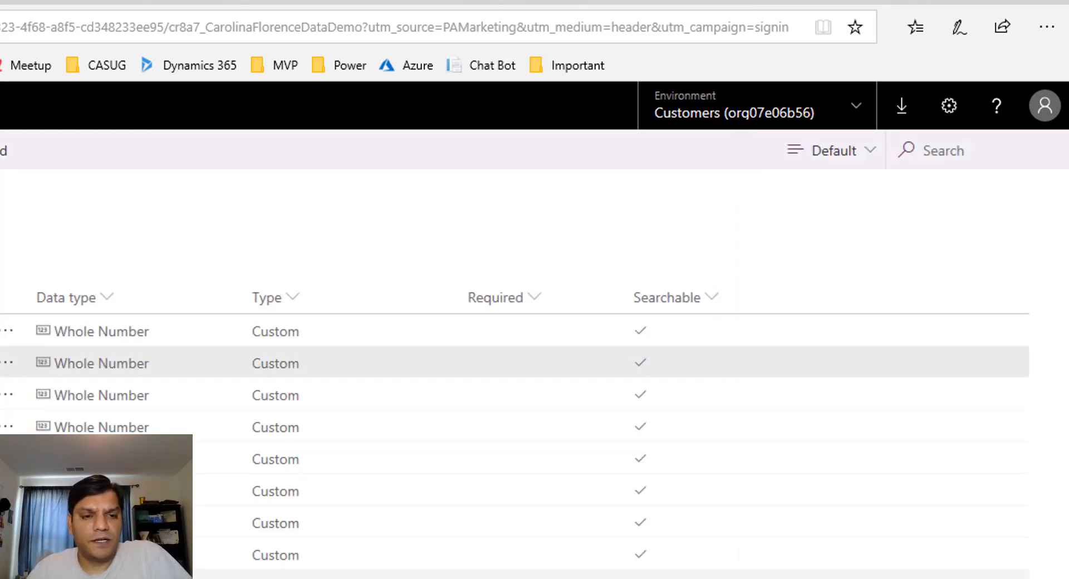
Check the PrimaryID field's properties without changing them, and save the Carolina Florence Data Demo entity
left_click(780, 576)
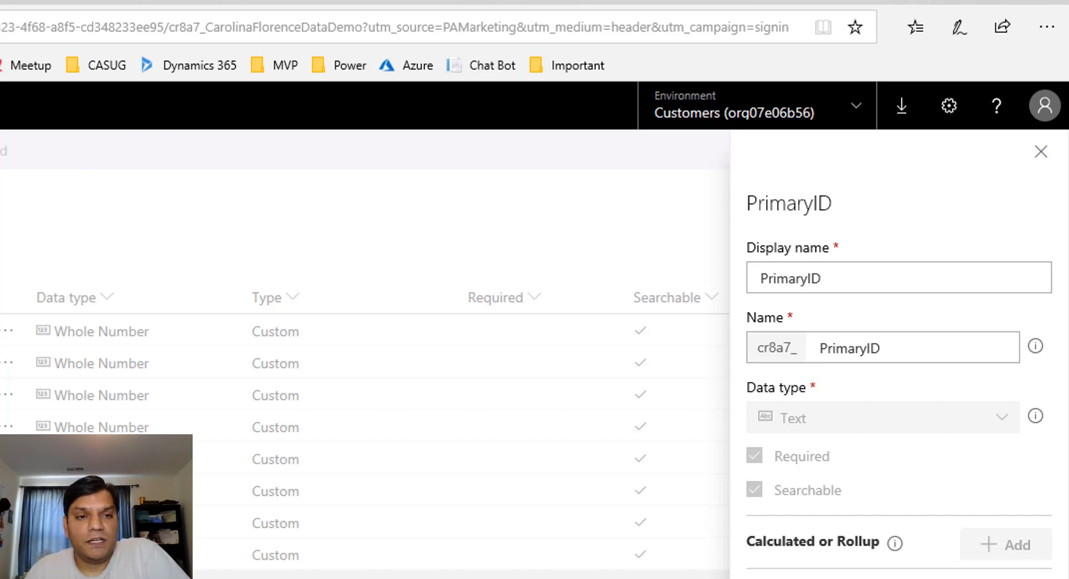
key("Escape")
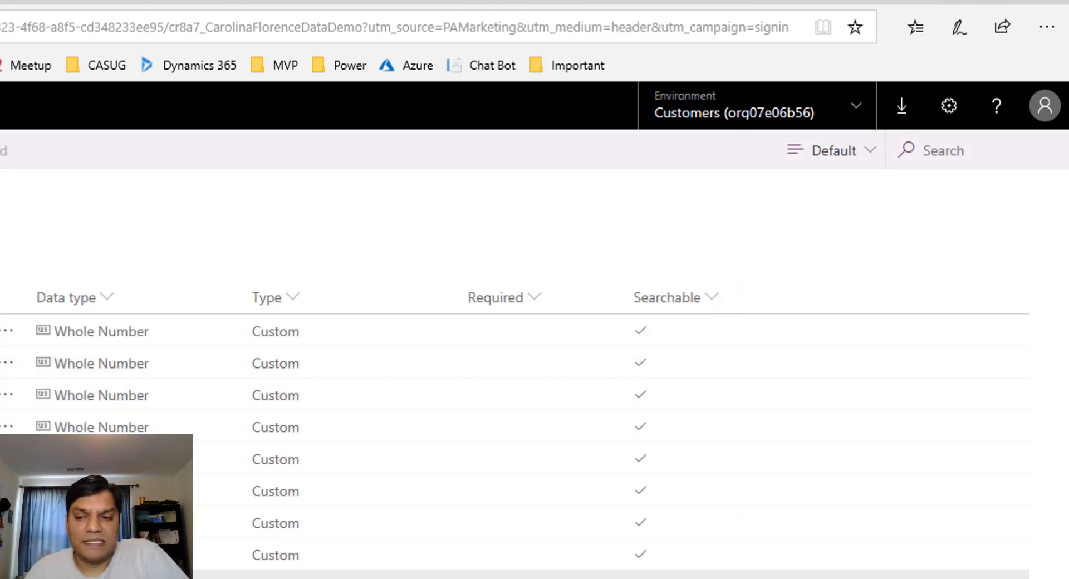
left_click(1030, 564)
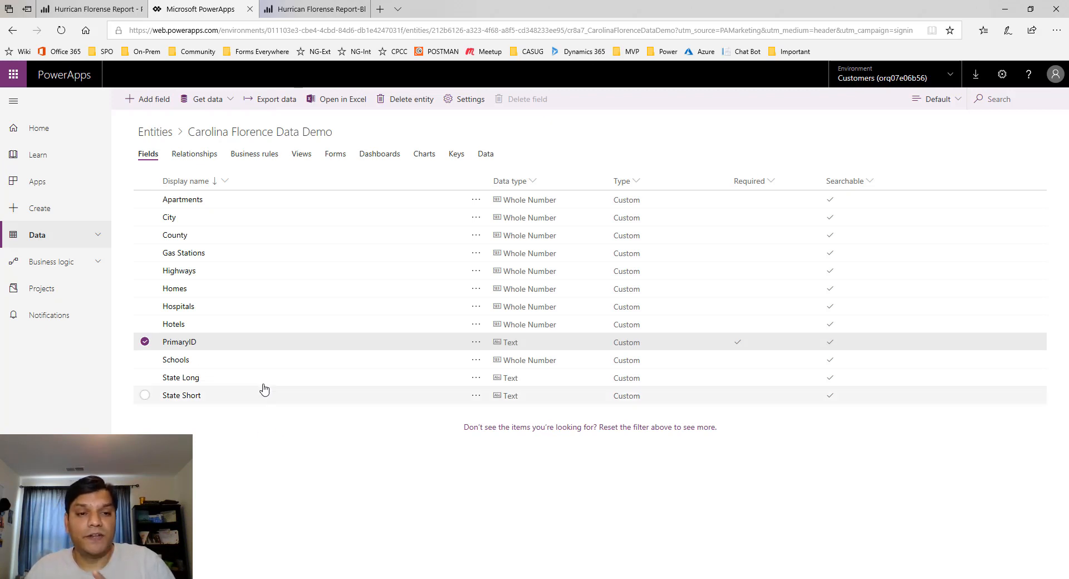
Review the properties of the saved PrimaryID and Highways fields, closing each without changes
left_click(188, 344)
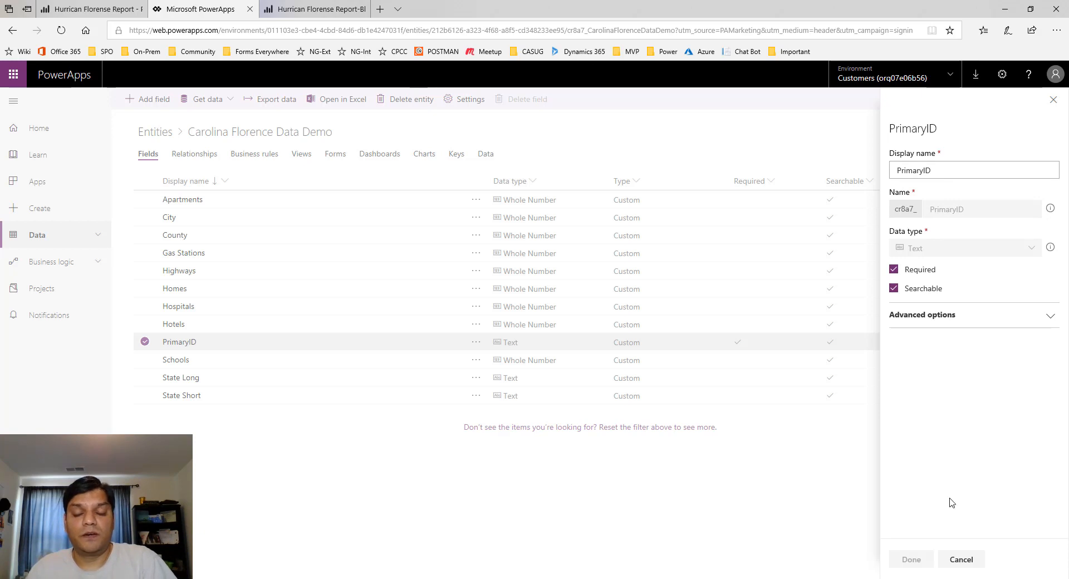
left_click(959, 561)
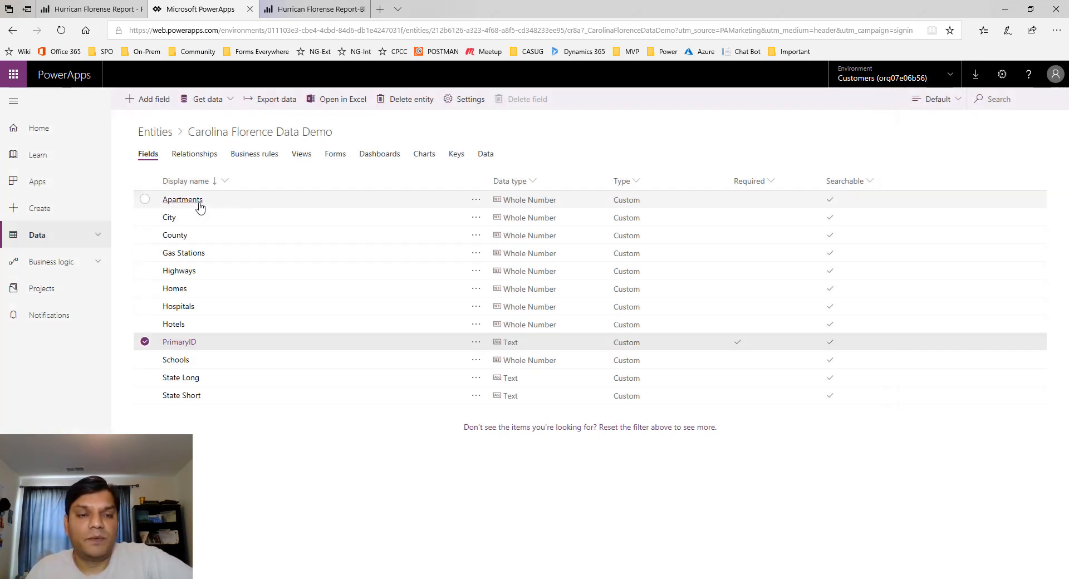
left_click(184, 273)
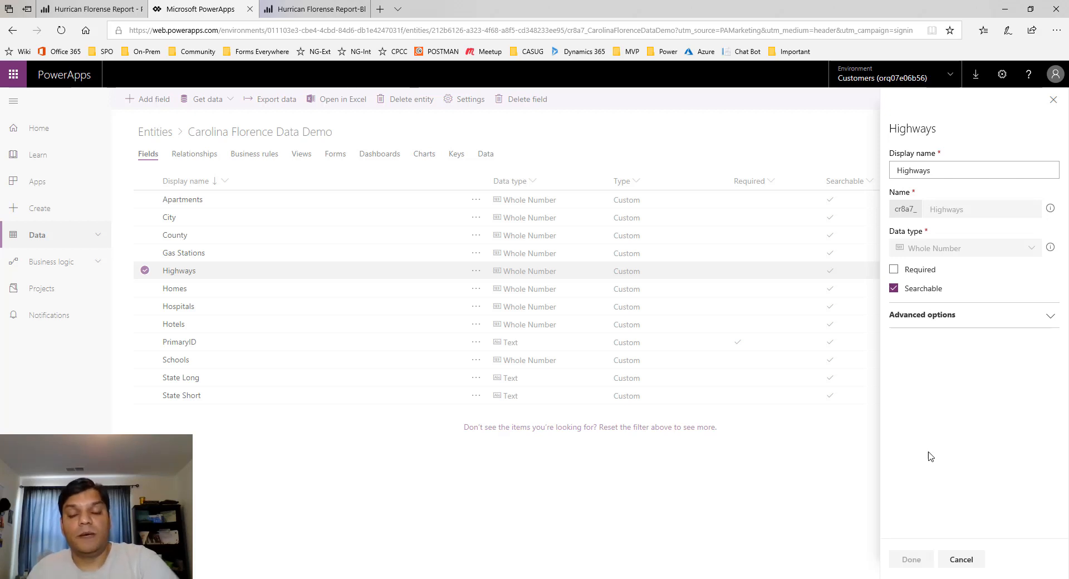
left_click(962, 560)
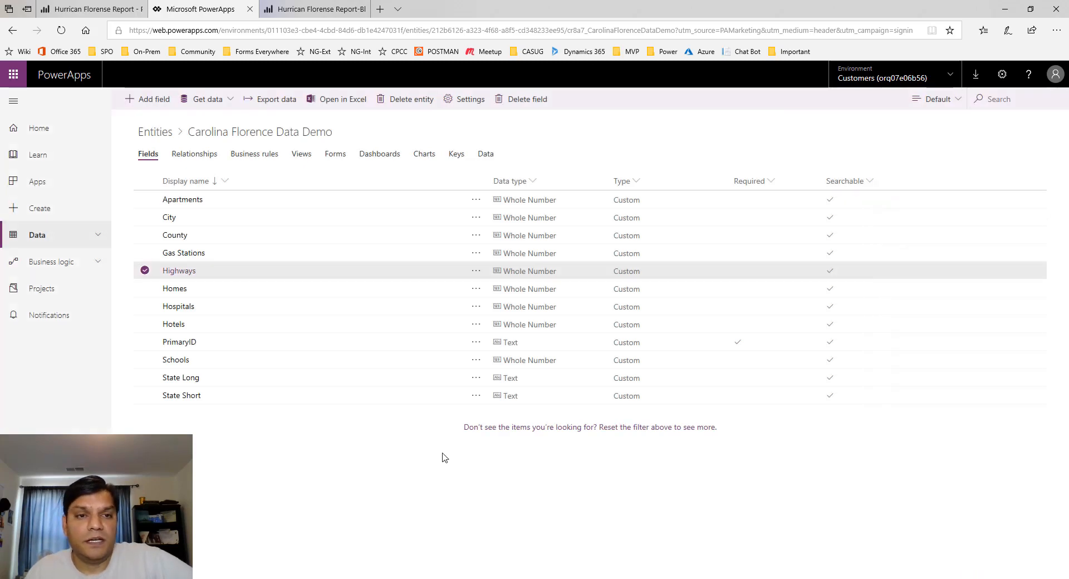
Create a new entity with the display name Carolina Florence Comments Data from the Entities list
left_click(149, 139)
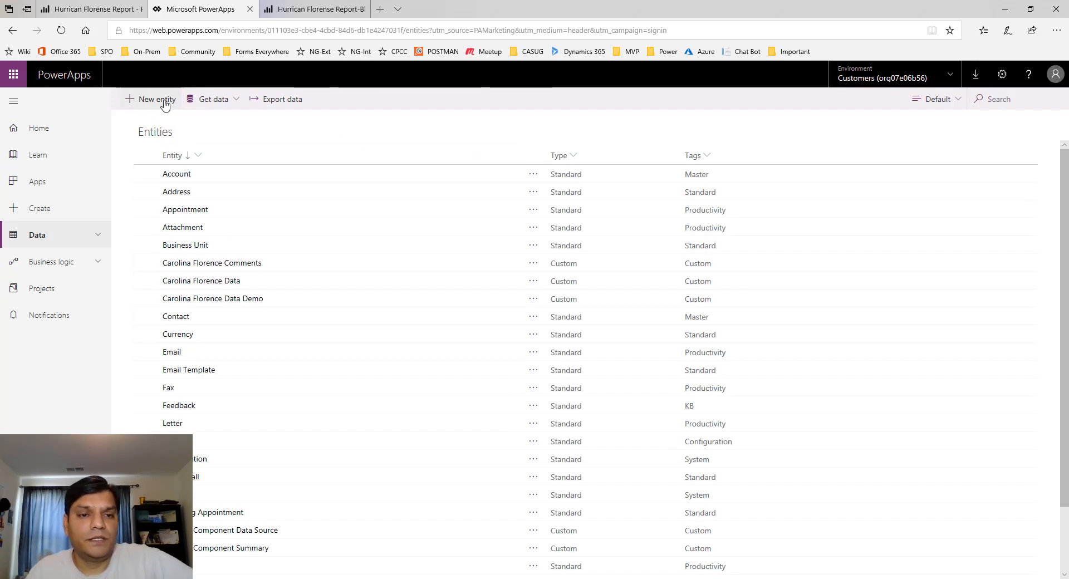
left_click(164, 101)
left_click(945, 168)
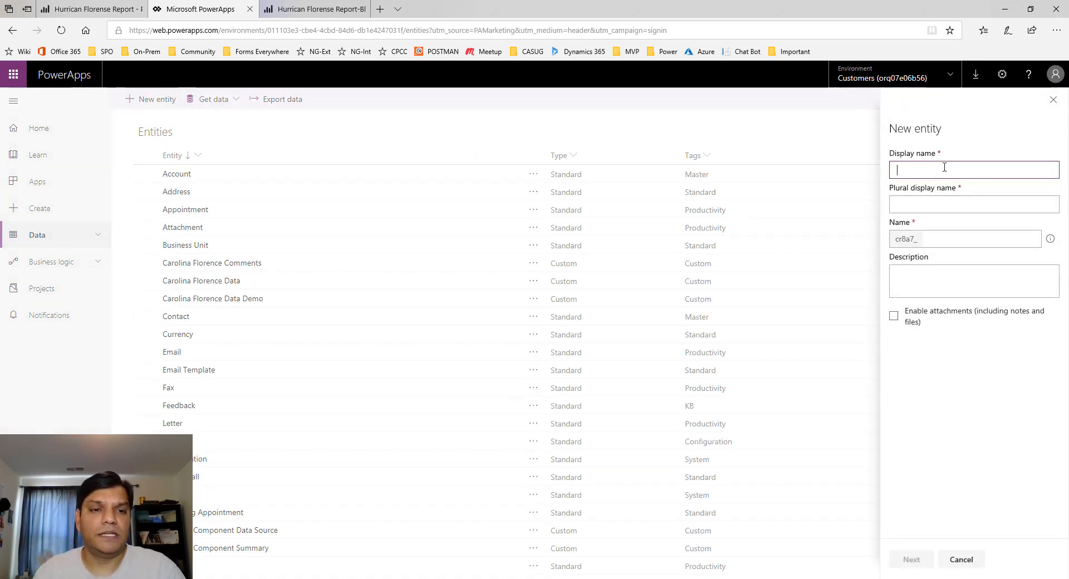
type("Caro")
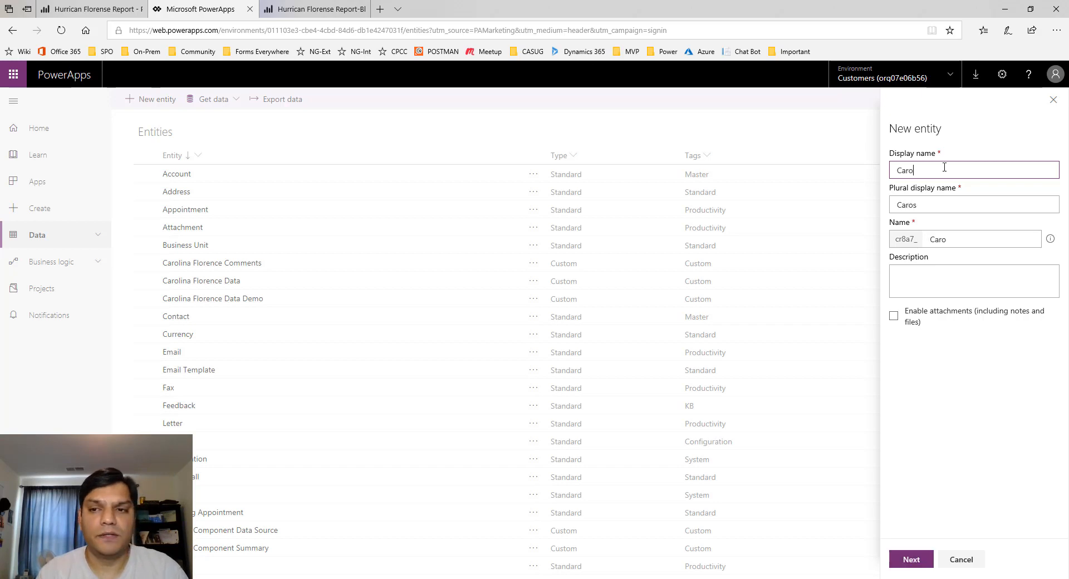
type("lina Florence")
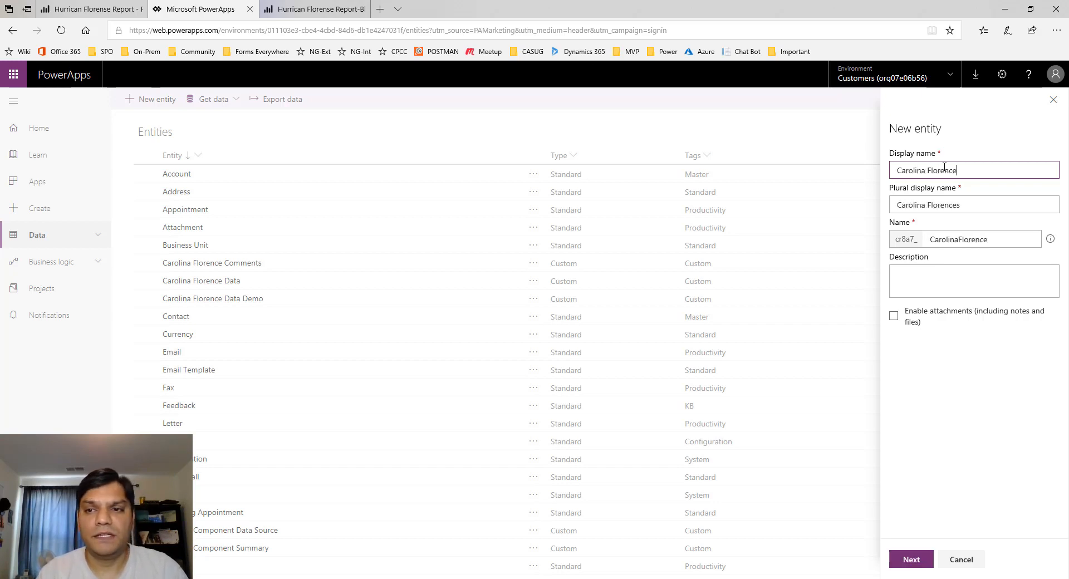
type(" Comments Data")
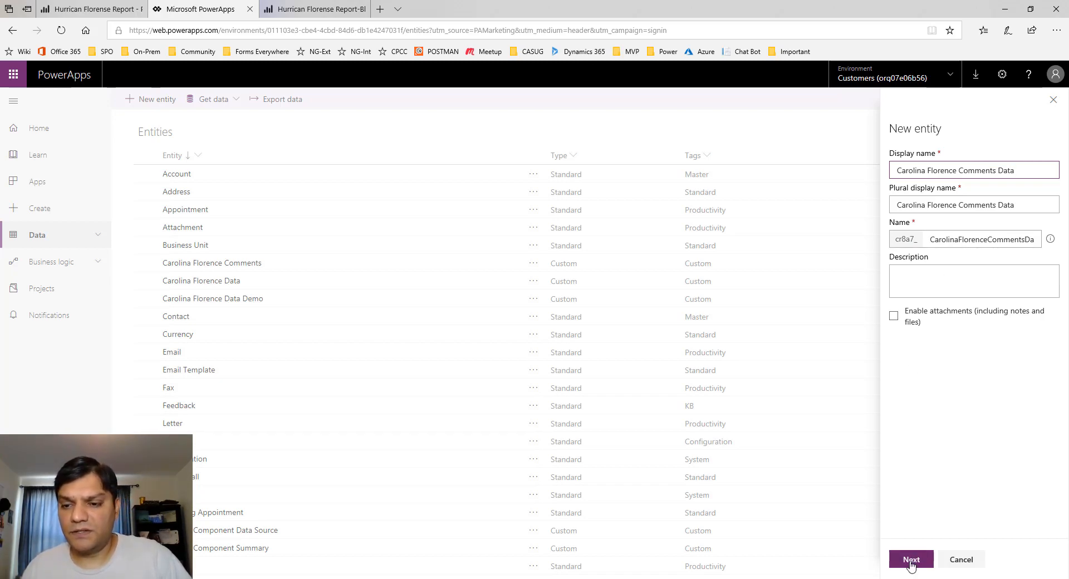
left_click(911, 560)
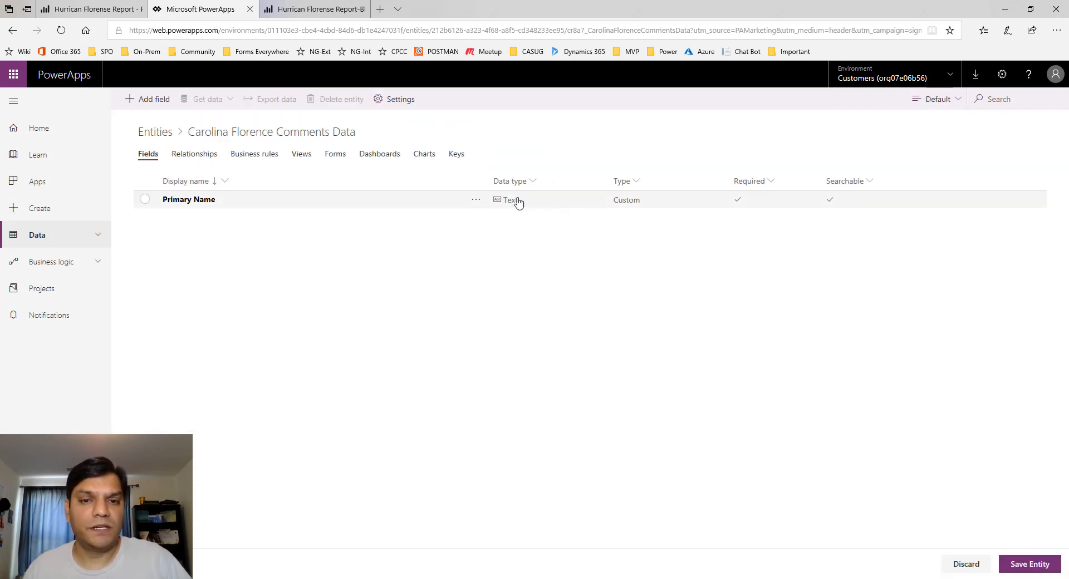
Rename the Primary Name field to PrimaryID in both its display name and its internal name
left_click(479, 201)
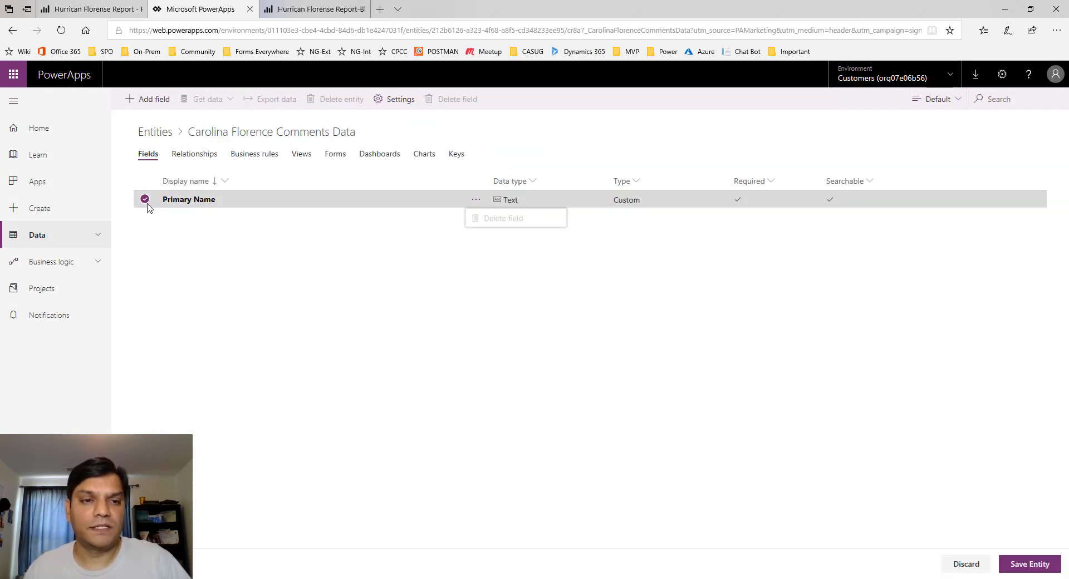
left_click(178, 199)
left_click_drag(1006, 176, 890, 168)
left_click(951, 175)
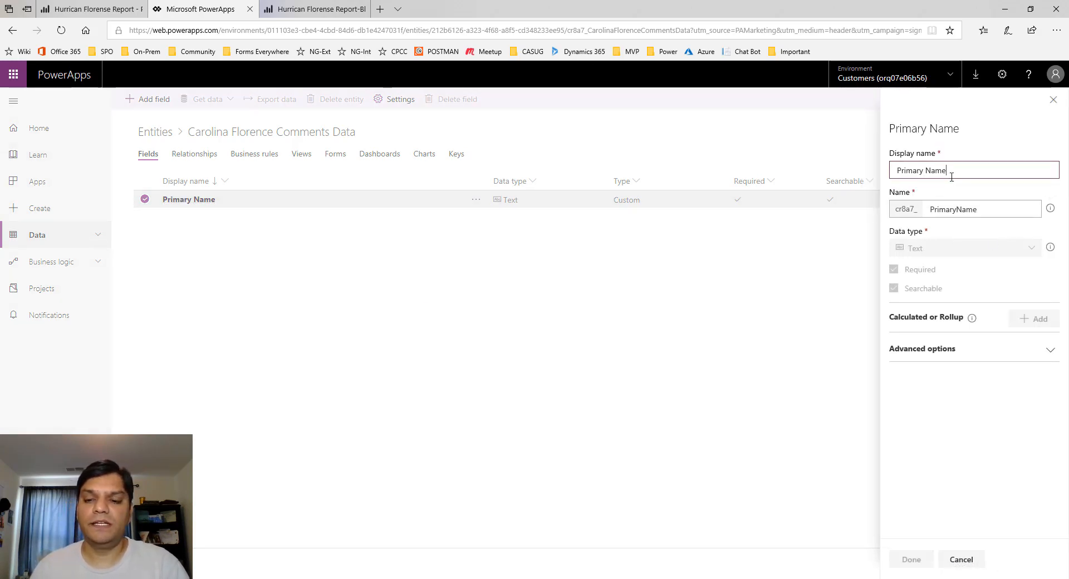
key("BackSpace")
key("BackSpace")
key("BackSpace")
key("BackSpace")
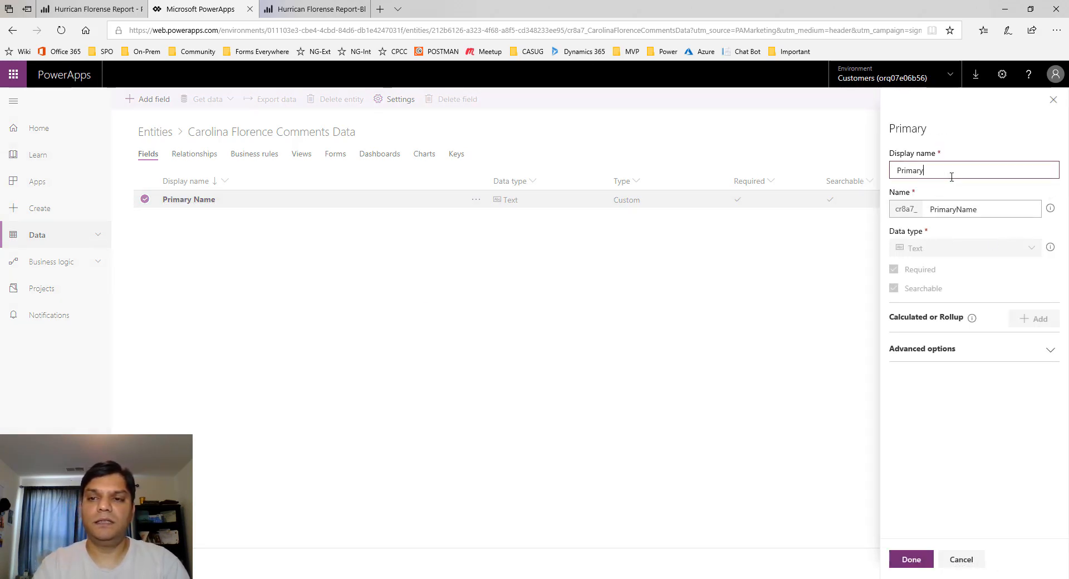
type("ID")
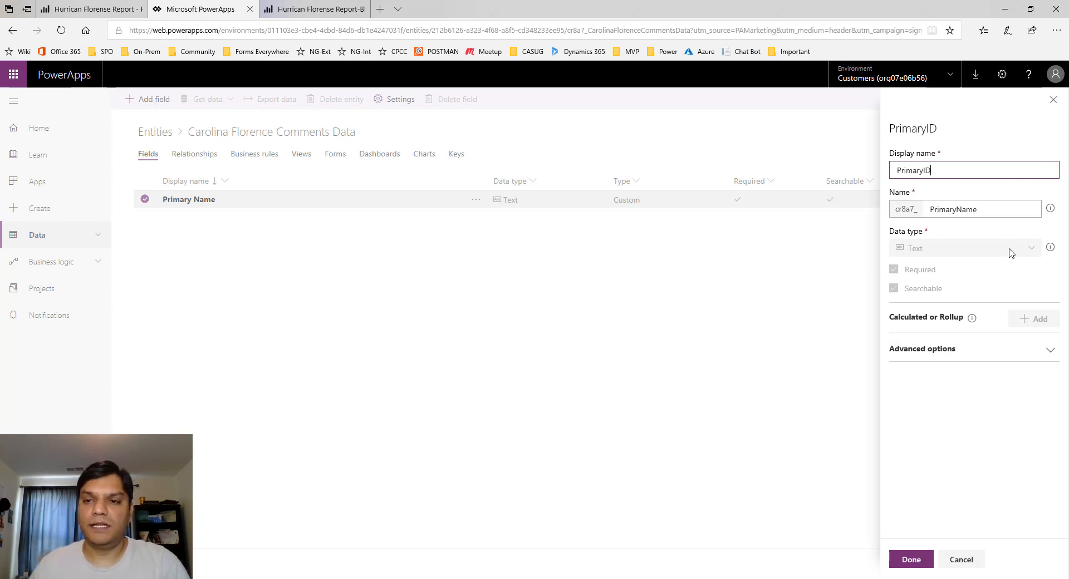
left_click(989, 214)
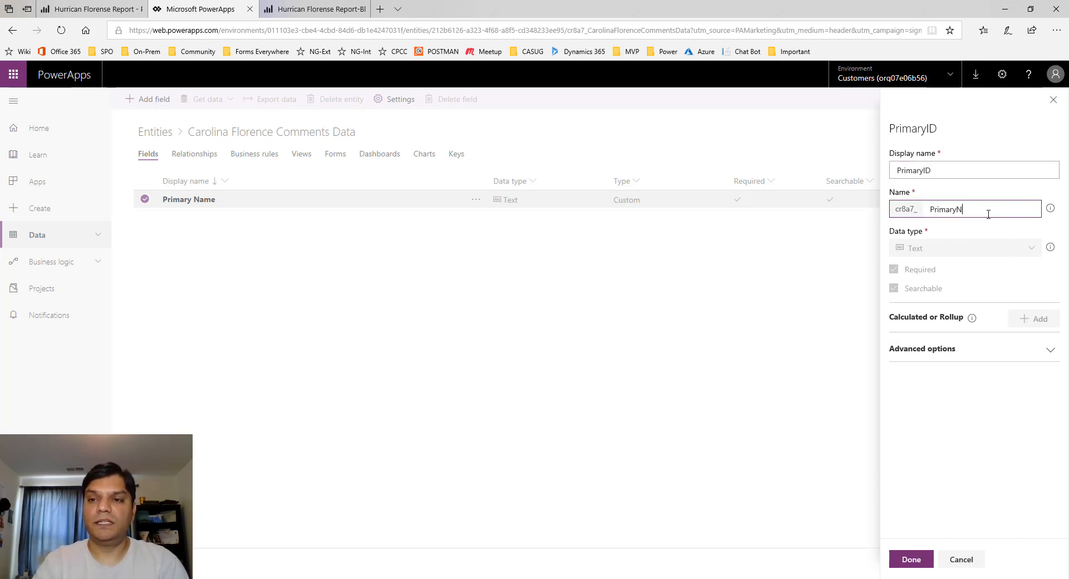
type("D")
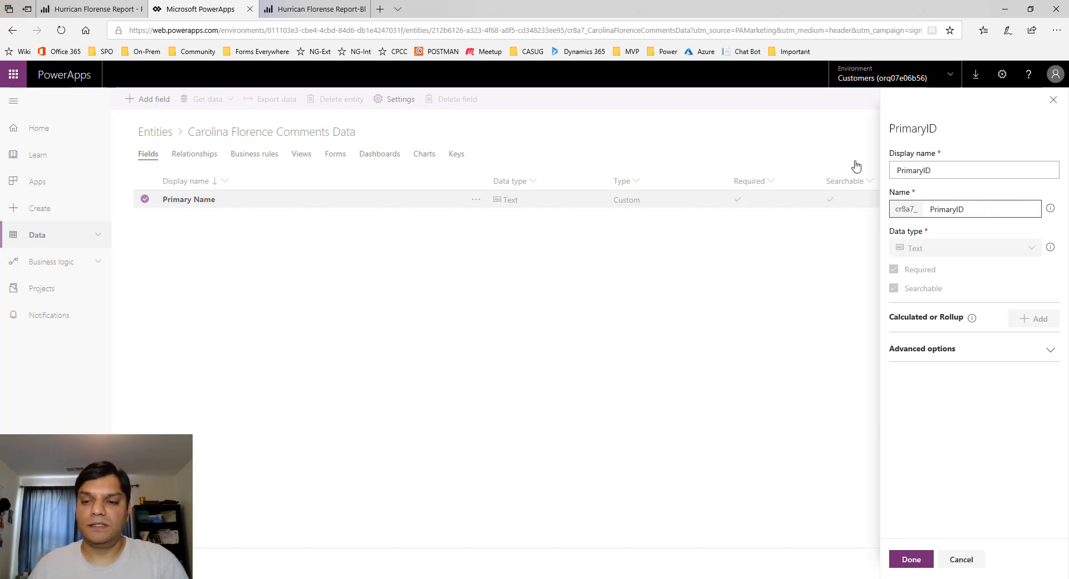
left_click(911, 560)
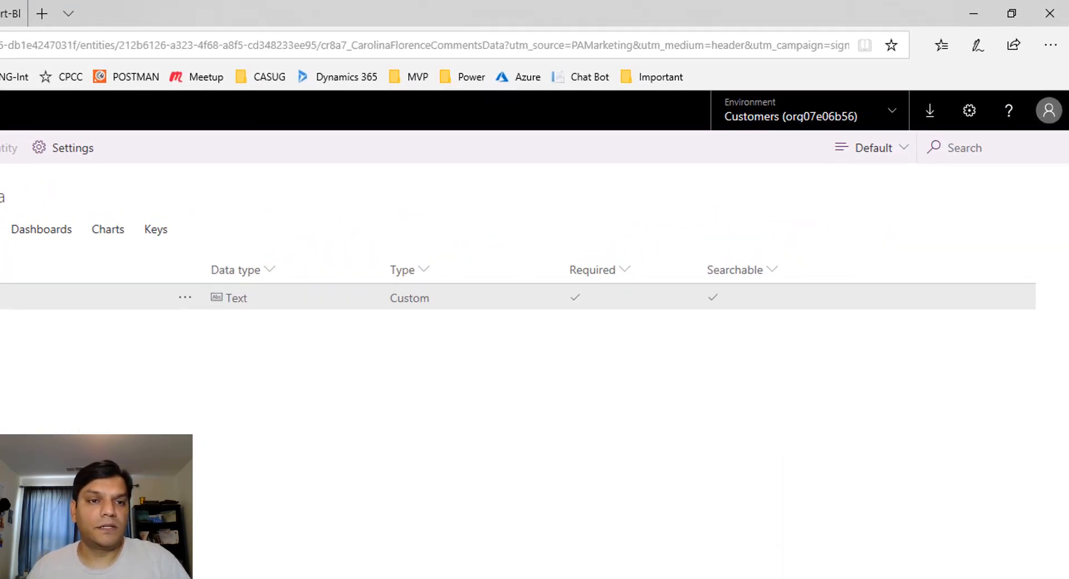
Add a searchable, non-required field named Comment with the Multiline Text data type, and save the entity
left_click(885, 258)
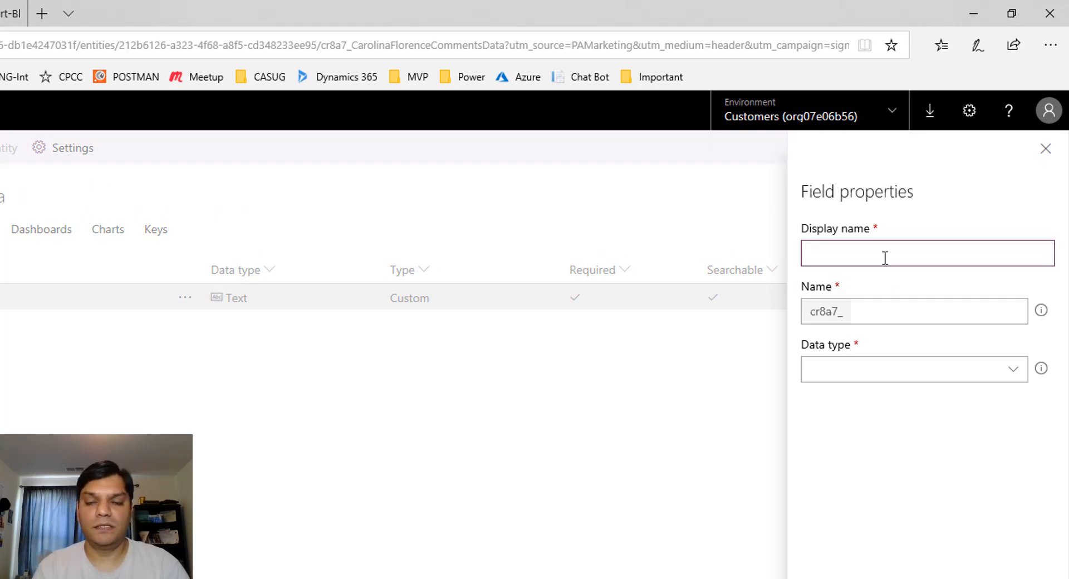
type("Comment")
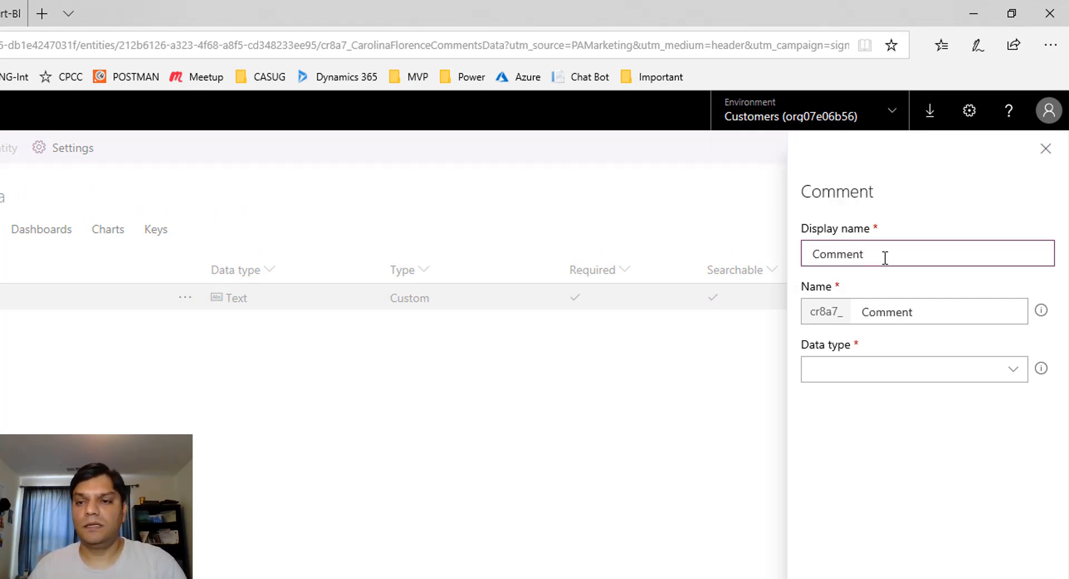
left_click(898, 374)
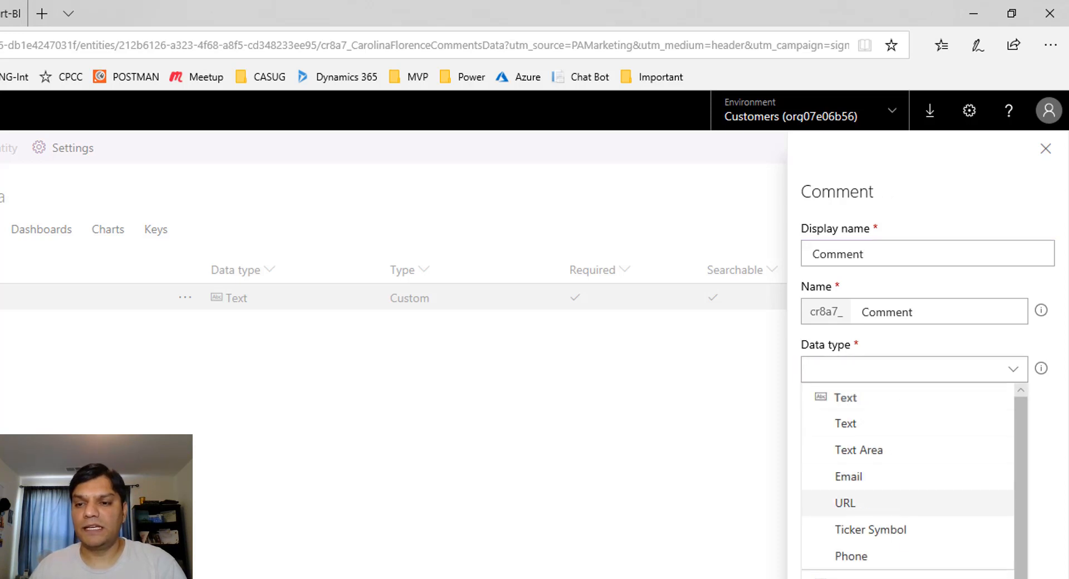
scroll(908, 479, "down", 3)
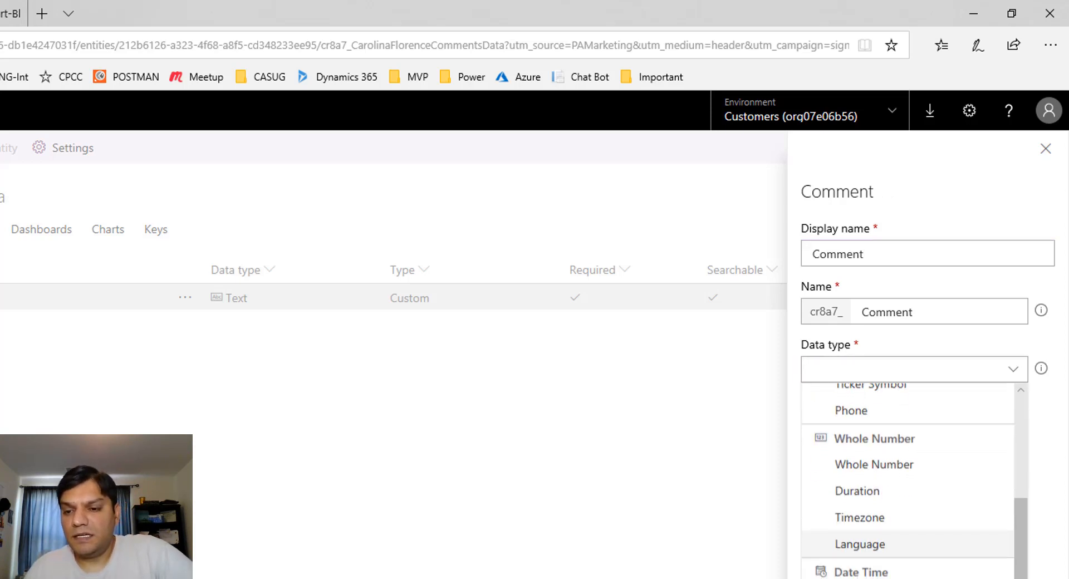
left_click(874, 576)
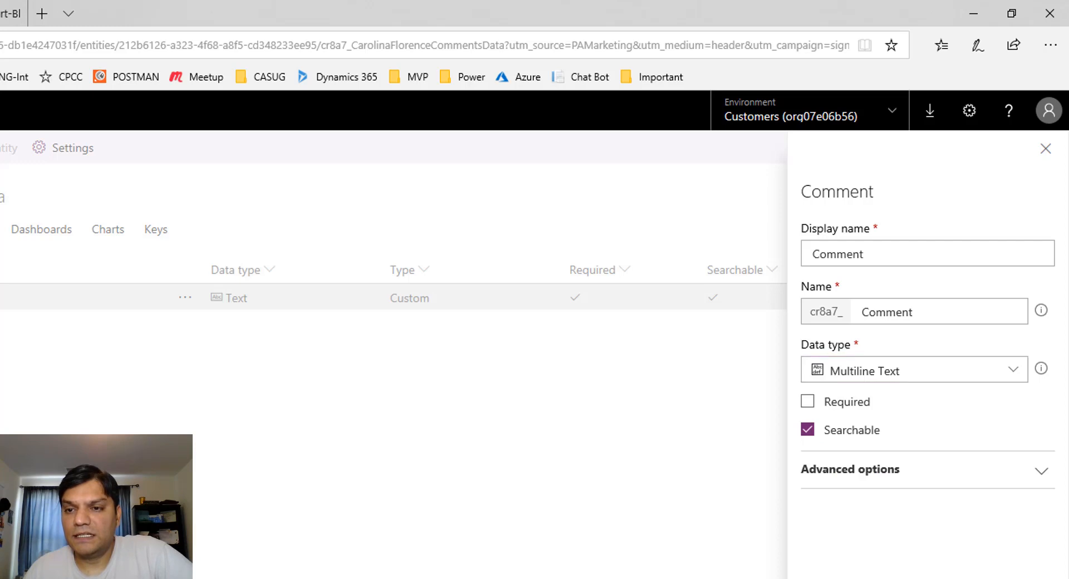
left_click(818, 578)
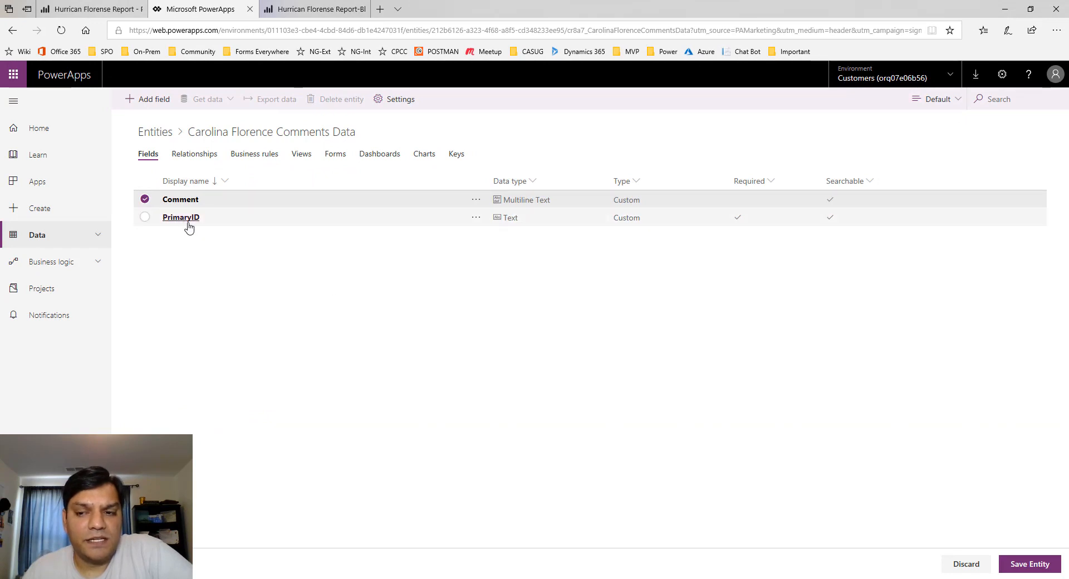
left_click(1030, 564)
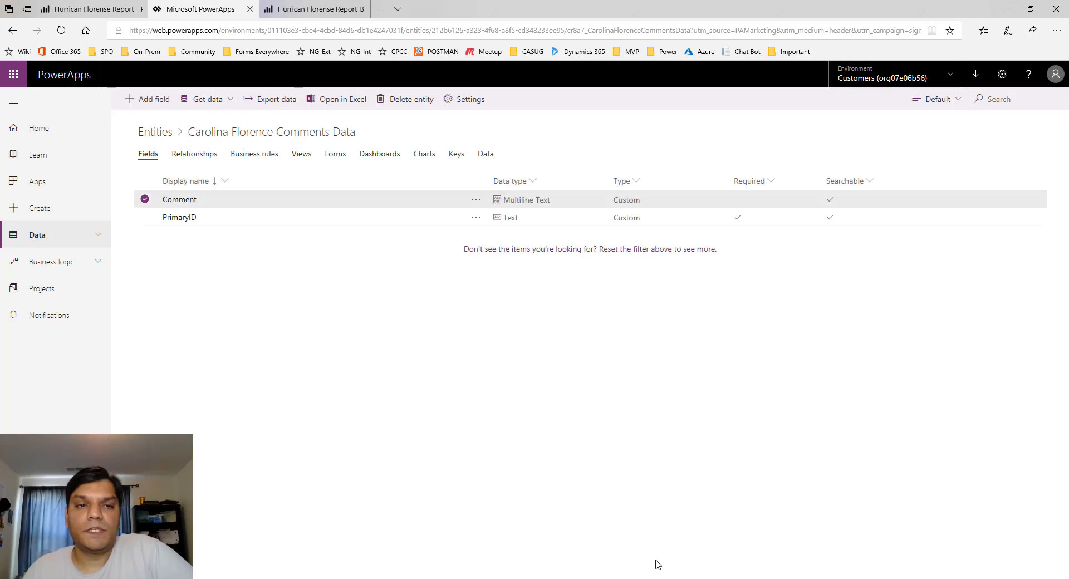
Look through the commands available for the Carolina Florence Comments Data entity in the Entities list and on its own page
left_click(170, 133)
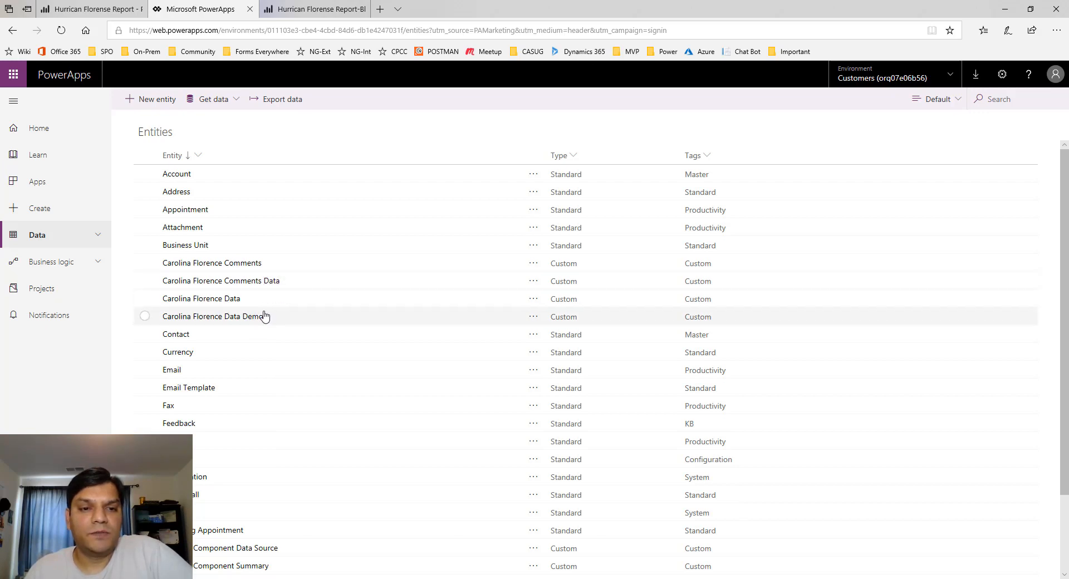
left_click(534, 283)
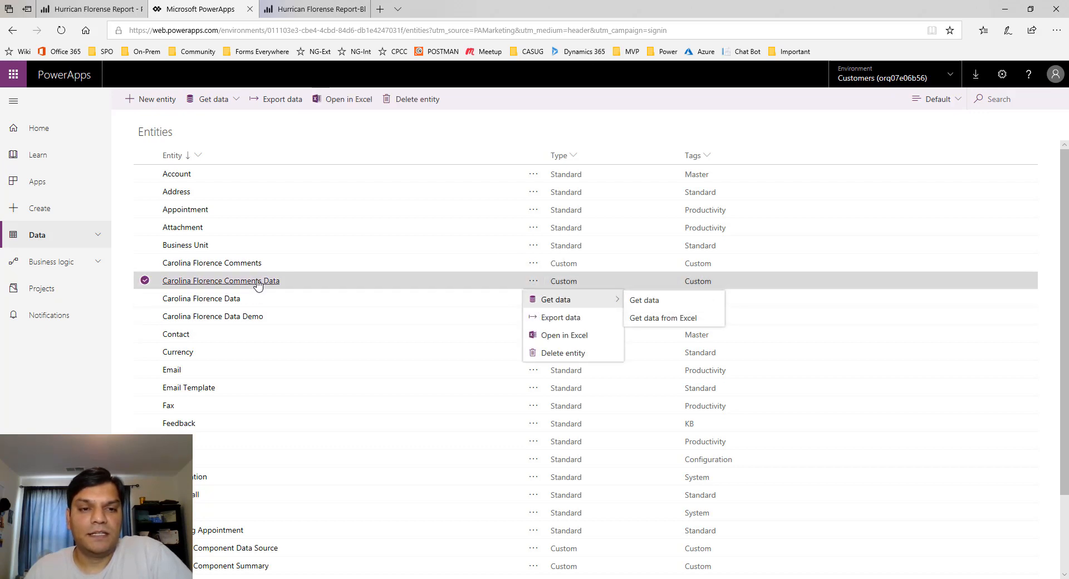
key("Escape")
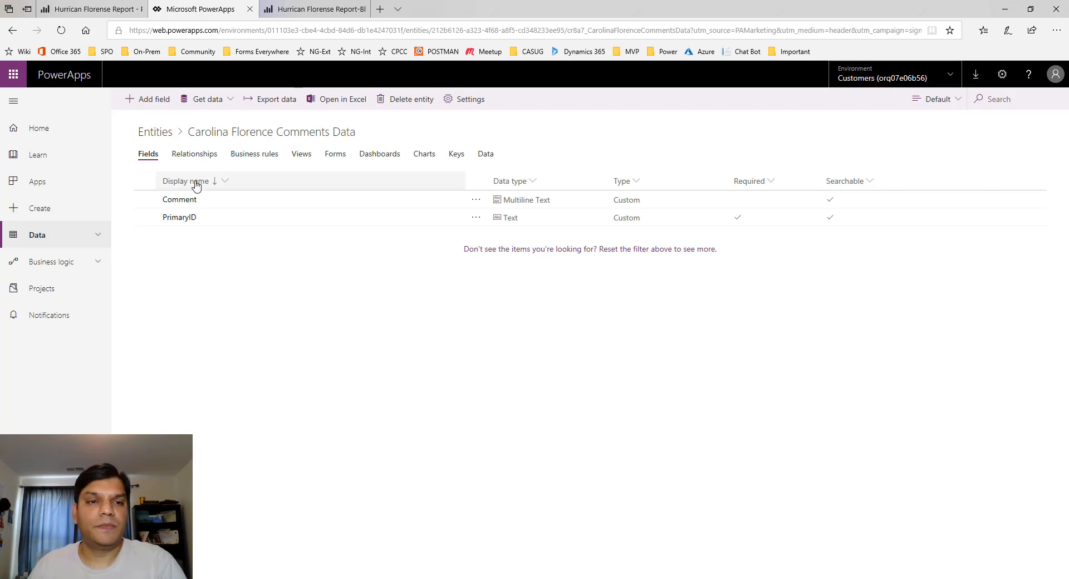
left_click(148, 132)
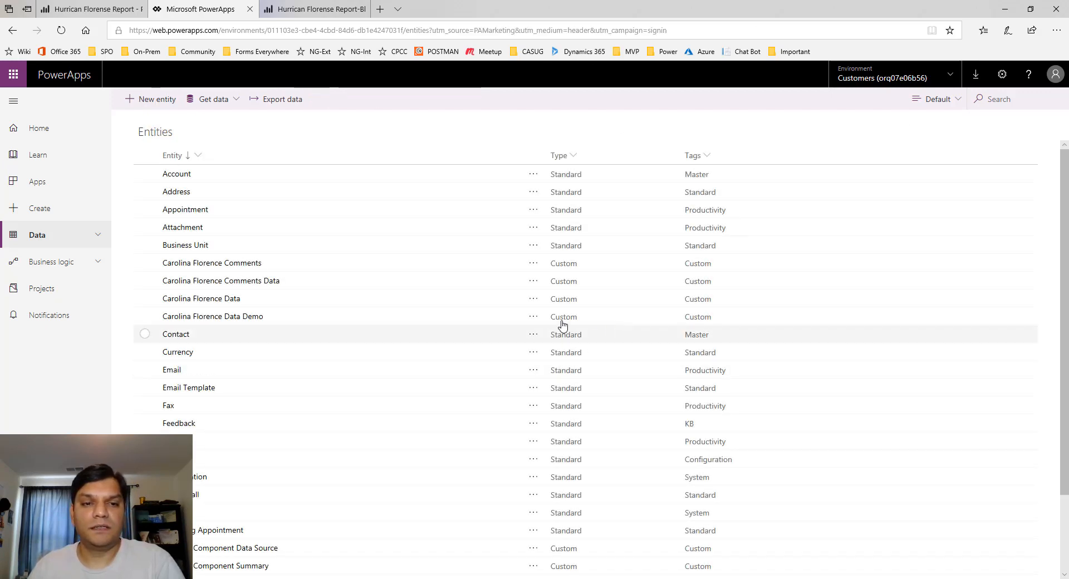
left_click(533, 285)
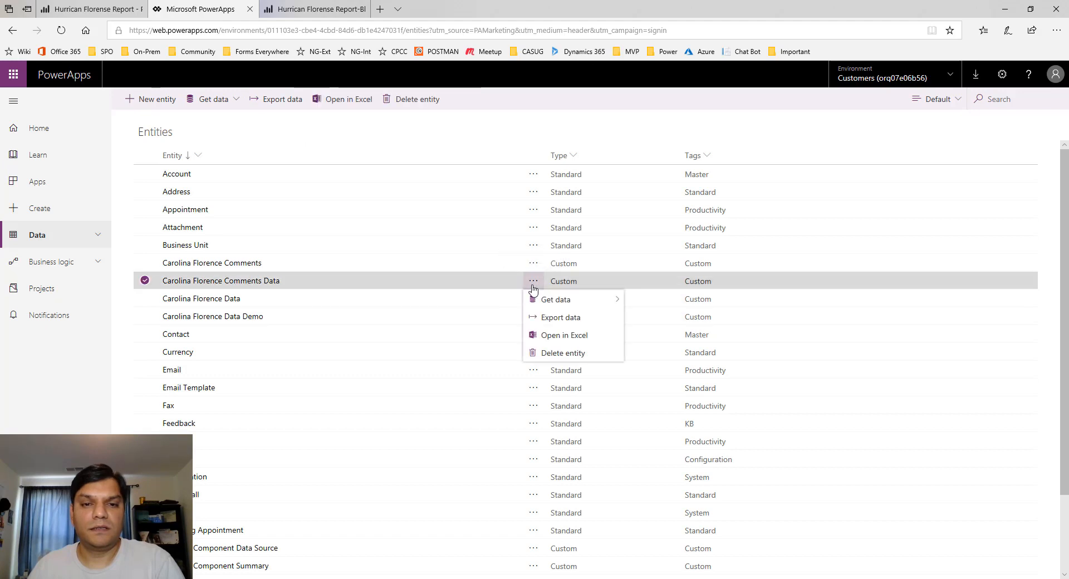
left_click(251, 283)
left_click(250, 282)
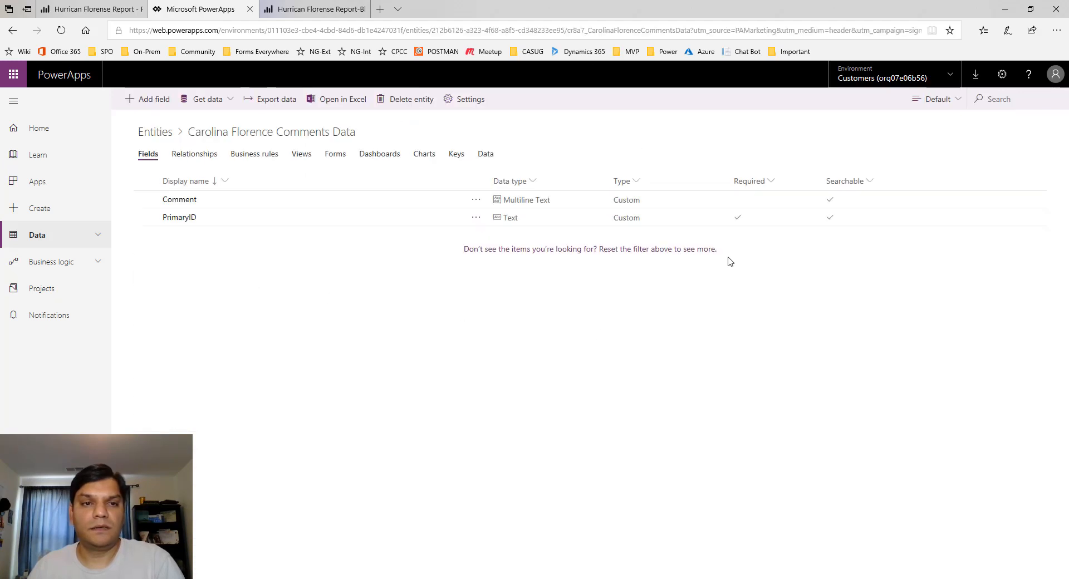
left_click(219, 139)
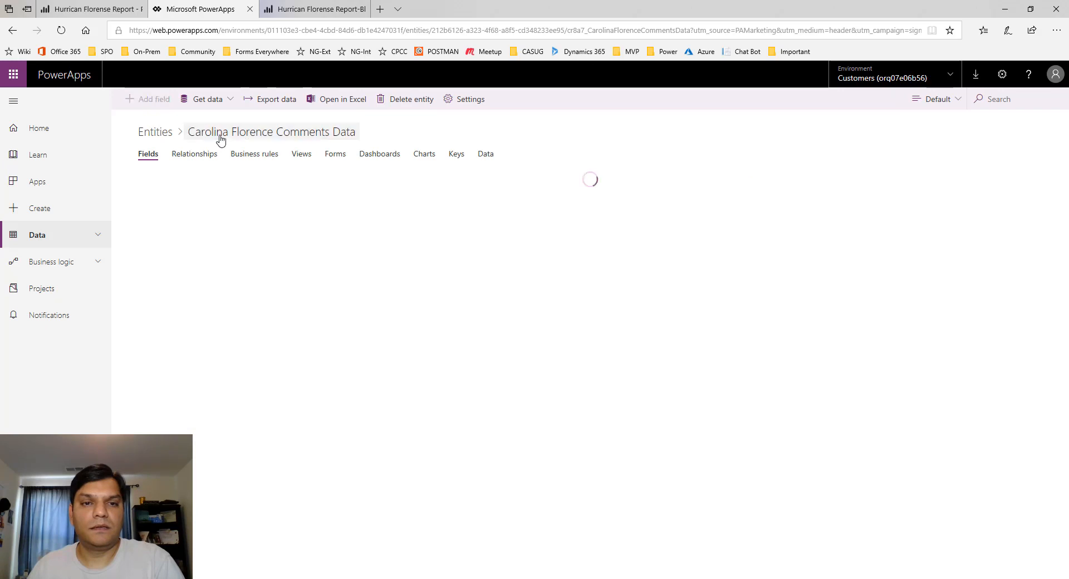
In the entity's settings, change the display name and plural display name to Carolina Florence Comments Demo
left_click(475, 106)
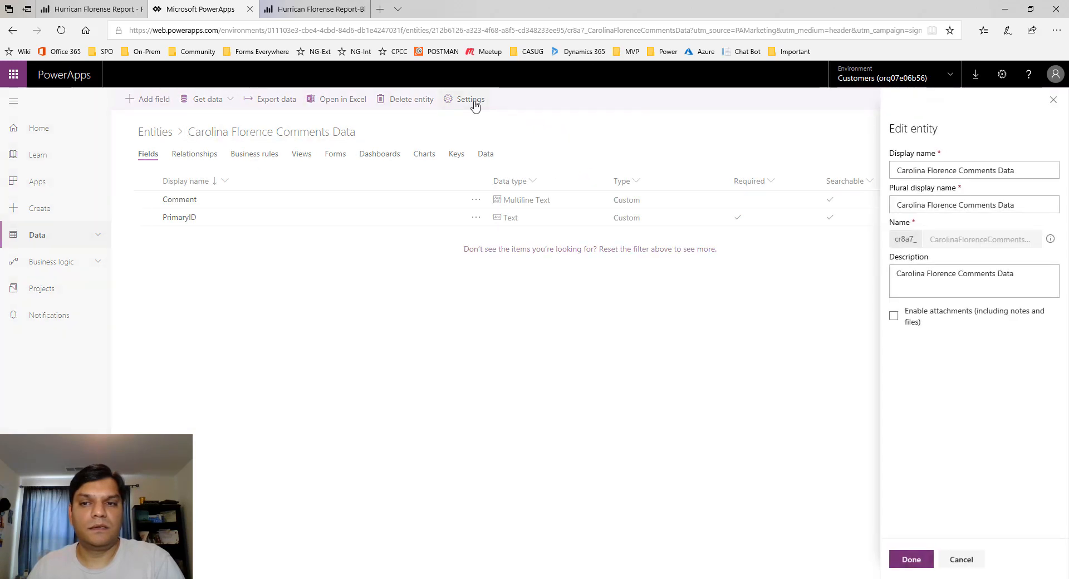
left_click(1025, 171)
key("BackSpace")
key("BackSpace")
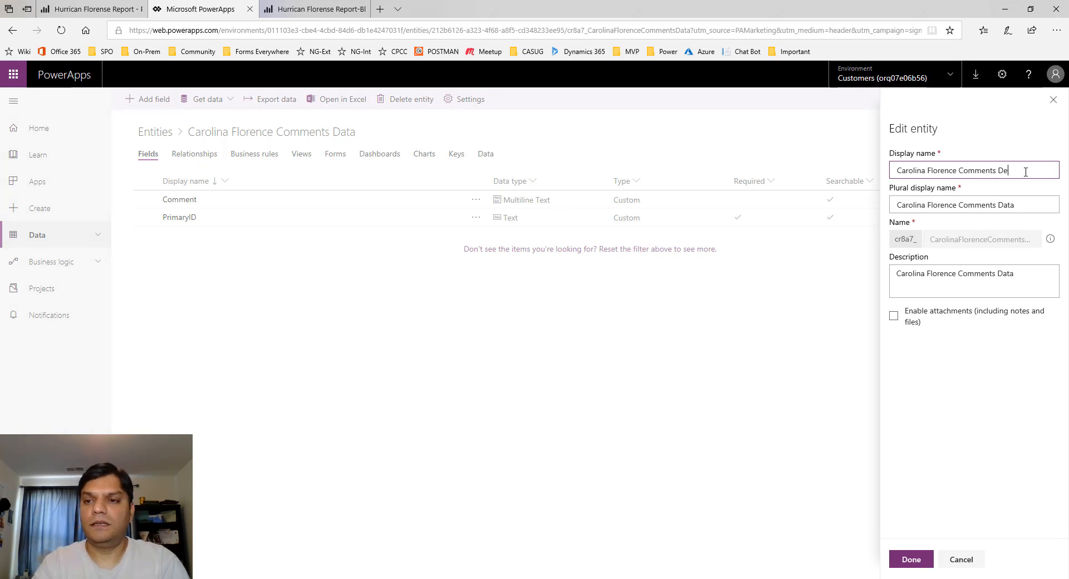
type("mo")
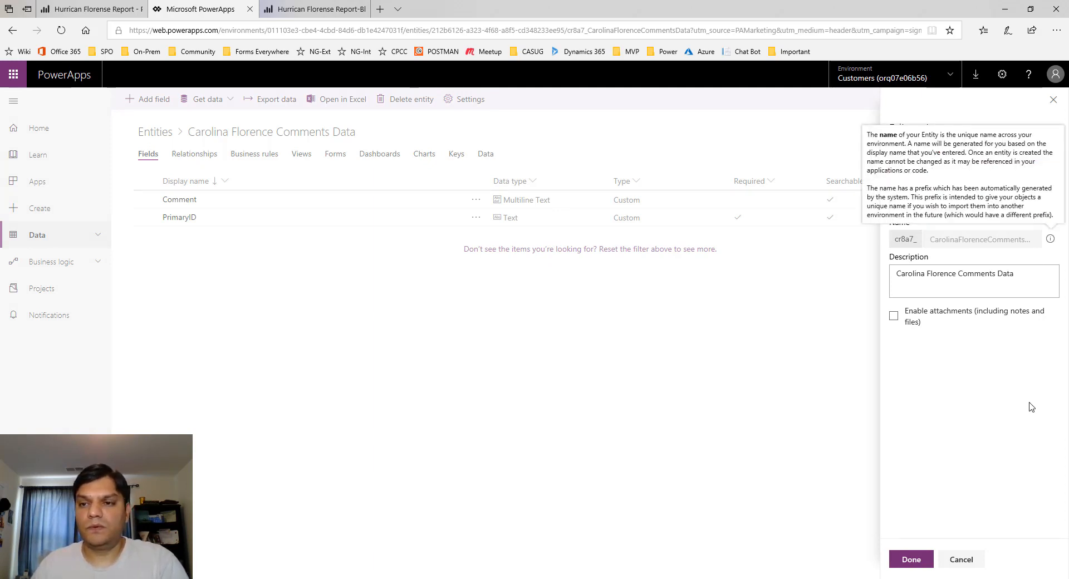
left_click(1018, 203)
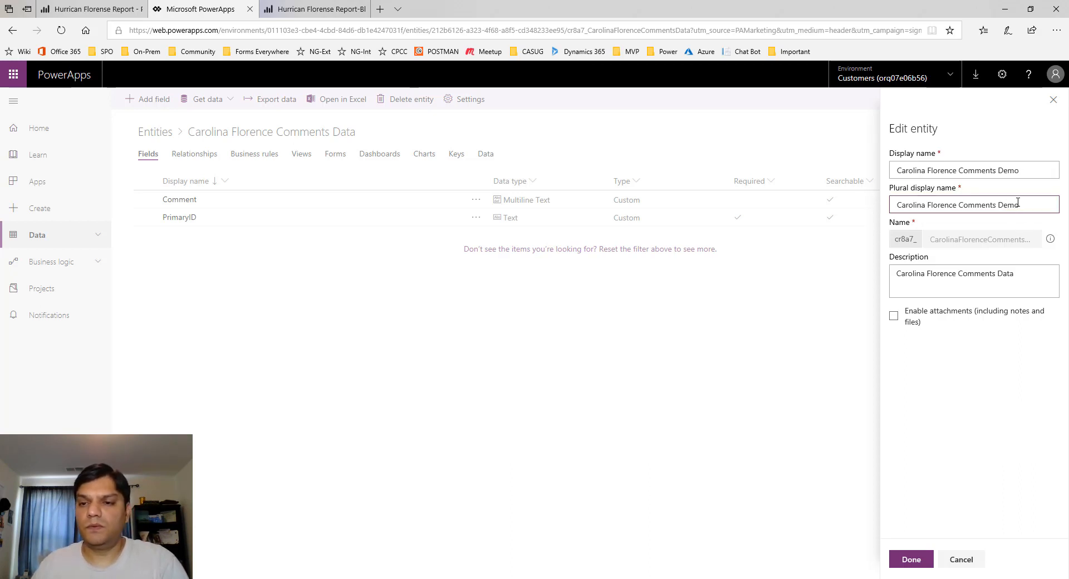
Set the entity's description to Carolina Florence Comments Demo, apply the settings and save the entity
left_click(1026, 278)
key("BackSpace")
key("BackSpace")
key("BackSpace")
type("emo")
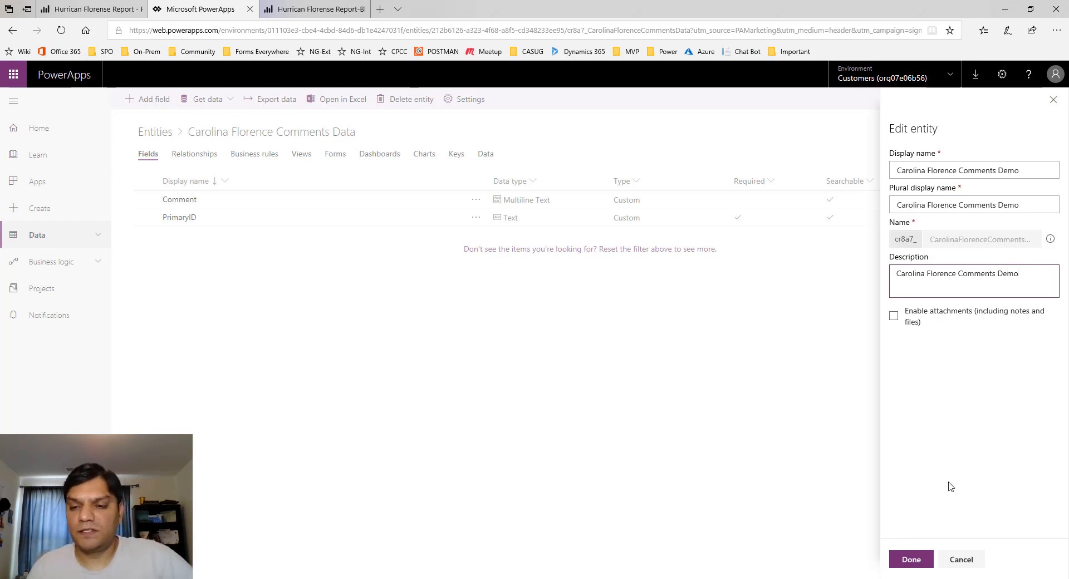
left_click(912, 560)
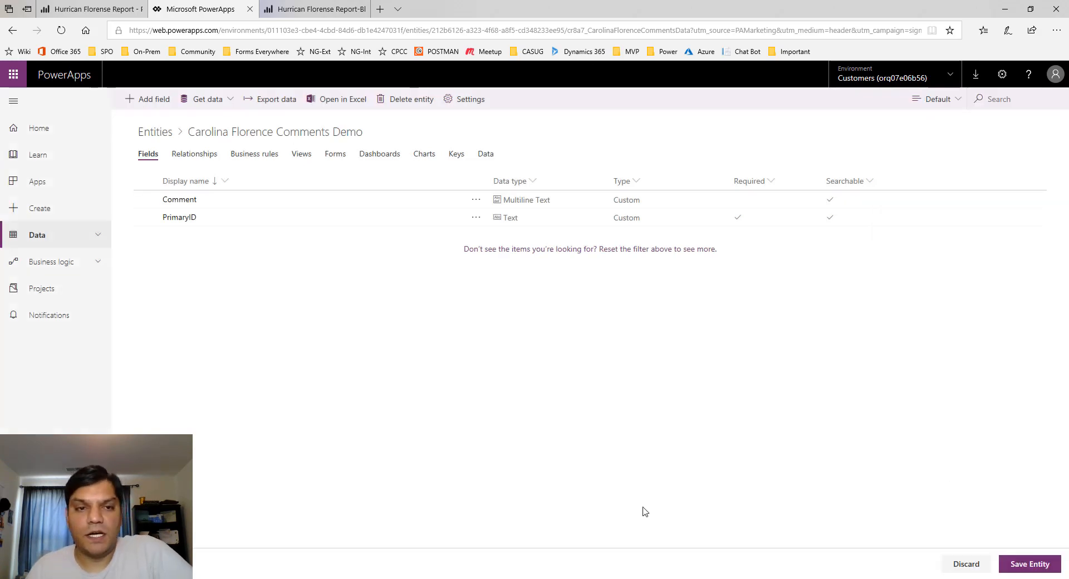
left_click(1021, 565)
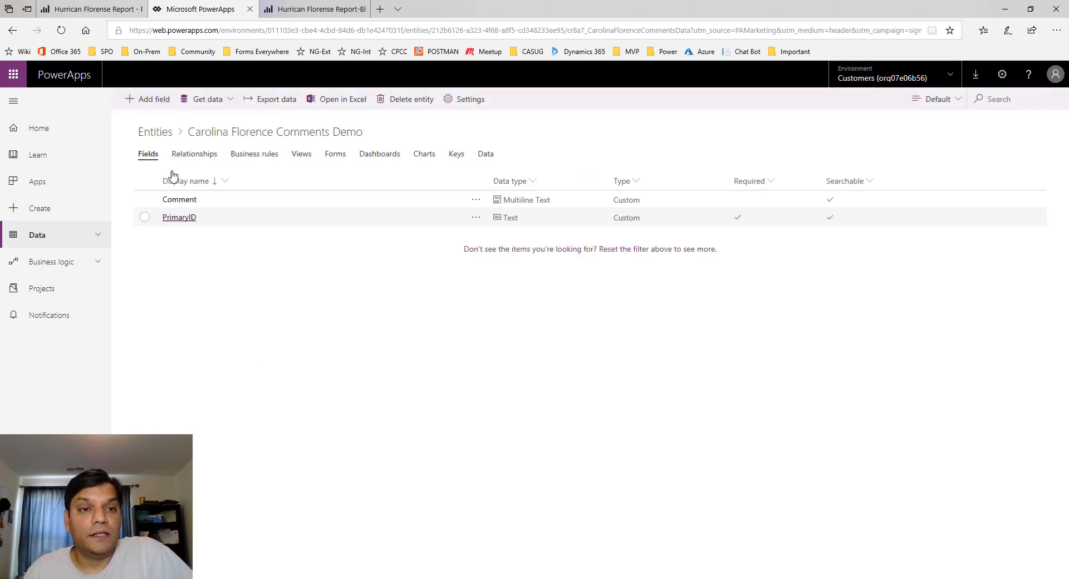
Return to the Entities list, then switch to PowerPoint and show the Create the Common Data Service Entities slide
left_click(159, 135)
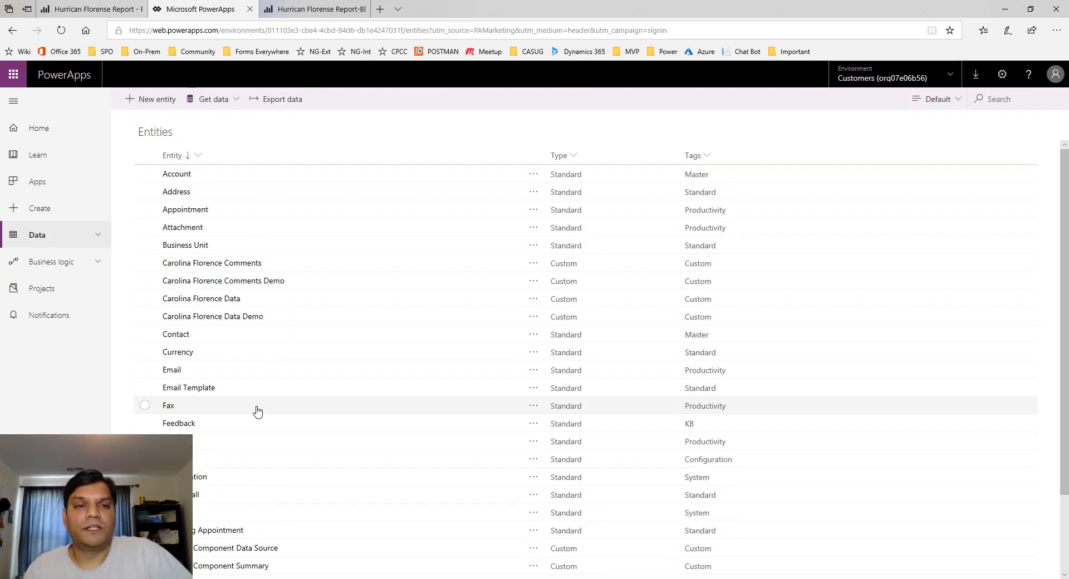
left_click(402, 578)
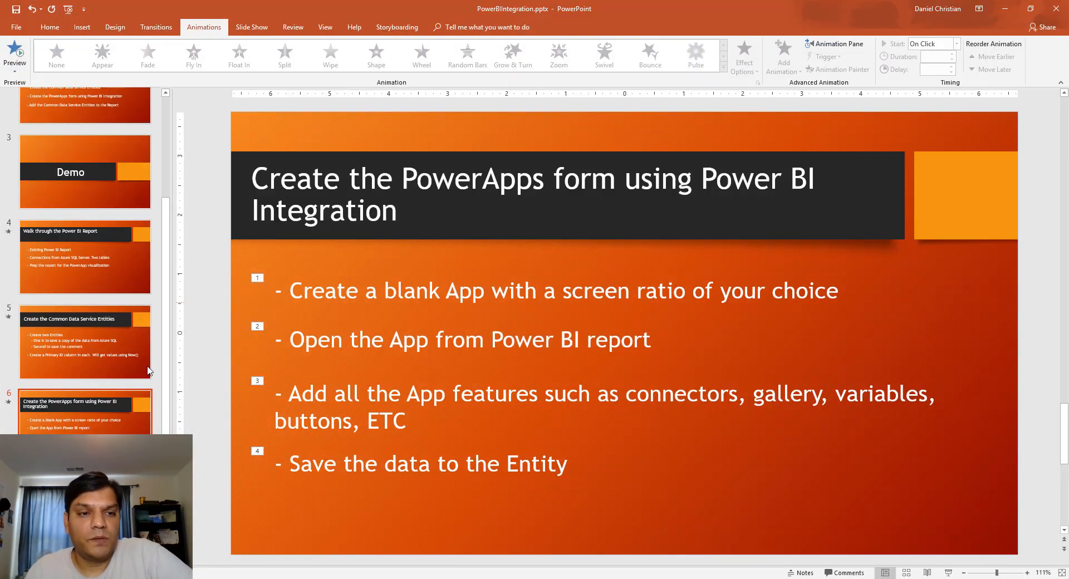
key("Page_Up")
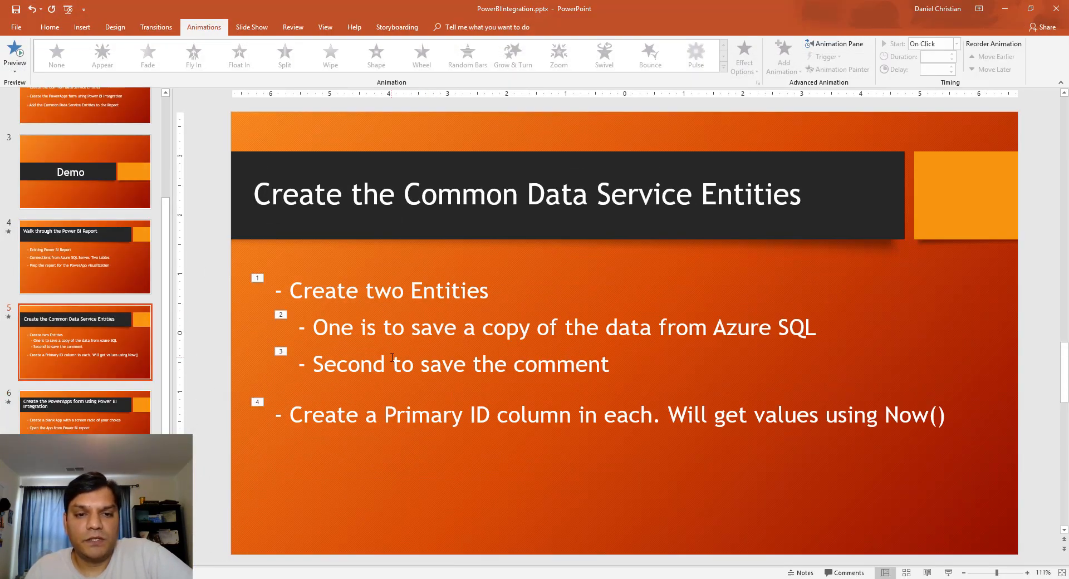
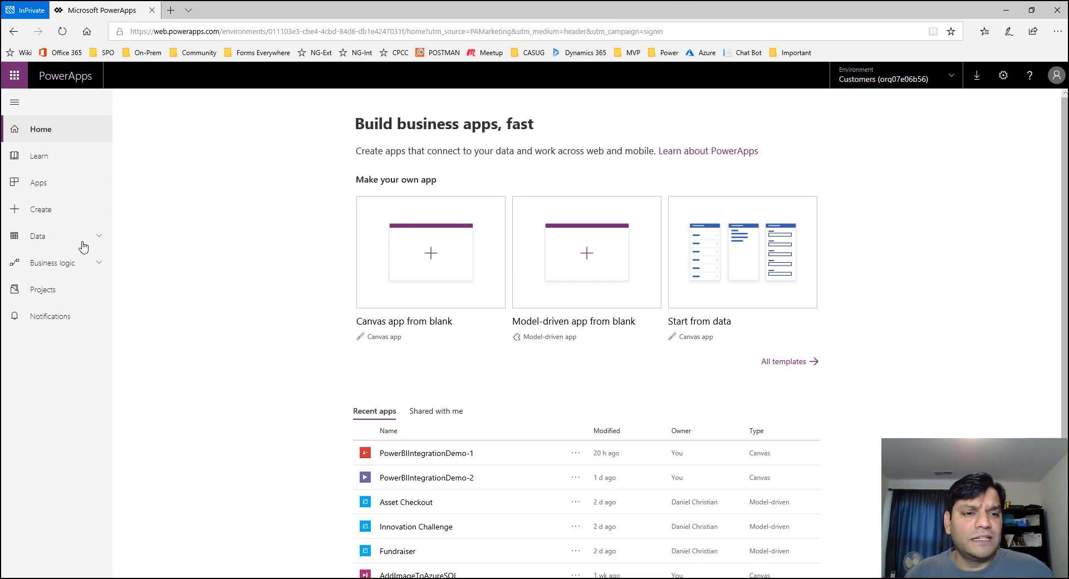
In PowerApps, open the Carolina Florence Data Demo entity and review the County field's properties, closing them without changes
left_click(67, 239)
left_click(50, 265)
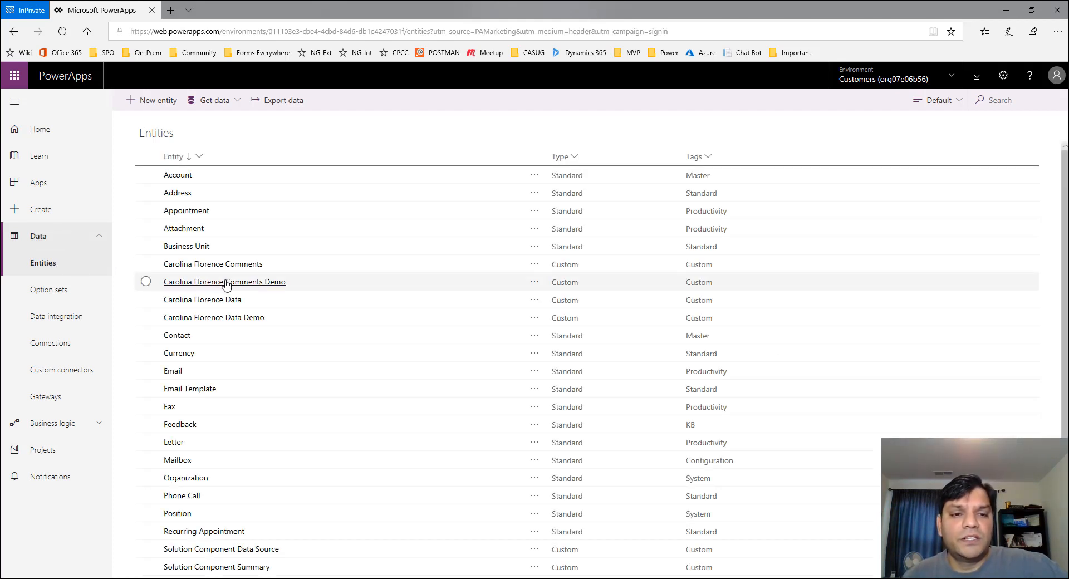
left_click(217, 320)
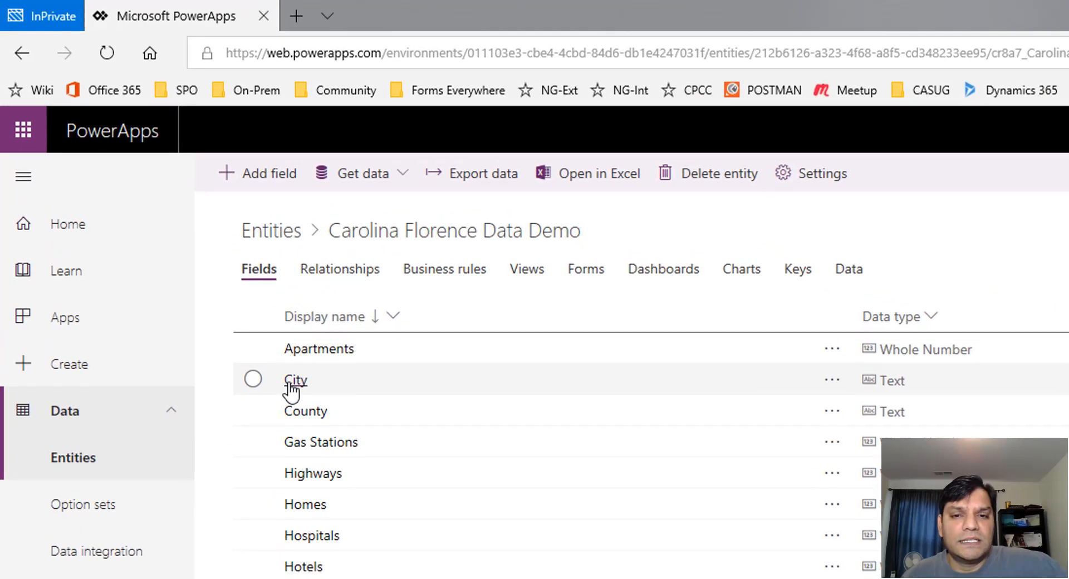
left_click(303, 417)
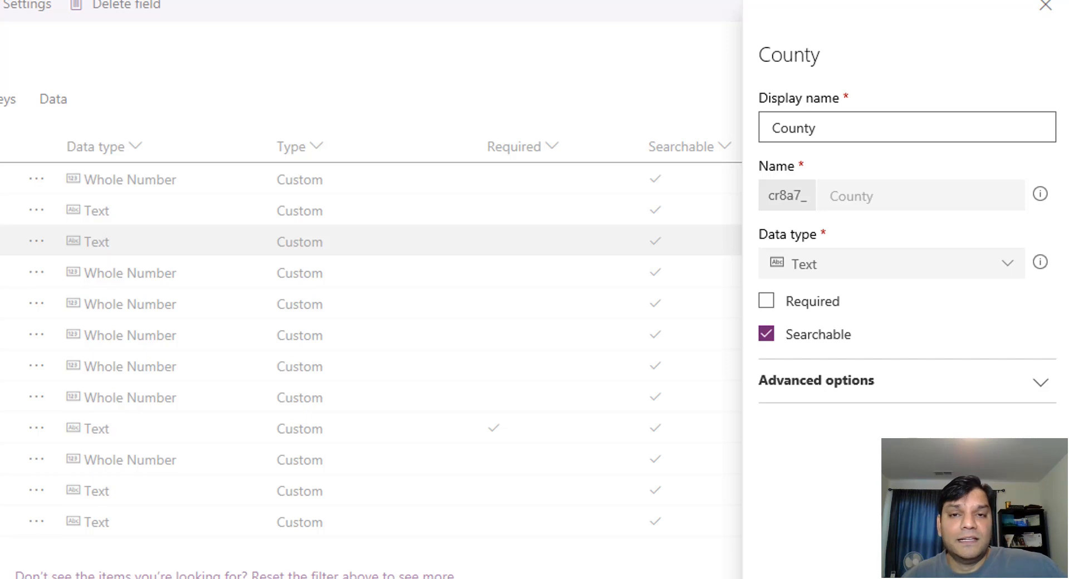
key("Escape")
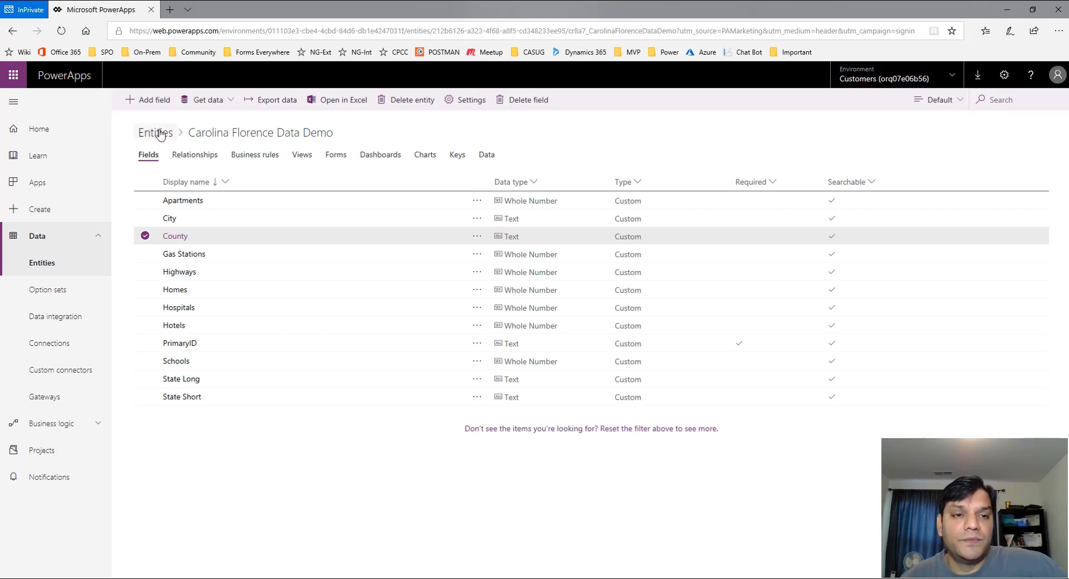
left_click(54, 248)
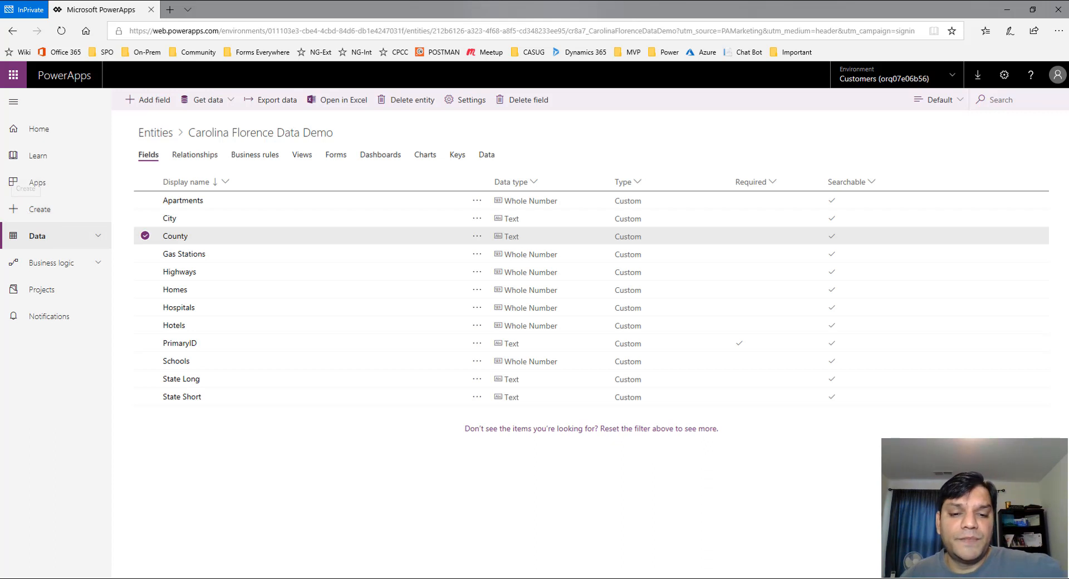
Clear the open windows to reach the desktop and launch Power BI Desktop
mouse_move(397, 578)
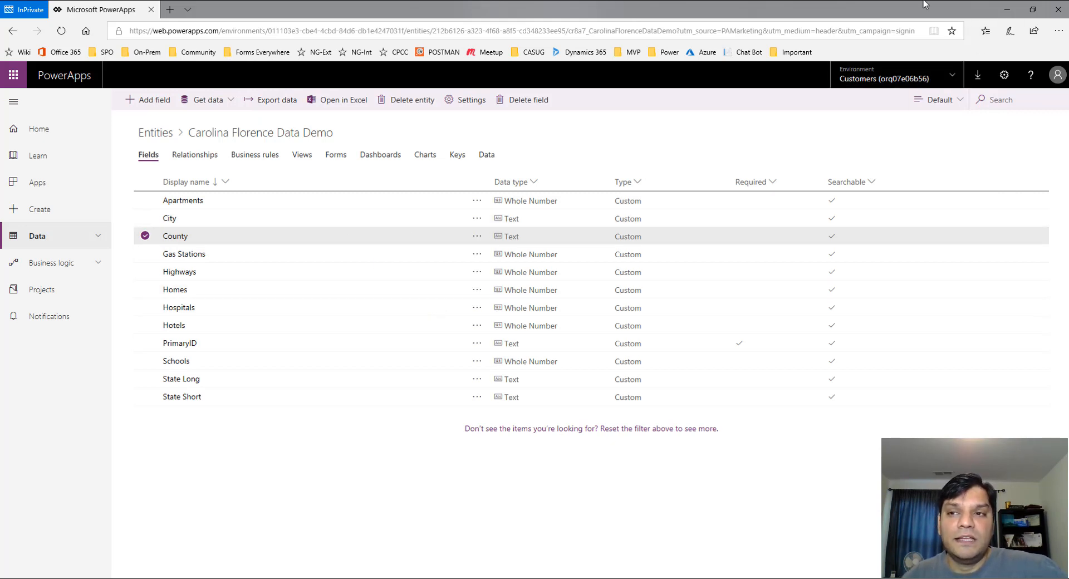
left_click(1008, 9)
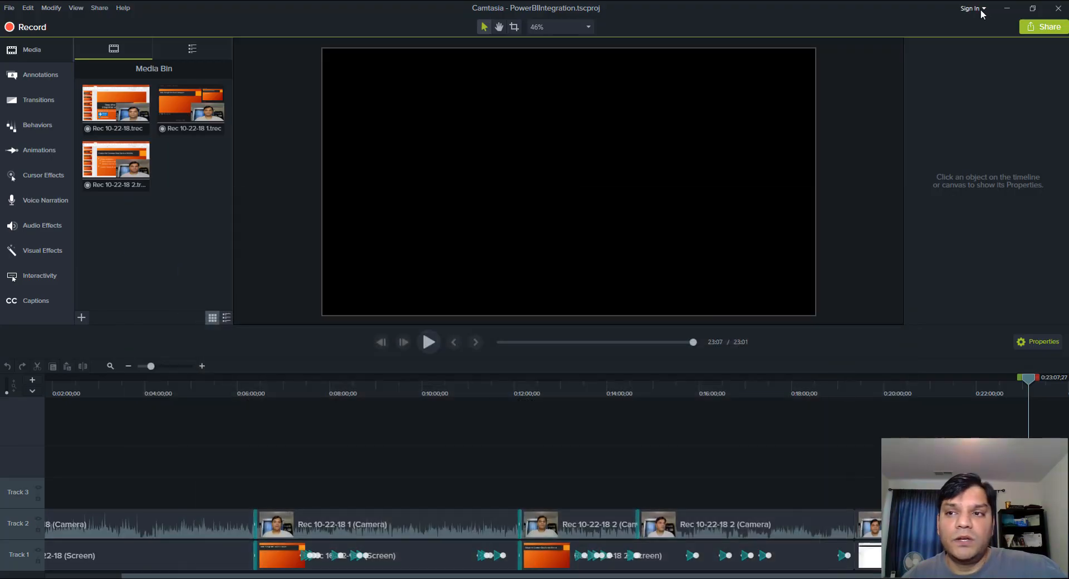
key("super+d")
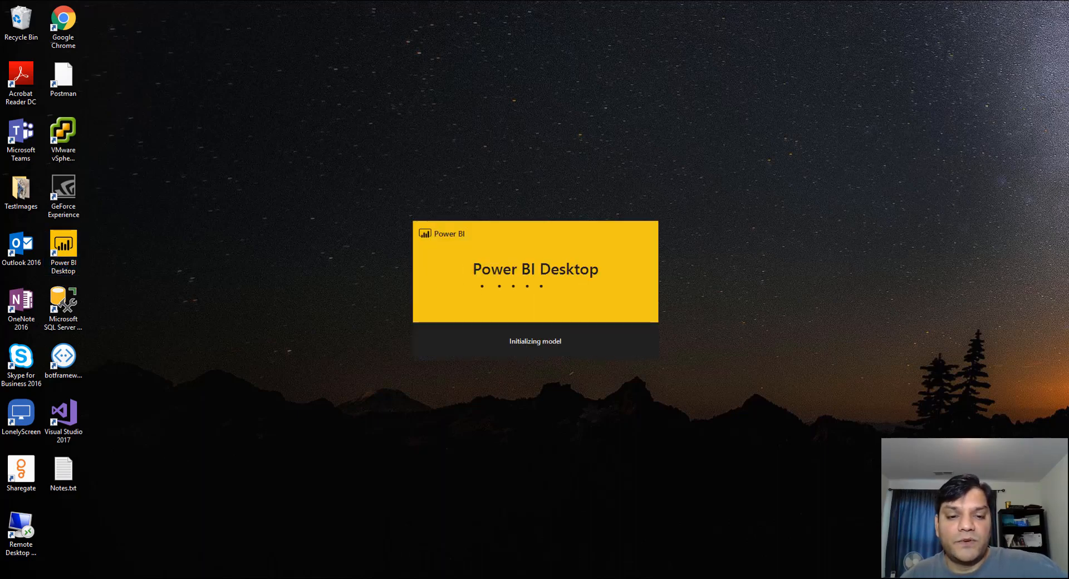
Switch back to the PowerApps browser window and open the Power BI service from the bookmarks in a new tab
left_click(432, 565)
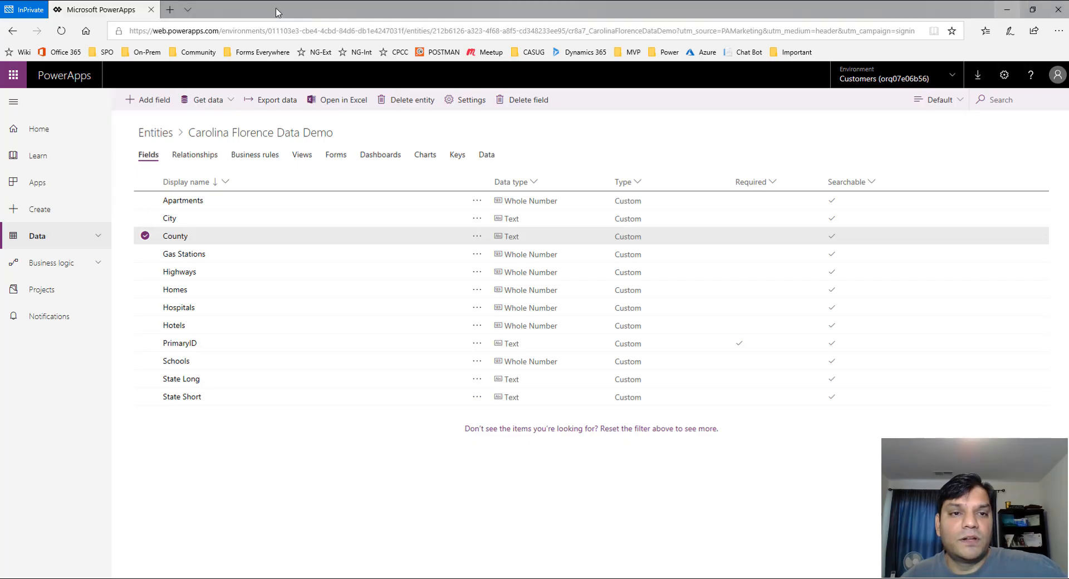
left_click(171, 9)
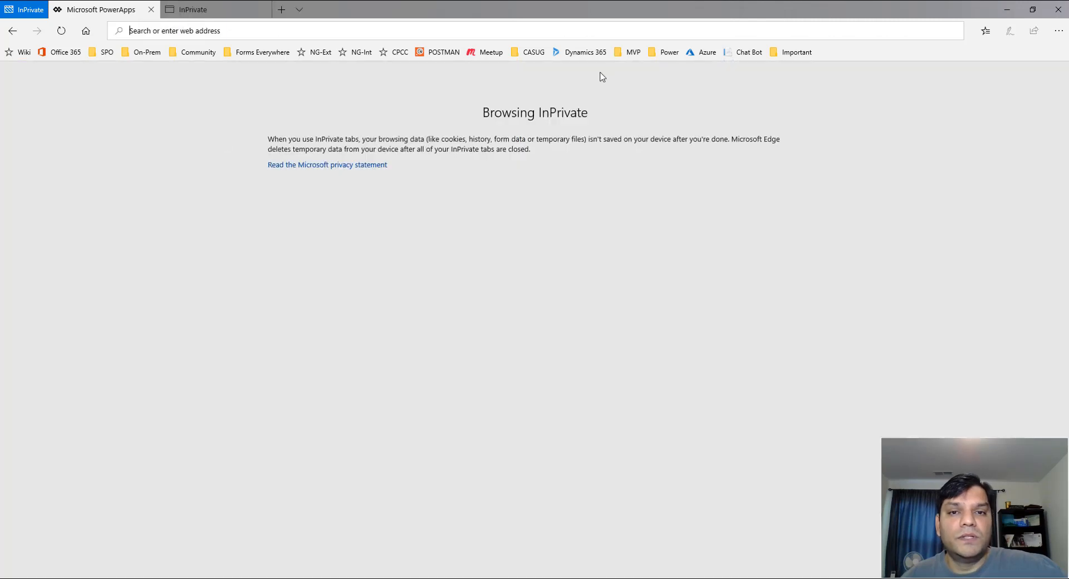
left_click(669, 51)
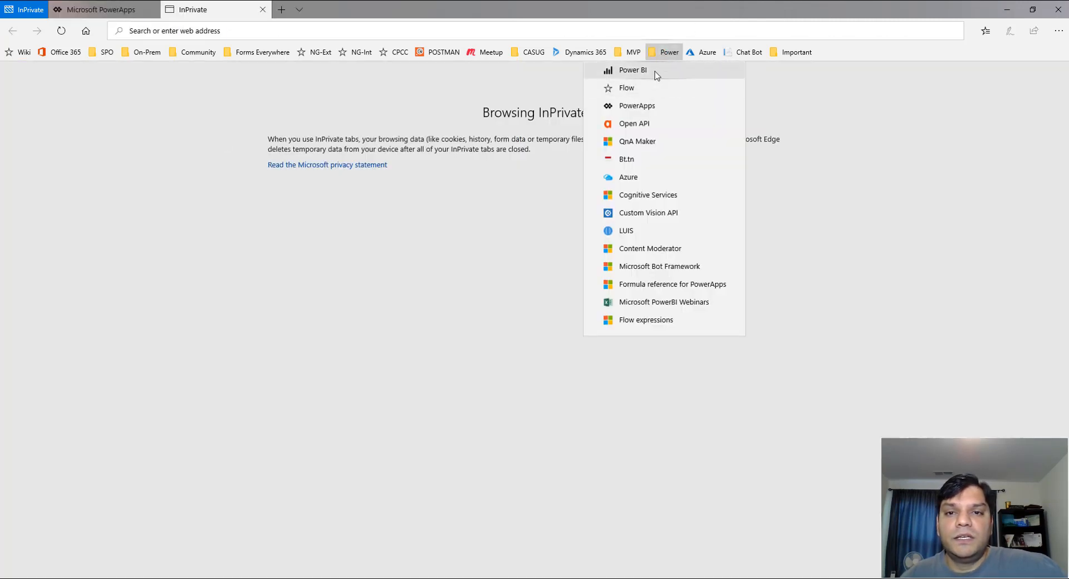
left_click(654, 71)
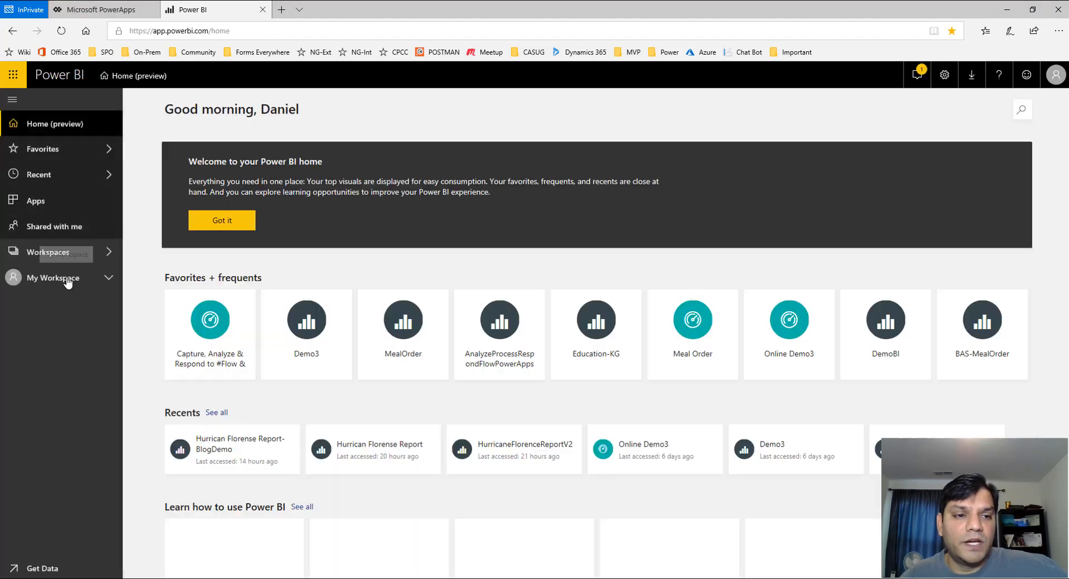
Open the Hurrican Florense Report-BlogDemo report from the reports in My Workspace
left_click(66, 281)
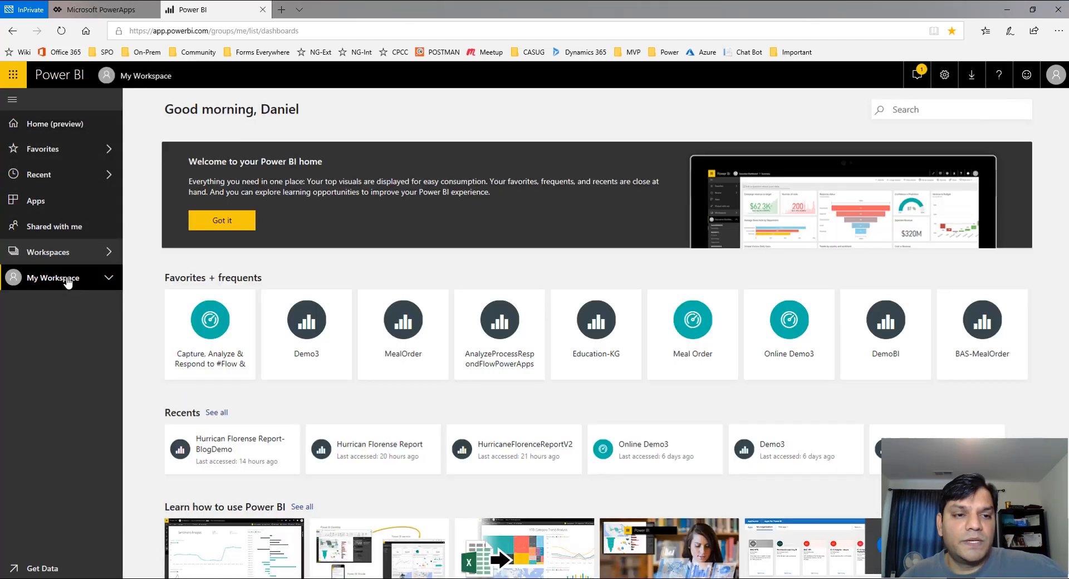
left_click(226, 164)
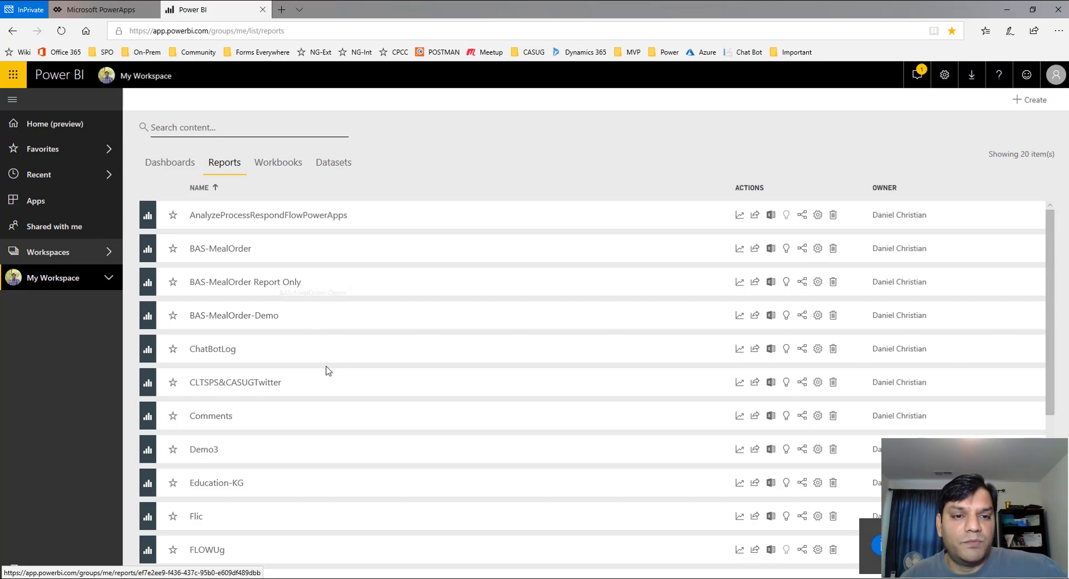
scroll(327, 370, "down", 2)
scroll(327, 370, "down", 1)
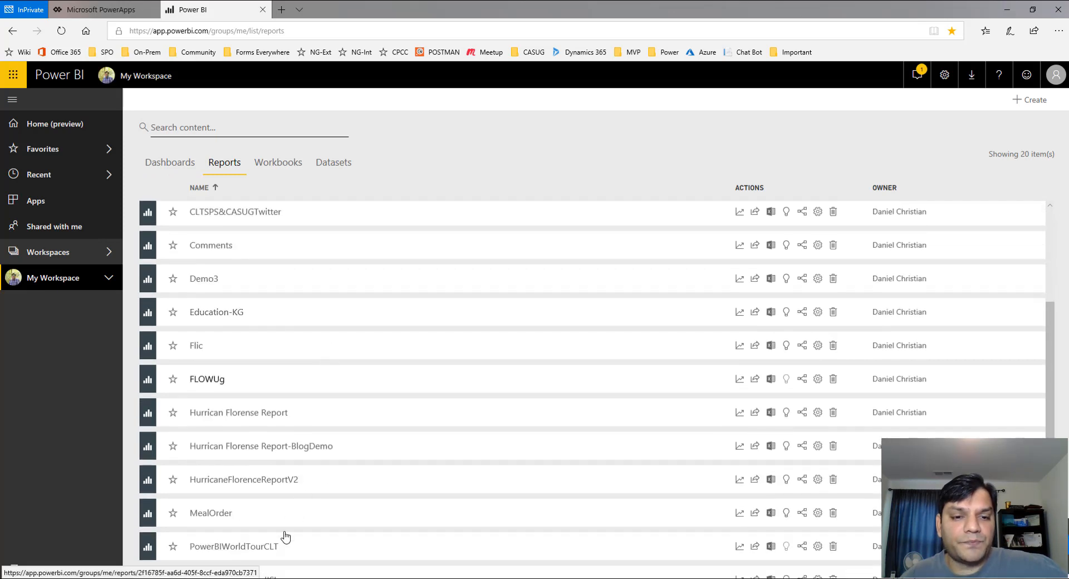
left_click(291, 452)
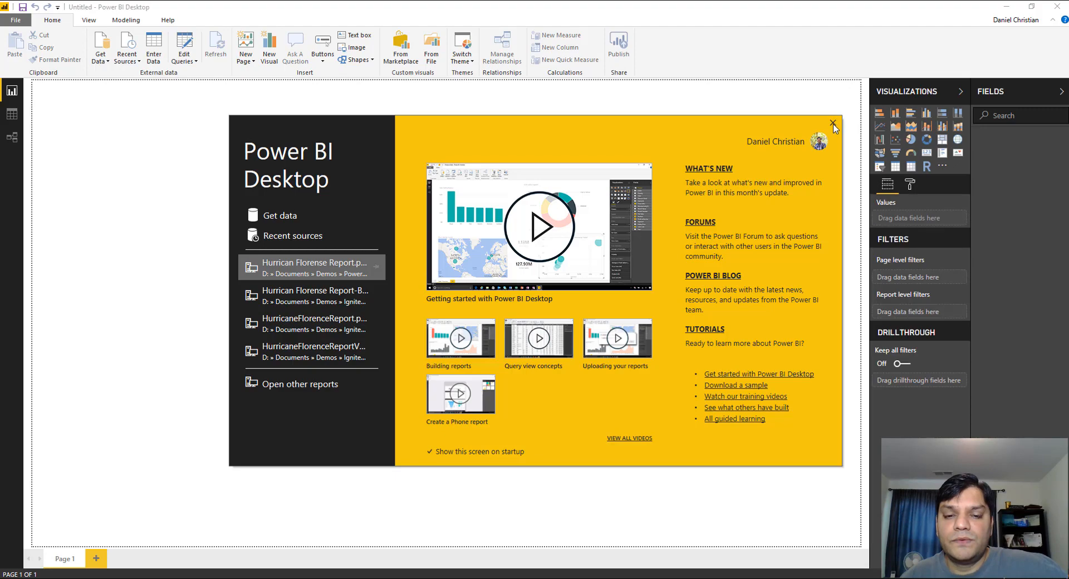
mouse_move(397, 578)
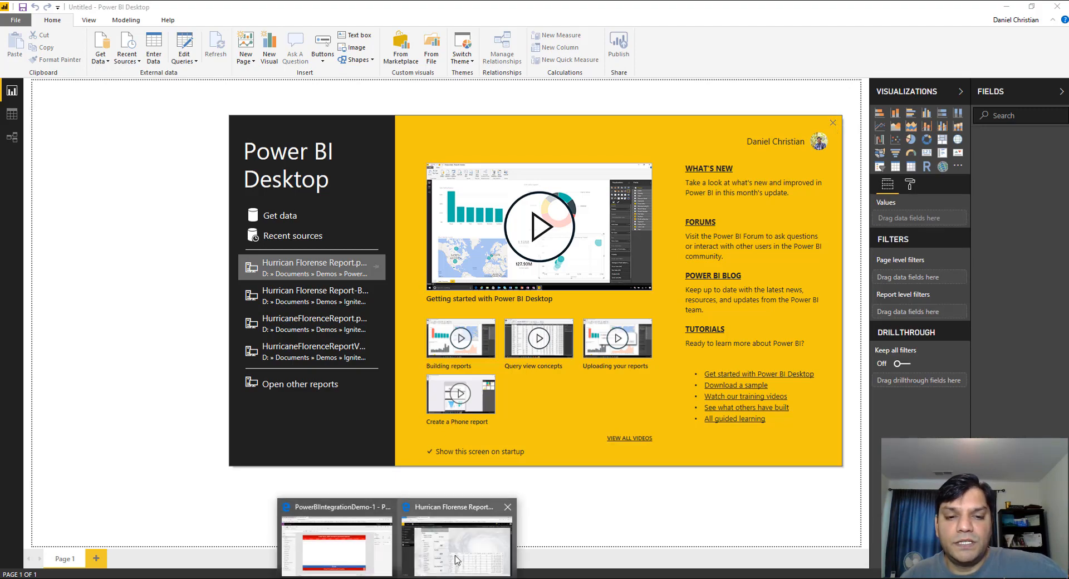
Switch to the Hurricane Florence report in the browser, open it for editing and convert the city data table to a PowerApps visual
left_click(456, 557)
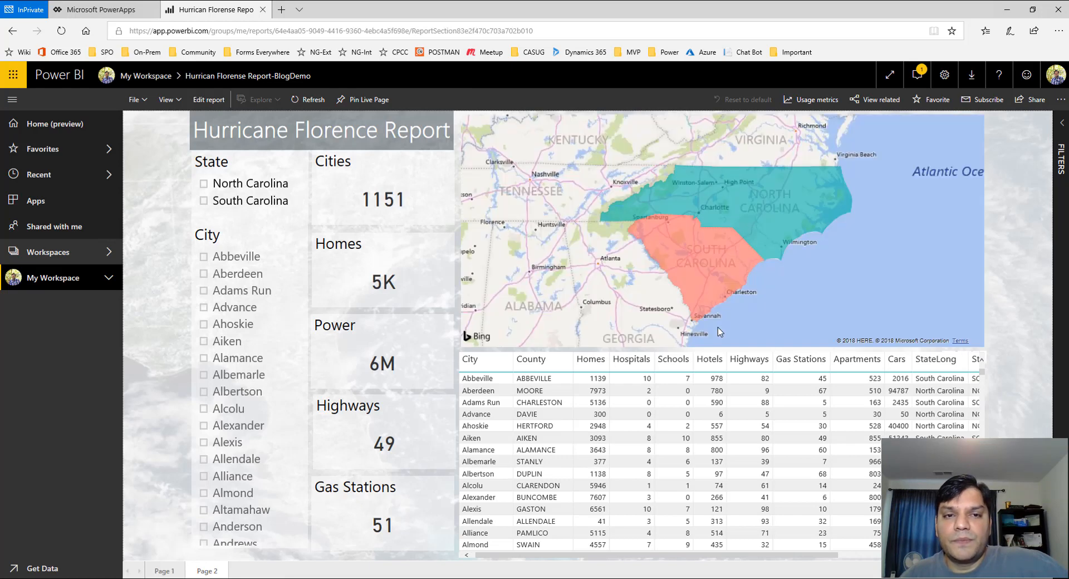
left_click(209, 100)
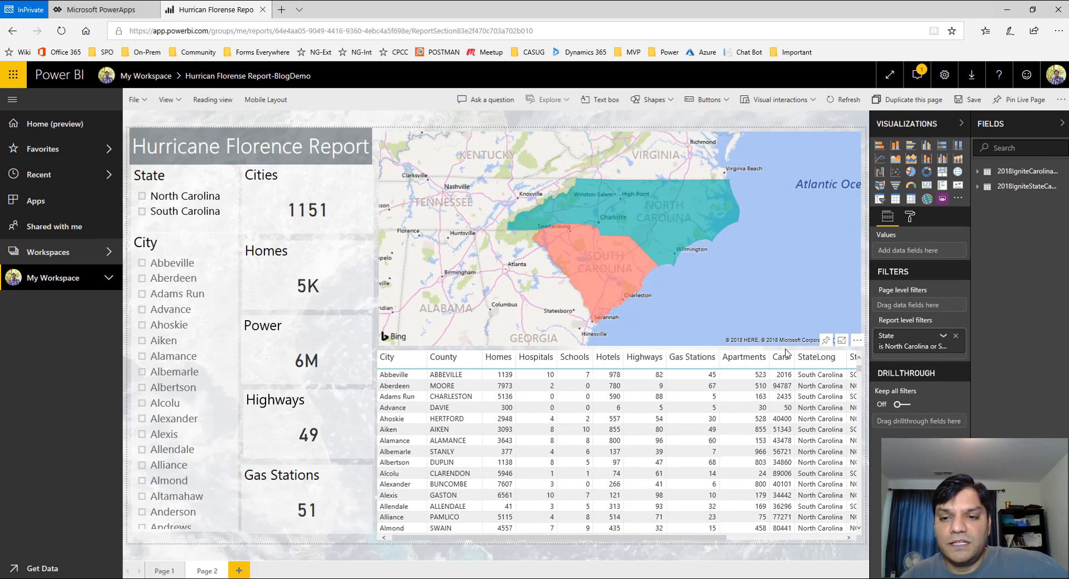
left_click(848, 352)
left_click(858, 342)
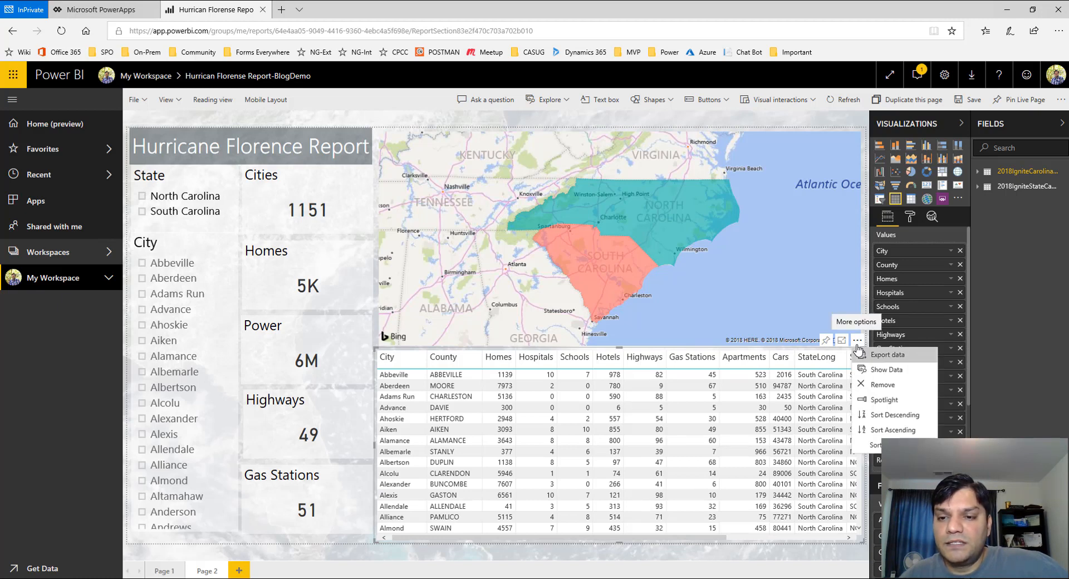
left_click(942, 199)
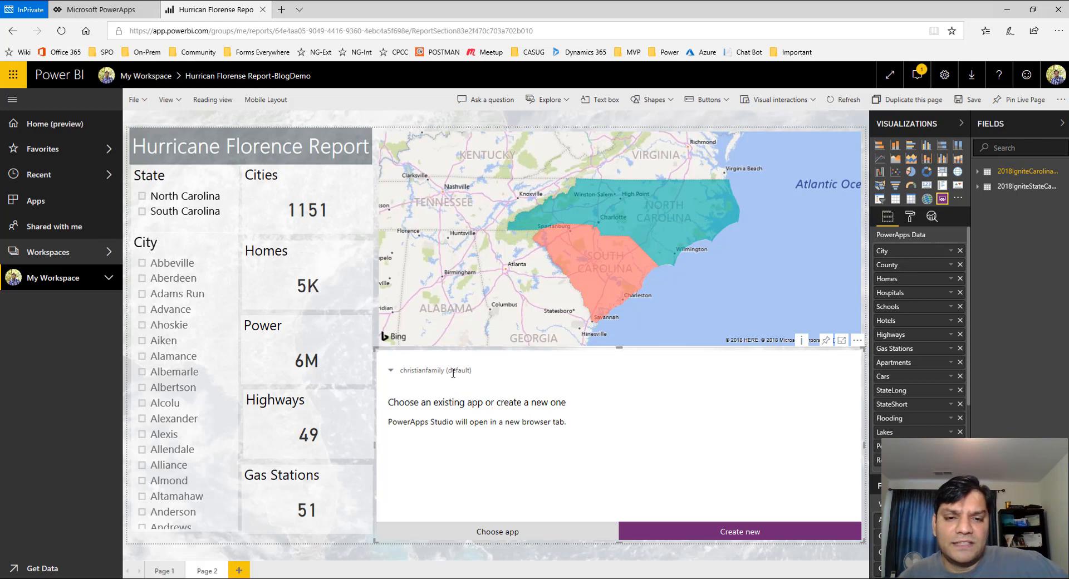
Set the PowerApps visual's environment to Customers (org07e06b56) and create a new app from it, skipping the welcome dialog
left_click(453, 372)
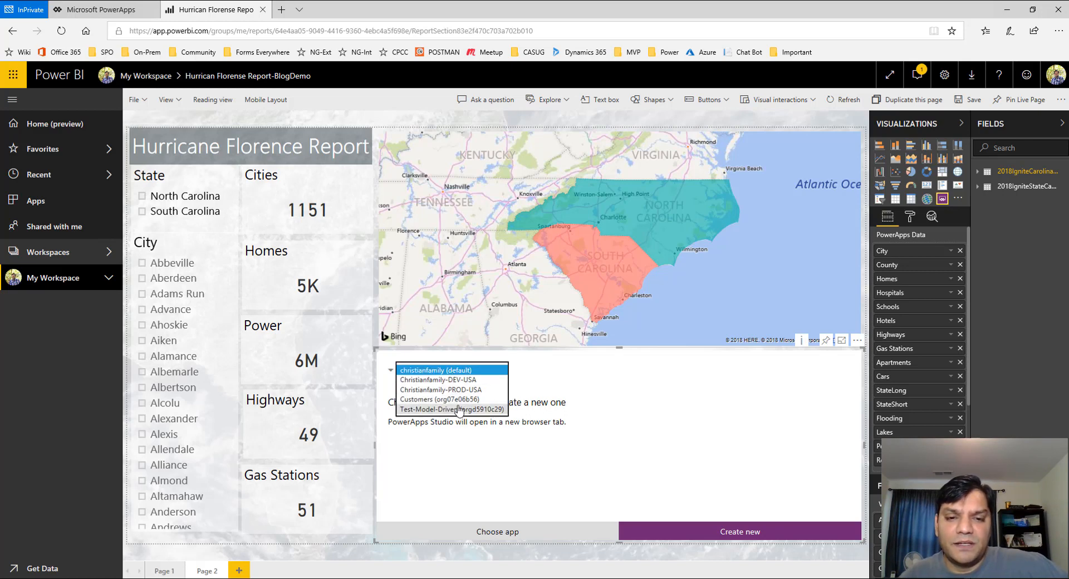
left_click(462, 400)
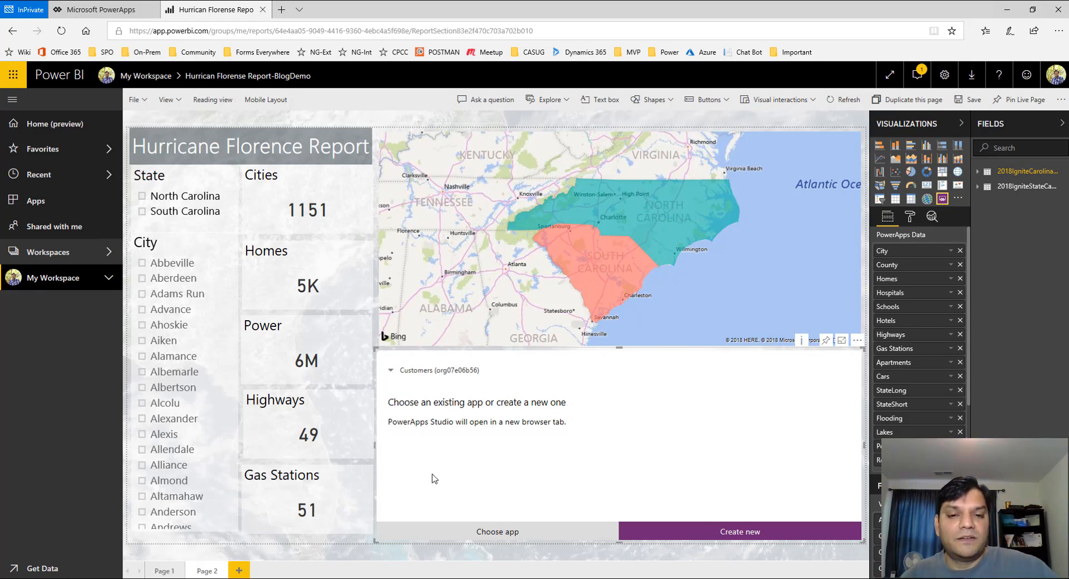
left_click(718, 533)
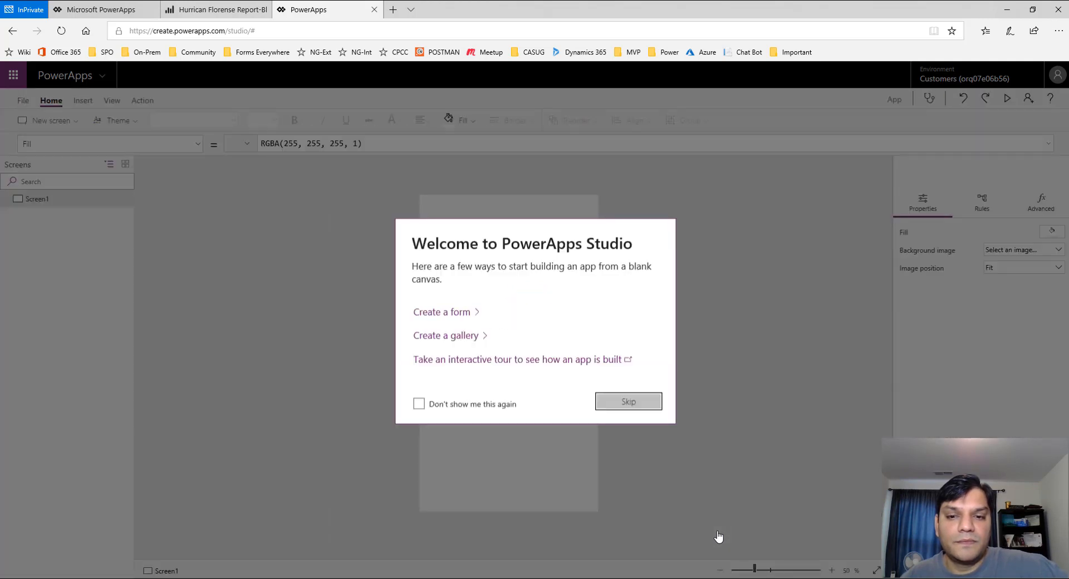
left_click(607, 402)
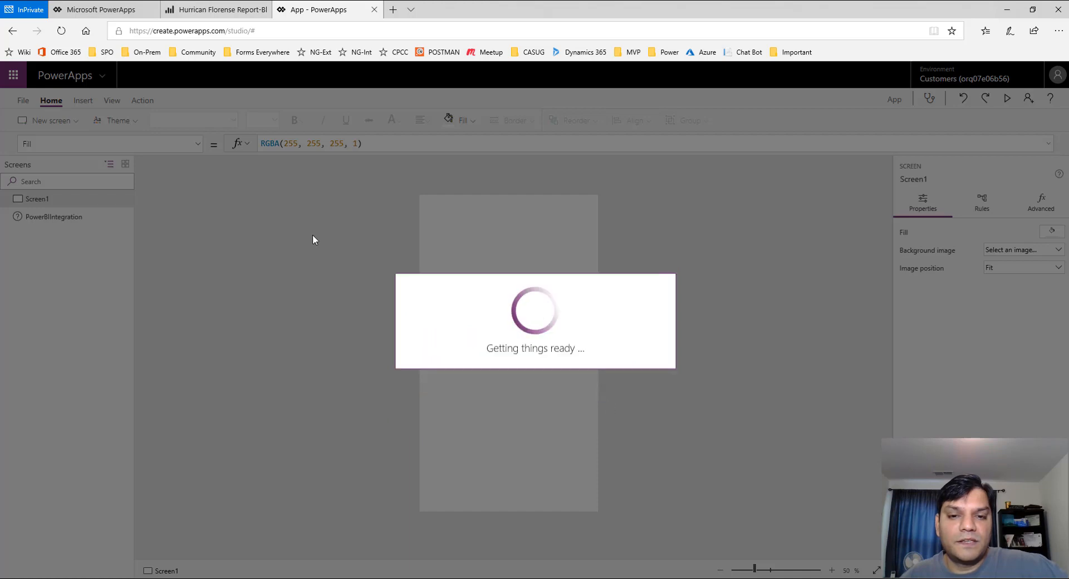
Examine the new app's screen size and orientation options and its advanced settings
left_click(48, 217)
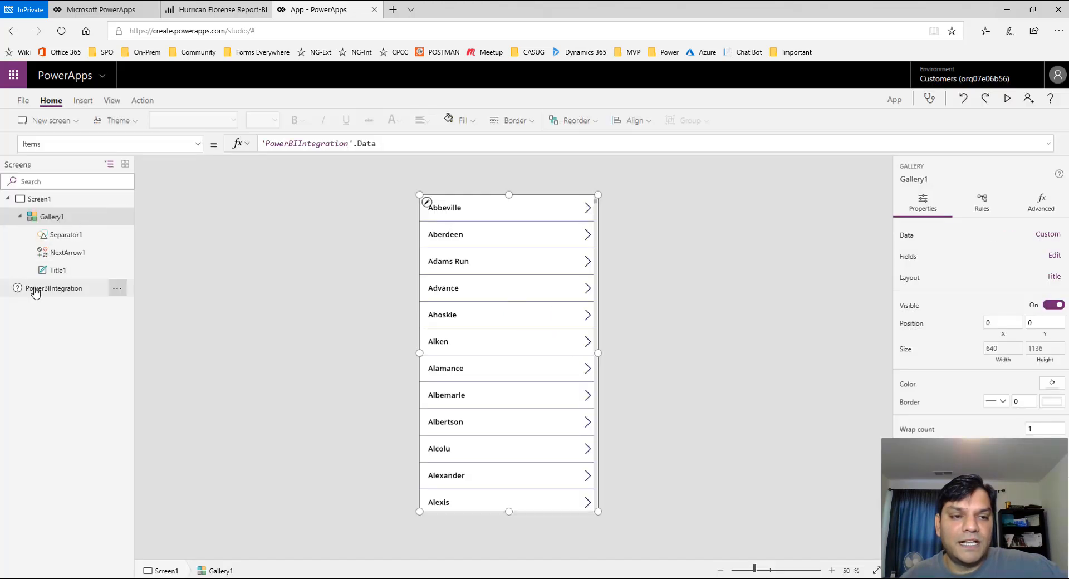
left_click(25, 102)
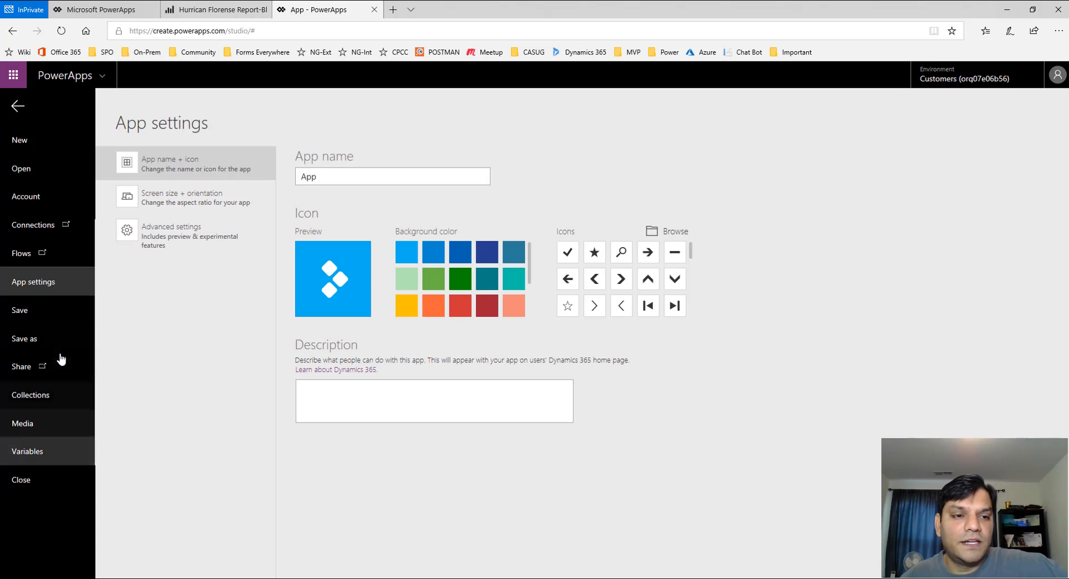
left_click(190, 213)
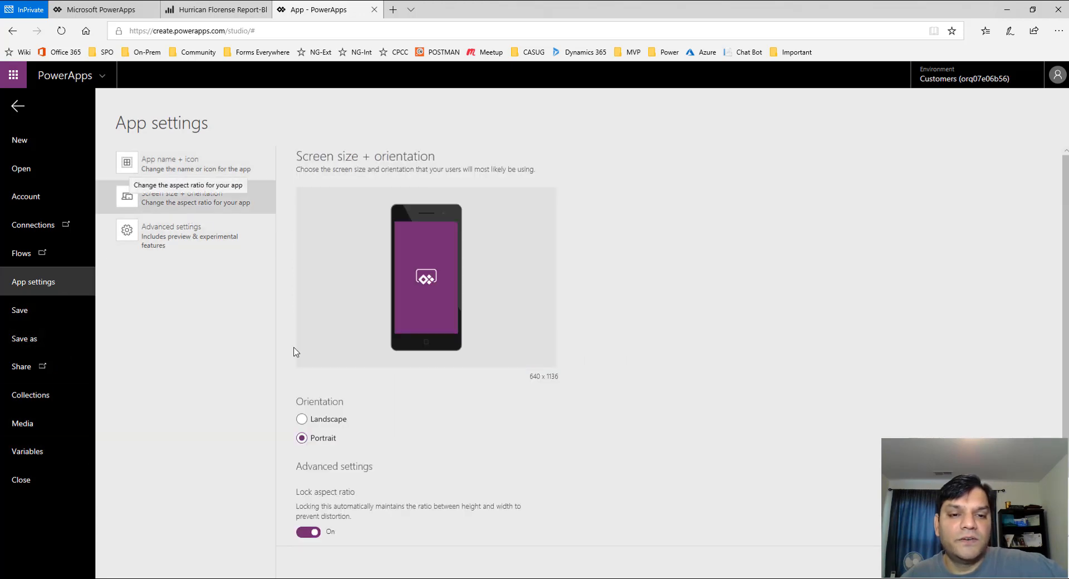
scroll(695, 486, "up", 2)
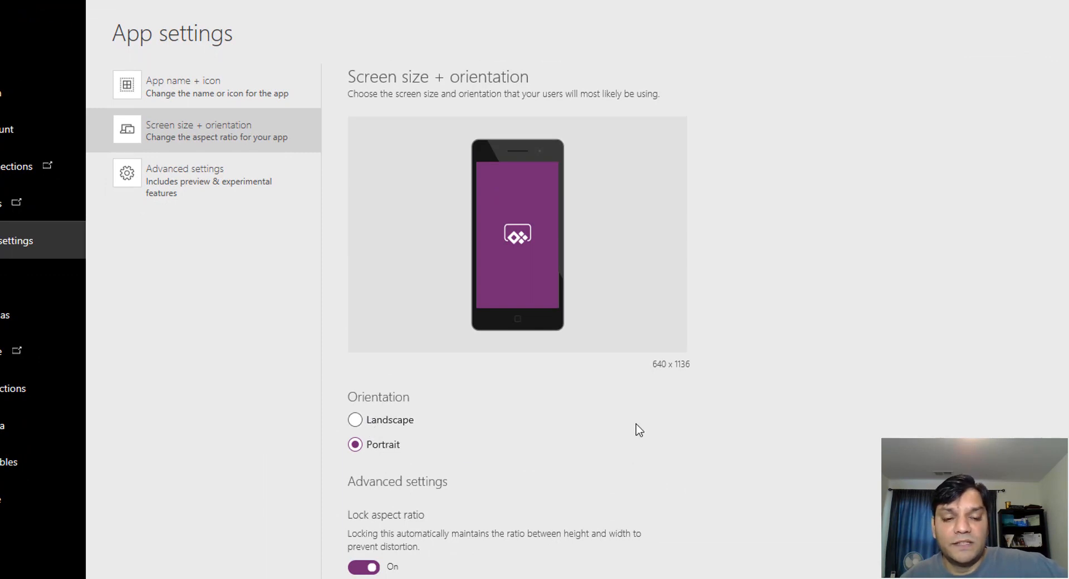
scroll(665, 460, "down", 2)
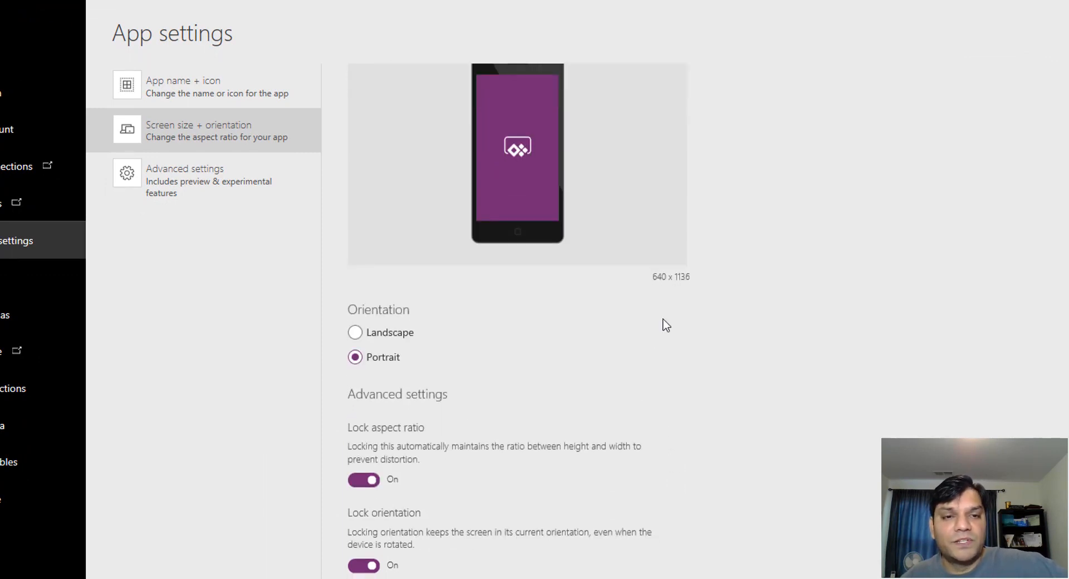
scroll(666, 325, "up", 2)
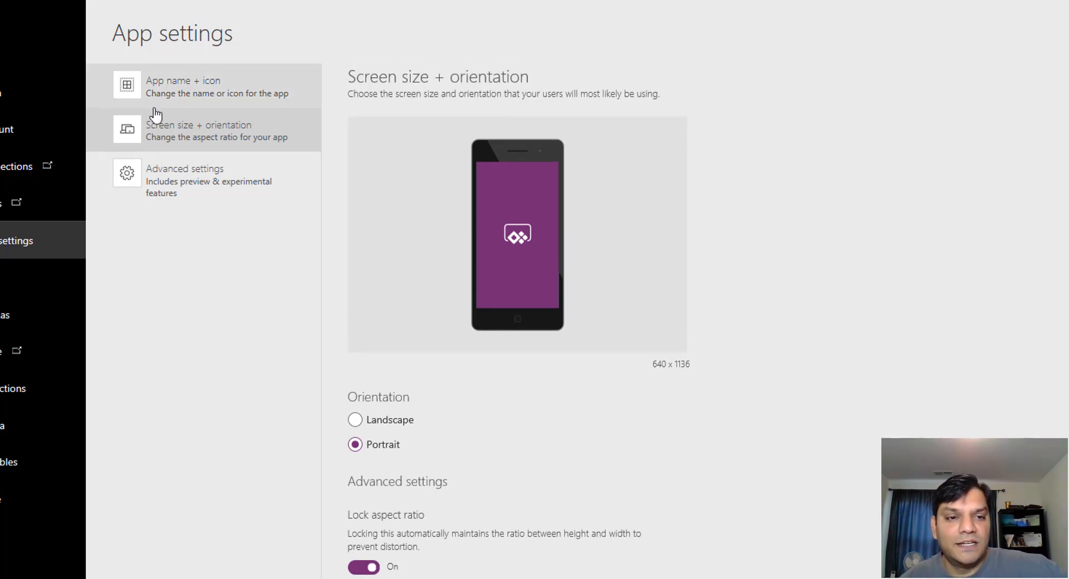
left_click(163, 190)
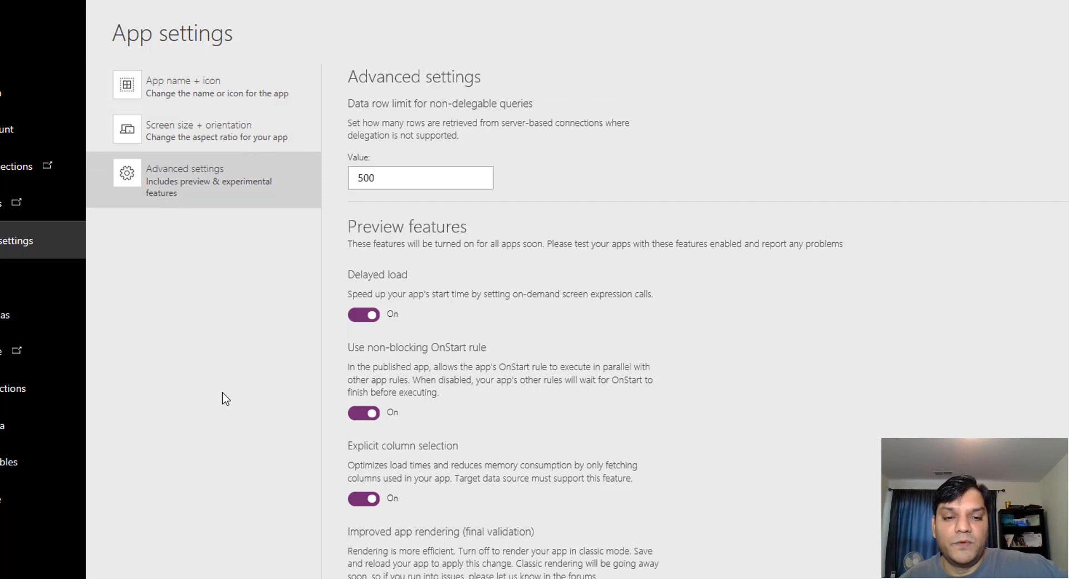
left_click(222, 133)
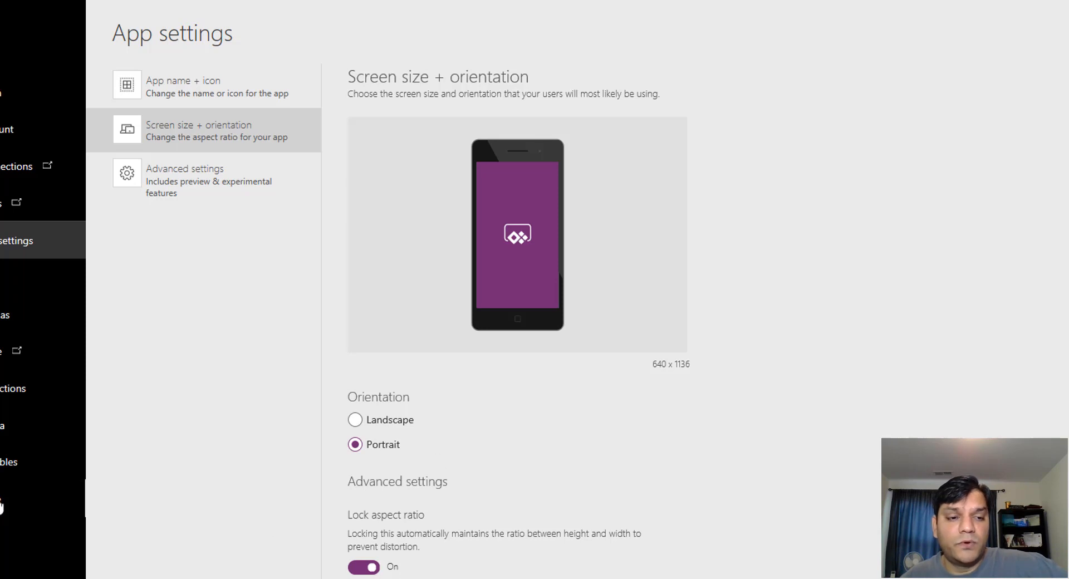
Close the phone-layout app without saving and leave PowerApps Studio, closing its browser tab
left_click(3, 504)
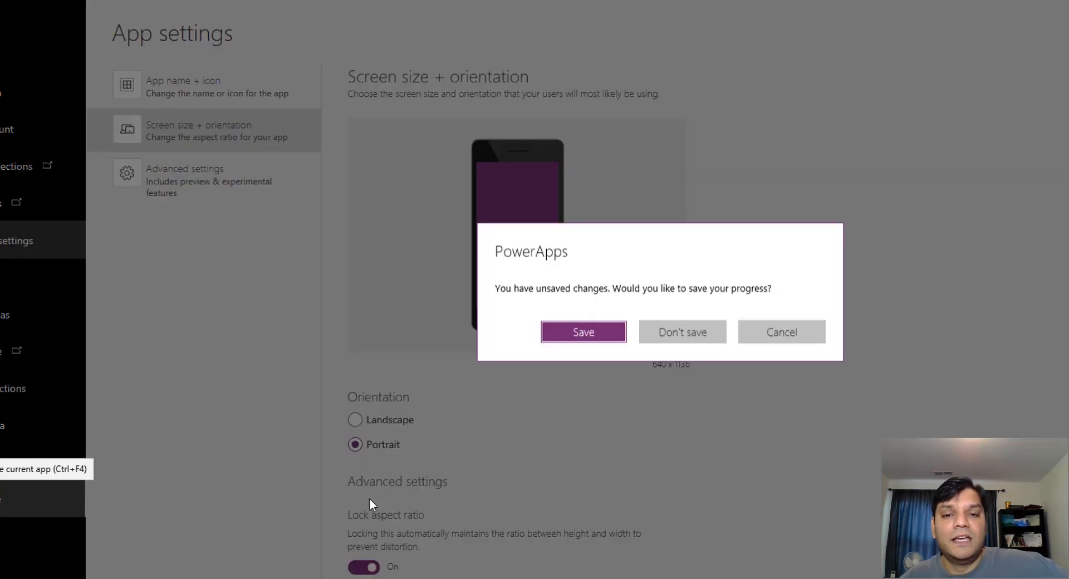
left_click(666, 340)
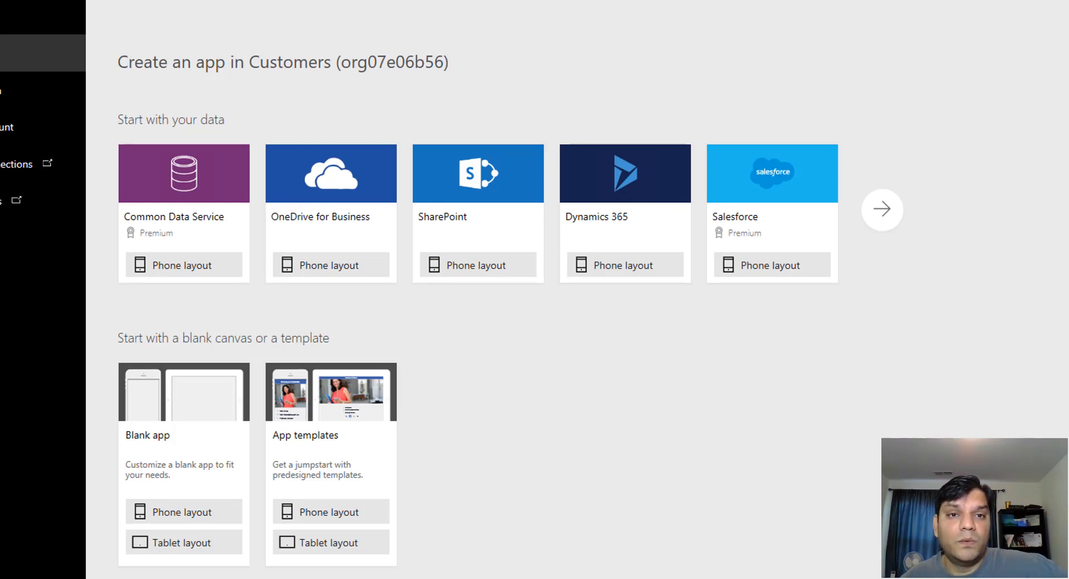
key("ctrl+w")
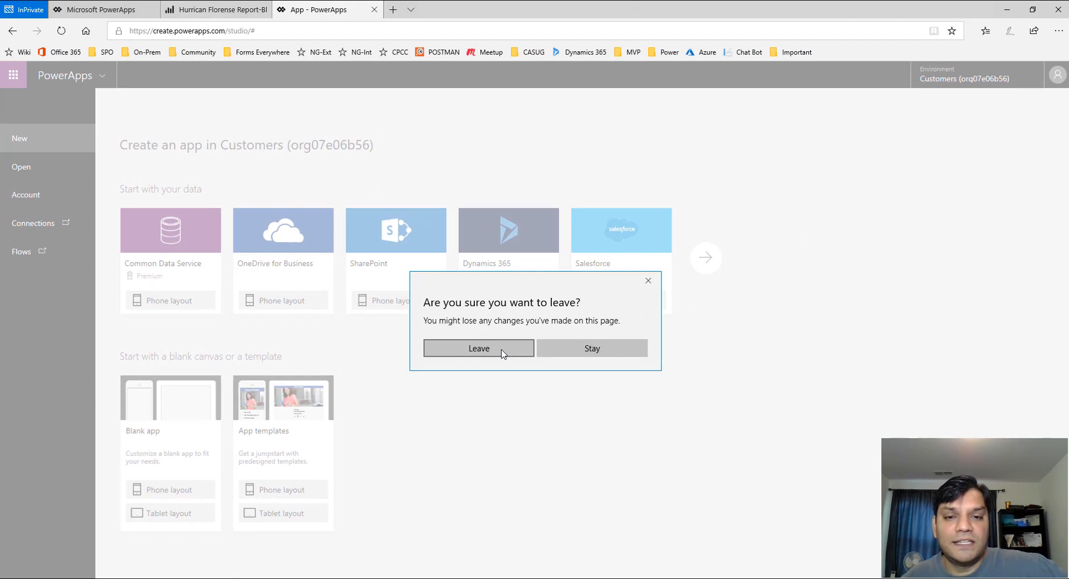
left_click(479, 348)
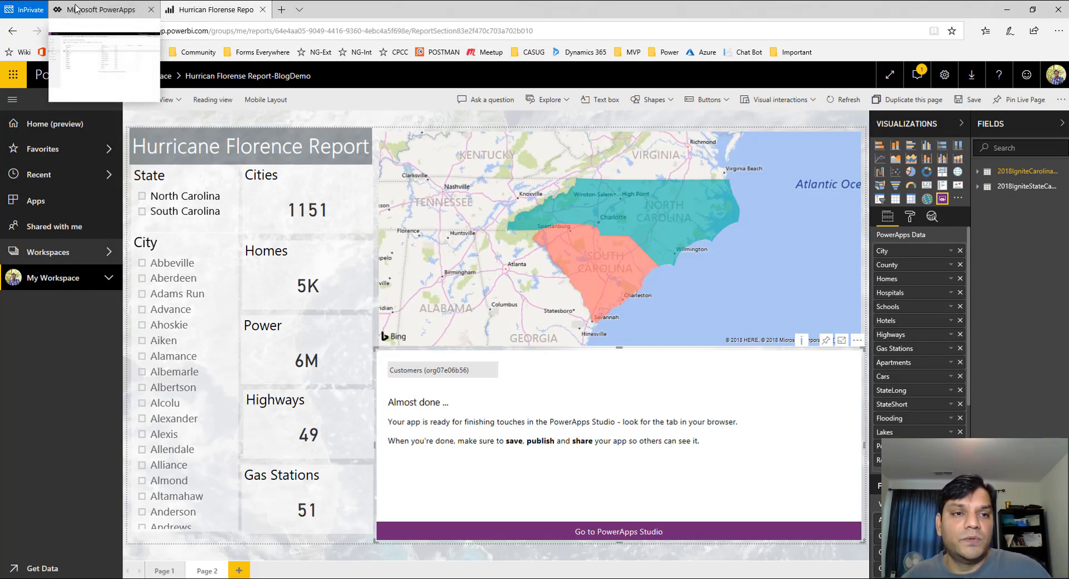
From the PowerApps portal's app list, create a blank canvas app in tablet layout and skip the welcome dialog
left_click(101, 9)
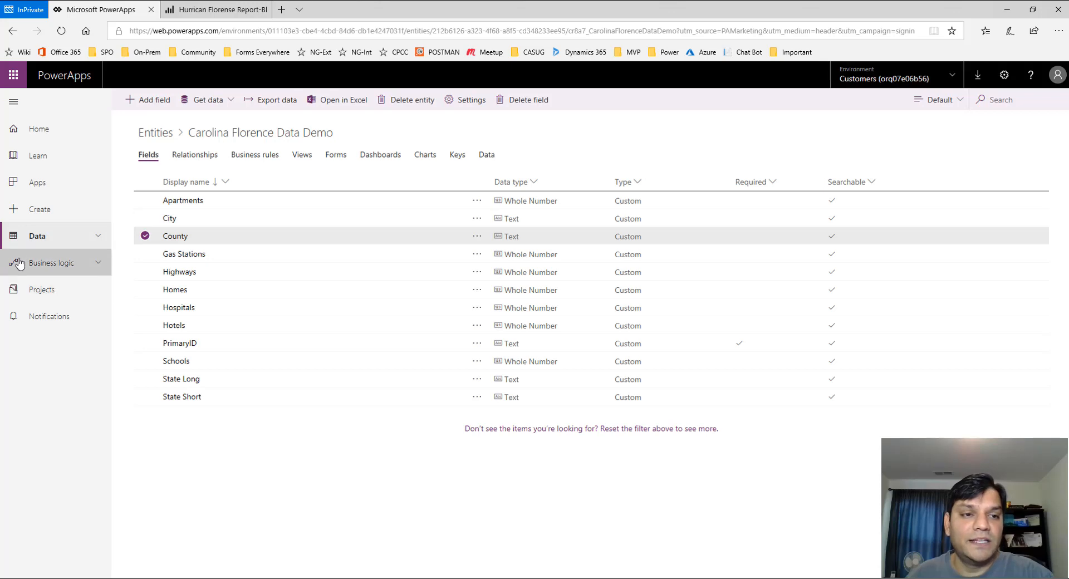
left_click(32, 218)
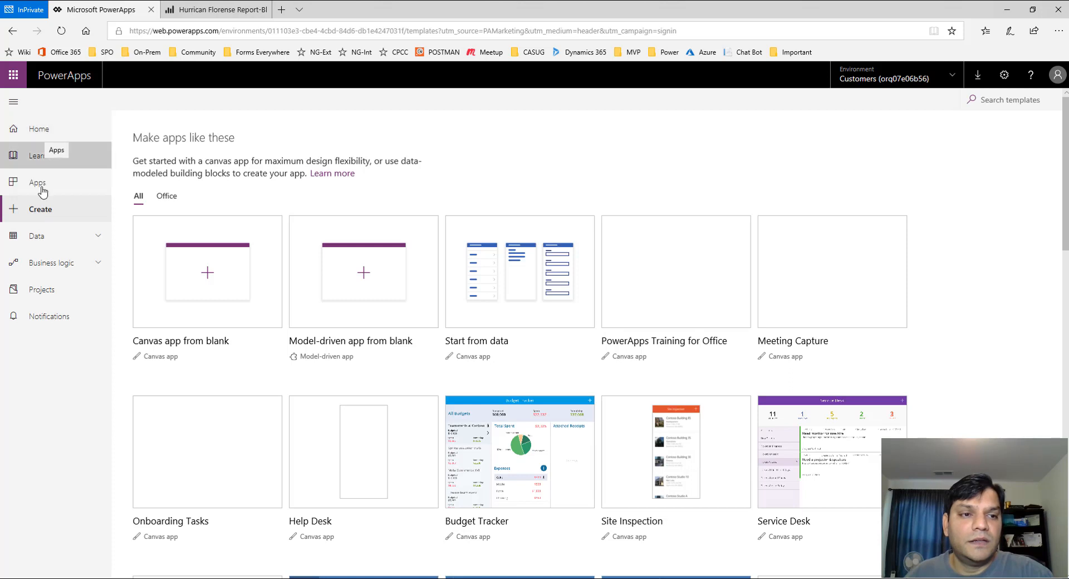
left_click(42, 191)
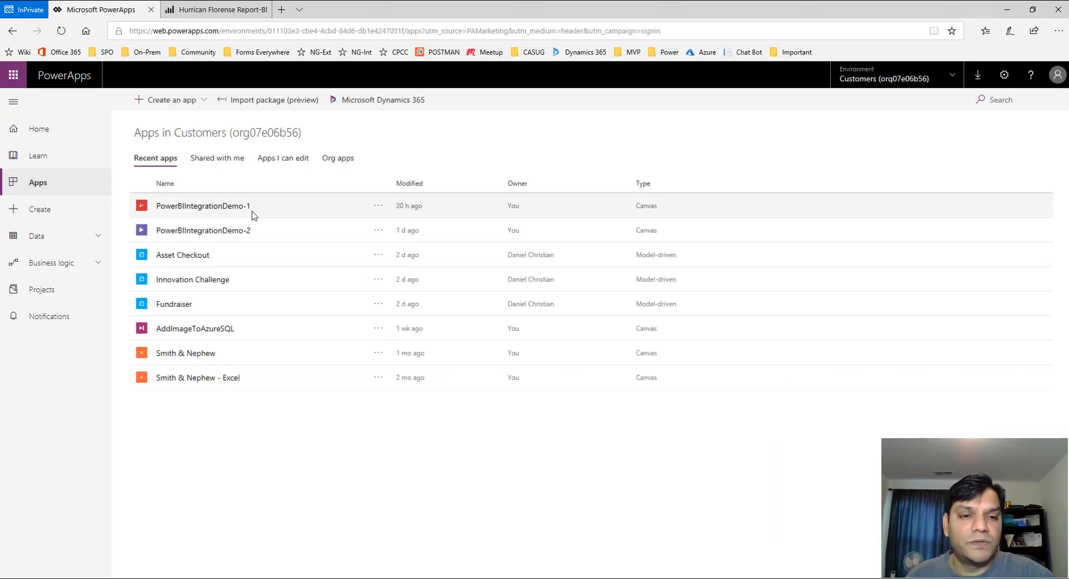
left_click(157, 100)
left_click(156, 122)
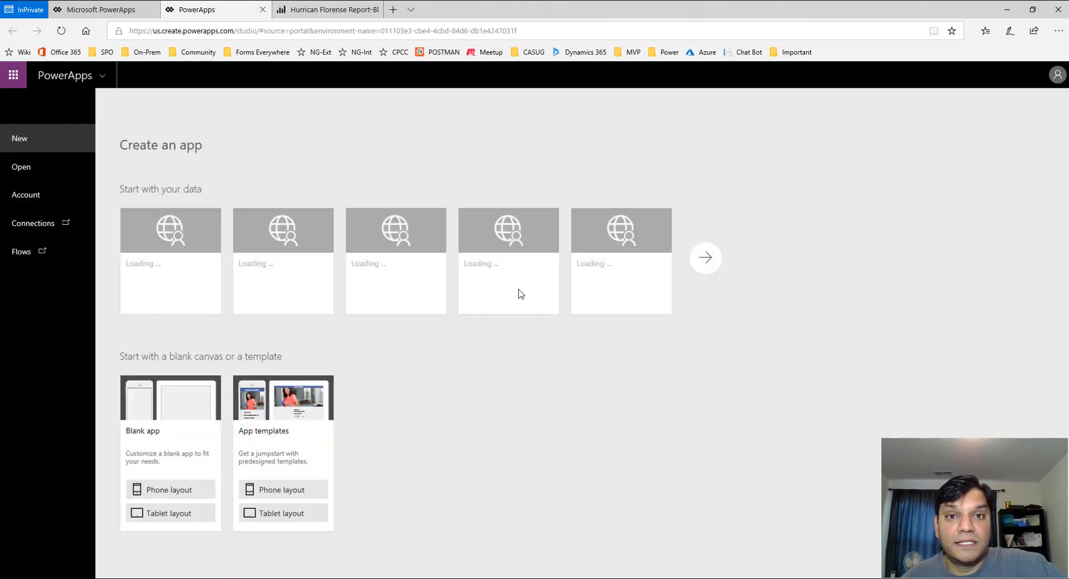
left_click(180, 520)
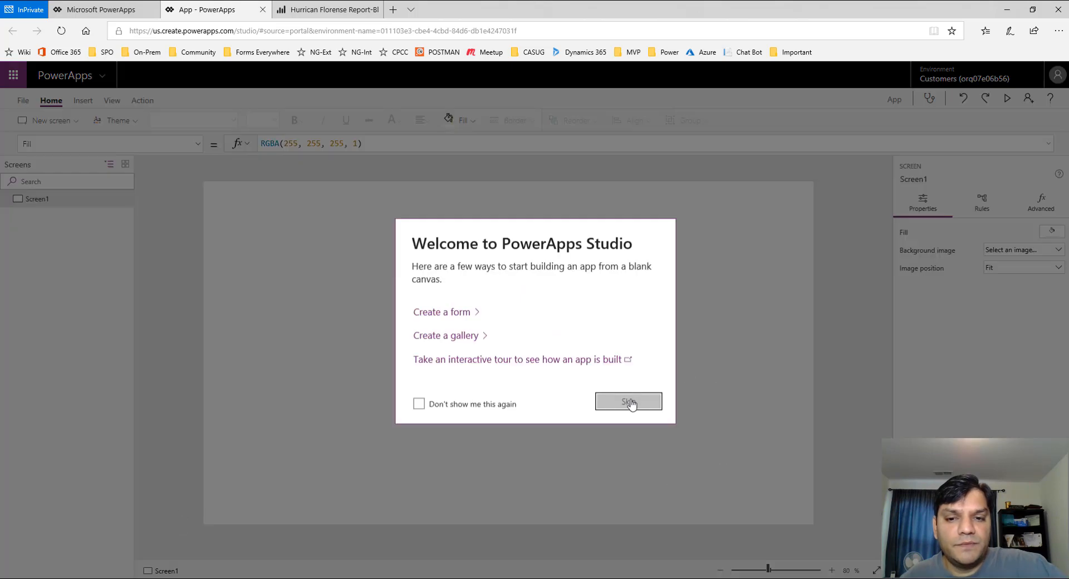
left_click(629, 403)
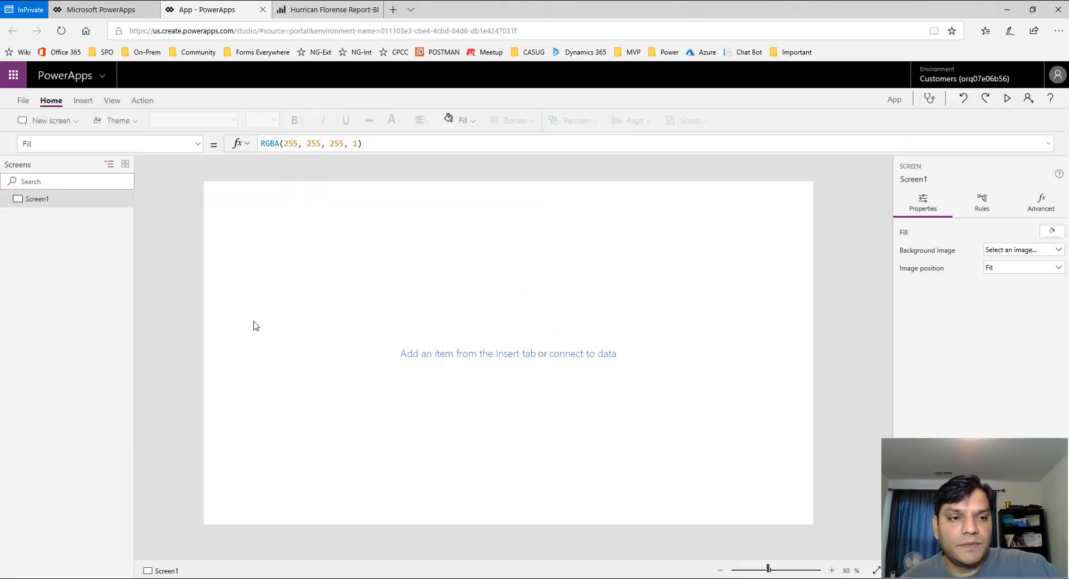
Review the screen size and orientation options in the blank app's settings
left_click(22, 101)
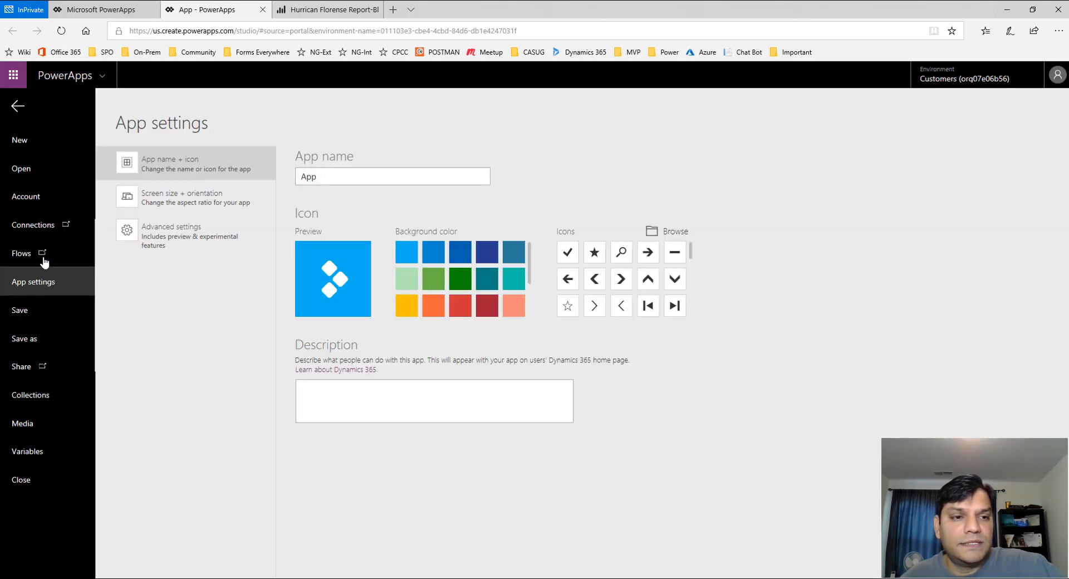
left_click(212, 202)
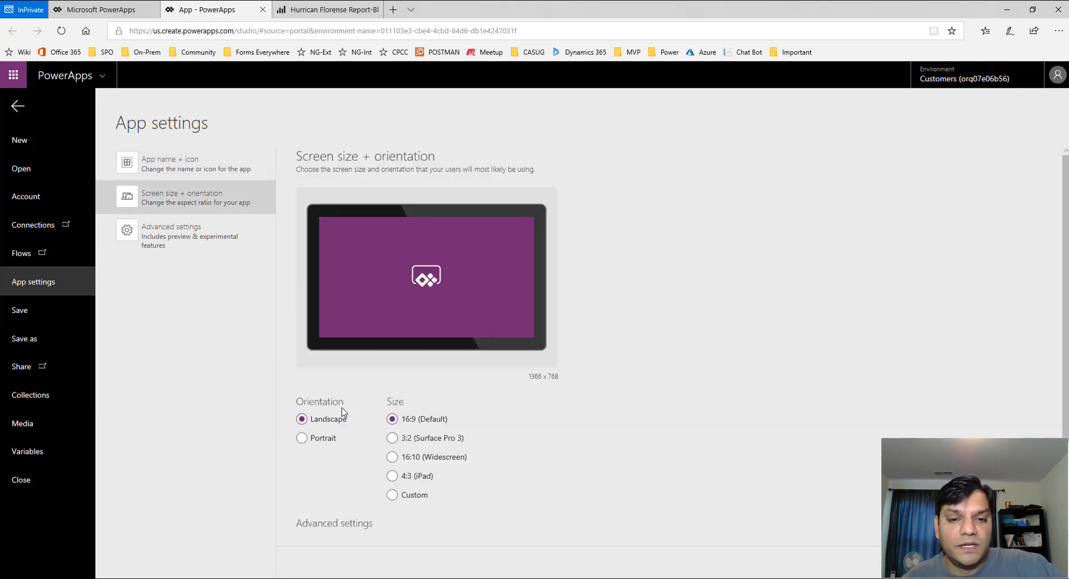
scroll(344, 413, "down", 2)
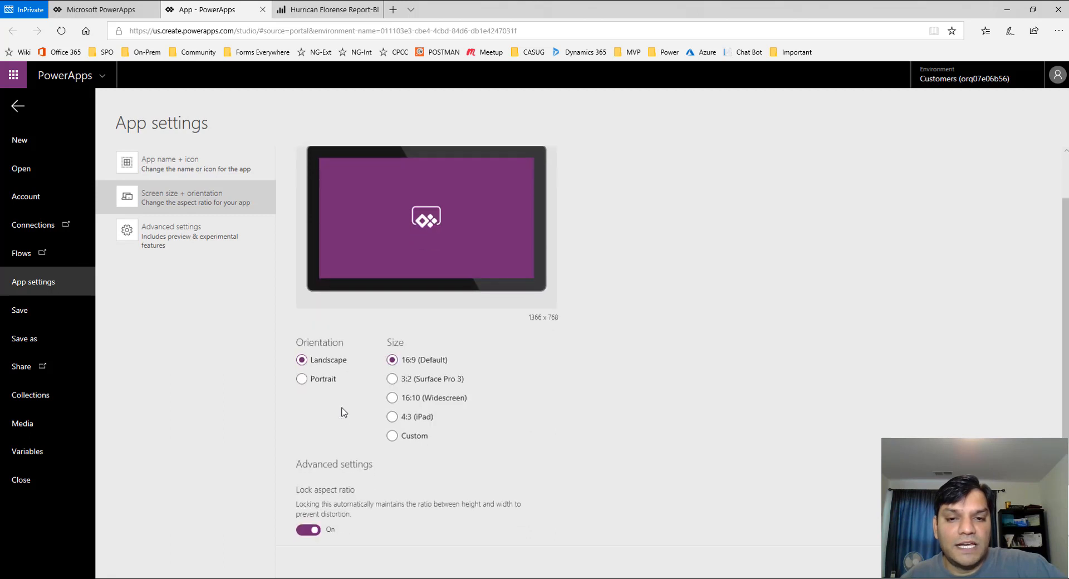
scroll(343, 413, "up", 2)
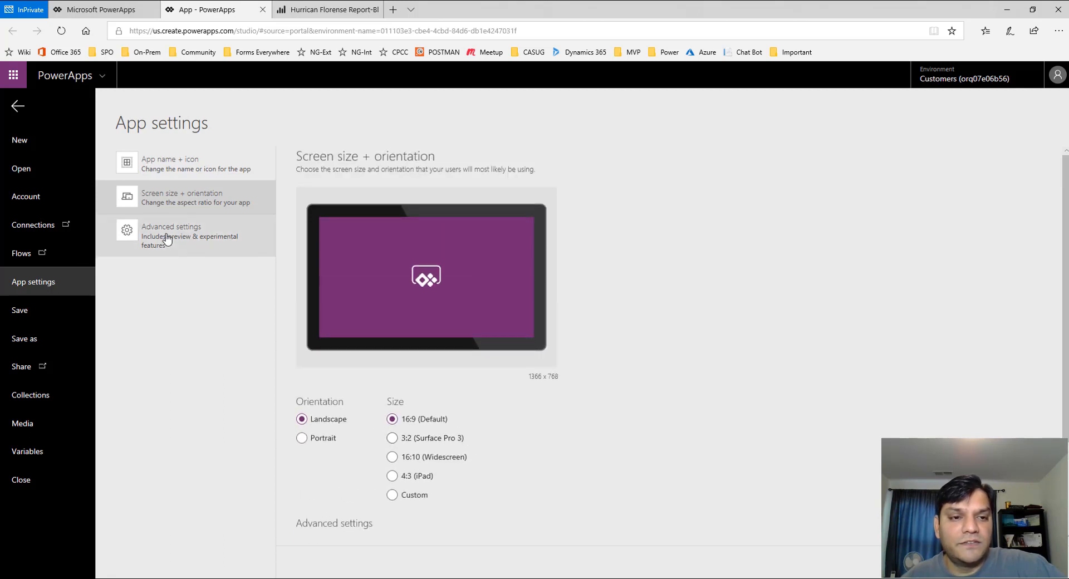
Name the app PowerBIIntegration-Demo and give it a home icon on an orange background
left_click(156, 166)
left_click(386, 173)
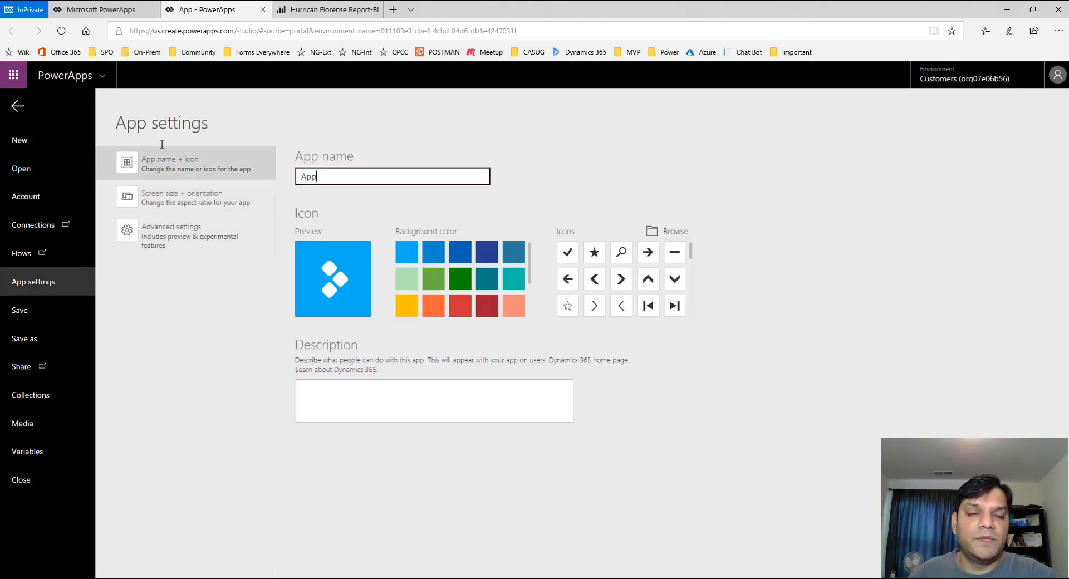
type("PowerB")
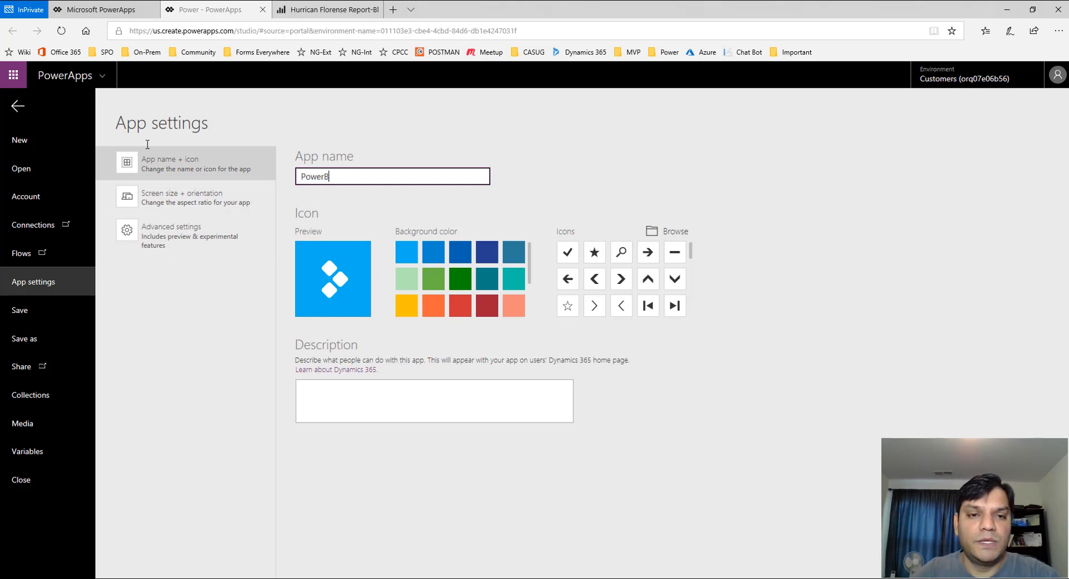
type("IIntegration-Demo")
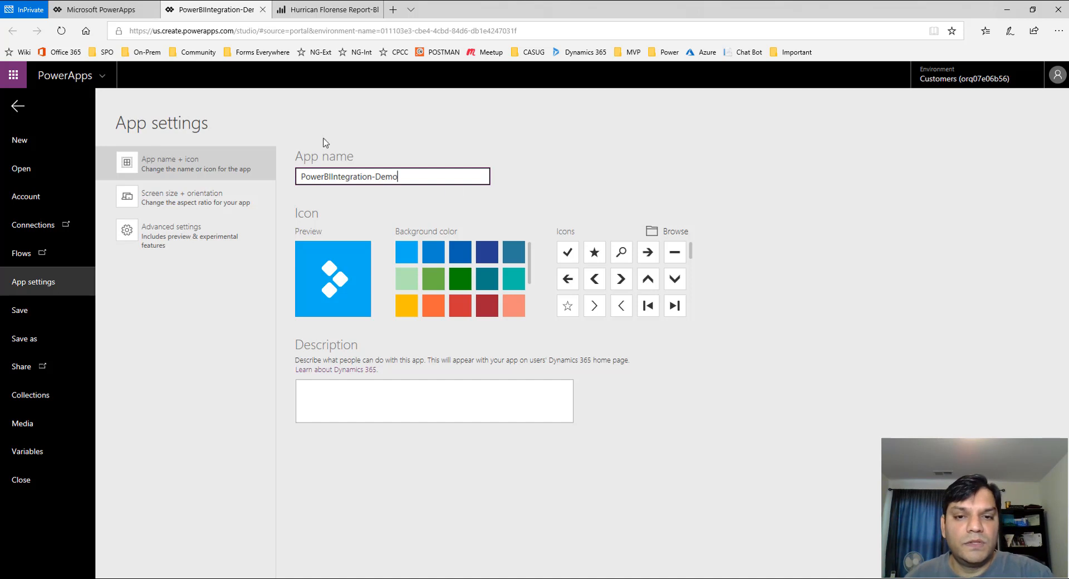
left_click(434, 305)
scroll(568, 281, "down", 1)
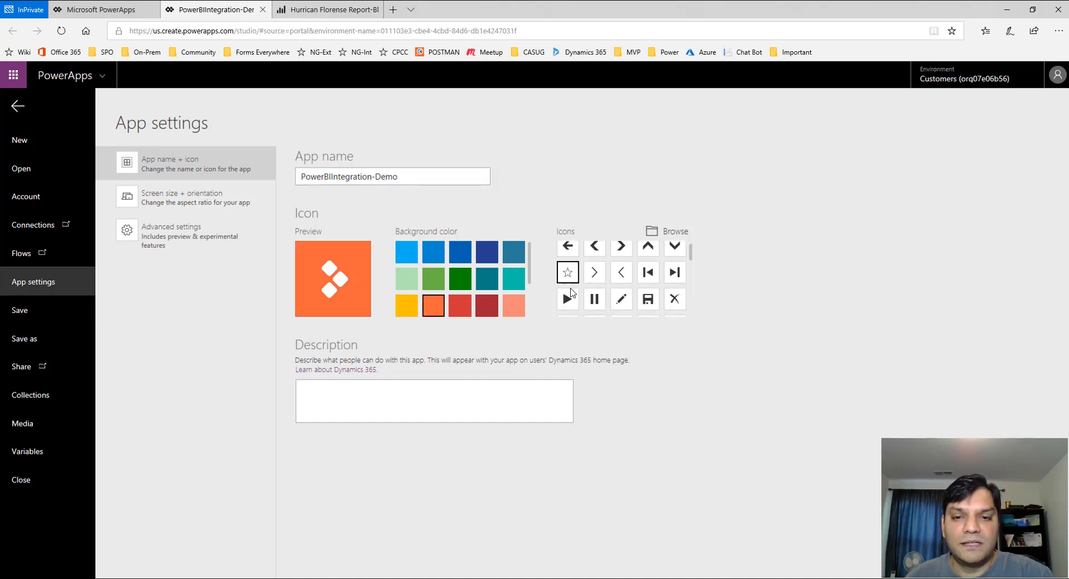
scroll(569, 281, "down", 3)
left_click(594, 274)
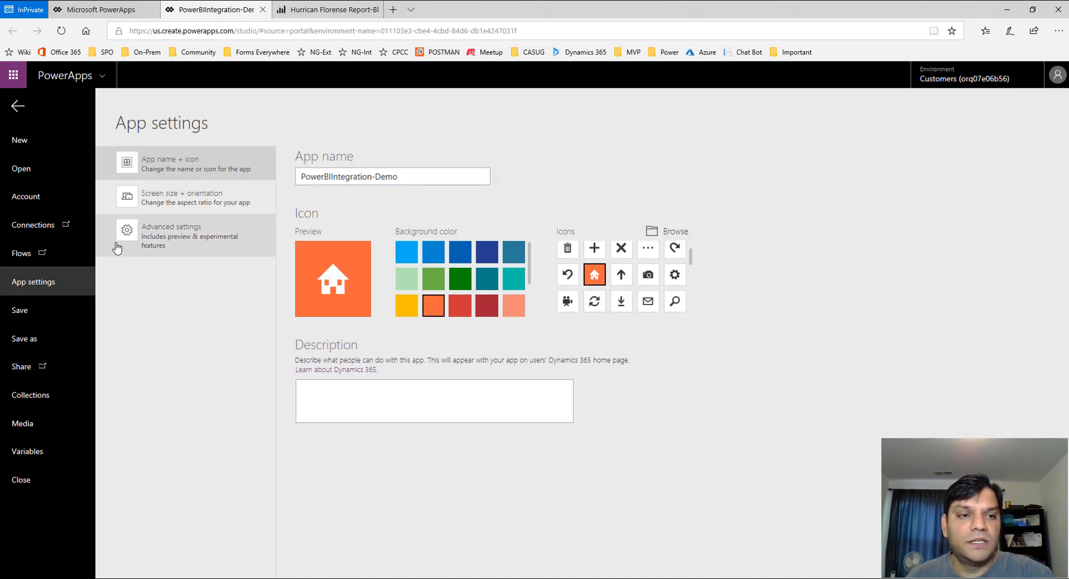
Save the PowerBIIntegration-Demo app to the cloud, close it, and leave PowerApps Studio, closing its browser tab
left_click(20, 312)
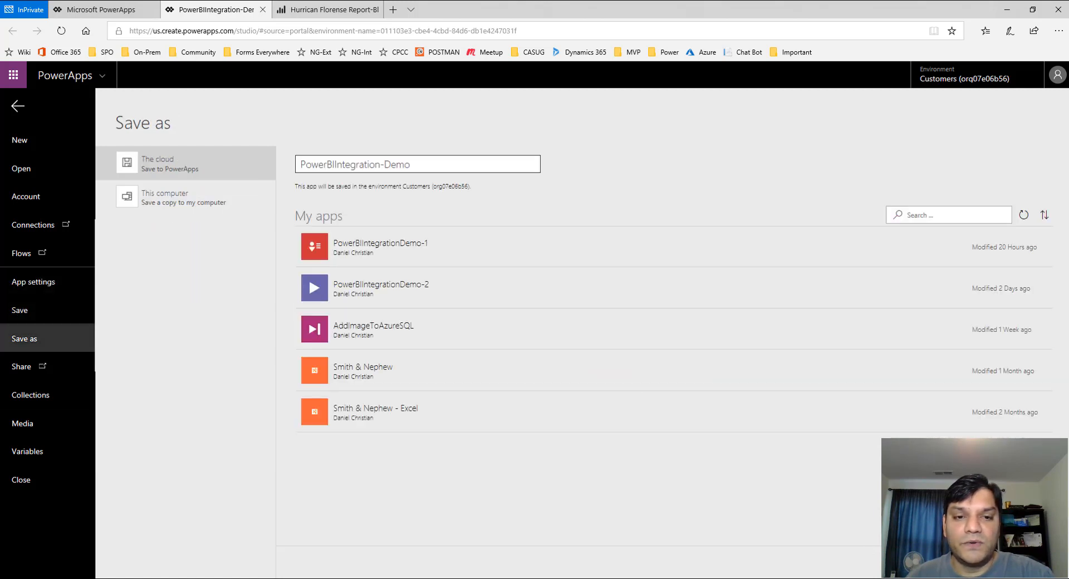
left_click(1027, 561)
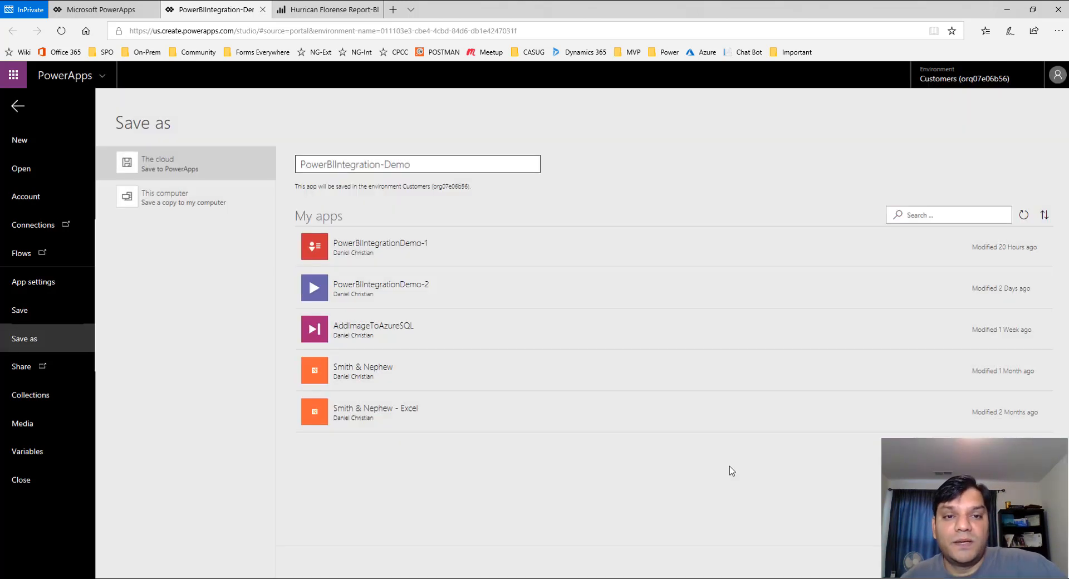
left_click(10, 484)
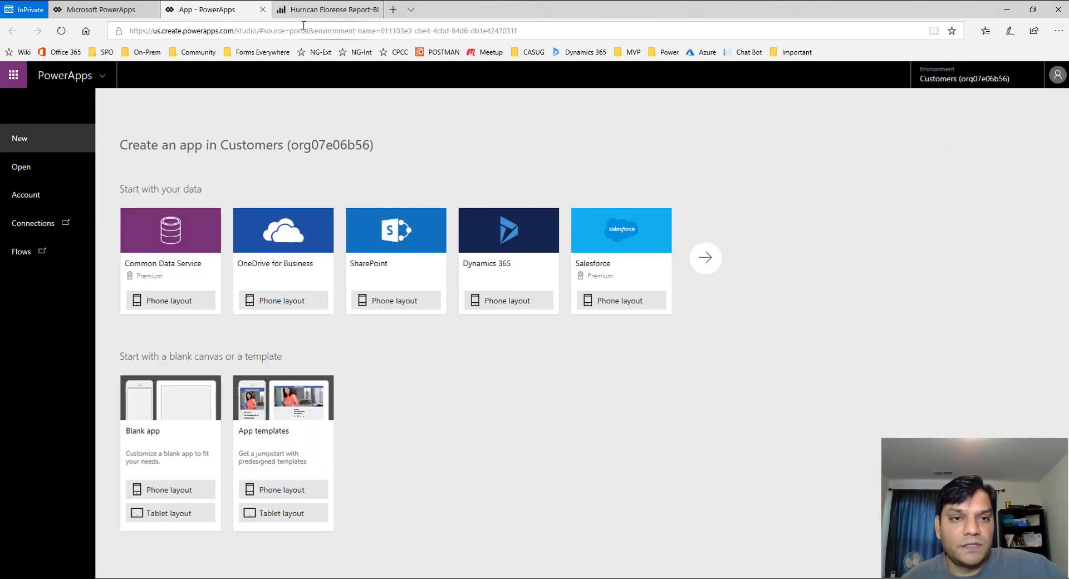
left_click(262, 9)
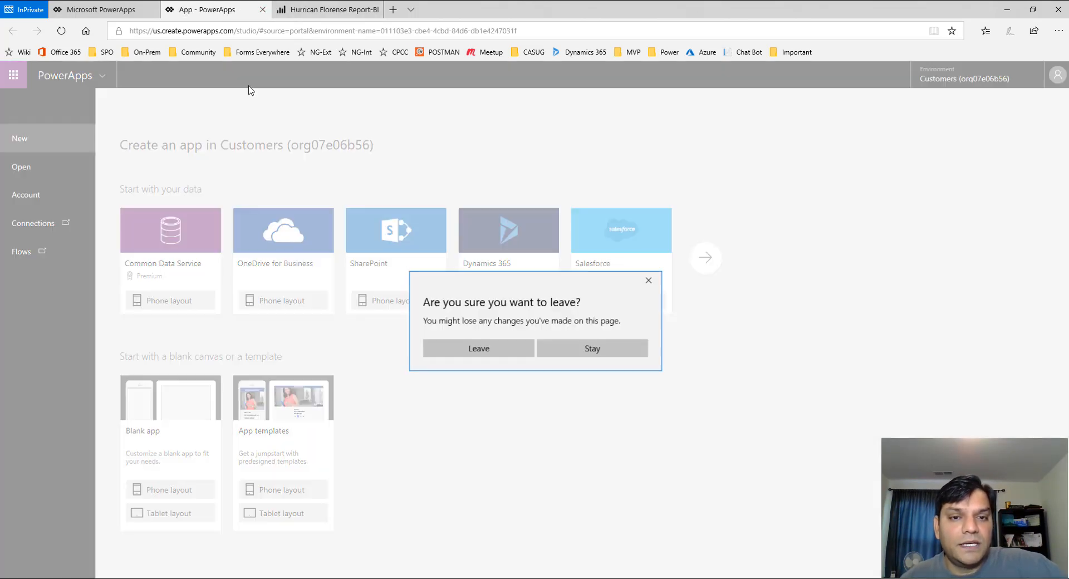
left_click(512, 350)
Discard the Power BI report's unsaved changes and reopen Hurrican Florense Report-BlogDemo from My Workspace for editing
left_click(225, 7)
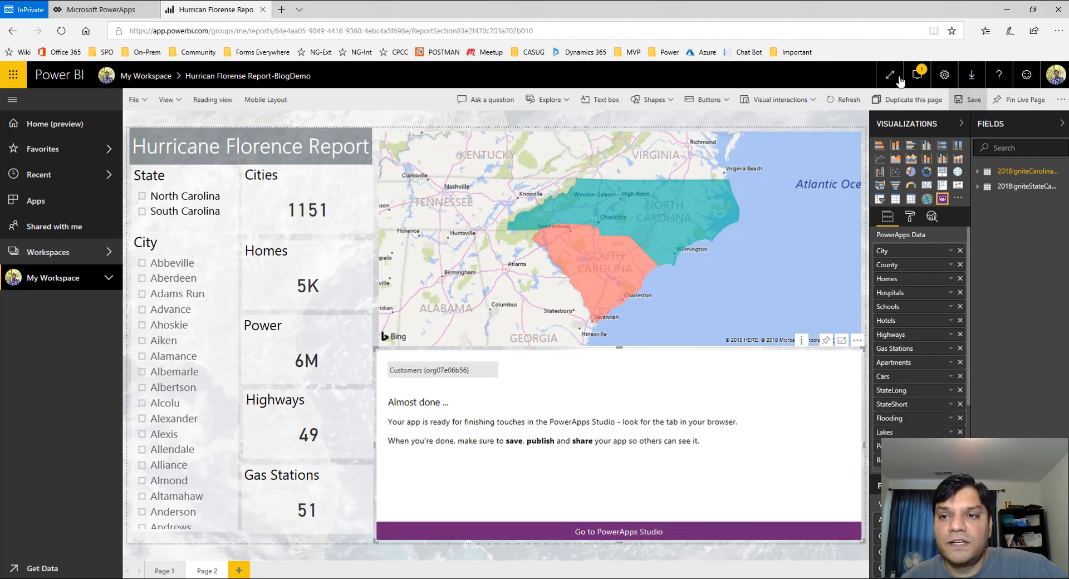
left_click(145, 80)
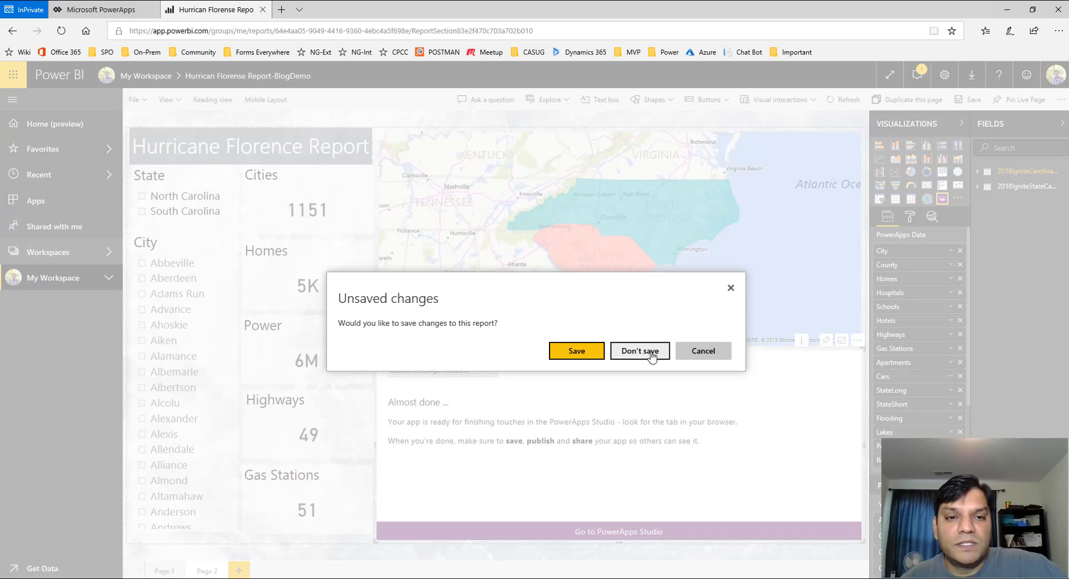
left_click(640, 351)
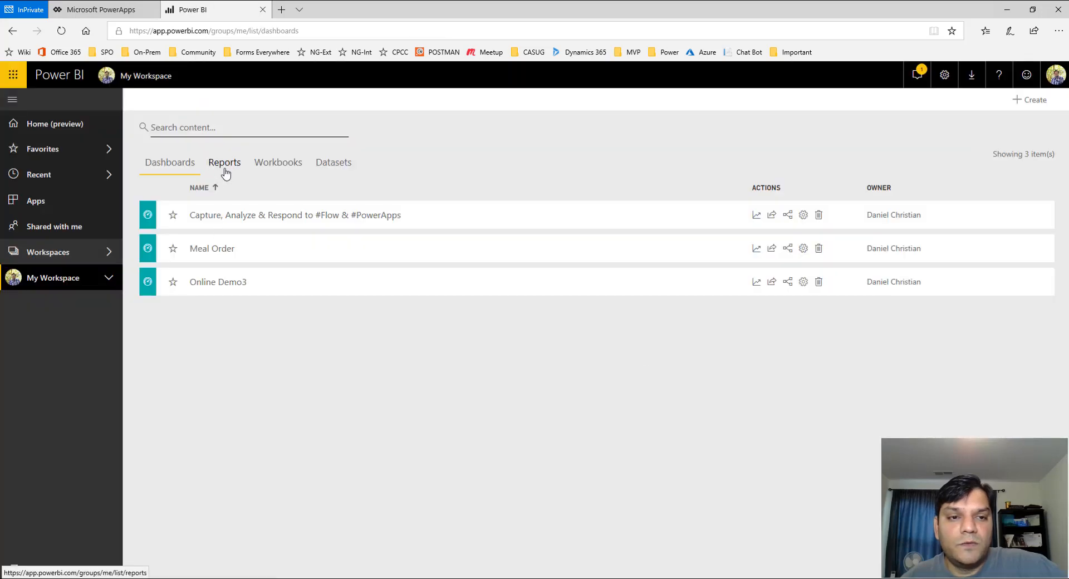
left_click(226, 173)
scroll(312, 378, "down", 3)
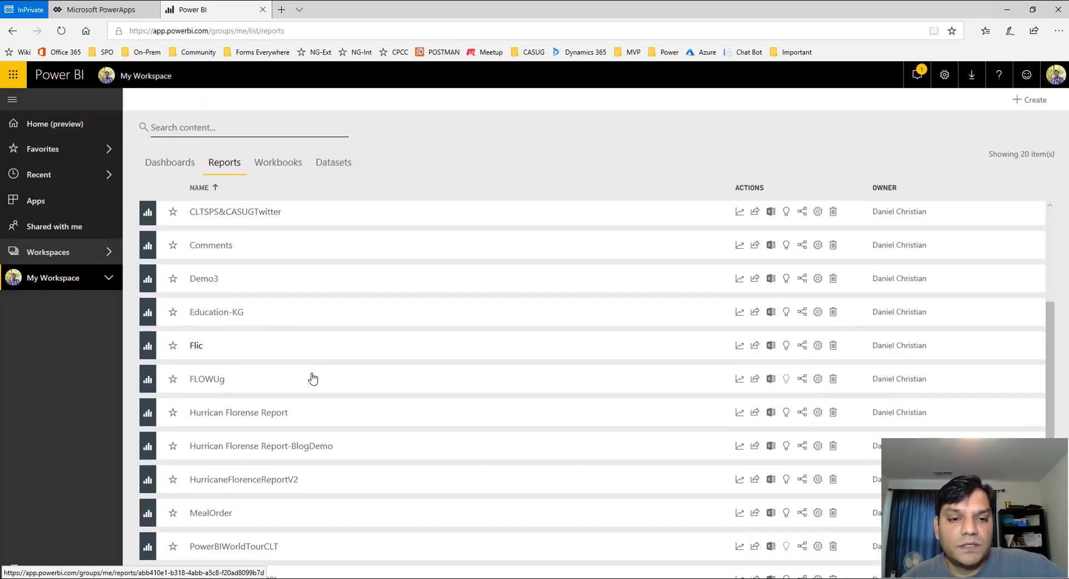
left_click(304, 450)
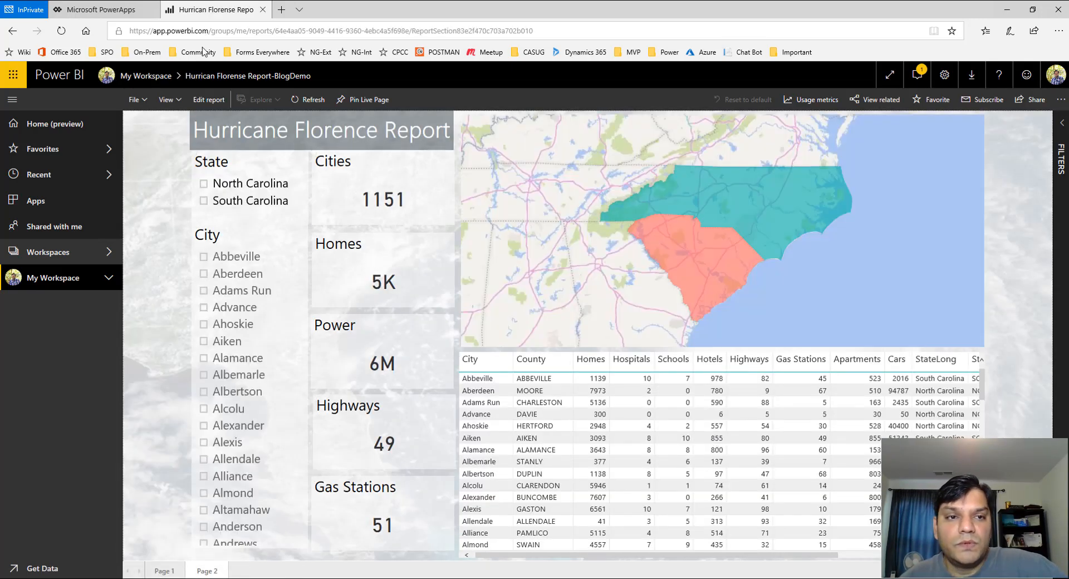
left_click(209, 100)
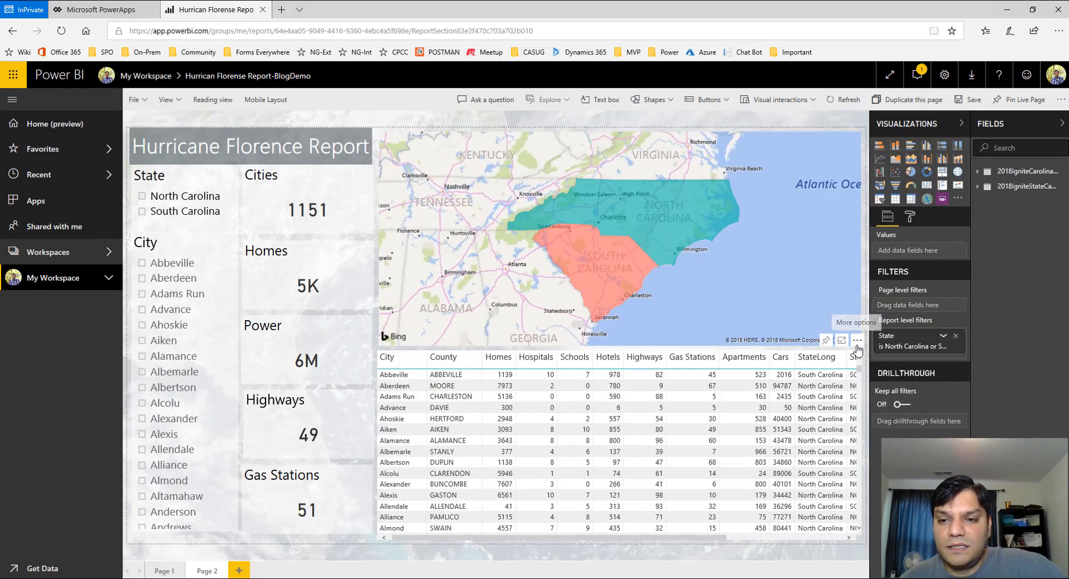
Convert the city data table below the map into a PowerApps visual
left_click(858, 346)
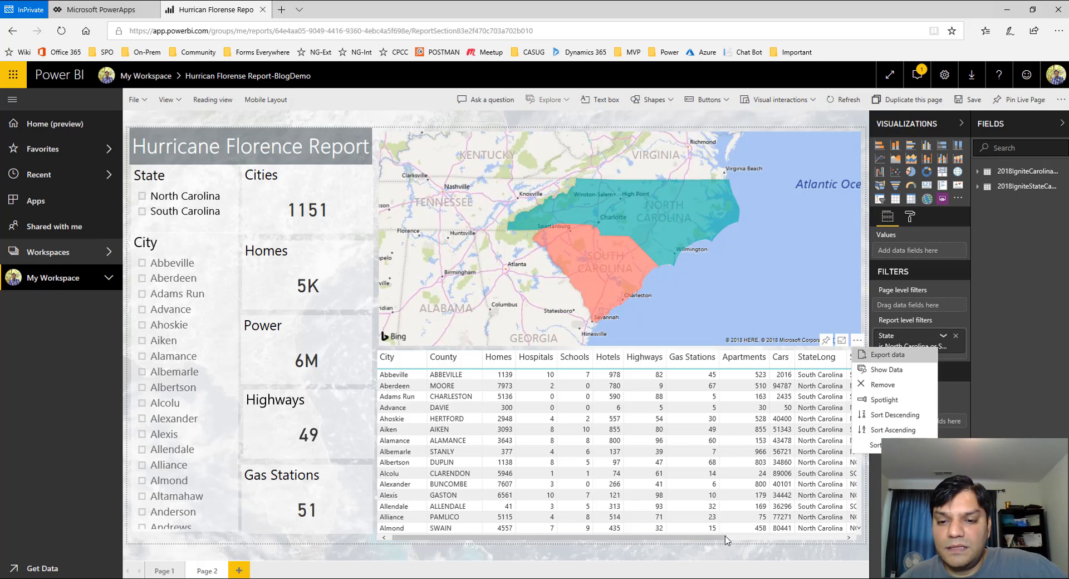
left_click(950, 218)
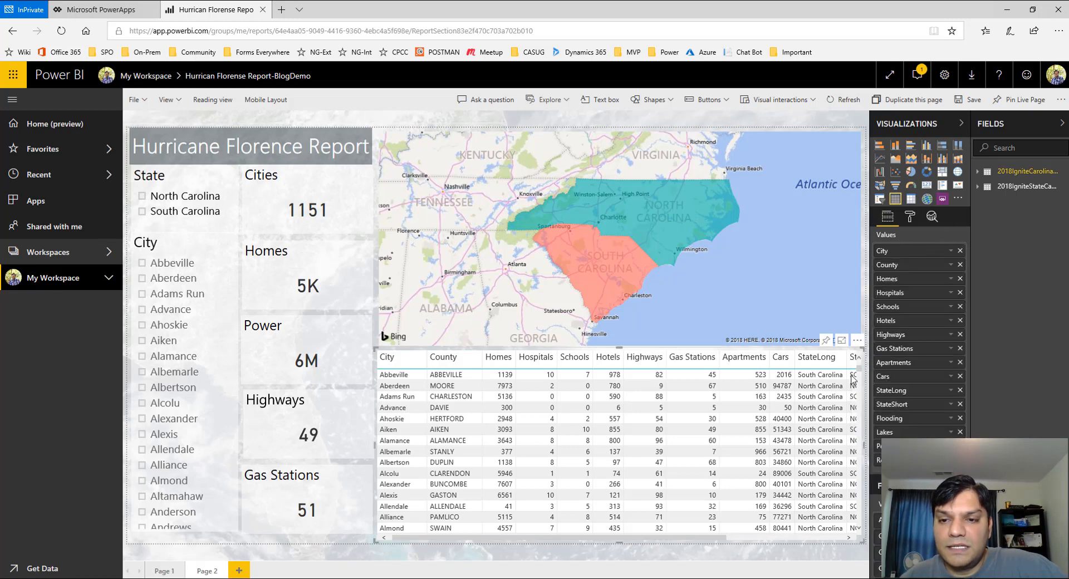
left_click(942, 200)
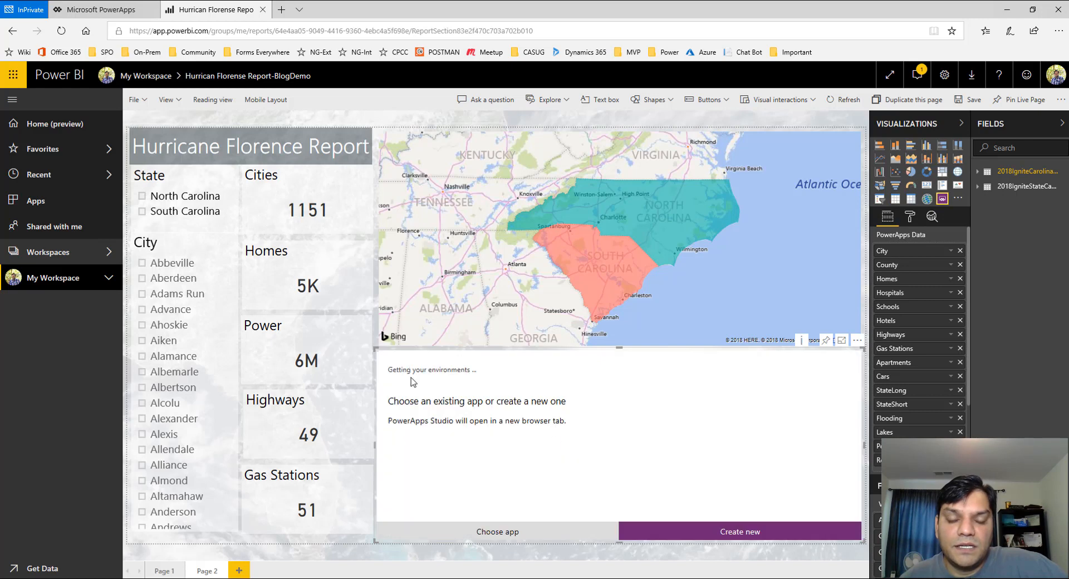
Add the existing PowerBIIntegration-Demo app from the Customers environment to the PowerApps visual
left_click(418, 379)
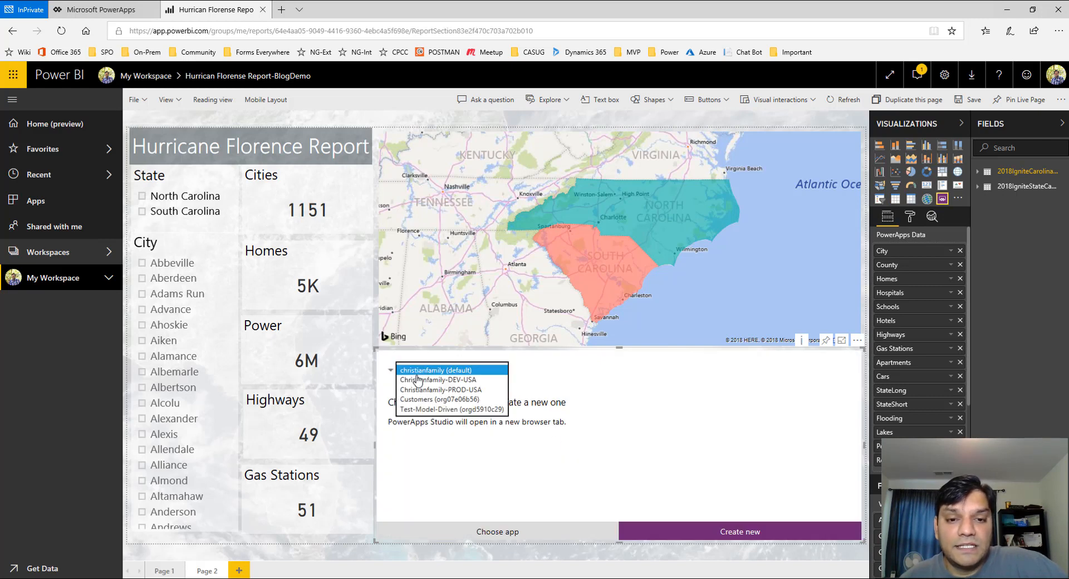
left_click(418, 408)
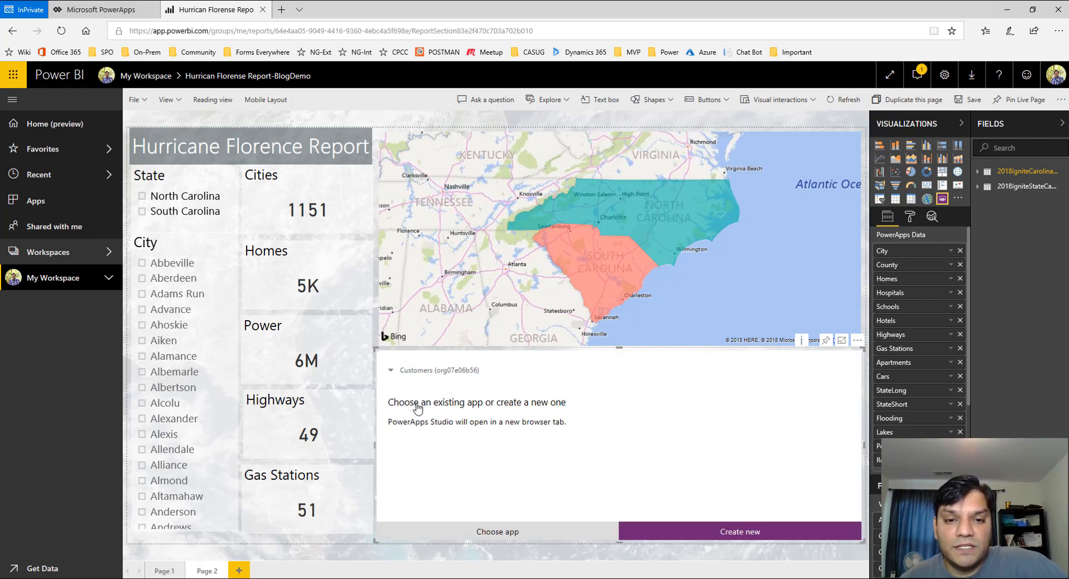
left_click(496, 534)
scroll(513, 448, "down", 2)
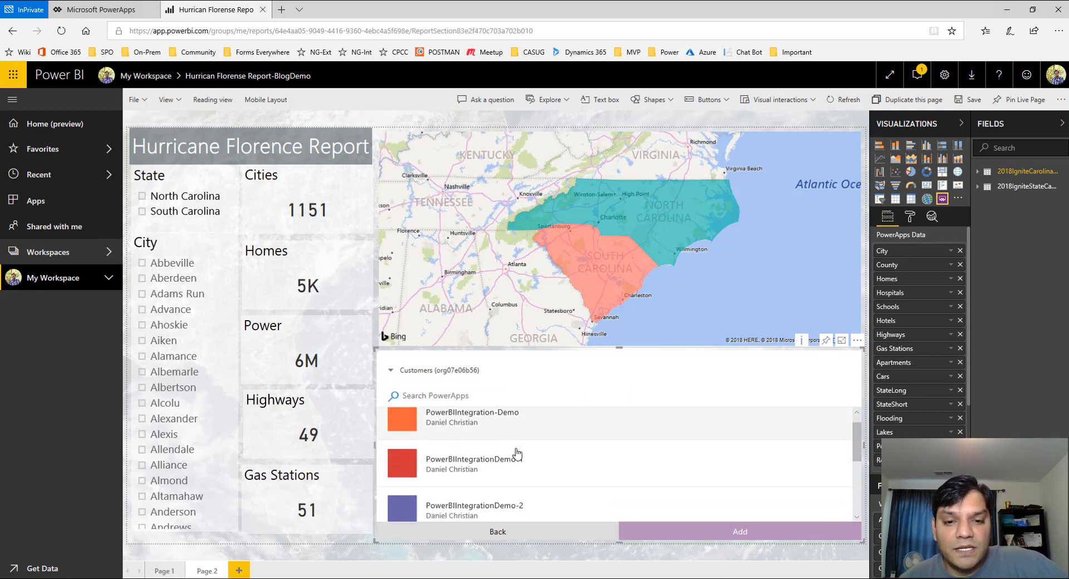
scroll(517, 452, "up", 2)
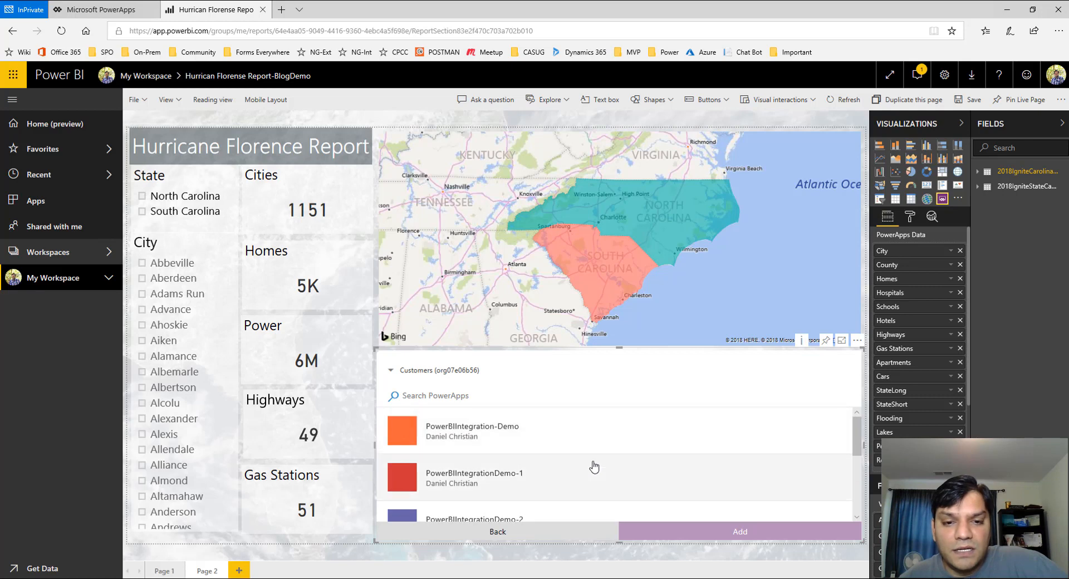
scroll(594, 466, "down", 3)
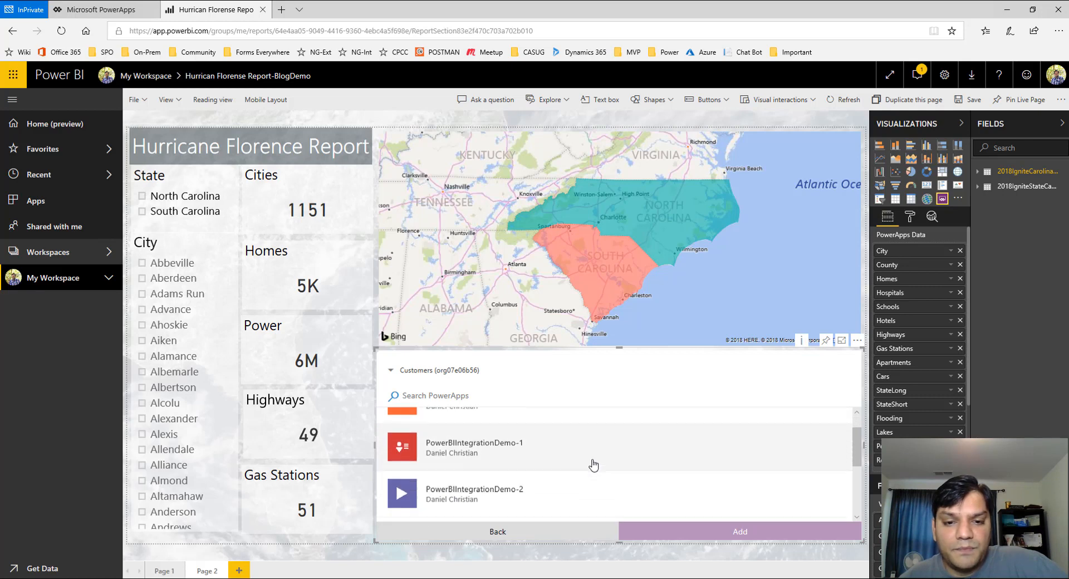
scroll(594, 465, "up", 3)
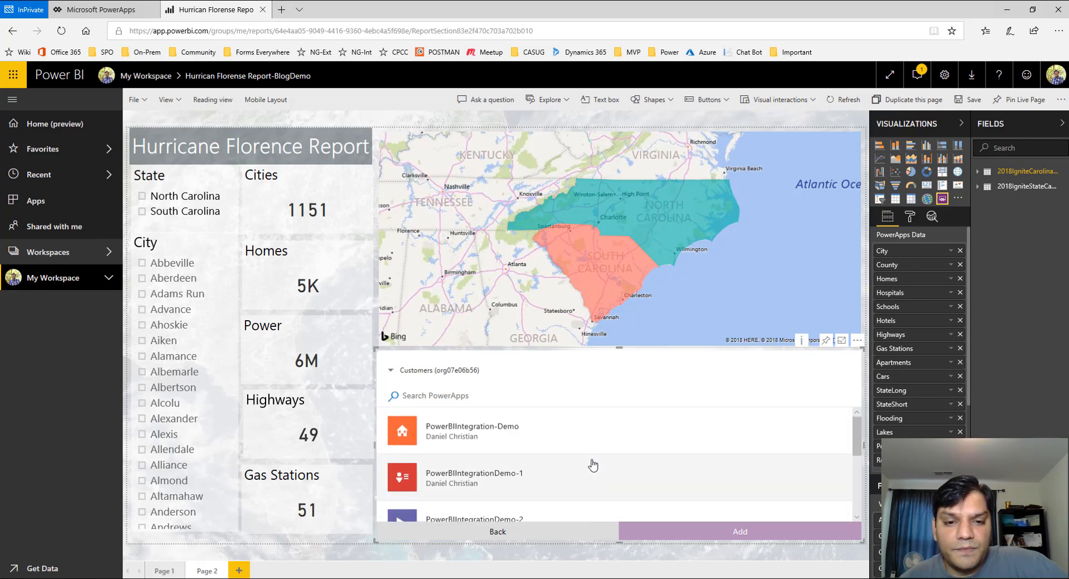
left_click(503, 436)
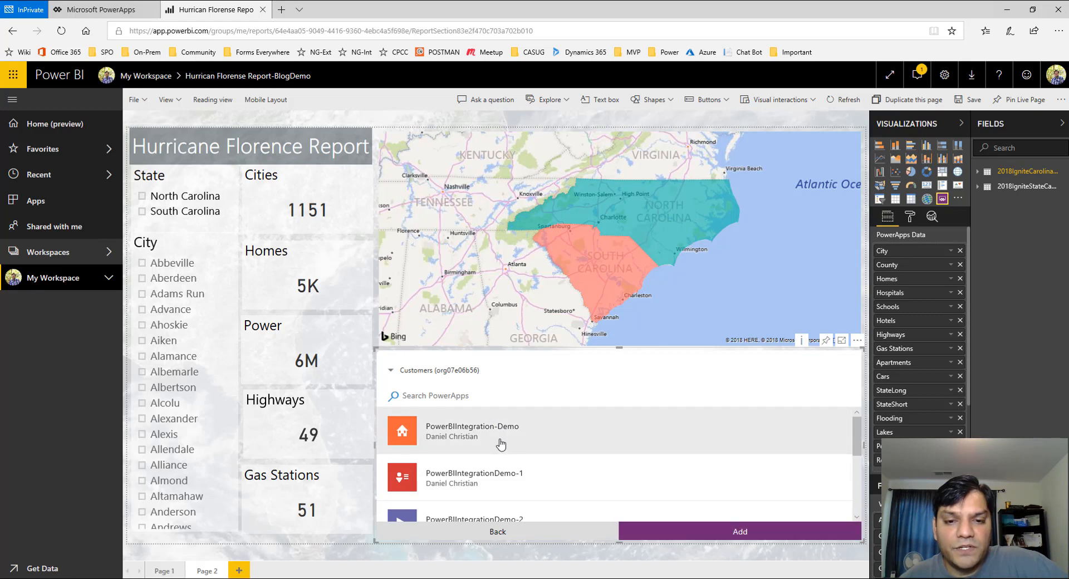
left_click(101, 10)
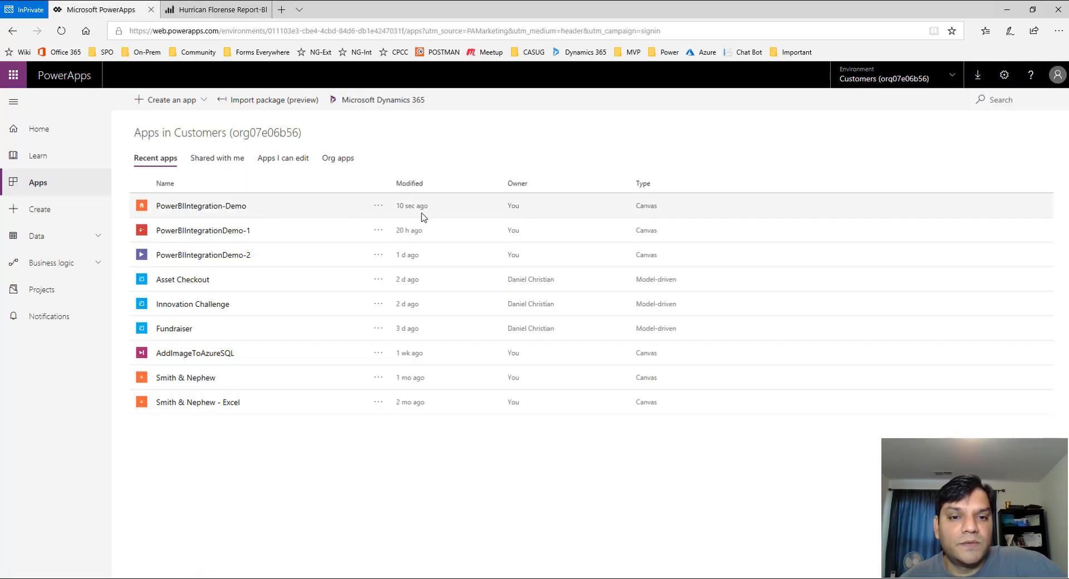
left_click(217, 10)
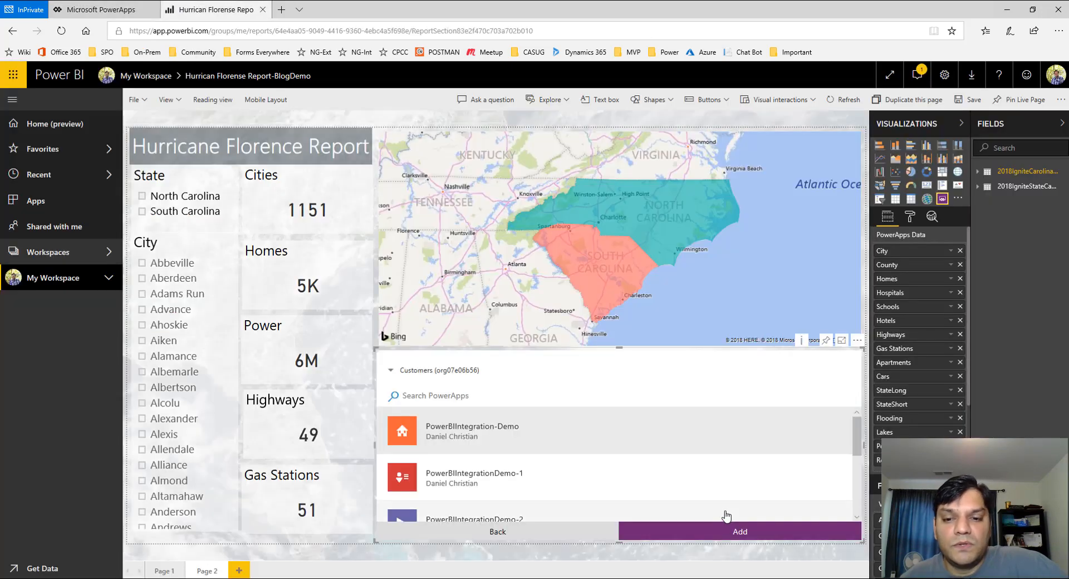
left_click(726, 533)
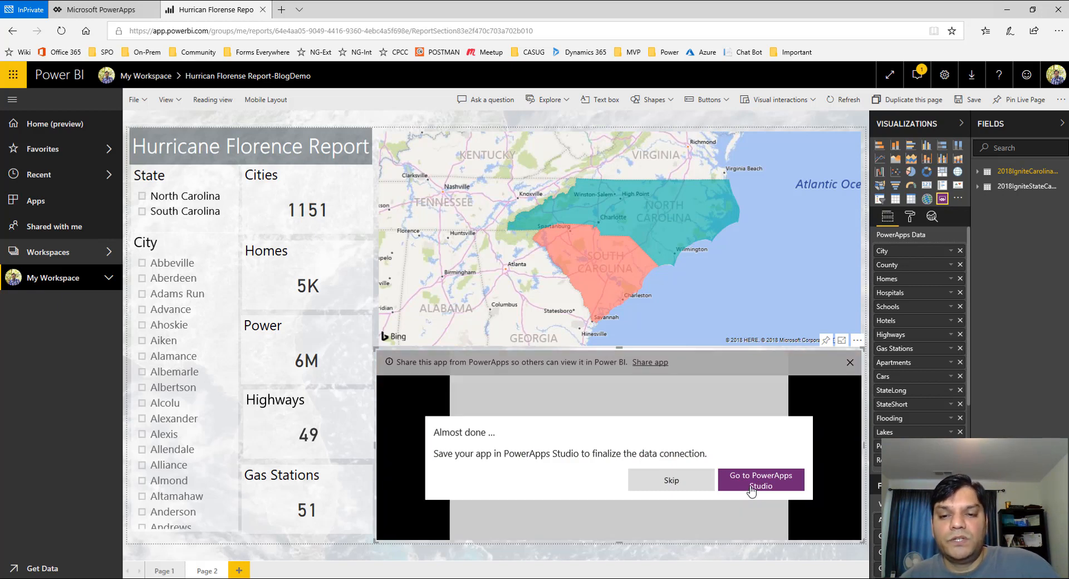
Open the embedded app in PowerApps Studio from the visual and skip the welcome dialog
left_click(751, 484)
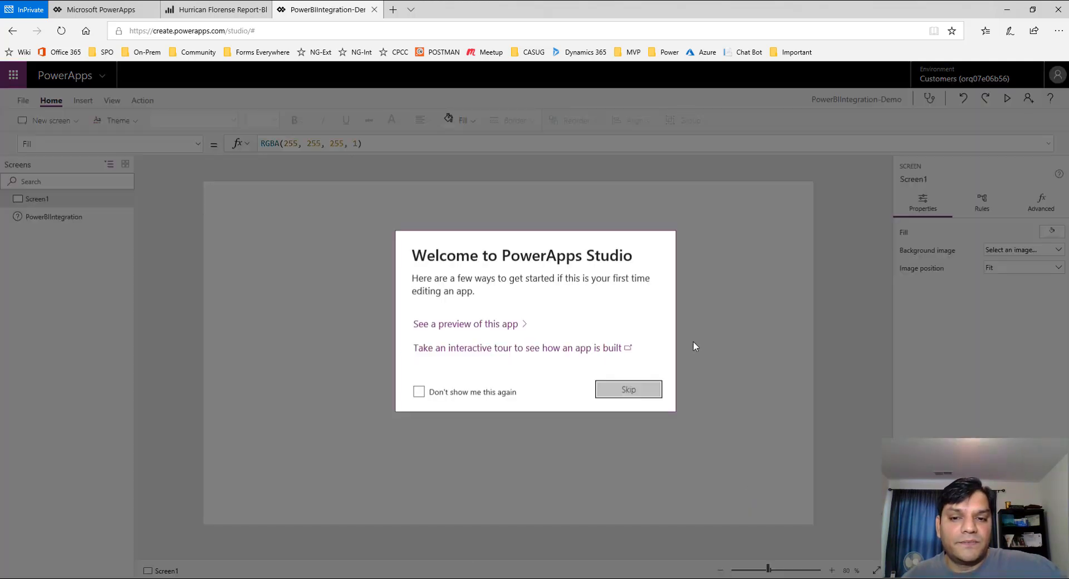
left_click(628, 390)
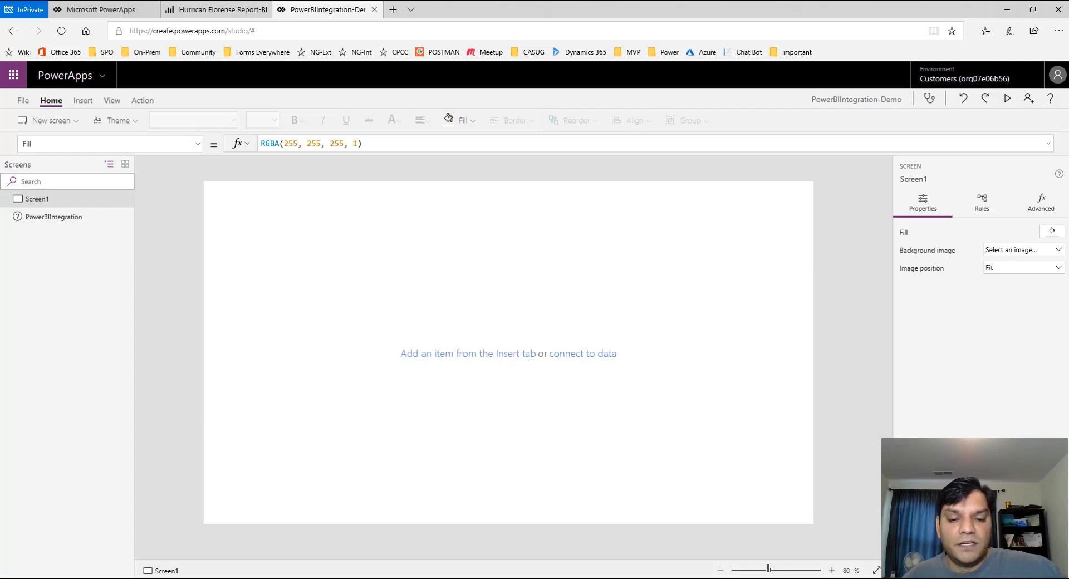
mouse_move(534, 578)
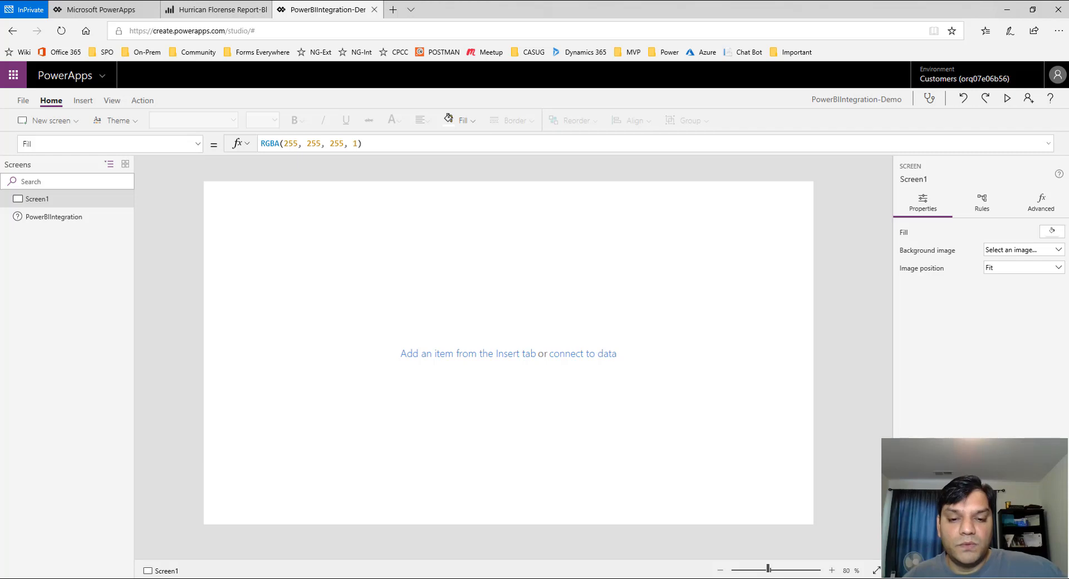
left_click(535, 578)
left_click(585, 440)
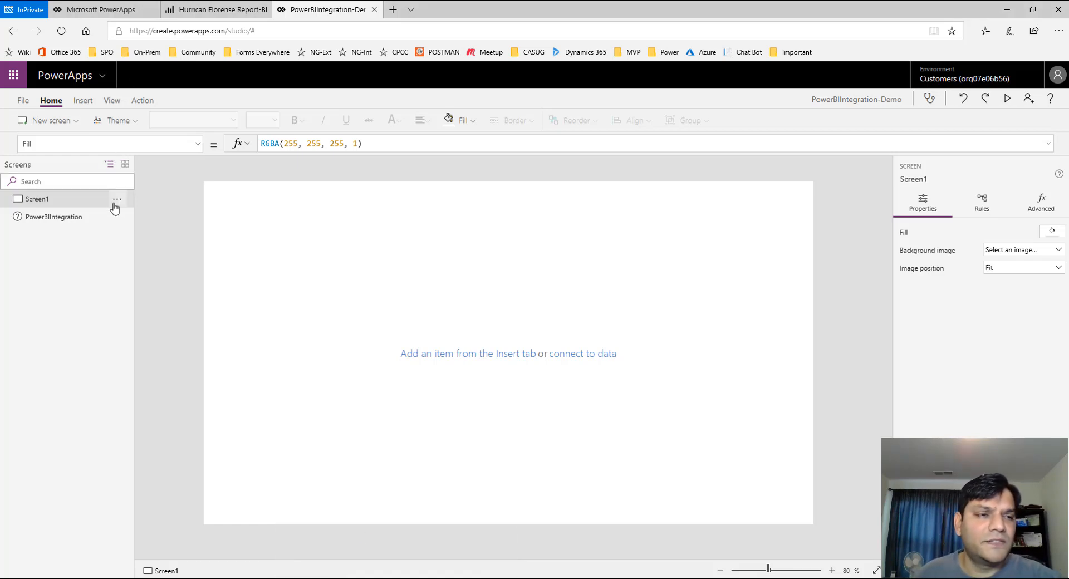
Rename Screen1 as AddScreen
left_click(117, 202)
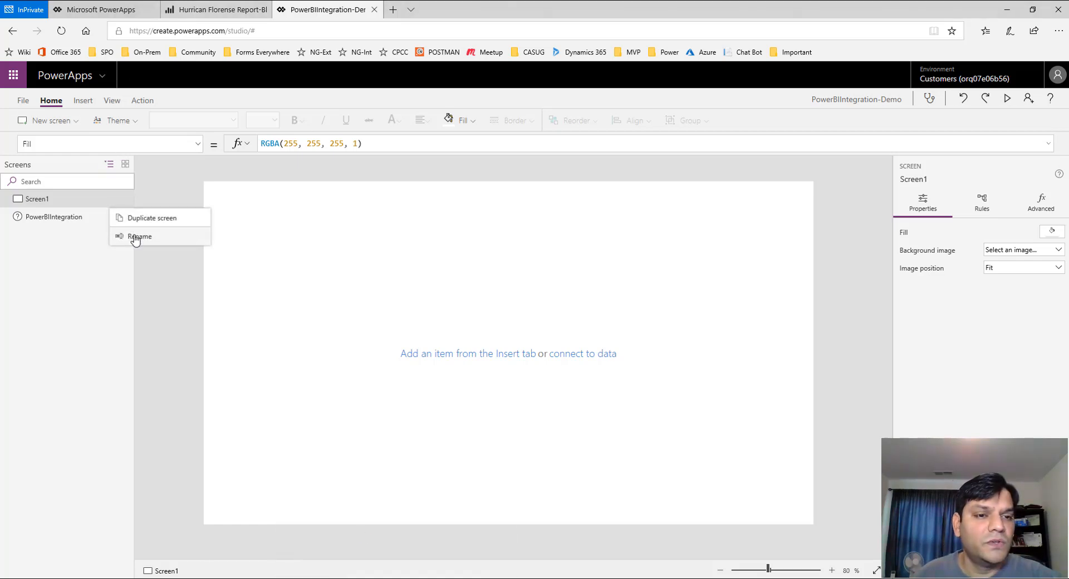
left_click(136, 238)
type("Add")
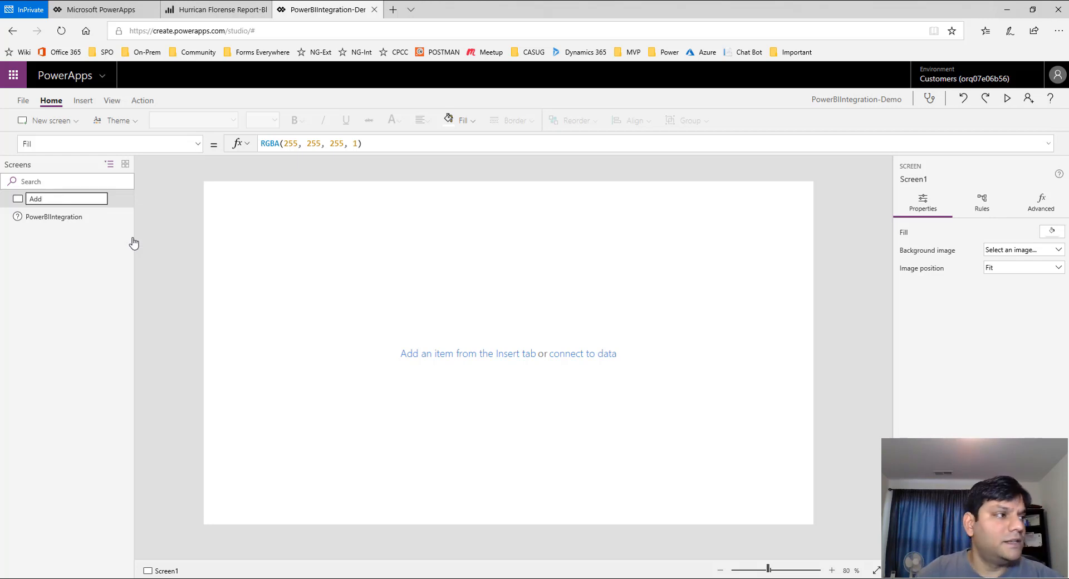
type("Screen")
key("Return")
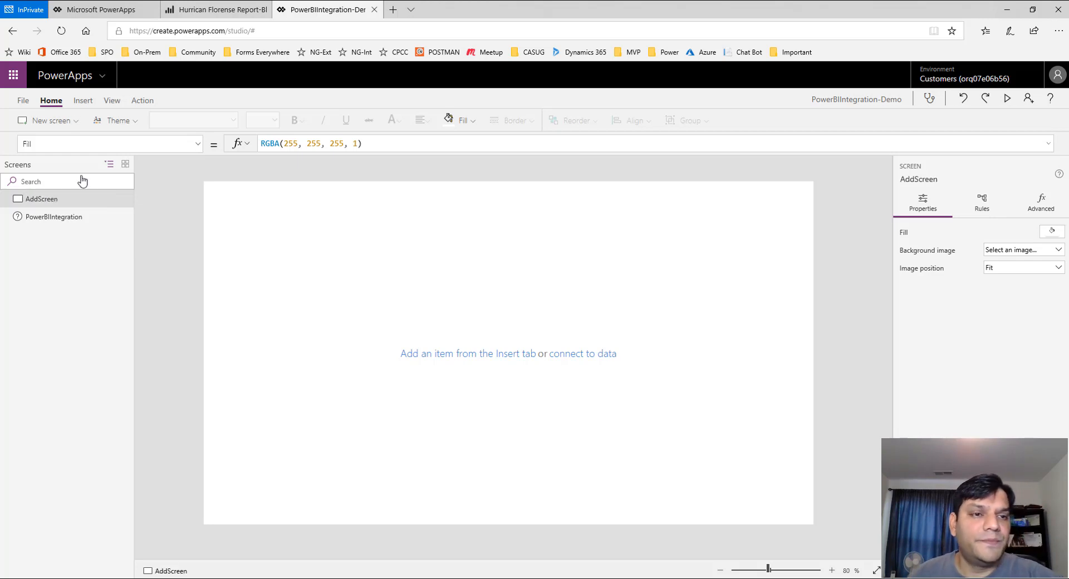
Insert a rectangle as a header bar across the top of AddScreen, 1366 wide and about 53 high
left_click(82, 101)
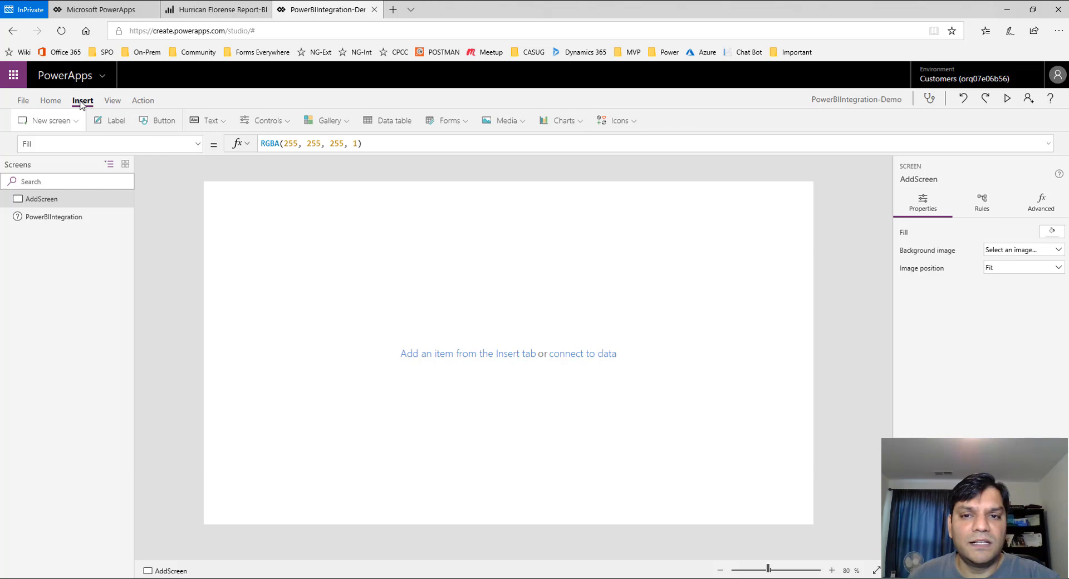
left_click(638, 127)
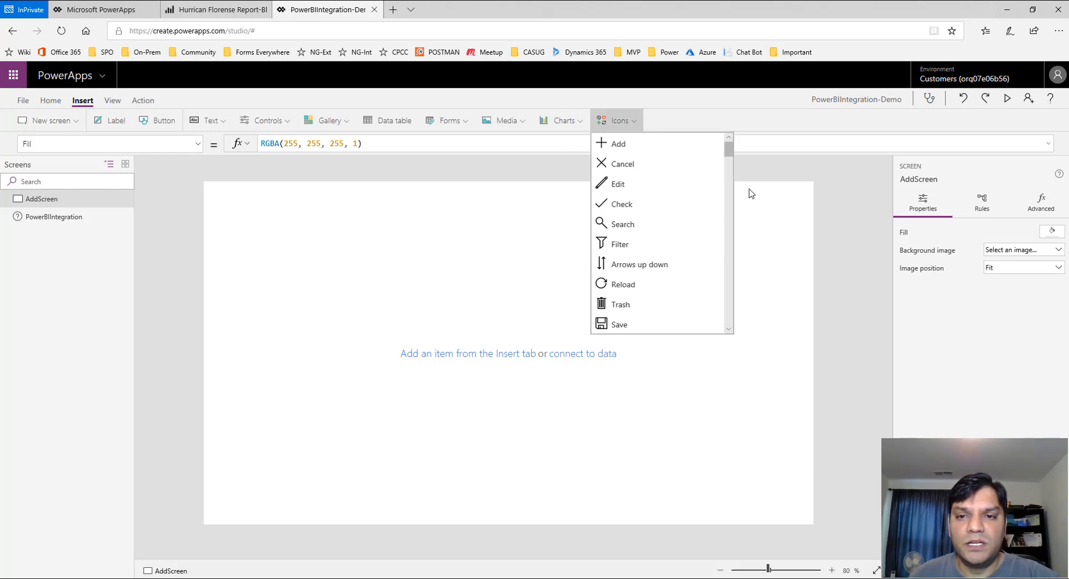
left_click_drag(729, 153, 730, 319)
left_click(613, 166)
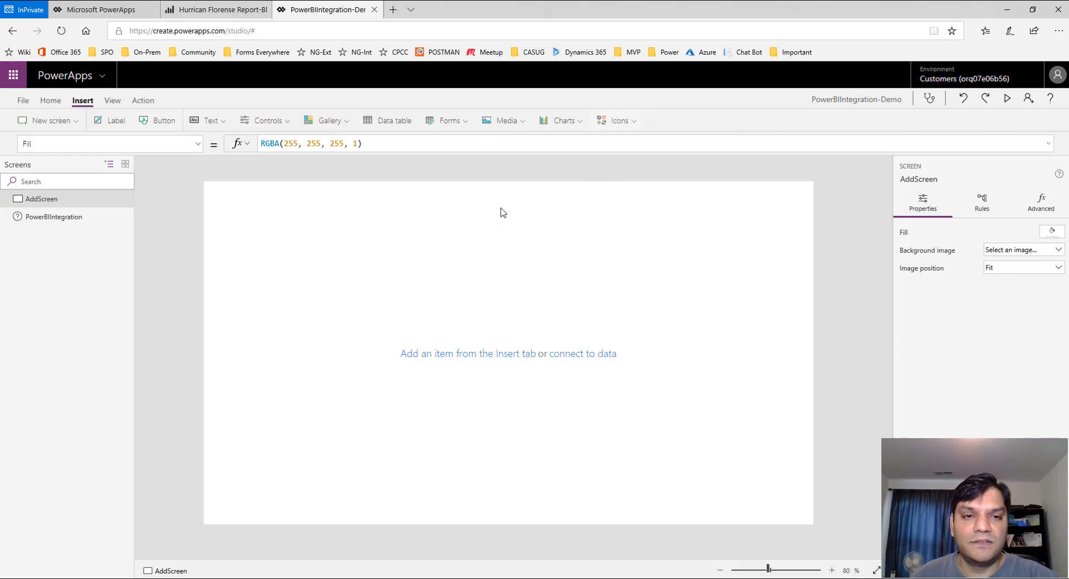
left_click_drag(262, 229, 814, 205)
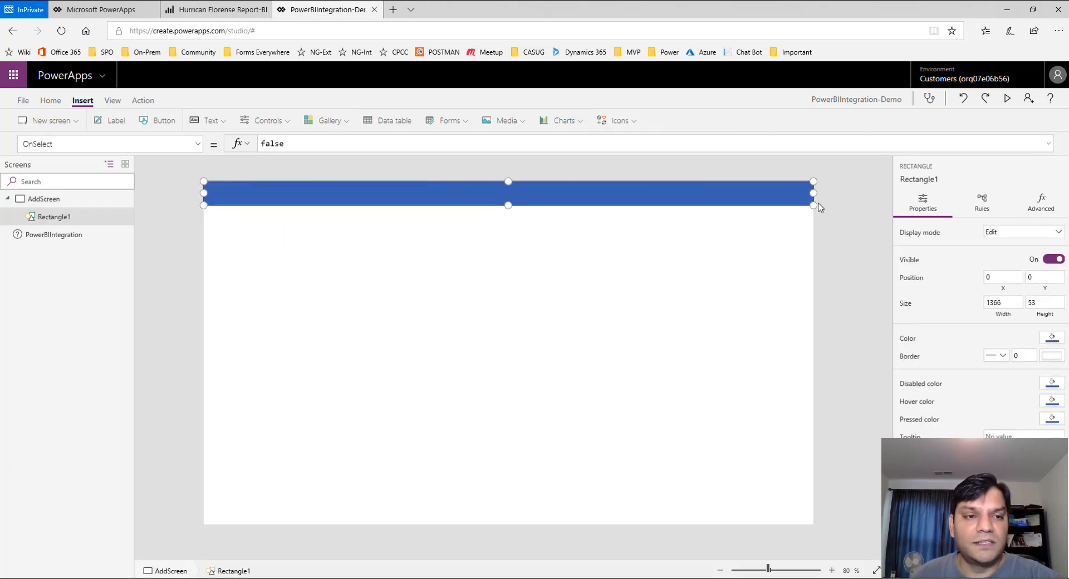
Set the blue header rectangle's height to 50, and delete the rectangle from AddScreen
left_click(1052, 301)
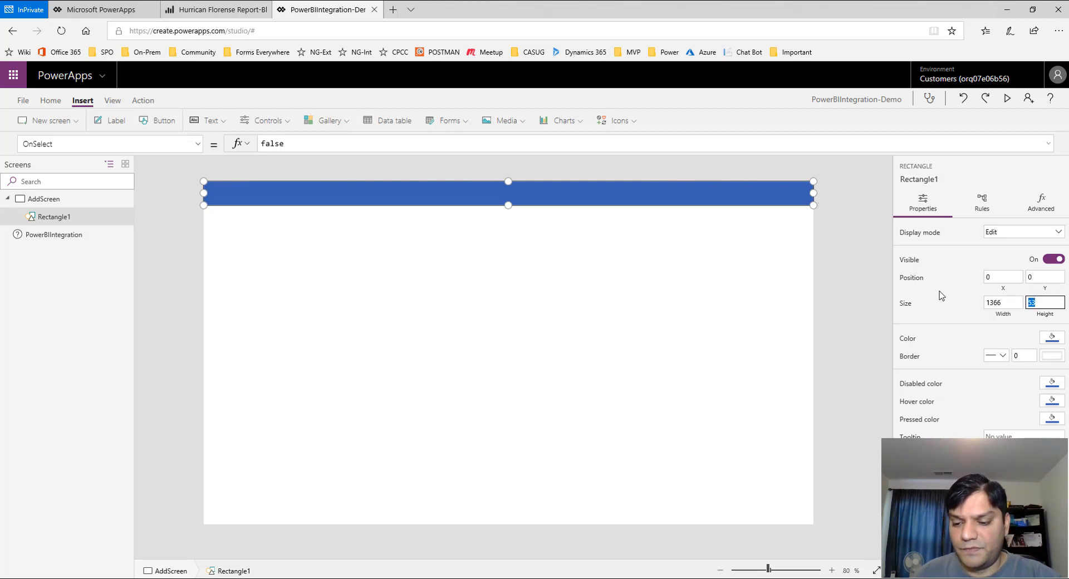
type("50")
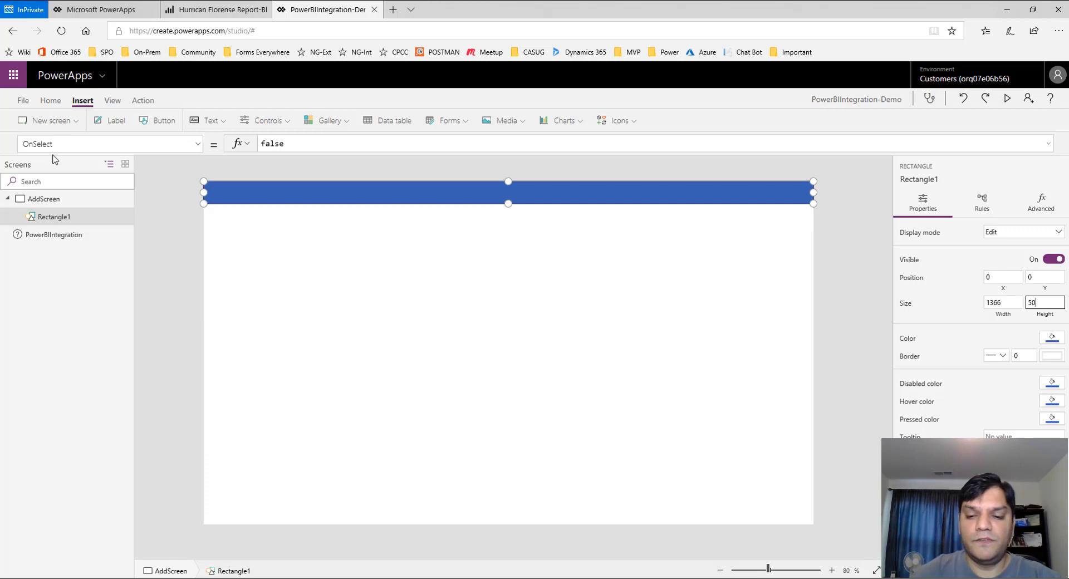
left_click(237, 201)
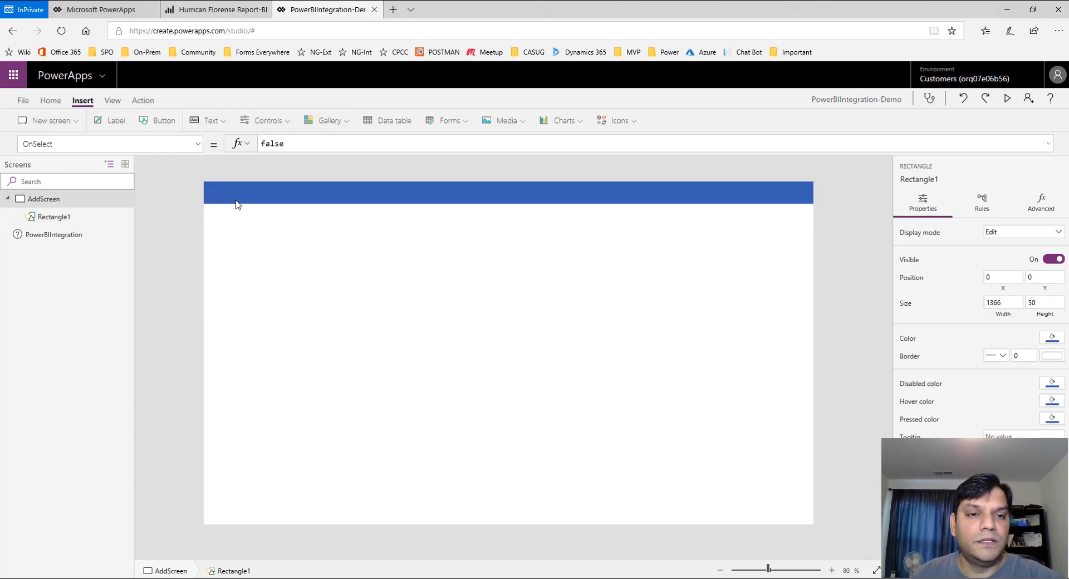
key("Delete")
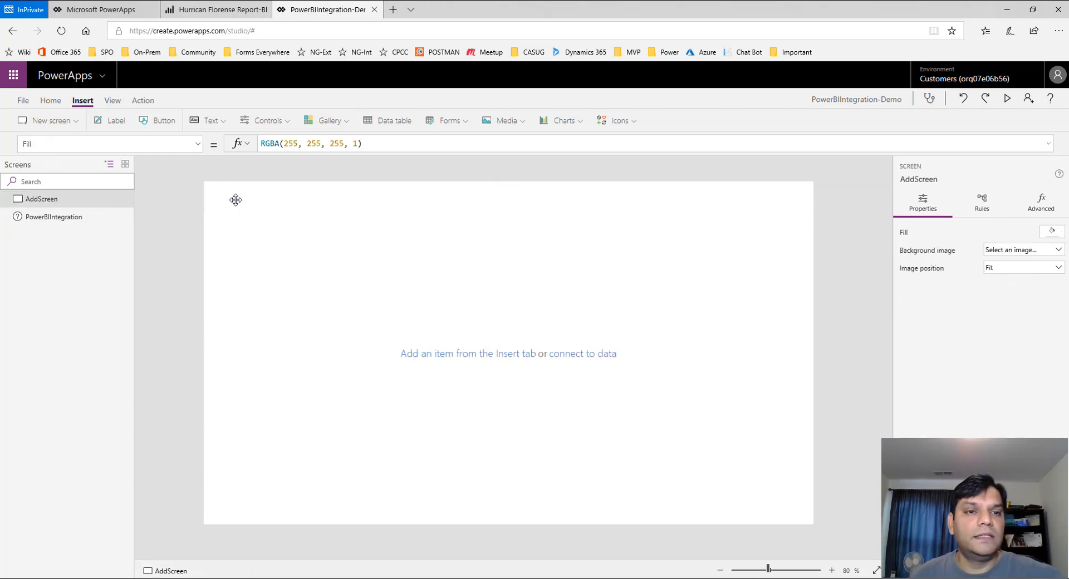
Insert a label as a header bar across the top of AddScreen, 1366 wide and 45 high
left_click(109, 120)
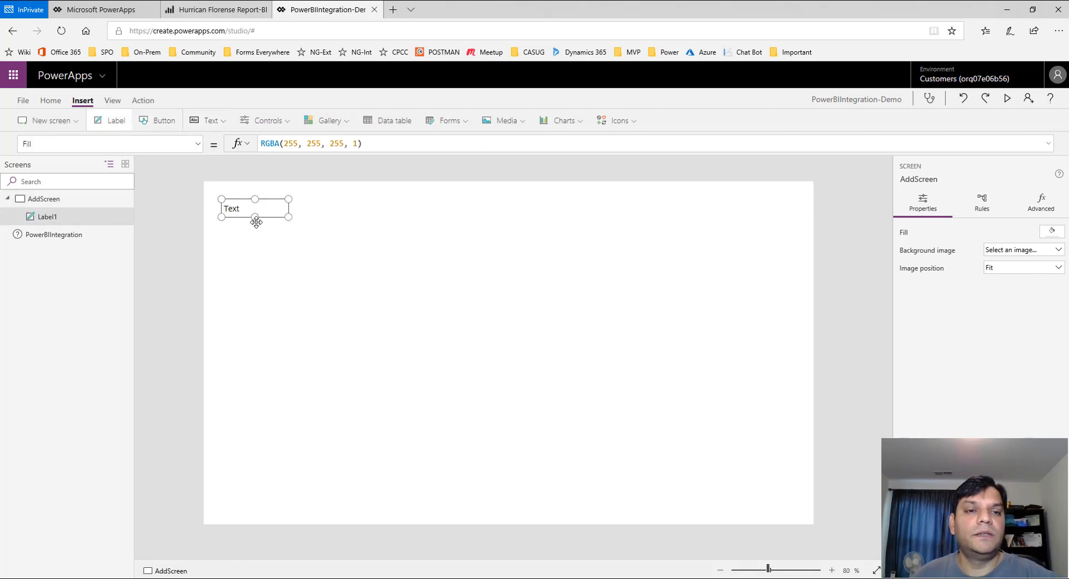
left_click_drag(257, 223, 886, 206)
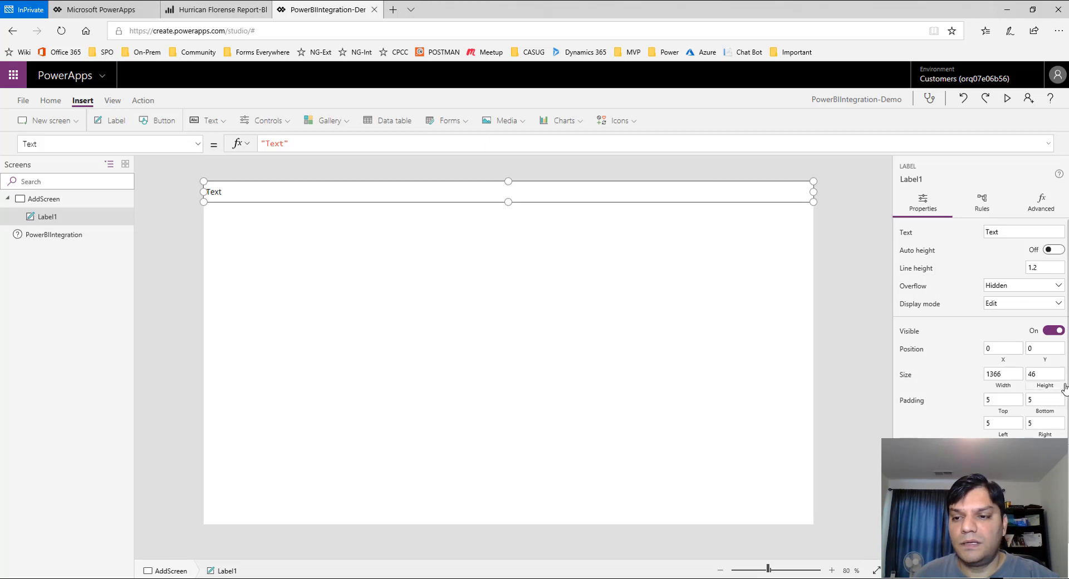
left_click(1047, 373)
type("45")
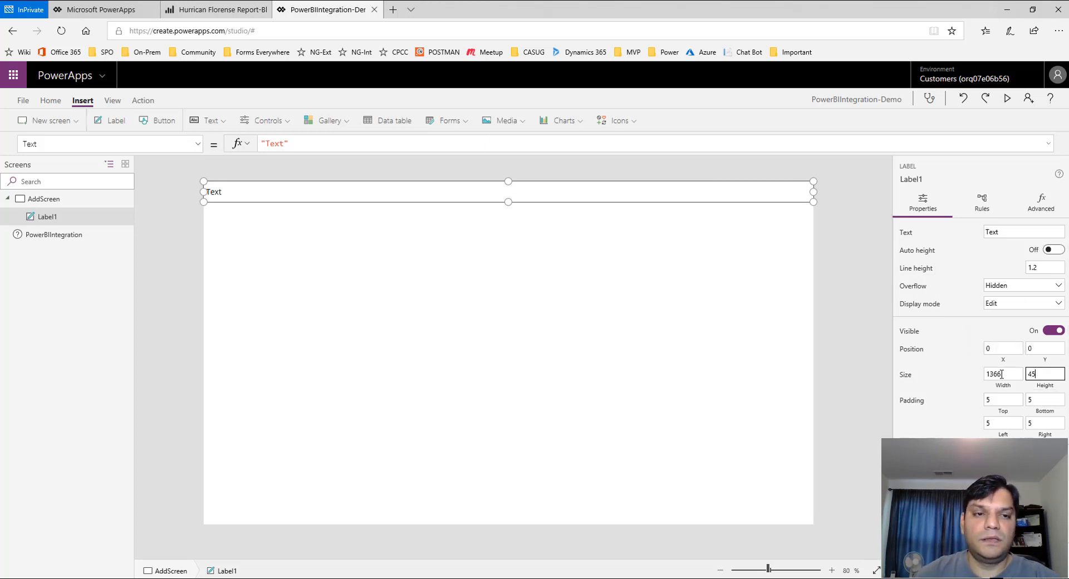
Fill the header label with the dark red standard color, RGBA(184, 0, 0, 1)
left_click(51, 102)
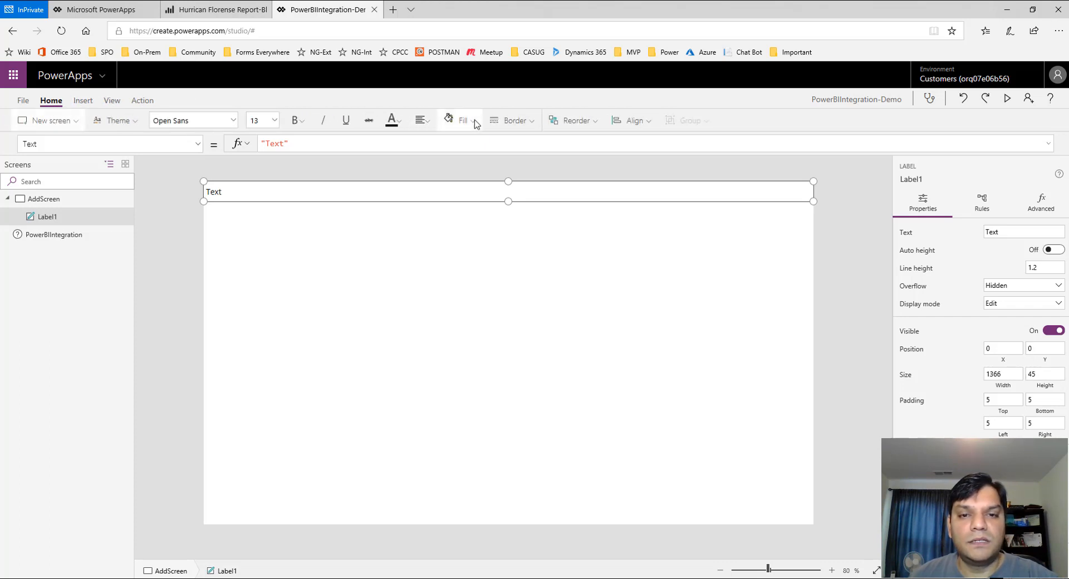
left_click(473, 121)
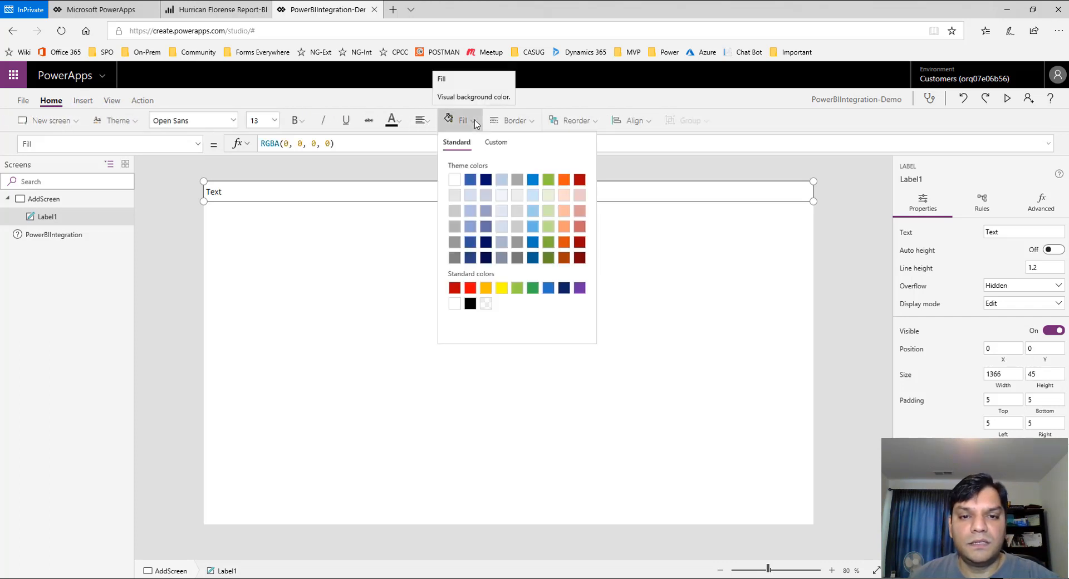
left_click(455, 290)
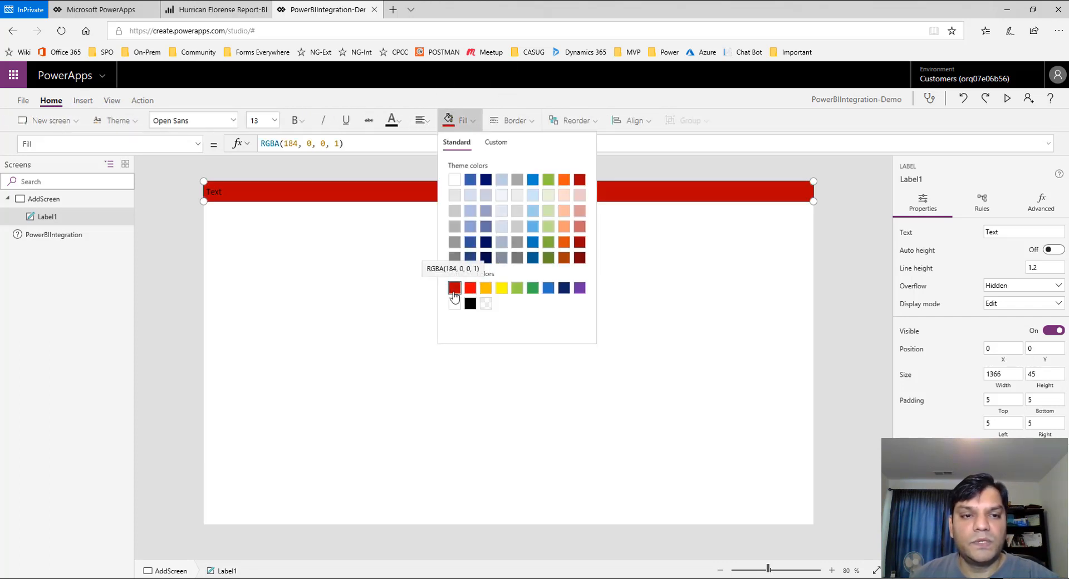
Format the header label's text as centered, white and font size 36
left_click(421, 120)
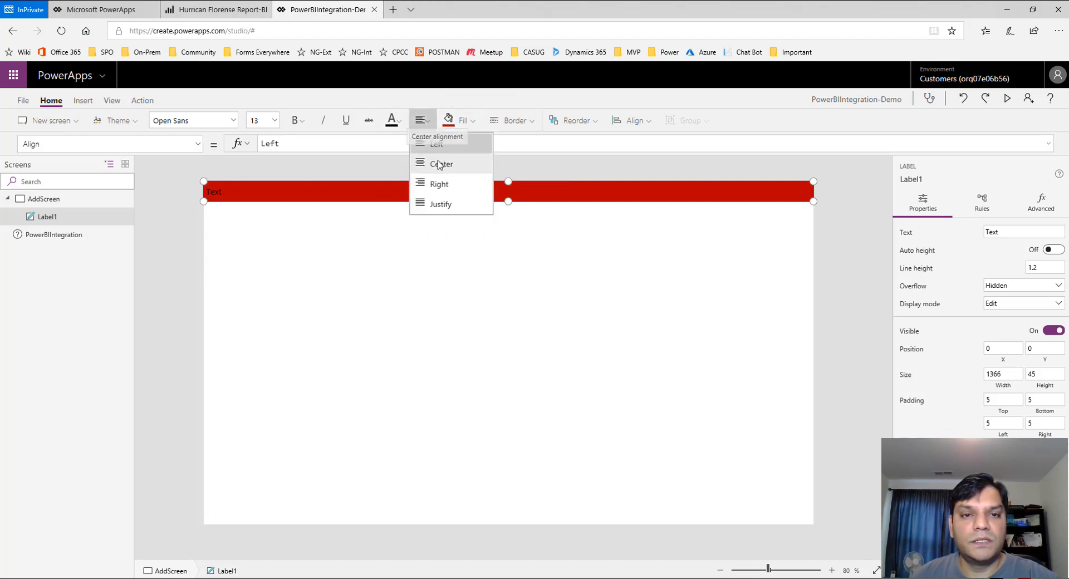
left_click(439, 163)
left_click(399, 123)
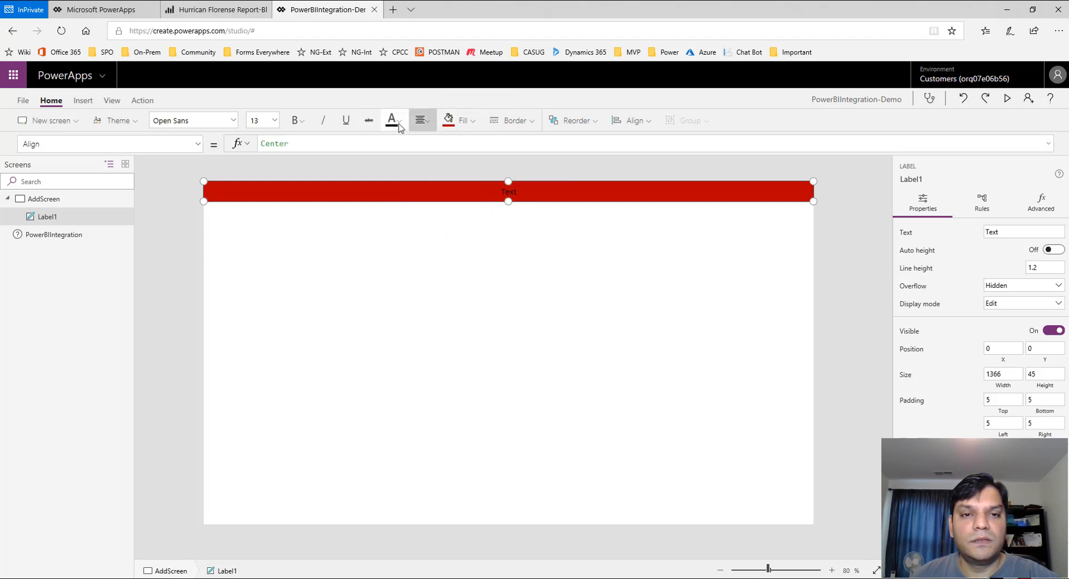
left_click(397, 180)
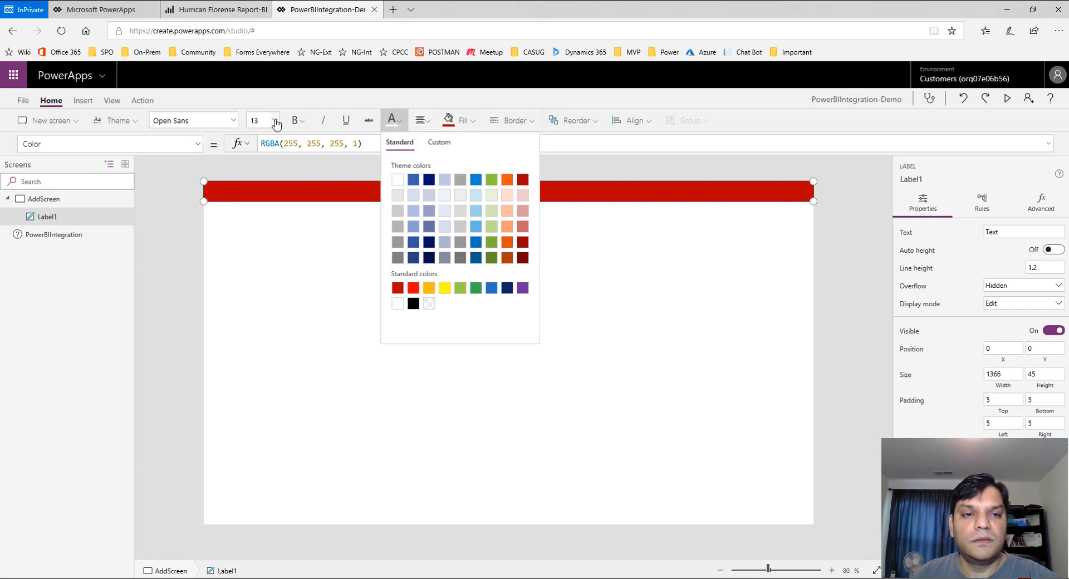
left_click(274, 120)
left_click(256, 310)
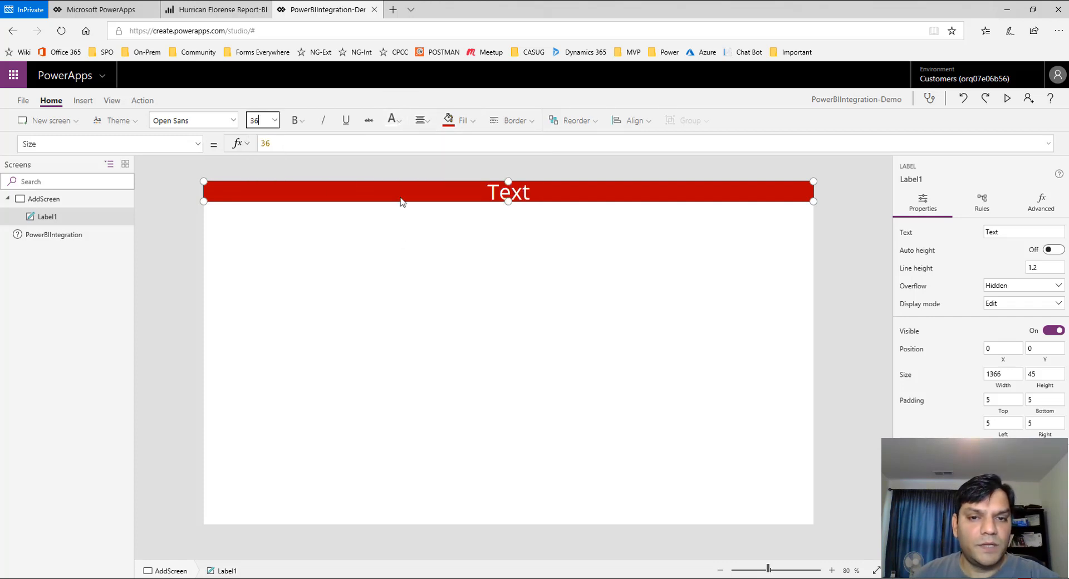
Set the header label's text to "Click Save, add comment and then Submit" and its height to 50
left_click(1000, 233)
type("Click Save, add commen")
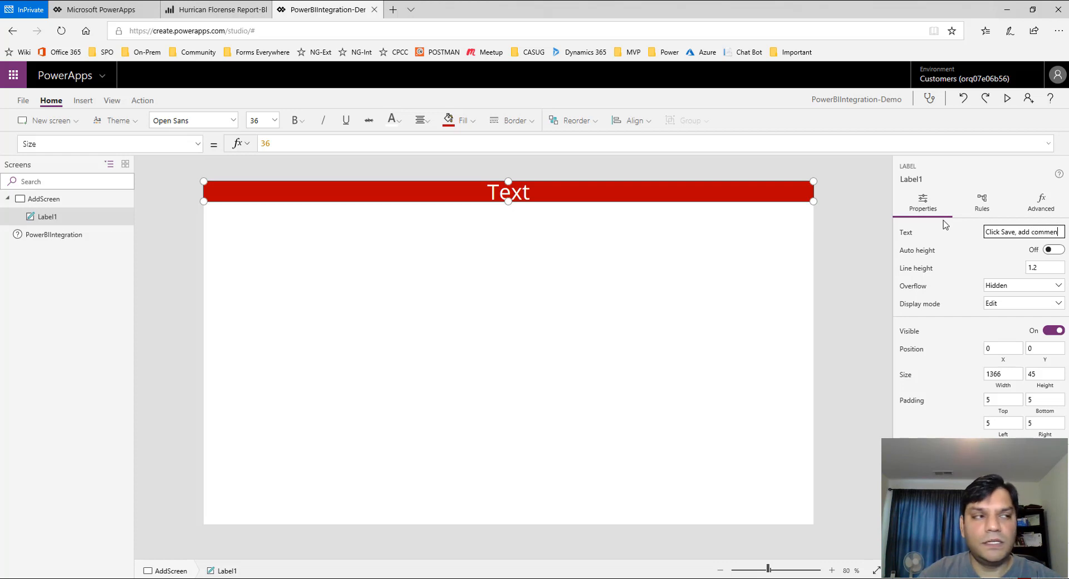
type("t and then Su")
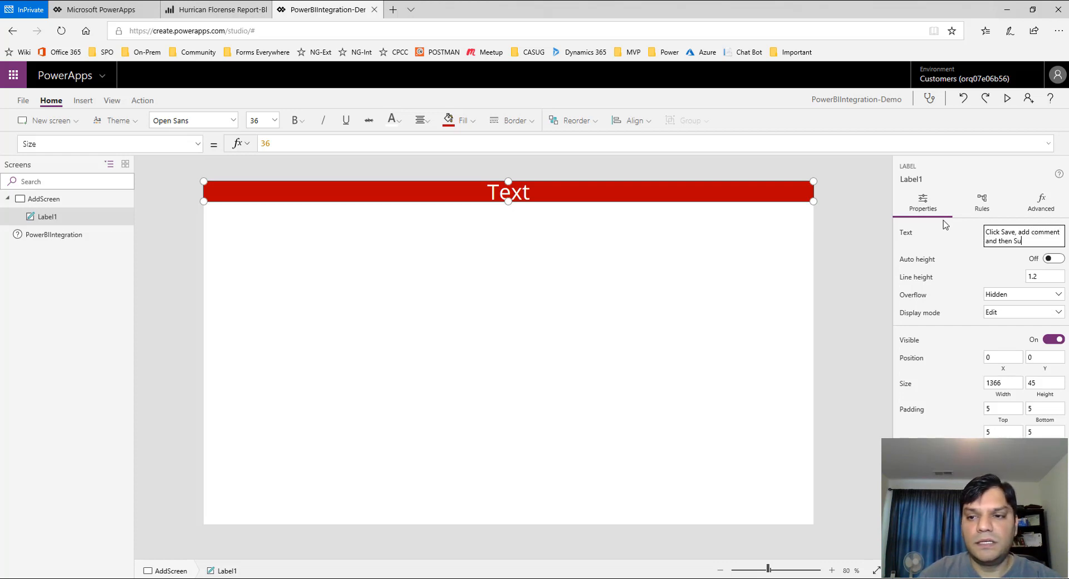
type("bmit")
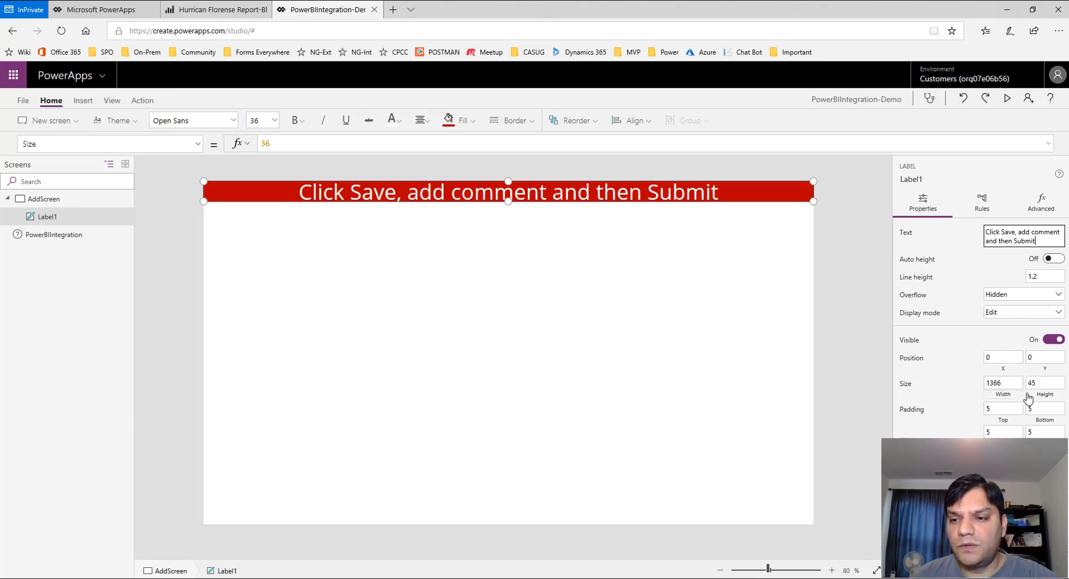
left_click(1058, 384)
key("BackSpace")
key("BackSpace")
type("50")
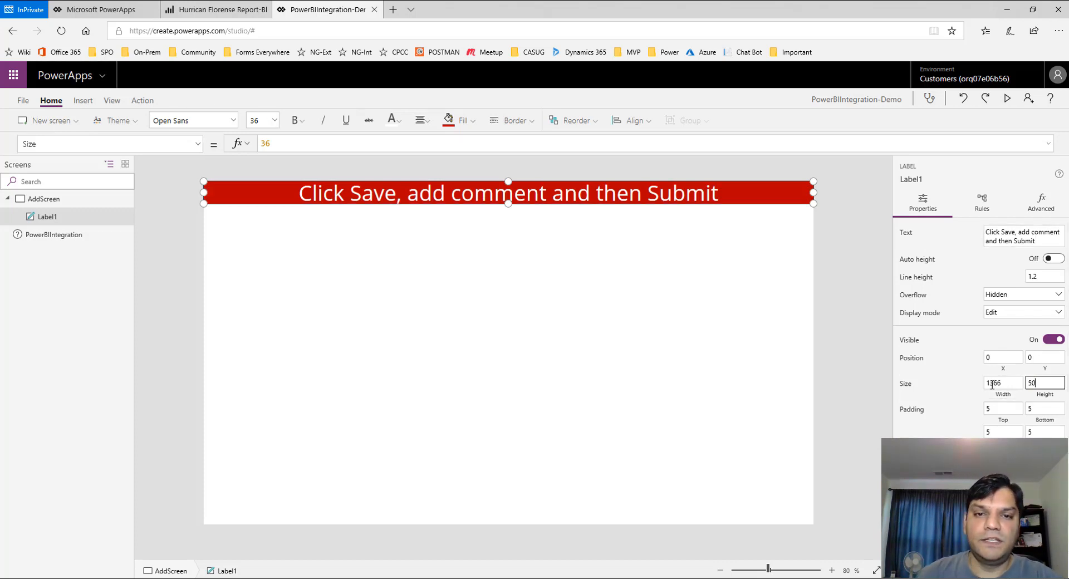
left_click(524, 380)
Duplicate the red header label and place the copy along the bottom edge of the app screen, at Y 718
left_click(383, 201)
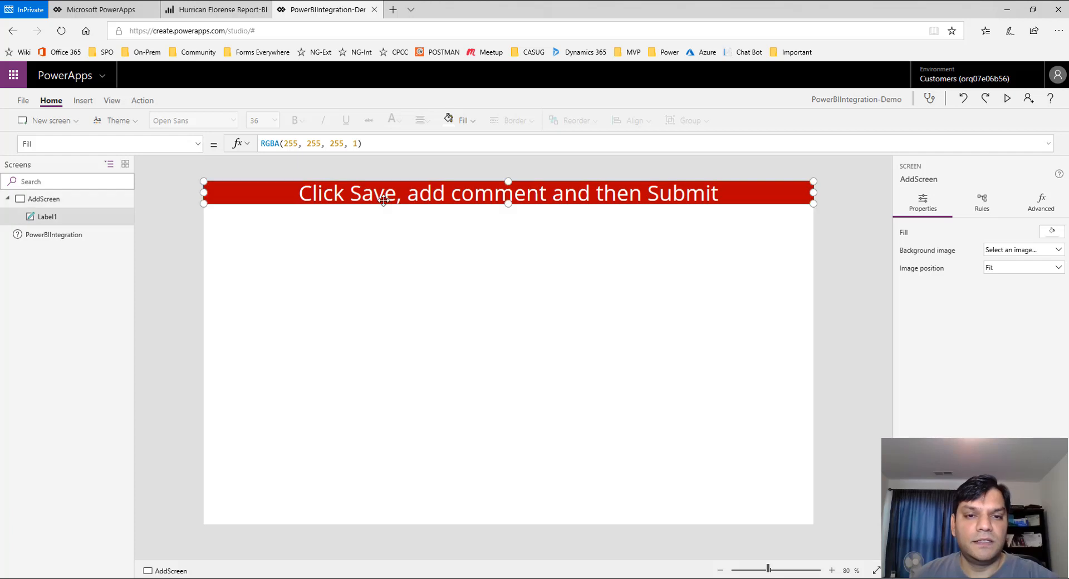
key("ctrl+c")
key("ctrl+v")
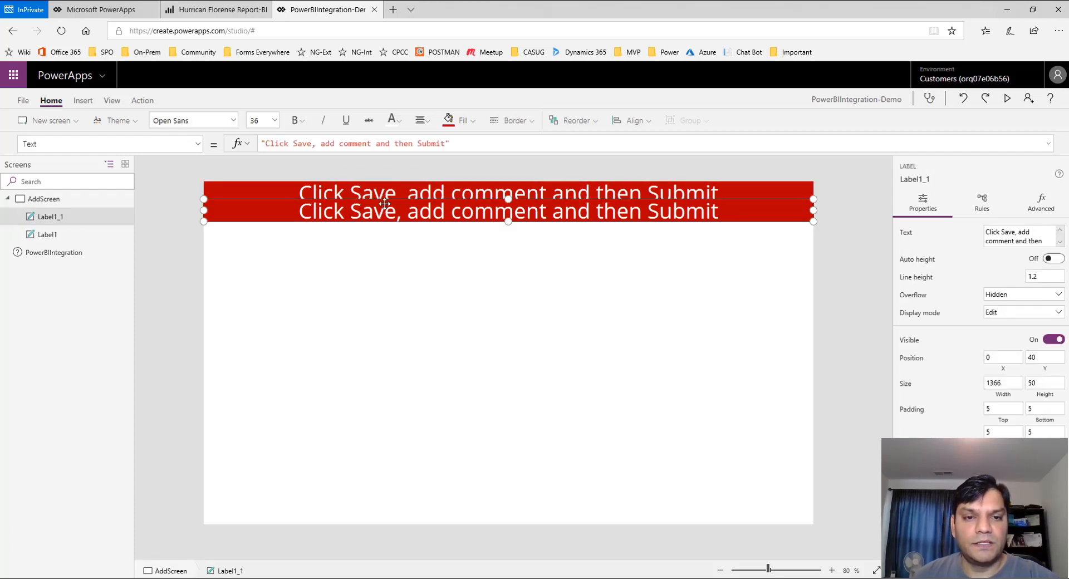
left_click_drag(386, 210, 386, 512)
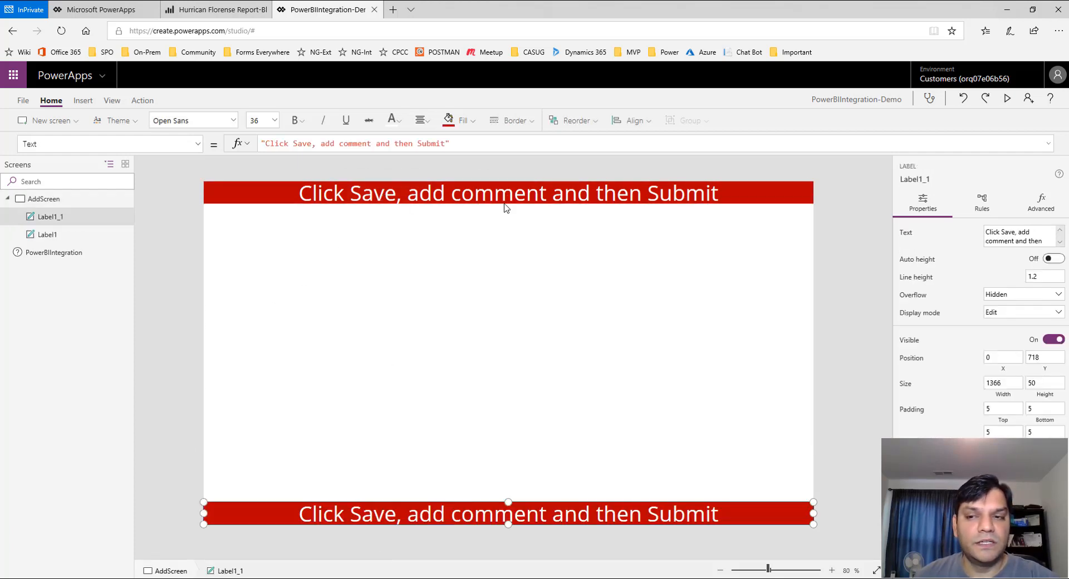
Replace the bottom label's text with "Powered by Power BI with PowerApps"
left_click(1048, 245)
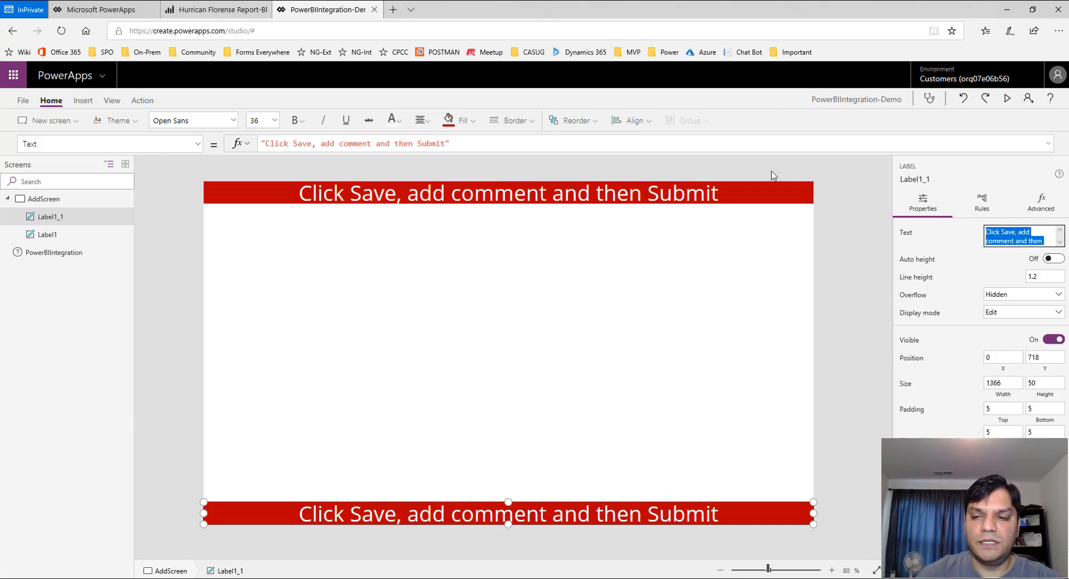
key("BackSpace")
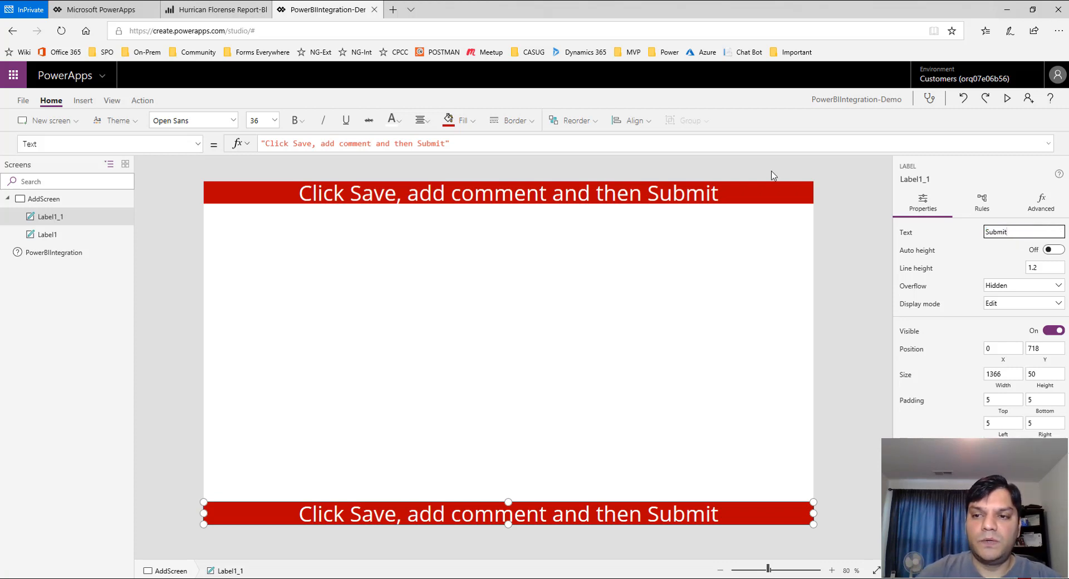
key("BackSpace")
key("BackSpace")
key("BackSpace")
key("BackSpace")
key("BackSpace")
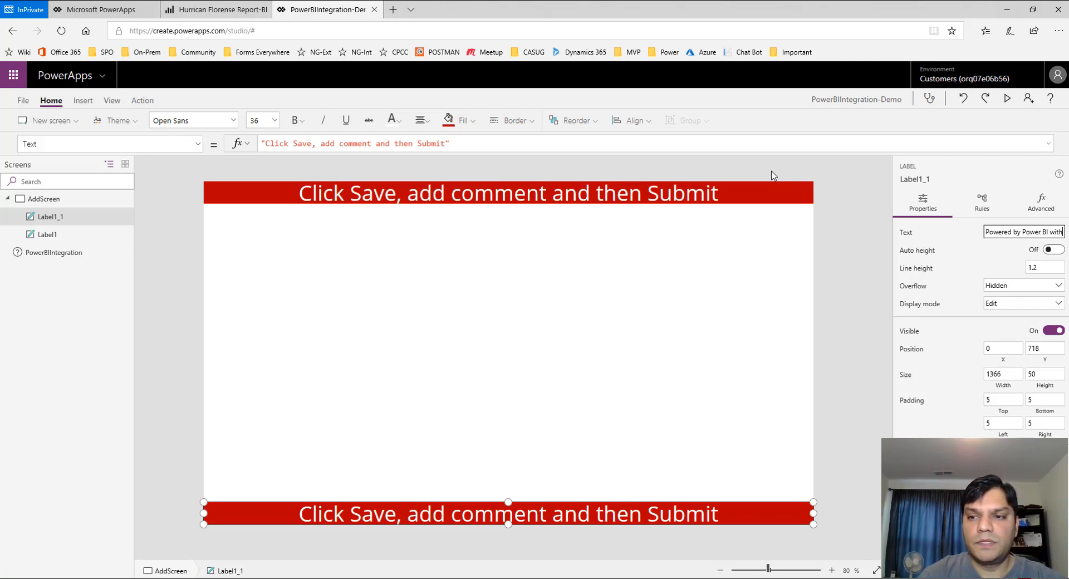
type("PowerApps")
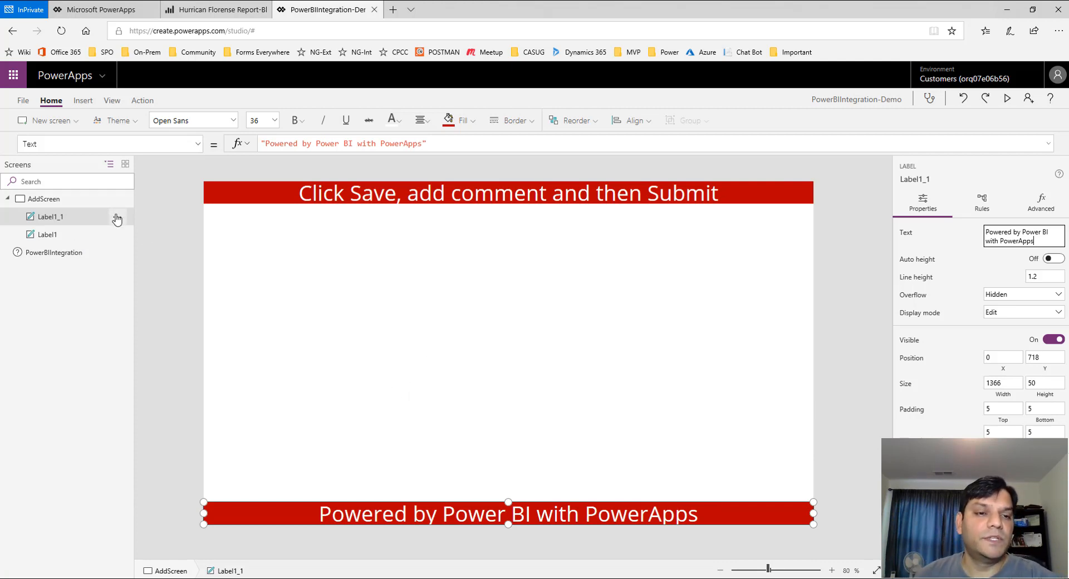
Rename the footer label in the screen's control tree as Bottomlbl
left_click(117, 219)
left_click(146, 297)
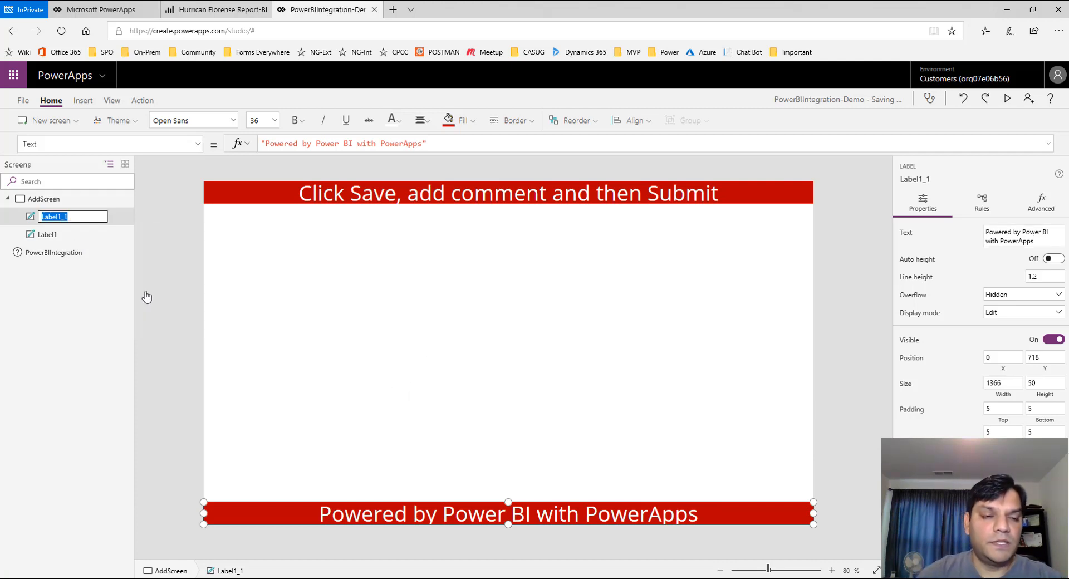
type("Bottomlbl")
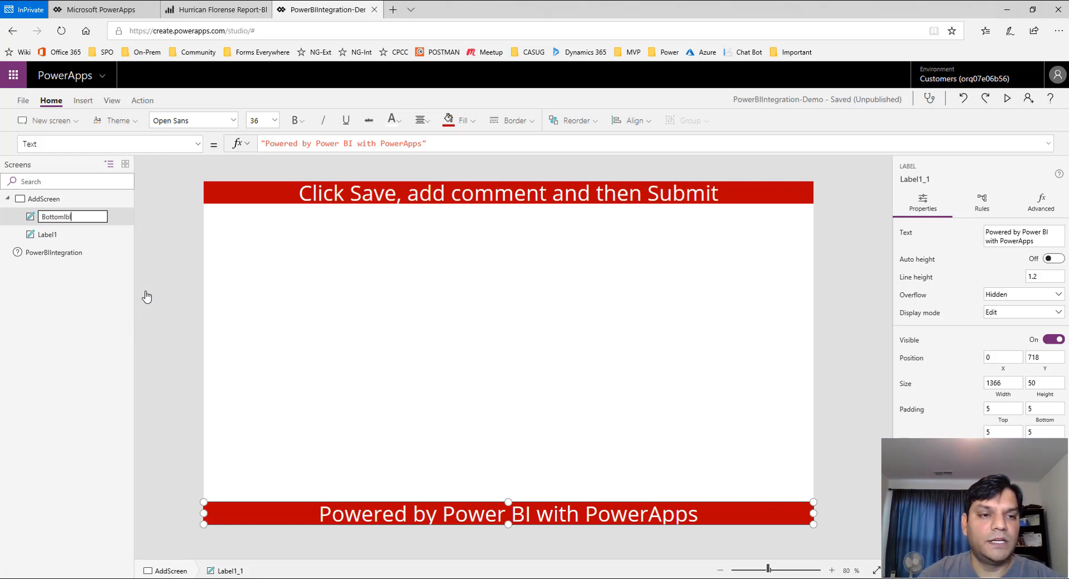
key("Return")
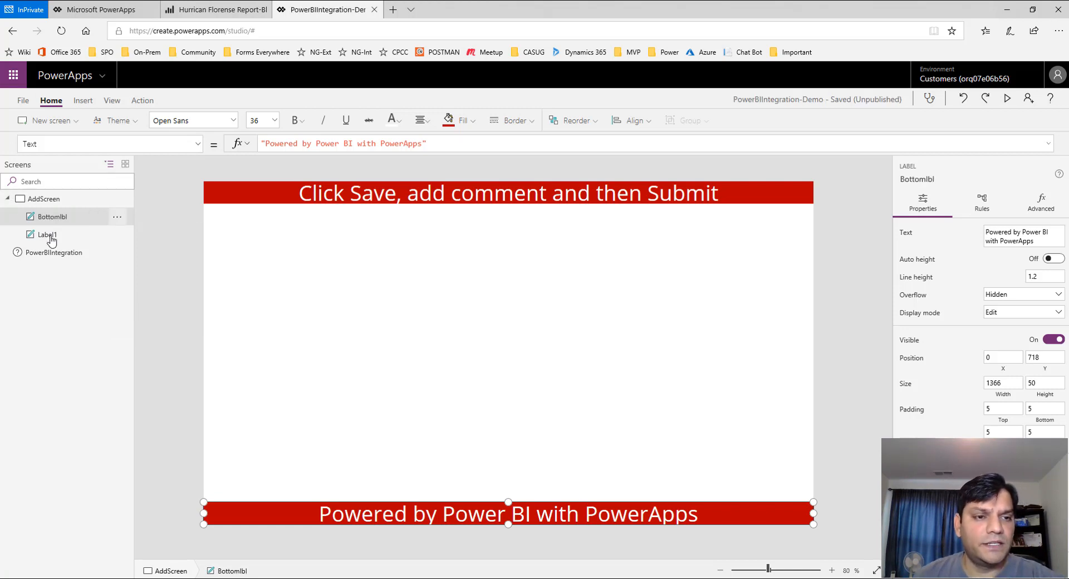
Rename the header label in the screen's control tree as Toplbl
left_click(54, 238)
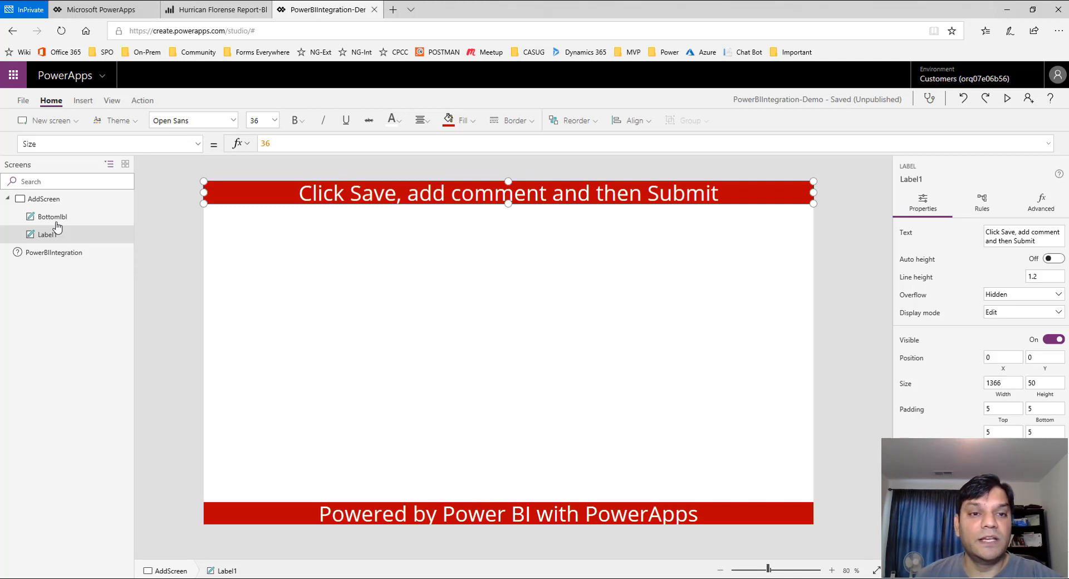
mouse_move(107, 240)
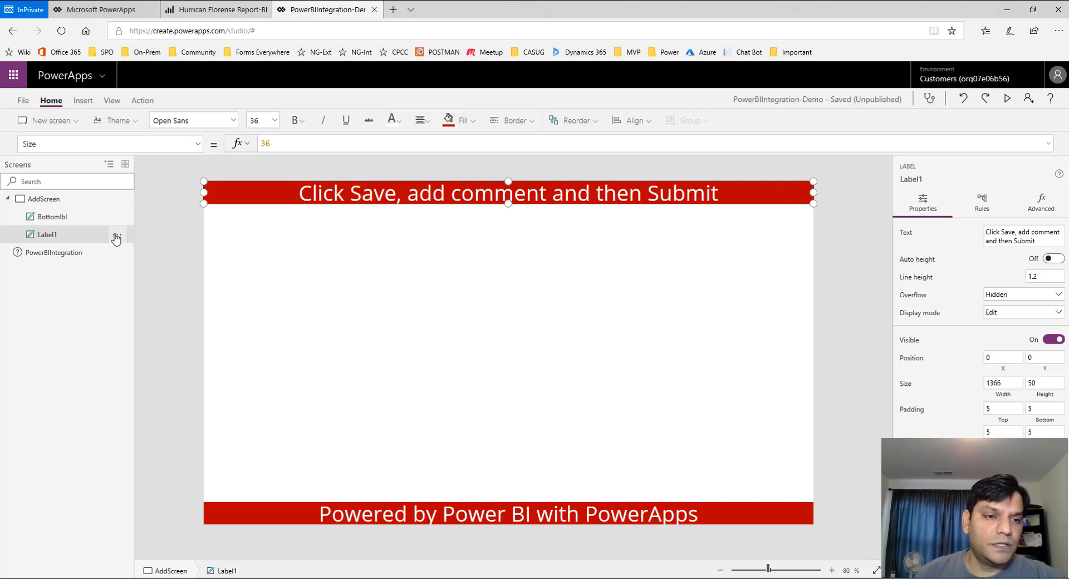
left_click(117, 237)
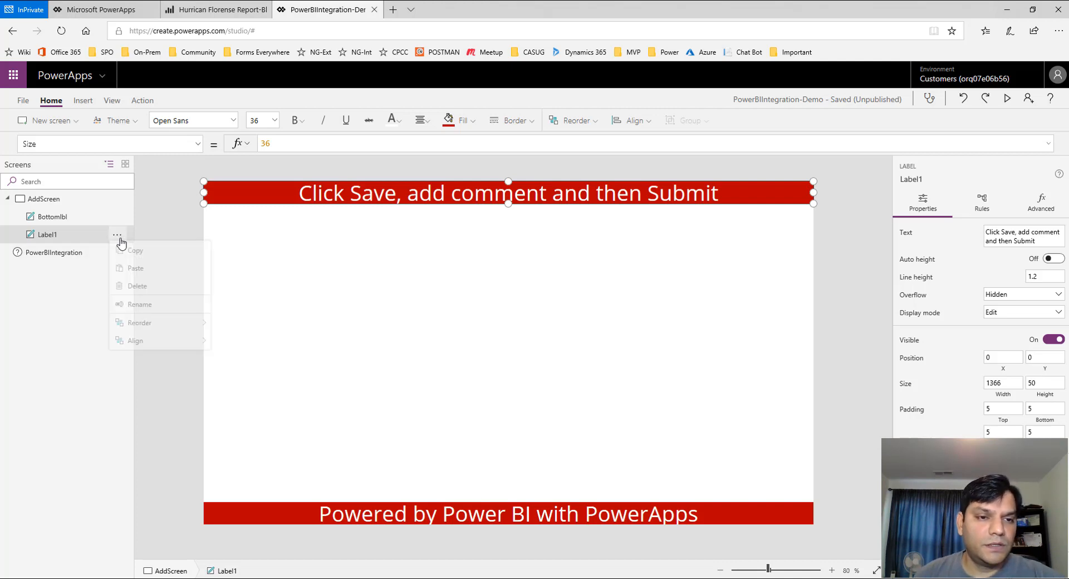
left_click(146, 316)
type("Top")
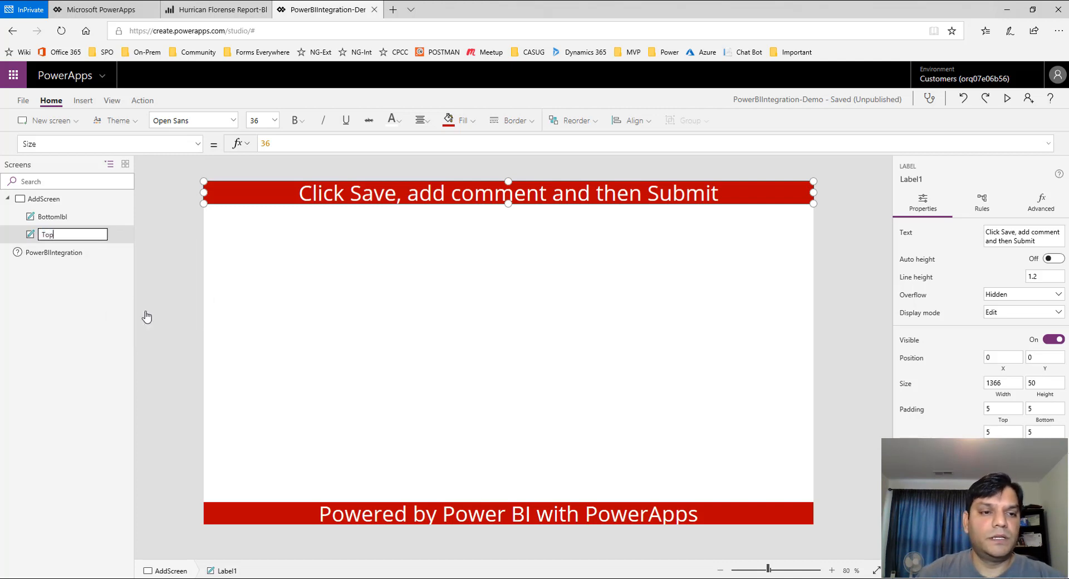
type("lbl")
key("Return")
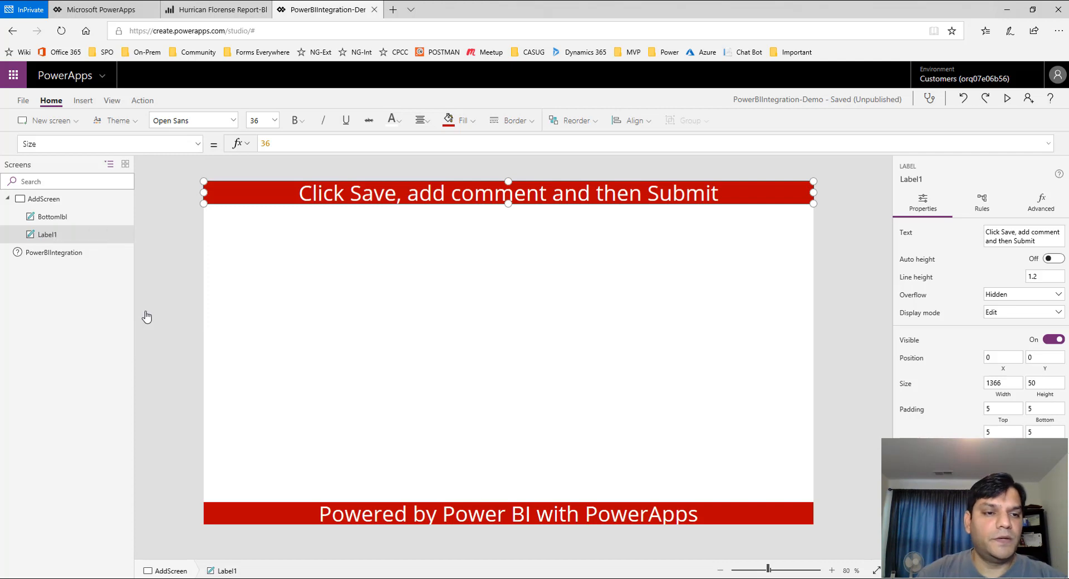
left_click(424, 286)
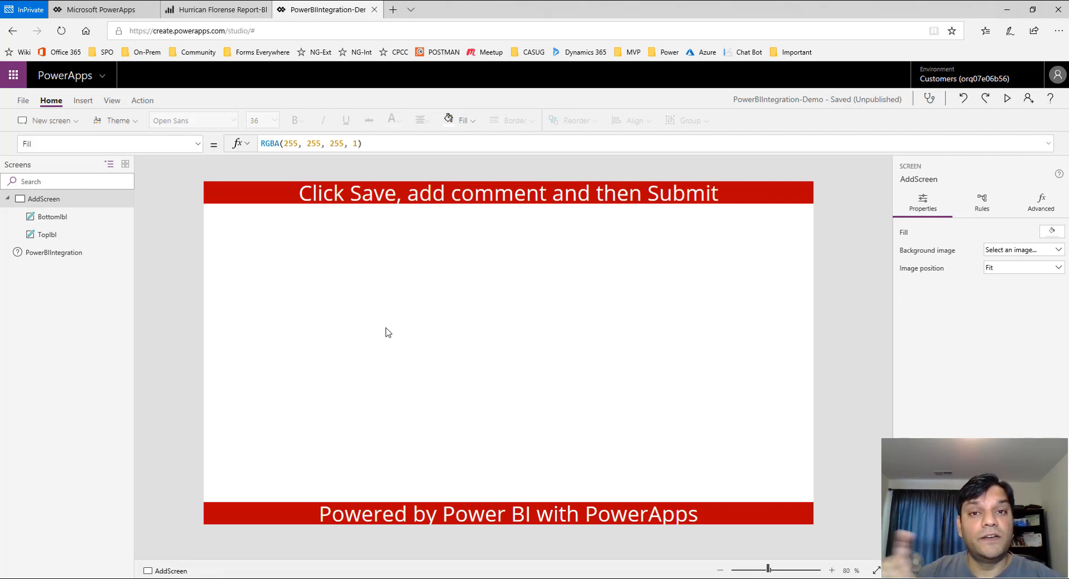
Insert a vertical gallery on AddScreen and set its layout to Title
left_click(82, 101)
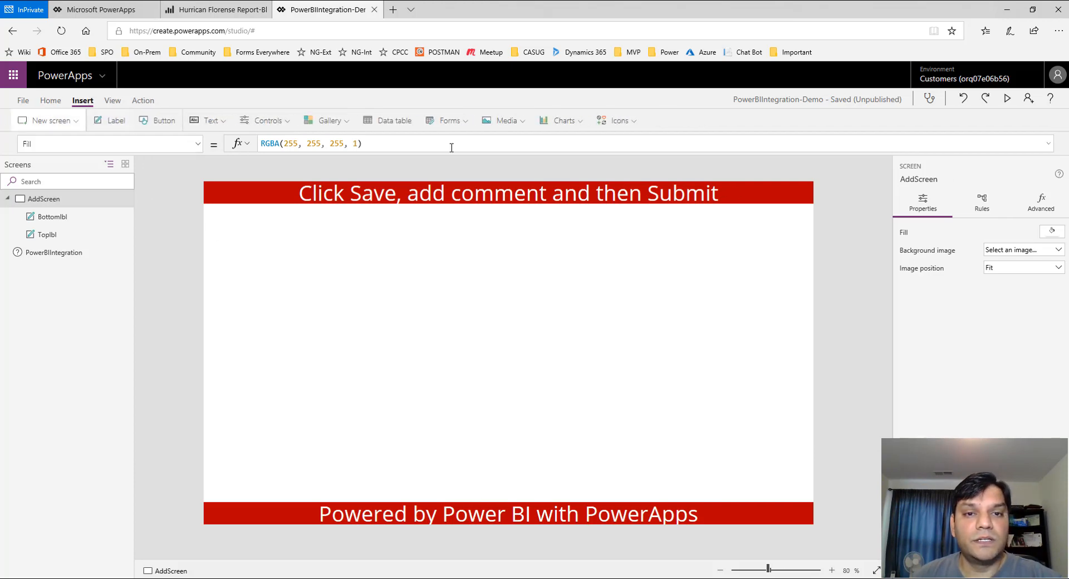
left_click(351, 125)
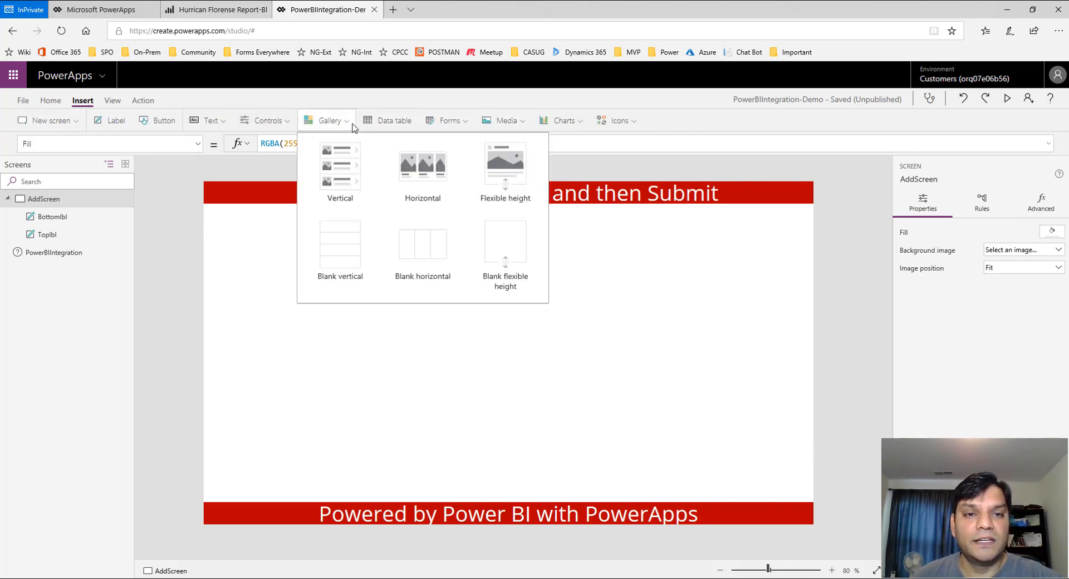
left_click(345, 177)
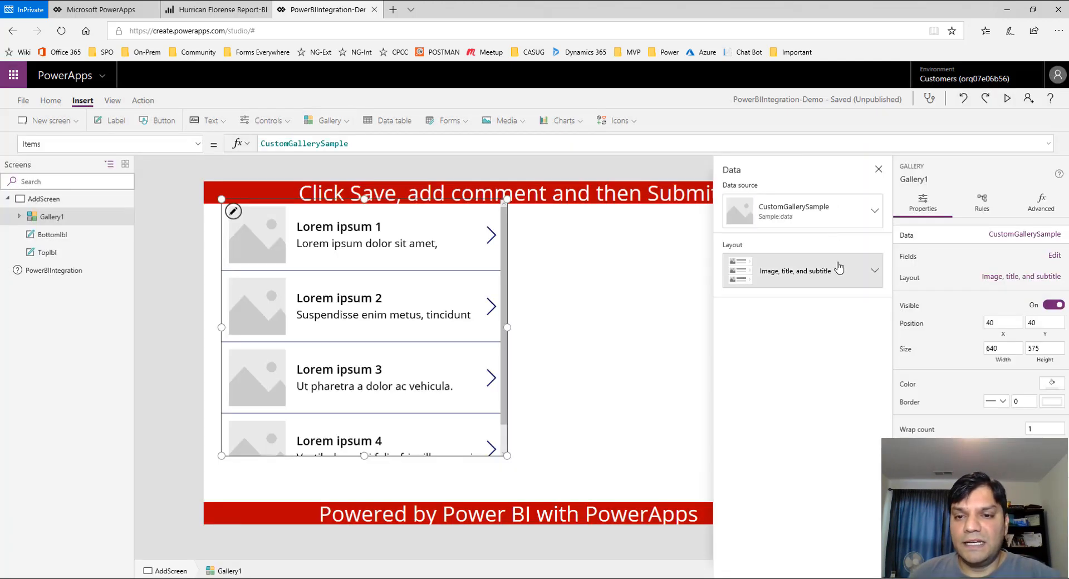
left_click(839, 269)
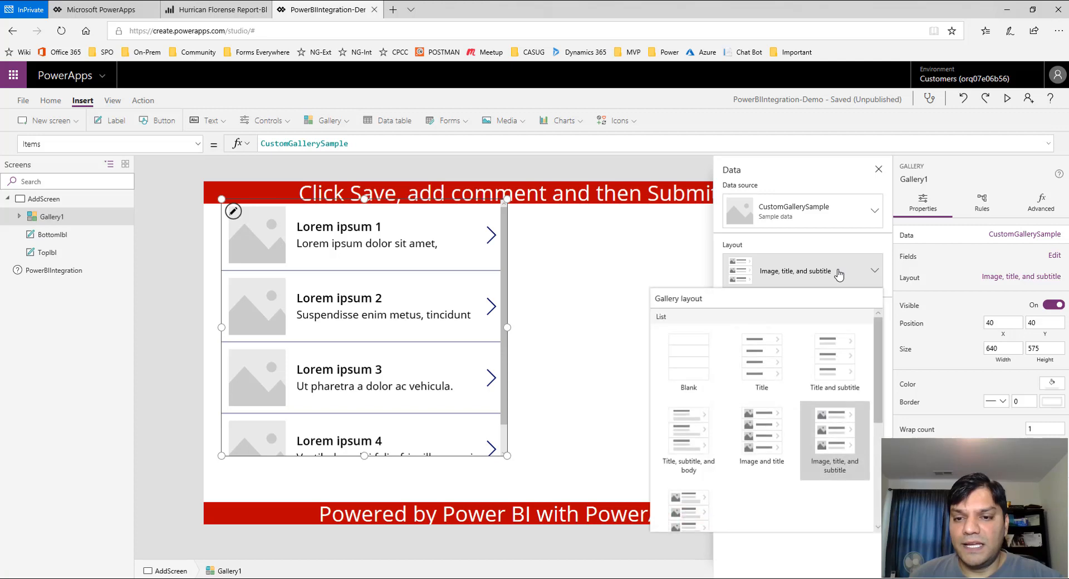
left_click(762, 376)
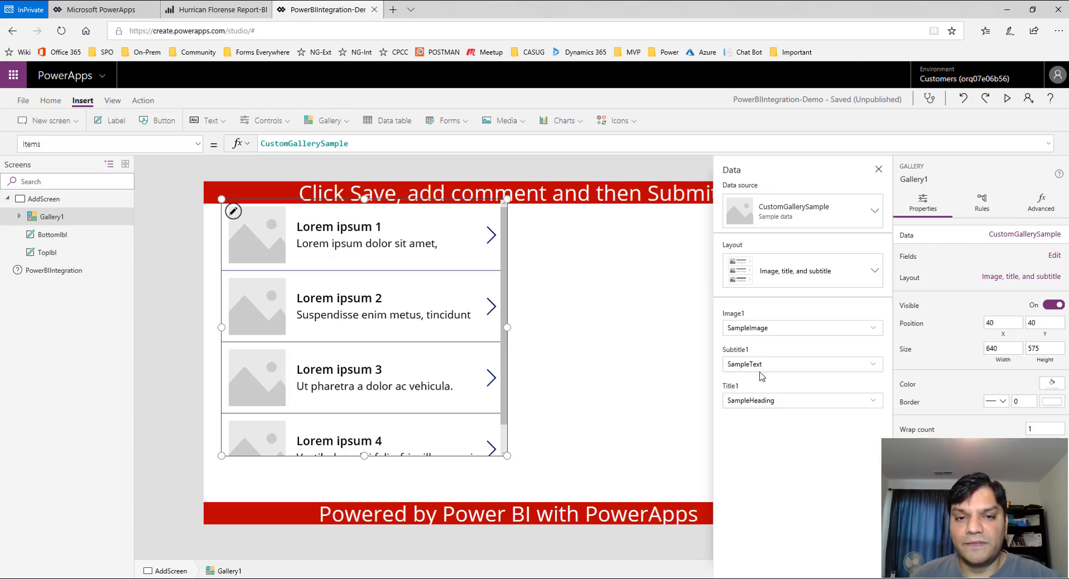
left_click(879, 169)
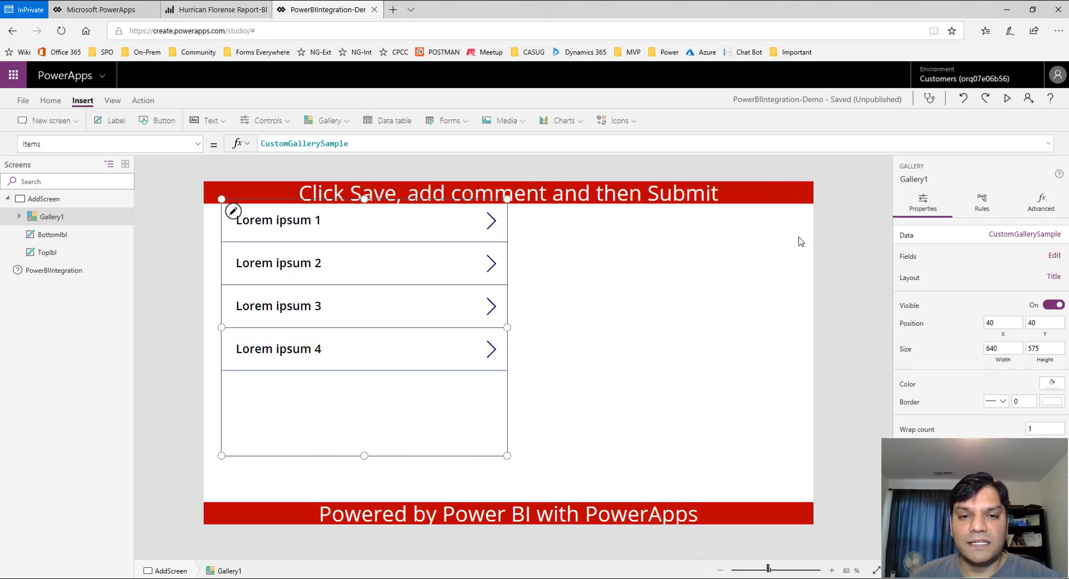
Move the gallery between the two red labels at X 0, Y 96 and widen it to the full 1366 width
left_click_drag(478, 455, 462, 482)
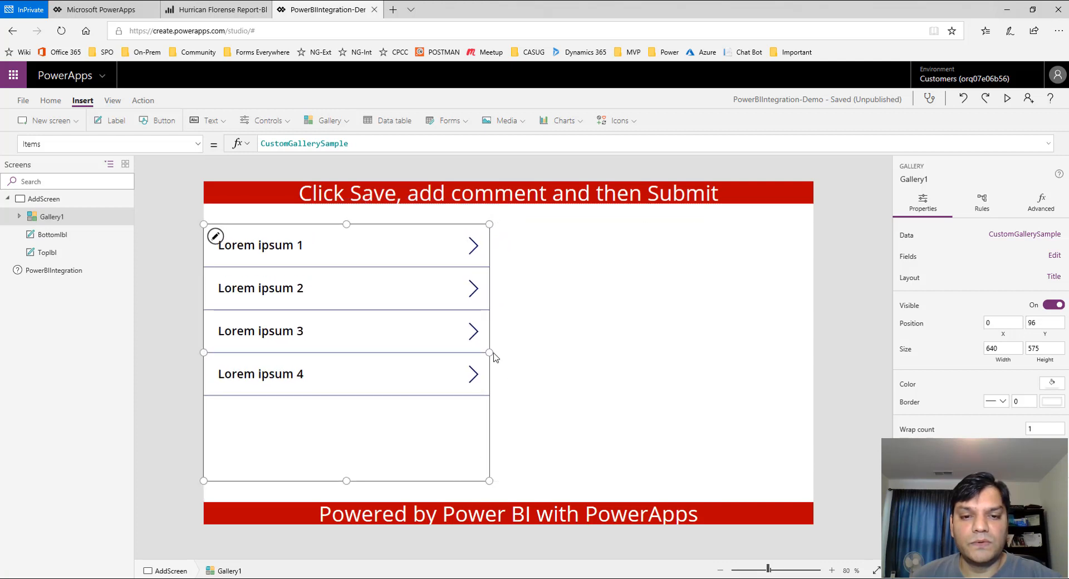
left_click_drag(492, 352, 787, 353)
left_click_drag(838, 378, 860, 377)
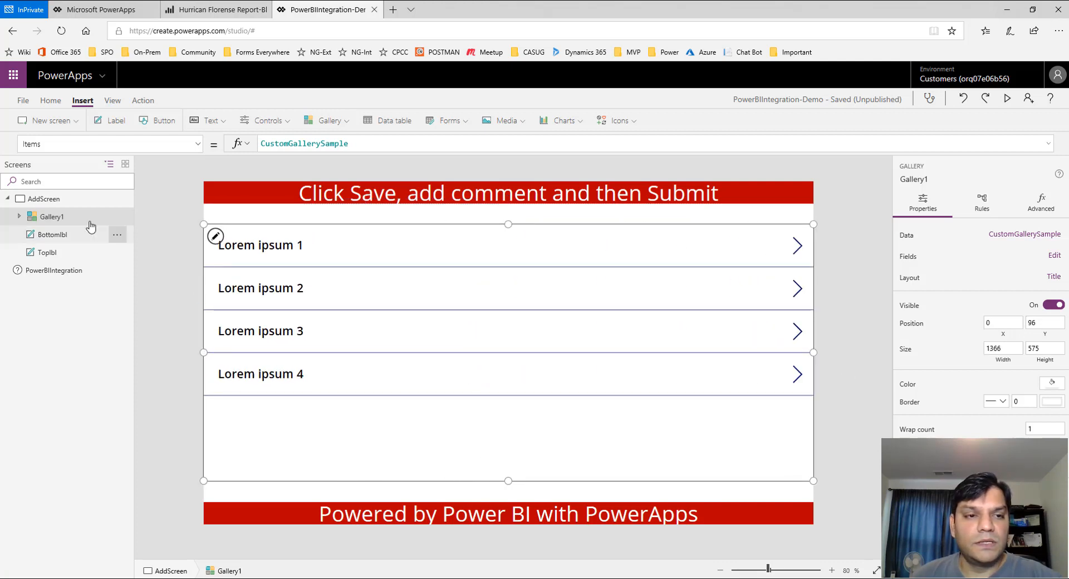
Rename the gallery as PowerBIIntegrationGal
left_click(118, 218)
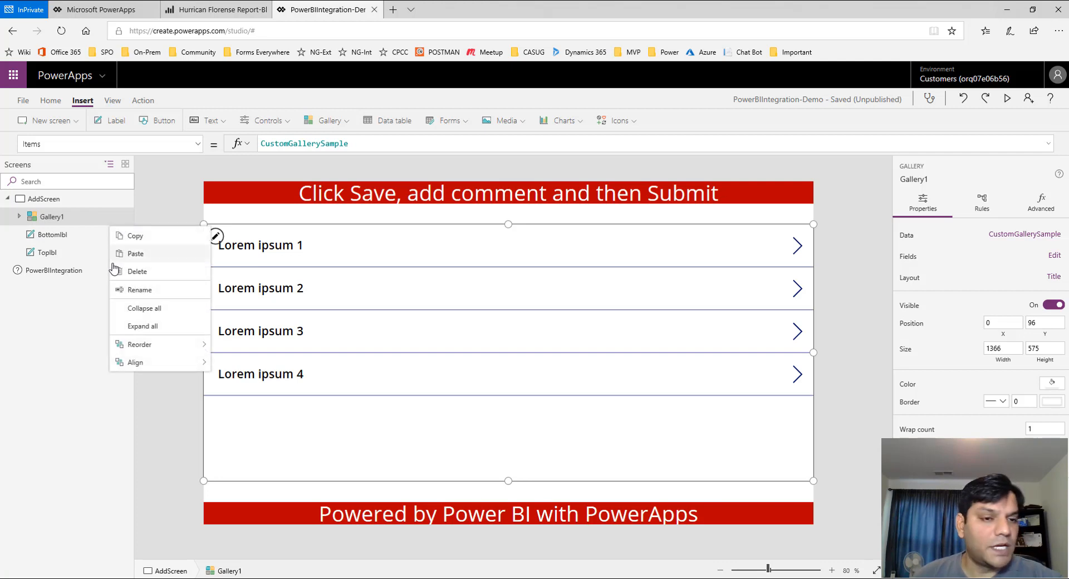
left_click(131, 290)
type("PowerBIInteg")
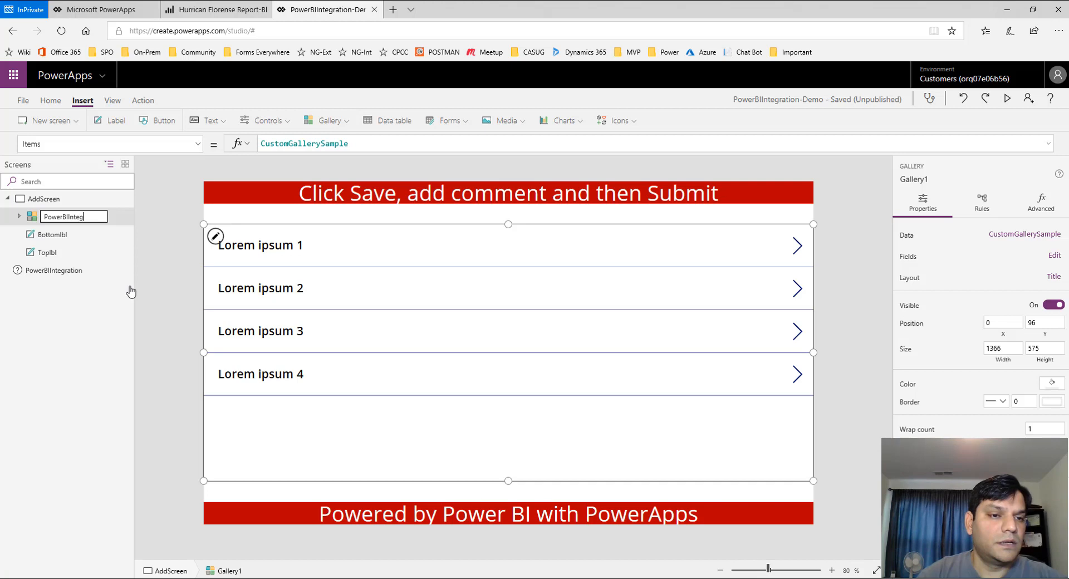
type("rationGal")
key("Return")
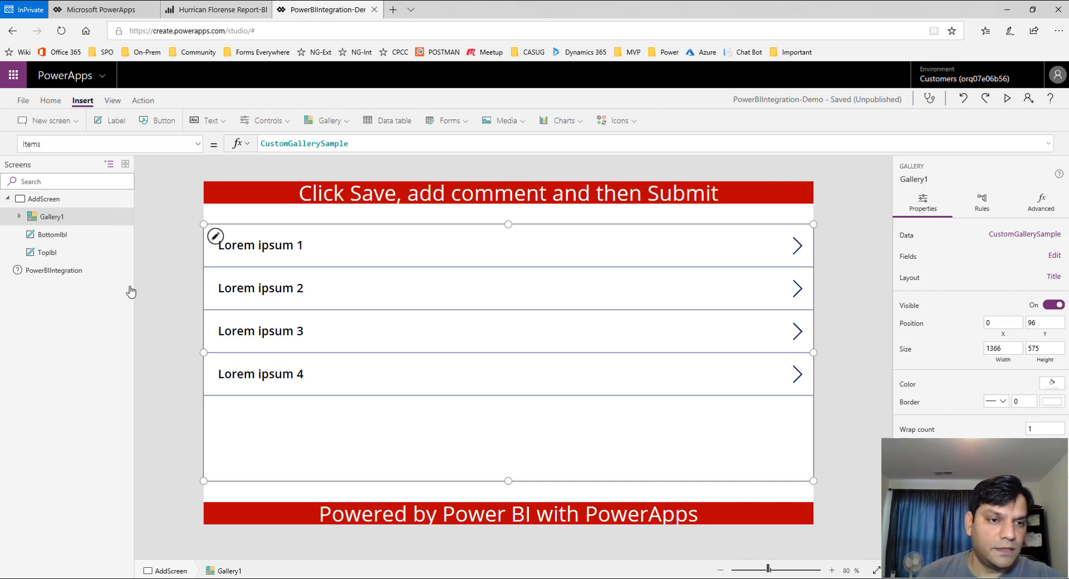
Delete the next-arrow icon from the gallery's item template
left_click(797, 246)
key("Delete")
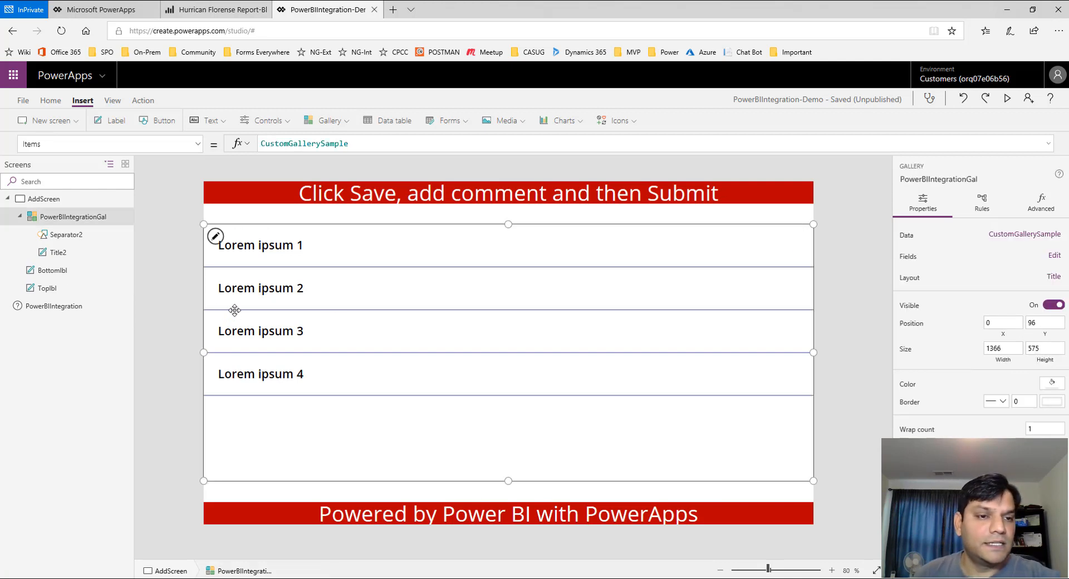
Move the gallery's title label to X 0, Y 23 and shrink it to about 192 wide and 39 high
left_click(301, 252)
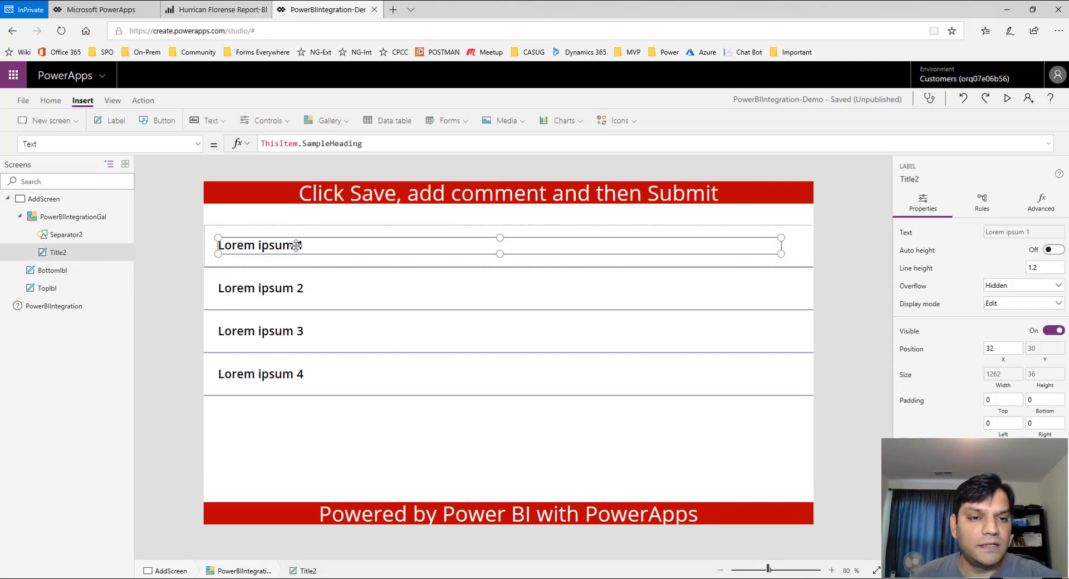
left_click_drag(301, 252, 289, 245)
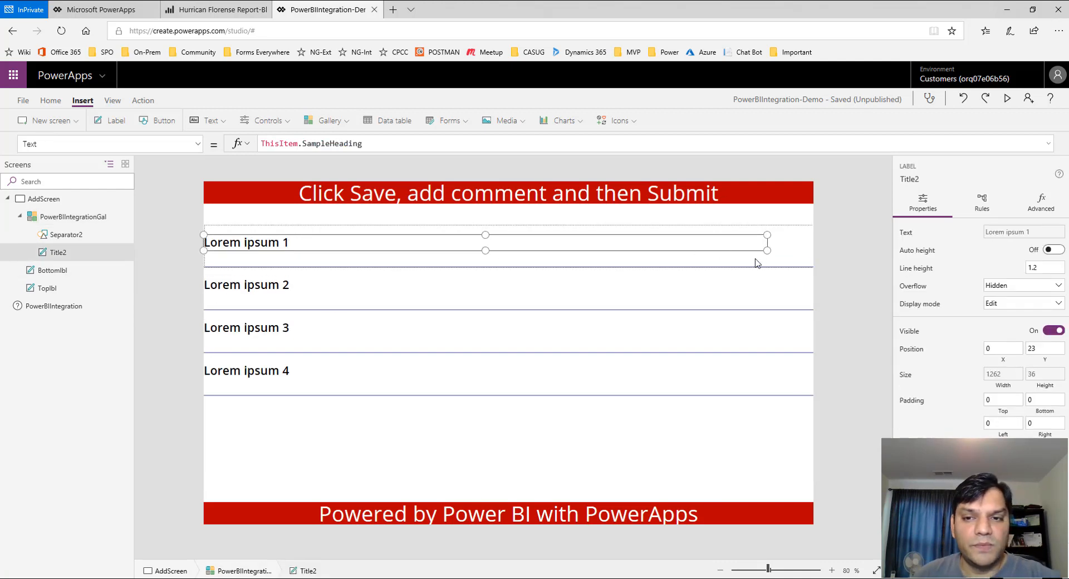
left_click_drag(767, 252, 287, 256)
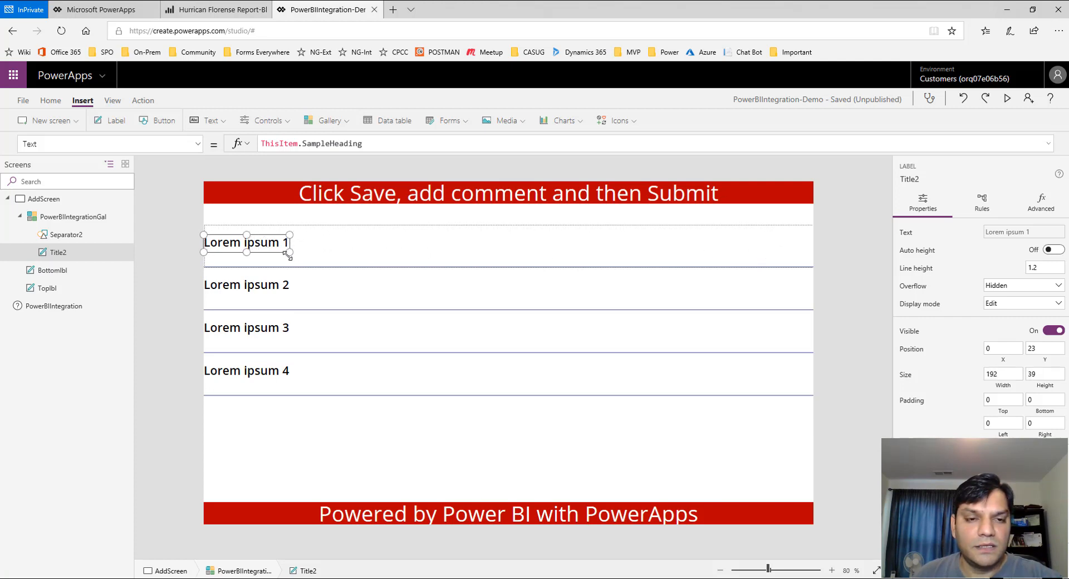
Move the gallery's title label up to Y 16
left_click(376, 261)
left_click(277, 240)
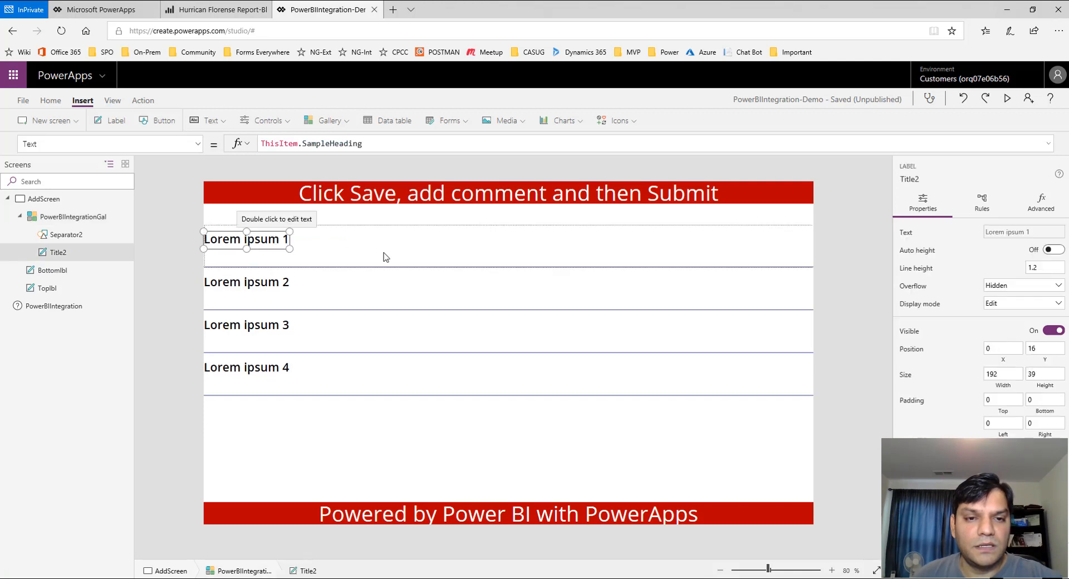
Shorten the gallery's item rows to fit closely around the title label and reduce the gallery height to 568
left_click(557, 259)
left_click_drag(509, 265, 508, 254)
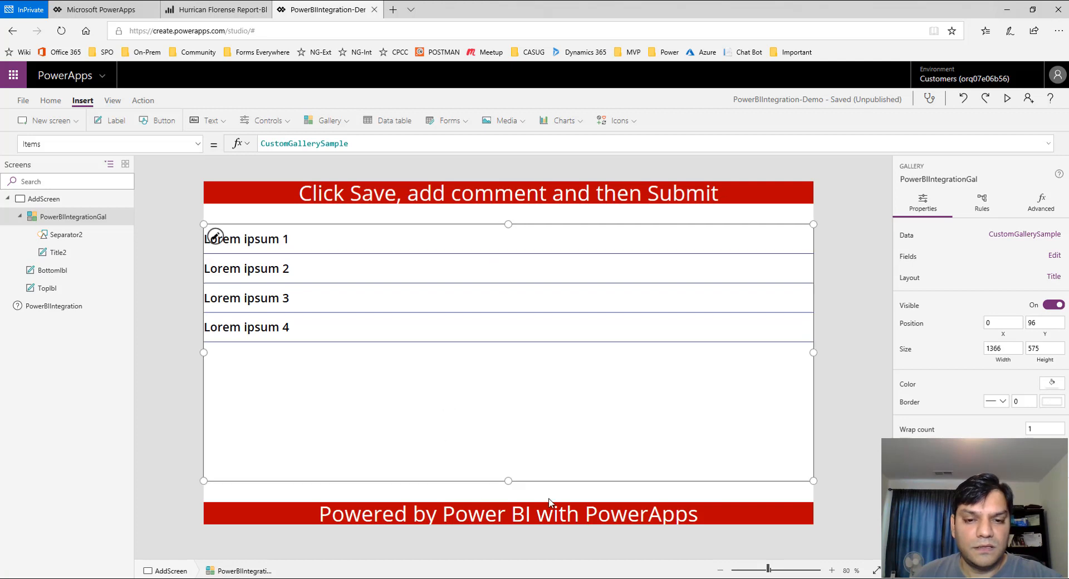
left_click_drag(509, 481, 508, 476)
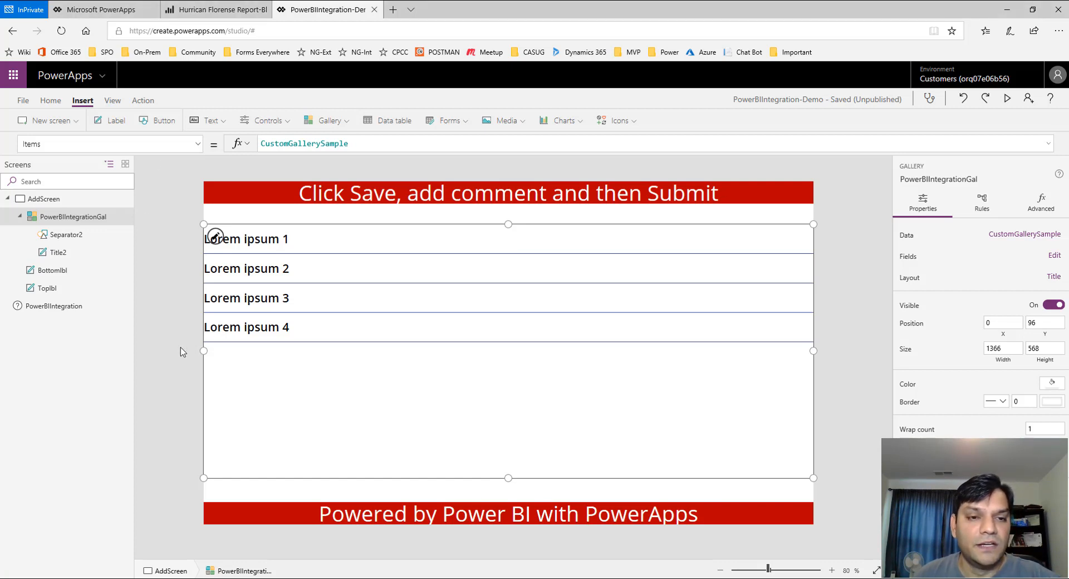
Set the Items property of PowerBIIntegrationGal to PowerBIIntegration.Data
left_click(69, 256)
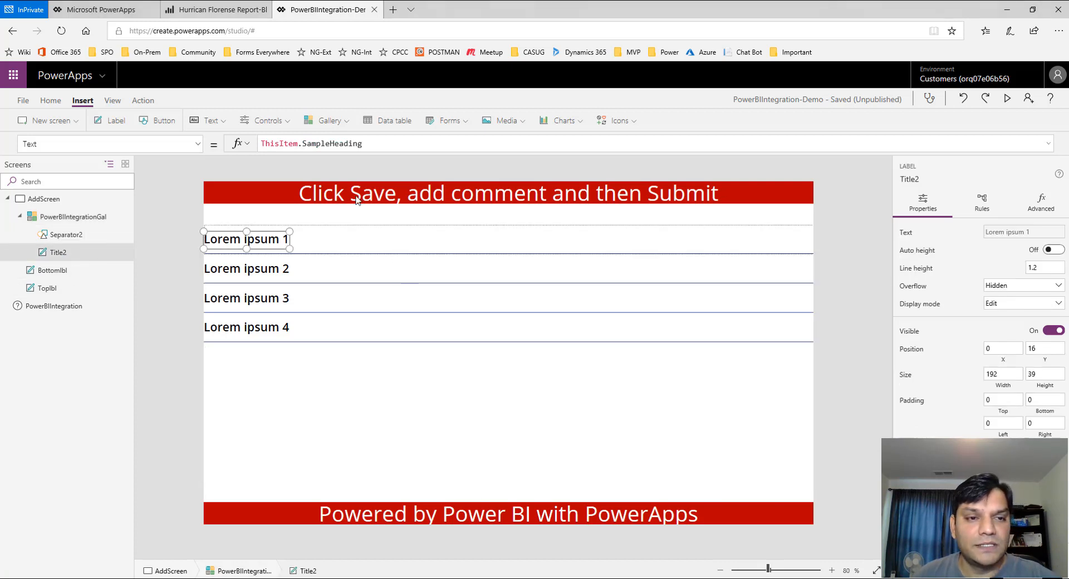
left_click(92, 217)
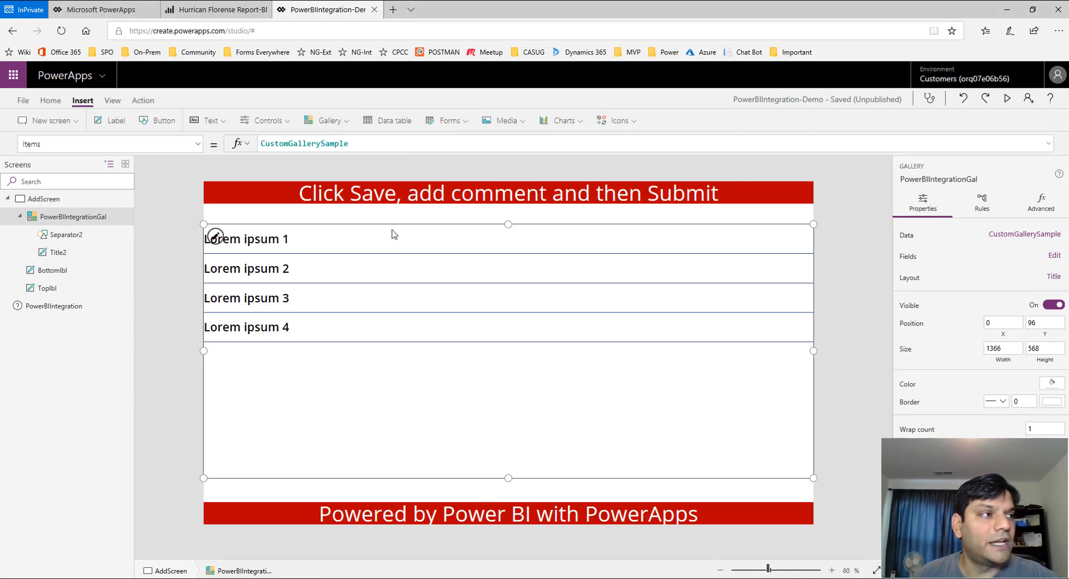
left_click_drag(350, 144, 192, 143)
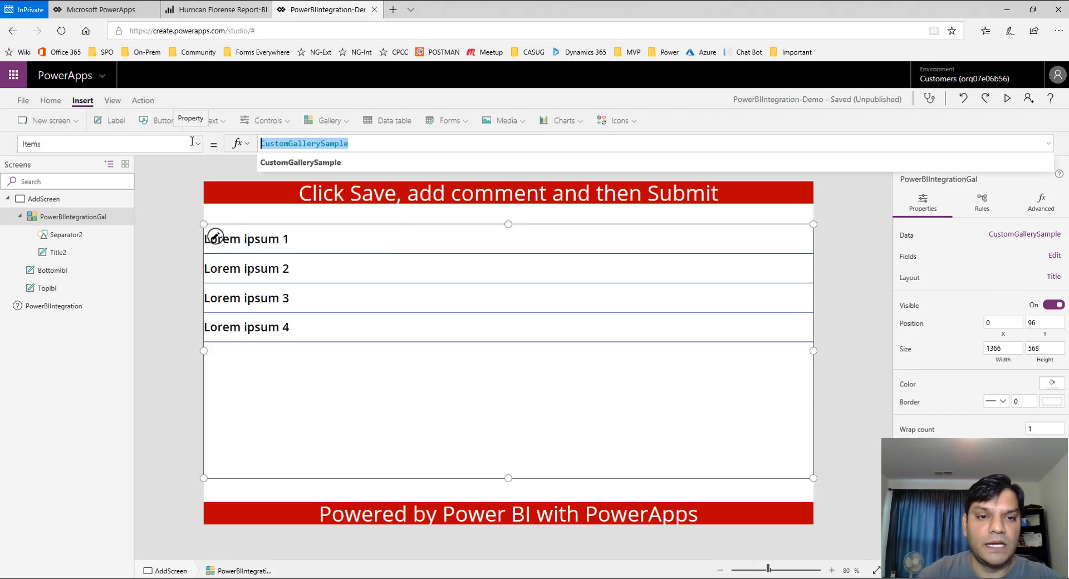
type("Power")
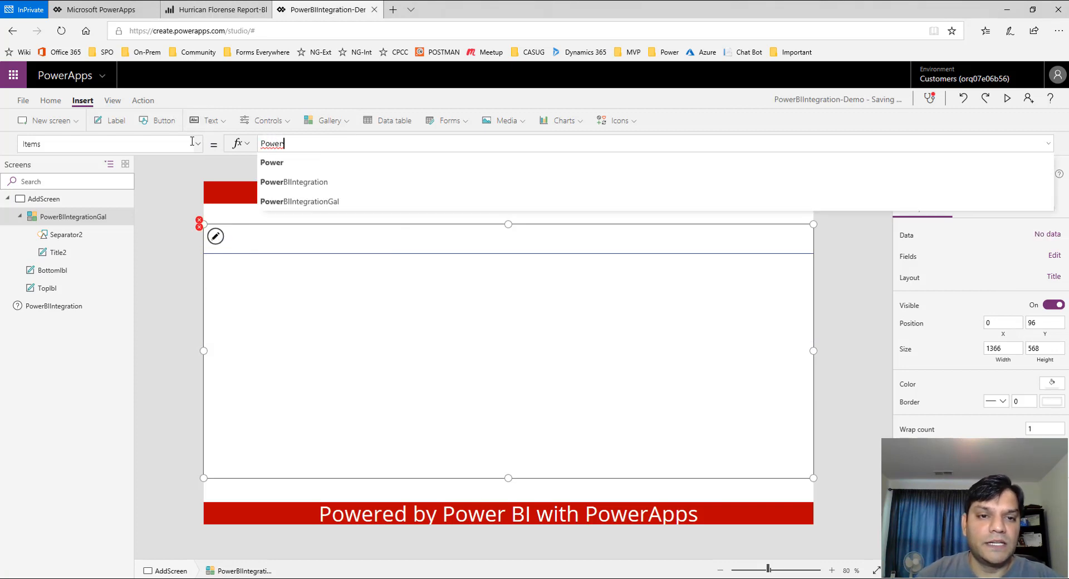
key("Down")
key("Tab")
type(".")
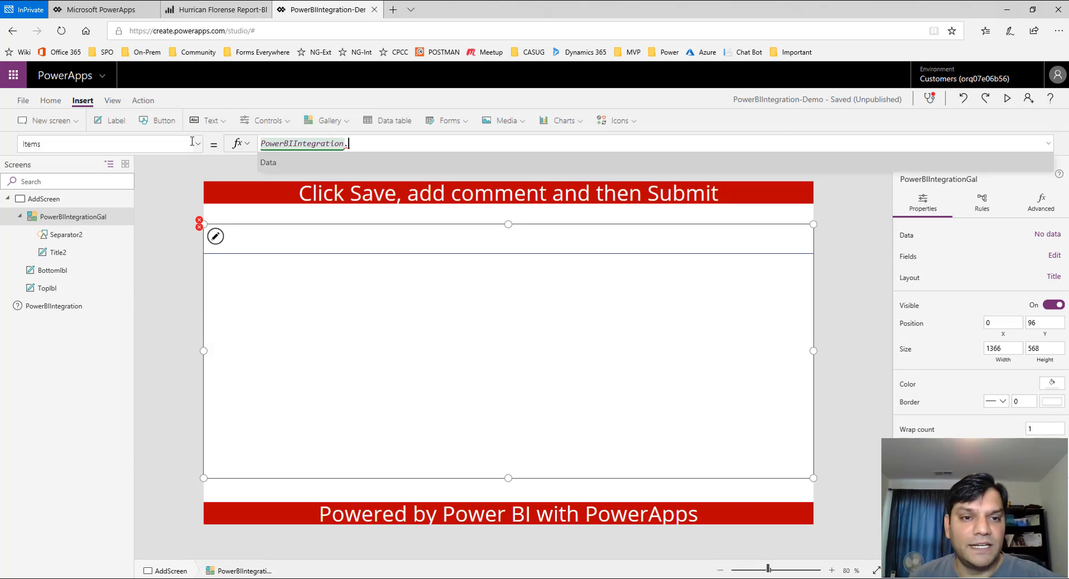
key("Tab")
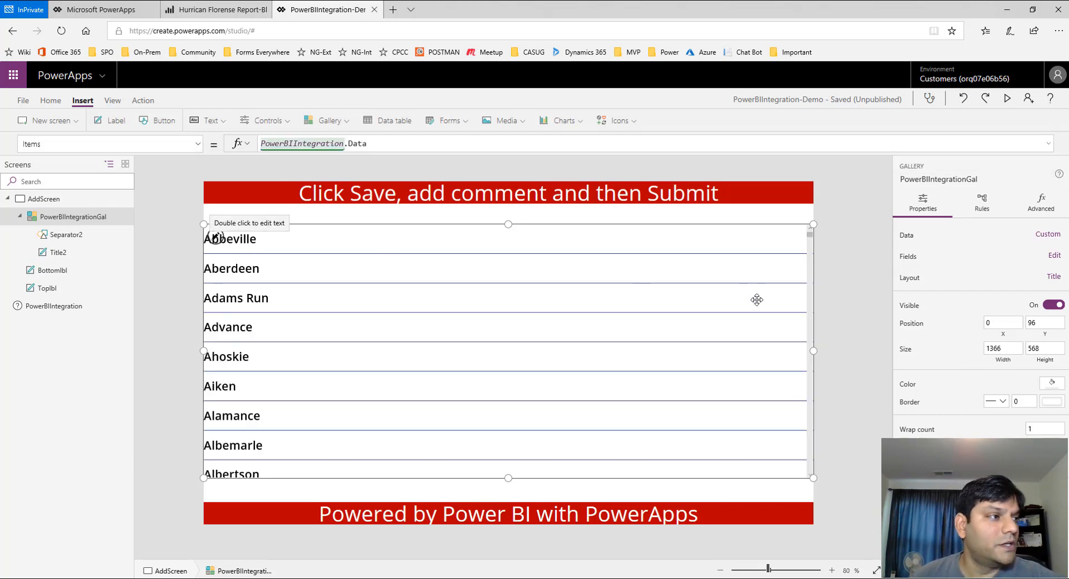
left_click(241, 218)
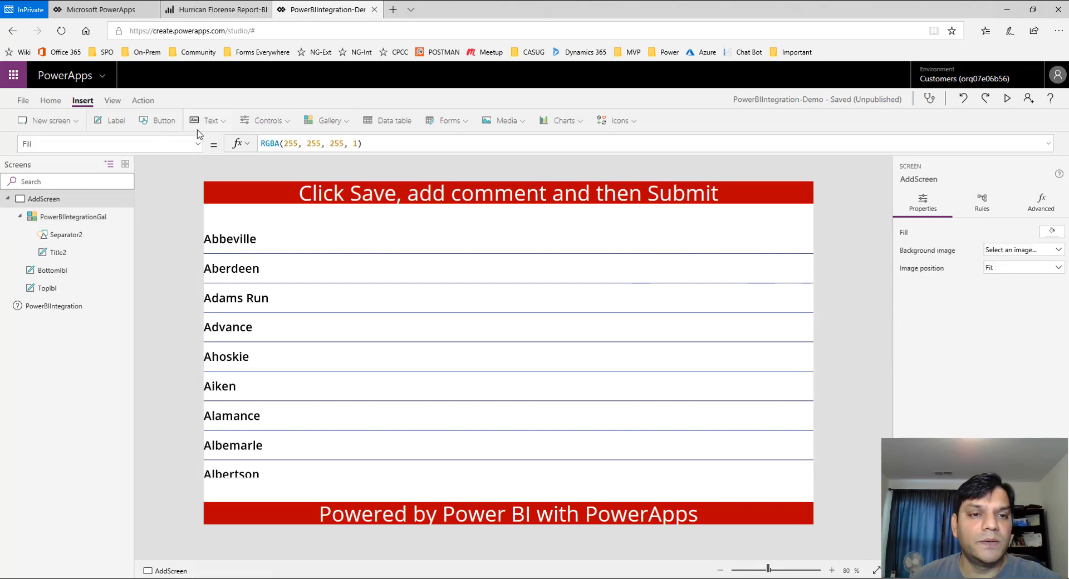
left_click(163, 121)
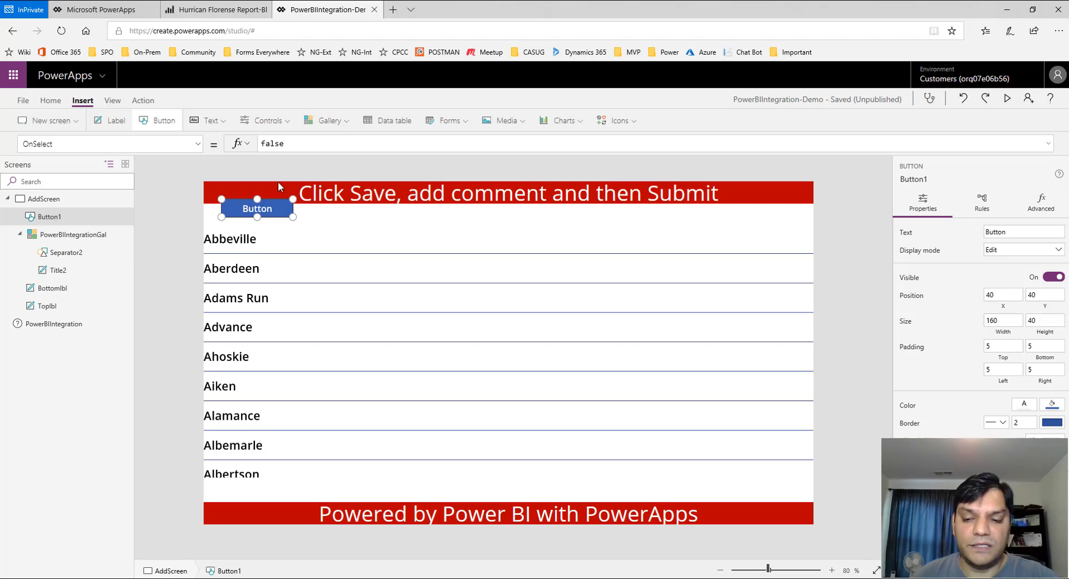
key("Delete")
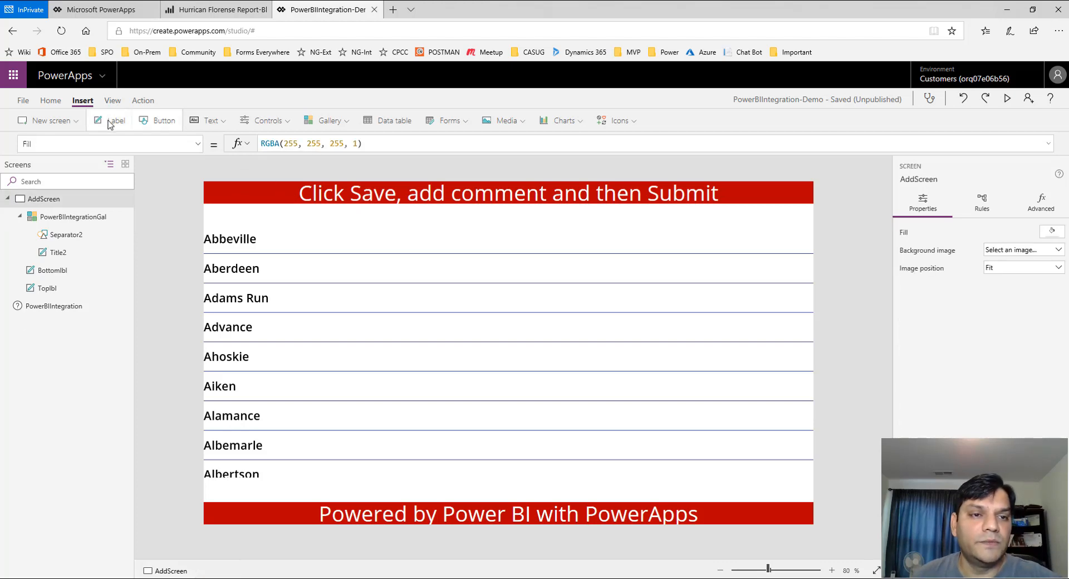
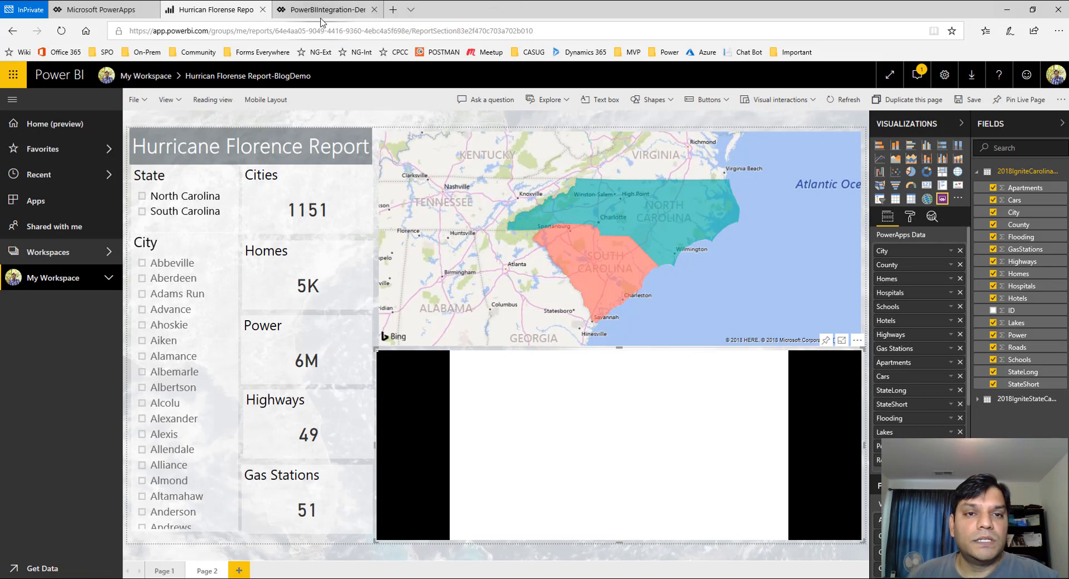
Switch back to the PowerApps studio and check which data fields the gallery's labels are bound to
left_click(322, 14)
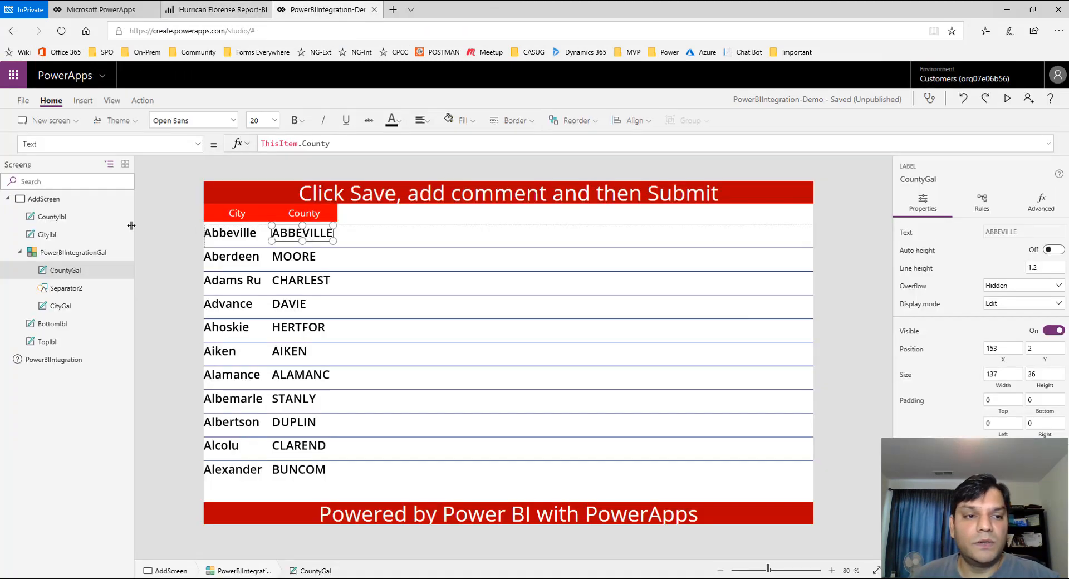
left_click(83, 252)
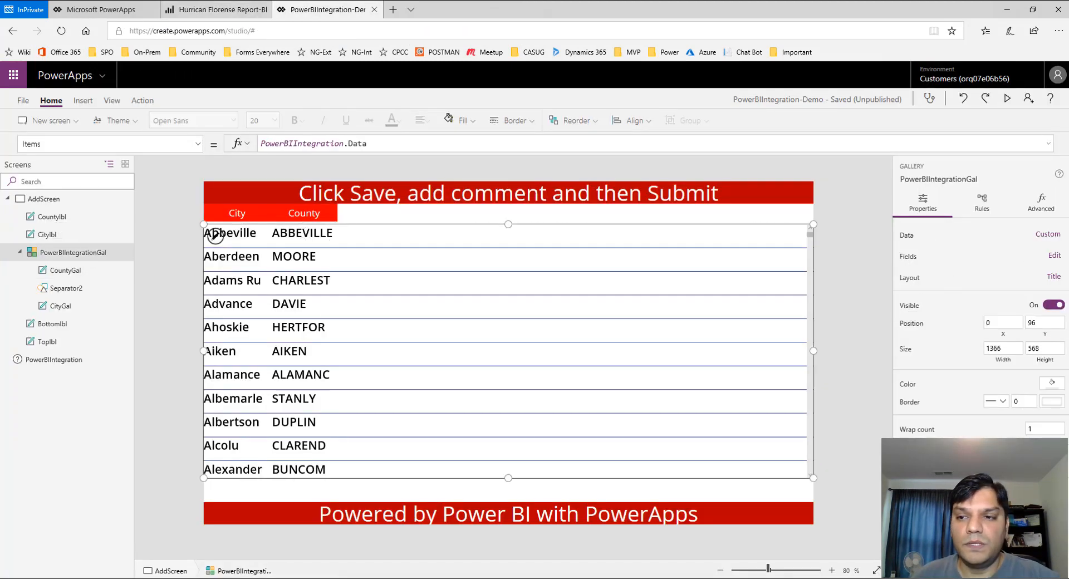
left_click(1050, 256)
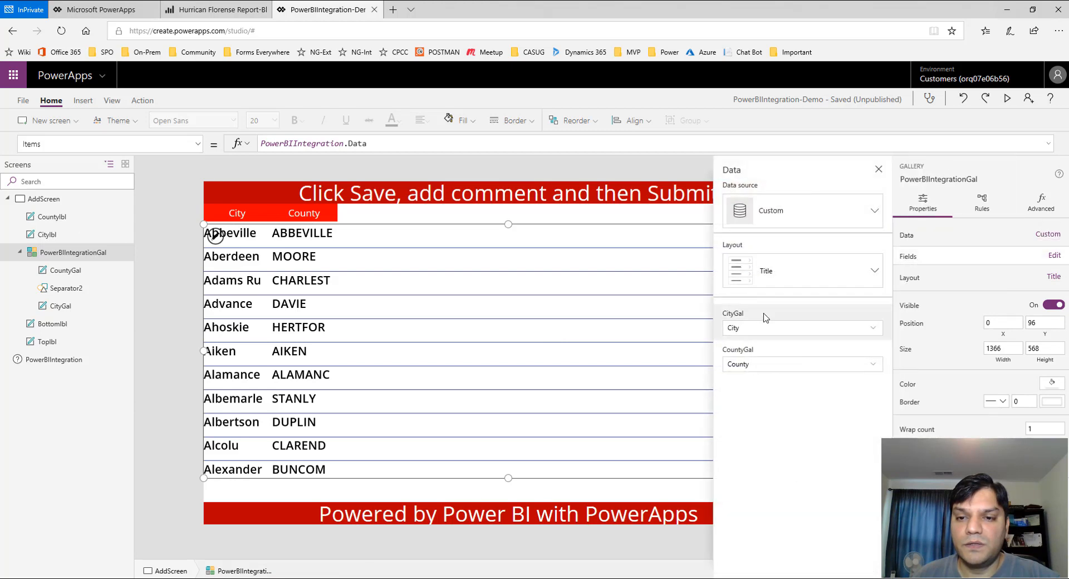
Duplicate the red County header label and place the copy directly beside it at X 300, Y 50
left_click(321, 219)
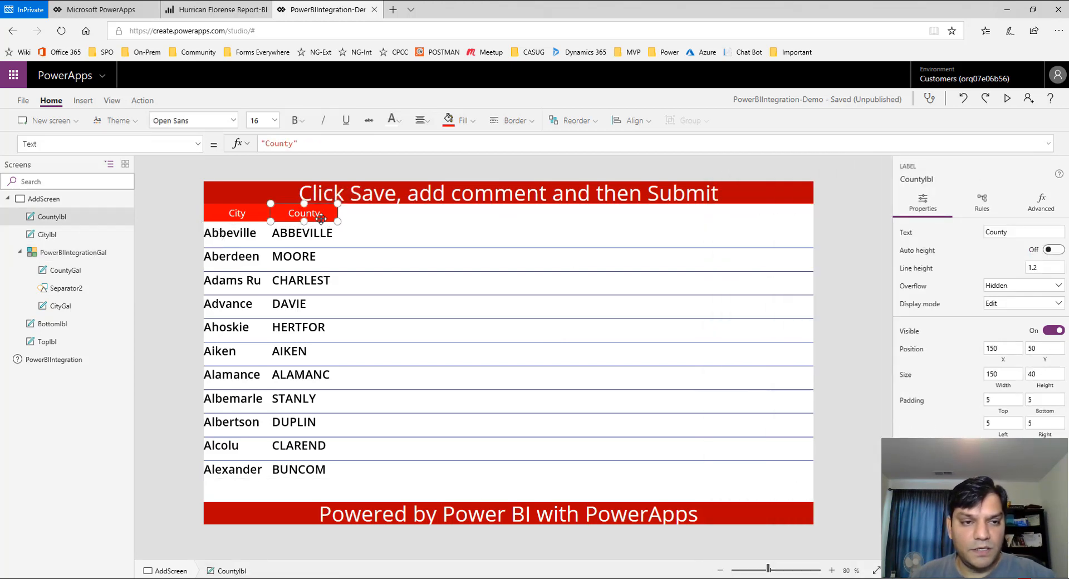
key("ctrl+c")
key("ctrl+v")
left_click_drag(278, 214, 395, 216)
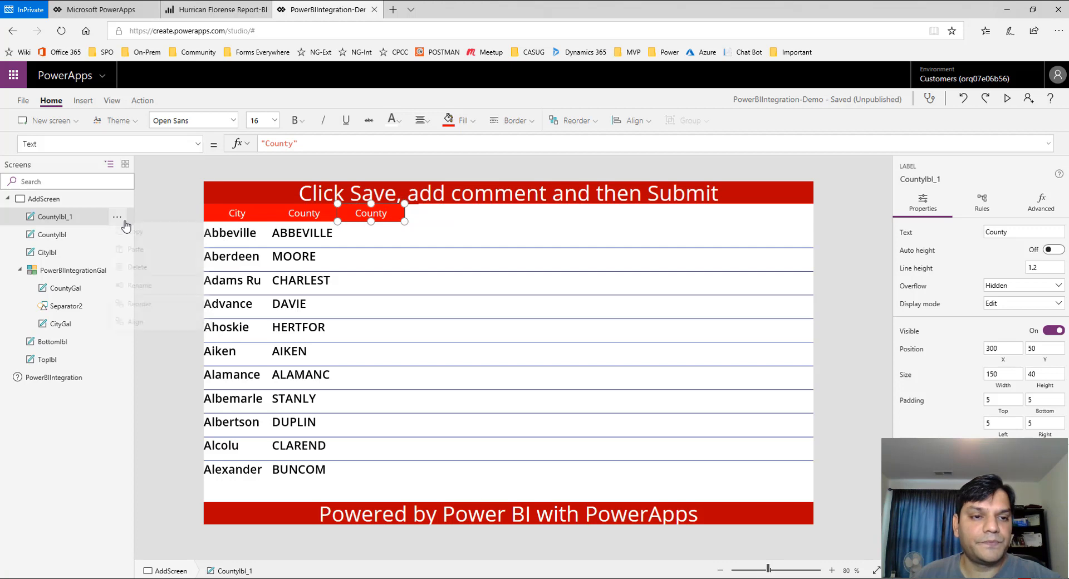
Rename the copied header label as Homeslbl
left_click(123, 219)
left_click(132, 292)
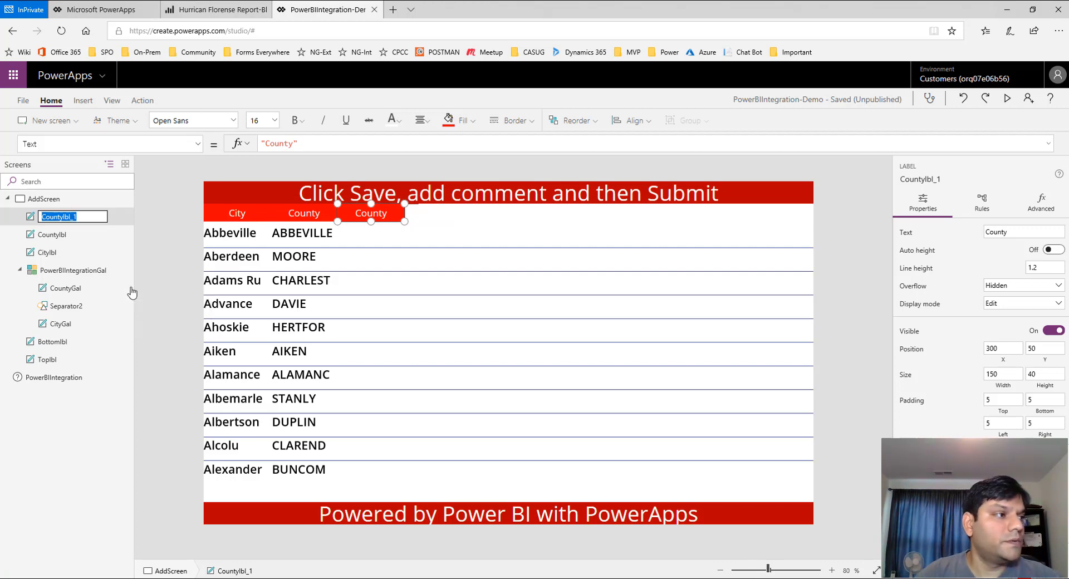
type("Ho")
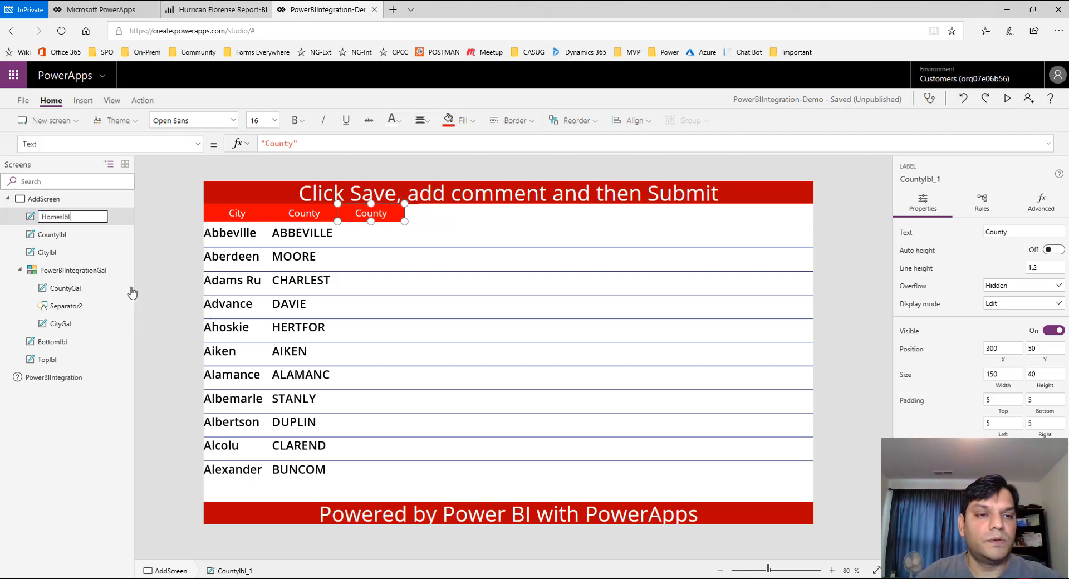
type("meslbl")
key("Return")
Duplicate the CountyGal label inside the gallery and place the copy under the third header at X 308, Y 2
left_click(289, 241)
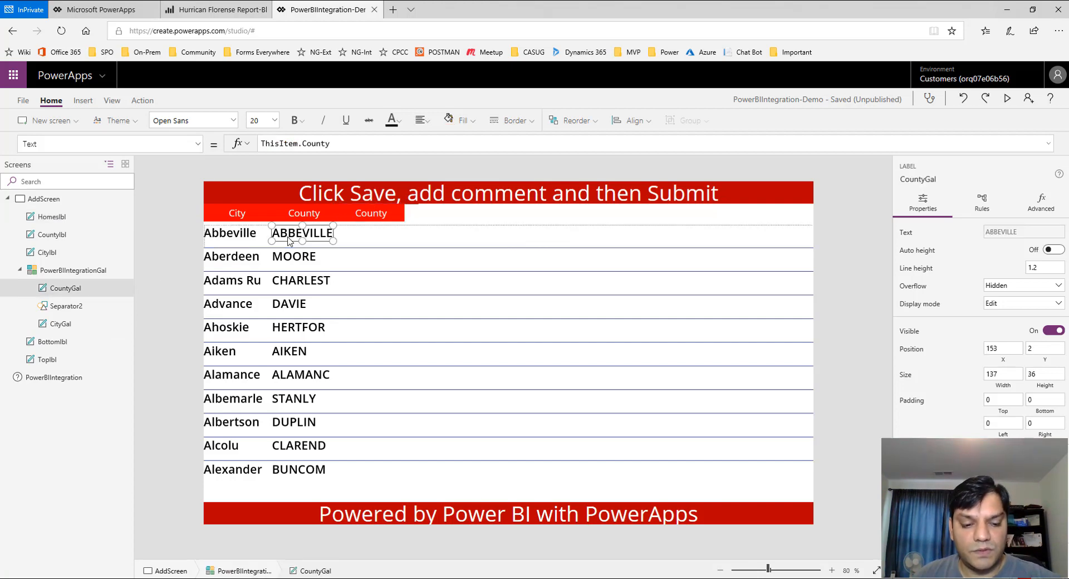
left_click(289, 242)
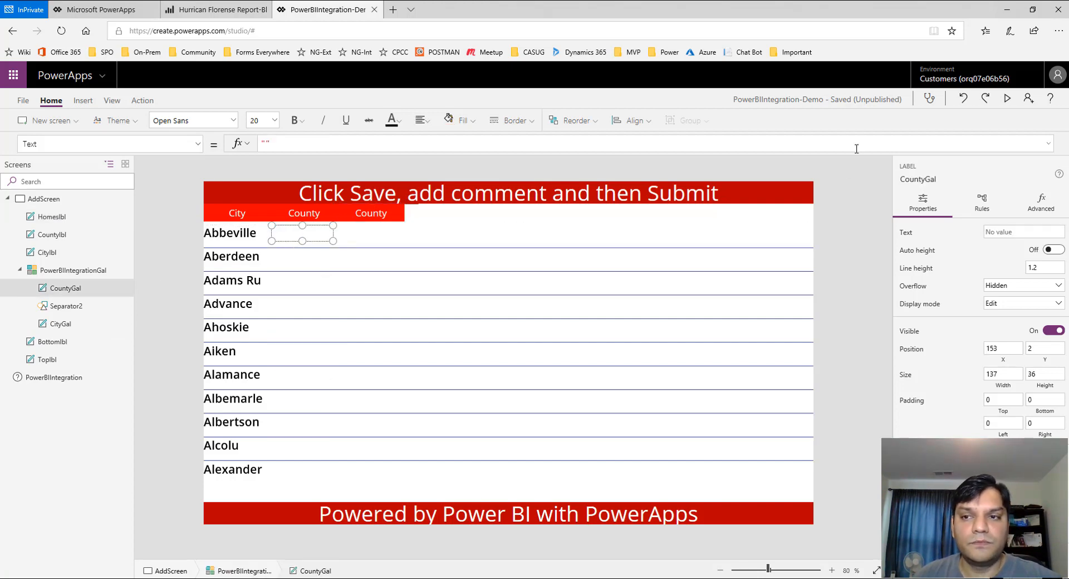
left_click(961, 101)
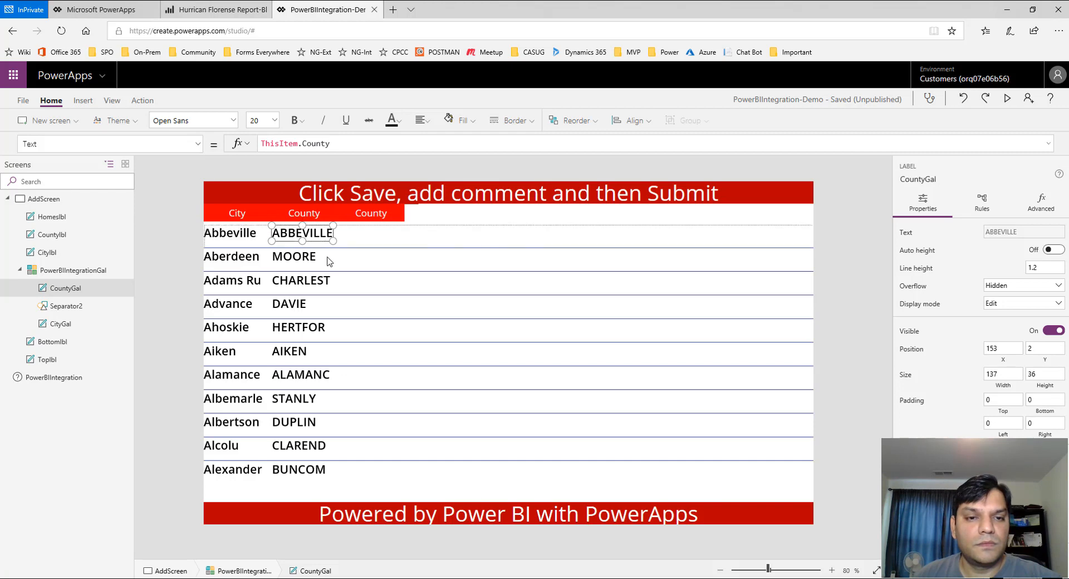
key("ctrl+c")
key("ctrl+v")
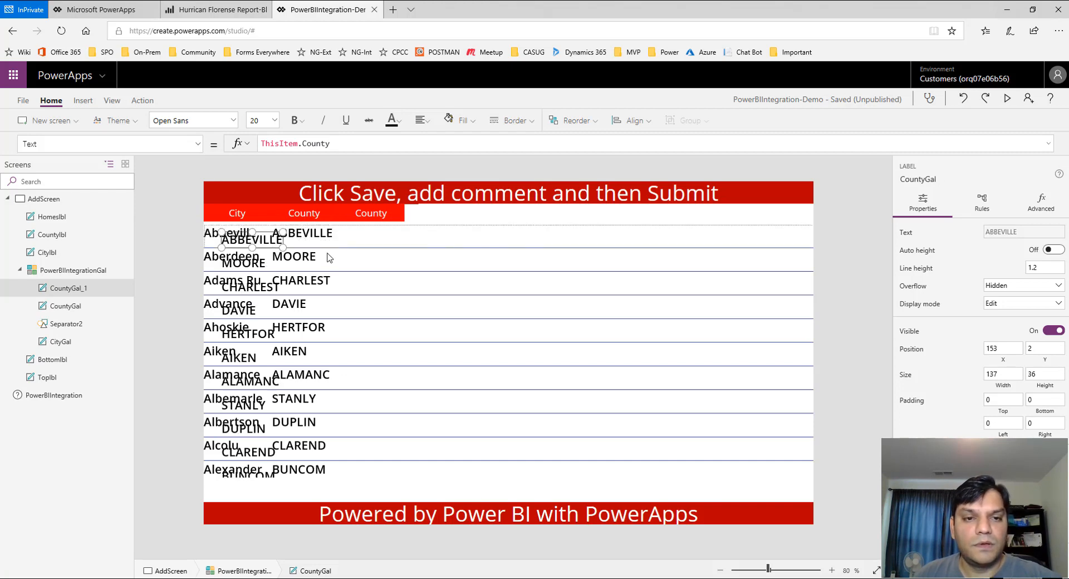
left_click_drag(323, 237, 388, 229)
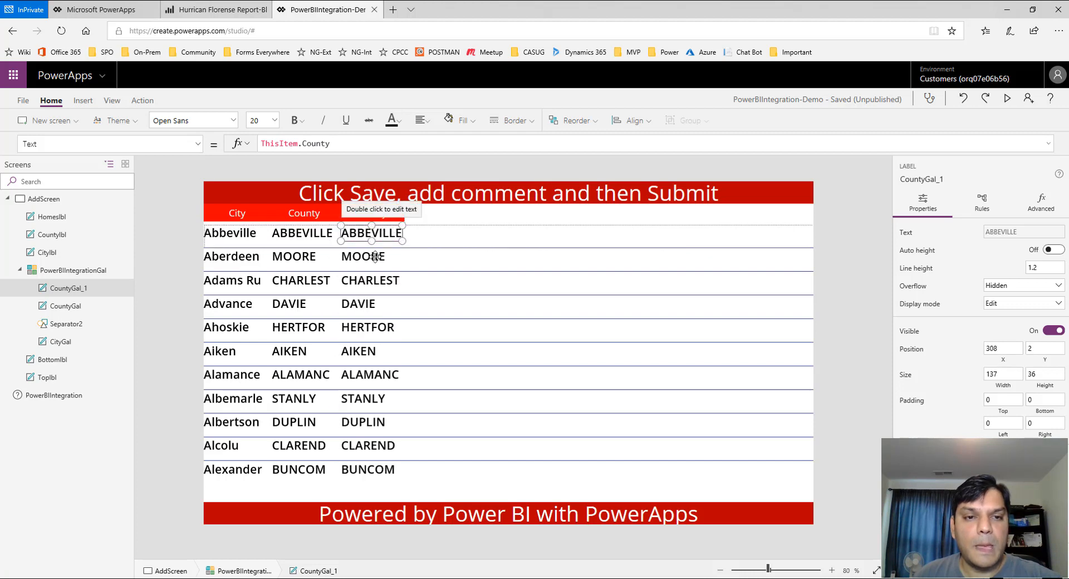
Set the Text of the copied gallery label to ThisItem.Homes
left_click(279, 261)
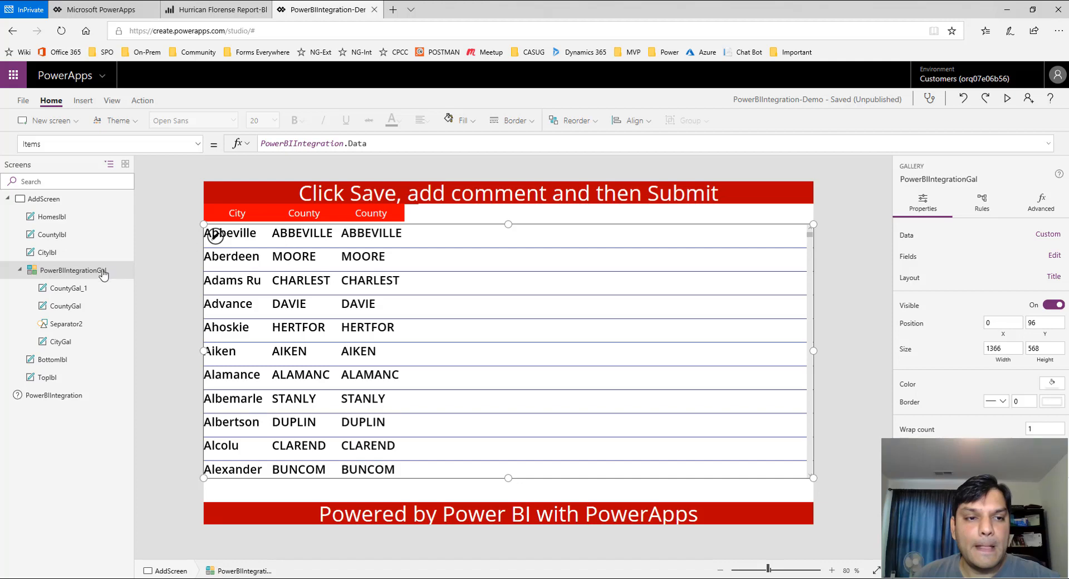
left_click(314, 240)
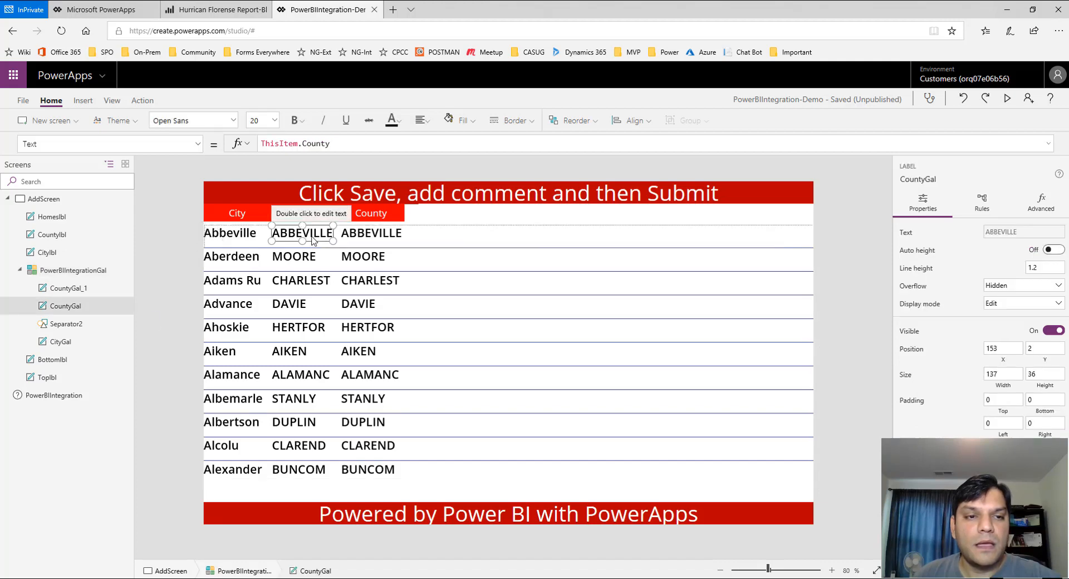
left_click(223, 237)
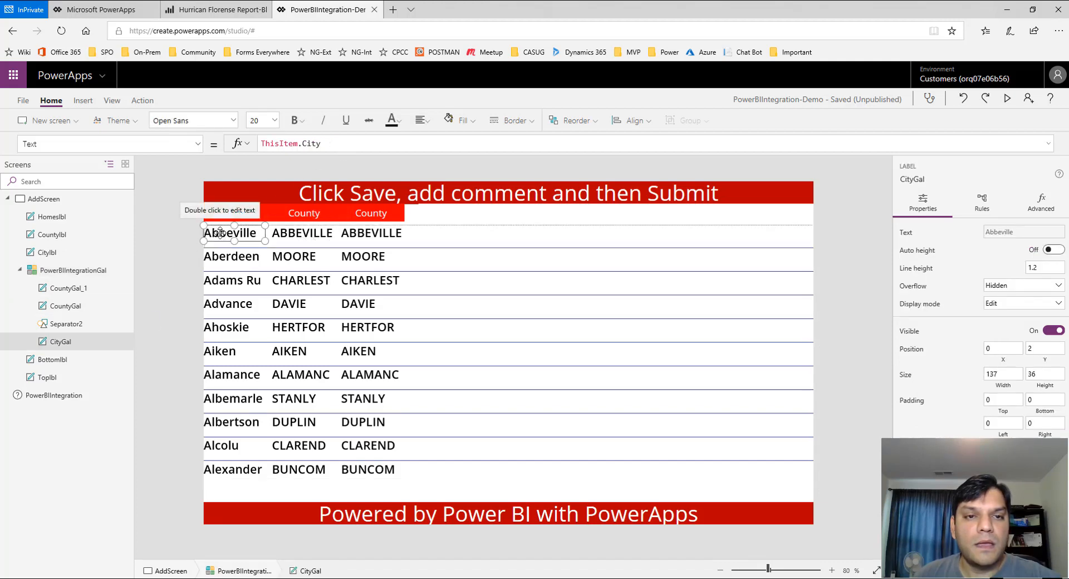
left_click(323, 237)
left_click(354, 239)
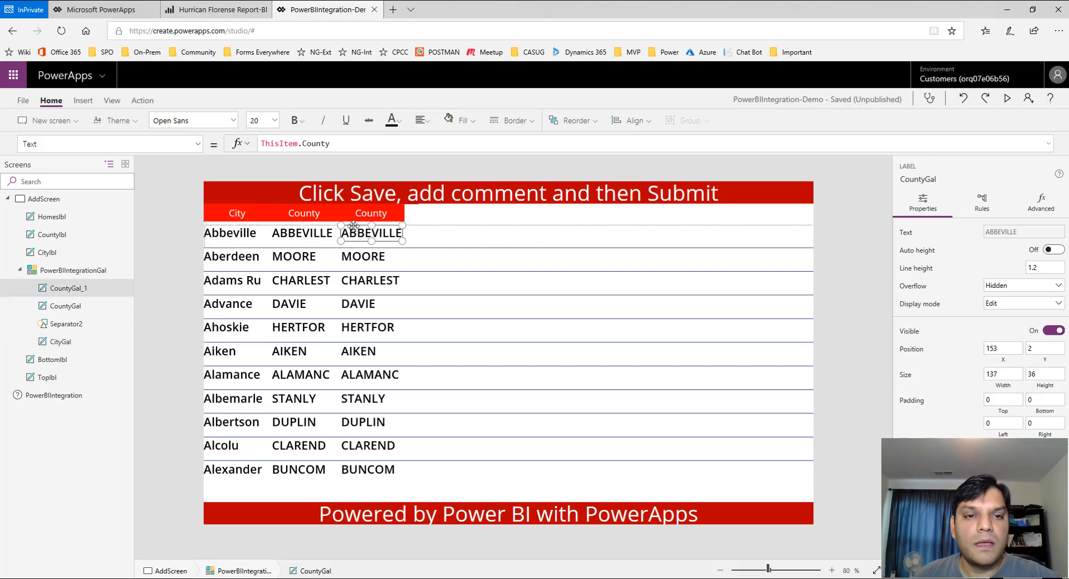
left_click(359, 141)
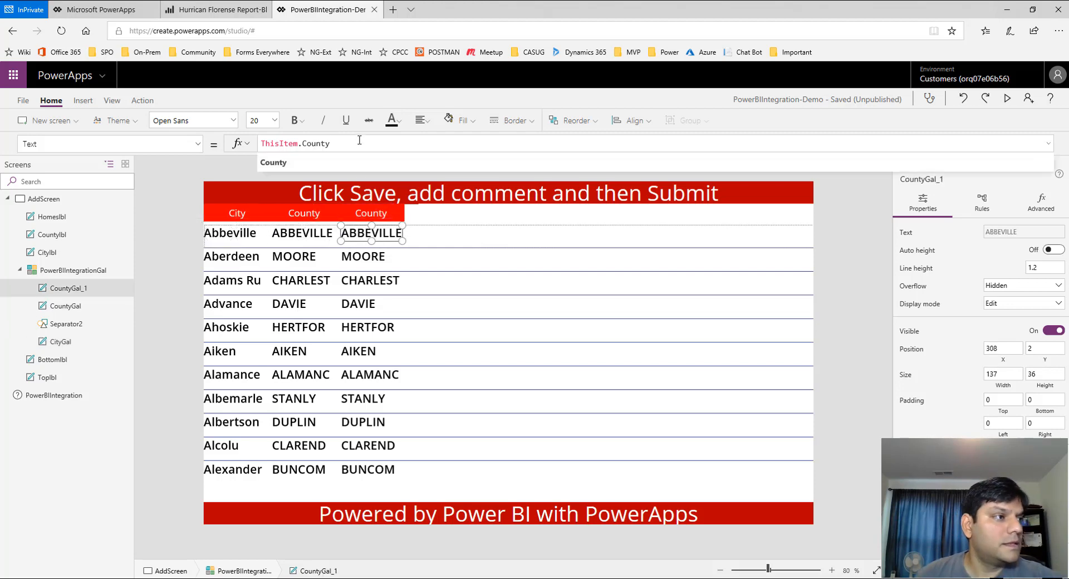
key("BackSpace")
key("BackSpace")
key("BackSpace")
key("BackSpace")
key("BackSpace")
key("BackSpace")
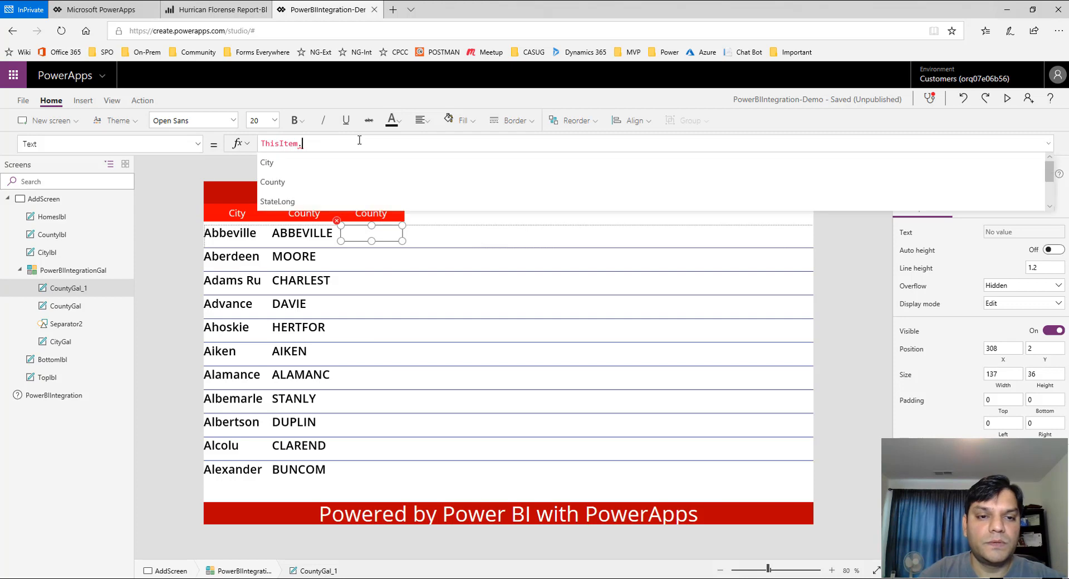
type("ho")
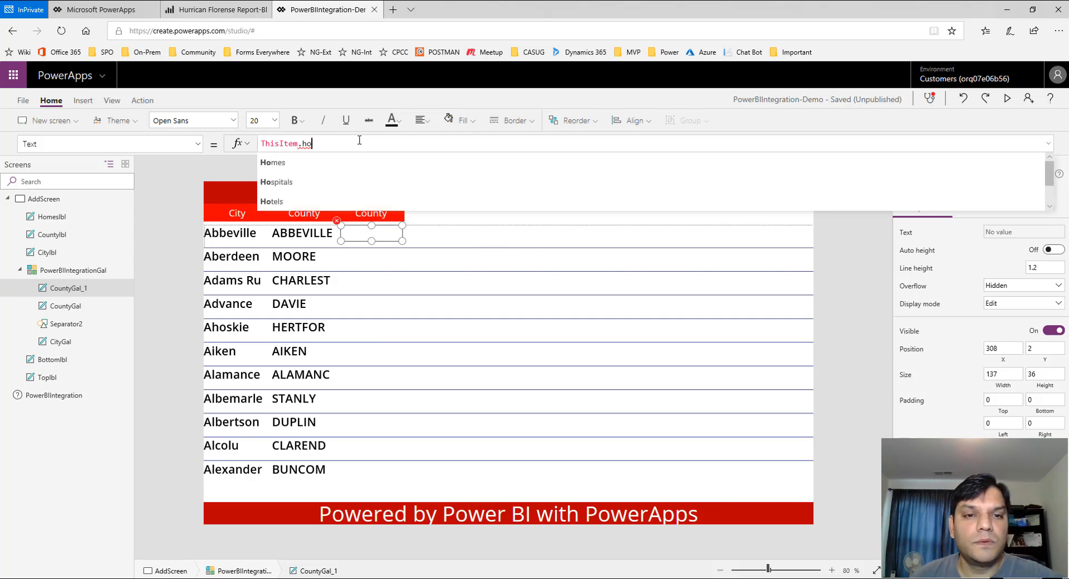
left_click(351, 167)
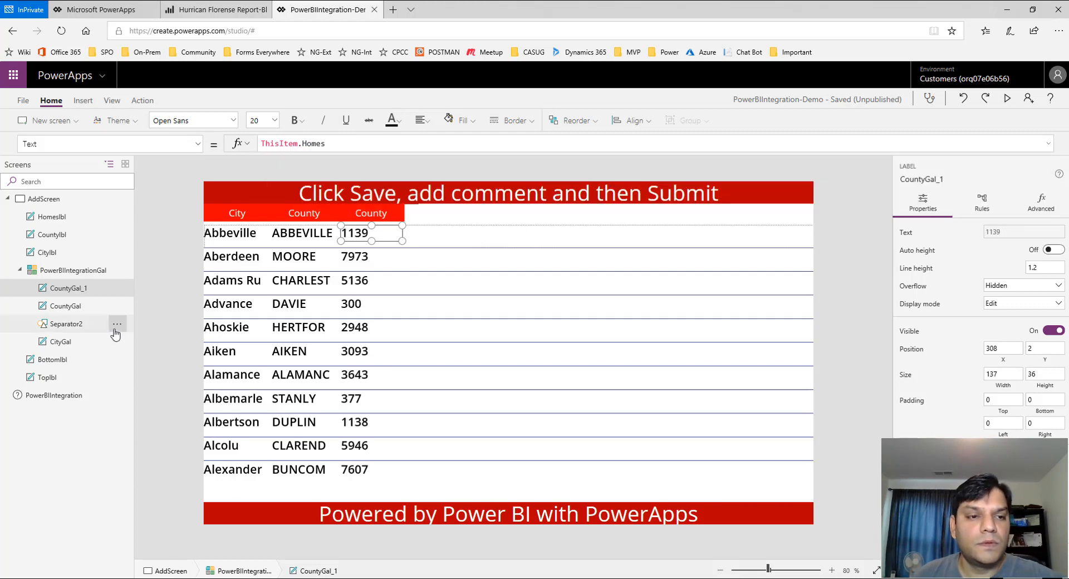
Try to rename the copied gallery label CountyGal_1 as Homeslbl
left_click(117, 289)
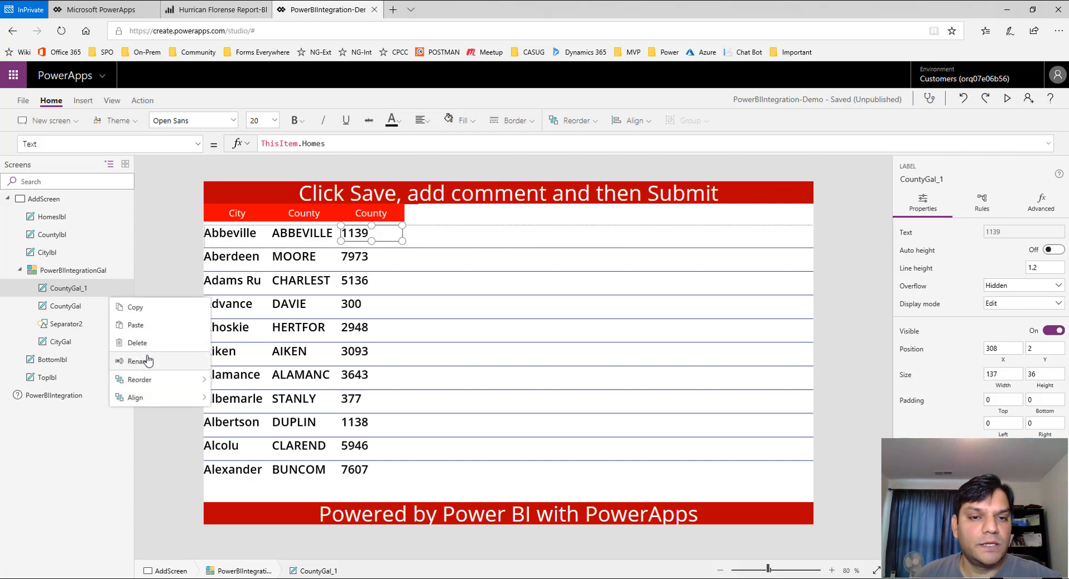
left_click(145, 365)
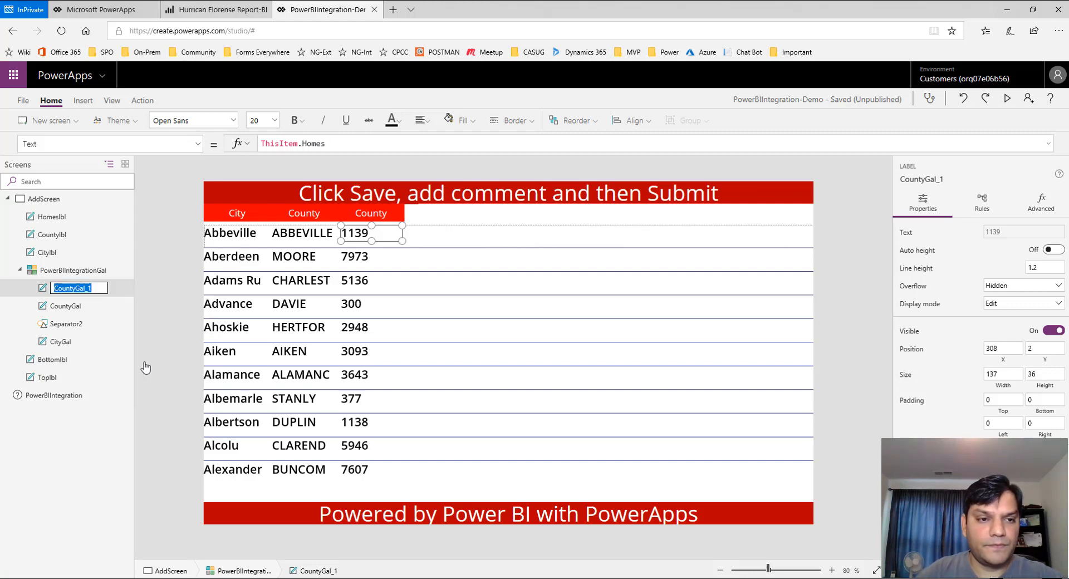
type("Homeslb")
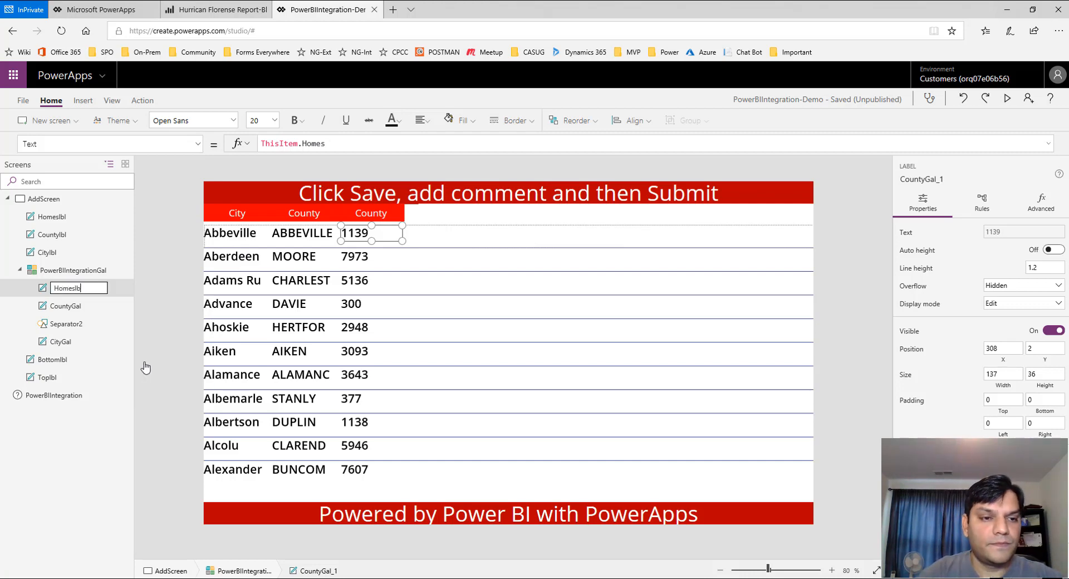
type("l")
key("Return")
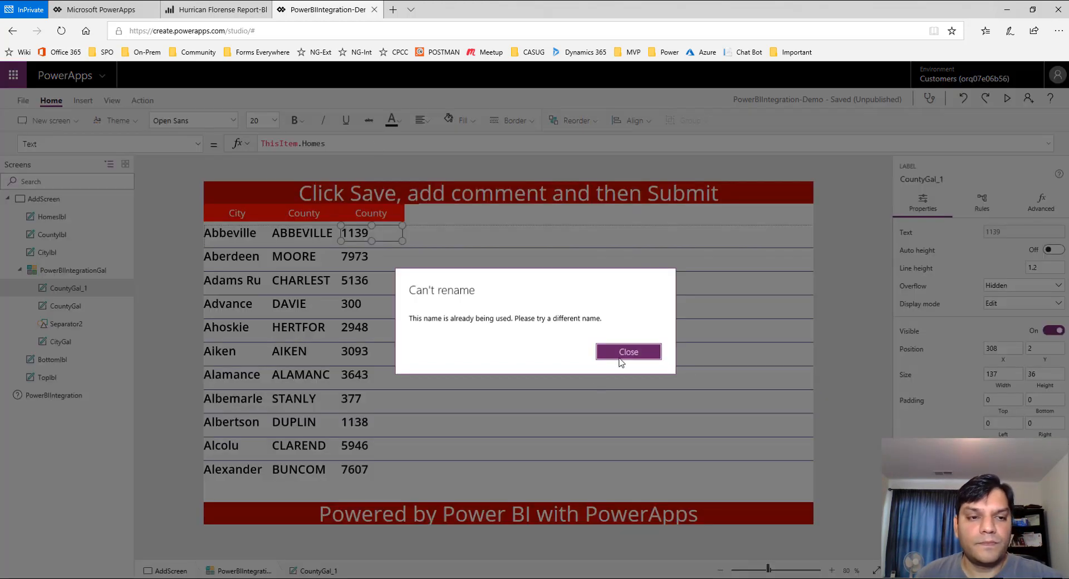
left_click(620, 362)
Set the Text of the third header label, Homeslbl, to "Homes"
double_click(371, 213)
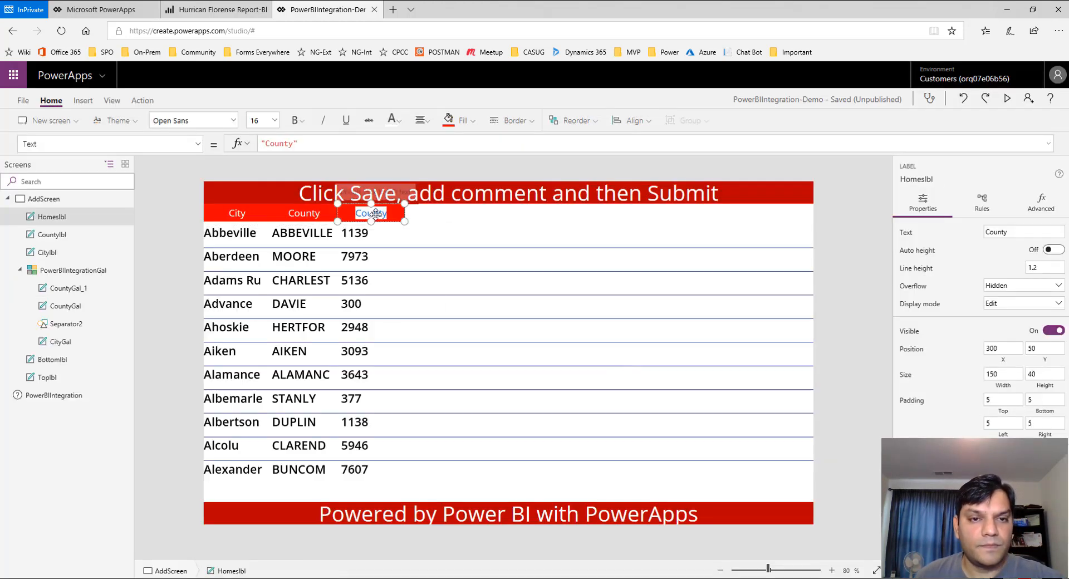
left_click(307, 148)
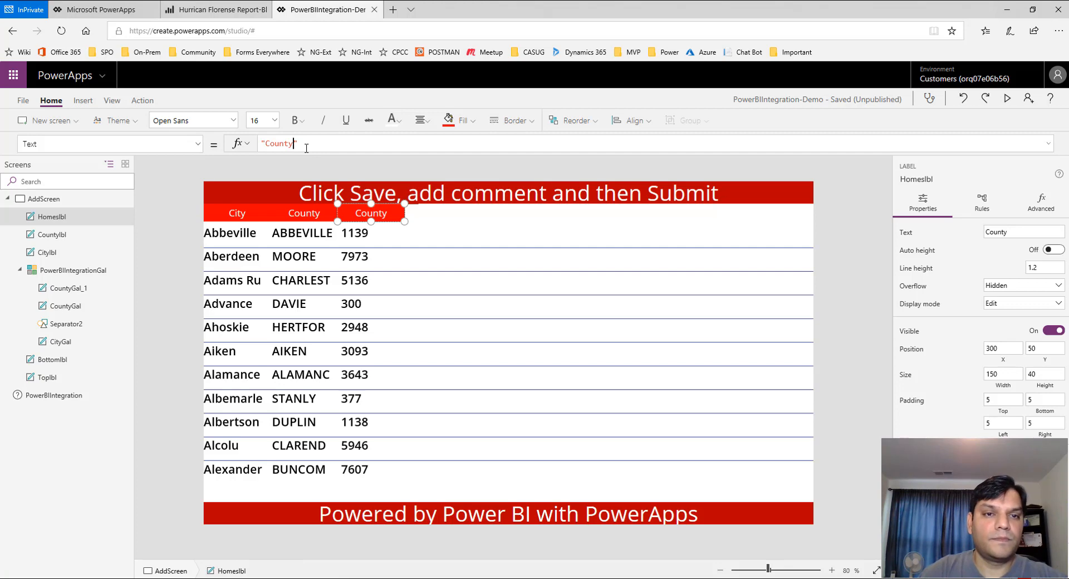
key("BackSpace")
key("BackSpace")
key("BackSpace")
key("BackSpace")
key("BackSpace")
key("BackSpace")
type("Ho")
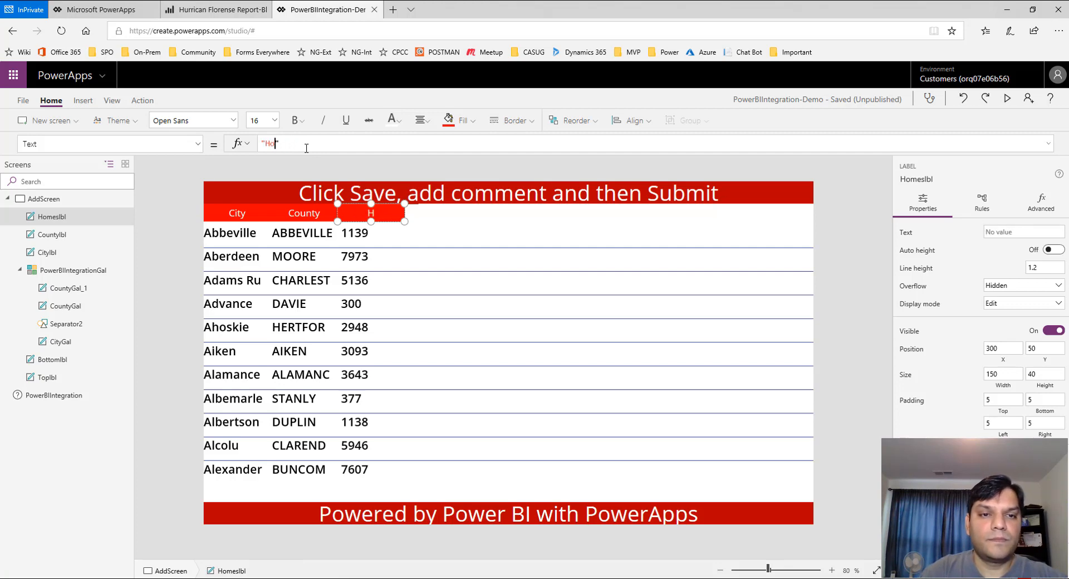
type("mes")
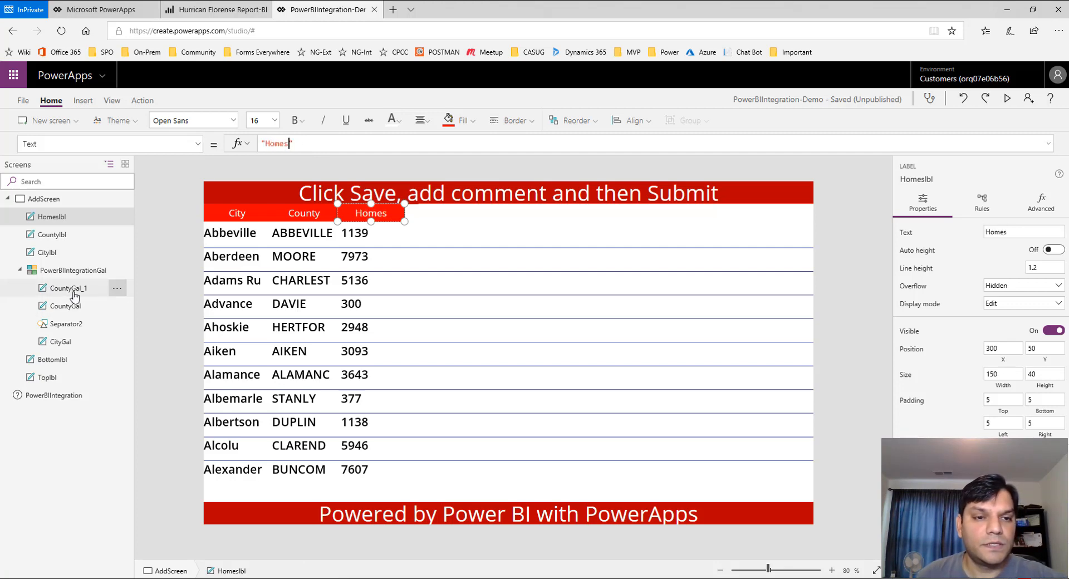
Rename the gallery label CountyGal_1 as HomesGal
left_click(74, 290)
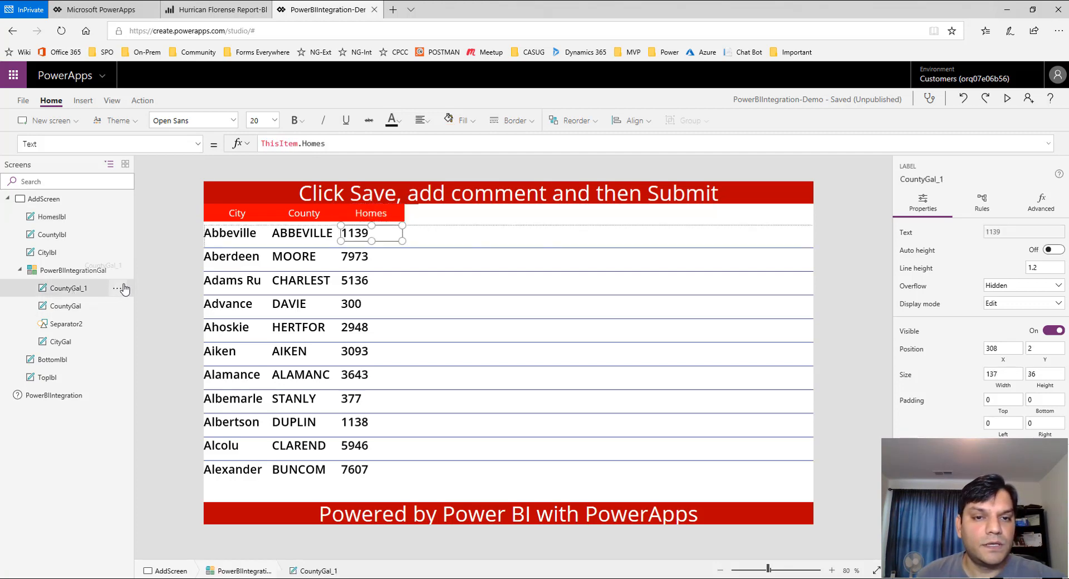
left_click(67, 310)
left_click(375, 240)
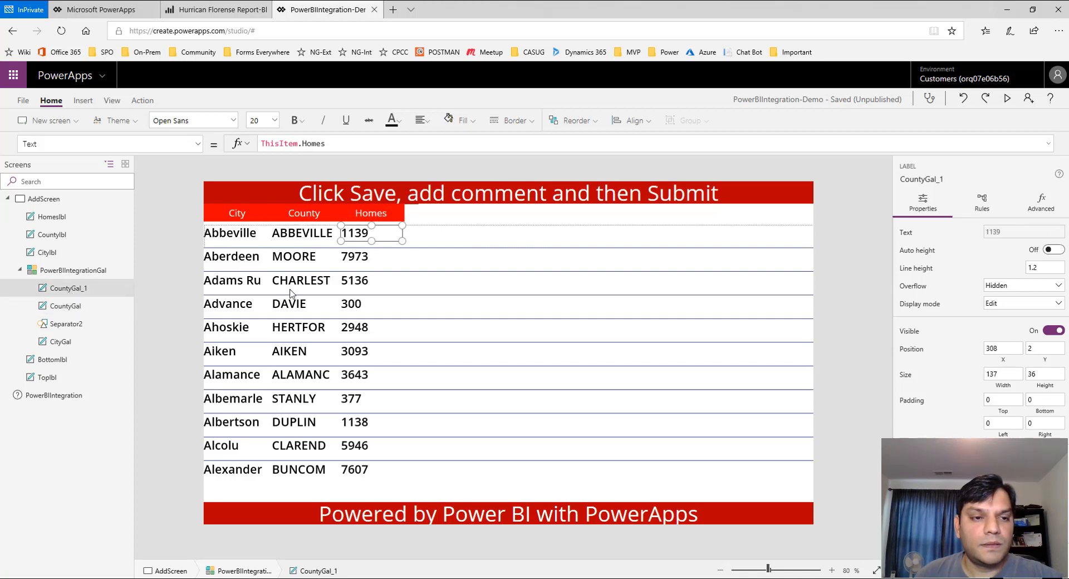
left_click(117, 288)
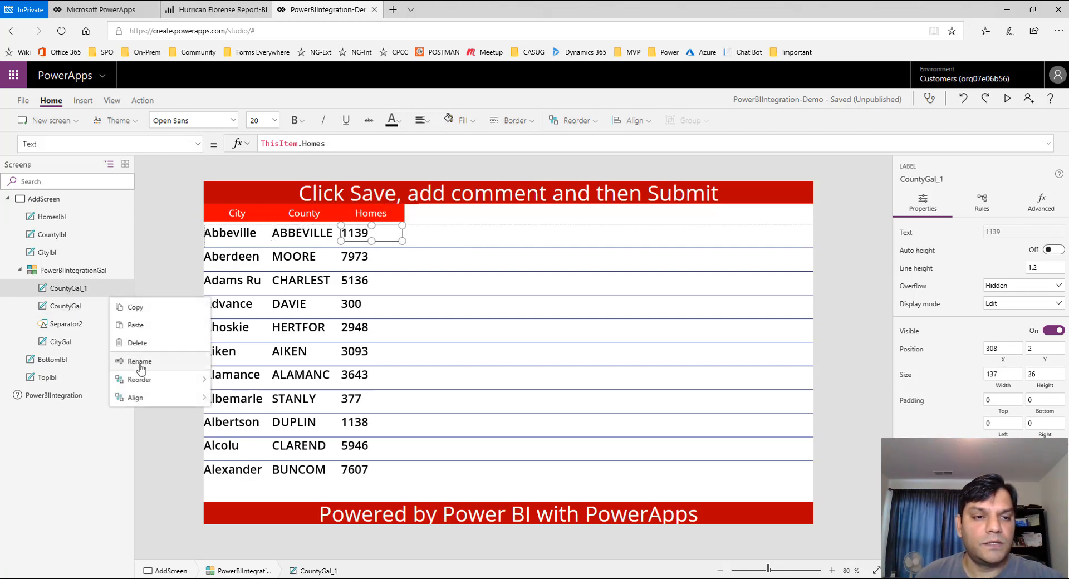
left_click(140, 362)
type("HomesGal")
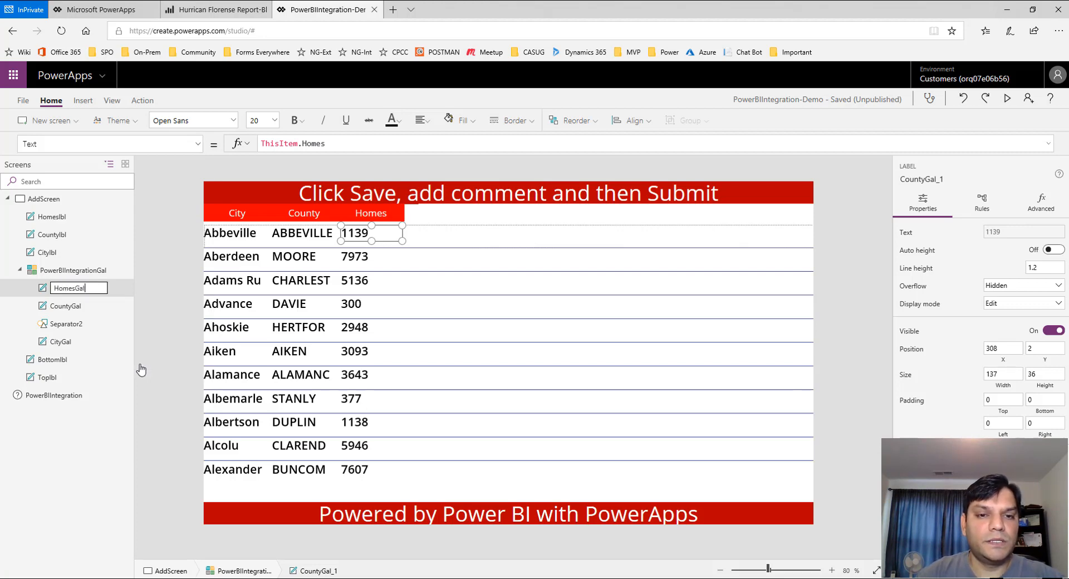
key("Return")
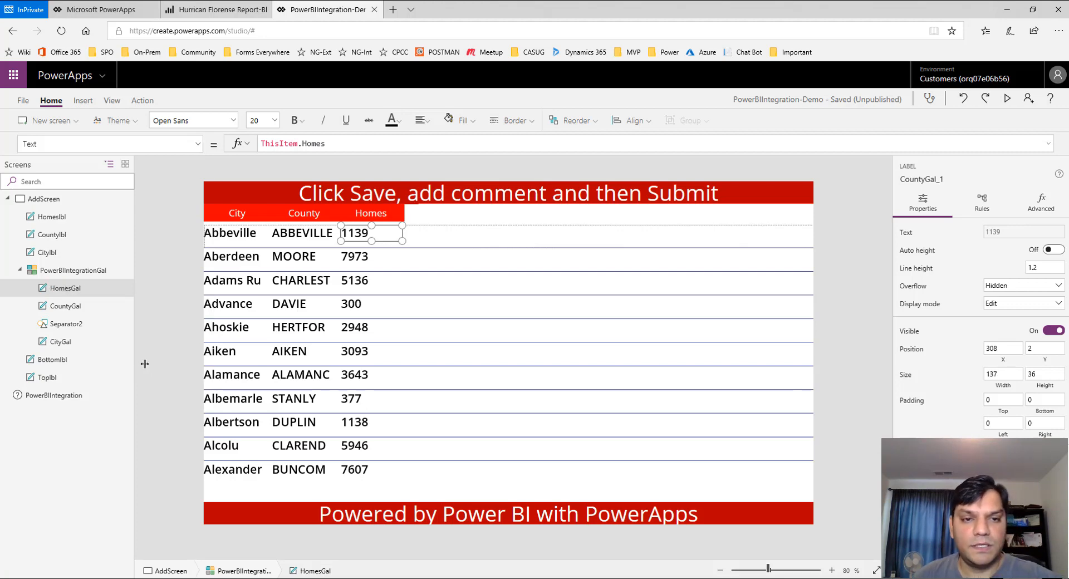
Duplicate the red Homes header label and place the copy directly beside it at X 450, Y 50
left_click(396, 212)
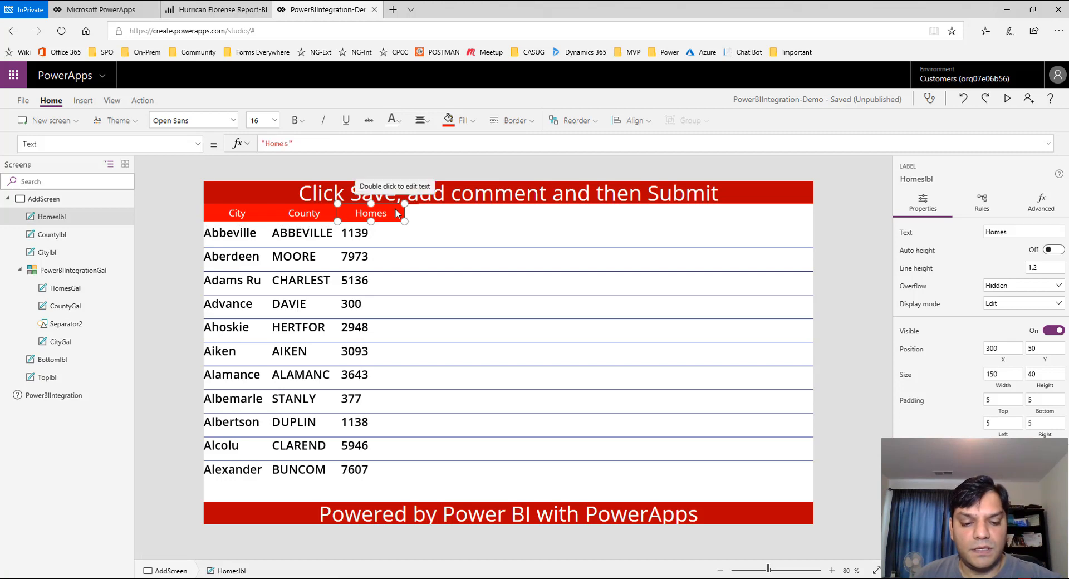
key("ctrl+c")
key("ctrl+v")
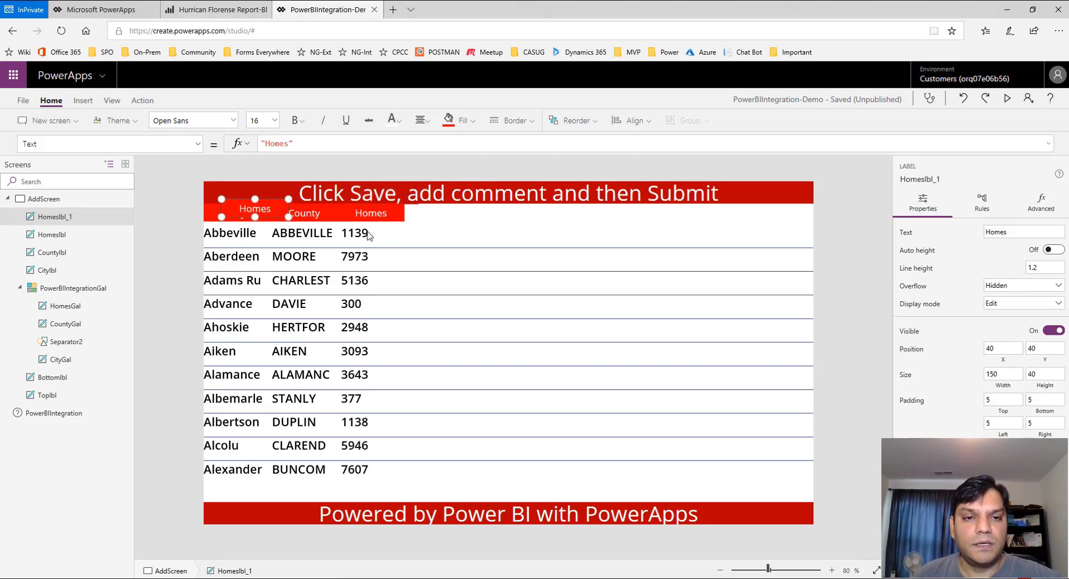
left_click_drag(264, 217, 463, 218)
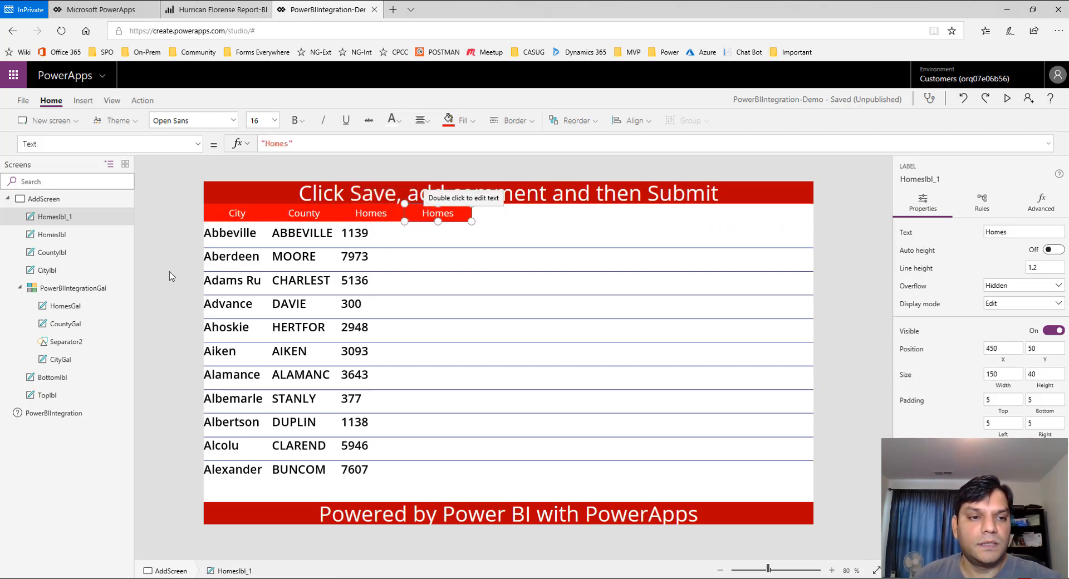
Rename the copied header label Homeslbl_1 as Hospitalslbl
left_click(116, 216)
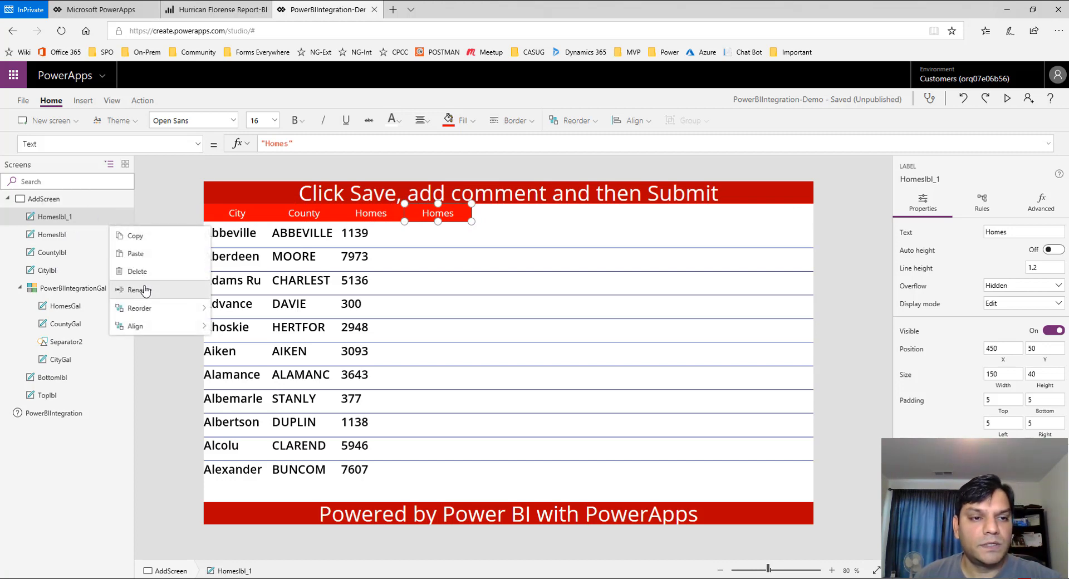
left_click(142, 290)
type("Ho")
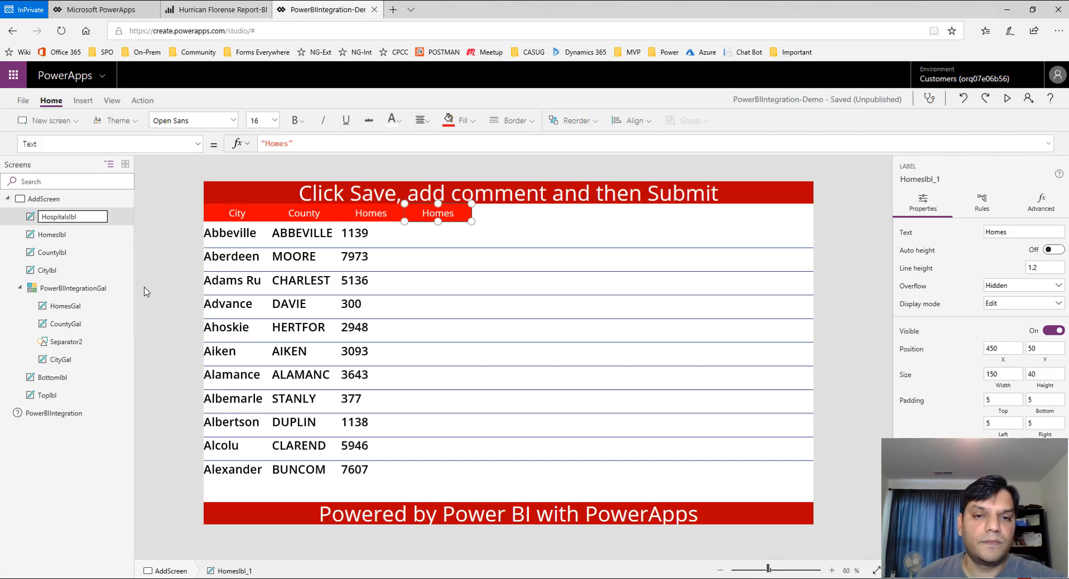
Duplicate the HomesGal label inside the gallery and place the copy under the fourth header at X 461, Y 2
left_click(362, 239)
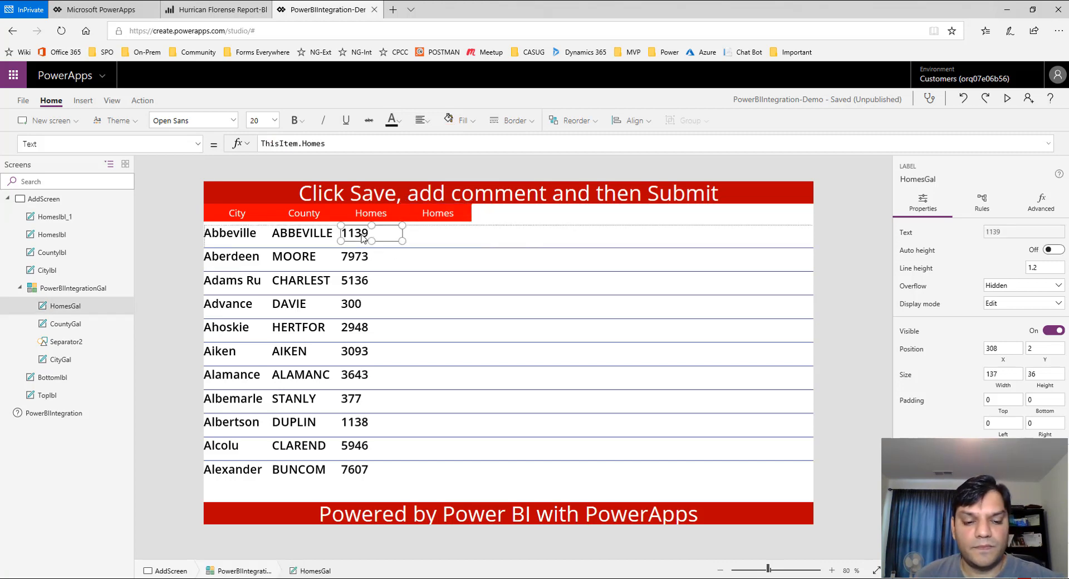
key("ctrl+c")
key("ctrl+v")
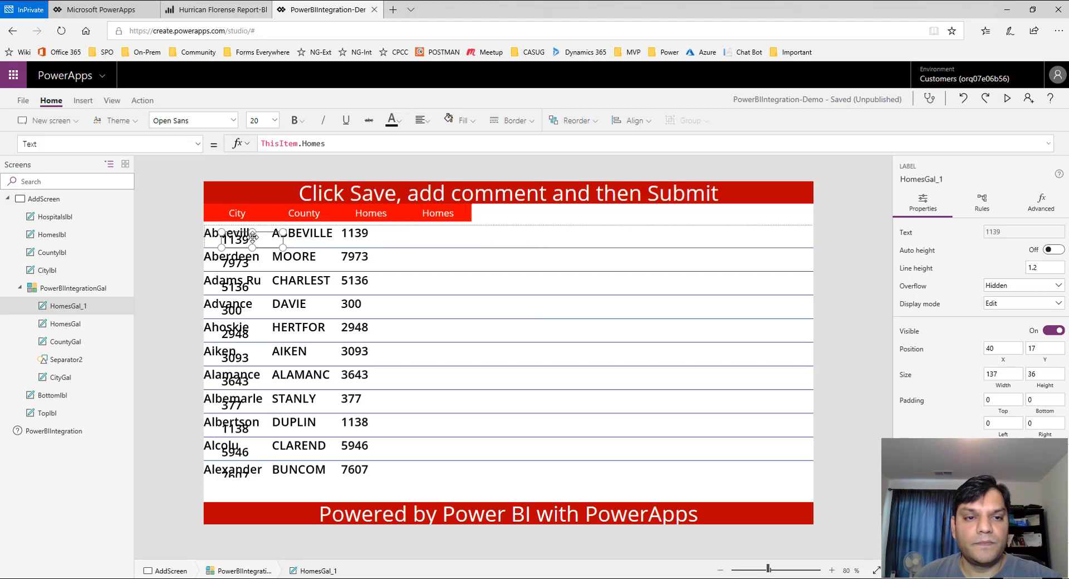
left_click_drag(275, 237, 462, 228)
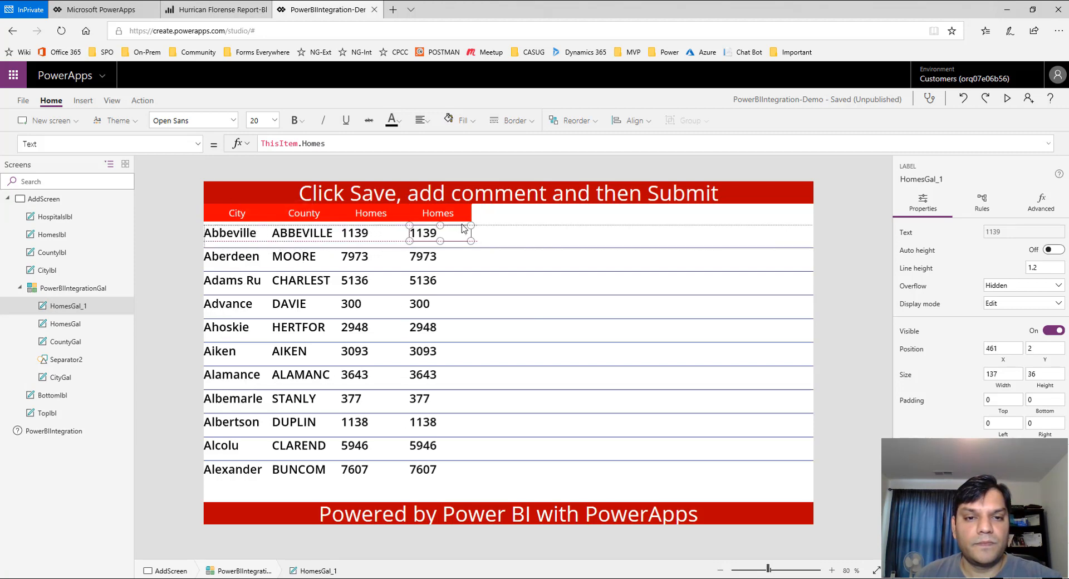
Narrow and shift the third-column gallery label to X 330, width 90, and the fourth-column one to X 483, width 85
left_click(378, 235)
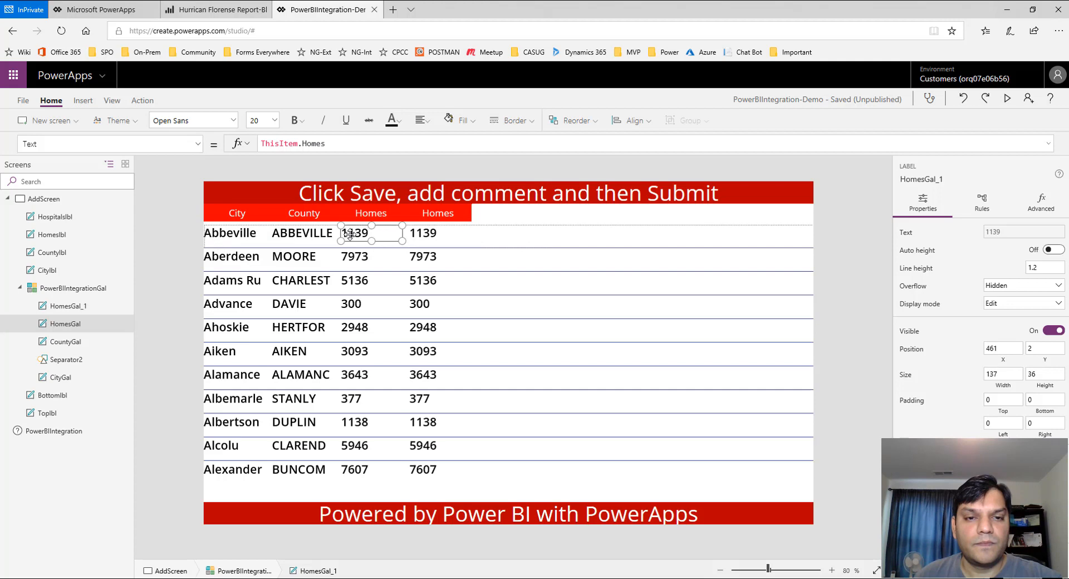
left_click_drag(403, 241, 386, 239)
left_click(428, 234)
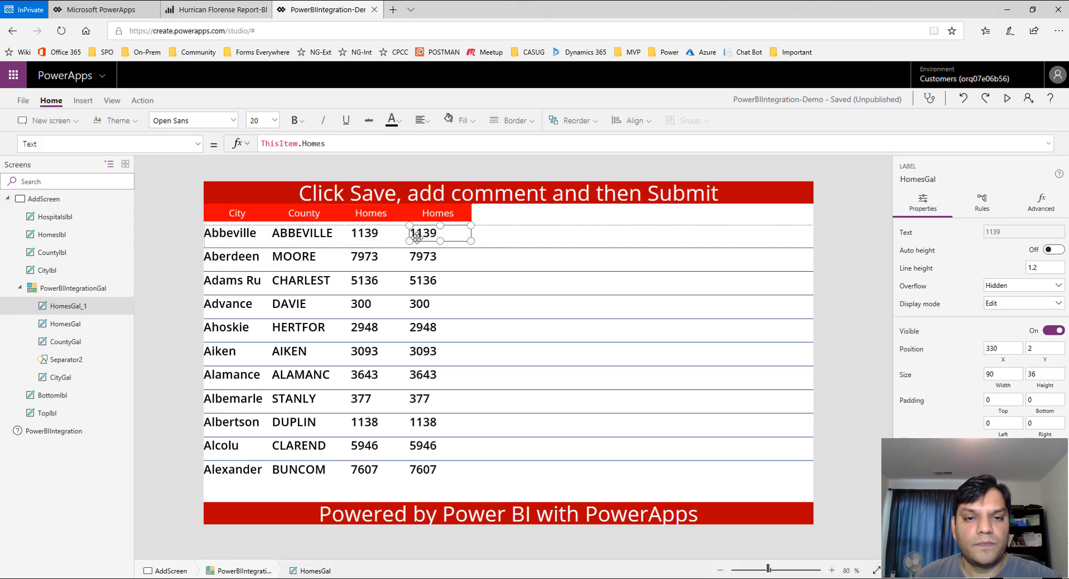
left_click_drag(471, 241, 449, 240)
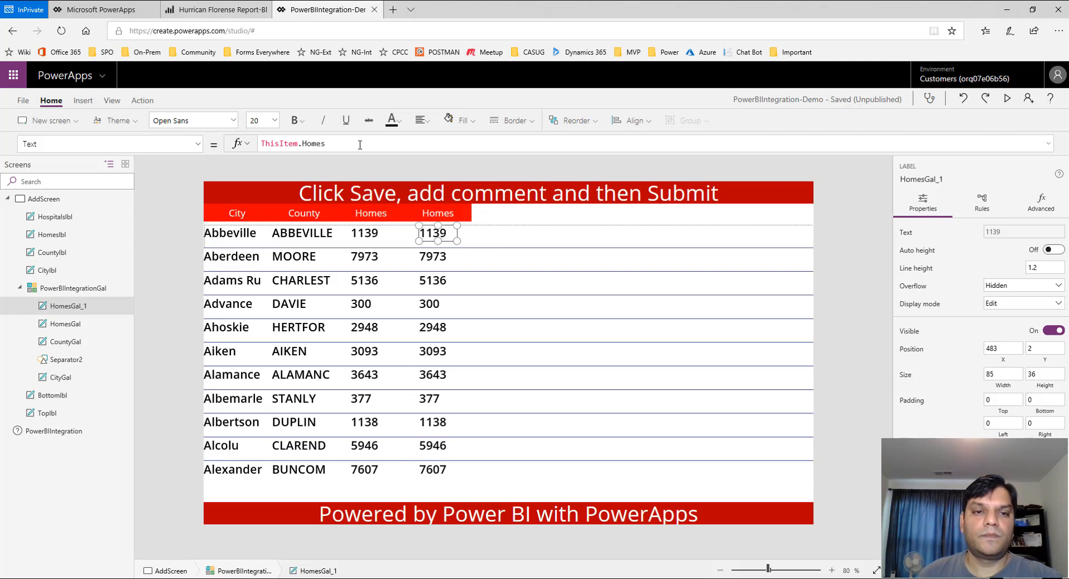
Set the Text of the fourth-column gallery label to ThisItem.Hospitals
left_click(361, 142)
key("BackSpace")
type("s")
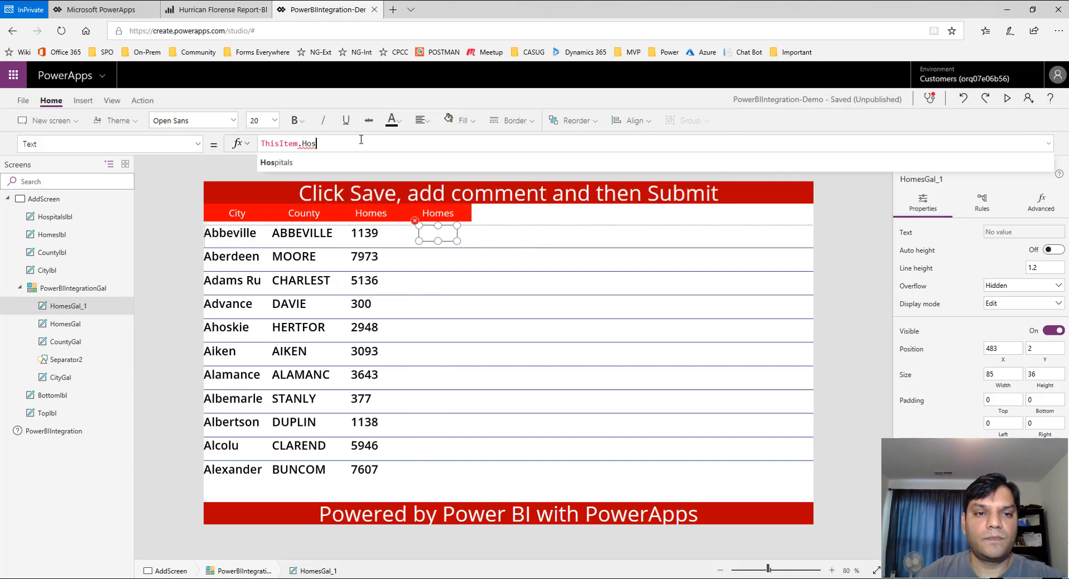
key("Tab")
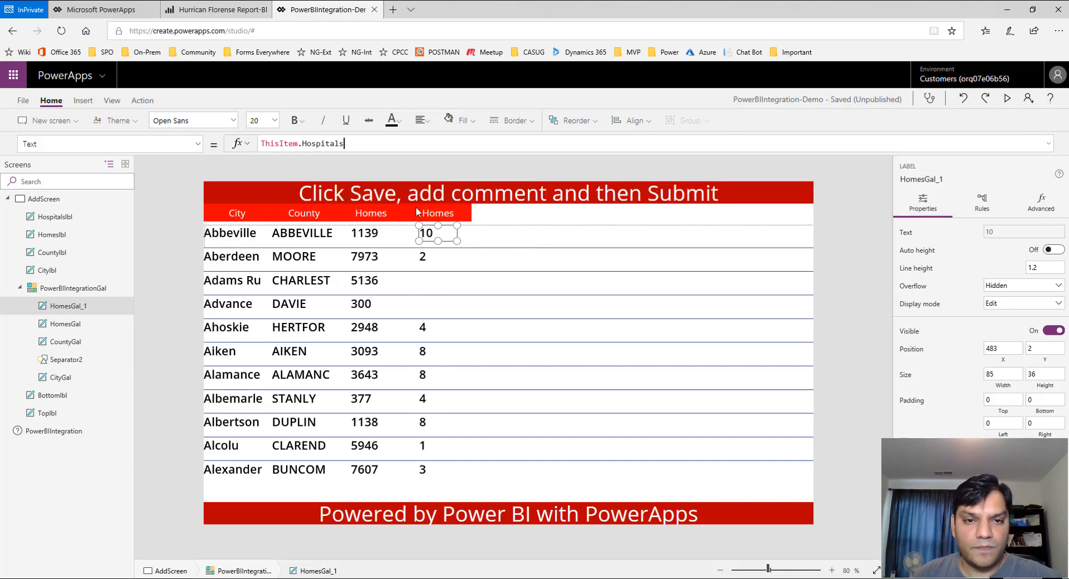
Set the Text of the fourth header label, Hospitalslbl, to Hospitals
left_click(454, 214)
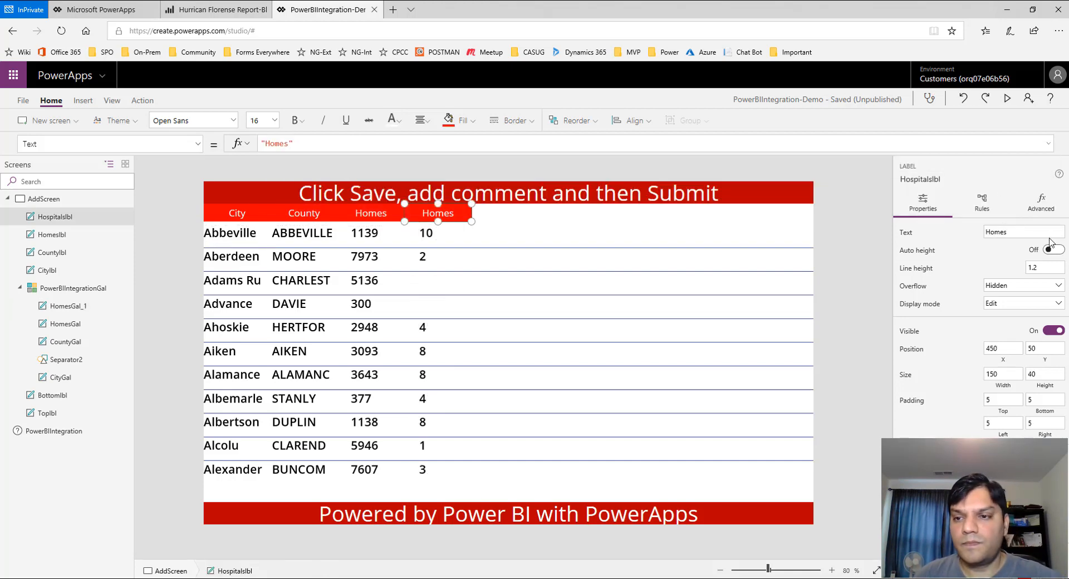
left_click(1030, 233)
key("BackSpace")
key("BackSpace")
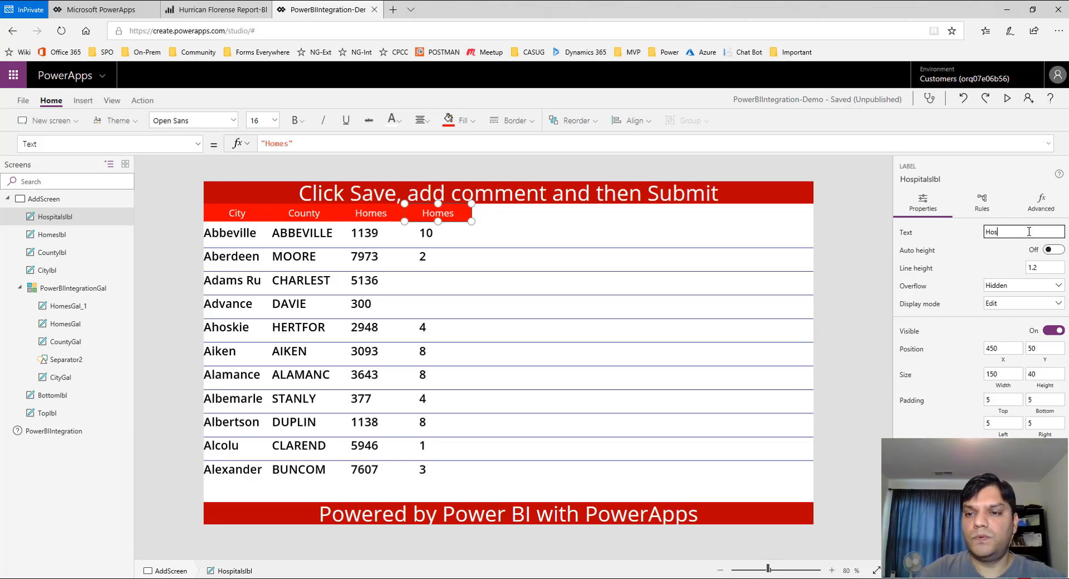
type("spit")
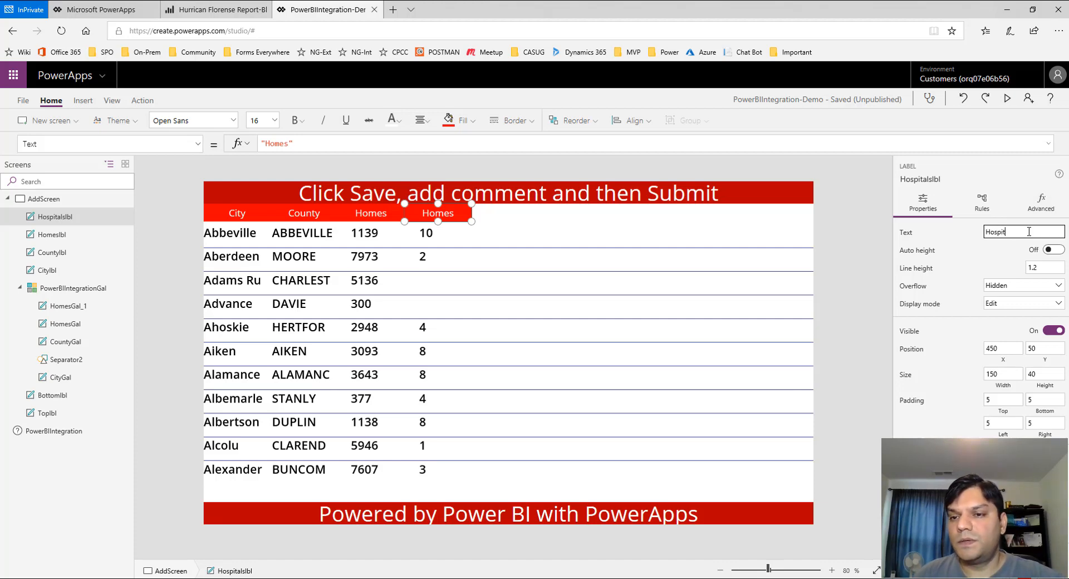
type("als")
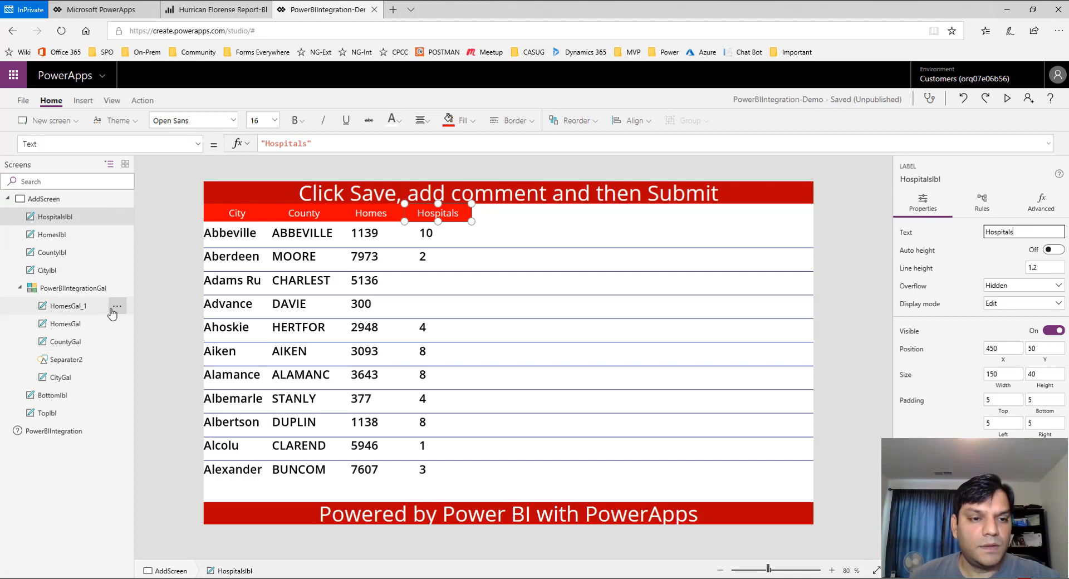
Rename the gallery label HomesGal_1 as HospitalsGal
left_click(112, 313)
left_click(116, 307)
left_click(138, 376)
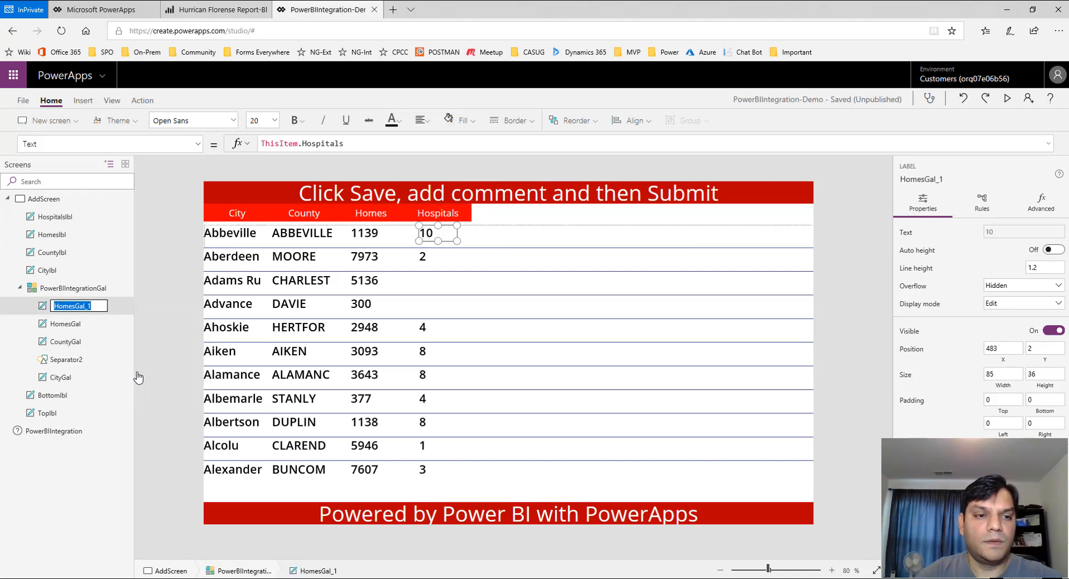
type("HospitalsG")
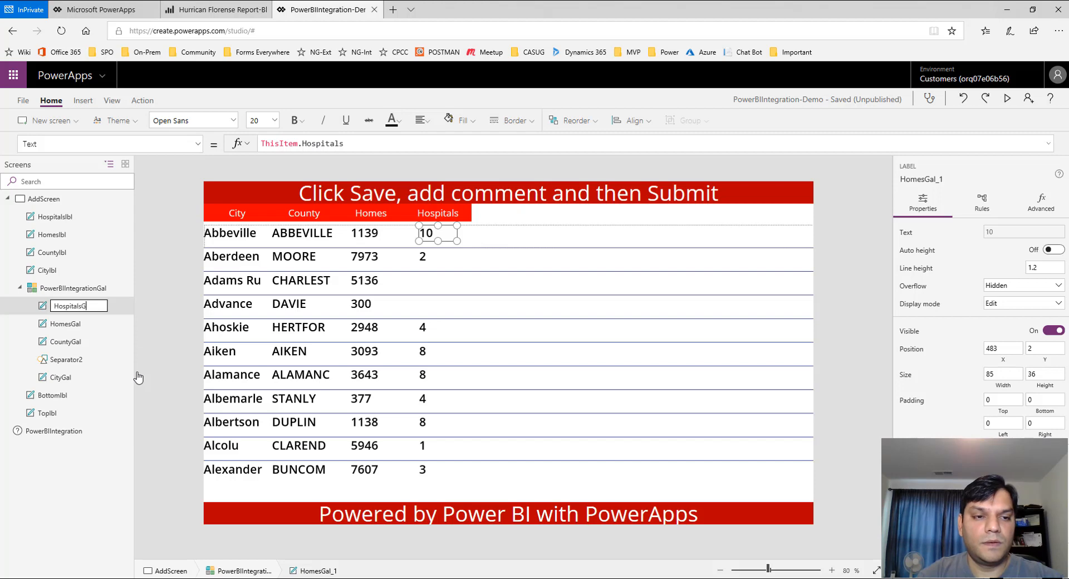
type("al")
key("Return")
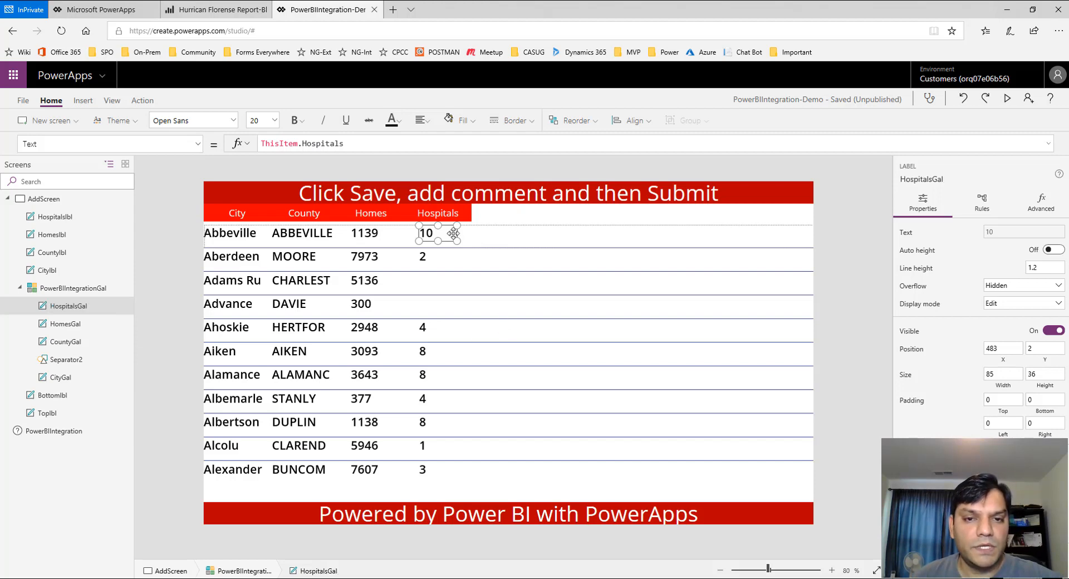
Duplicate the Hospitals header label and place the copy directly beside it at X 600, Y 50
left_click(458, 211)
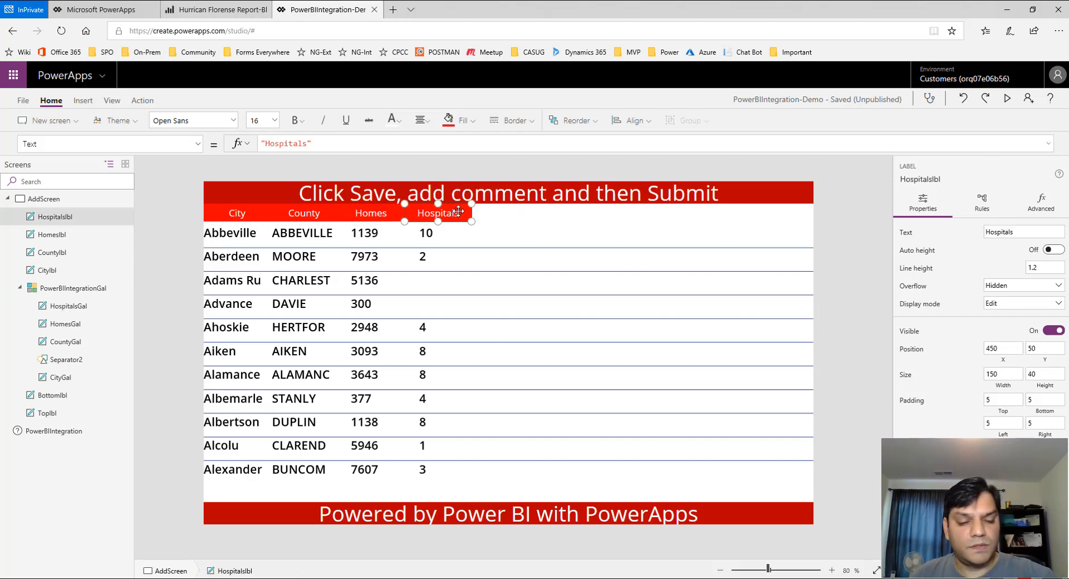
key("ctrl+v")
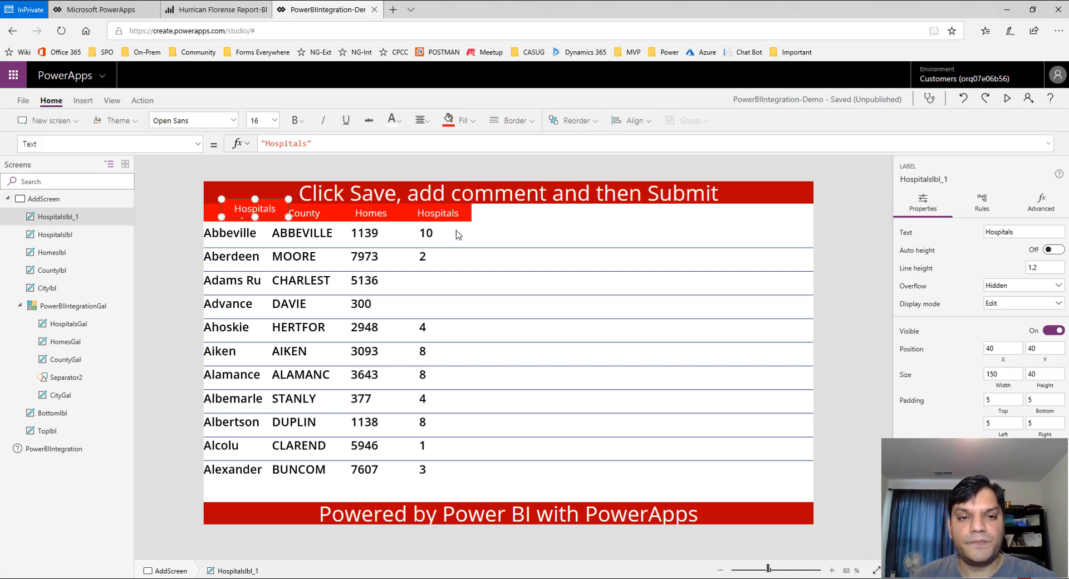
left_click_drag(270, 212, 518, 217)
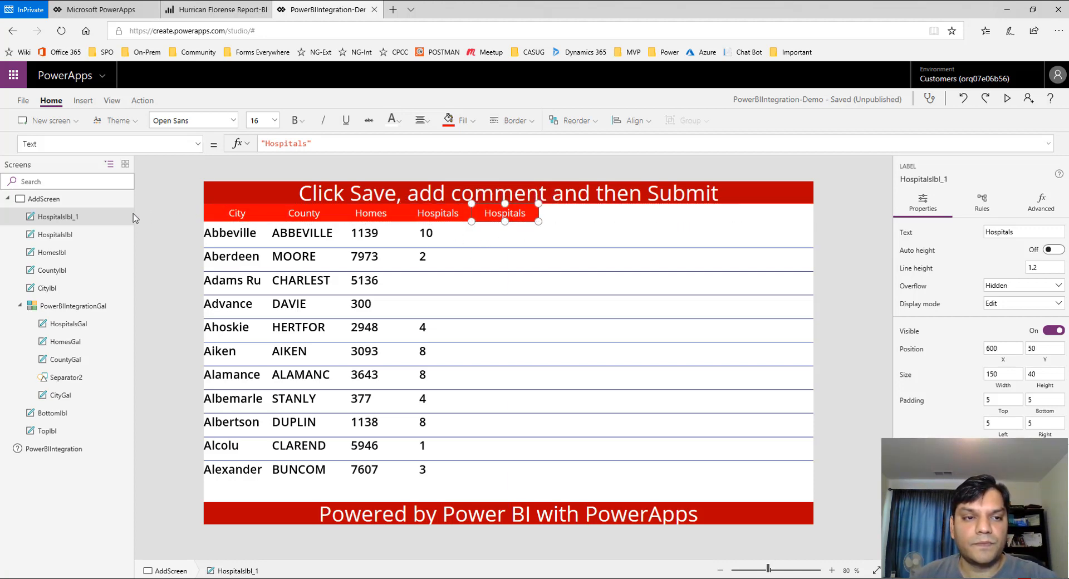
Rename the fifth header label, Hospitalslbl_1, as Schoolslbl and set its Text to Schools
left_click(118, 217)
left_click(141, 290)
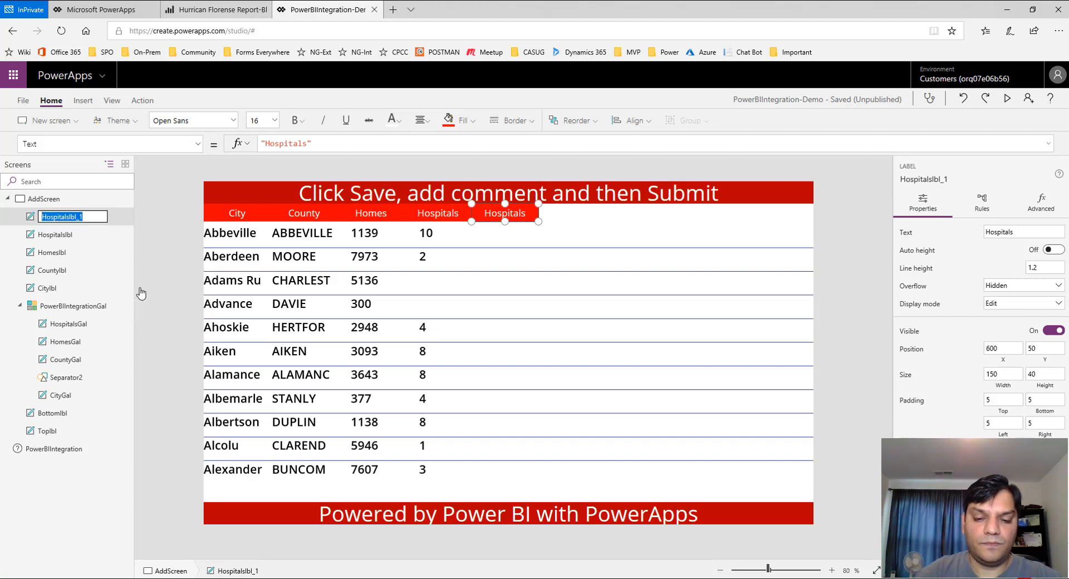
type("Schools")
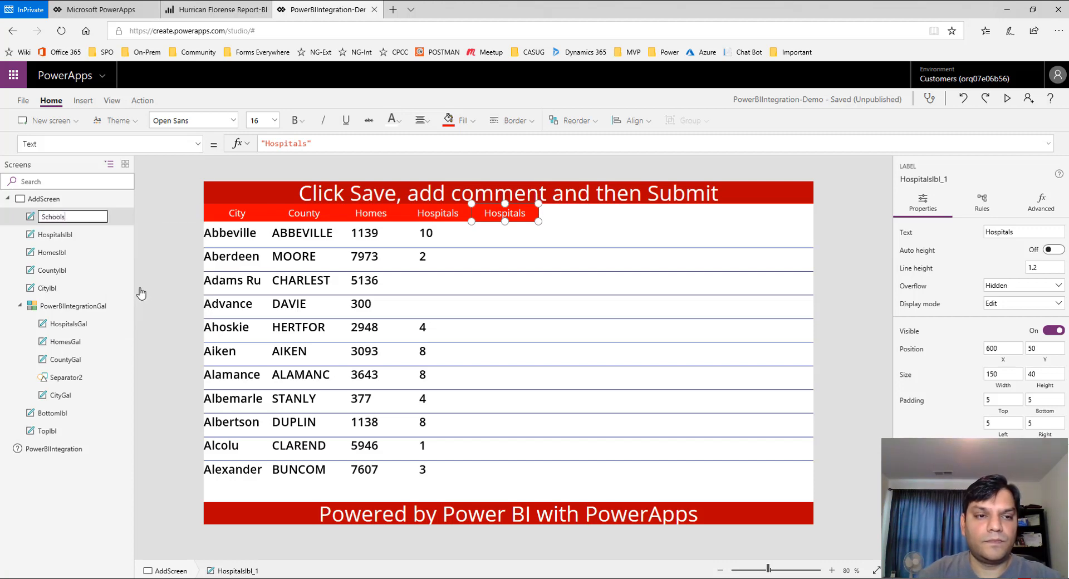
type("lbl")
key("Return")
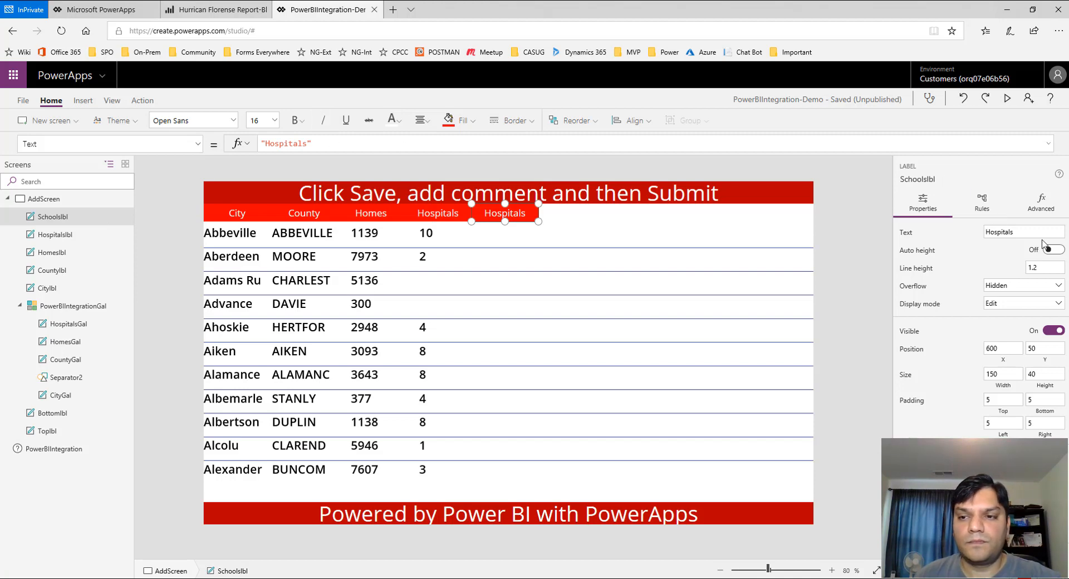
left_click_drag(1043, 234, 885, 237)
type("Schools")
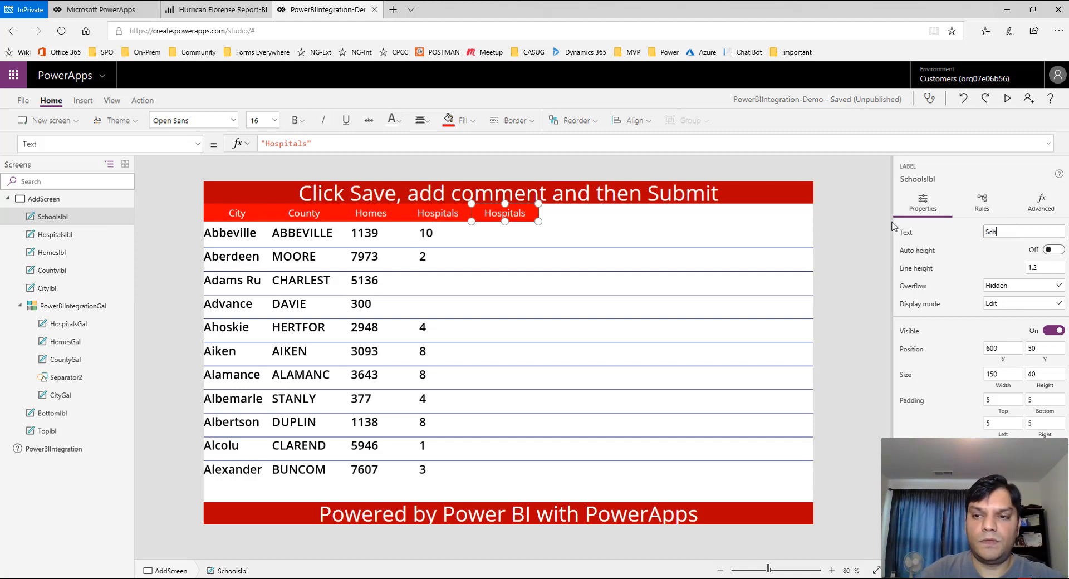
Duplicate the HospitalsGal label inside the gallery and place the copy under the Schools header at X 640, Y 0
left_click(431, 234)
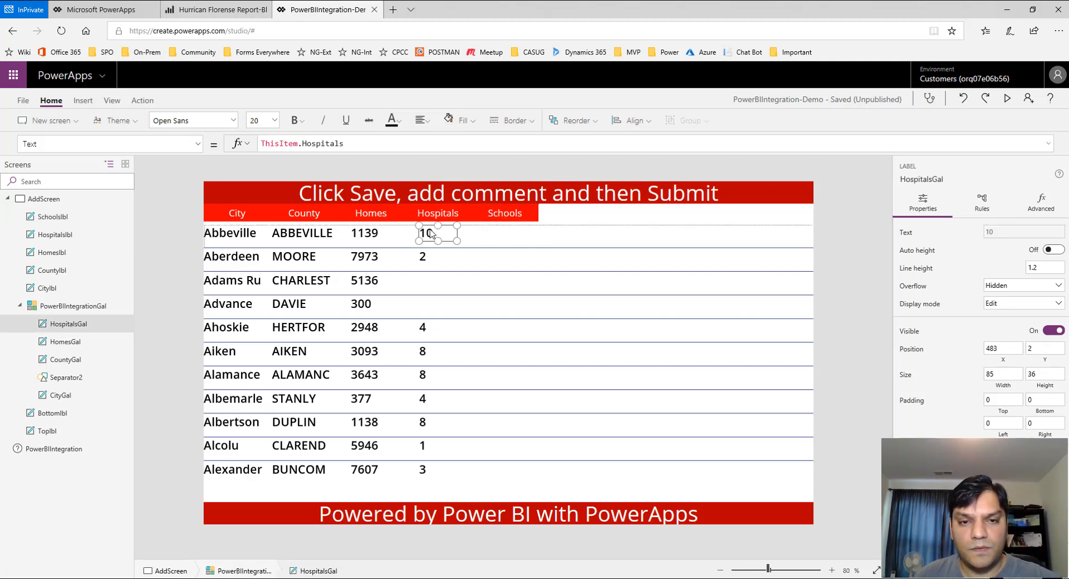
key("ctrl+c")
key("ctrl+v")
left_click_drag(240, 234, 513, 231)
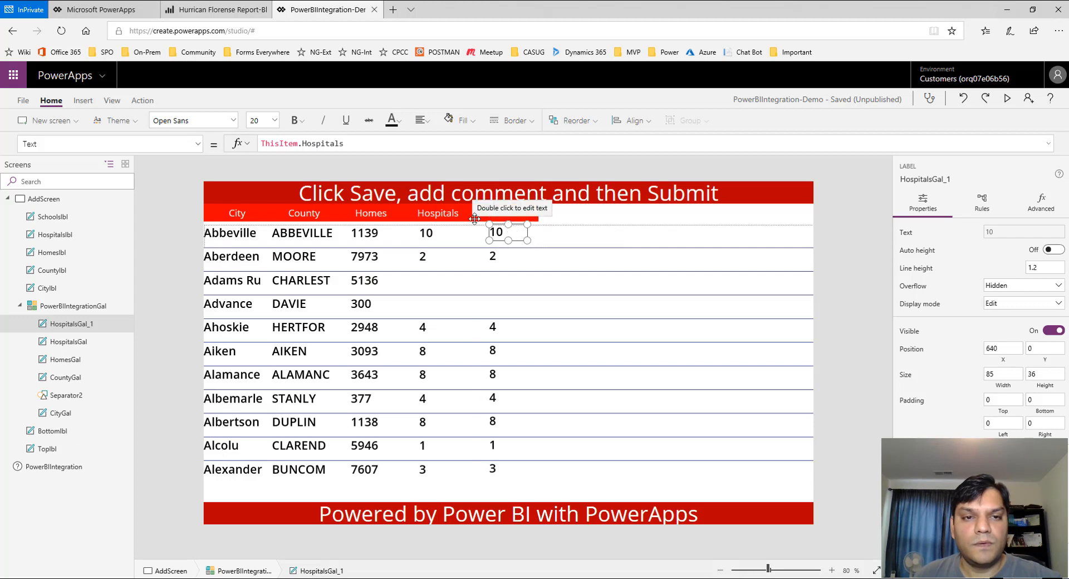
Set the Text of the fifth-column gallery label to ThisItem.Schools
left_click(368, 143)
key("BackSpace")
key("BackSpace")
key("BackSpace")
key("BackSpace")
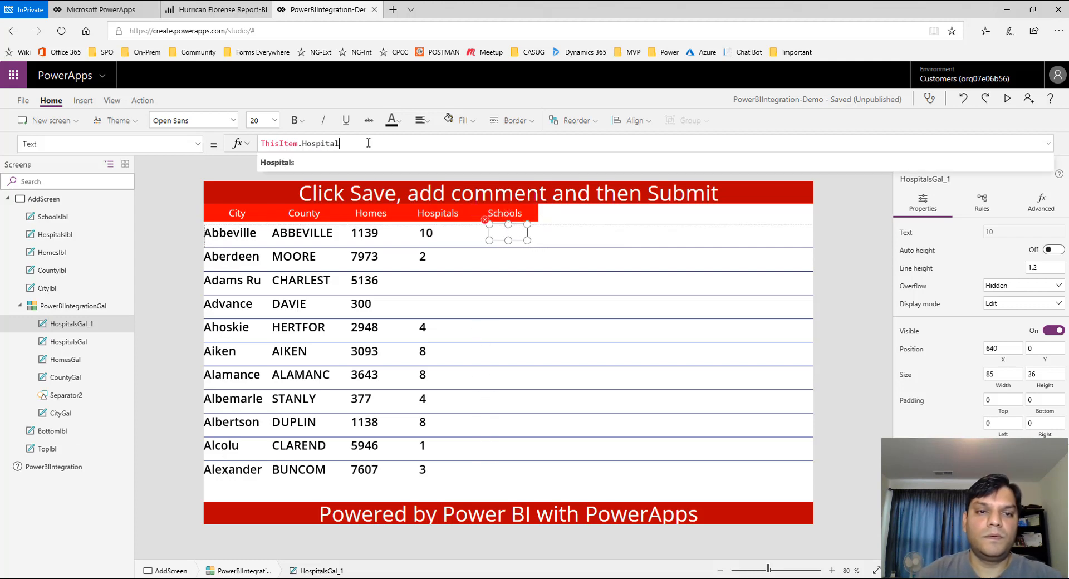
key("BackSpace")
type("Schools")
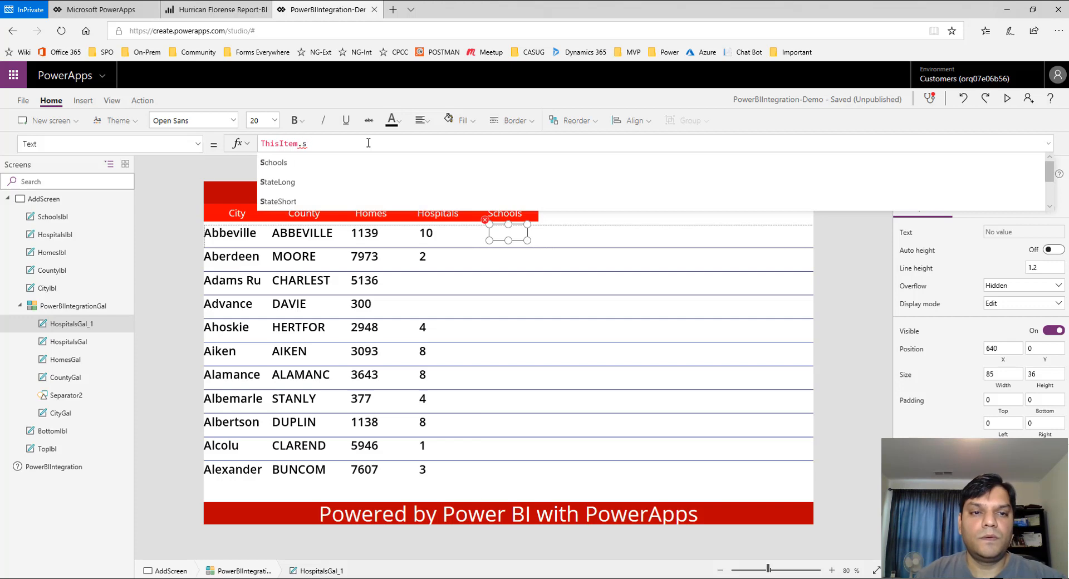
Rename the gallery label HospitalsGal_1 as SchoolsGal
left_click(119, 324)
left_click(145, 392)
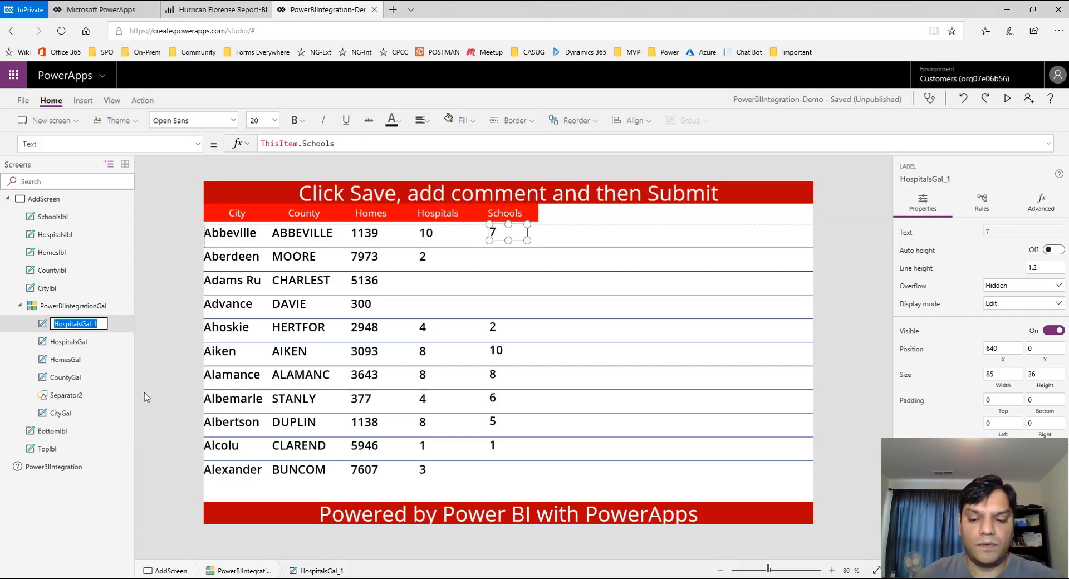
type("Schools")
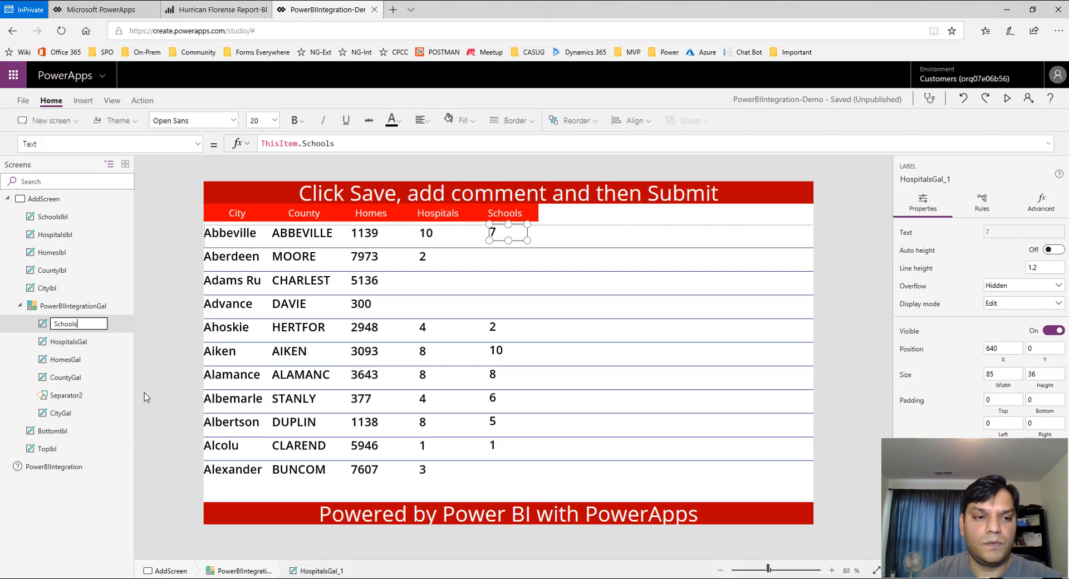
type("Gal")
key("Return")
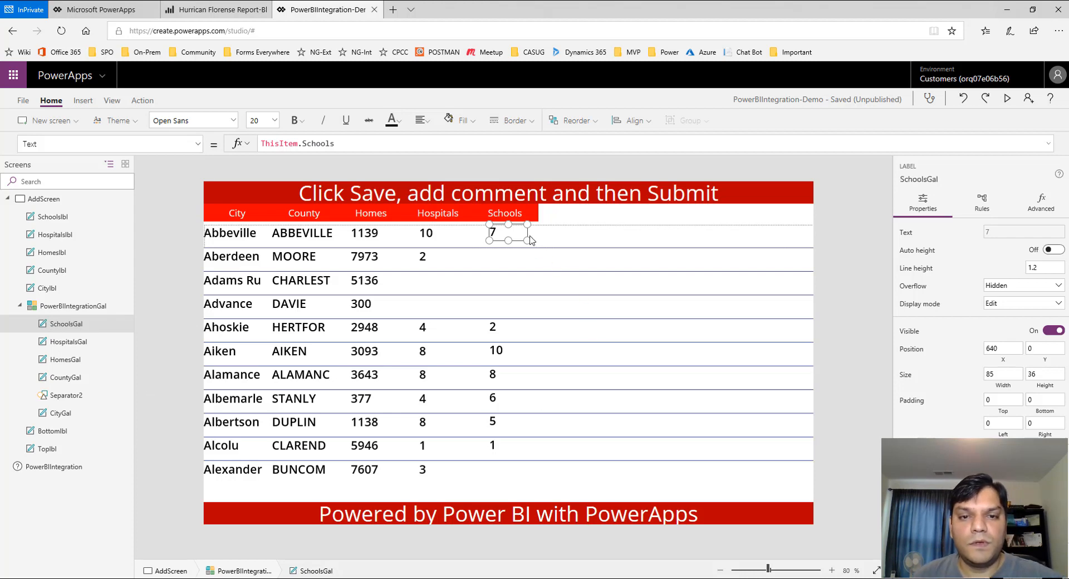
Duplicate the Schools header label and place the copy directly beside it at X 750, Y 50
left_click(527, 219)
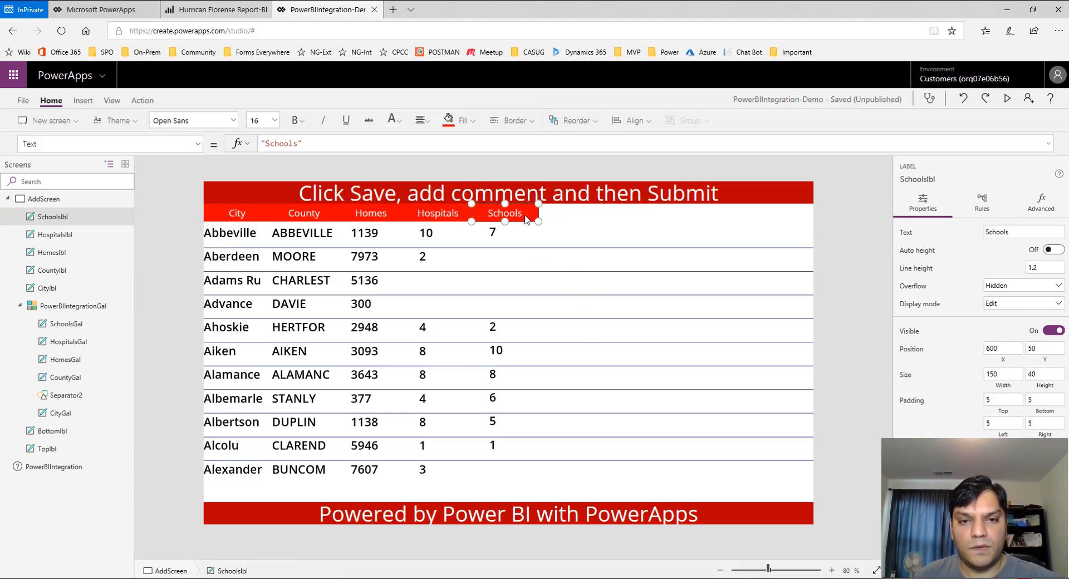
key("ctrl+c")
key("ctrl+v")
left_click_drag(272, 212, 588, 213)
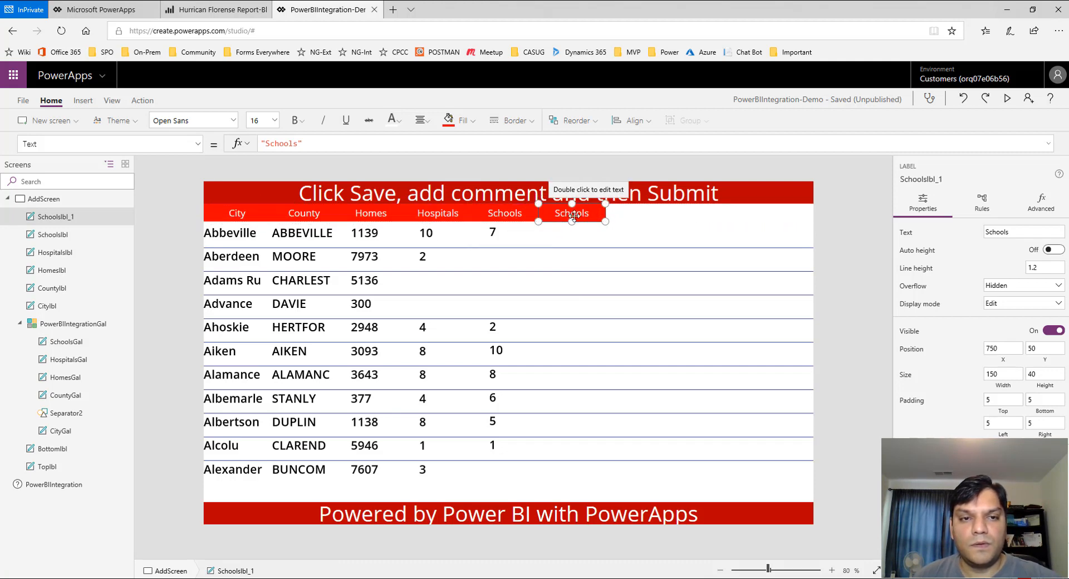
Set the Text of the sixth header label to Hotels
key("BackSpace")
key("BackSpace")
key("BackSpace")
key("BackSpace")
key("BackSpace")
key("BackSpace")
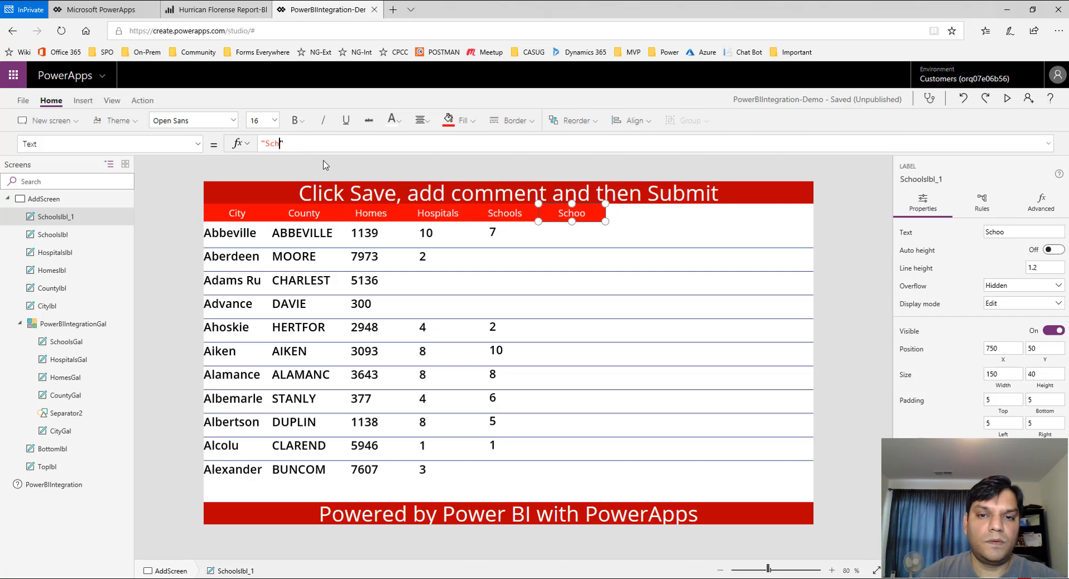
type("Hotels")
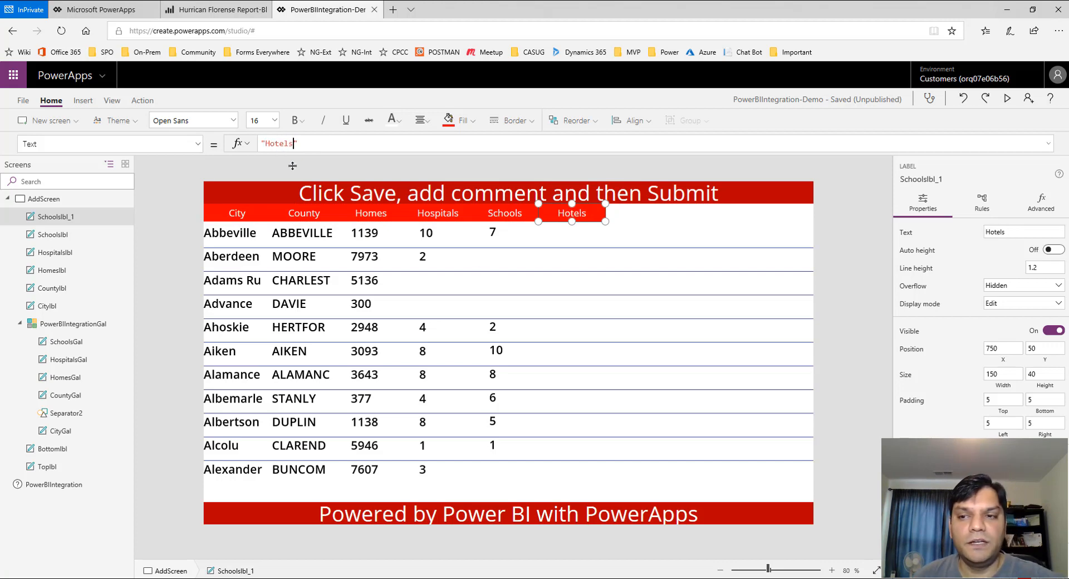
Duplicate the SchoolsGal label inside the gallery and place the copy under the Hotels header at X 792, Y 0
left_click(496, 237)
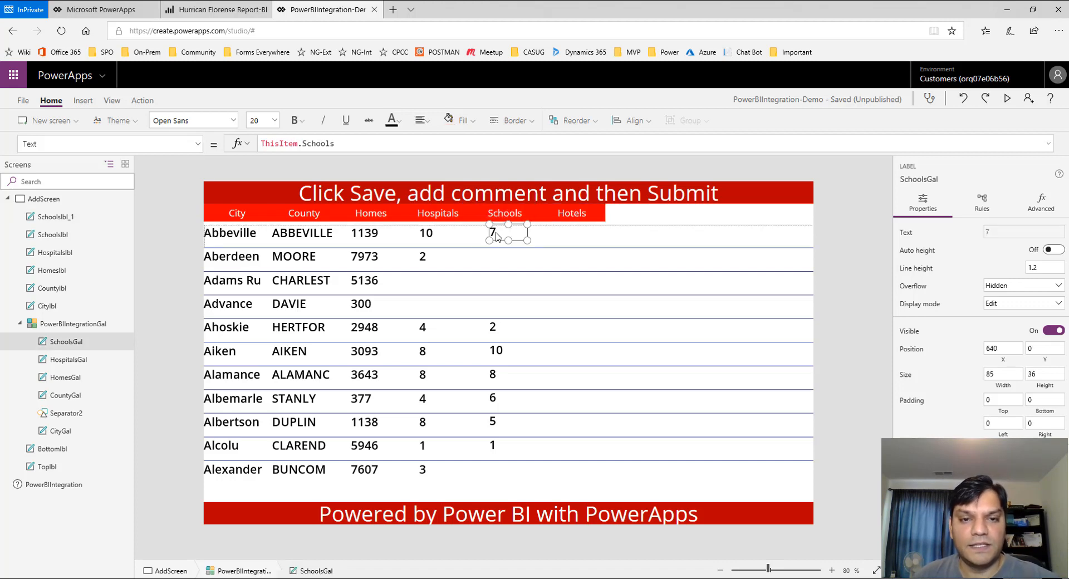
key("ctrl+c")
key("ctrl+v")
left_click_drag(254, 246, 590, 239)
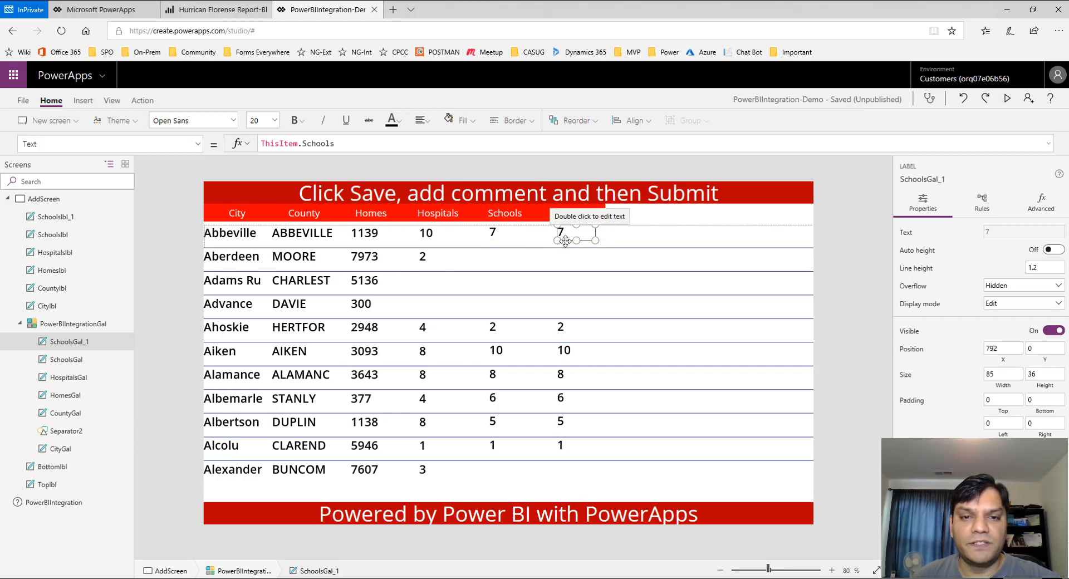
Set the Text of the sixth-column gallery label to ThisItem.Hotels
left_click(398, 143)
key("BackSpace")
key("BackSpace")
key("BackSpace")
key("BackSpace")
key("BackSpace")
key("BackSpace")
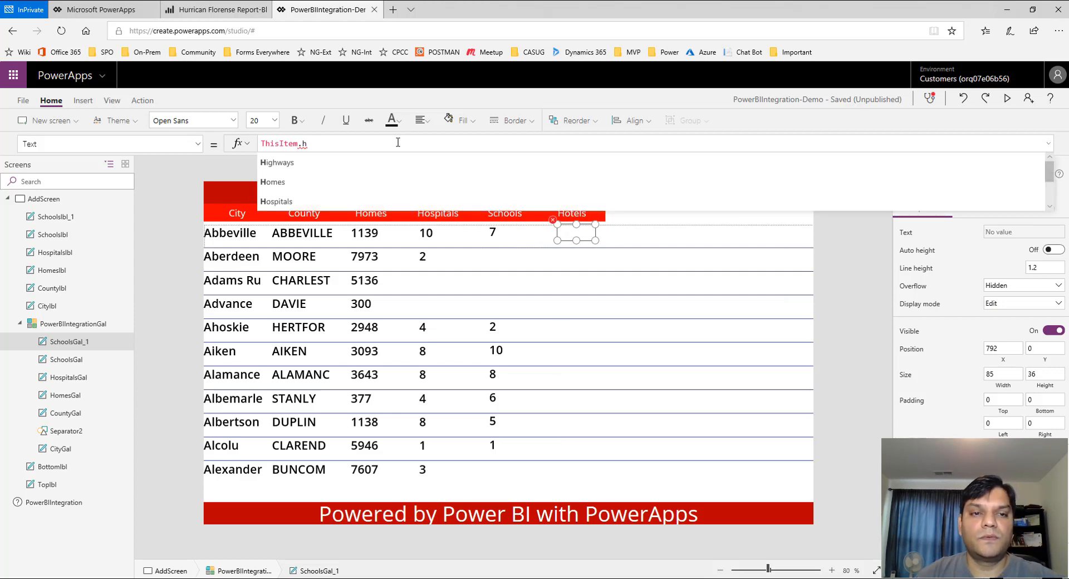
key("Down")
key("Down")
type("ho")
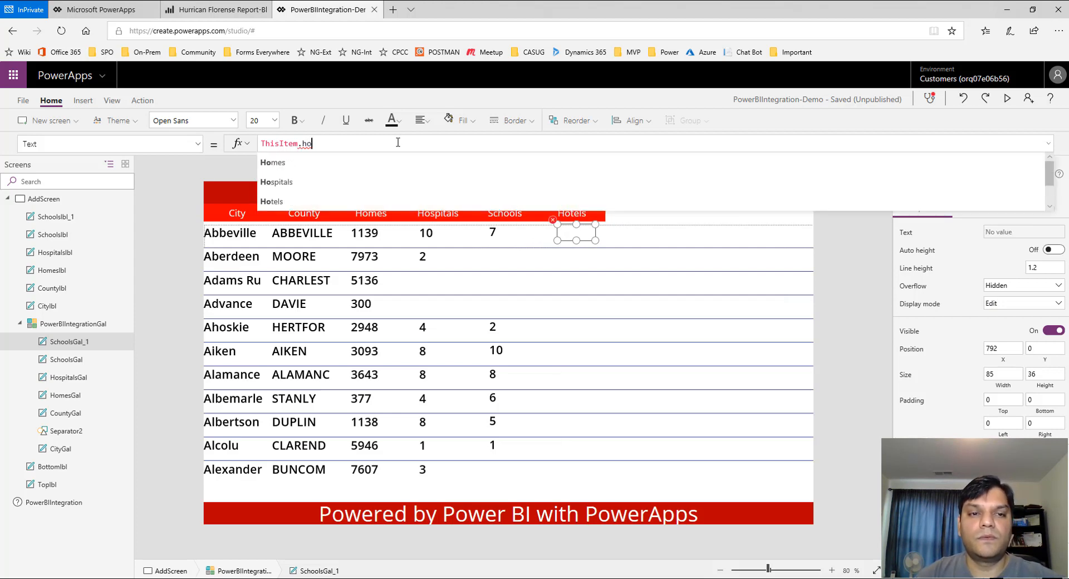
key("Down")
key("Down")
key("Down")
key("Tab")
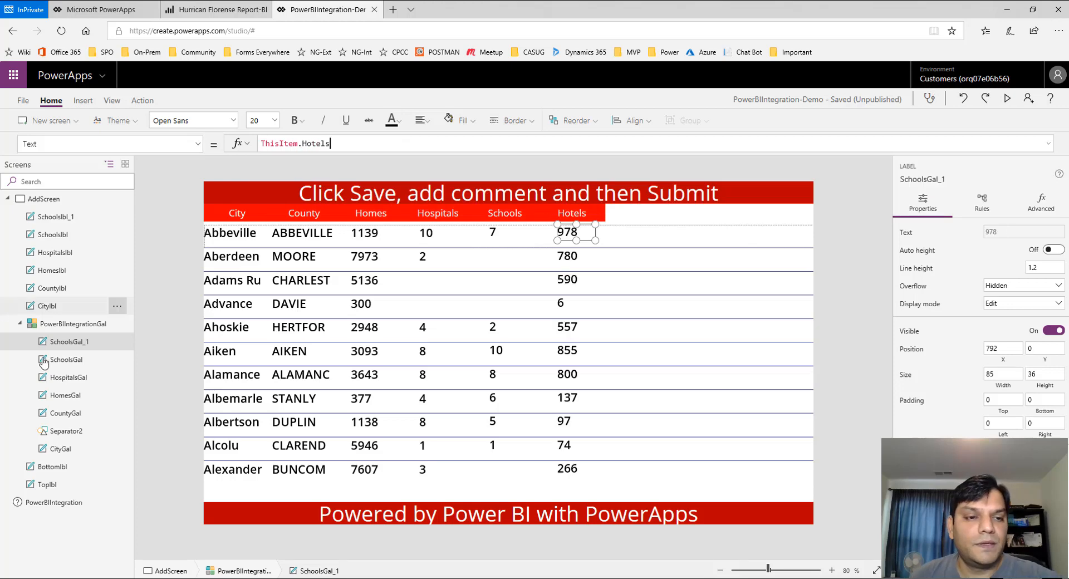
Rename the gallery label SchoolsGal_1 as HotelsGal
left_click(141, 416)
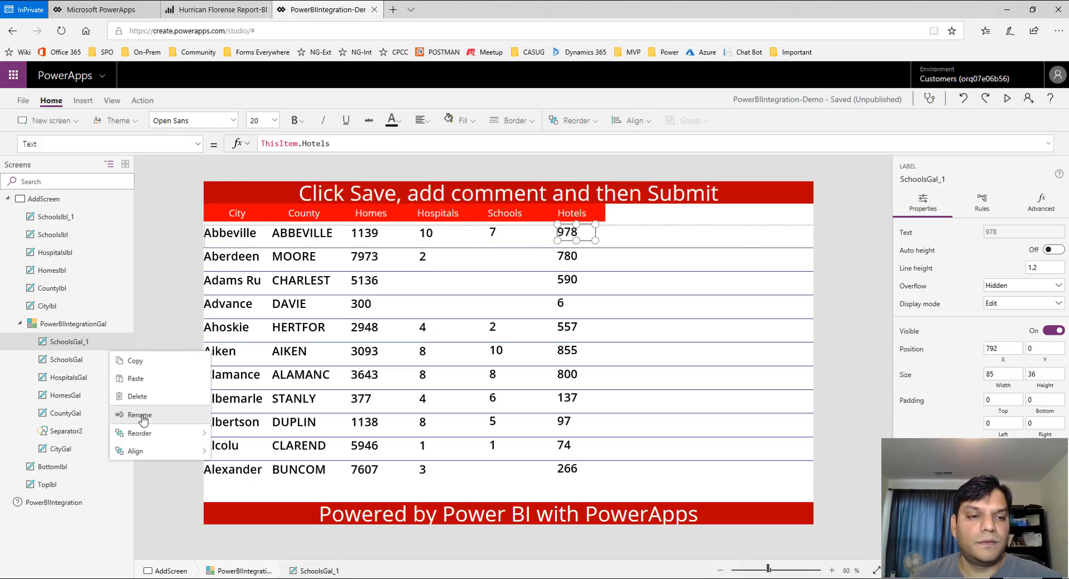
type("Hoe")
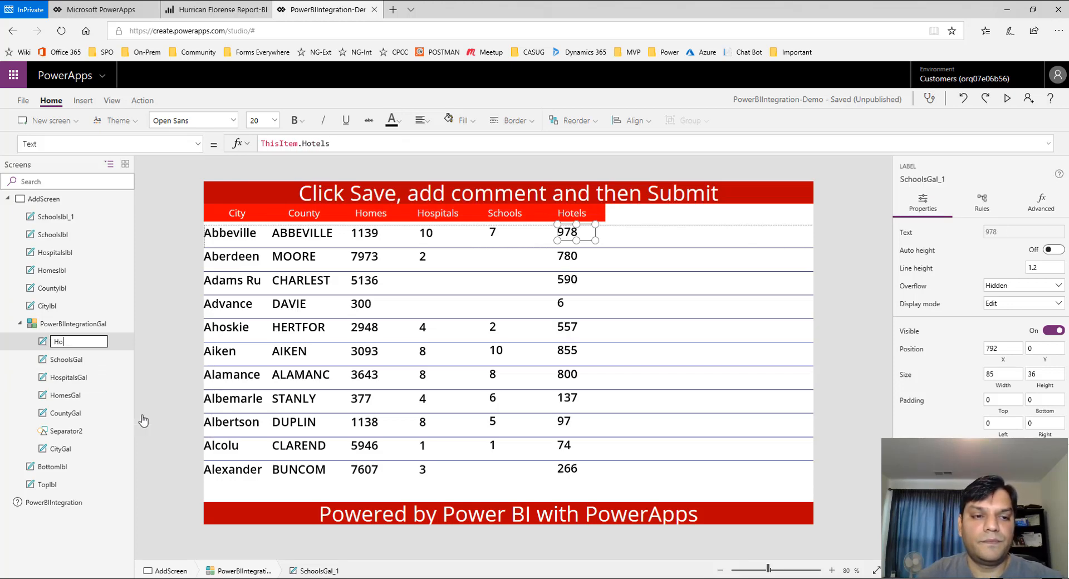
key("Return")
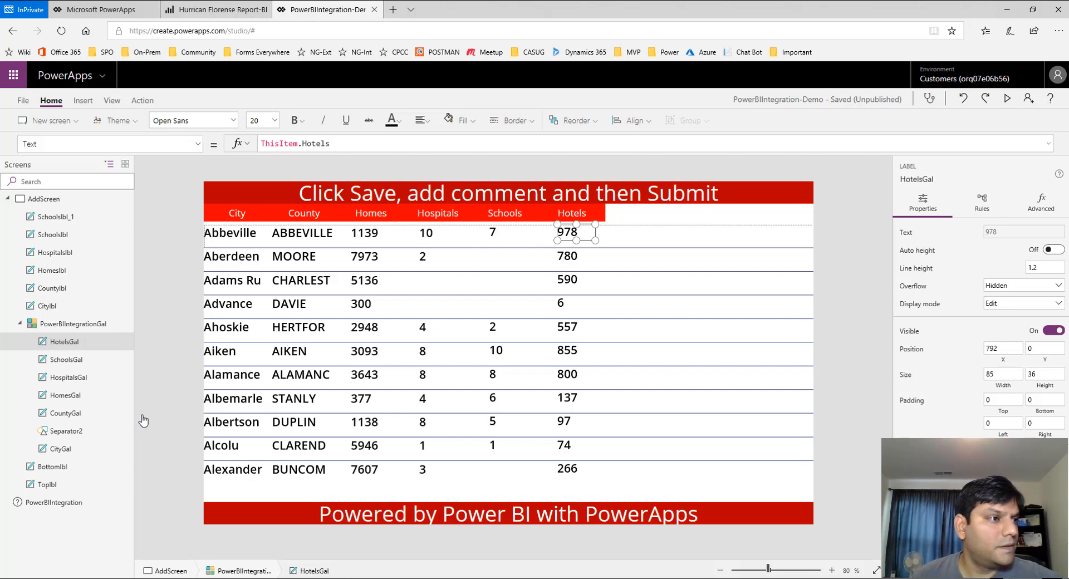
Duplicate the Hotels header label and place the copy directly beside it at X 900, Y 50
left_click(590, 221)
key("ctrl+v")
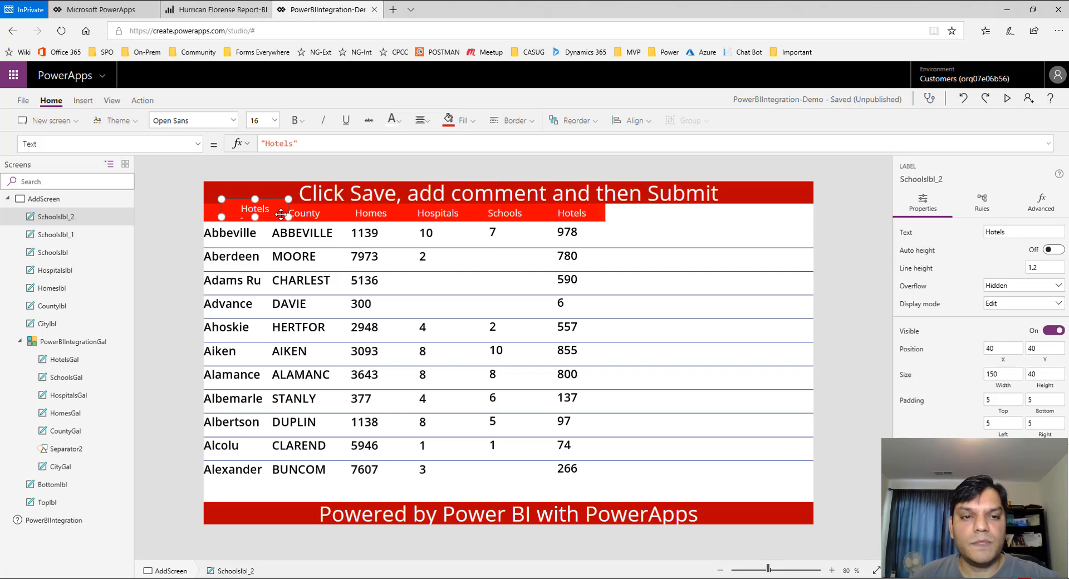
left_click_drag(280, 213, 665, 218)
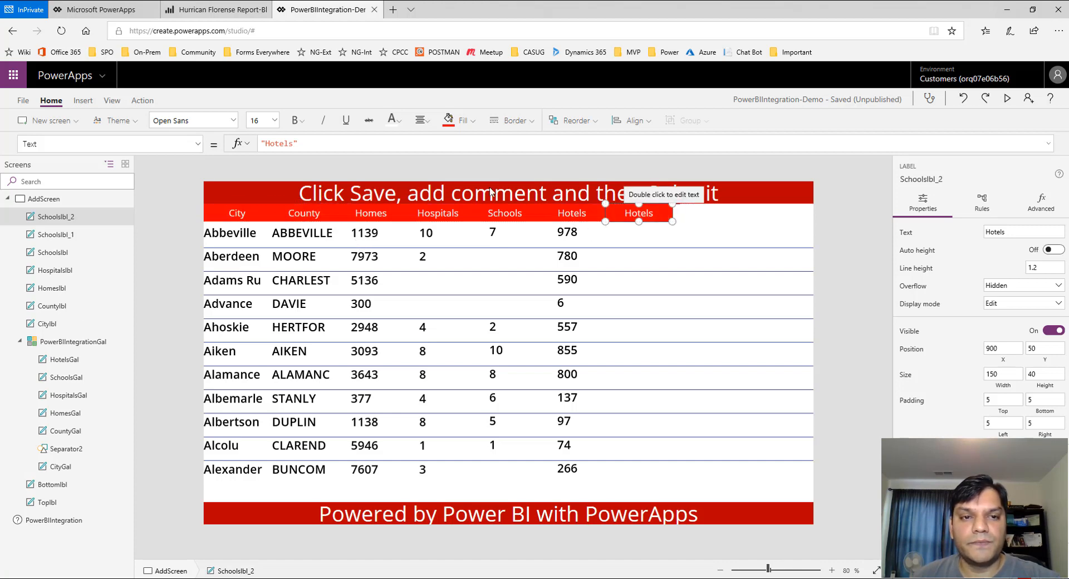
Set the Text of the seventh header label to Highways
key("BackSpace")
key("BackSpace")
key("BackSpace")
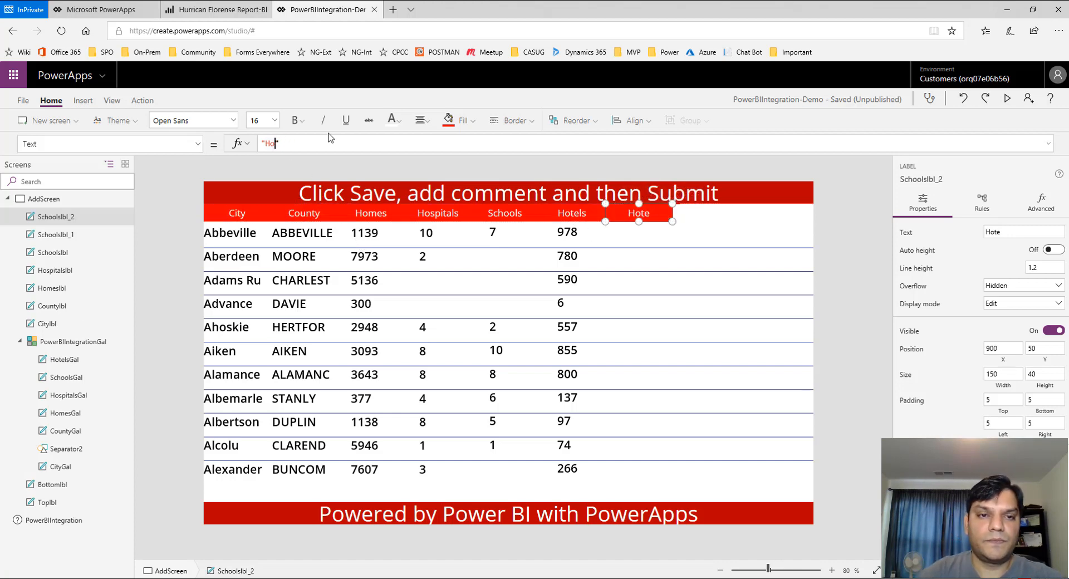
type("ghways")
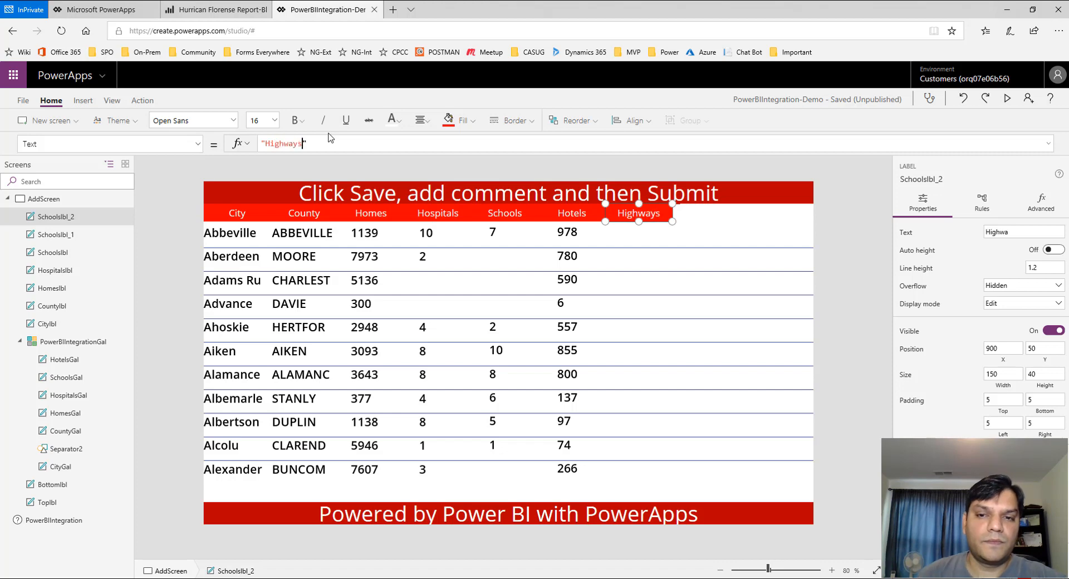
Rename the Hotels header label, Schoolslbl_1, as Hotelslbl
left_click(116, 234)
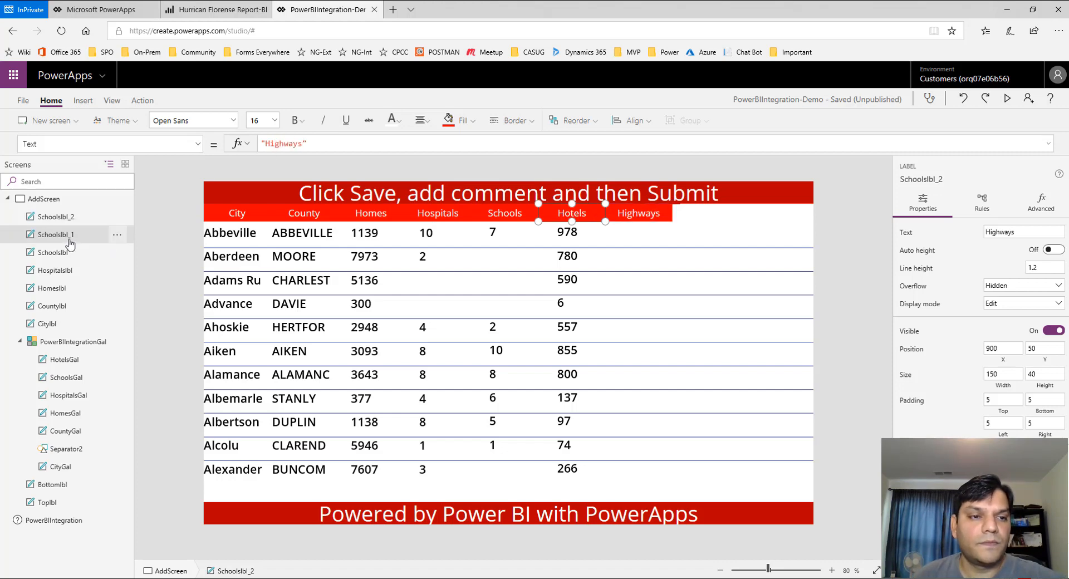
left_click(117, 234)
left_click(133, 310)
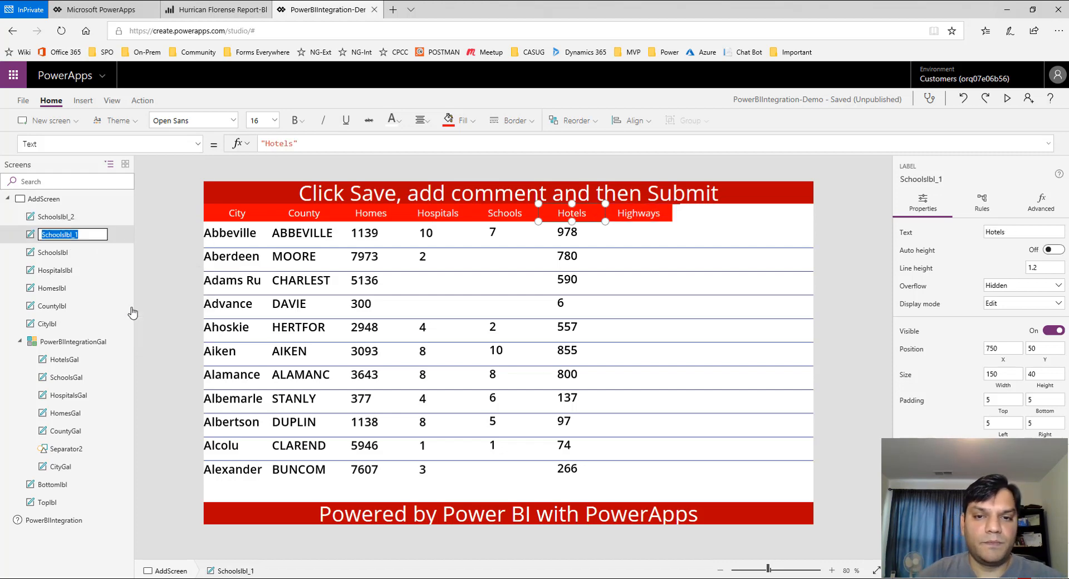
type("Hotelslb")
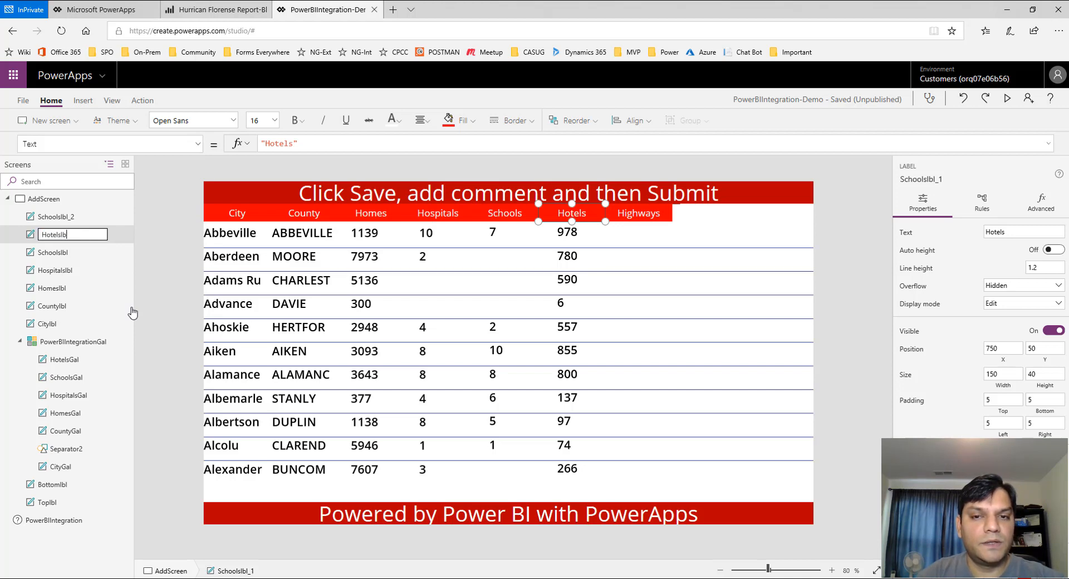
type("l")
key("Return")
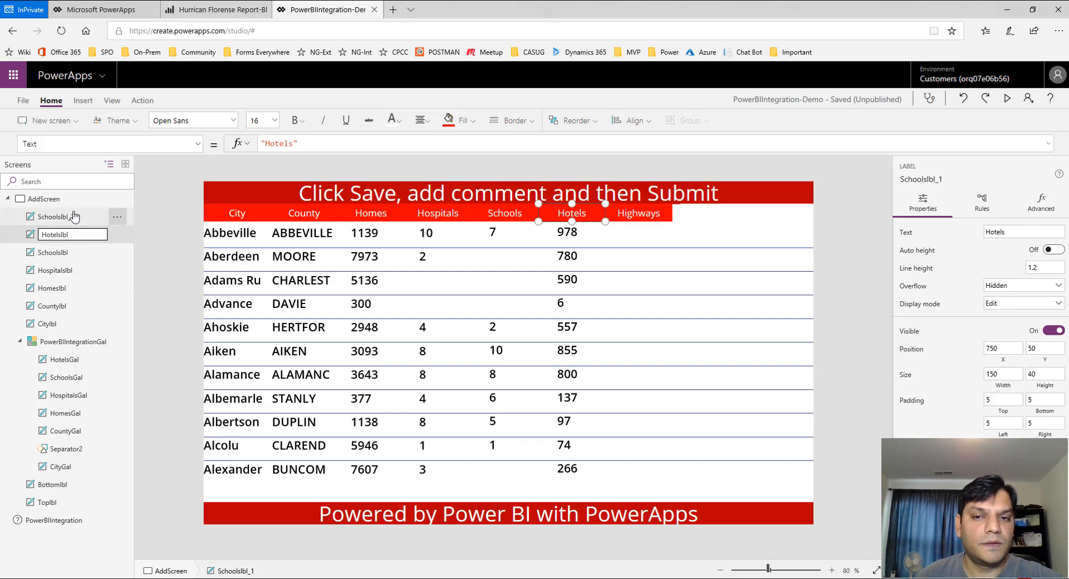
Rename the Highways header label, Schoolslbl_2, as Highwayslbl
left_click(72, 217)
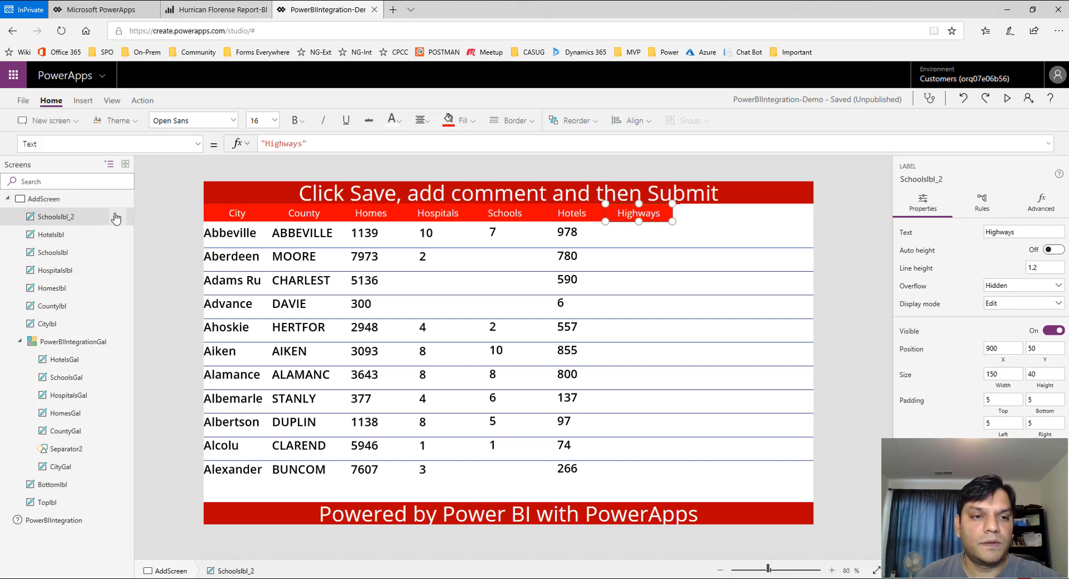
left_click(117, 216)
left_click(149, 290)
type("H")
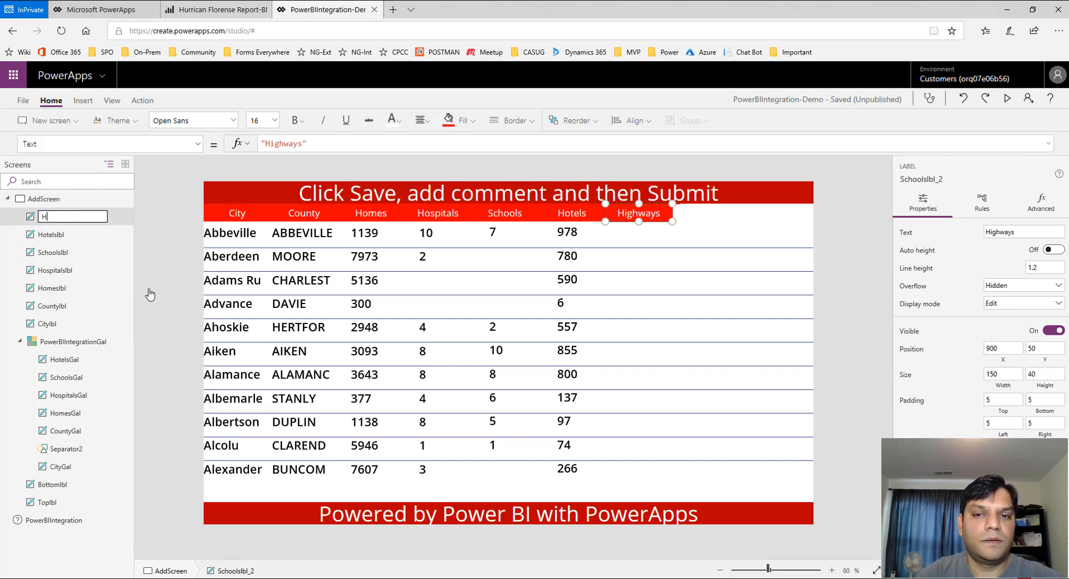
type("ighwayslbl")
key("Return")
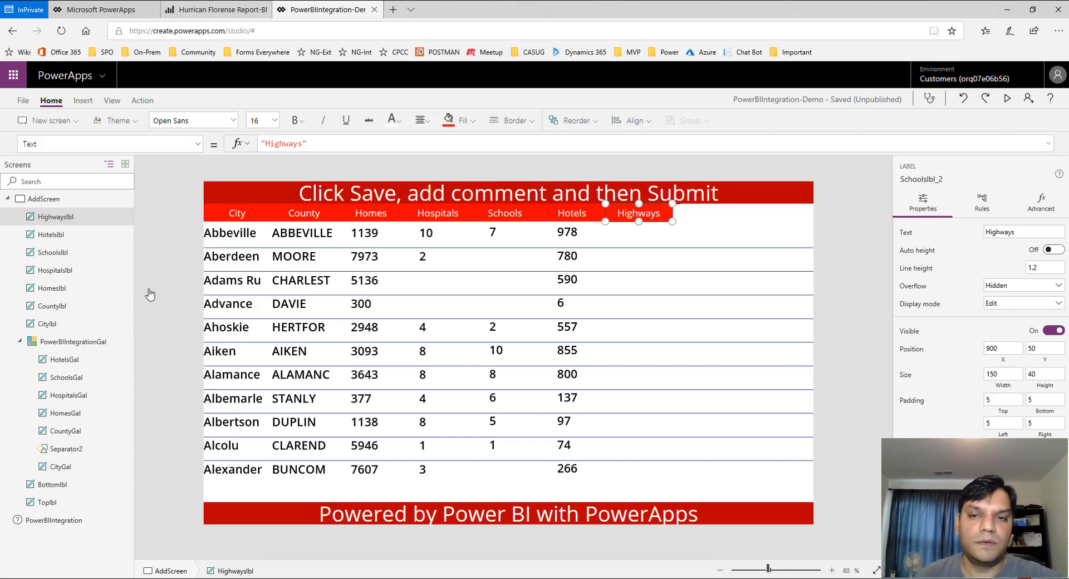
Duplicate the Highways header label and place the copy directly beside it at X 1050, Y 50
key("ctrl+c")
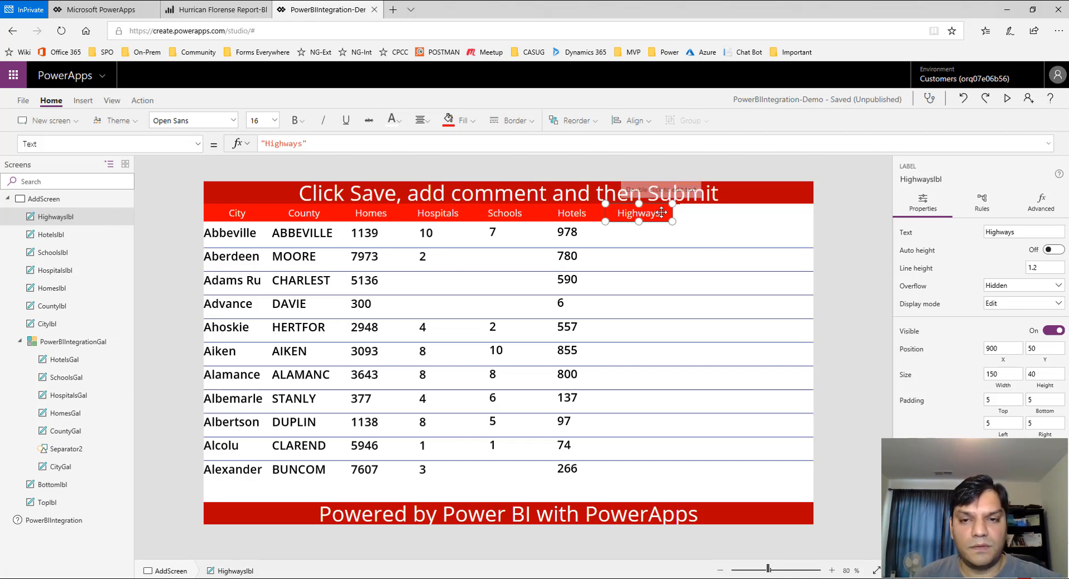
key("ctrl+v")
left_click_drag(543, 241, 733, 216)
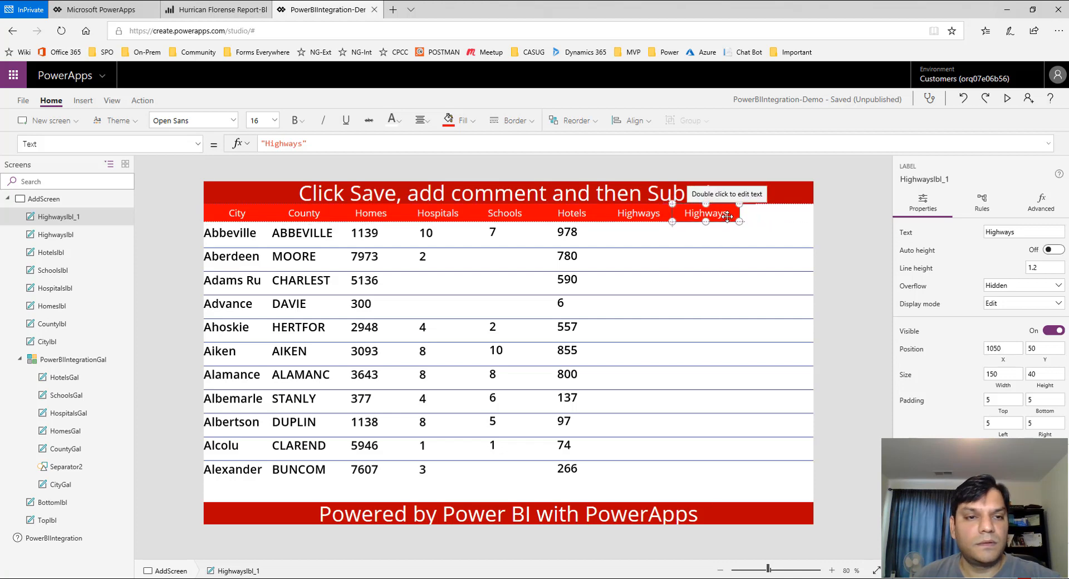
Try to change the Text of the copied Highways header to Gas Stations, and undo the edit
left_click(303, 143)
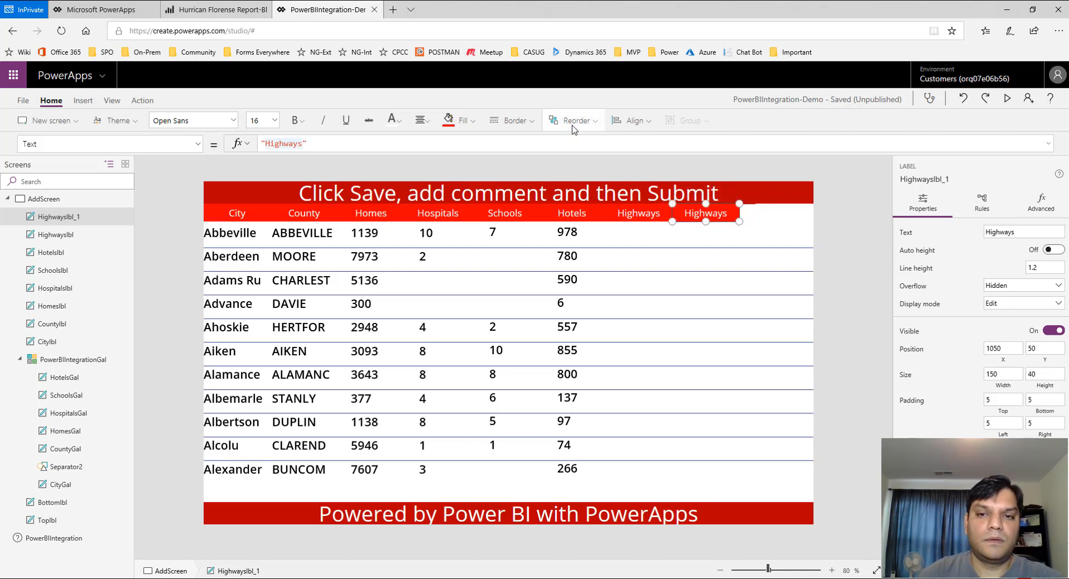
key("BackSpace")
key("BackSpace")
key("BackSpace")
key("BackSpace")
key("BackSpace")
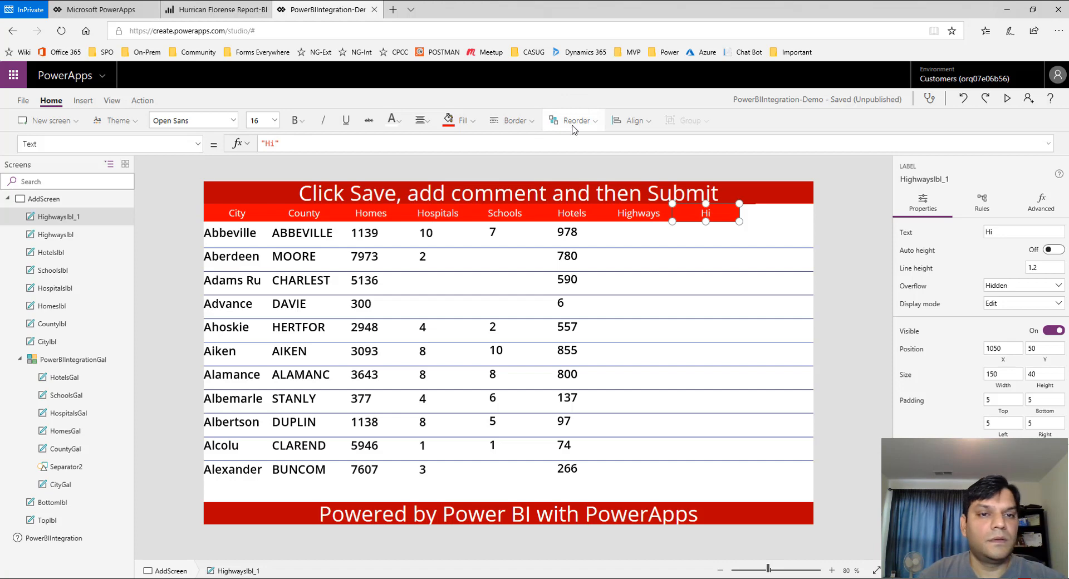
key("BackSpace")
key("BackSpace")
type("Gas Stat")
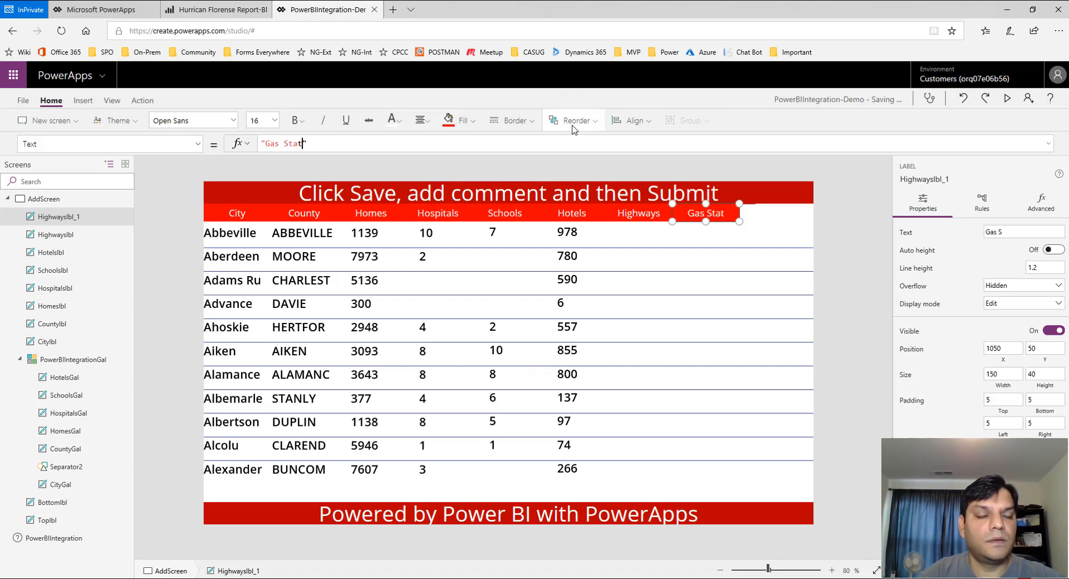
type("ions")
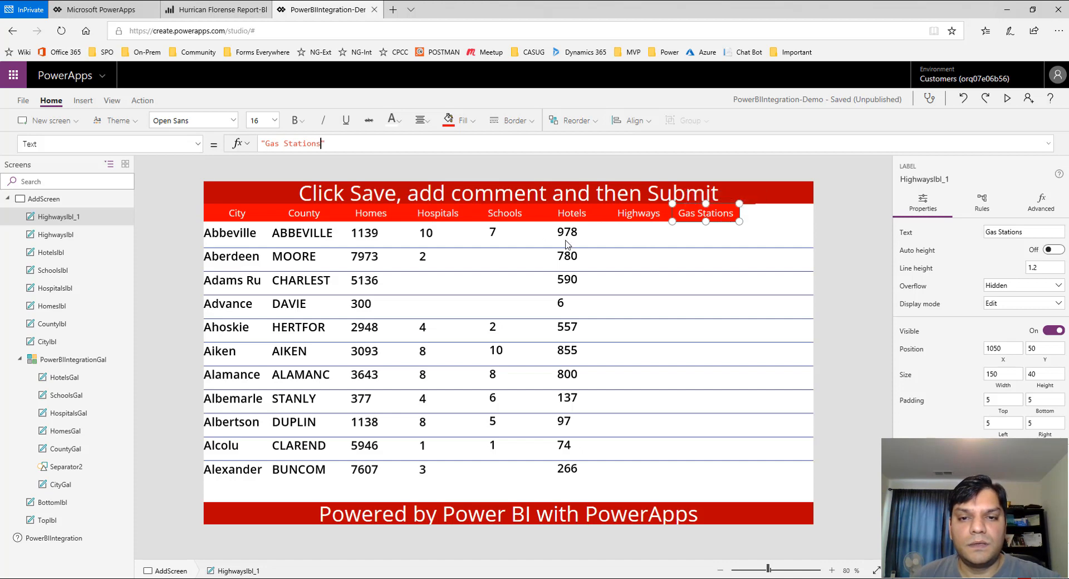
key("ctrl+v")
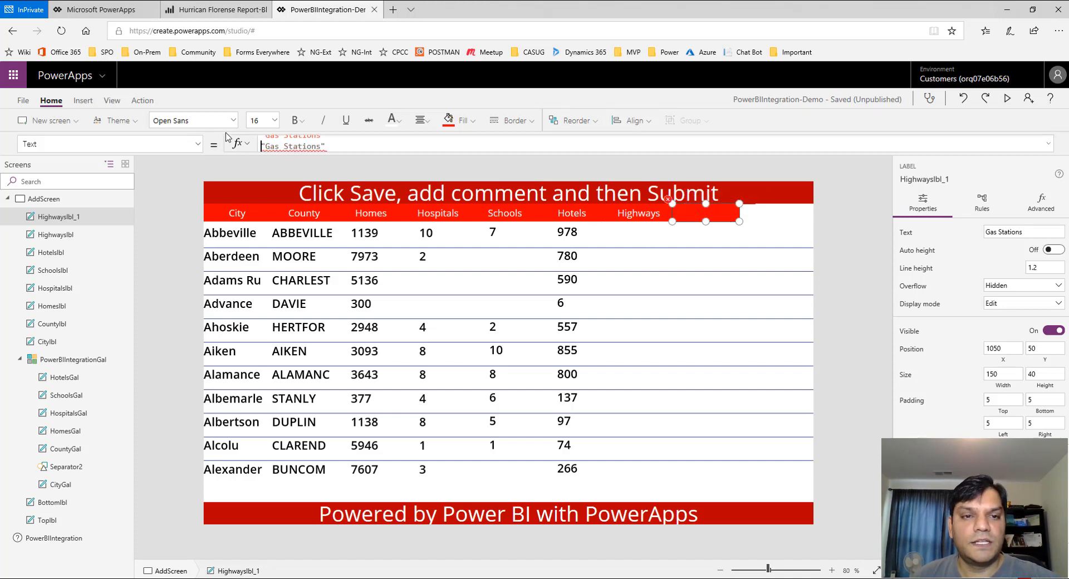
left_click(964, 98)
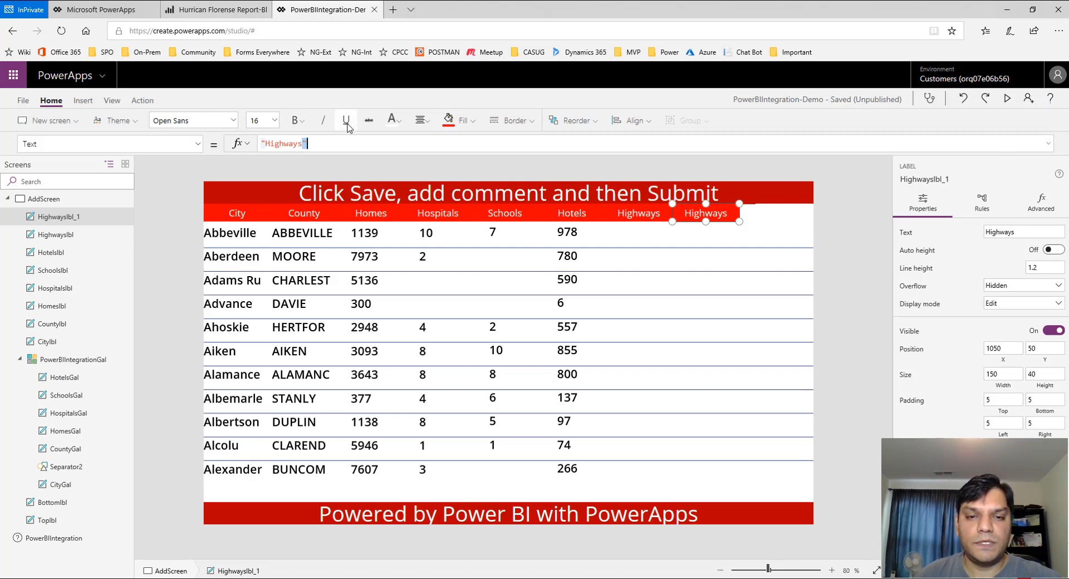
Set the Text of the eighth header label to Gas Stations
key("BackSpace")
key("BackSpace")
key("BackSpace")
key("BackSpace")
key("BackSpace")
key("BackSpace")
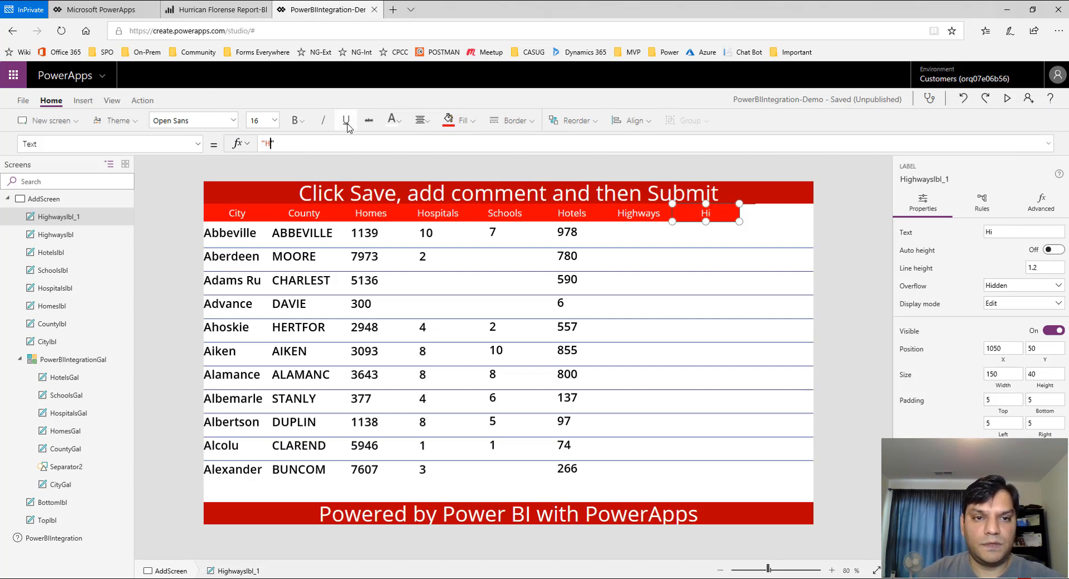
type("Gas s")
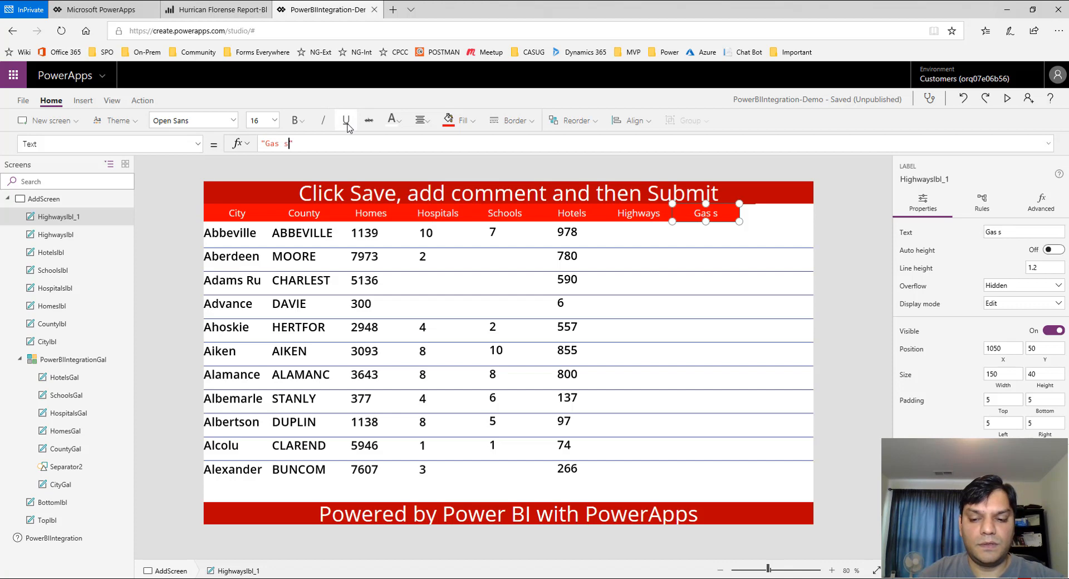
key("BackSpace")
type("Stations")
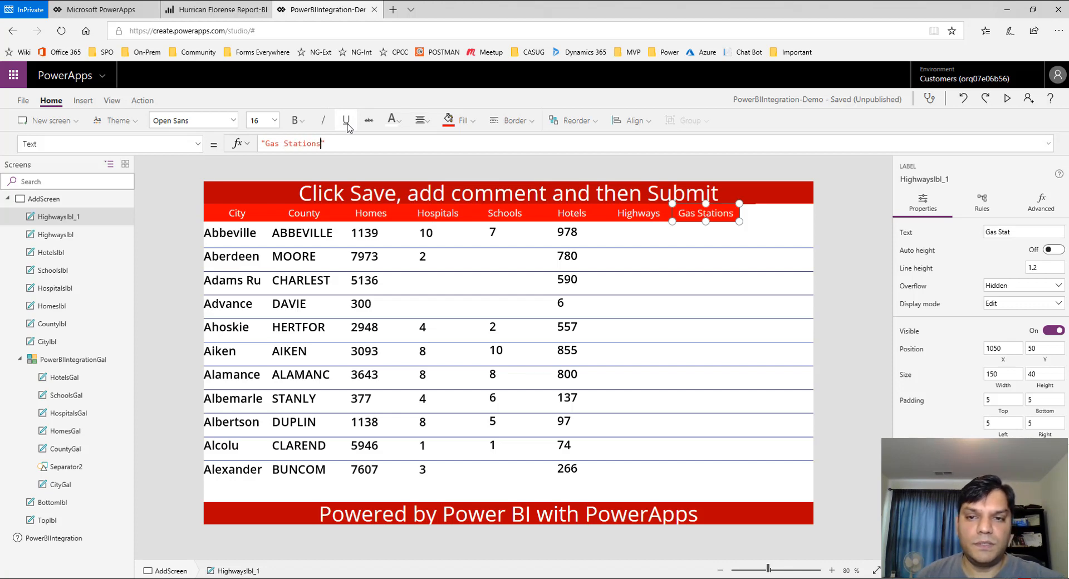
Narrow the Hospitals header to 133 wide and close up the Schools, Hotels, Highways and Gas Stations headers, with Gas Stations 138 wide at X 984
left_click(465, 223)
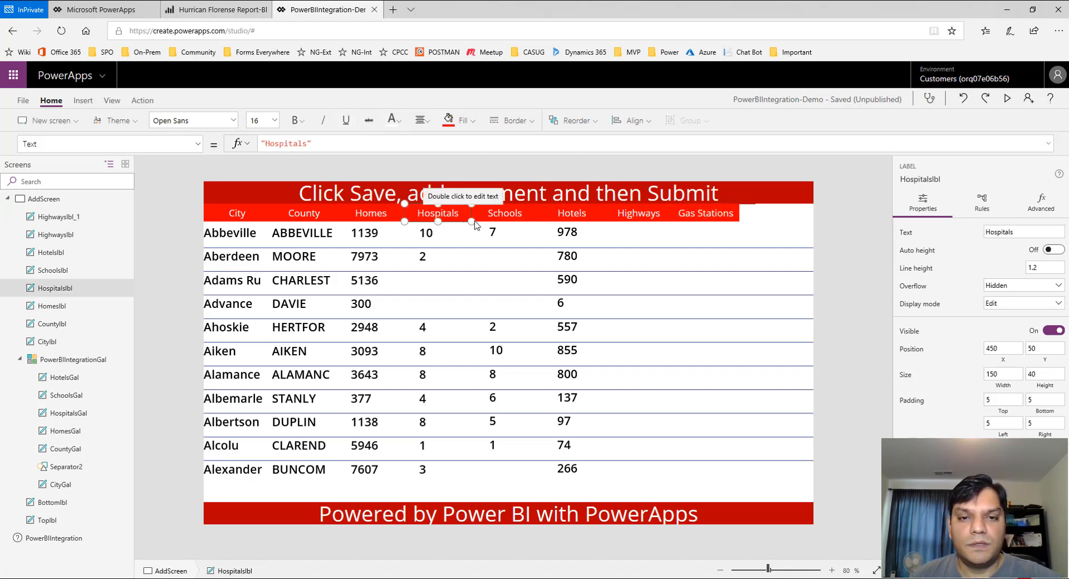
left_click_drag(472, 222, 464, 223)
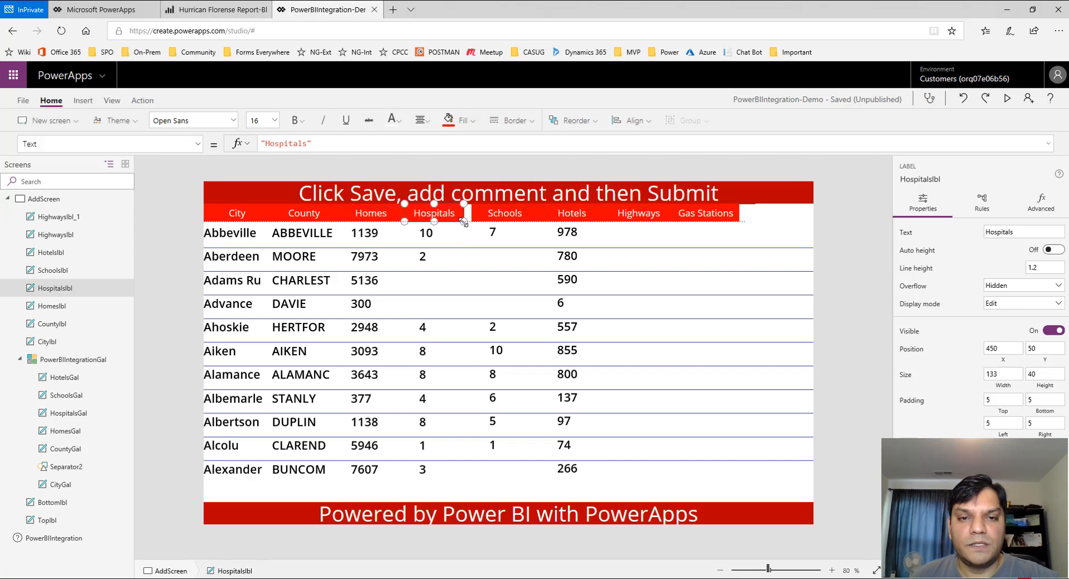
left_click(497, 219)
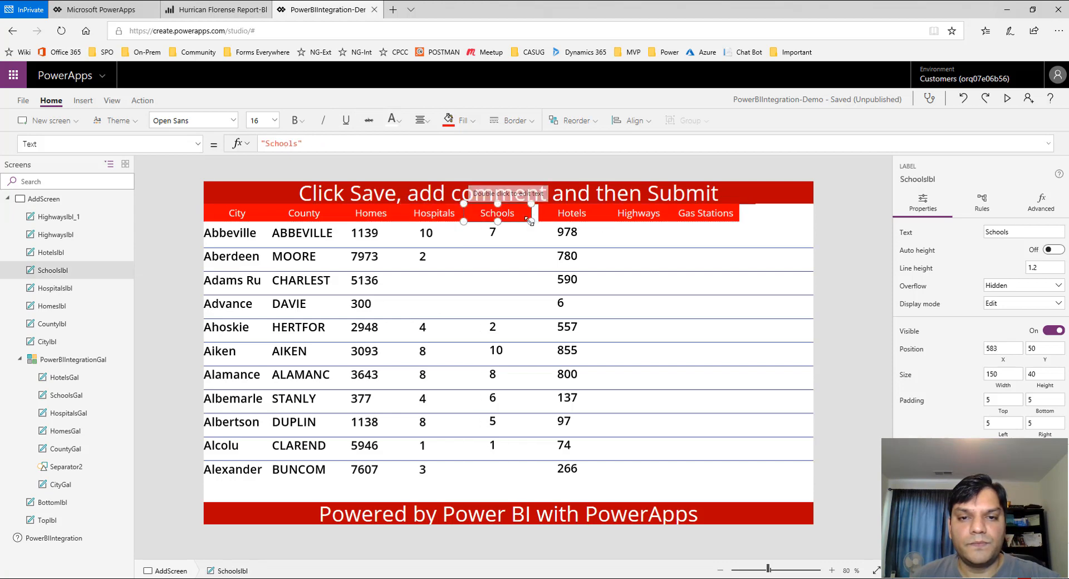
left_click_drag(531, 221, 642, 221)
left_click(548, 217)
left_click(634, 219)
left_click(715, 220)
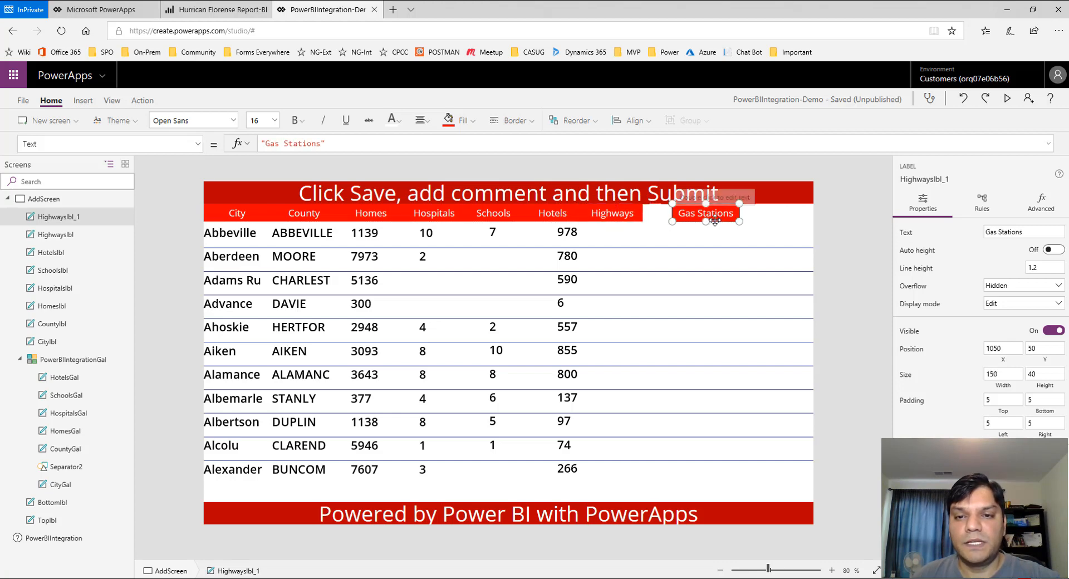
left_click_drag(715, 220, 674, 220)
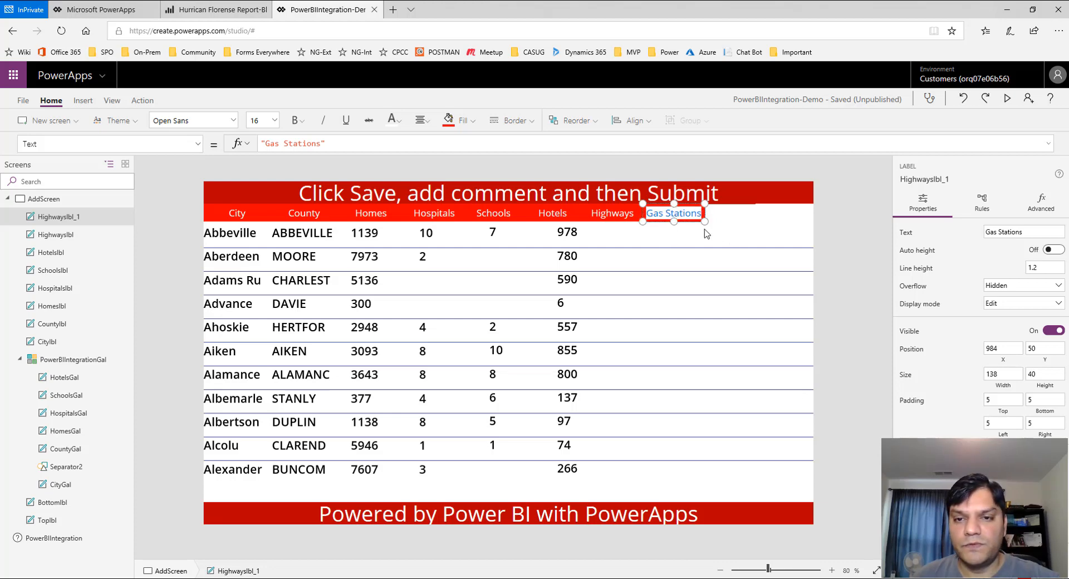
Duplicate the Gas Stations header label and place the copy directly beside it at X 1122, Y 50
left_click(657, 231)
left_click(593, 216)
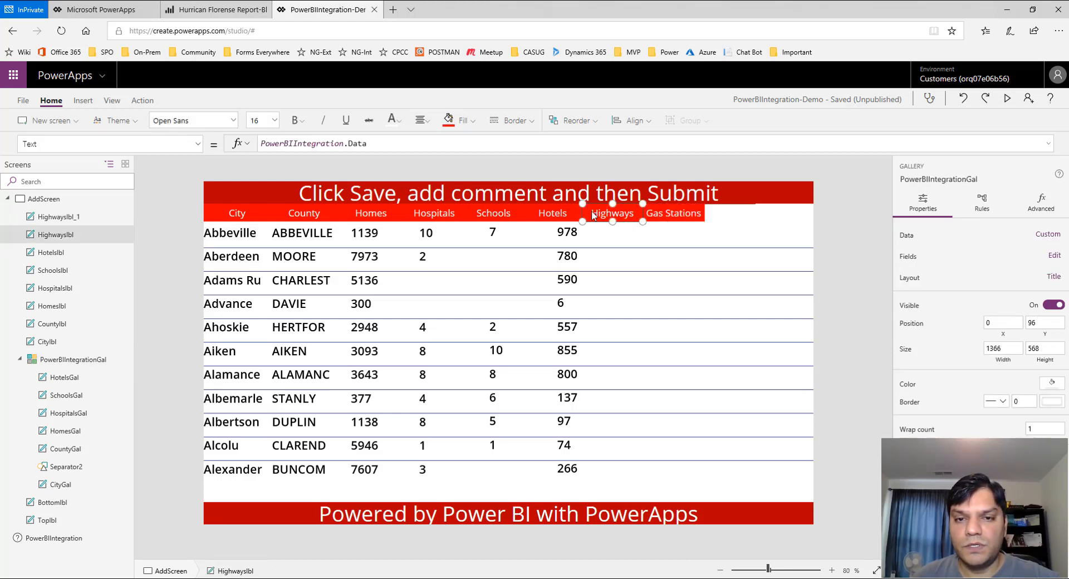
left_click(658, 215)
key("ctrl+c")
key("ctrl+v")
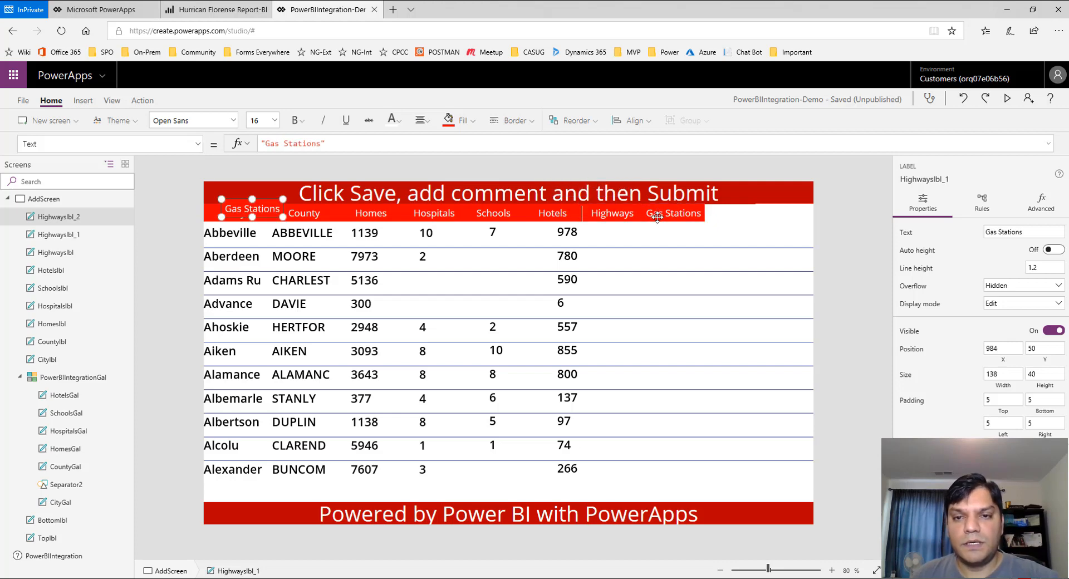
left_click_drag(279, 209, 760, 212)
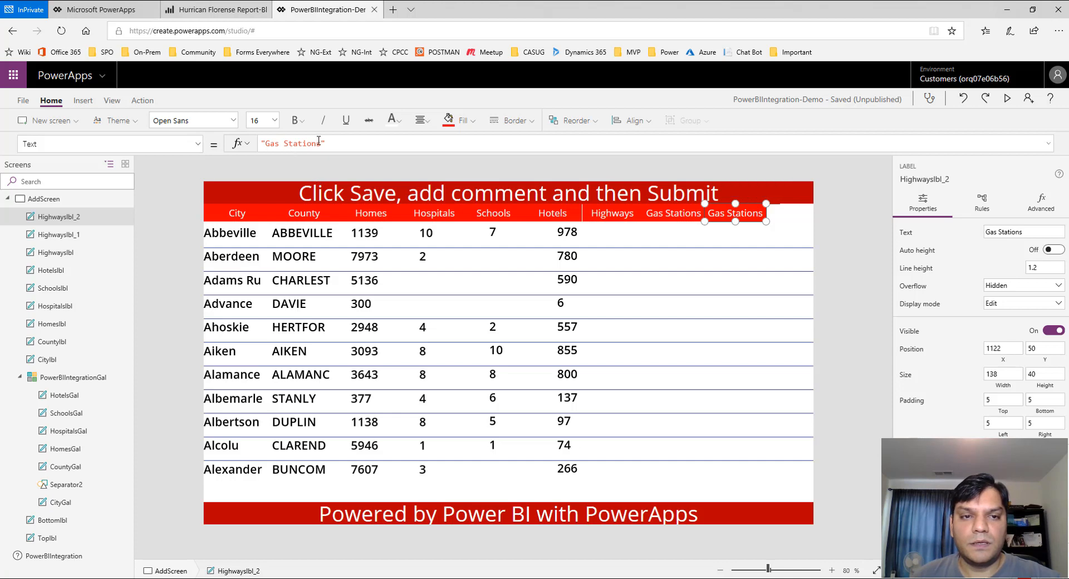
Set the Text of the ninth header label to Apartments
key("BackSpace")
key("BackSpace")
key("BackSpace")
key("BackSpace")
key("BackSpace")
key("BackSpace")
key("BackSpace")
key("BackSpace")
key("BackSpace")
key("BackSpace")
key("BackSpace")
key("BackSpace")
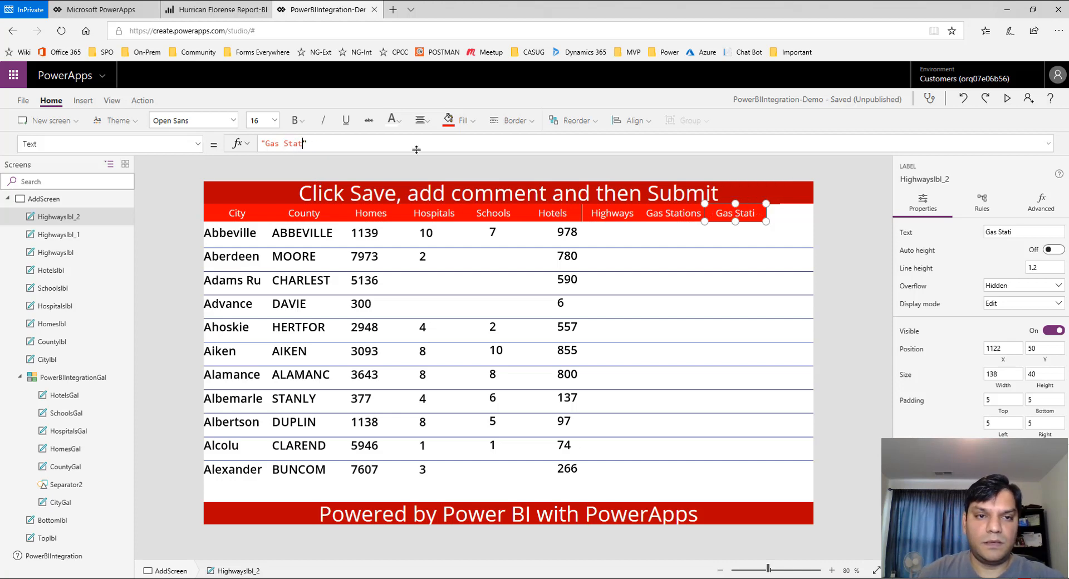
type("Apartments")
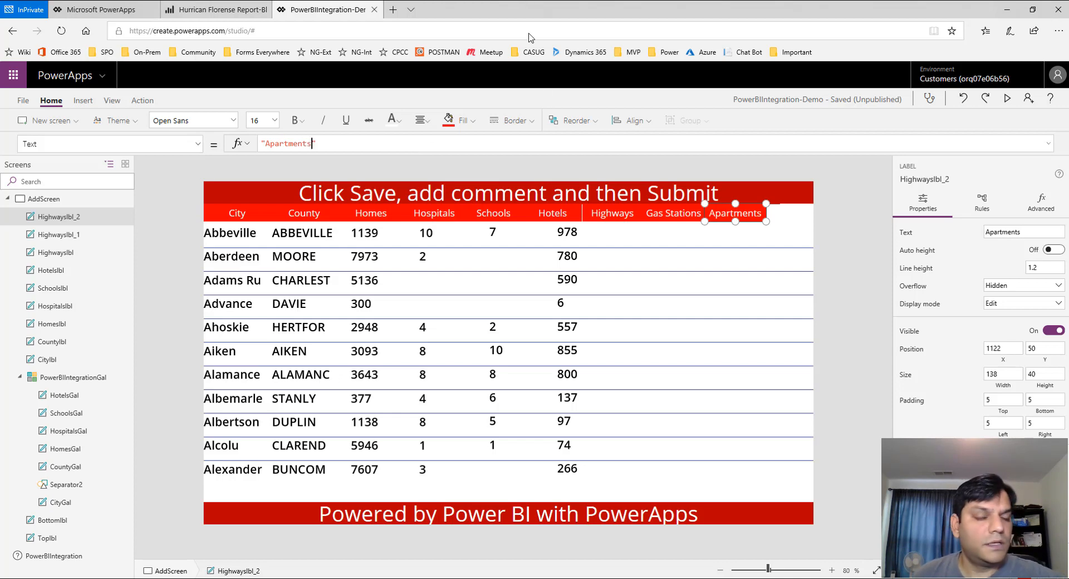
Duplicate the Apartments header label and fit the copy into the remaining header space at X 1260, Y 50, 106 wide
left_click(744, 216)
left_click(744, 217)
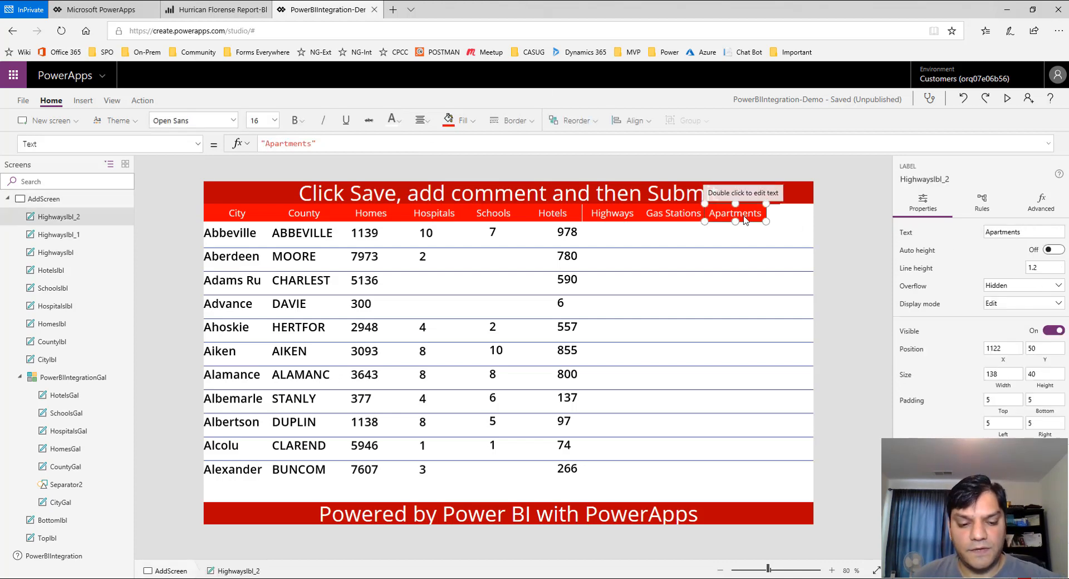
key("ctrl+c")
key("ctrl+v")
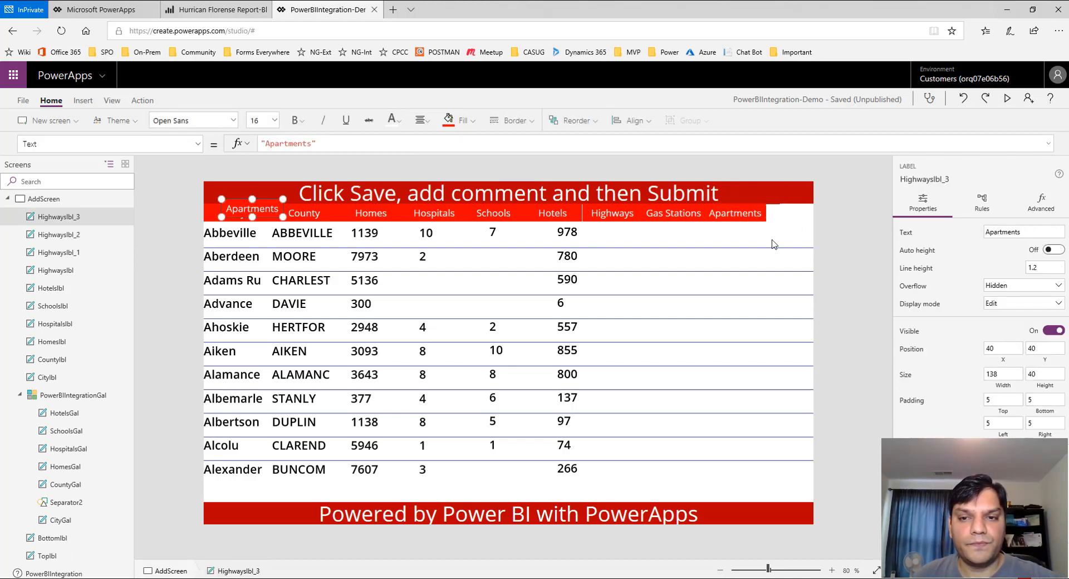
left_click_drag(273, 214, 820, 219)
left_click_drag(753, 221, 767, 221)
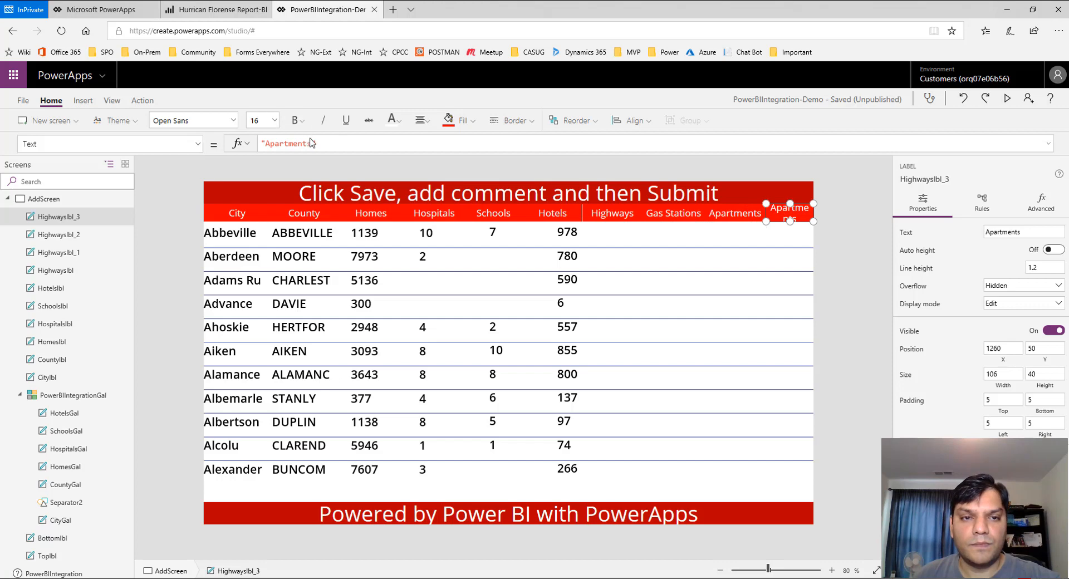
Set the Text of the tenth header label to Cars
key("BackSpace")
key("BackSpace")
key("BackSpace")
key("BackSpace")
key("BackSpace")
key("BackSpace")
key("BackSpace")
key("BackSpace")
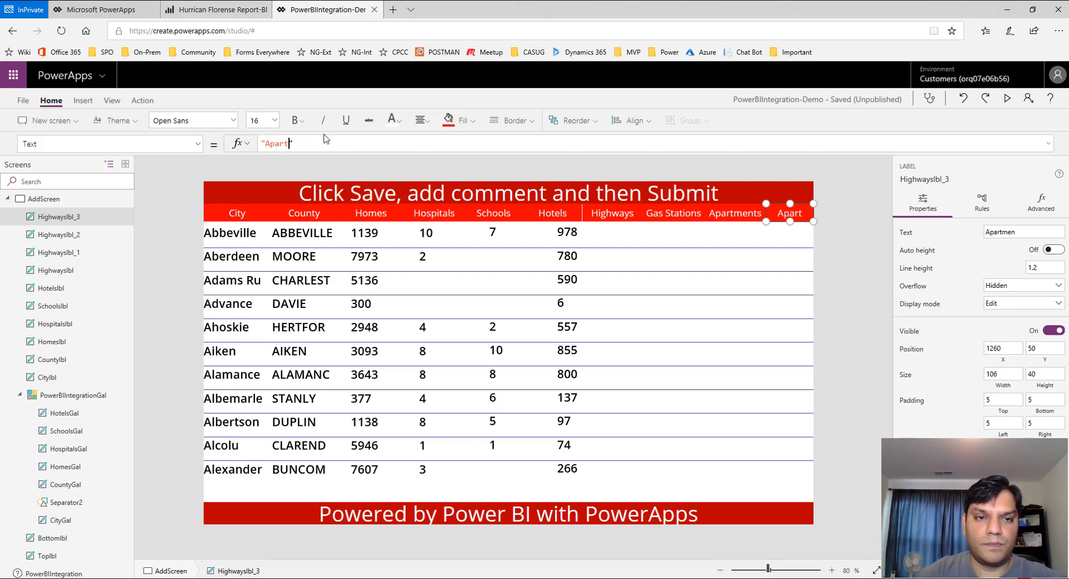
key("BackSpace")
type("Cars")
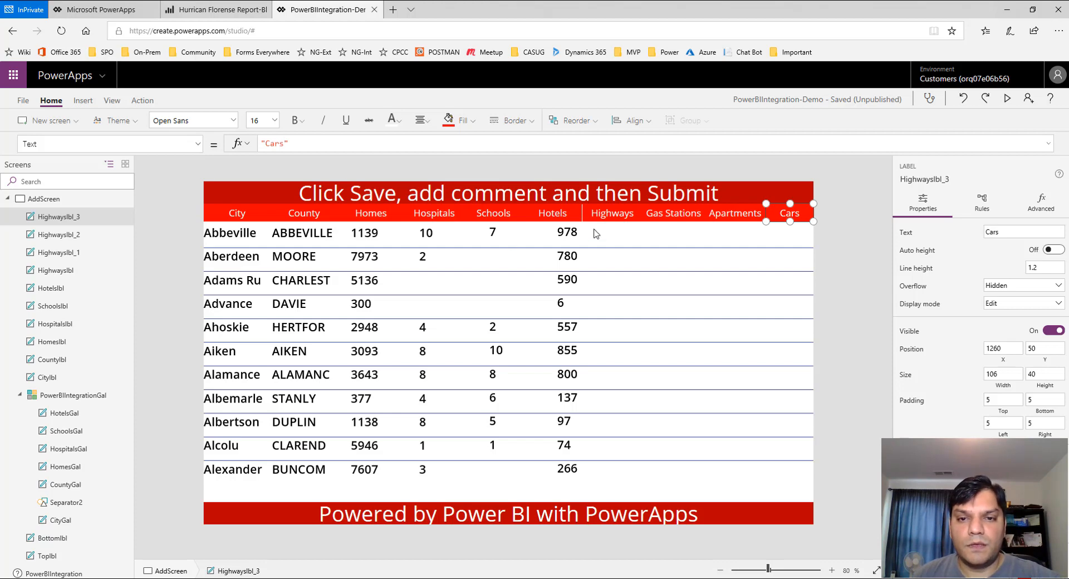
Duplicate the HotelsGal label inside the gallery and place the copy under the Highways header at X 877, Y 2
left_click(559, 233)
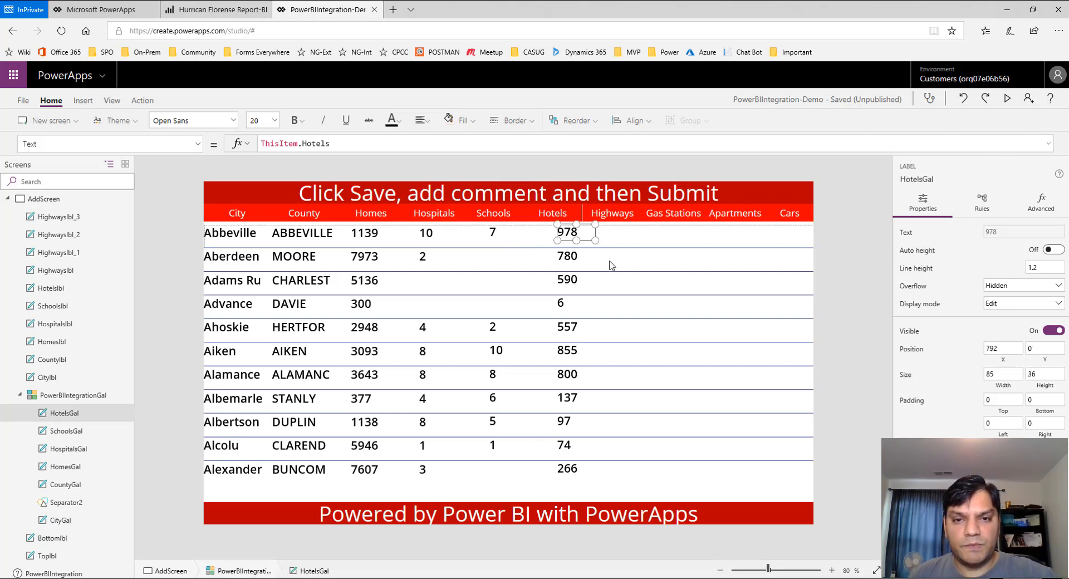
key("ctrl+v")
left_click_drag(252, 252, 625, 241)
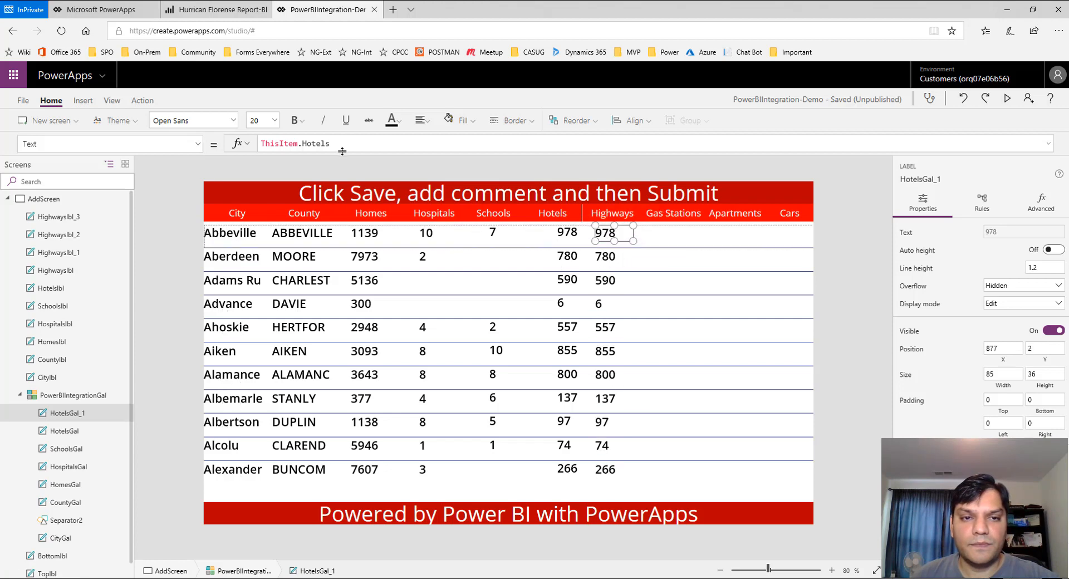
Set the Text of the gallery label under the Highways header to ThisItem.Highways
key("BackSpace")
key("BackSpace")
key("BackSpace")
key("BackSpace")
key("BackSpace")
key("BackSpace")
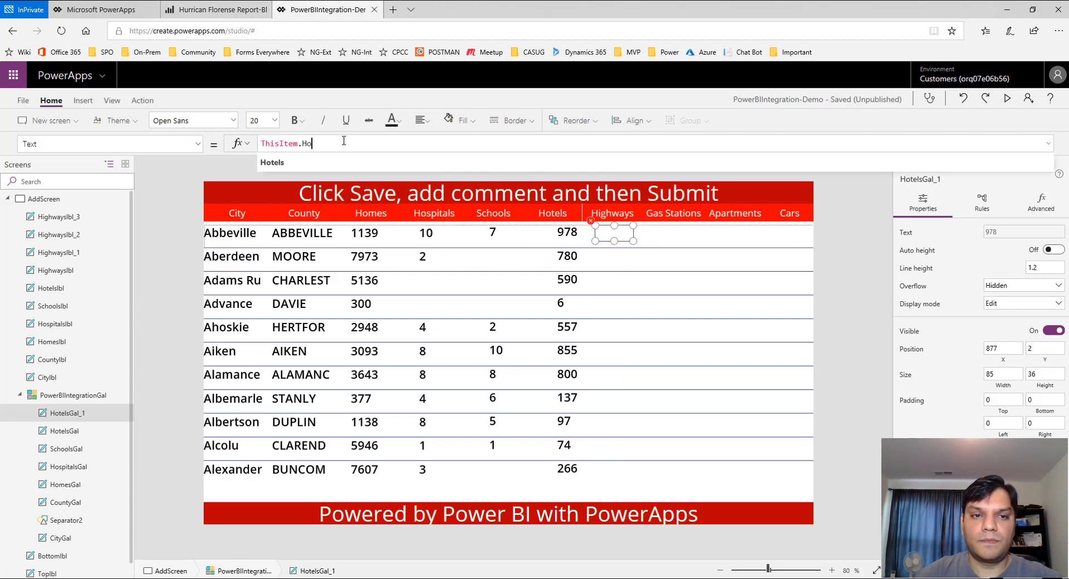
type("High")
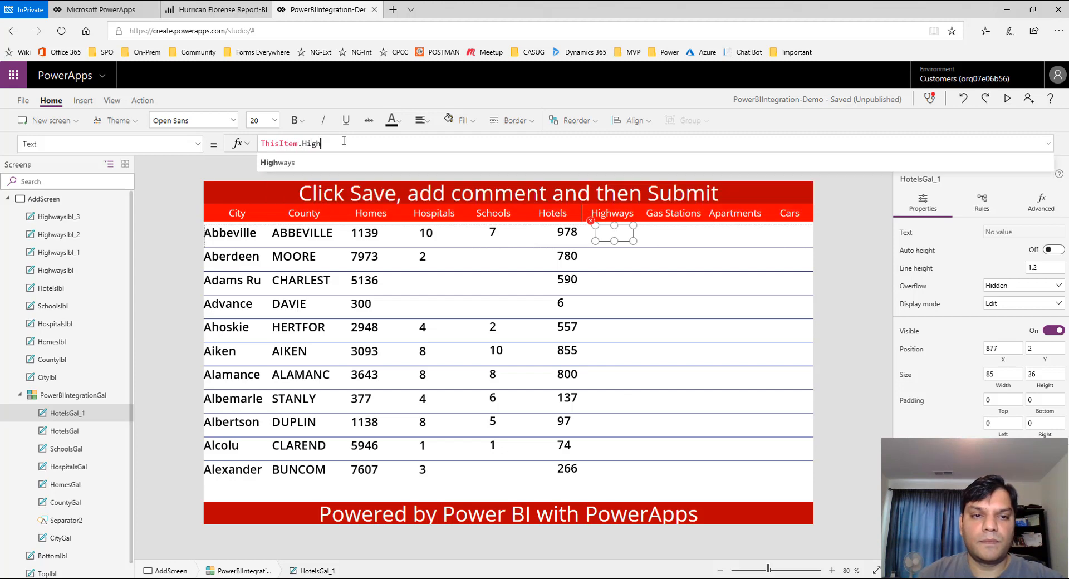
type("ways")
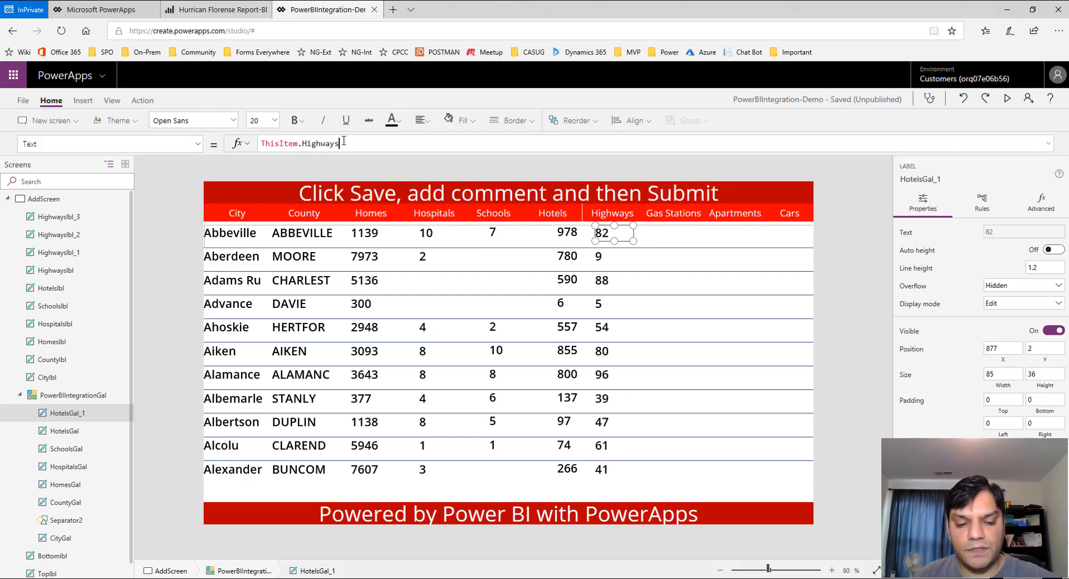
key("ctrl+v")
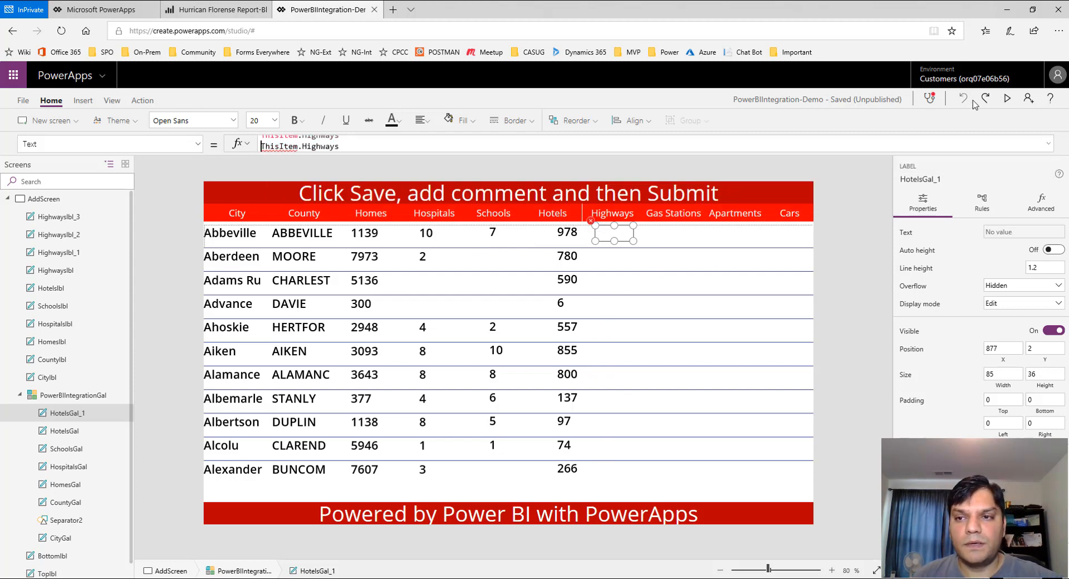
Undo the last formula edit on the Highways gallery label and paste another HotelsGal copy under the Gas Stations header at X 1016, Y 2
key("ctrl+z")
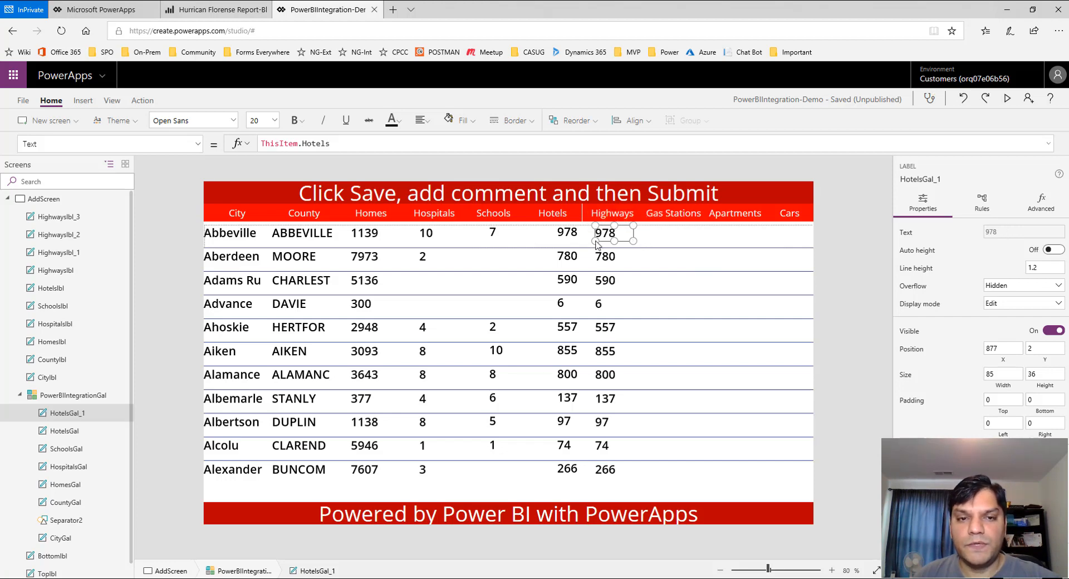
key("ctrl+v")
left_click_drag(254, 236, 691, 245)
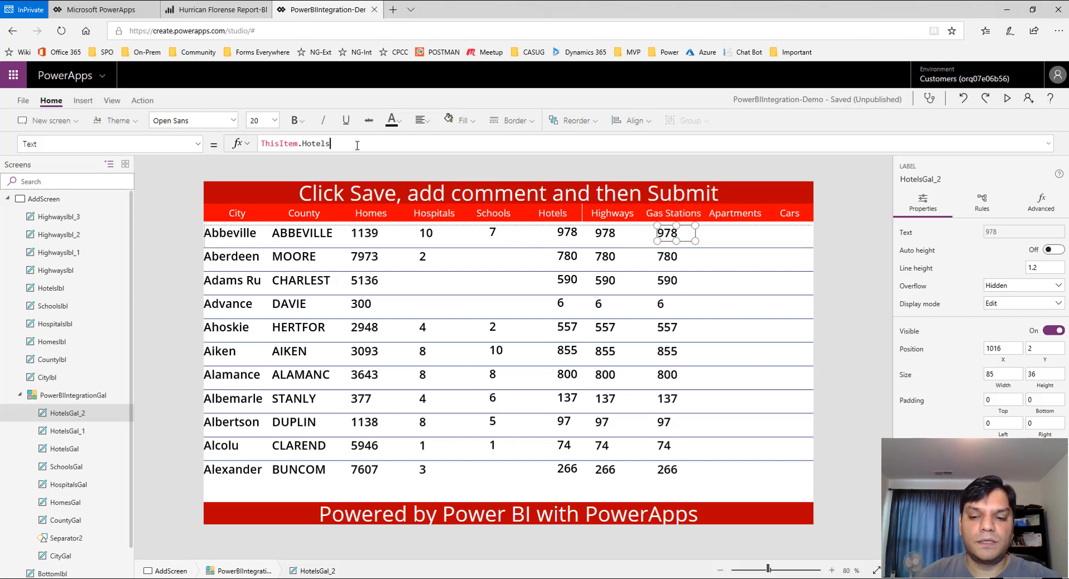
Set the Text of the gallery label under the Gas Stations header to ThisItem.'Gas Stations'
key("BackSpace")
key("BackSpace")
key("BackSpace")
key("BackSpace")
key("BackSpace")
key("BackSpace")
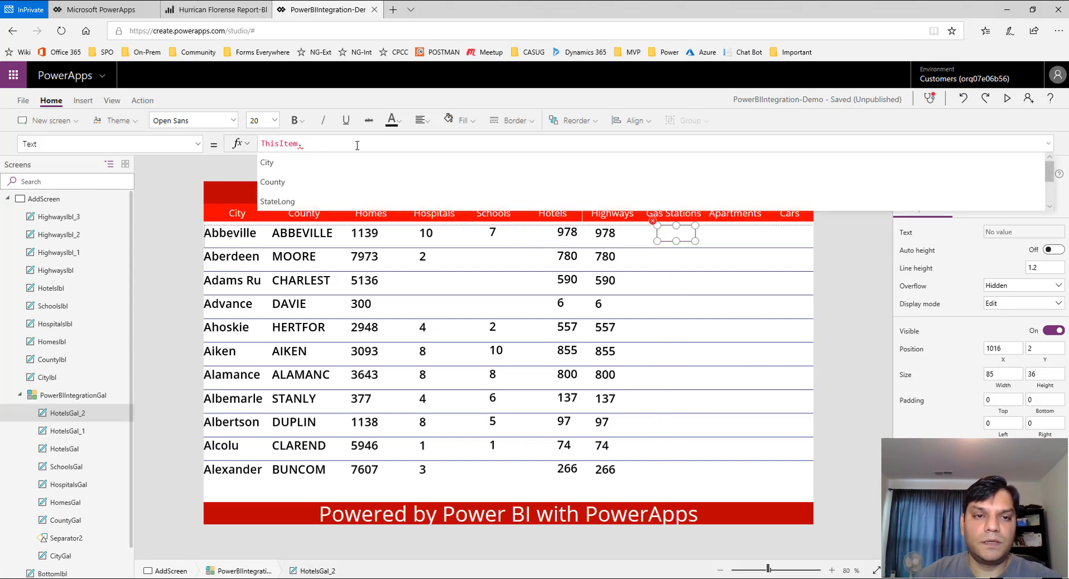
key("Down")
key("Down")
key("Down")
key("Down")
key("Down")
key("Down")
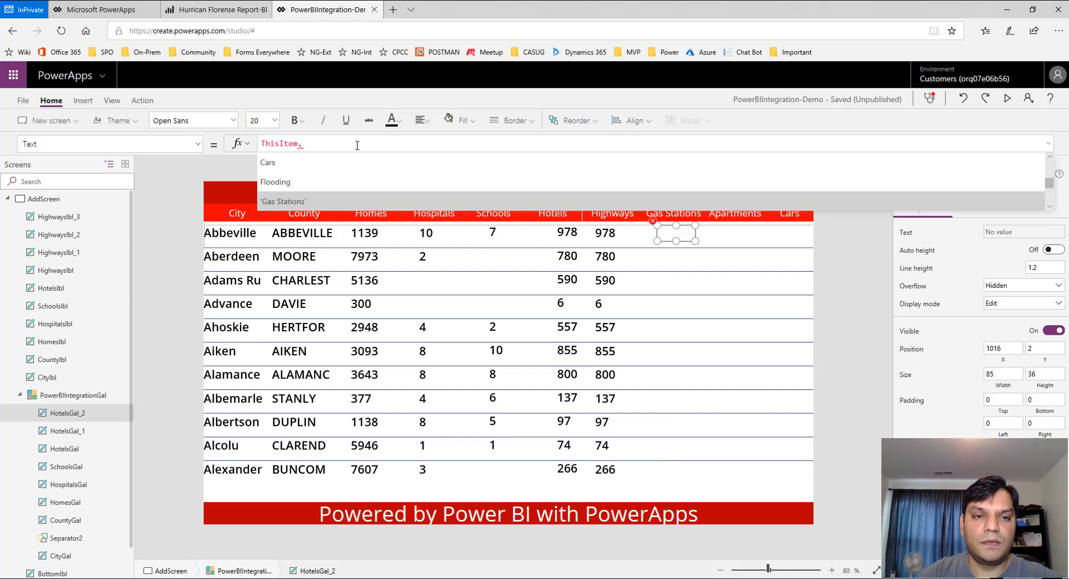
key("Return")
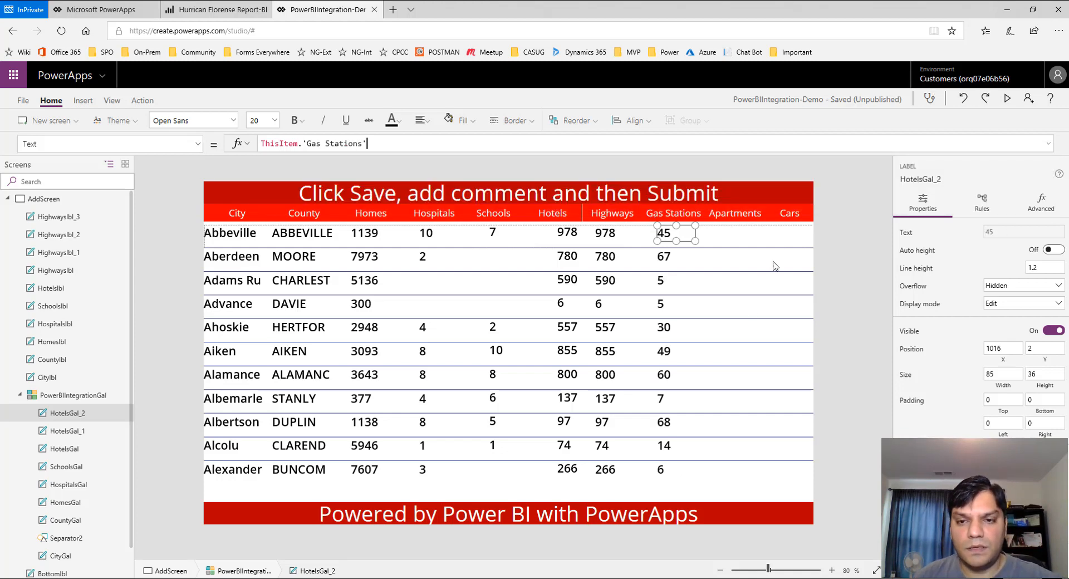
Duplicate the Gas Stations gallery label and place the copy under the Apartments header at X 1141, Y 0
left_click(667, 234)
left_click(668, 234)
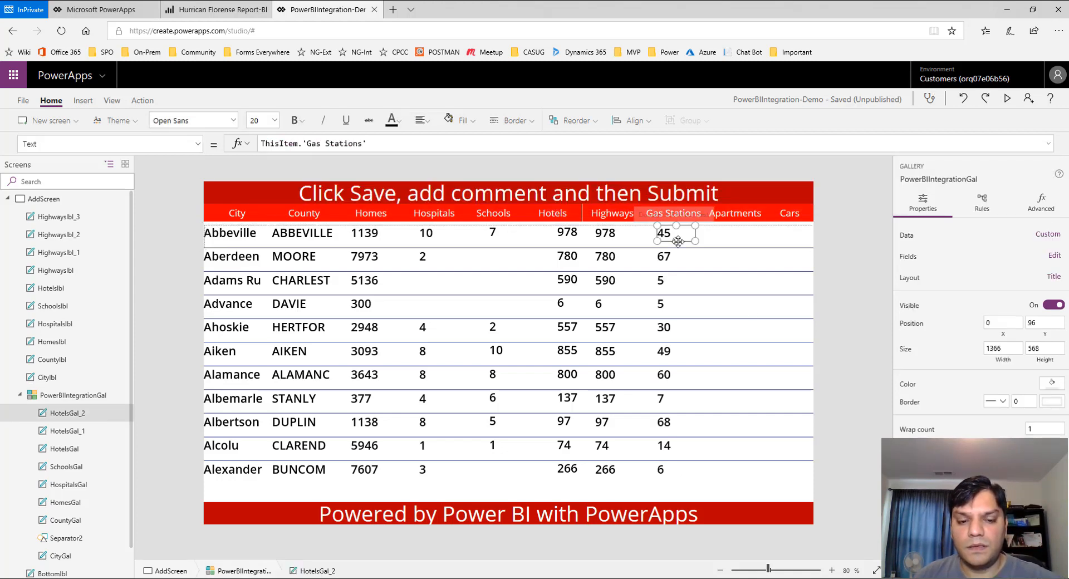
key("ctrl+c")
key("ctrl+v")
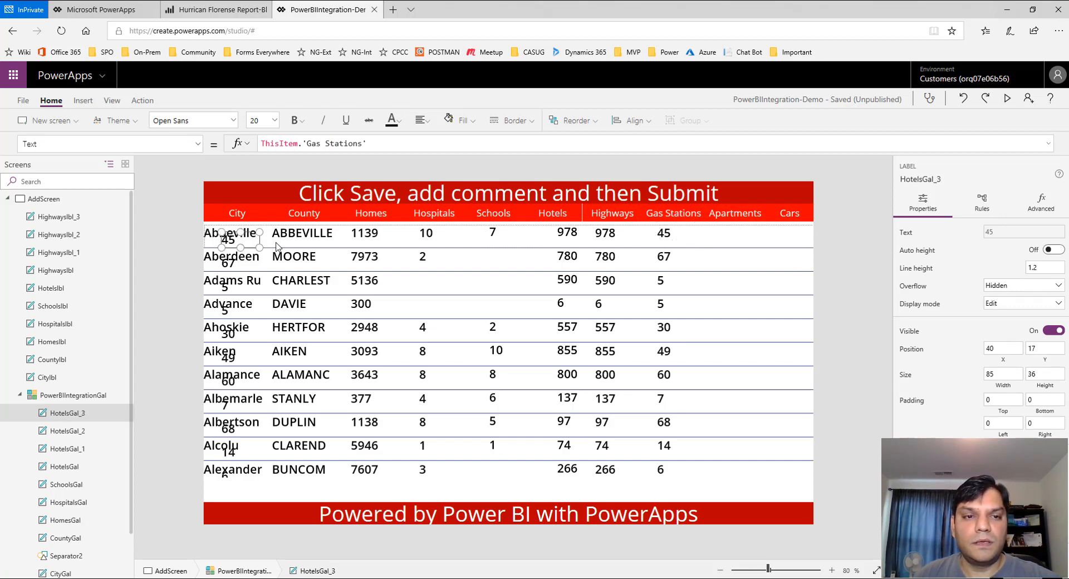
left_click_drag(247, 230, 739, 230)
Set the Text of the gallery label under the Apartments header to ThisItem.Apartments
left_click(378, 140)
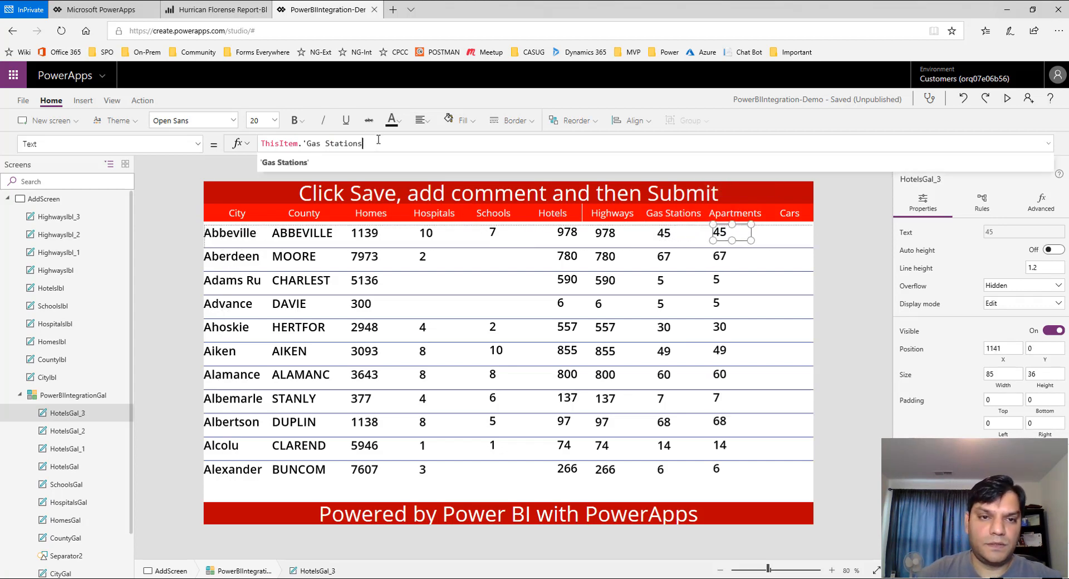
key("BackSpace")
key("BackSpace")
key("BackSpace")
key("BackSpace")
key("BackSpace")
key("BackSpace")
key("BackSpace")
key("BackSpace")
key("BackSpace")
key("BackSpace")
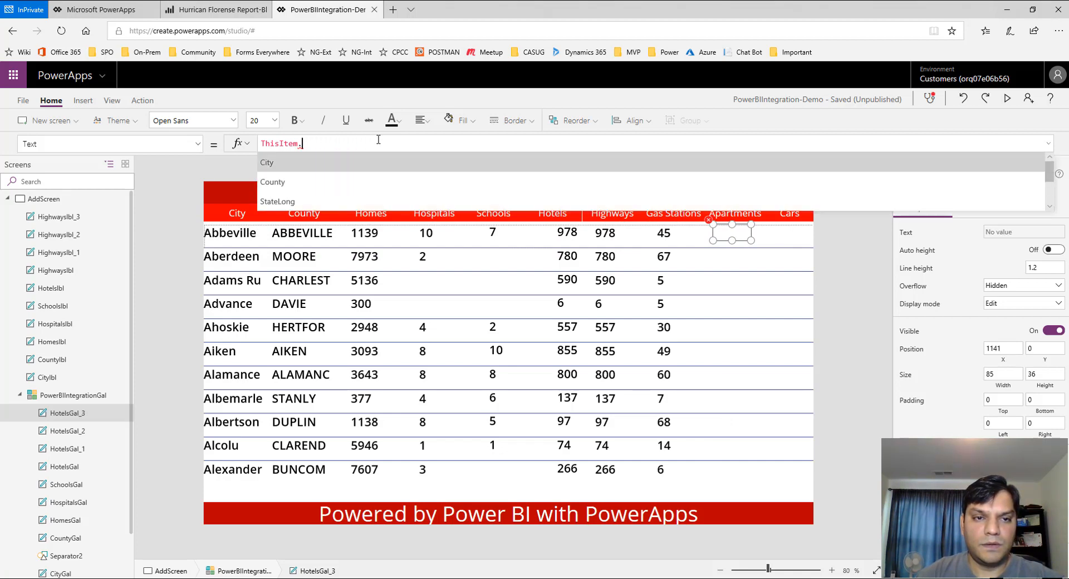
type("Ap")
key("Tab")
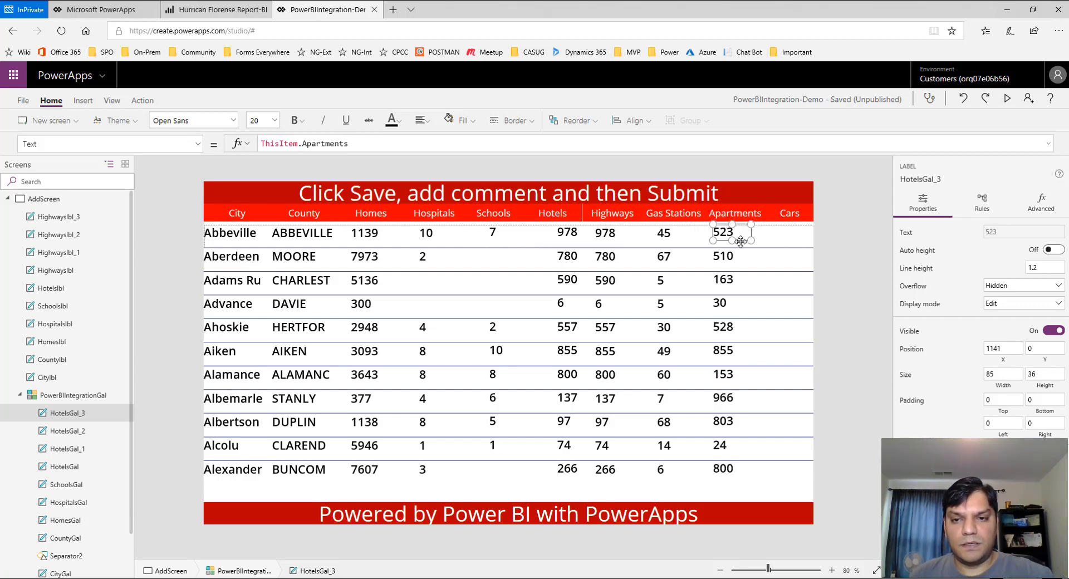
Duplicate the Apartments gallery label and place the copy under the Cars header at X 1281, Y 0
key("ctrl+c")
key("ctrl+v")
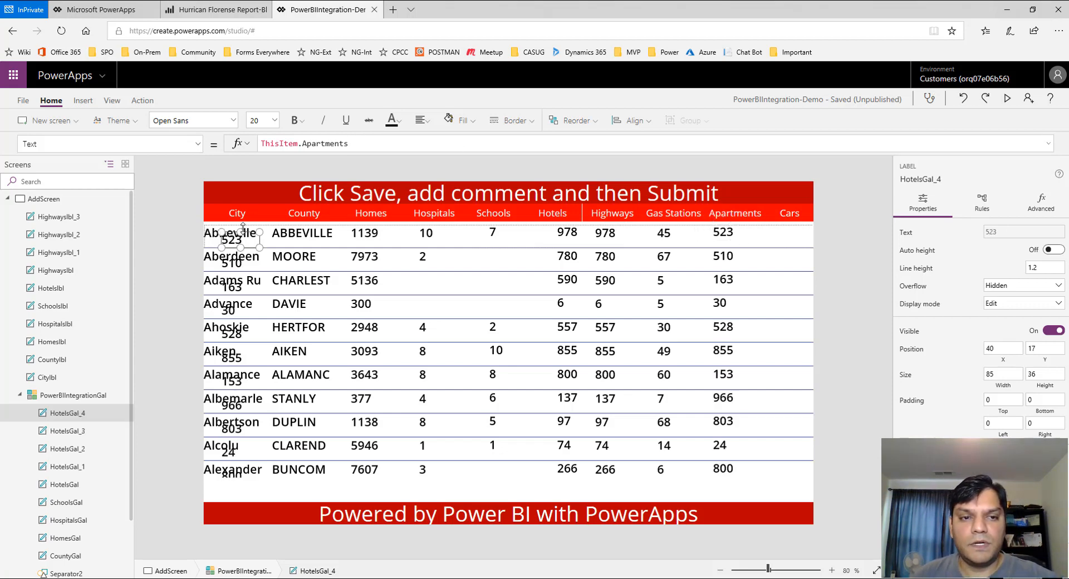
left_click_drag(247, 234, 798, 225)
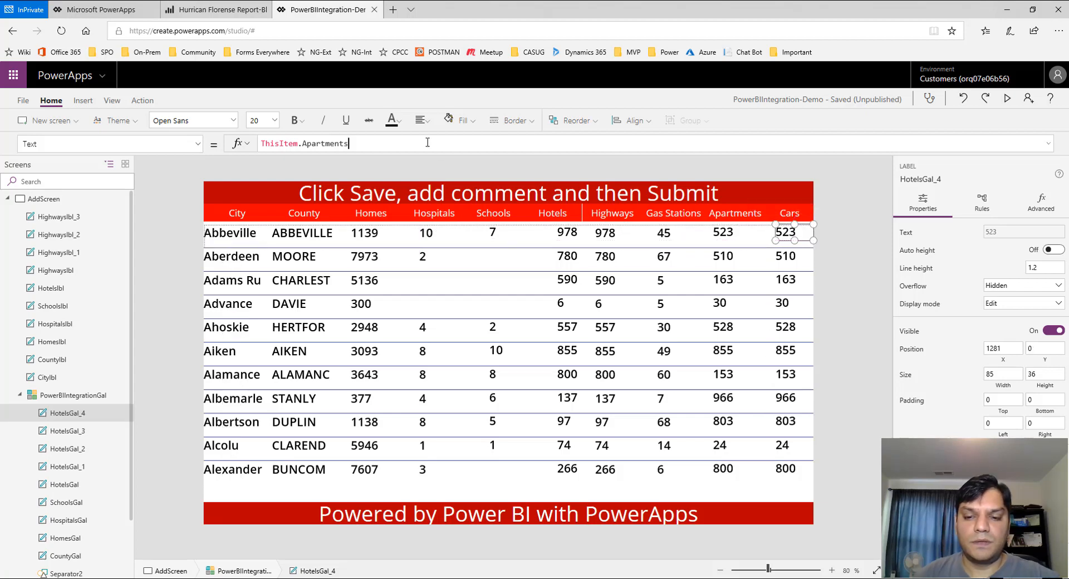
Set the Text of the gallery label under the Cars header to ThisItem.Cars
key("BackSpace")
key("BackSpace")
key("BackSpace")
key("BackSpace")
key("BackSpace")
key("BackSpace")
key("BackSpace")
key("BackSpace")
key("BackSpace")
key("BackSpace")
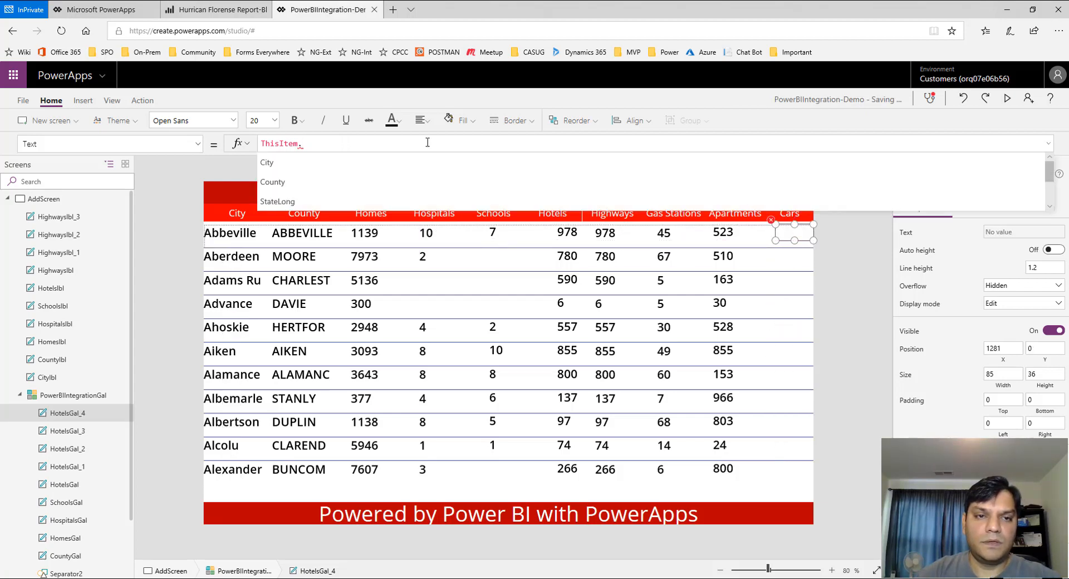
key("Down")
key("Down")
key("Down")
key("Down")
key("Down")
key("Down")
key("Down")
key("Down")
key("Down")
key("Down")
key("Down")
key("Down")
key("Up")
key("Return")
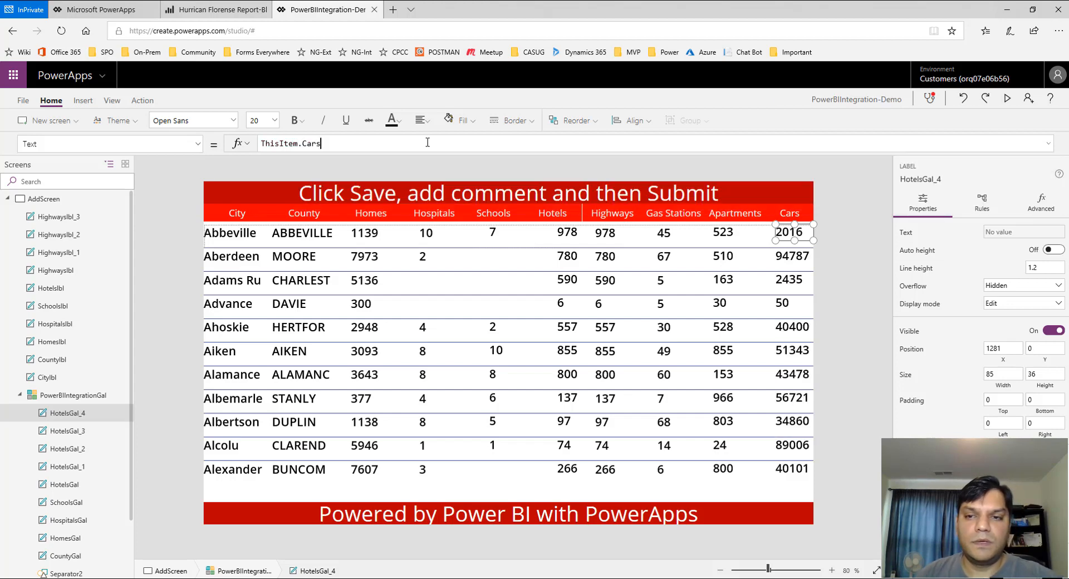
left_click(880, 458)
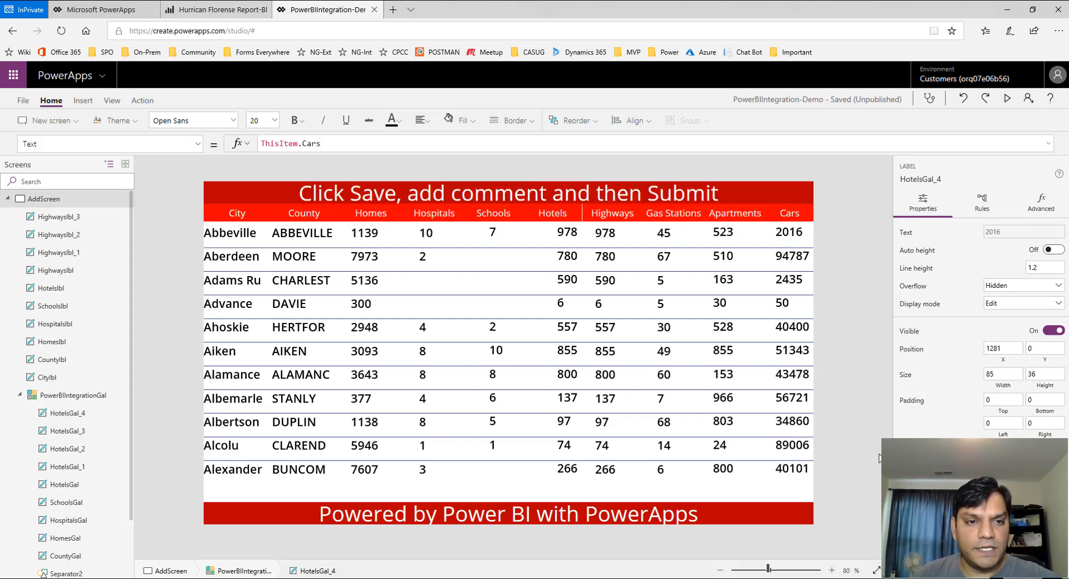
Shift the CityGal label in the gallery slightly away from the edge to X 16, Y 0
left_click(229, 234)
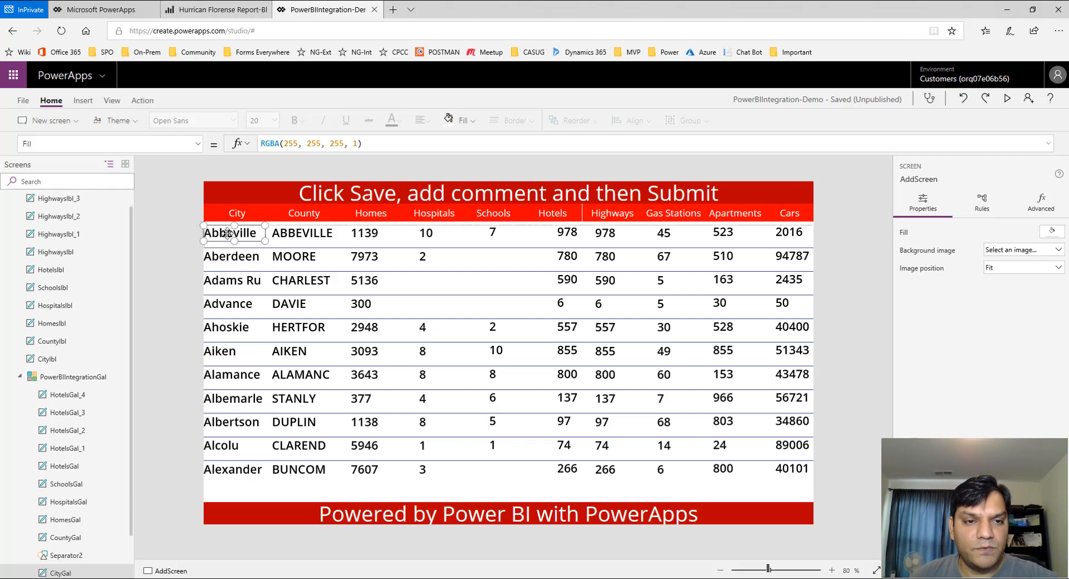
left_click(229, 234)
left_click_drag(231, 233, 231, 233)
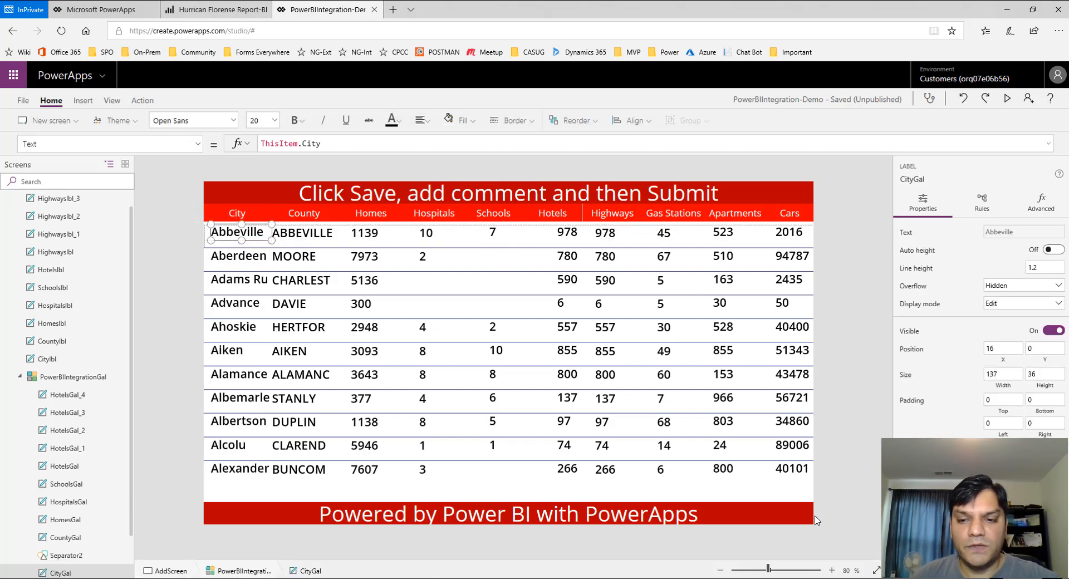
left_click(522, 477)
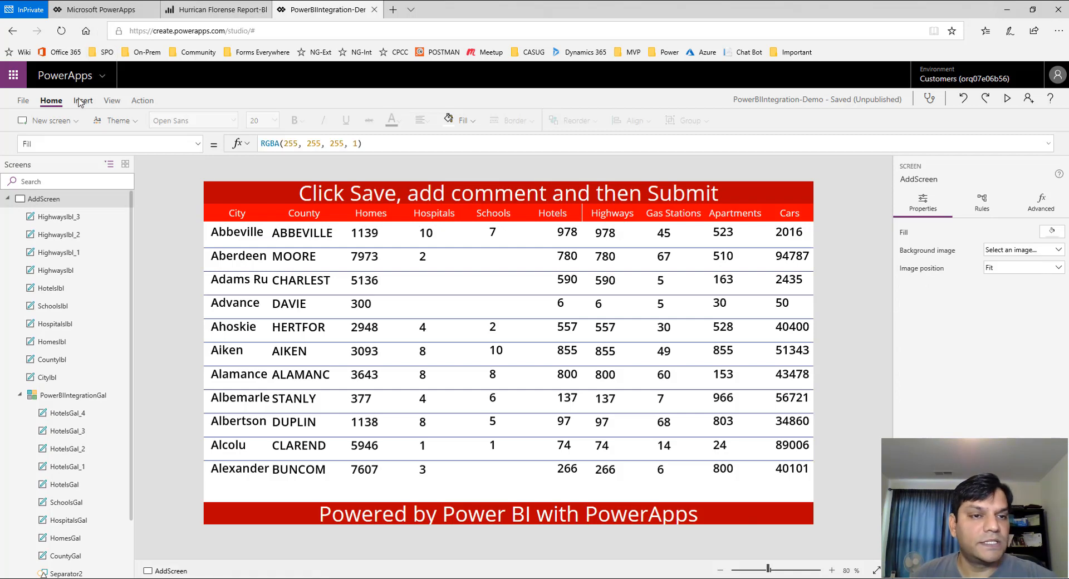
Insert a button directly above the footer label, spanning the full screen width at X 0, Y 674, sized 1366 by 43
left_click(80, 102)
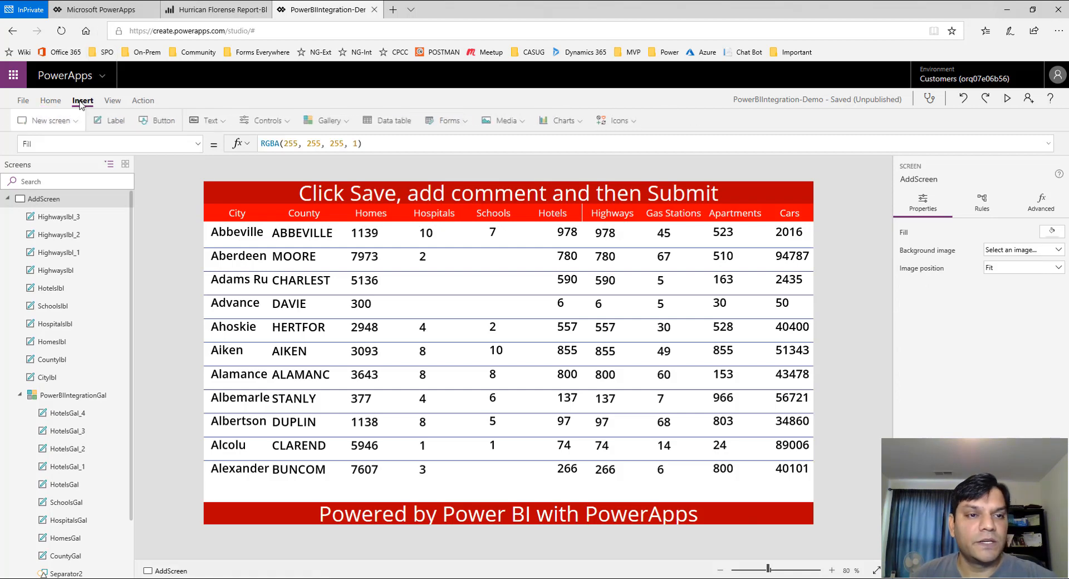
left_click(167, 124)
left_click_drag(239, 482, 233, 501)
left_click_drag(332, 518, 868, 507)
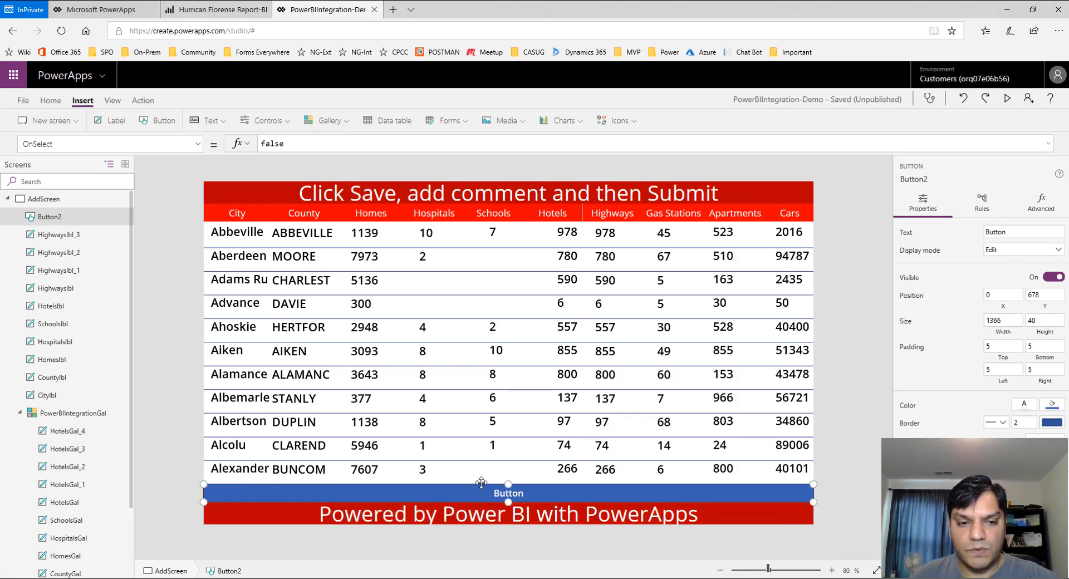
left_click_drag(508, 483, 508, 484)
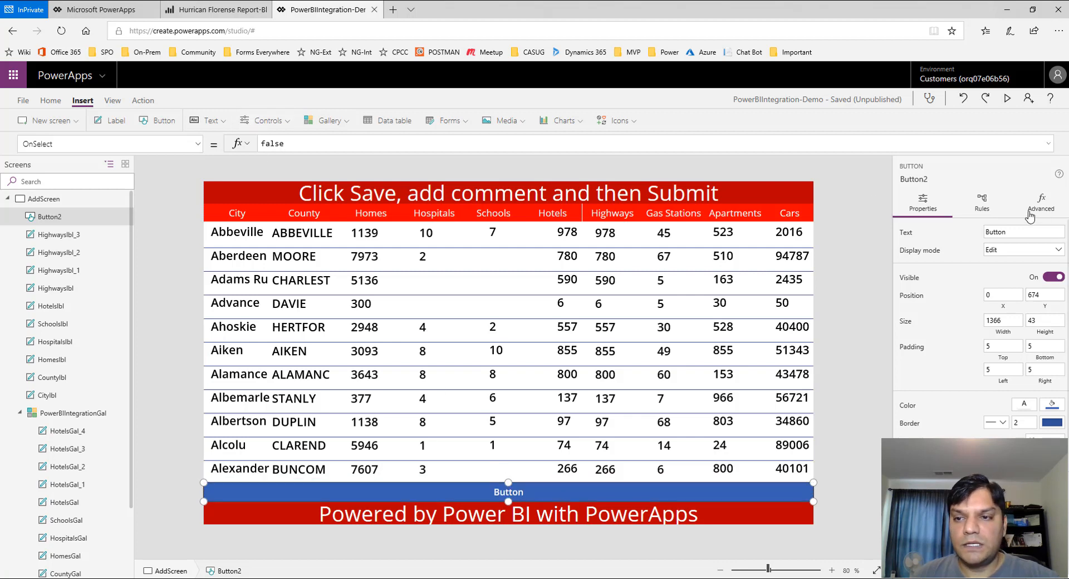
Set the new button's Text to Save and its font size to 24
double_click(997, 232)
type("Save")
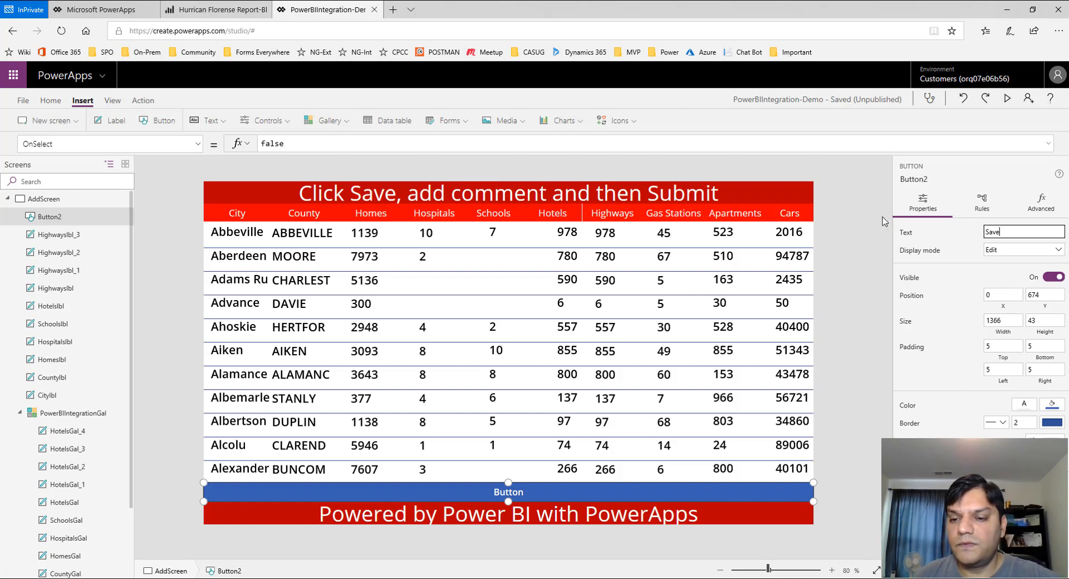
left_click(49, 101)
left_click(262, 120)
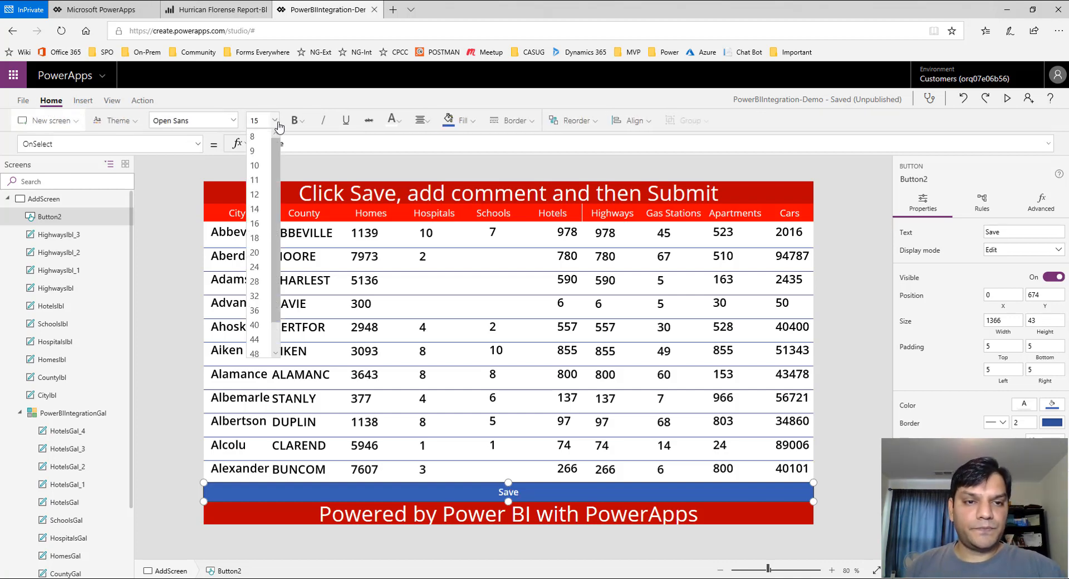
left_click(260, 238)
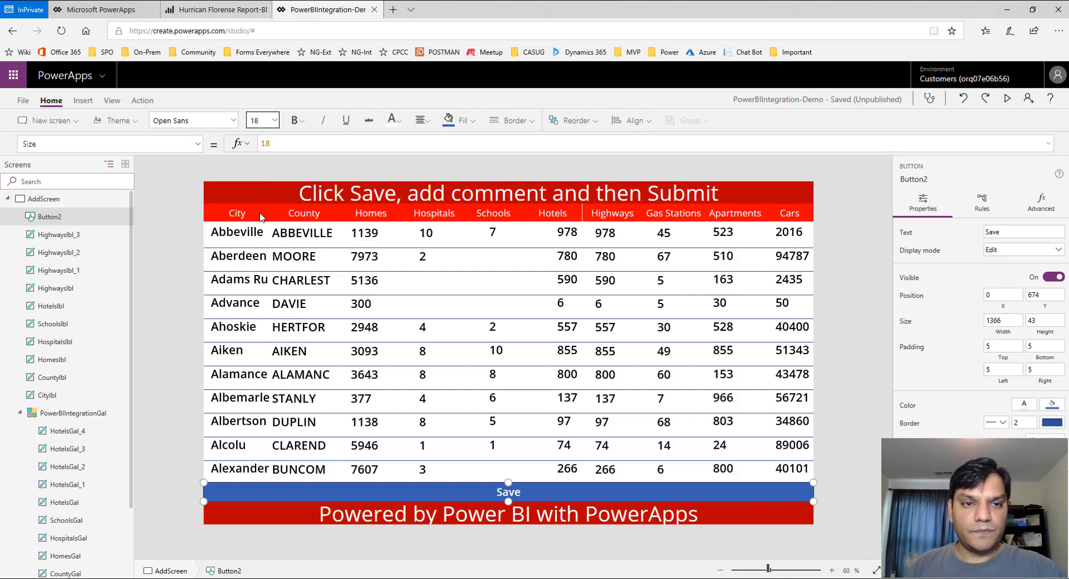
left_click(273, 121)
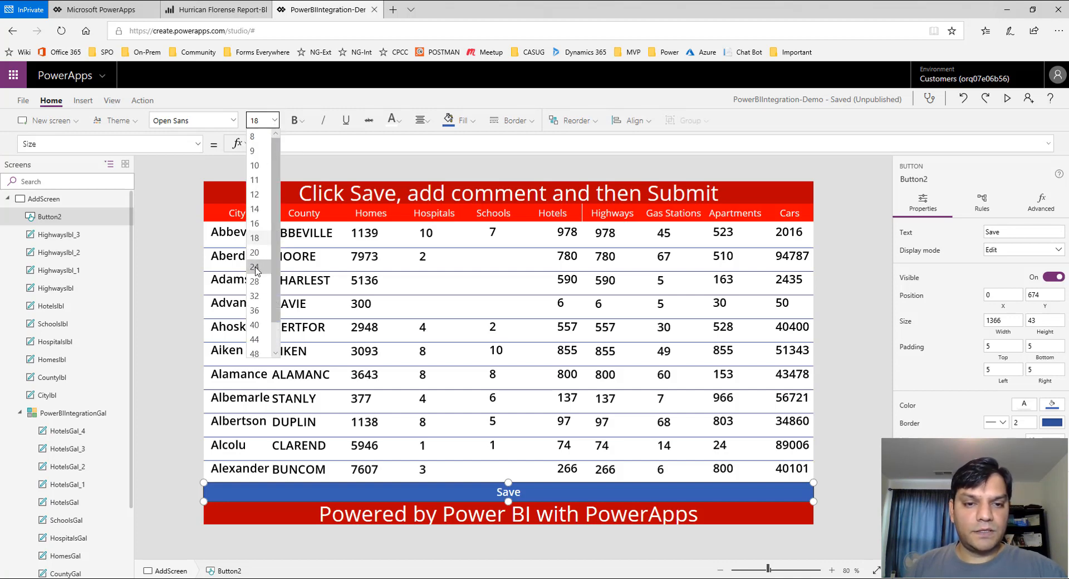
left_click(255, 268)
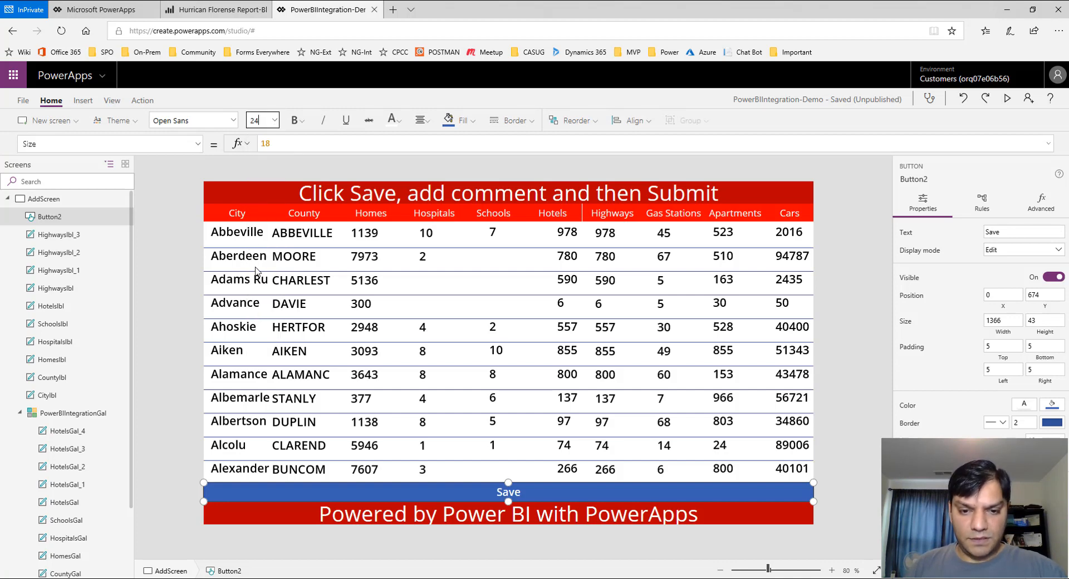
Rename the Save button control as Savebttn
right_click(119, 224)
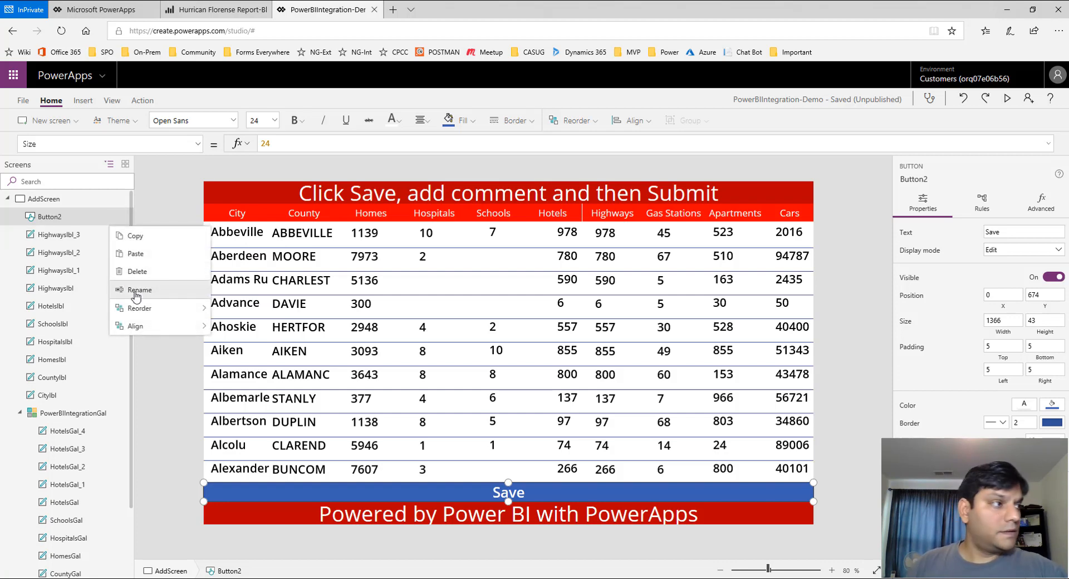
left_click(135, 294)
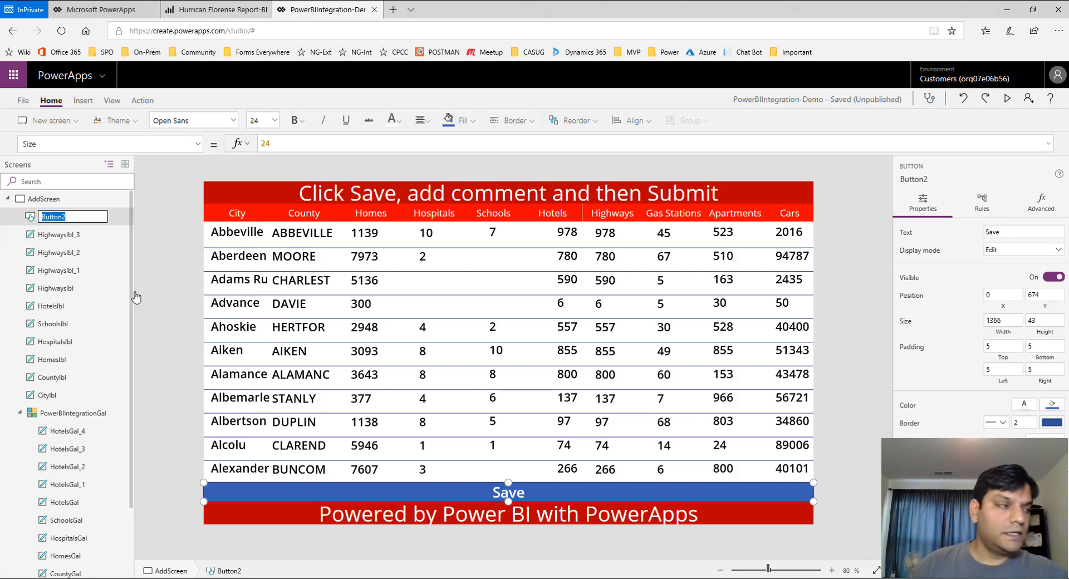
type("Save")
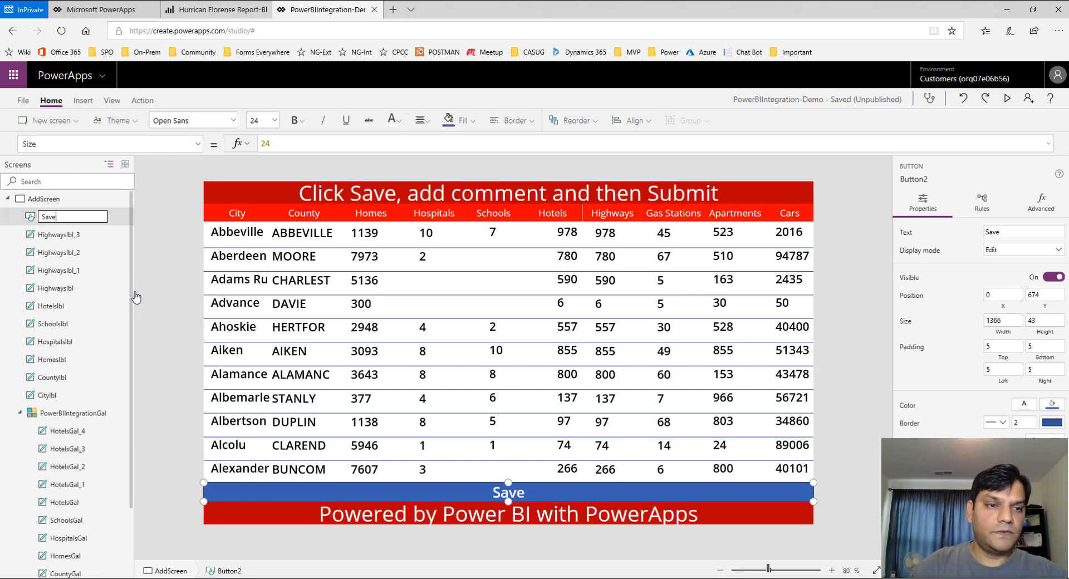
type("bttn")
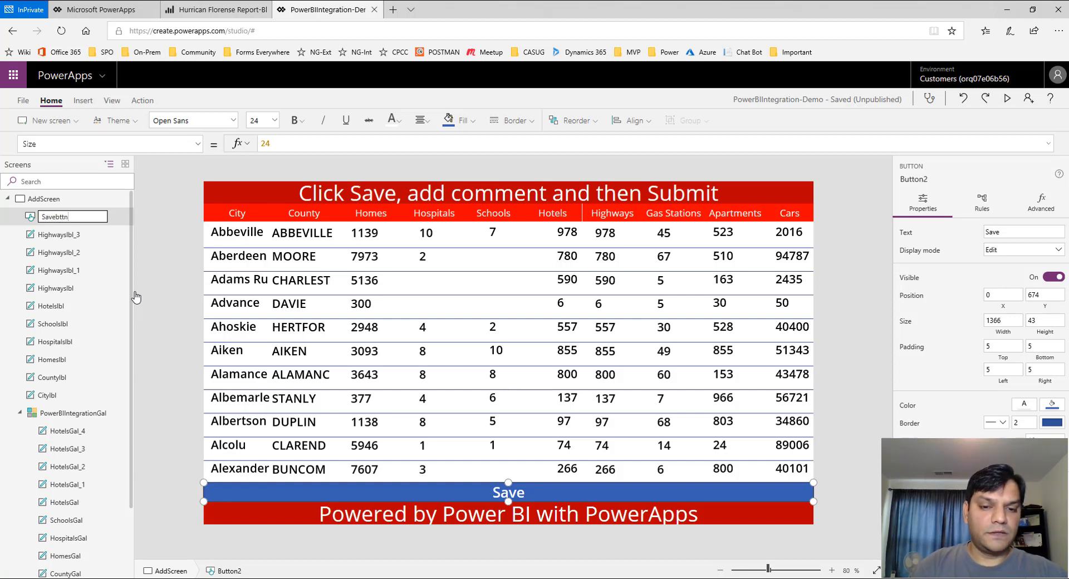
key("Return")
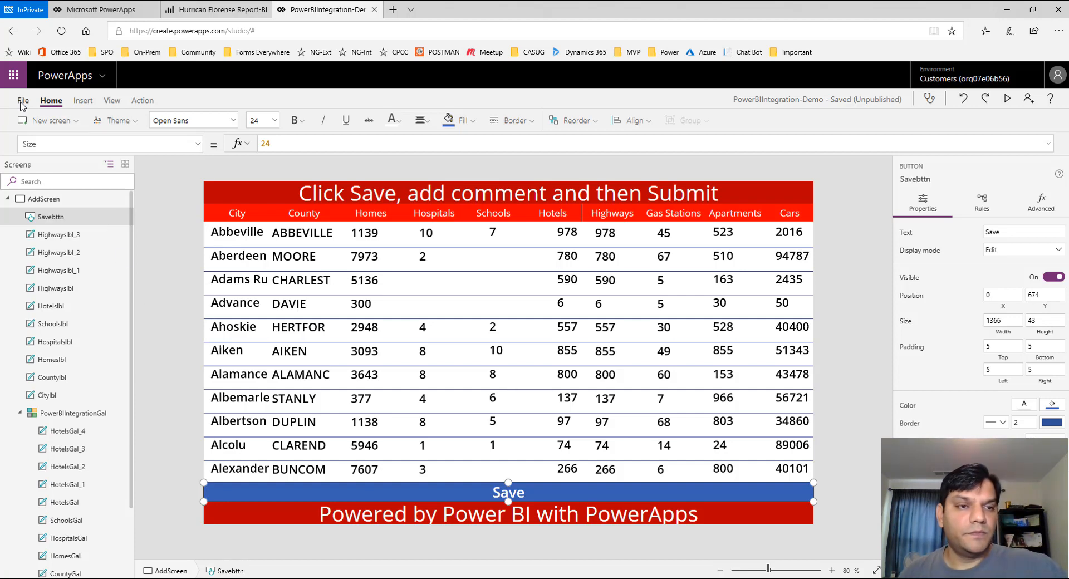
Save and publish this version of PowerBIIntegration-Demo, and return to the editor with AddScreen selected
left_click(23, 100)
left_click(162, 229)
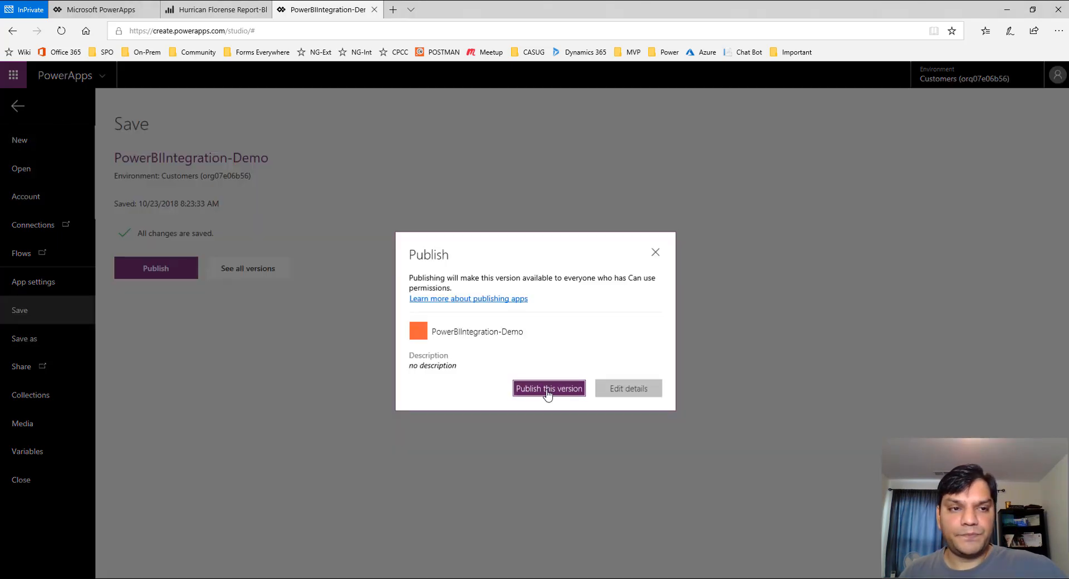
left_click(546, 391)
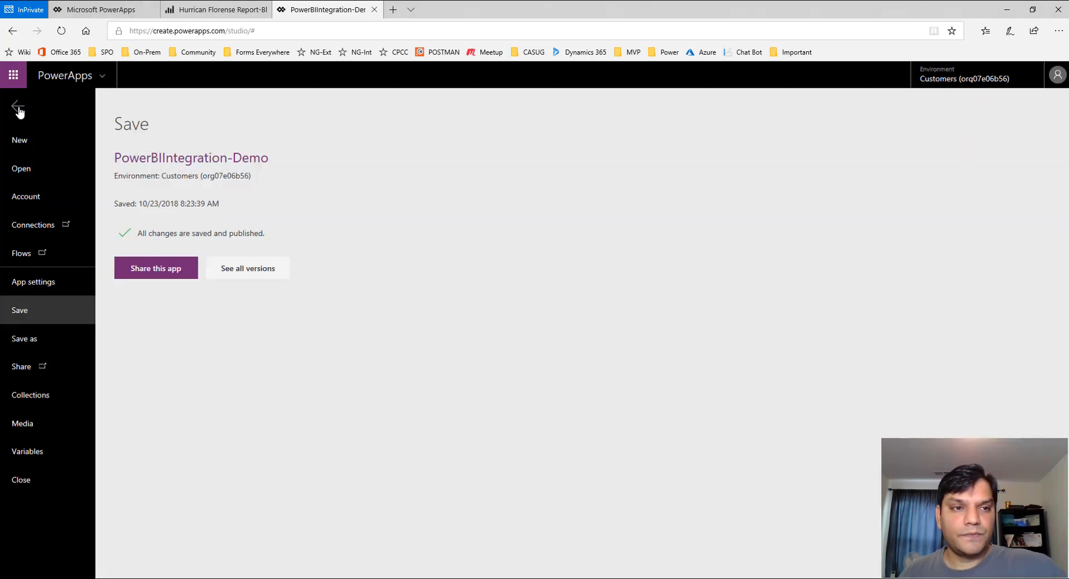
left_click(18, 106)
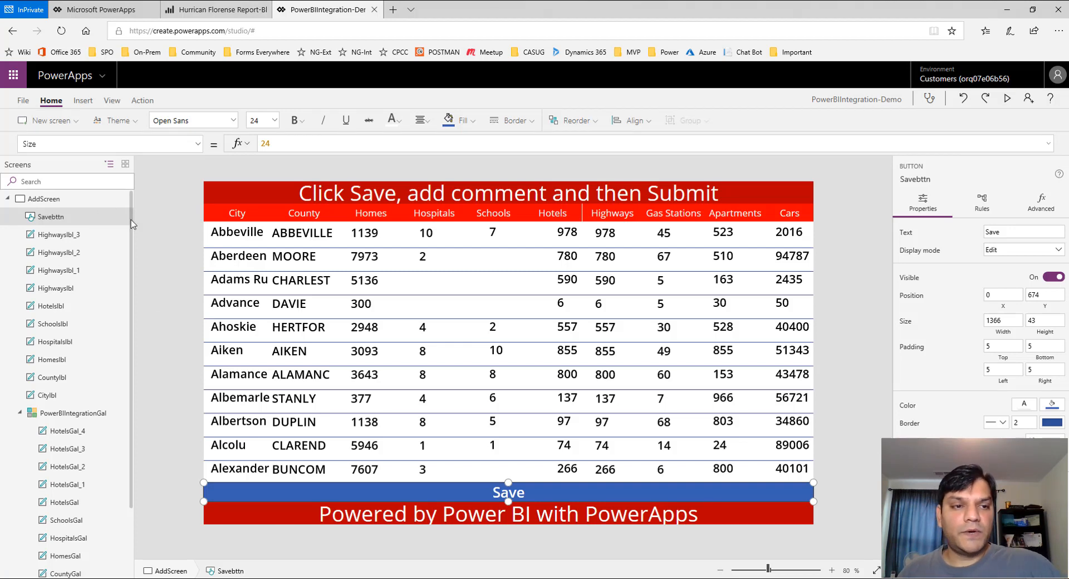
left_click(75, 199)
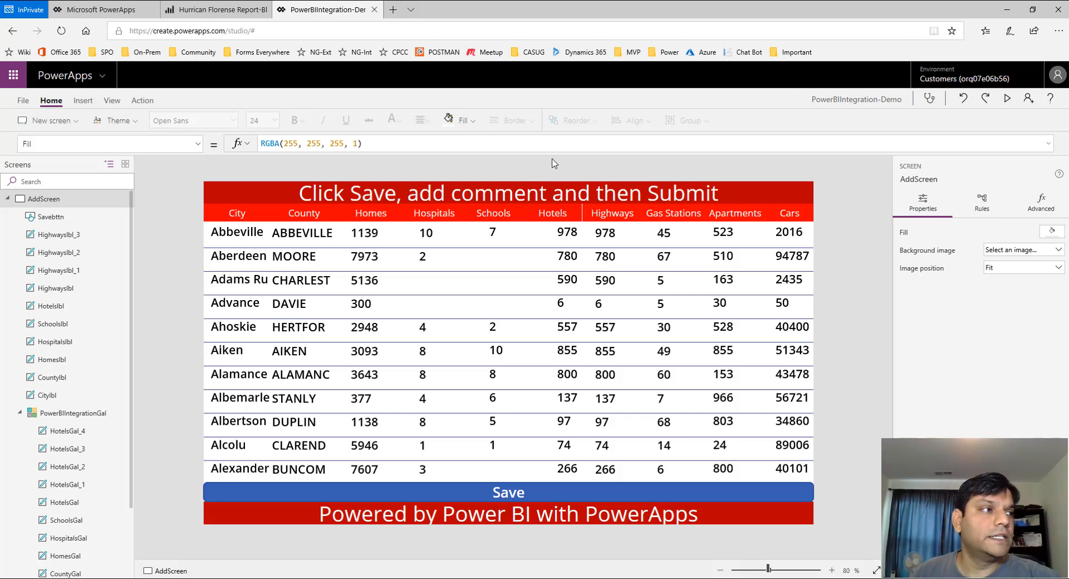
Set the AddScreen's OnStart formula to Set(SubmitVar,false); and begin a new line below it
left_click(198, 146)
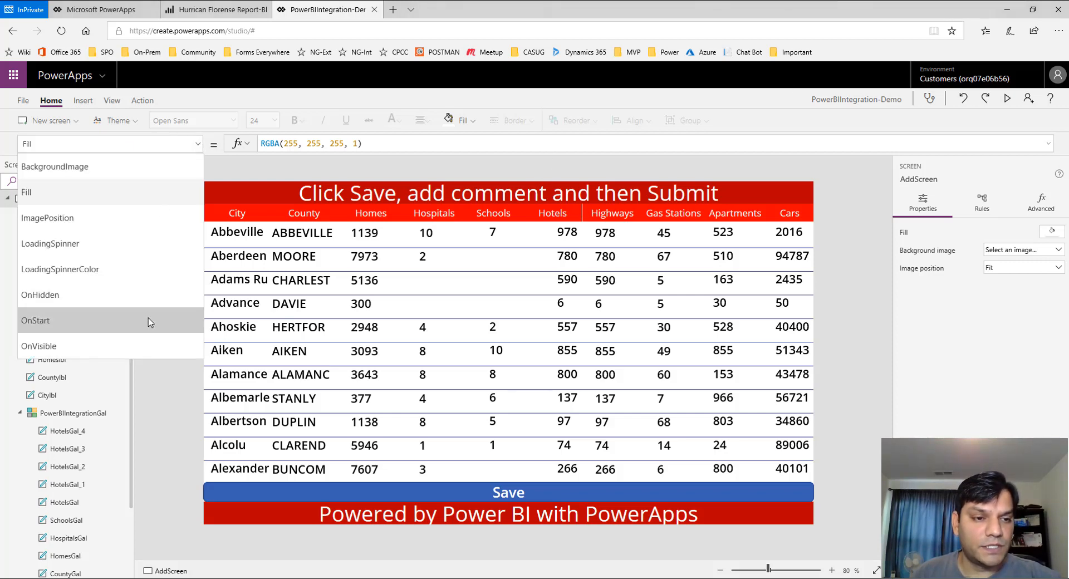
key("Return")
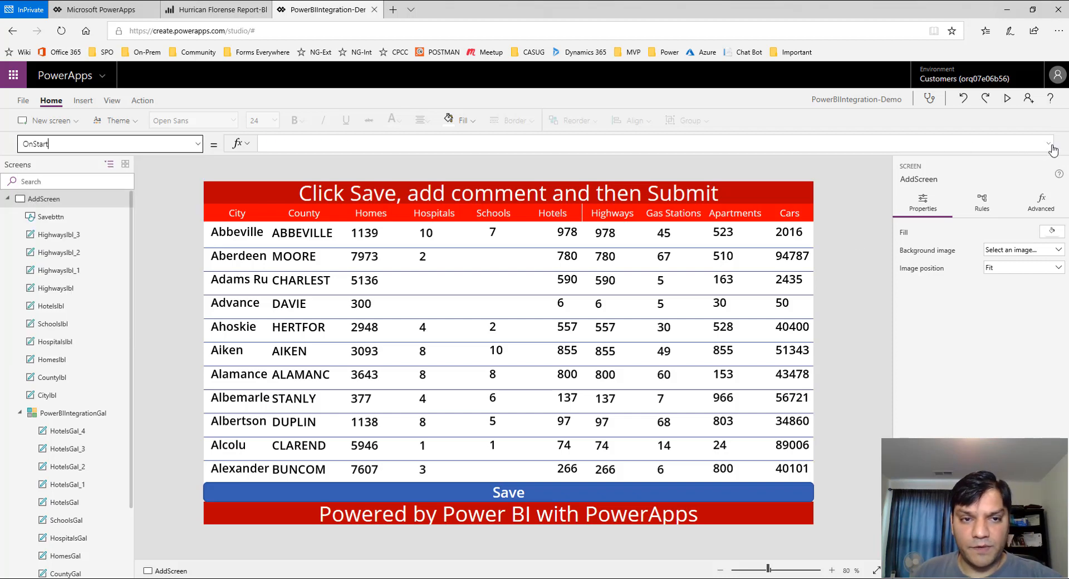
left_click(794, 148)
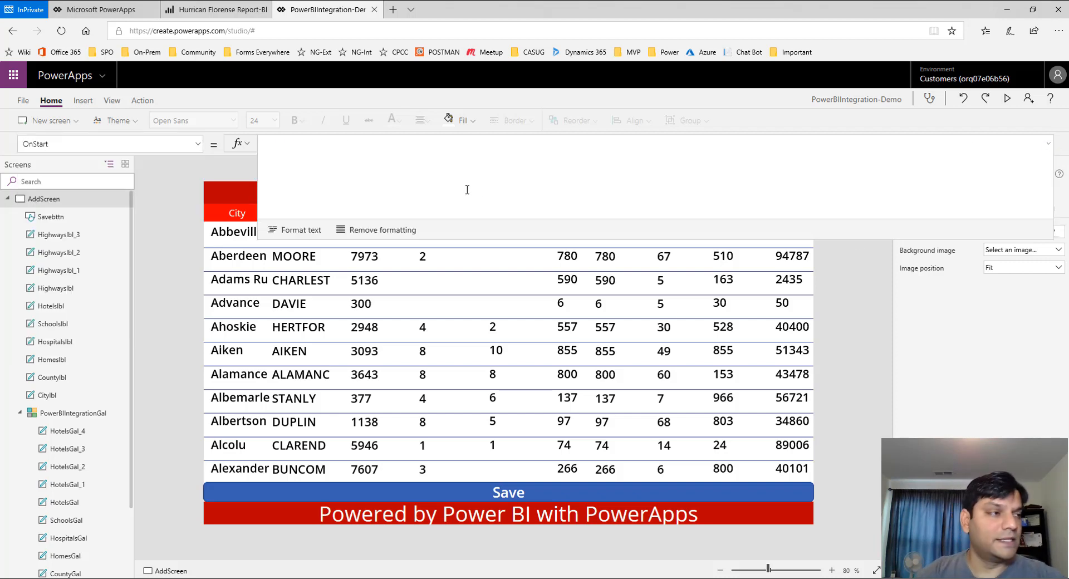
type("Set")
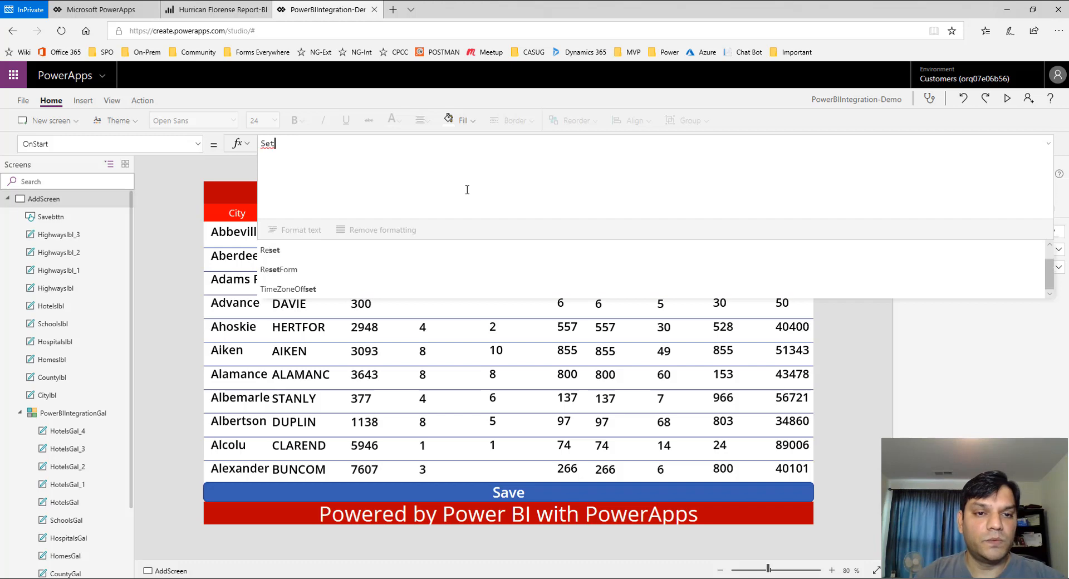
type("(")
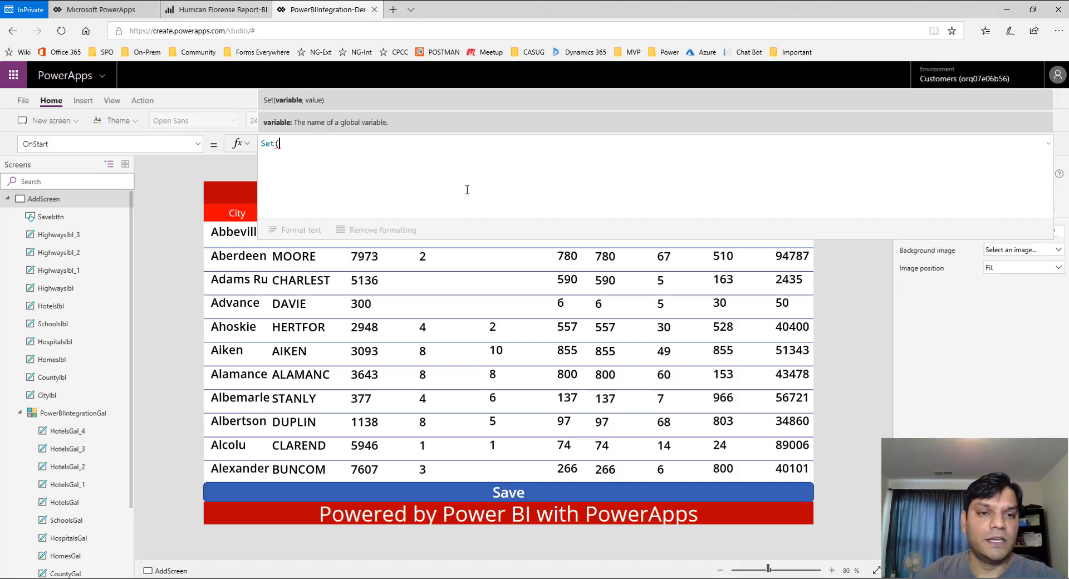
type("Subm")
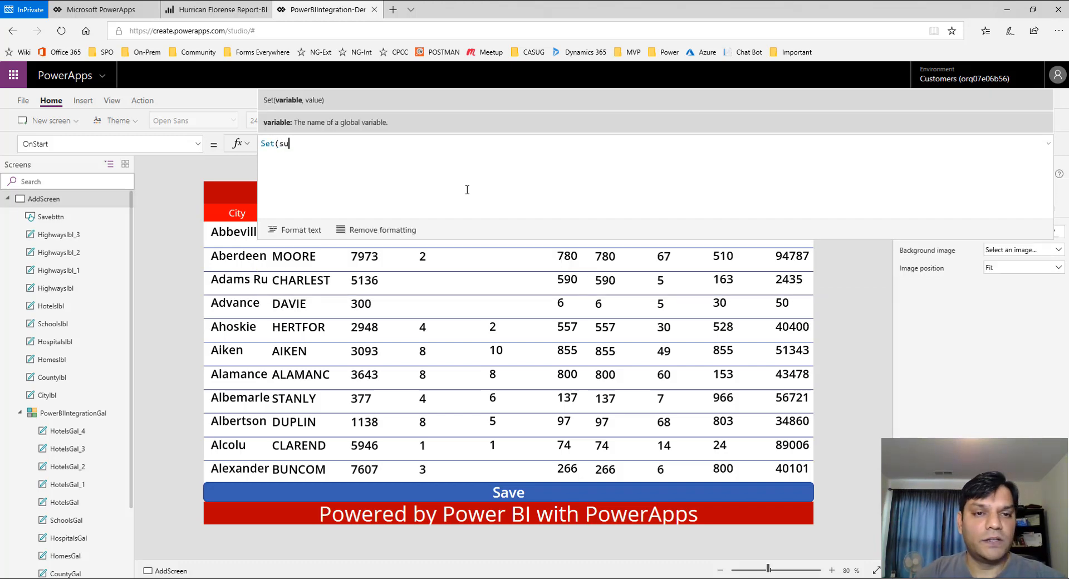
type("it")
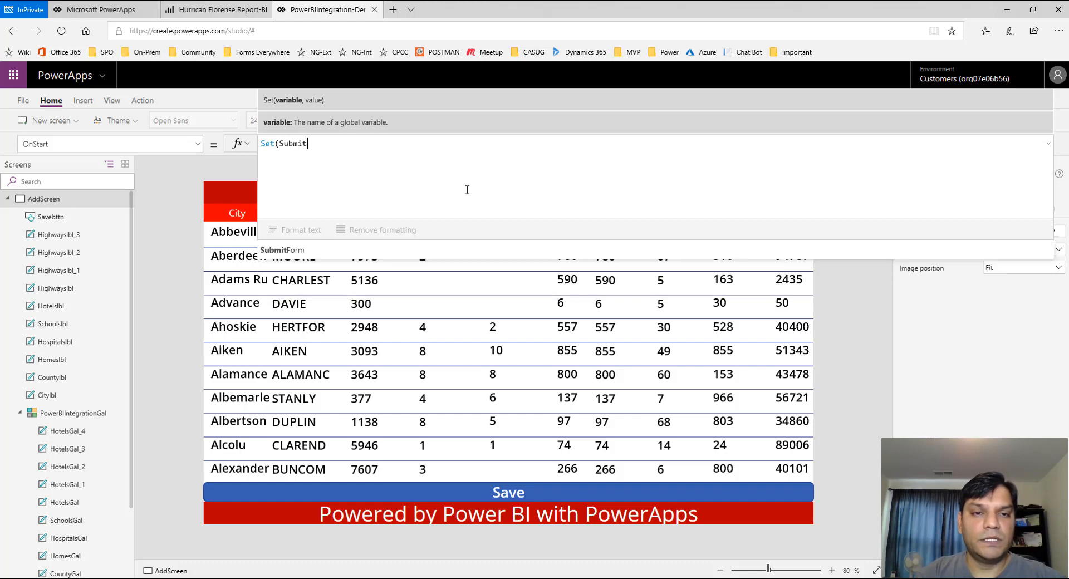
type("Var,false)")
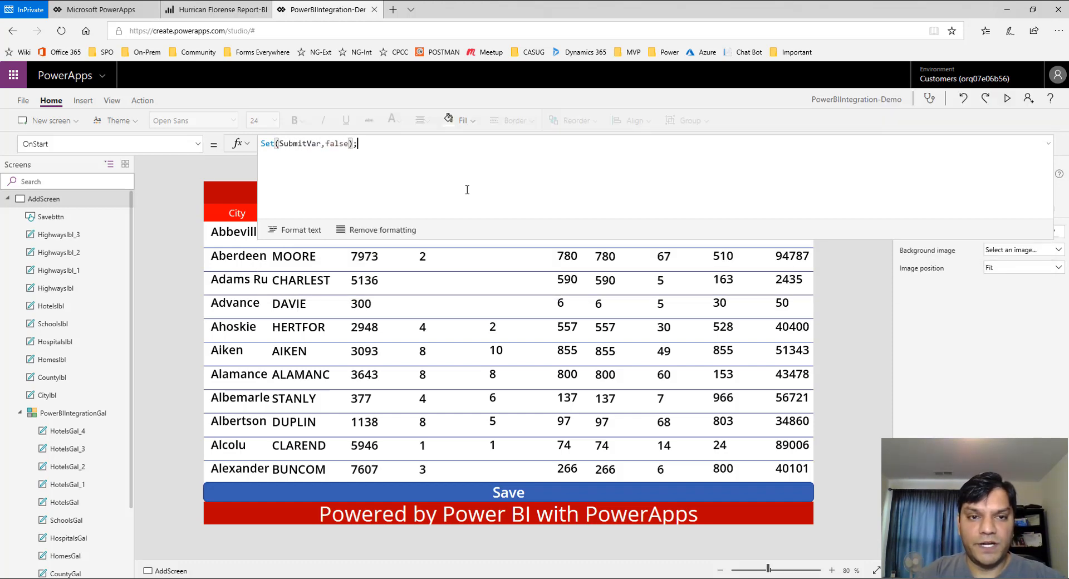
type(";")
key("Return")
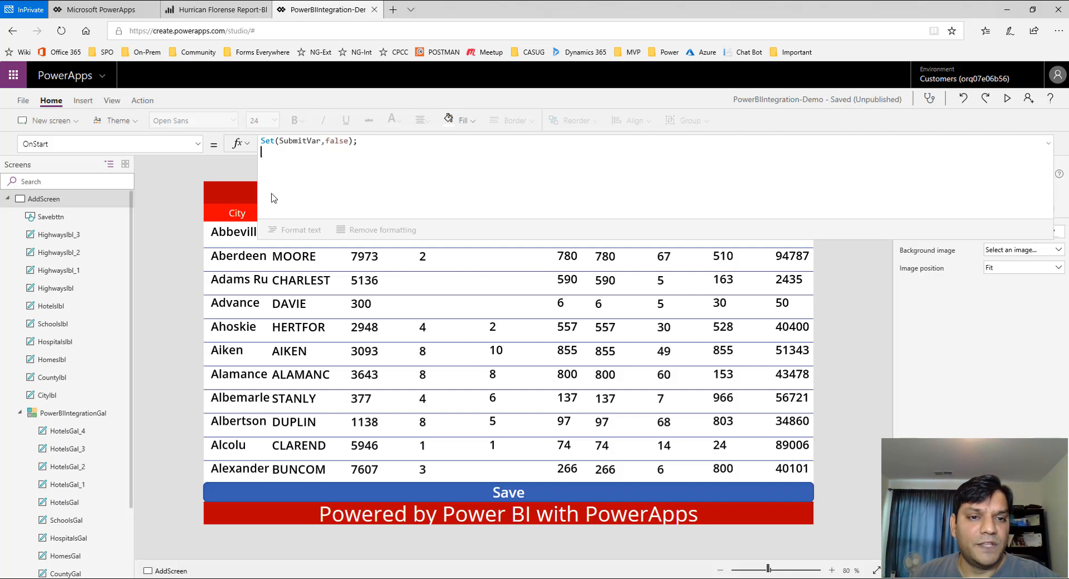
Connect the Common Data Service tables Carolina Florence Comments Demo and Carolina Florence Data Demos as data sources
left_click(111, 101)
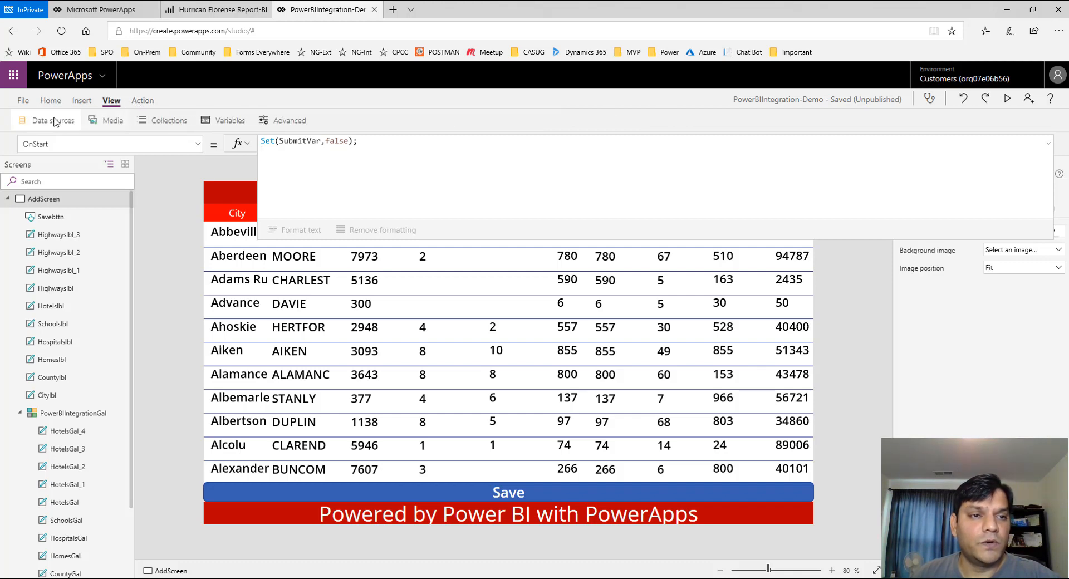
left_click(1048, 143)
left_click(822, 196)
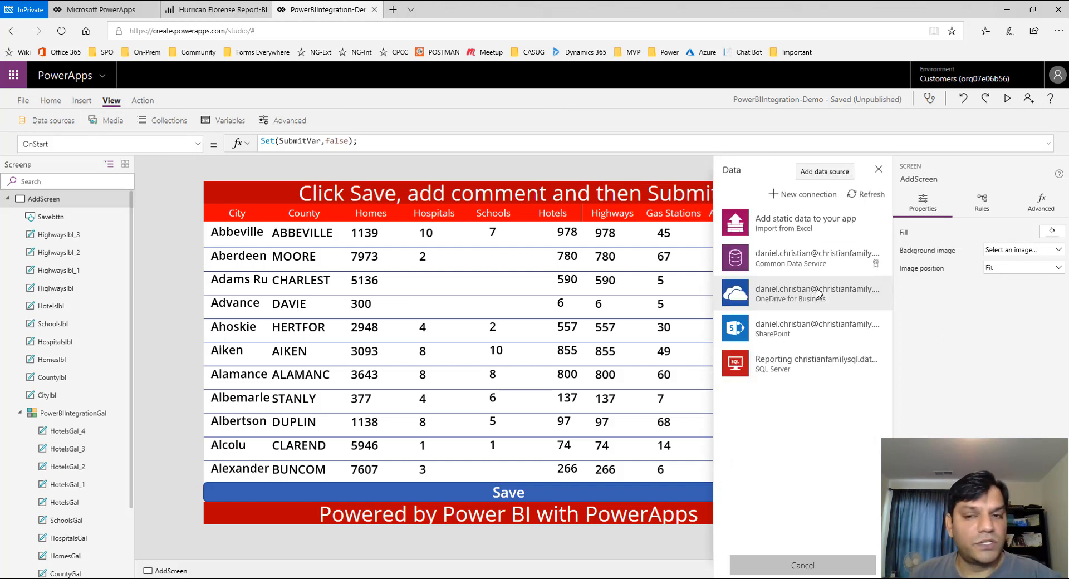
left_click(817, 269)
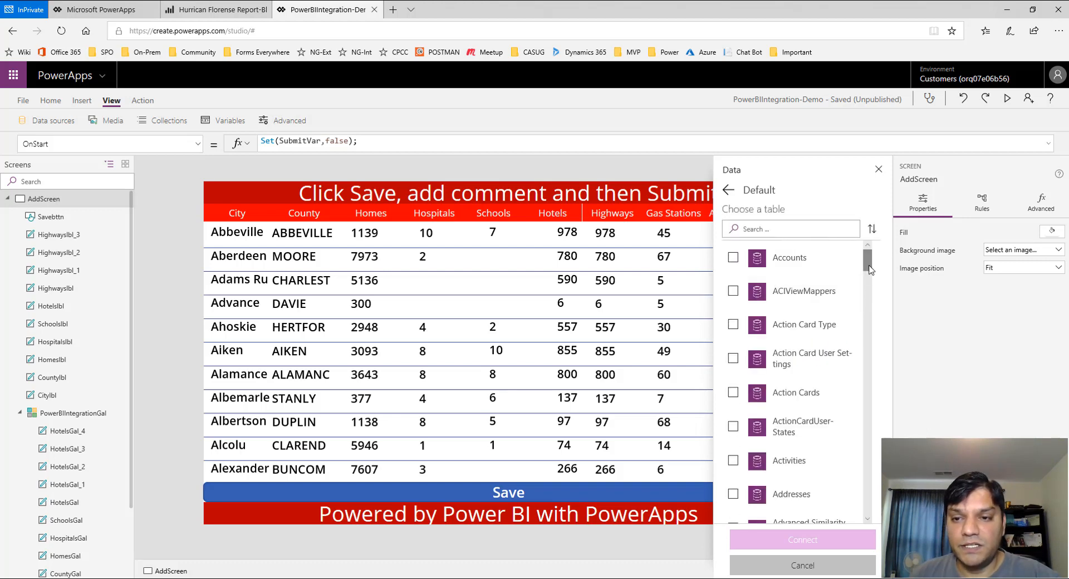
left_click_drag(870, 269, 866, 353)
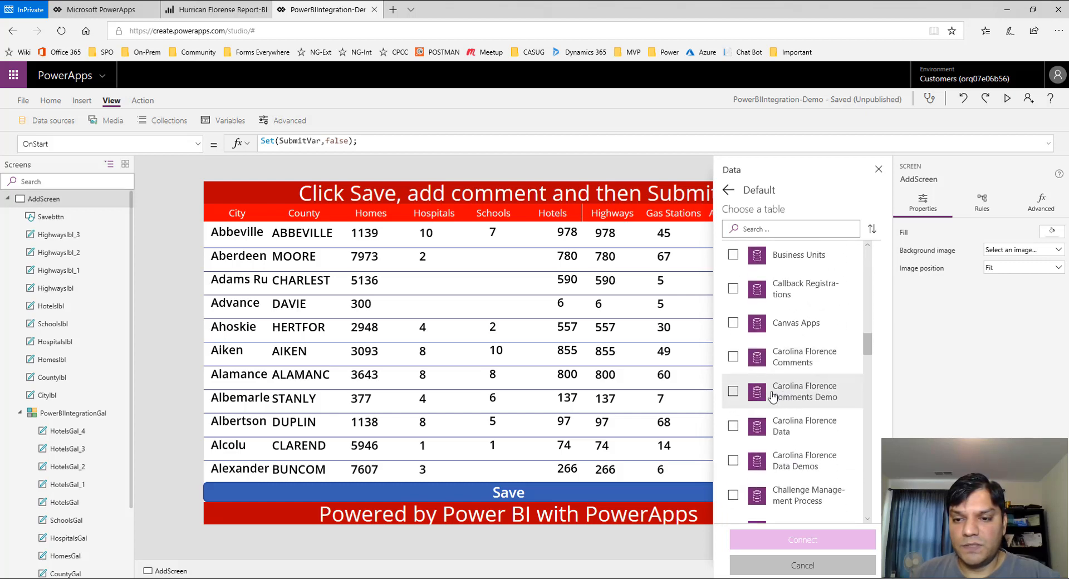
left_click(734, 392)
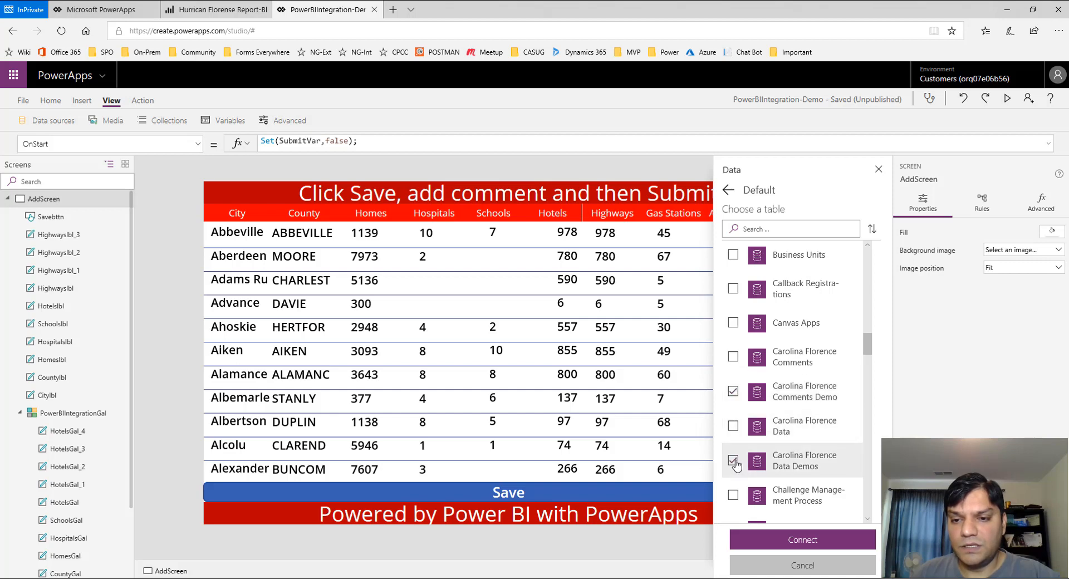
left_click(788, 541)
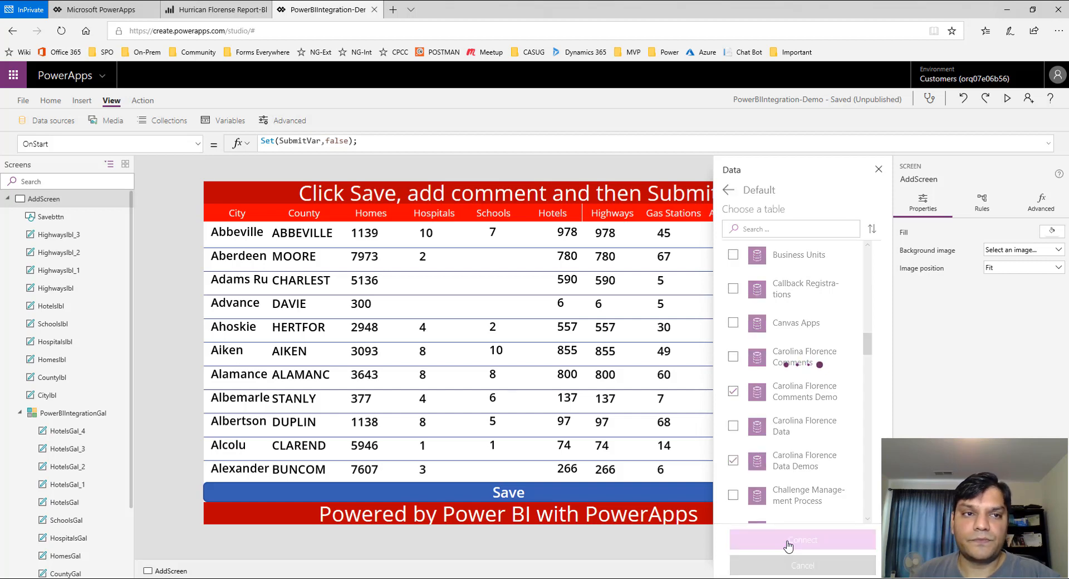
Look up the Carolina Florence demo entities in the Microsoft PowerApps portal's entity list and return to the PowerBIIntegration-Demo editor
left_click(109, 7)
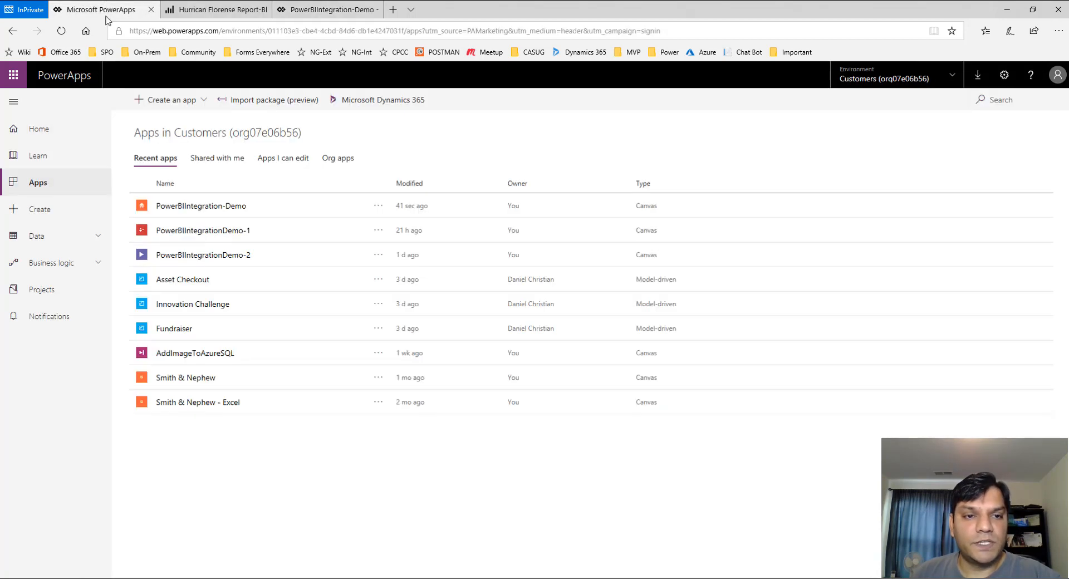
left_click(64, 236)
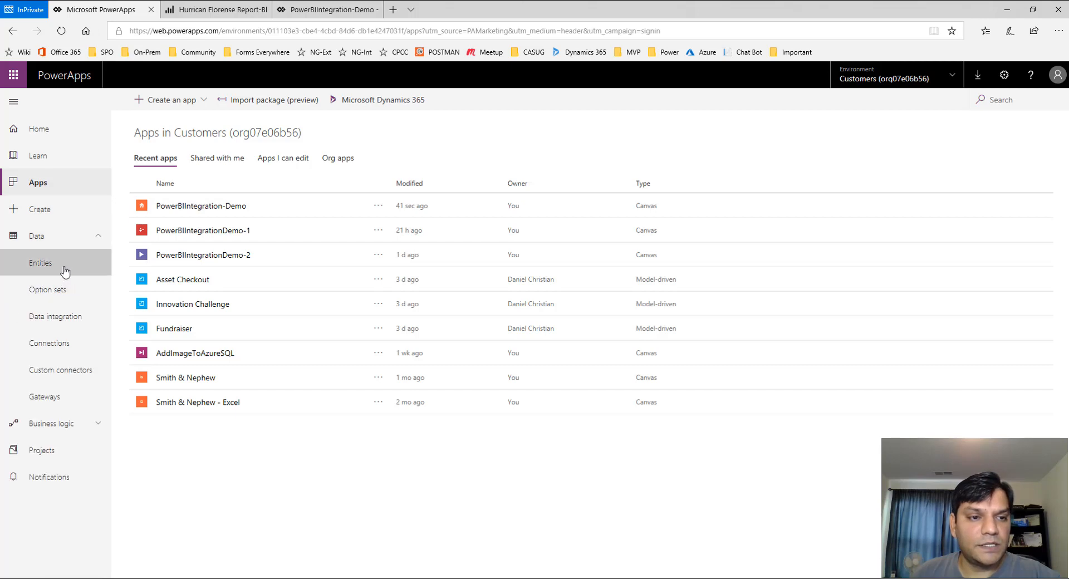
left_click(64, 268)
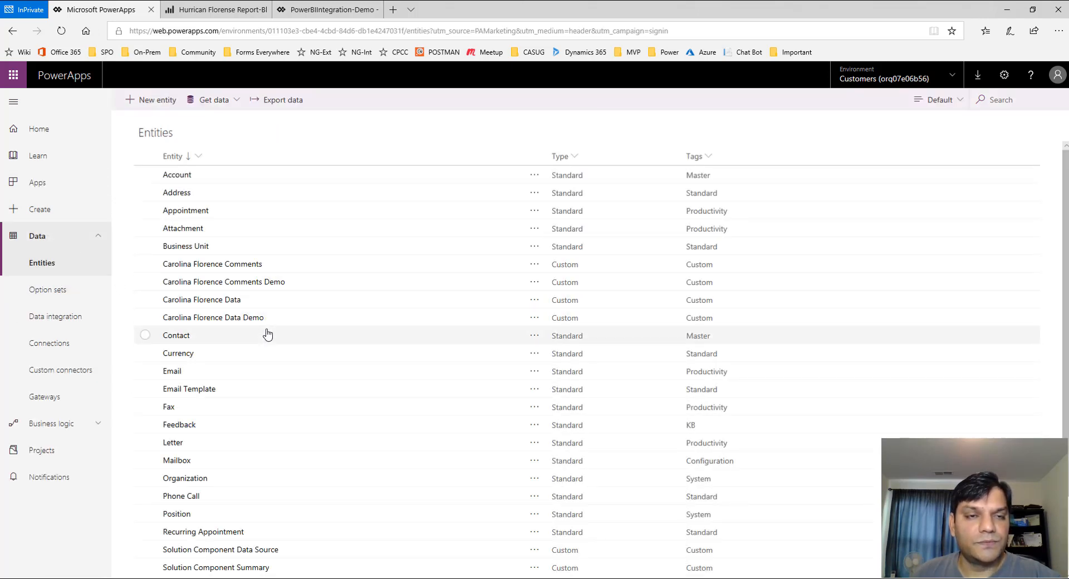
left_click(326, 10)
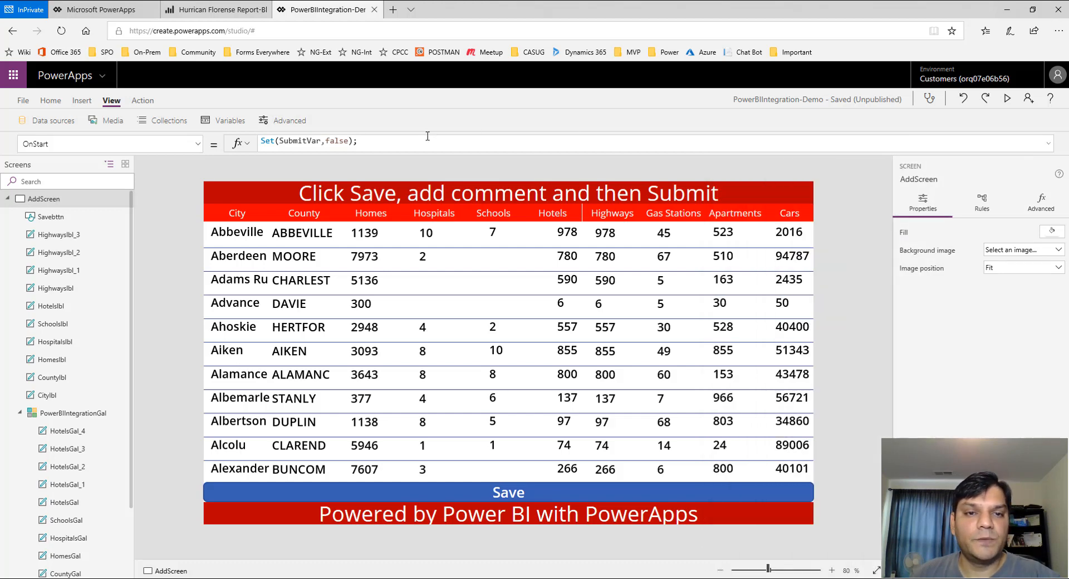
Add the line ClearCollect(TempCollection1,Defaults('Carolina Florence Data Demos')); to AddScreen's OnStart formula
left_click(1049, 143)
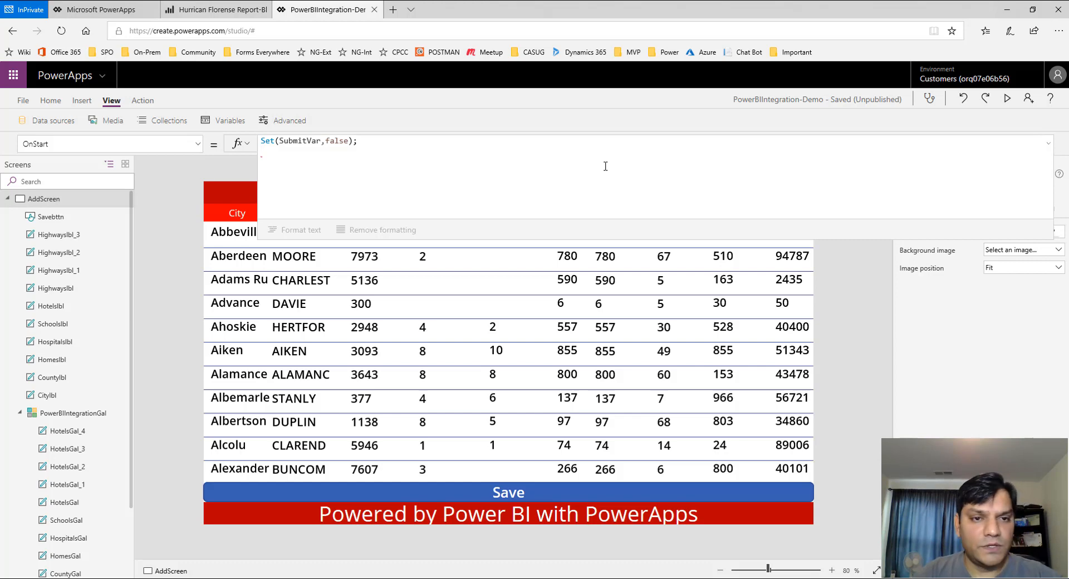
type("Clear")
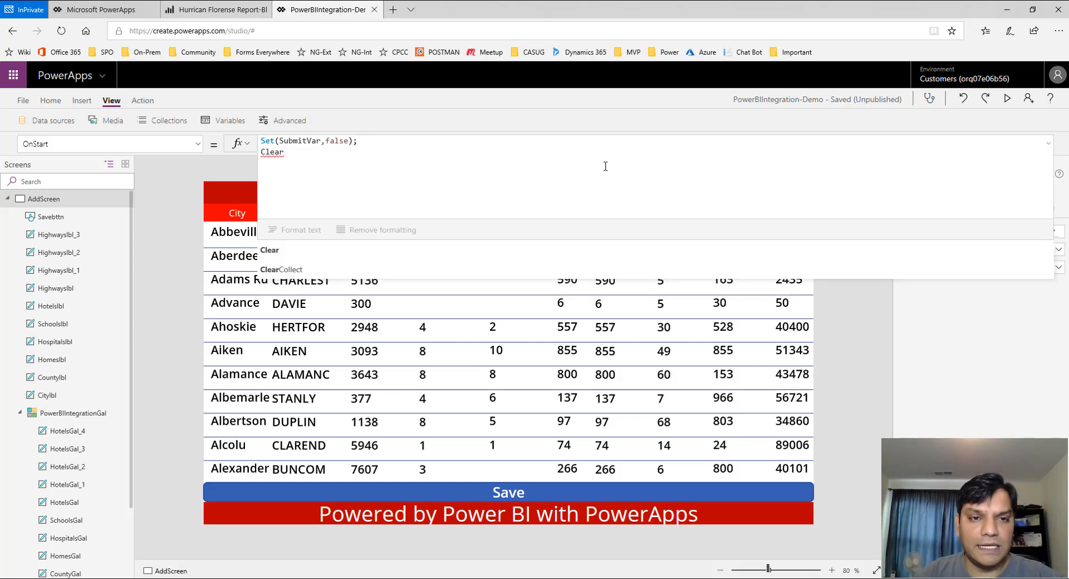
key("Tab")
type("(")
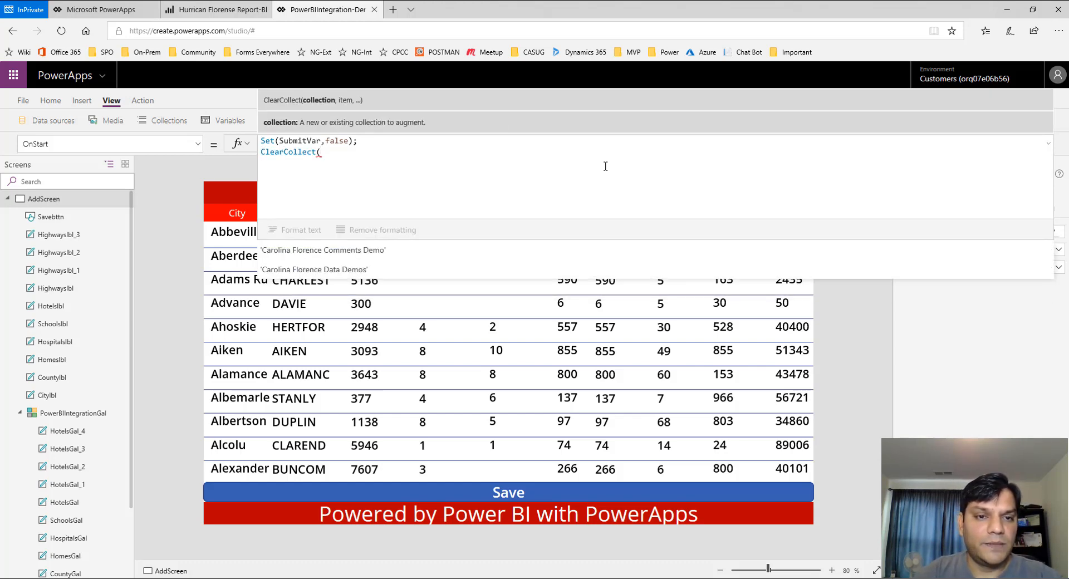
type("Temp")
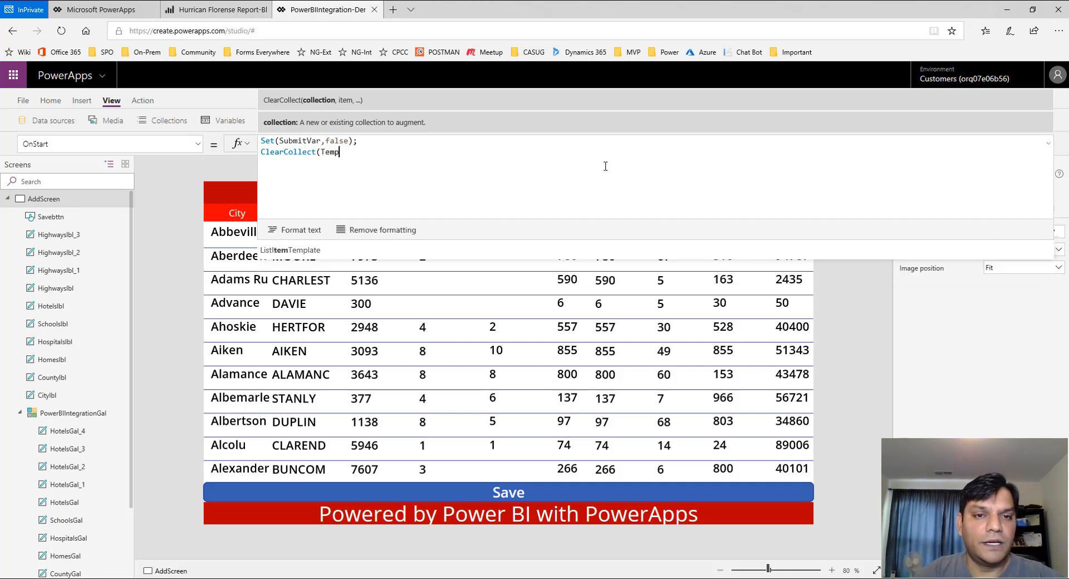
type("Co")
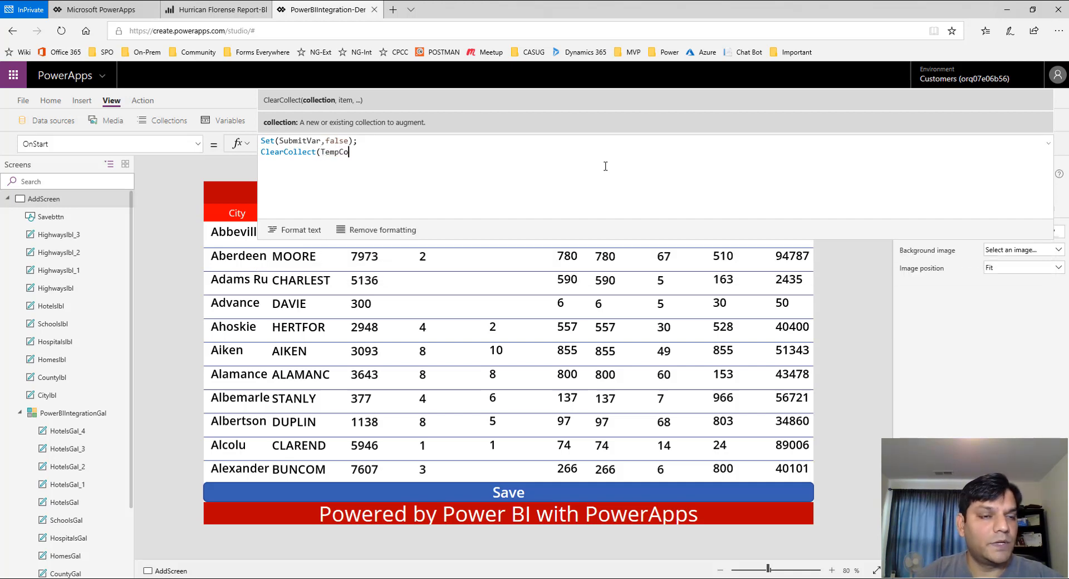
type("llection1")
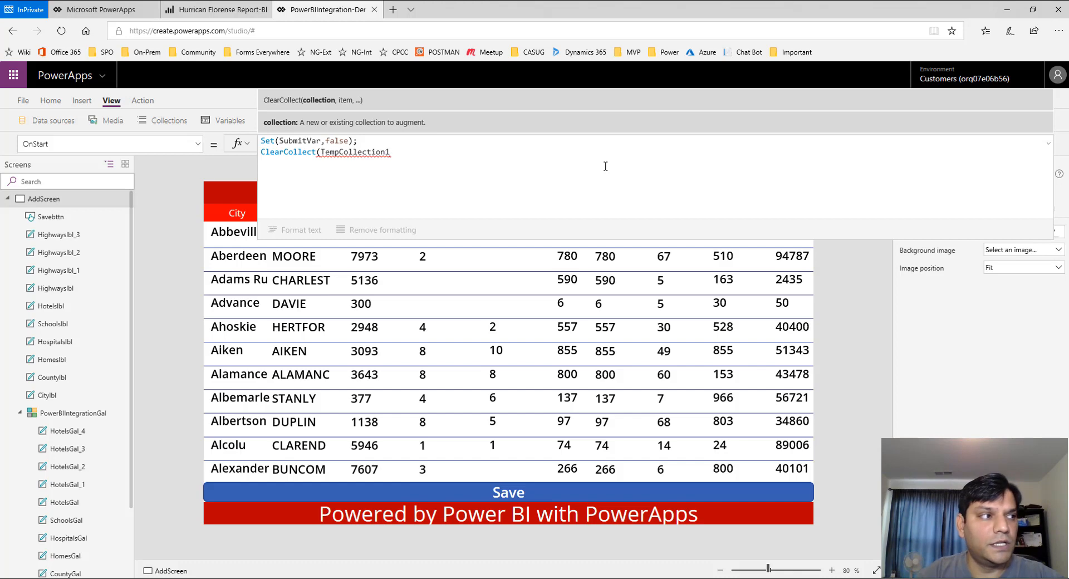
type(",D")
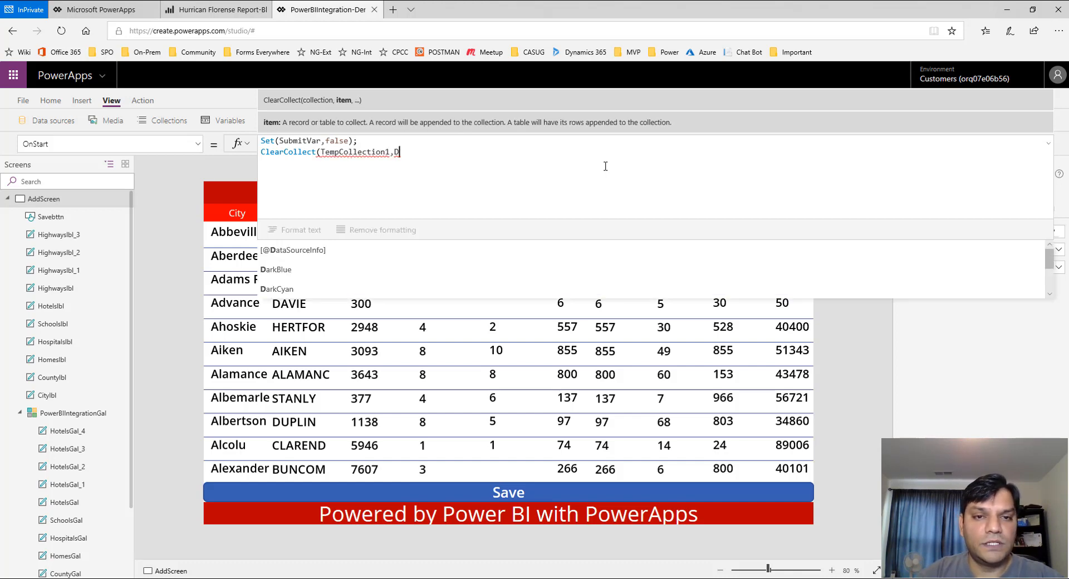
type("efaults(")
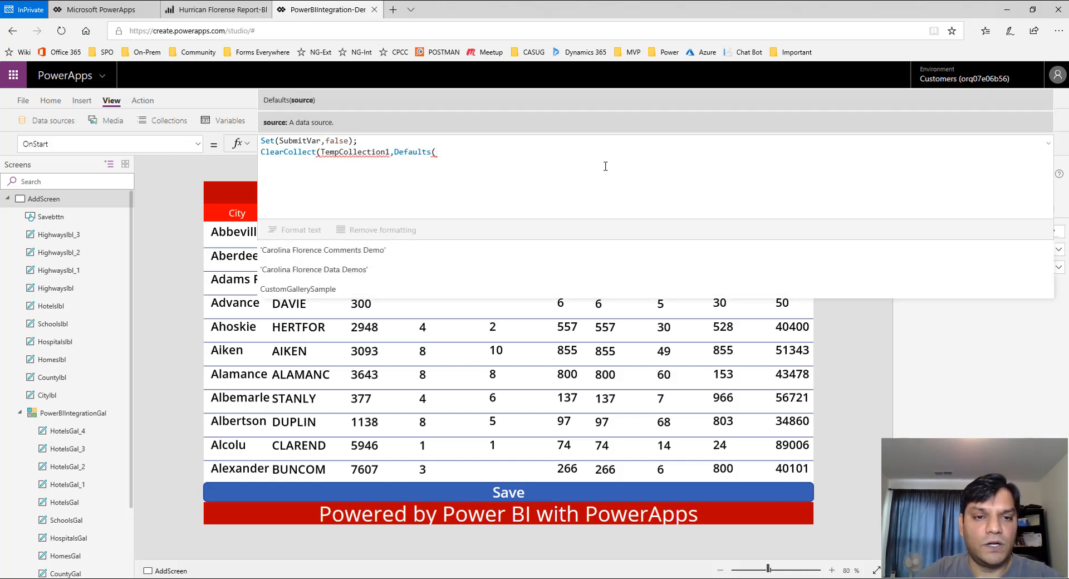
key("Down")
key("Down")
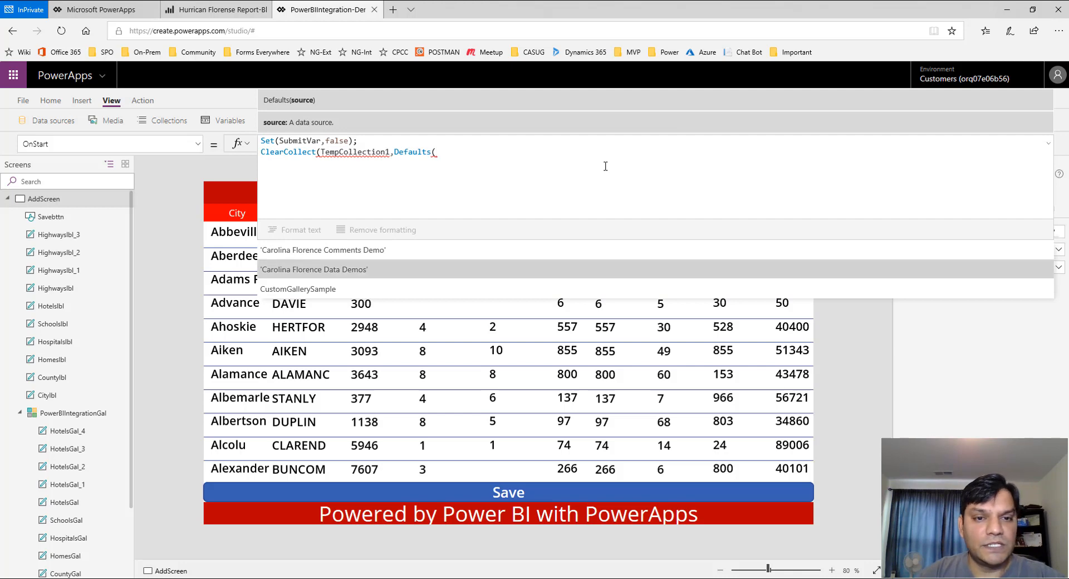
key("Tab")
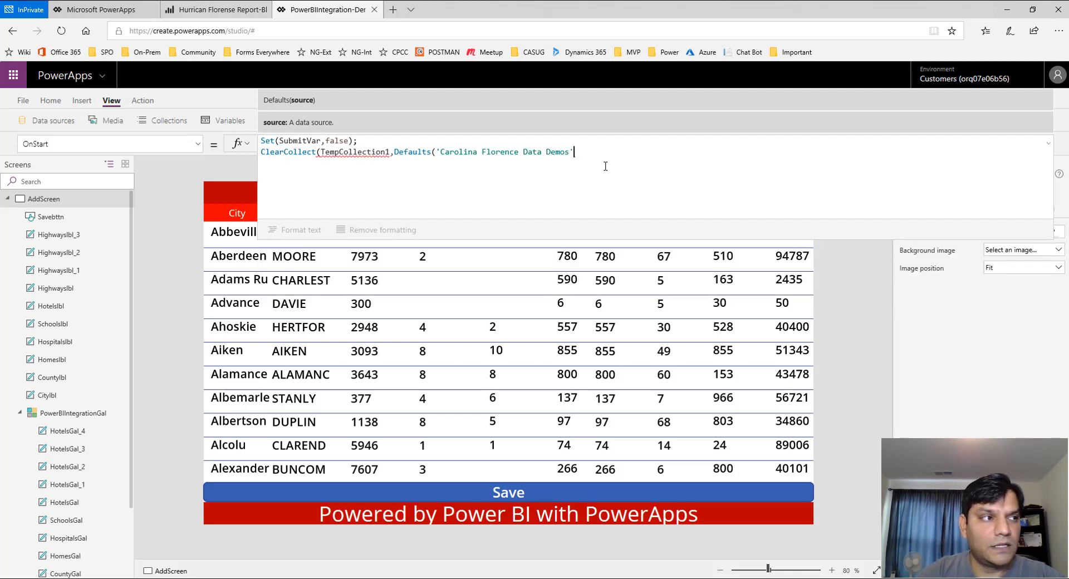
type("))")
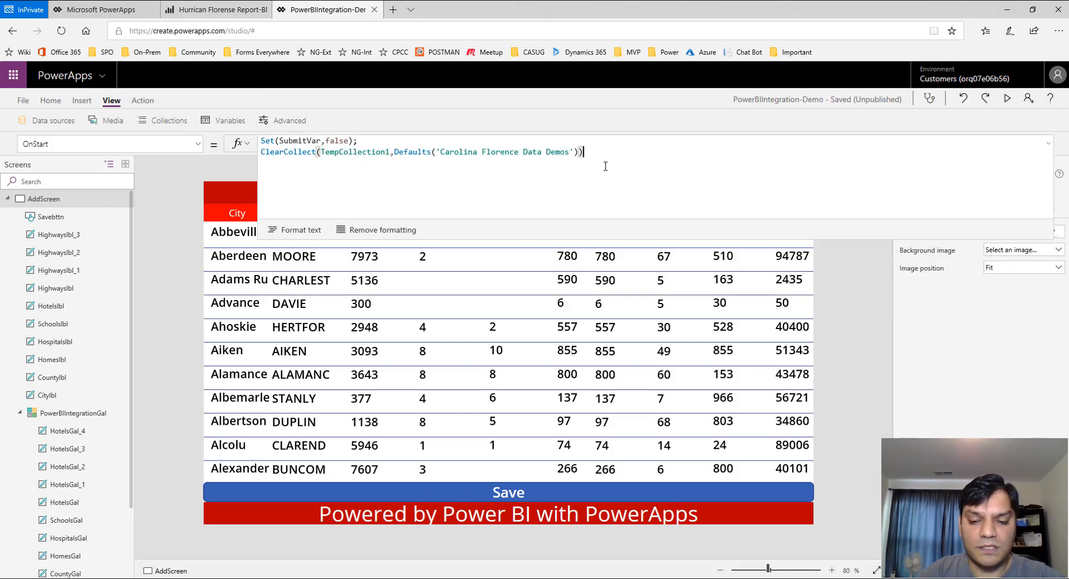
type(";")
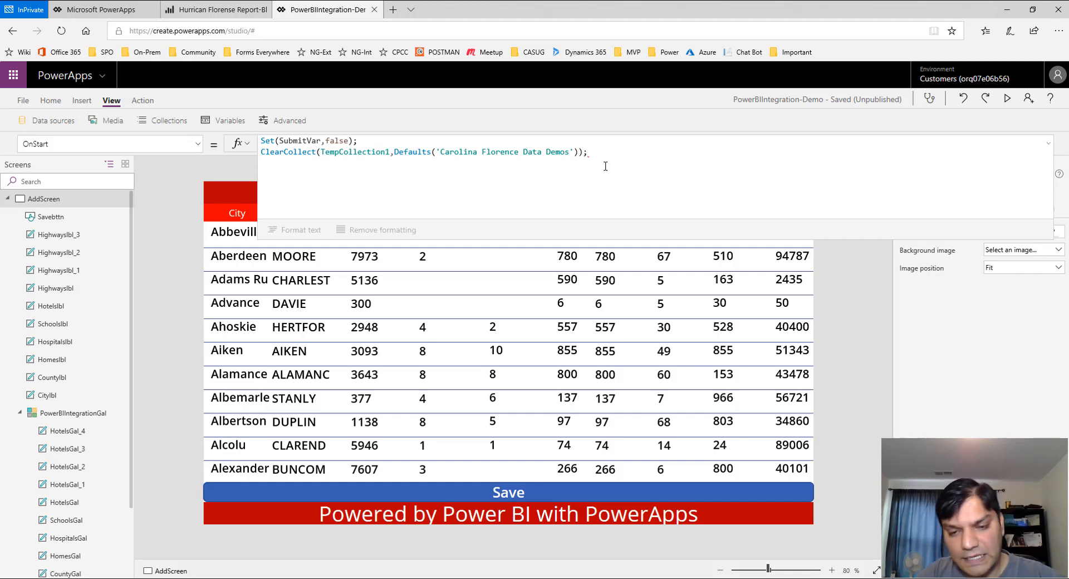
Add the line ClearCollect(TempCollection2,Defaults('Carolina Florence Comments Demo')) to AddScreen's OnStart formula and shrink the formula editor
key("shift+Return")
type("Clear")
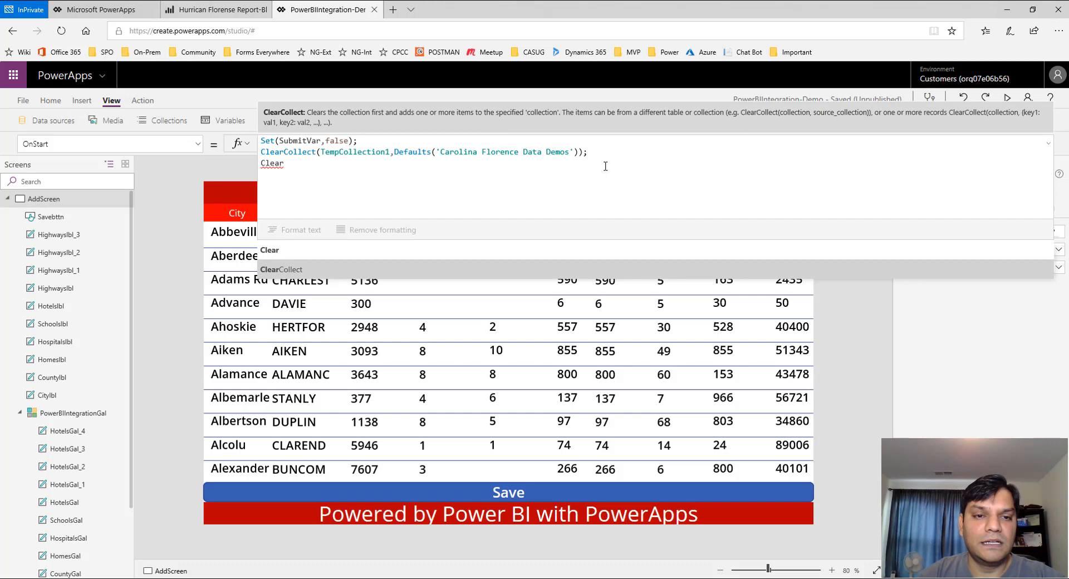
key("Tab")
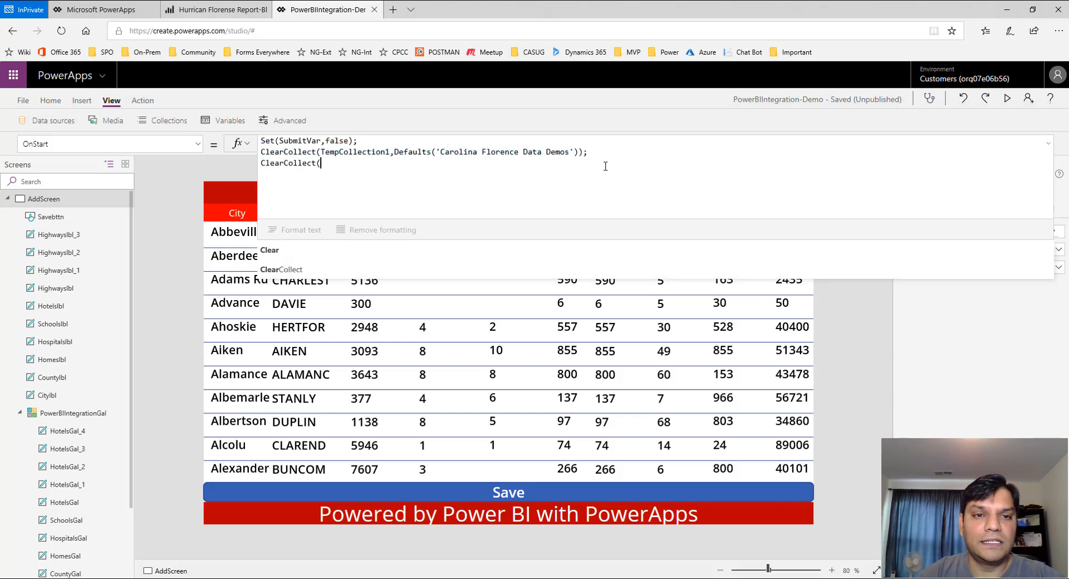
type("Temp")
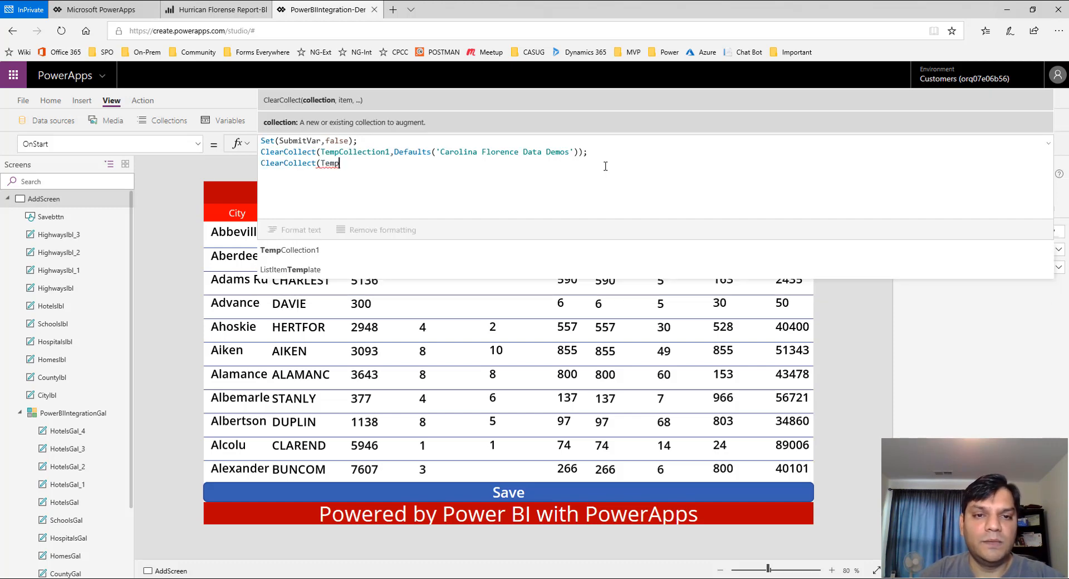
type("Collection2,De")
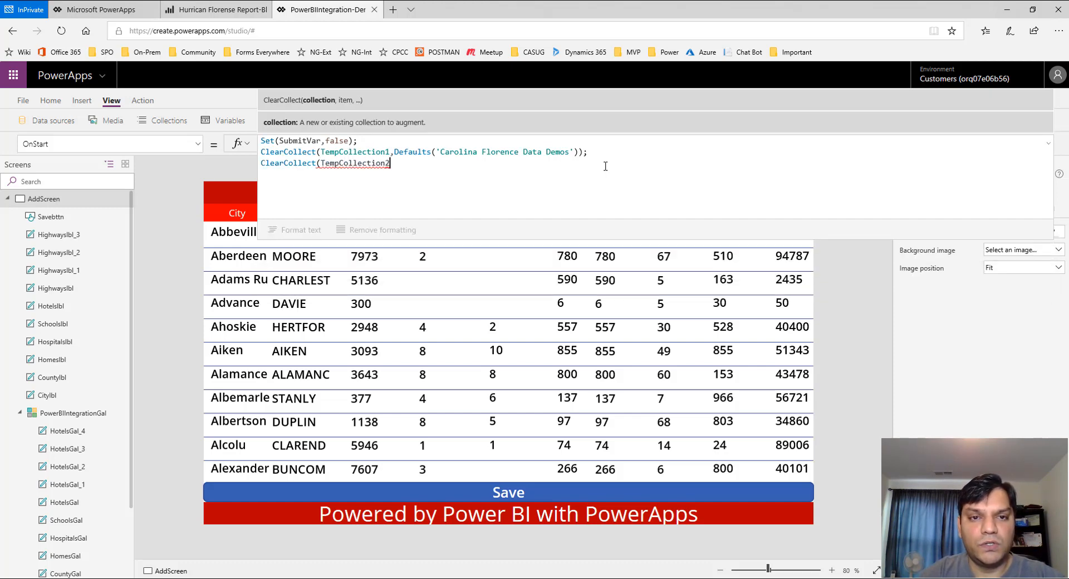
key("Down")
key("Down")
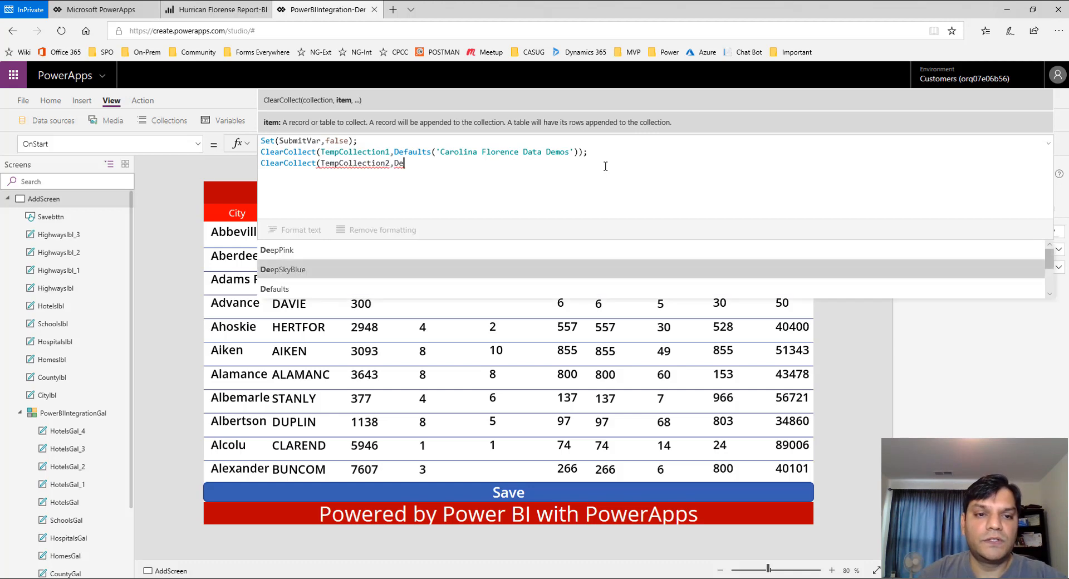
key("Tab")
type("(")
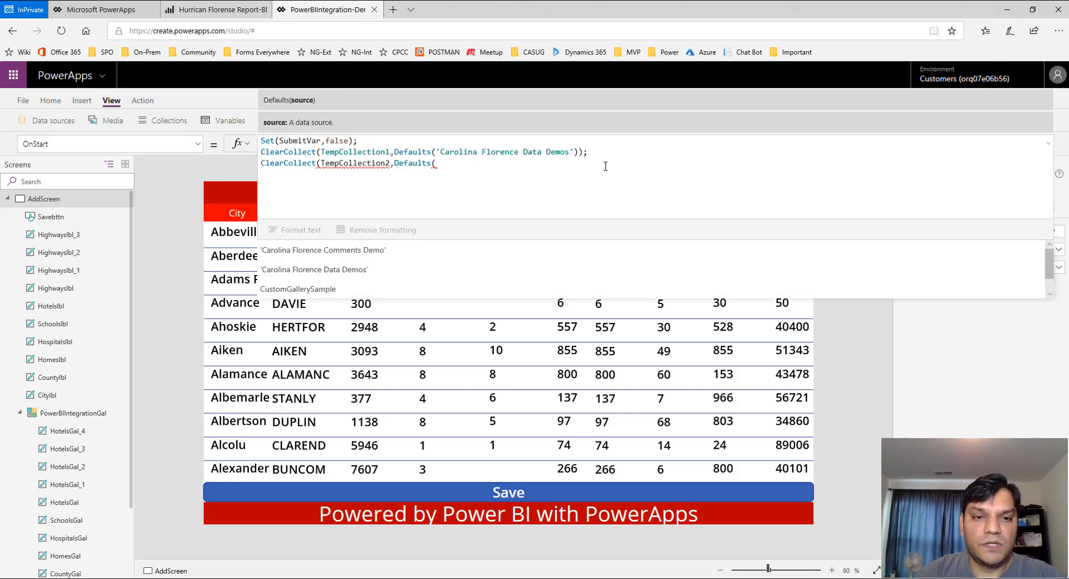
key("Down")
key("Up")
key("Tab")
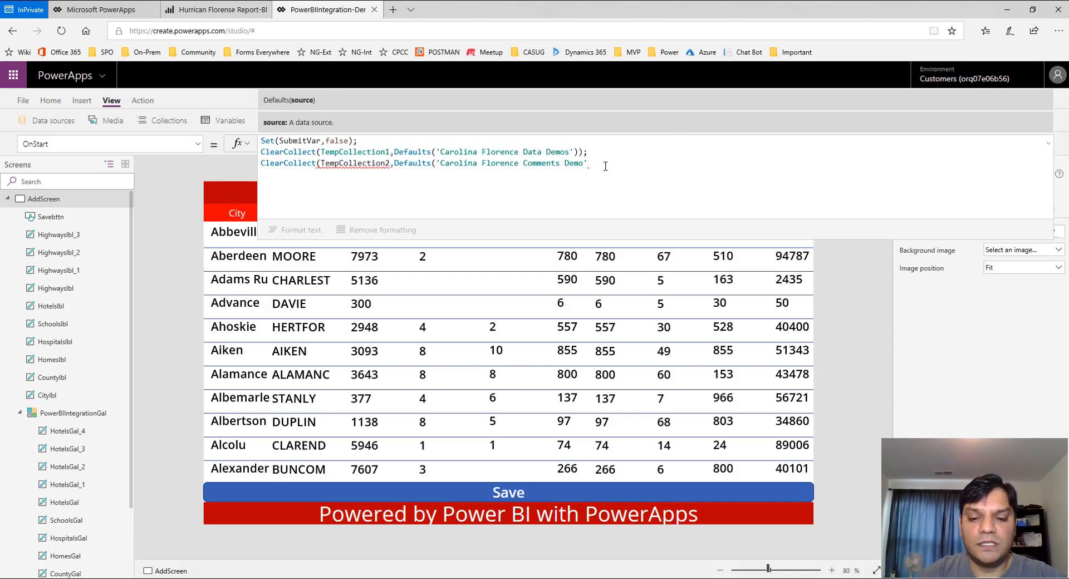
type("))")
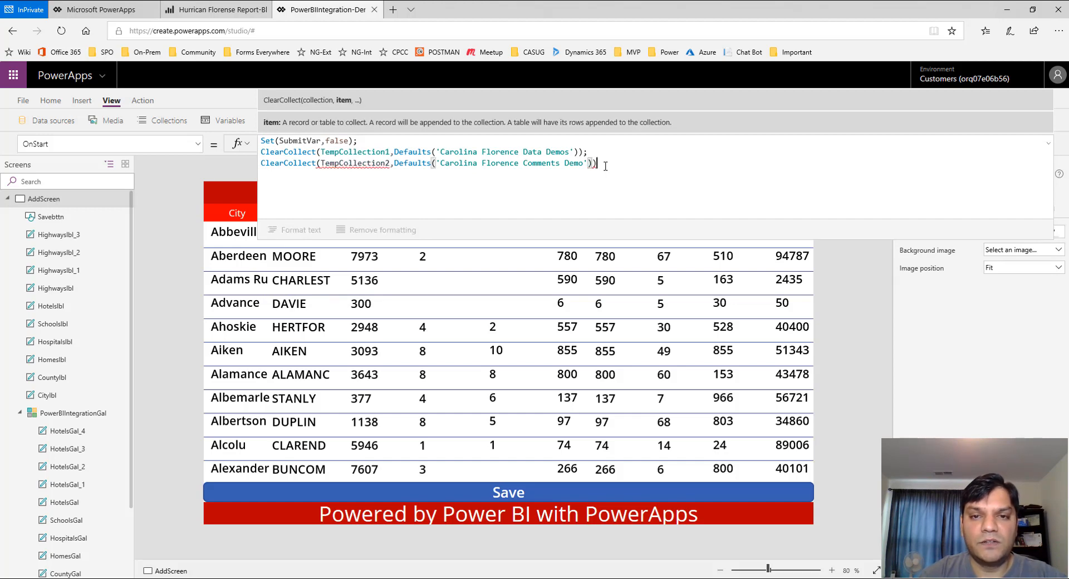
left_click(1047, 145)
Examine the columns of TempCollection1 and TempCollection2 in the app's collections preview
left_click(23, 100)
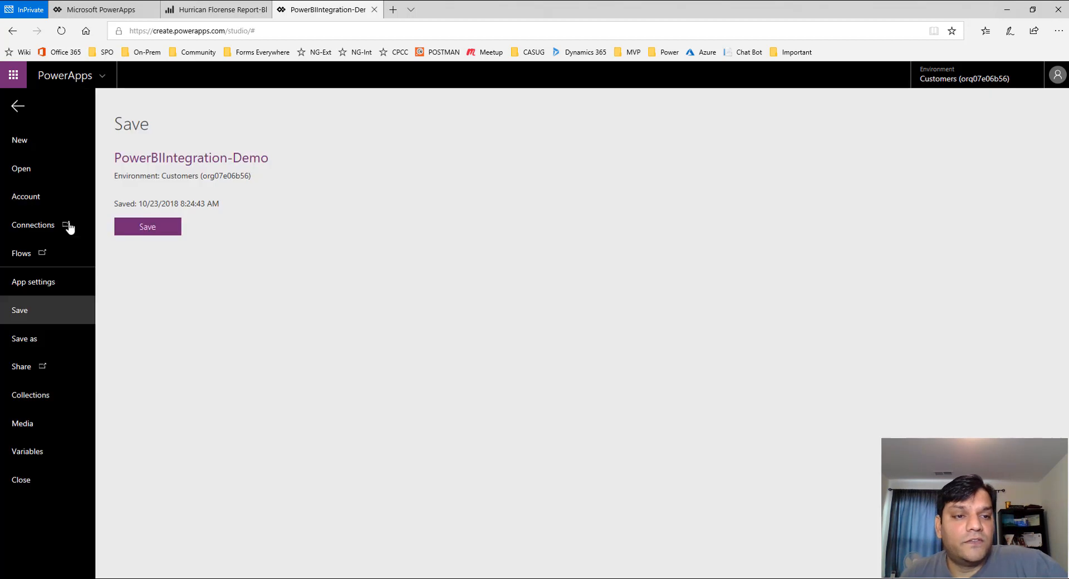
left_click(57, 396)
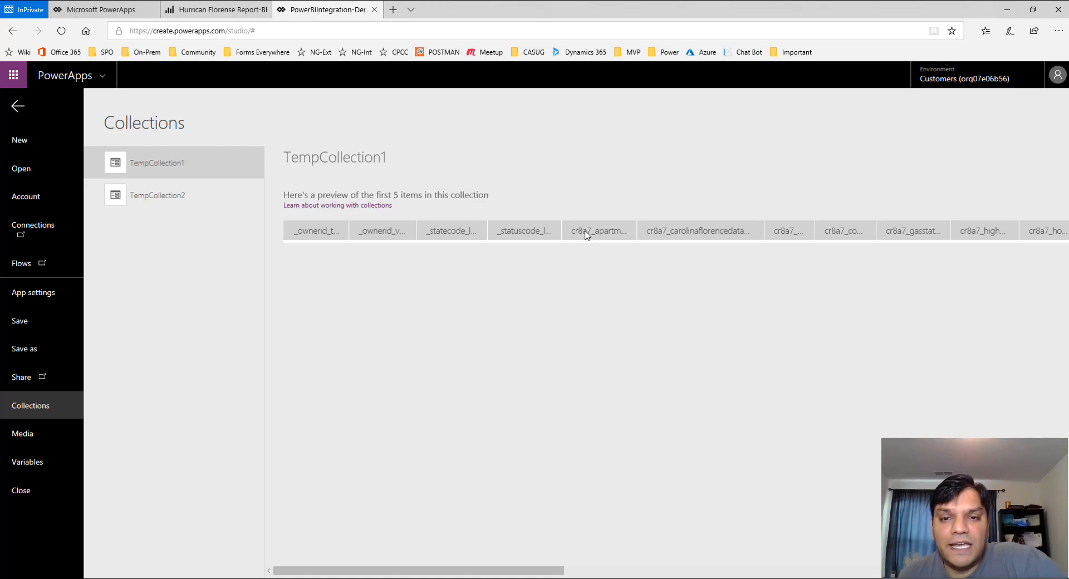
left_click_drag(541, 571, 729, 572)
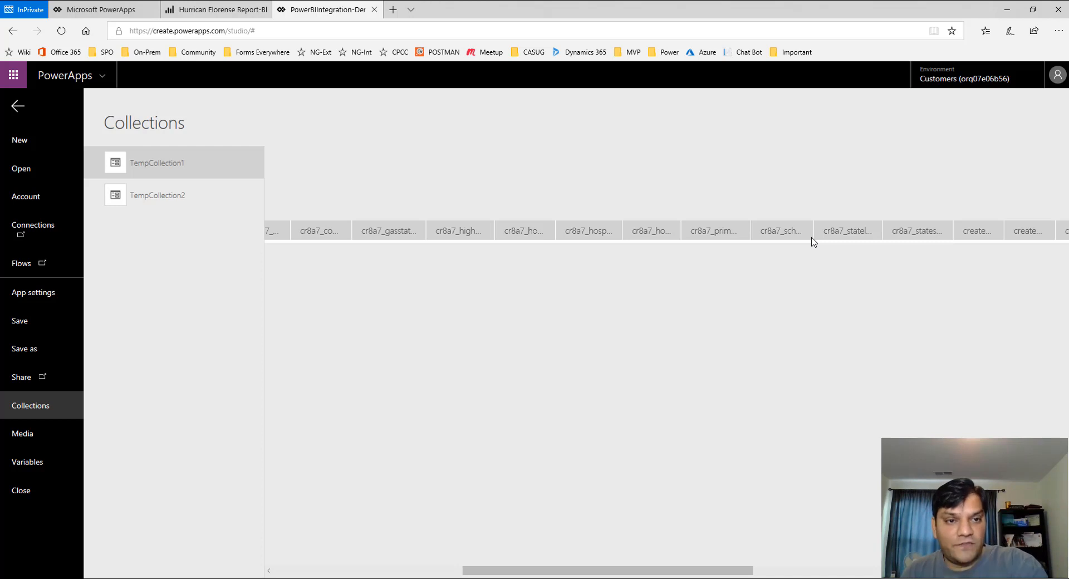
left_click(226, 209)
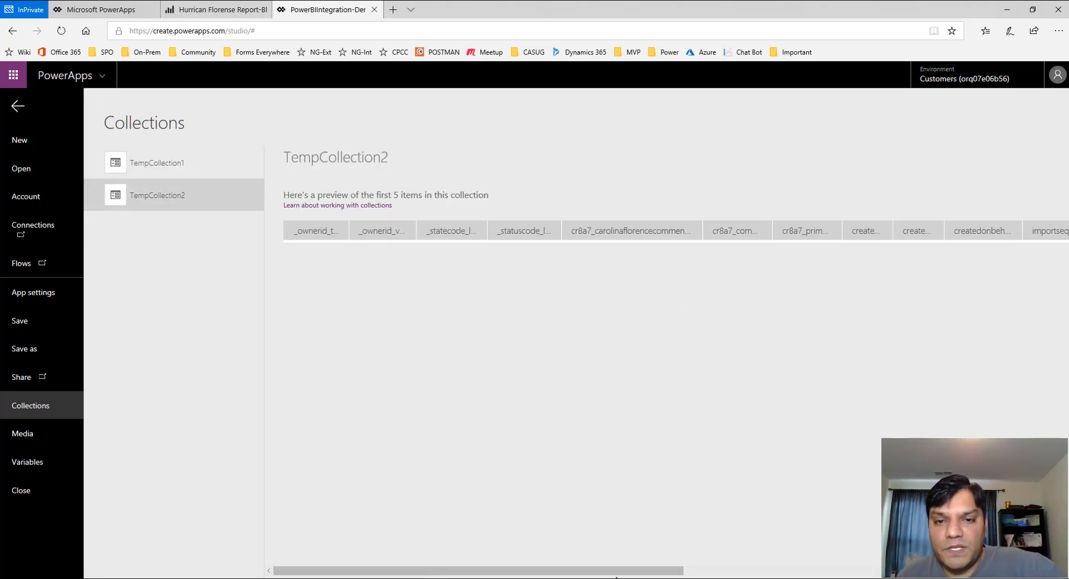
left_click_drag(616, 577, 563, 574)
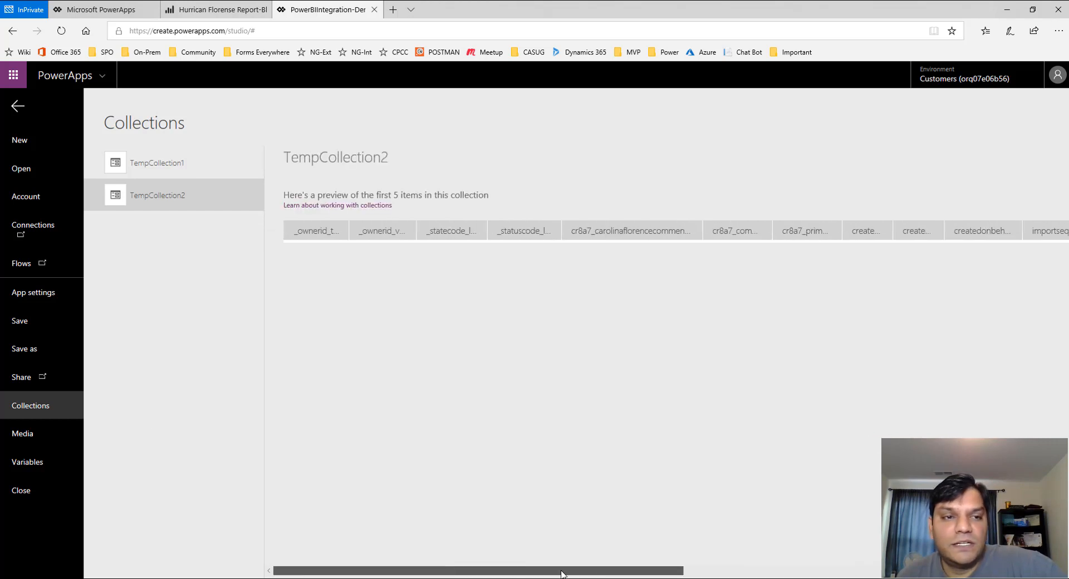
Save the PowerBIIntegration-Demo app, publish this version and return to the screen editor
left_click(33, 325)
left_click(166, 226)
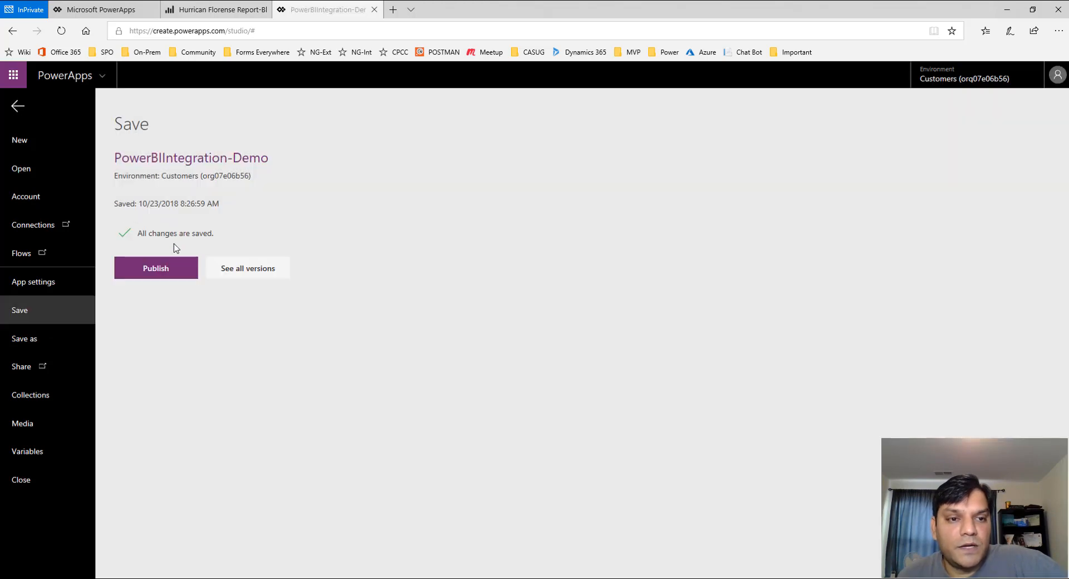
left_click(183, 273)
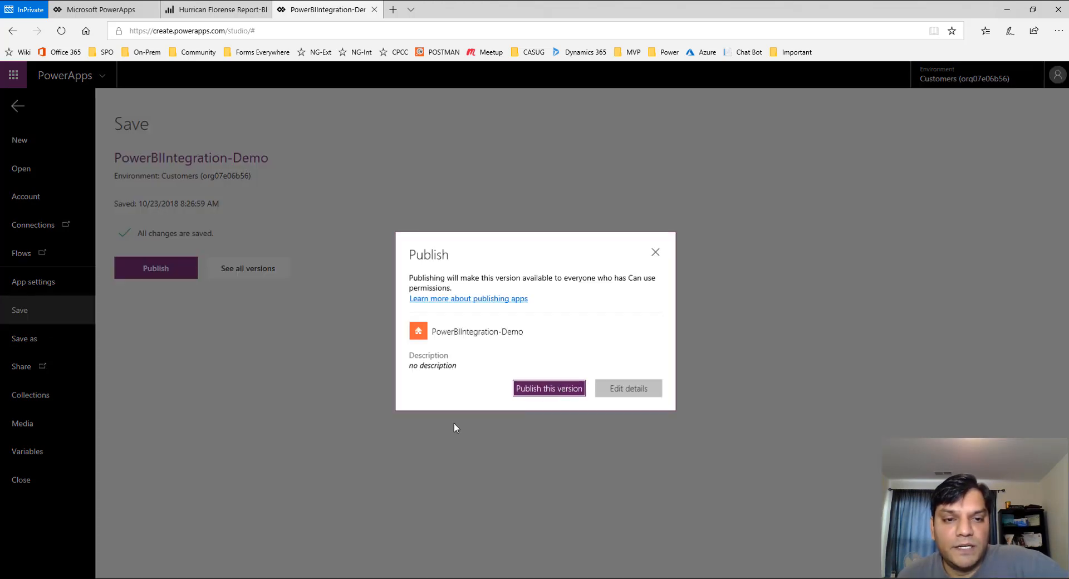
left_click(550, 389)
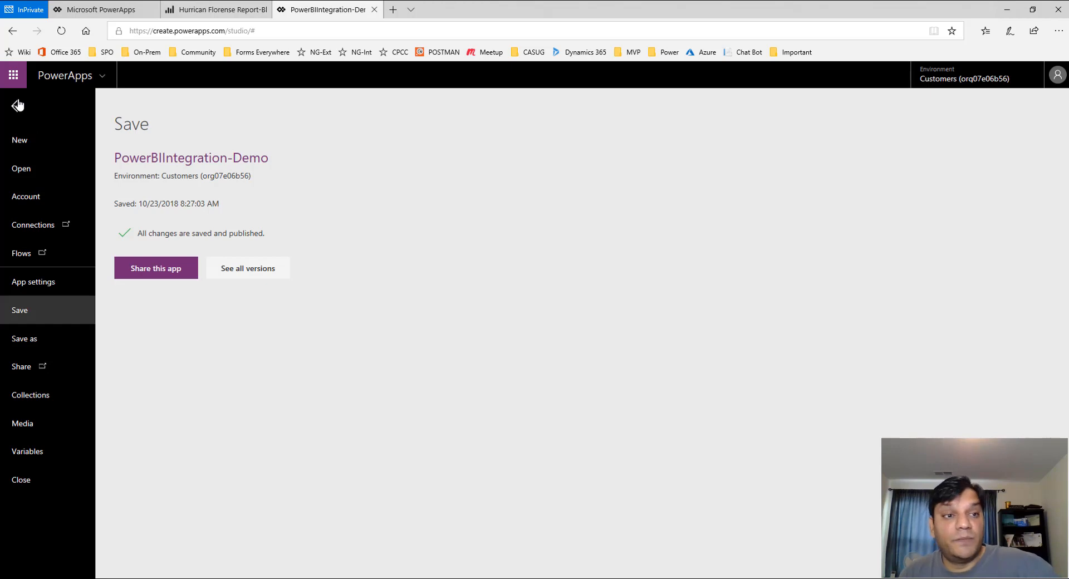
left_click(17, 106)
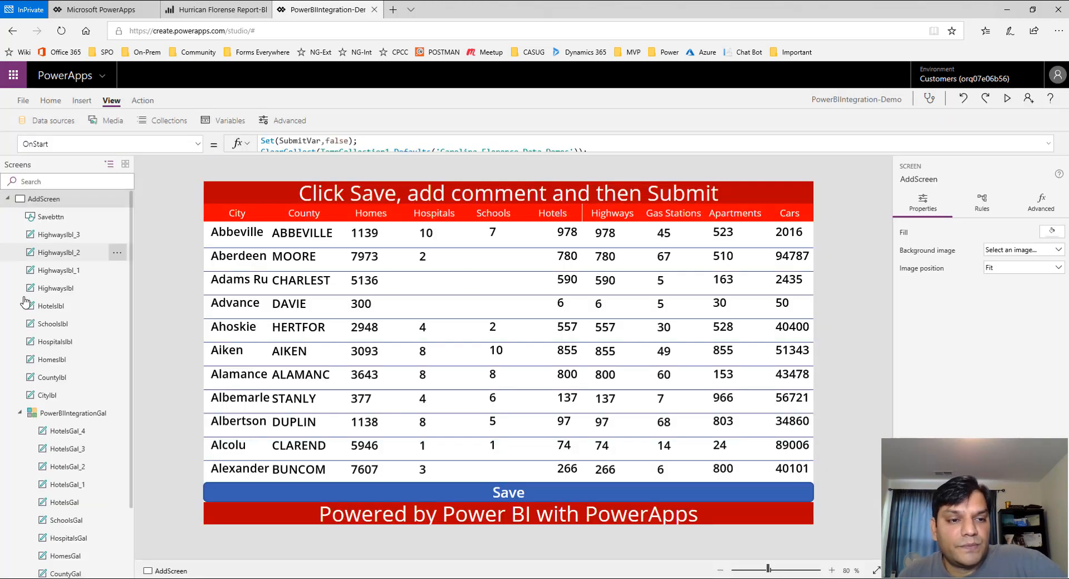
Collapse the PowerBIIntegrationGal gallery's controls in the screen tree while keeping AddScreen expanded
left_click(6, 199)
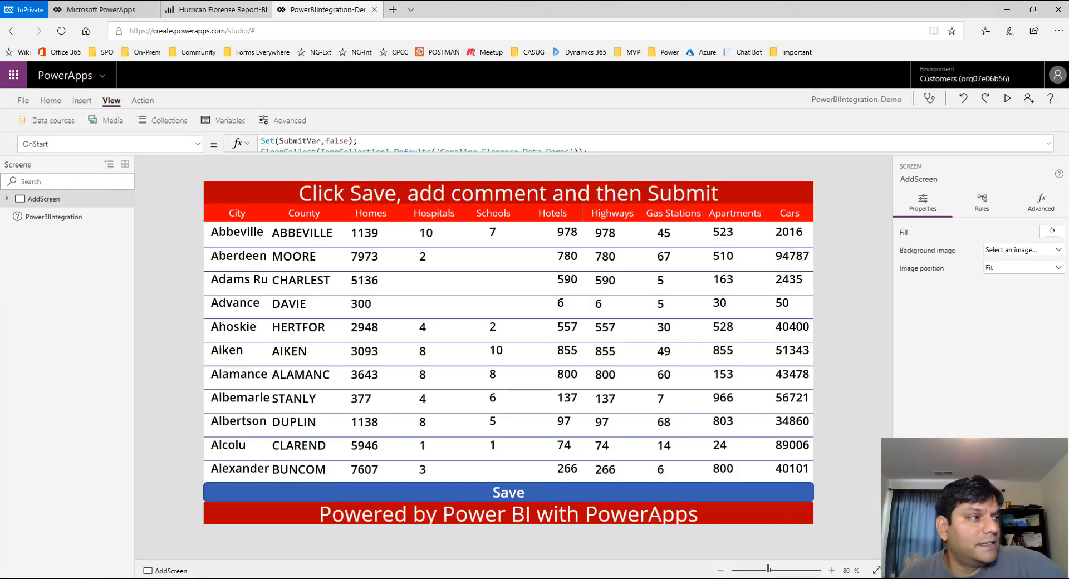
left_click(6, 198)
left_click(20, 414)
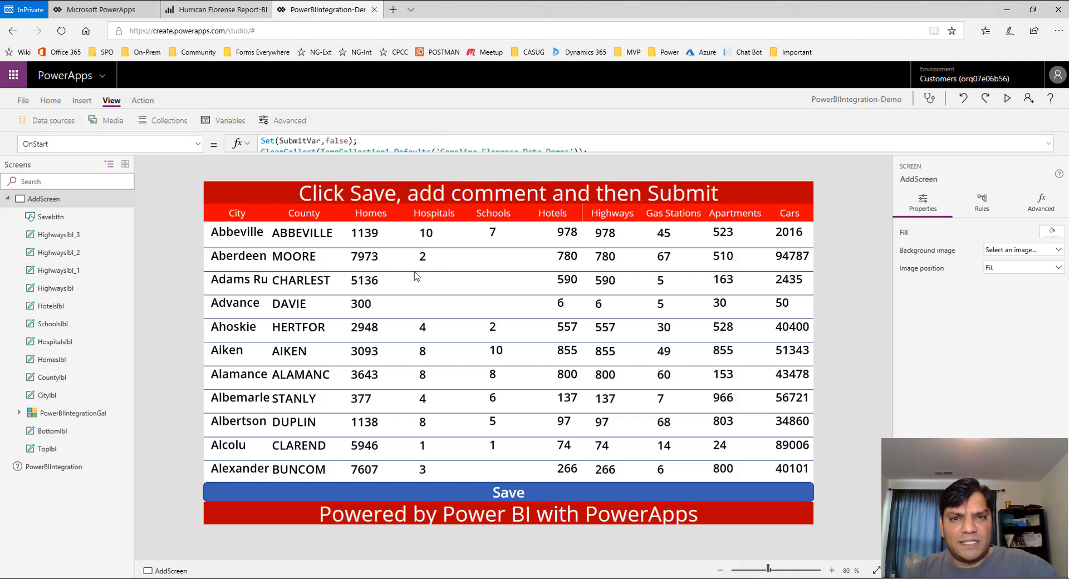
Insert a rectangle on AddScreen and stretch it to about 1366 by 667 at X 0, Y 50, covering the area between the red banners
left_click(82, 101)
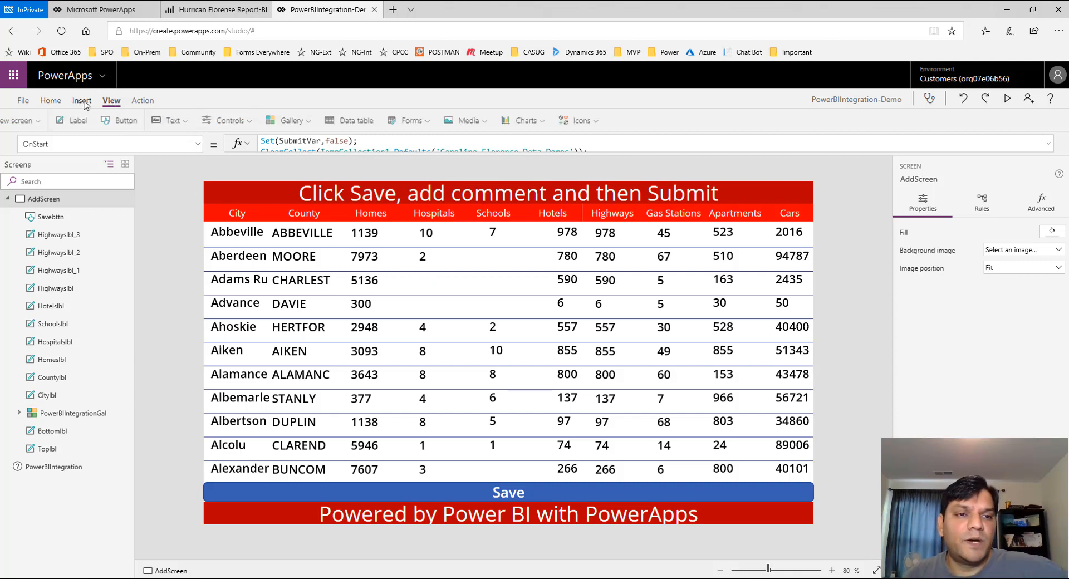
left_click(631, 128)
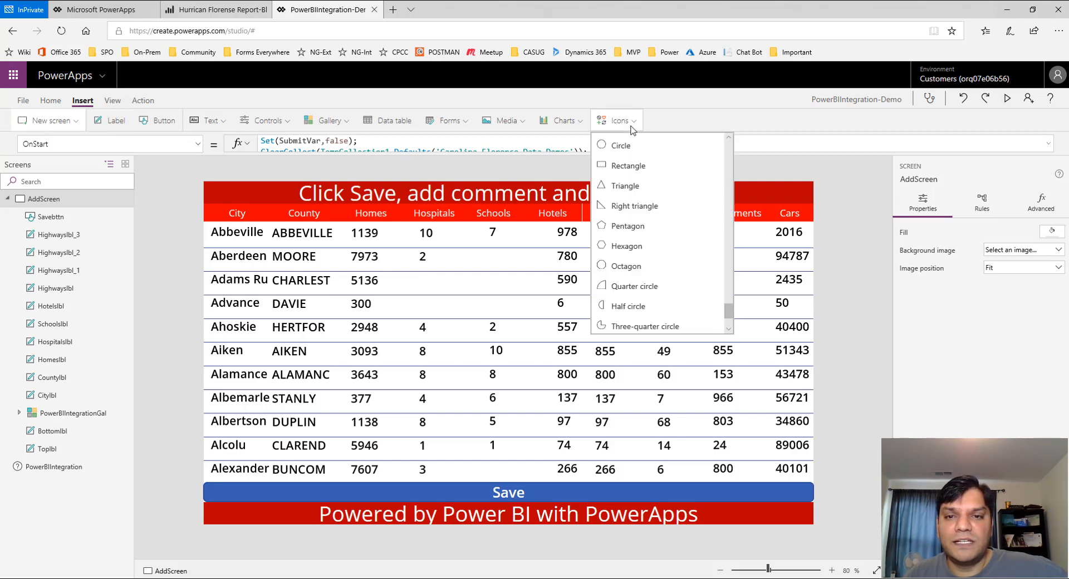
left_click_drag(734, 151, 740, 305)
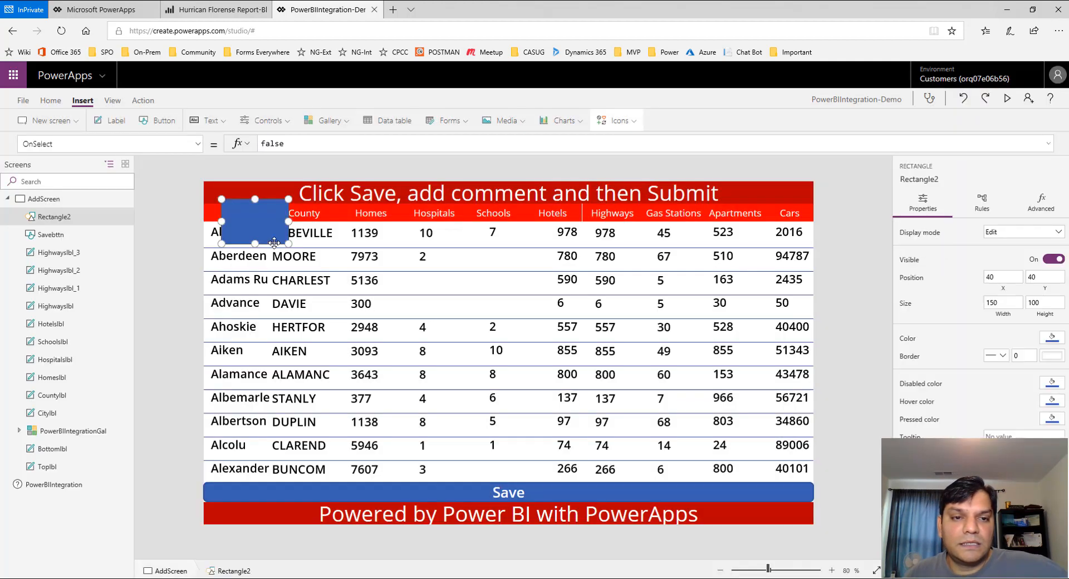
left_click_drag(274, 243, 814, 502)
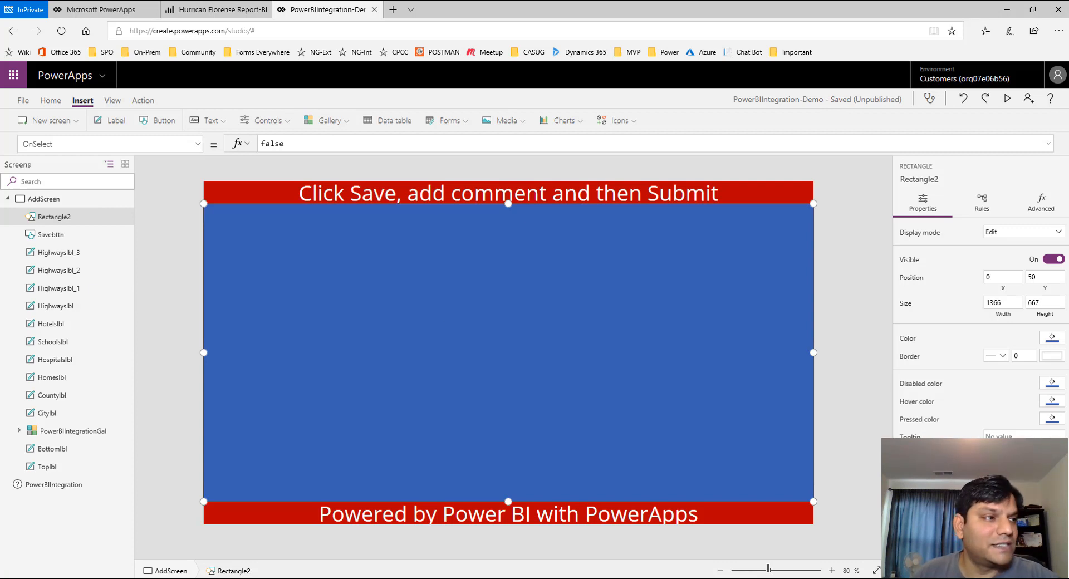
Insert a label in the blue rectangle's upper-left area at about X 27, Y 90, with the text "Add Comment"
left_click(112, 120)
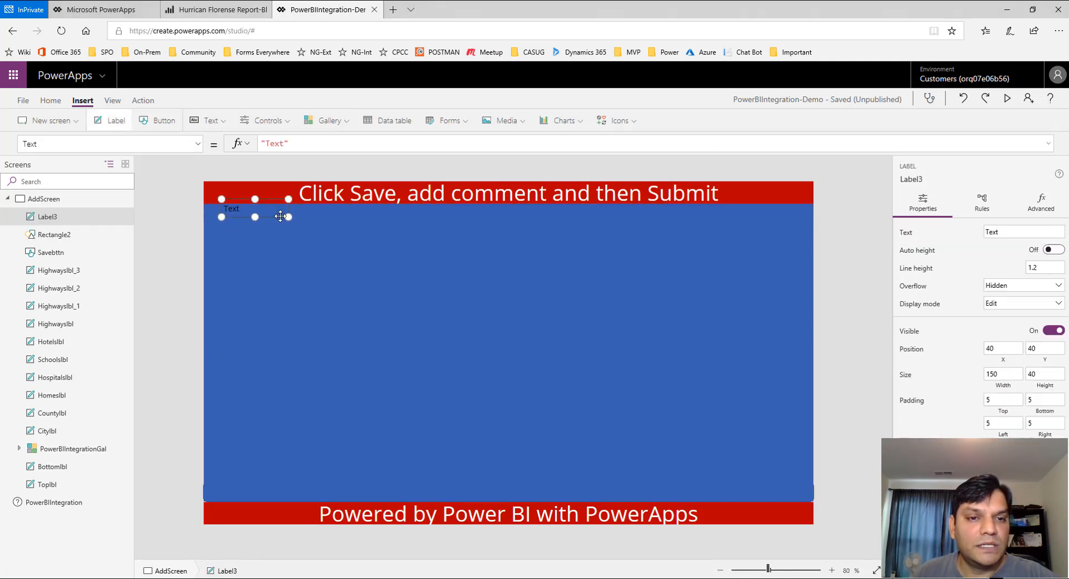
left_click_drag(278, 231, 272, 253)
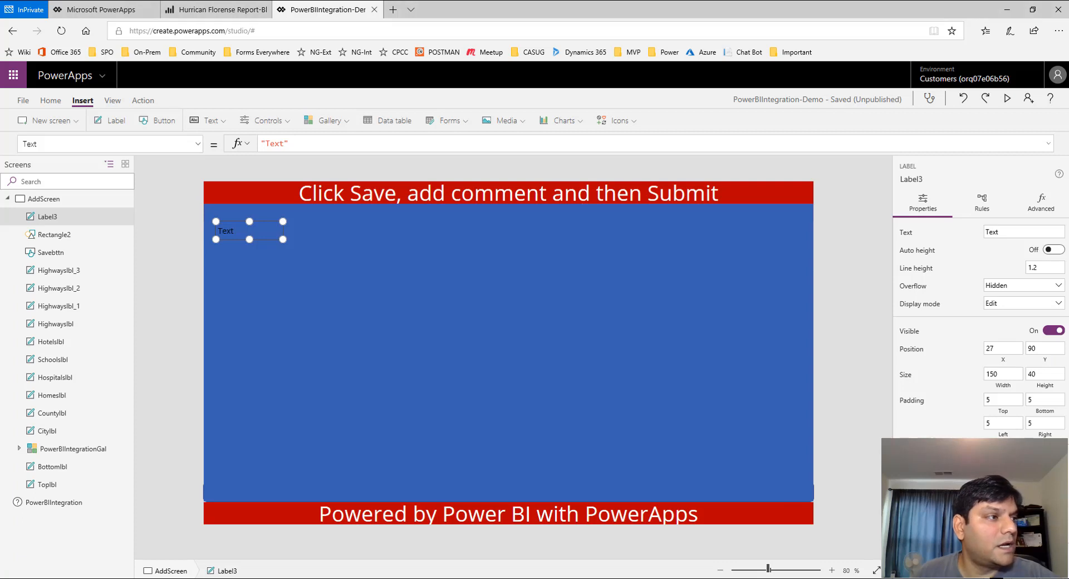
left_click(305, 146)
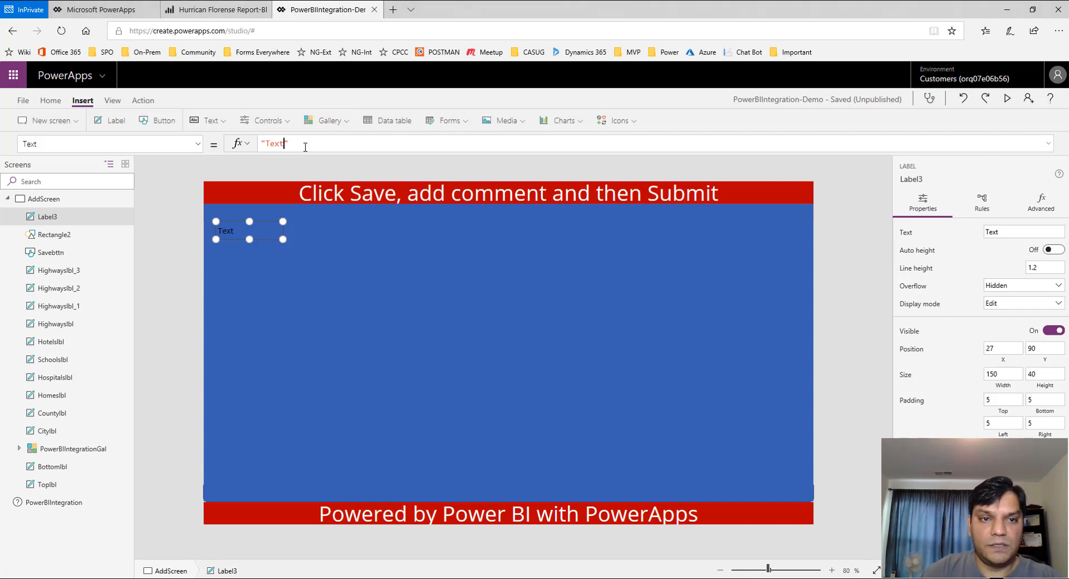
type("Add Comme")
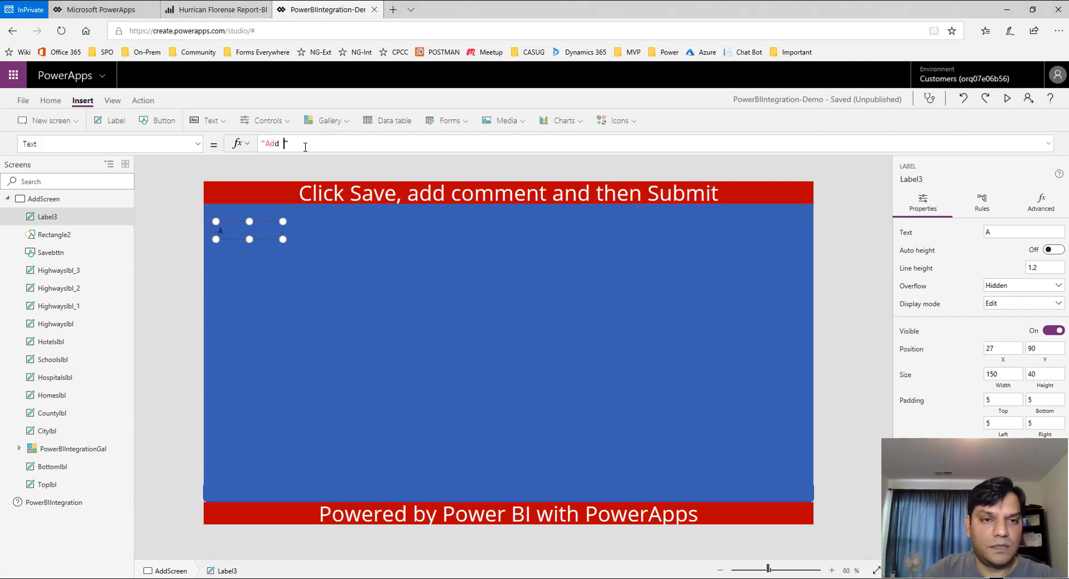
type("nt")
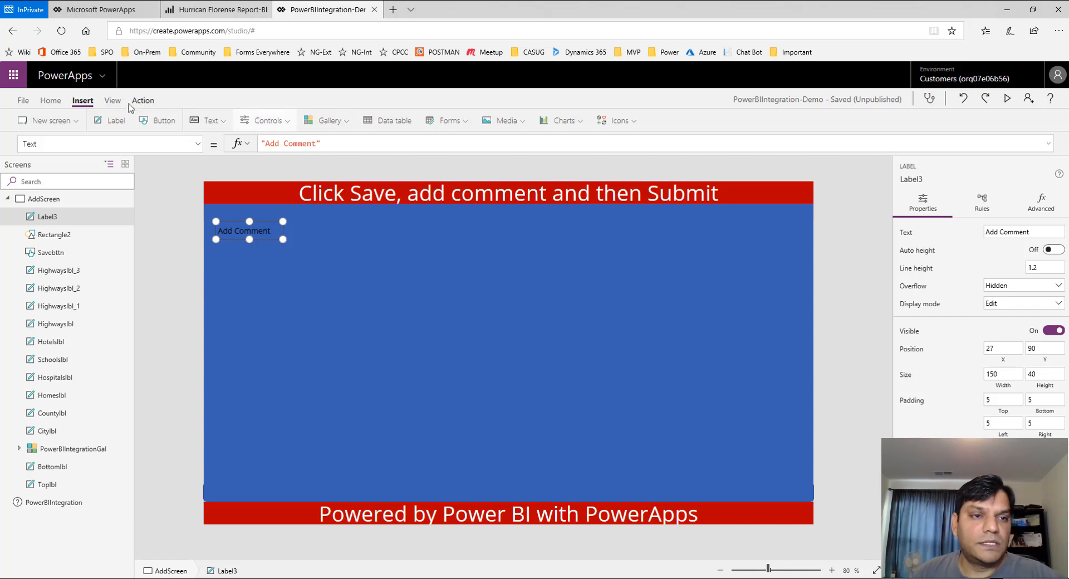
Format the Add Comment label with white text at size 28 and enlarge it to about 296 by 52
left_click(50, 100)
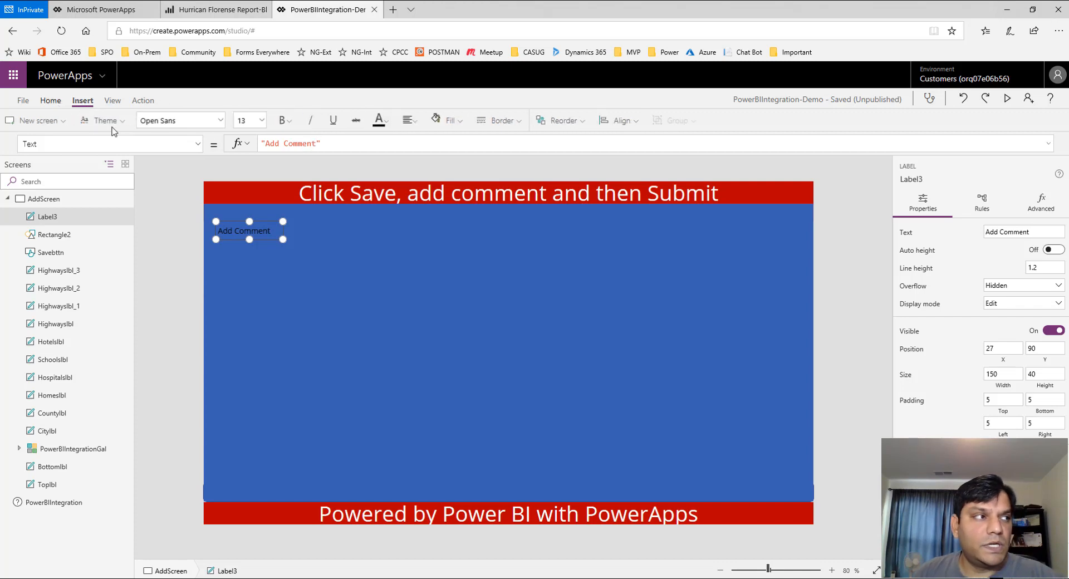
left_click(392, 120)
left_click(397, 177)
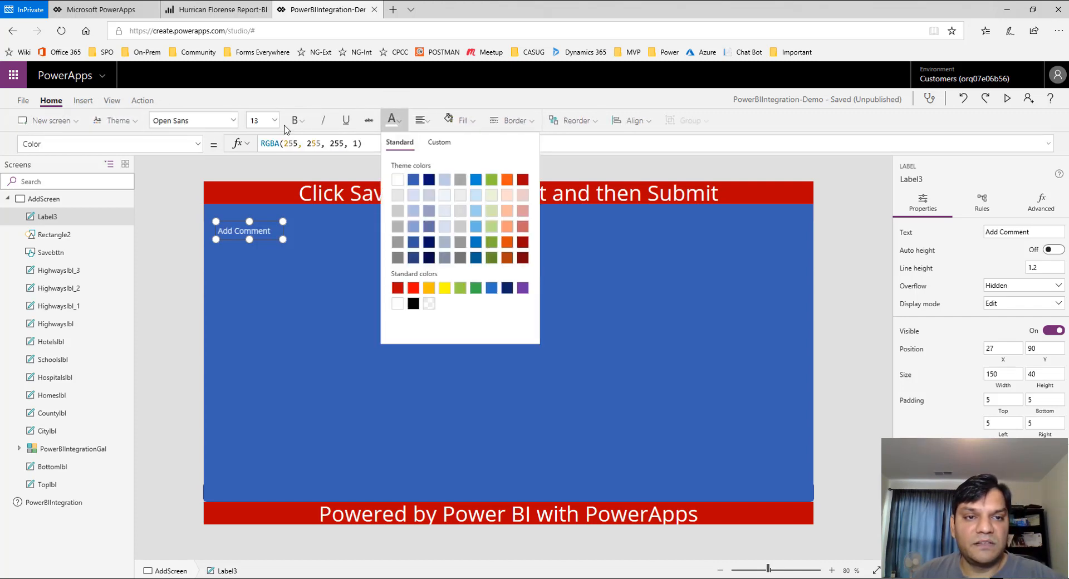
left_click(276, 126)
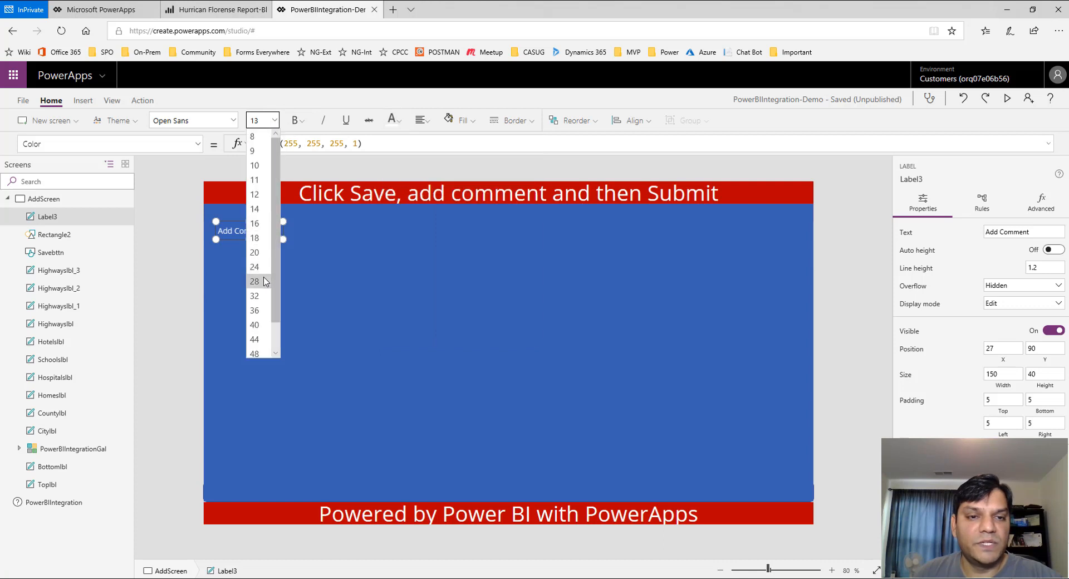
left_click(293, 286)
left_click_drag(283, 239, 347, 247)
left_click(342, 296)
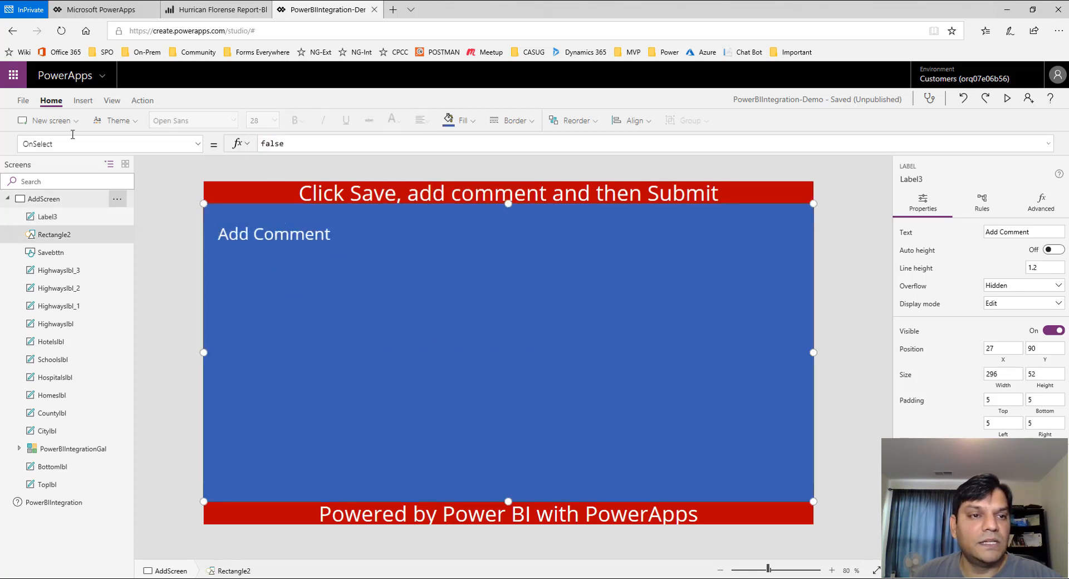
Insert a text input control on AddScreen for entering the comment
left_click(83, 100)
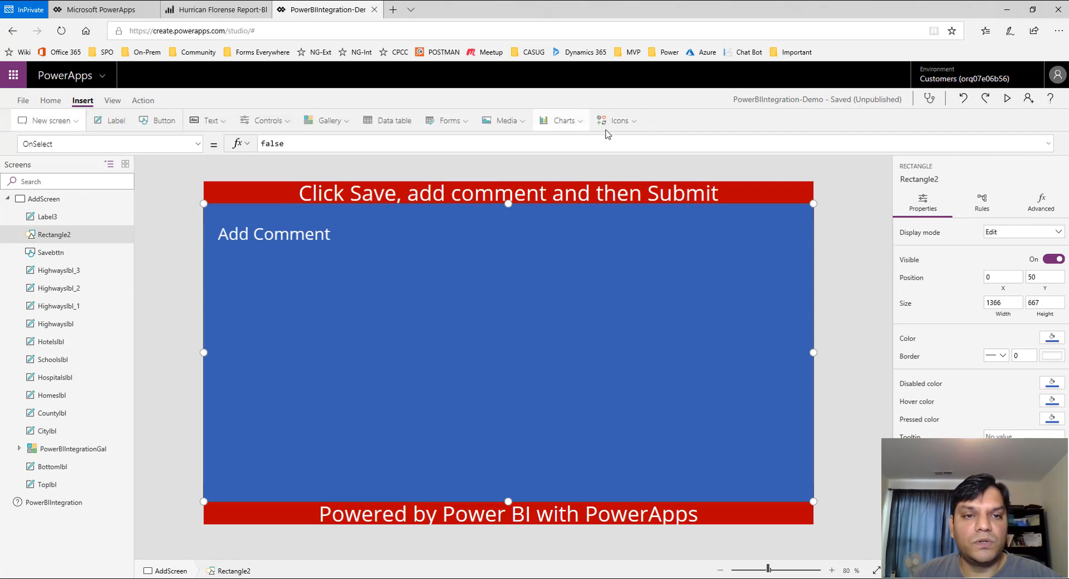
left_click(212, 122)
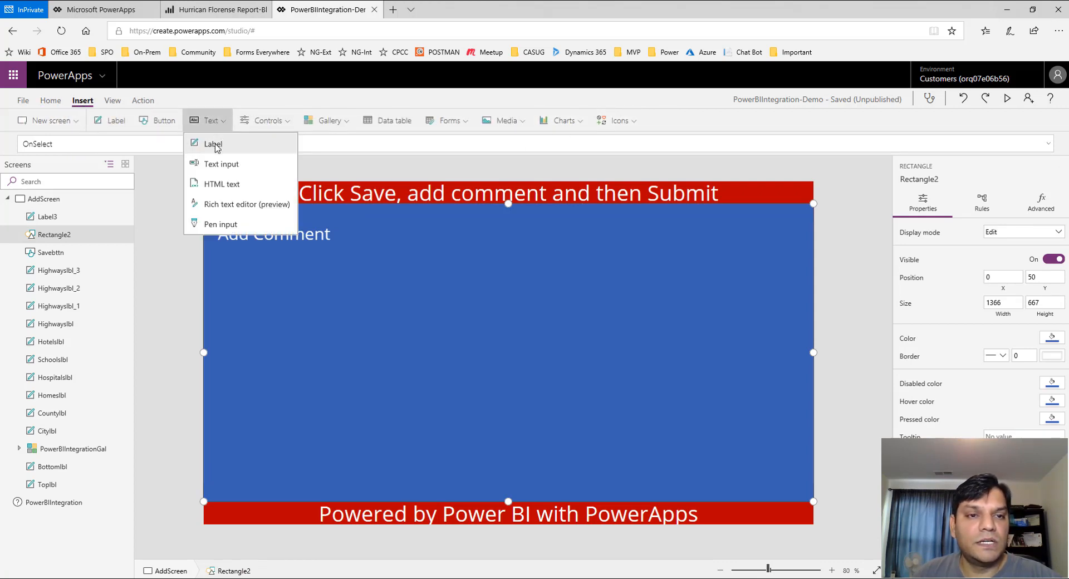
left_click(217, 163)
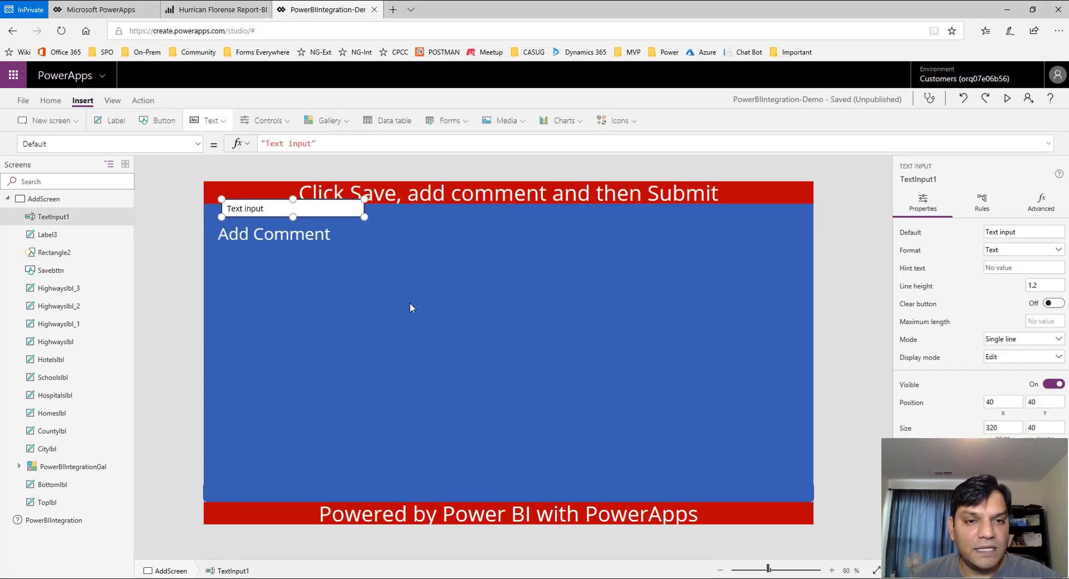
Place the text input below the Add Comment label at about X 27, Y 161, sized about 1291 by 272, and rename it Commenttxt
left_click_drag(323, 210, 791, 373)
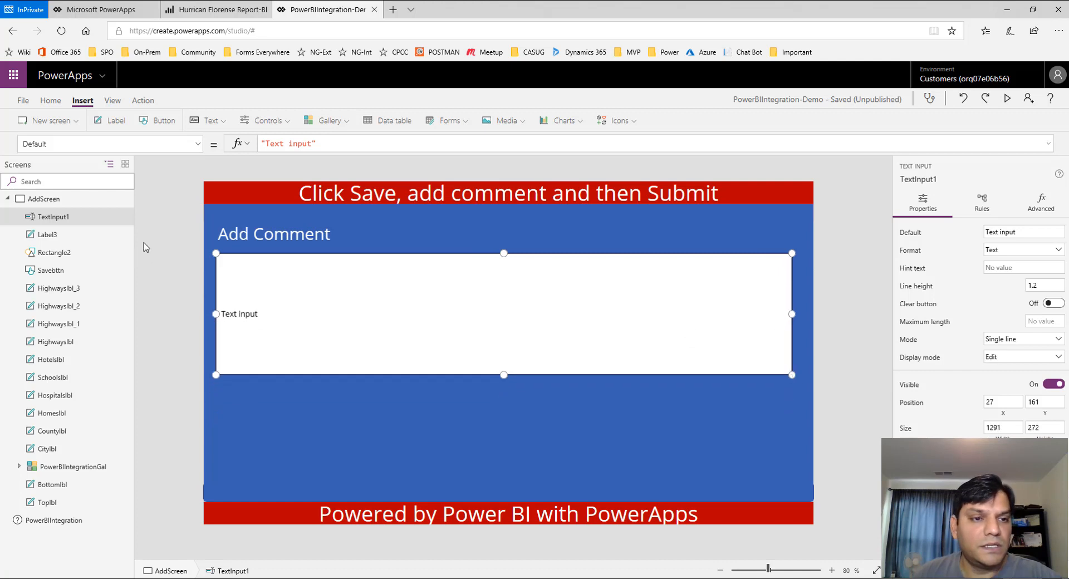
right_click(118, 220)
left_click(121, 289)
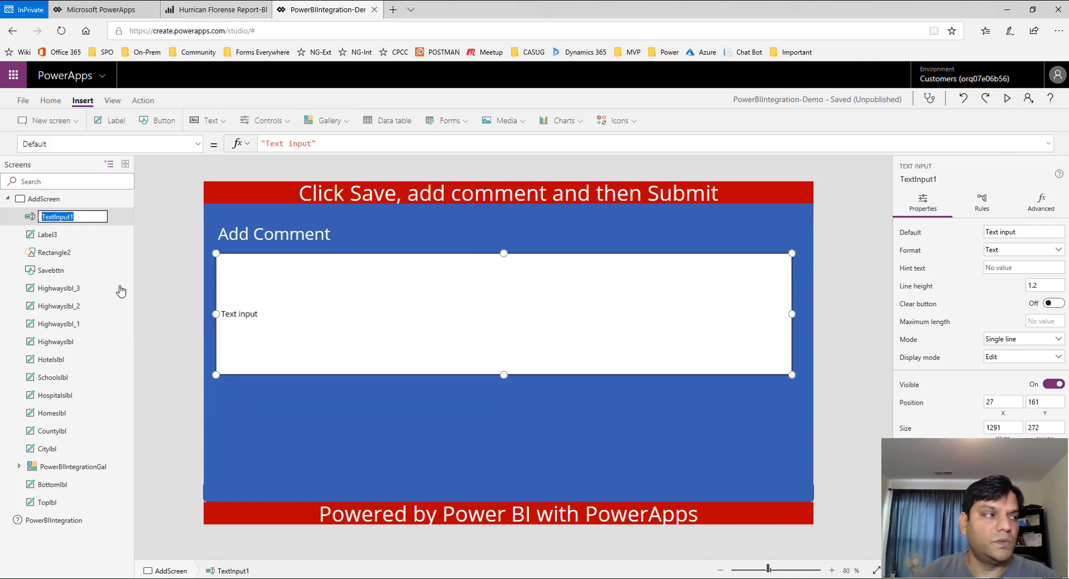
type("Comment")
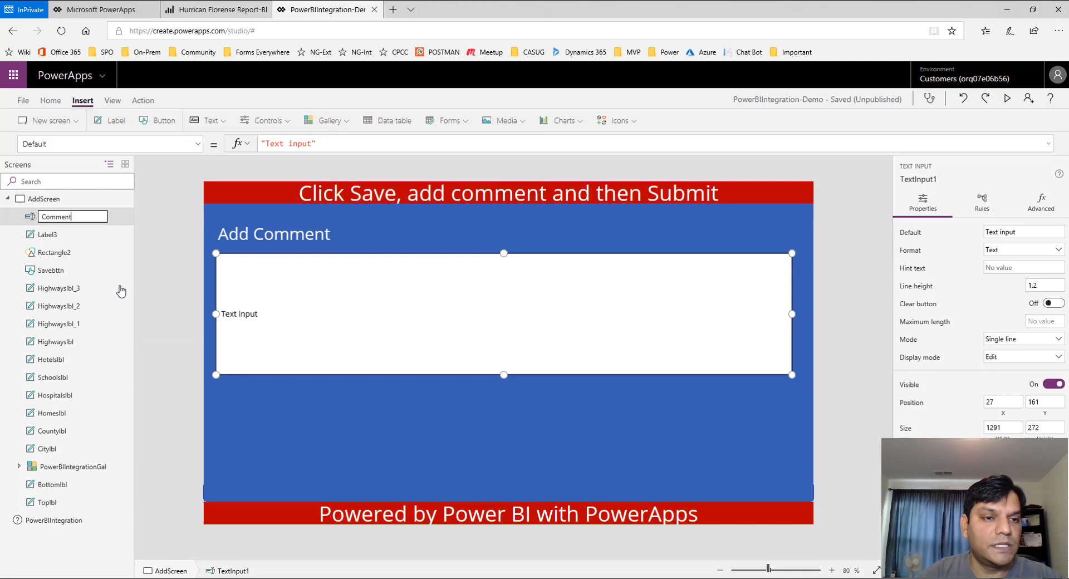
type("txt")
key("Return")
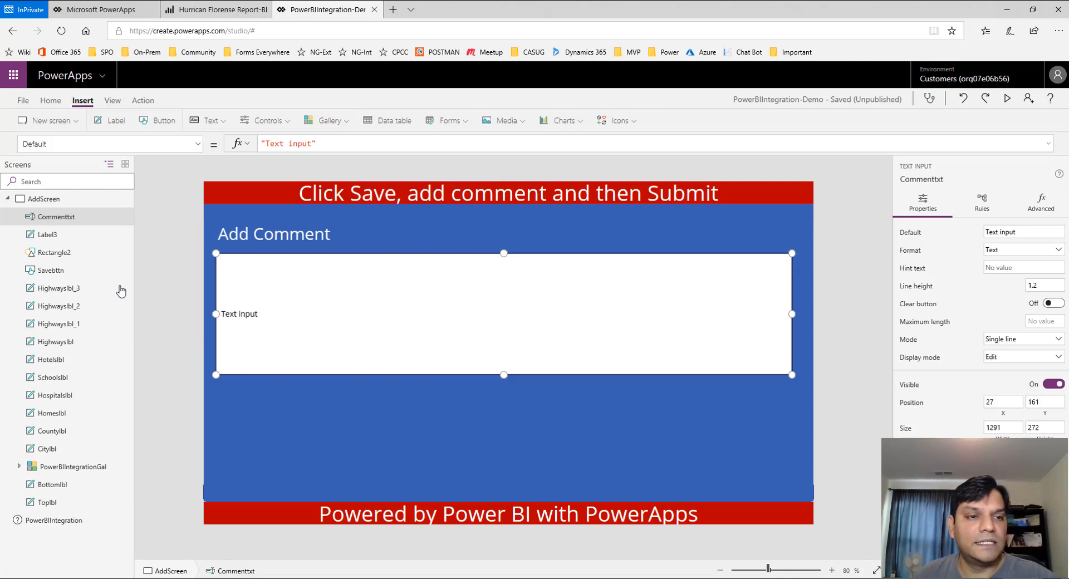
Rename the Add Comment label control as Commentlbl
left_click(62, 238)
left_click(117, 240)
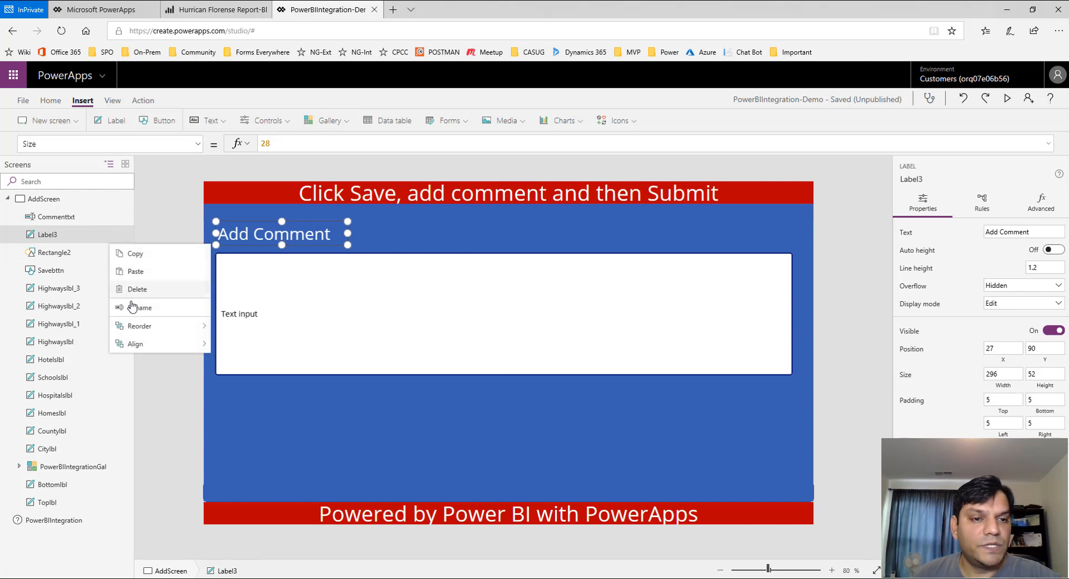
left_click(136, 311)
type("Commentlbl")
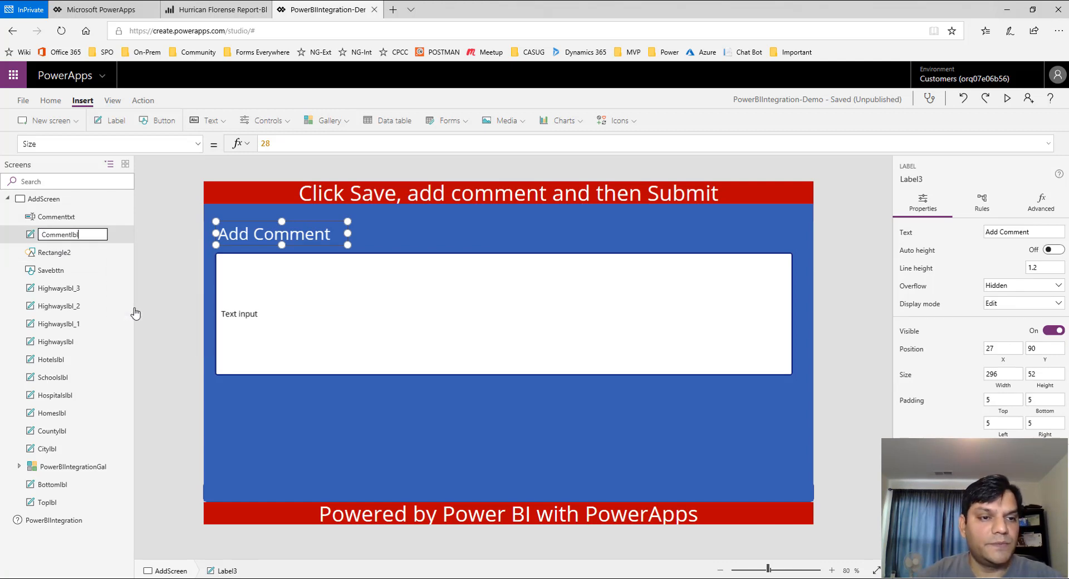
key("Return")
Clear the comment input's default text and set its hint text to "Add comment here"
left_click(312, 323)
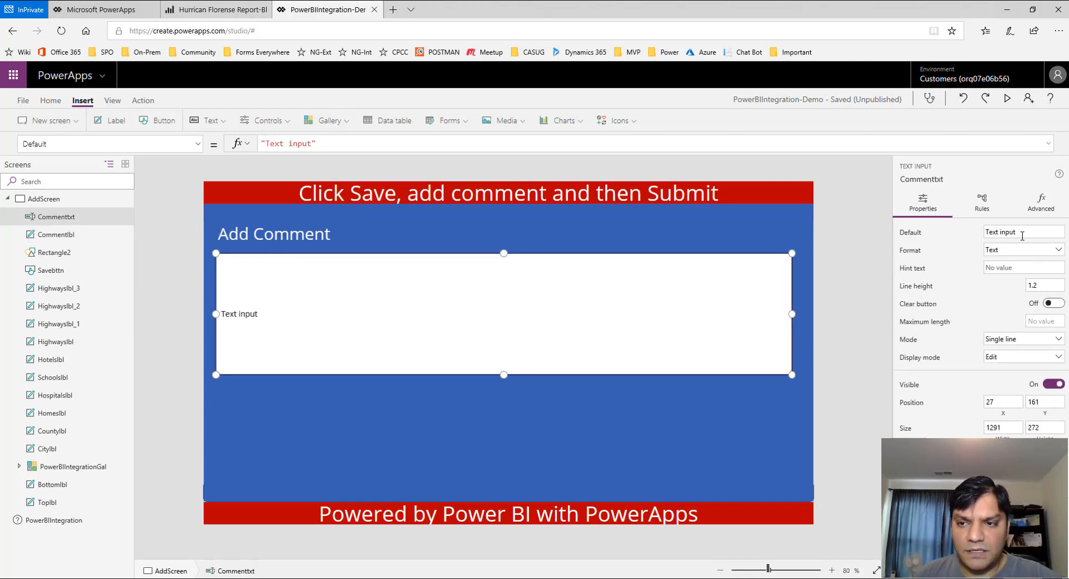
left_click_drag(1022, 234, 915, 233)
key("BackSpace")
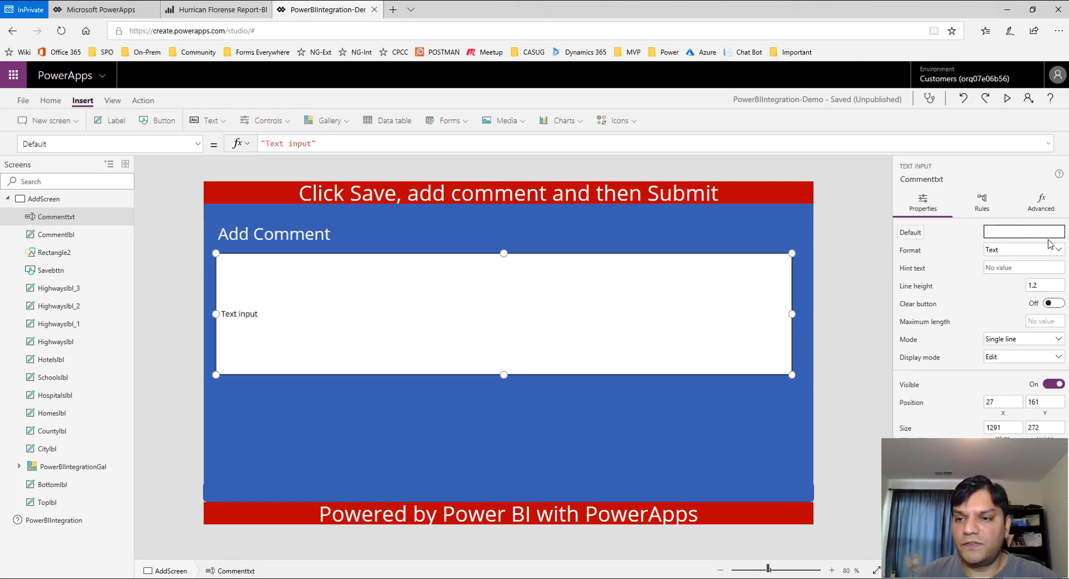
left_click(1026, 268)
type("Add comment here")
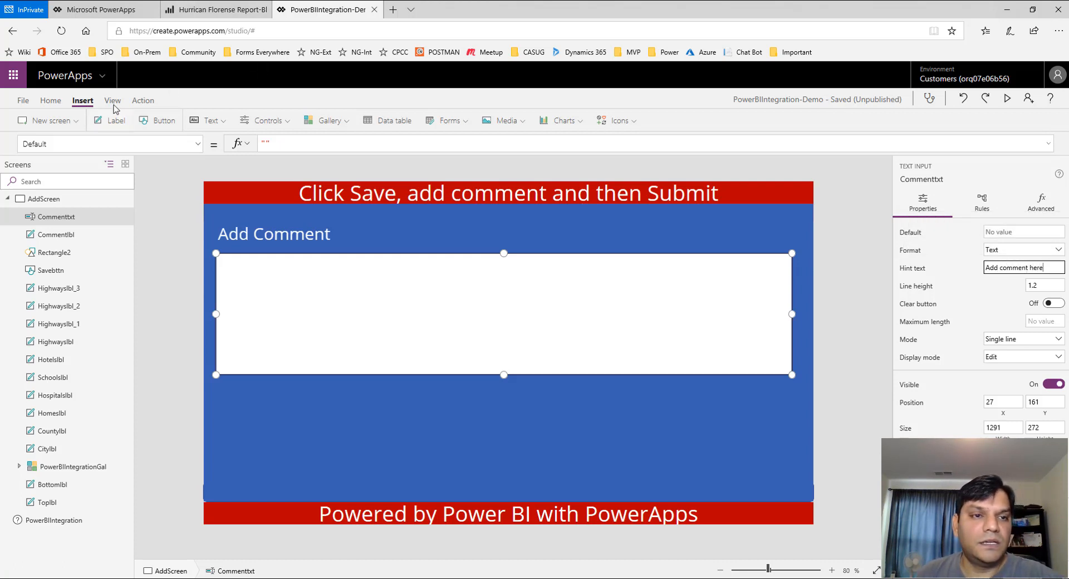
Set the comment input's font size to 18 and its mode to Multiline
left_click(51, 100)
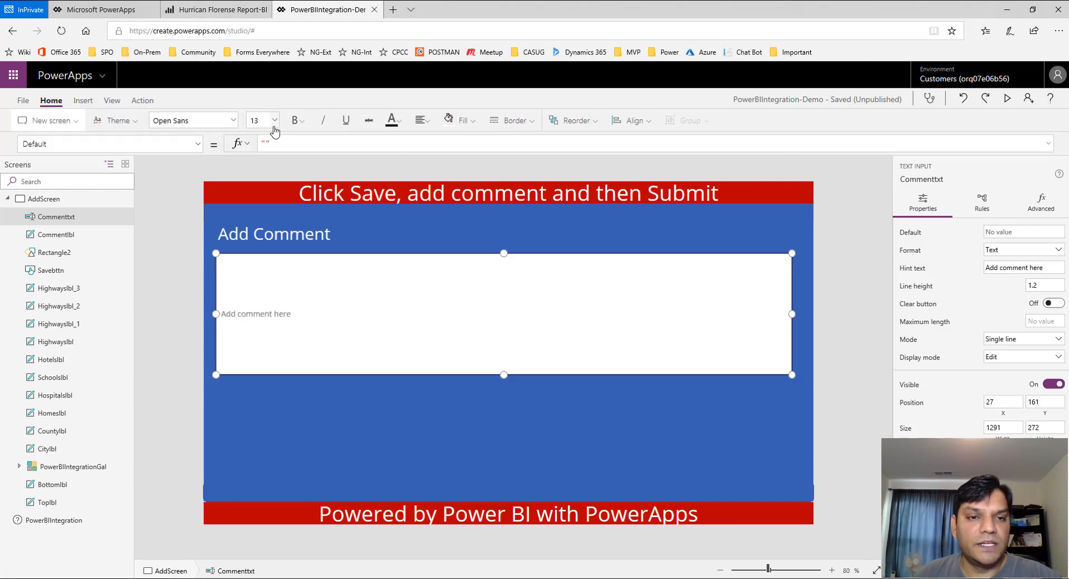
left_click(275, 121)
left_click(257, 239)
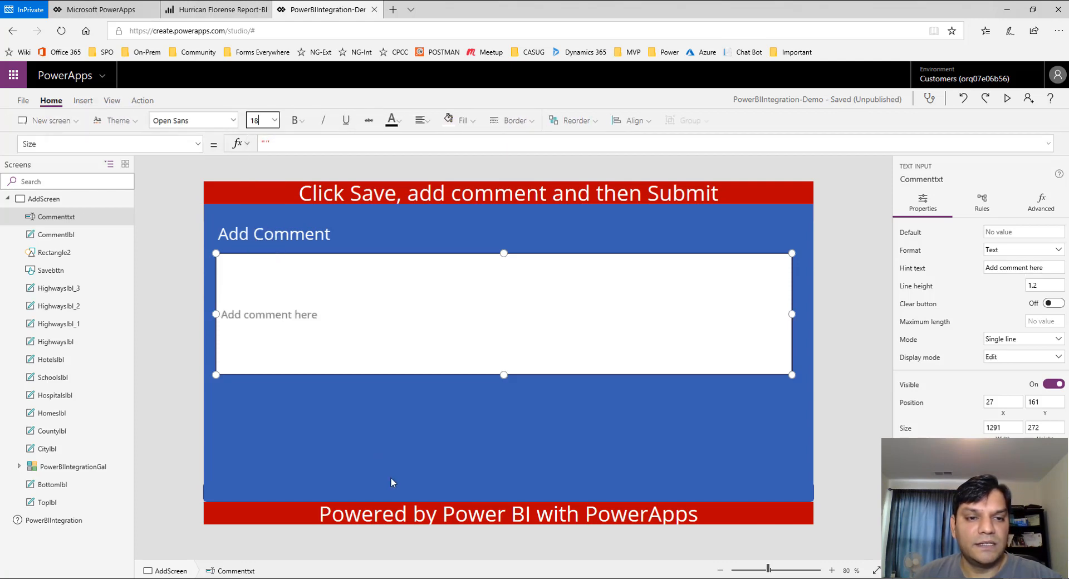
left_click(1018, 341)
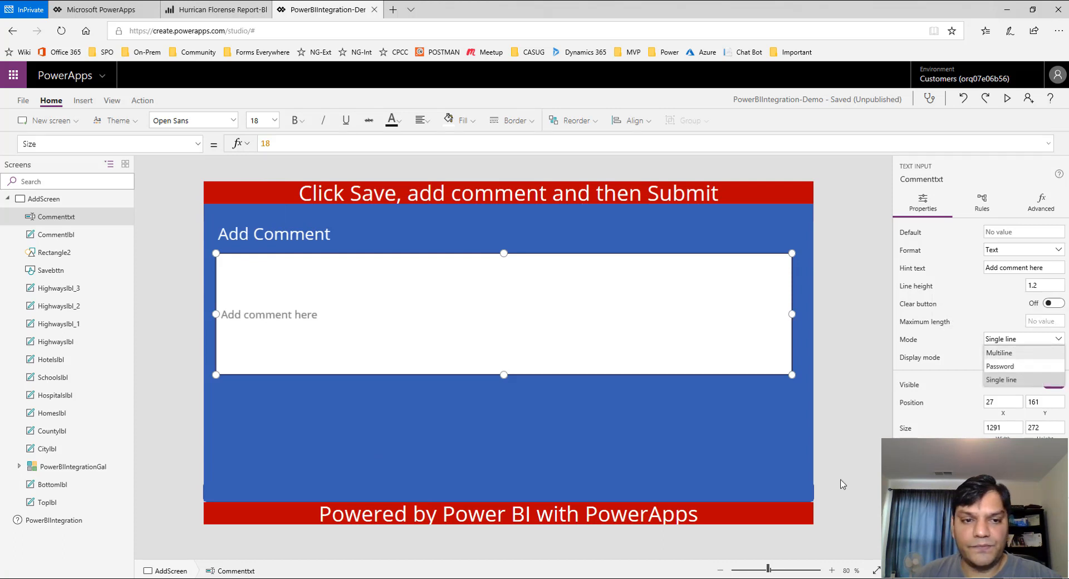
left_click(342, 373)
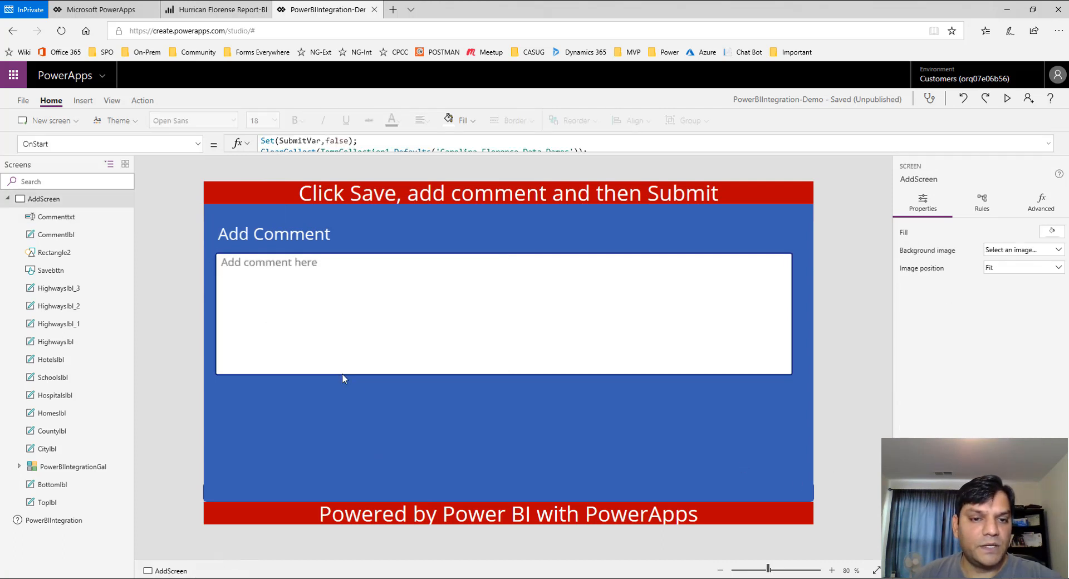
left_click(342, 374)
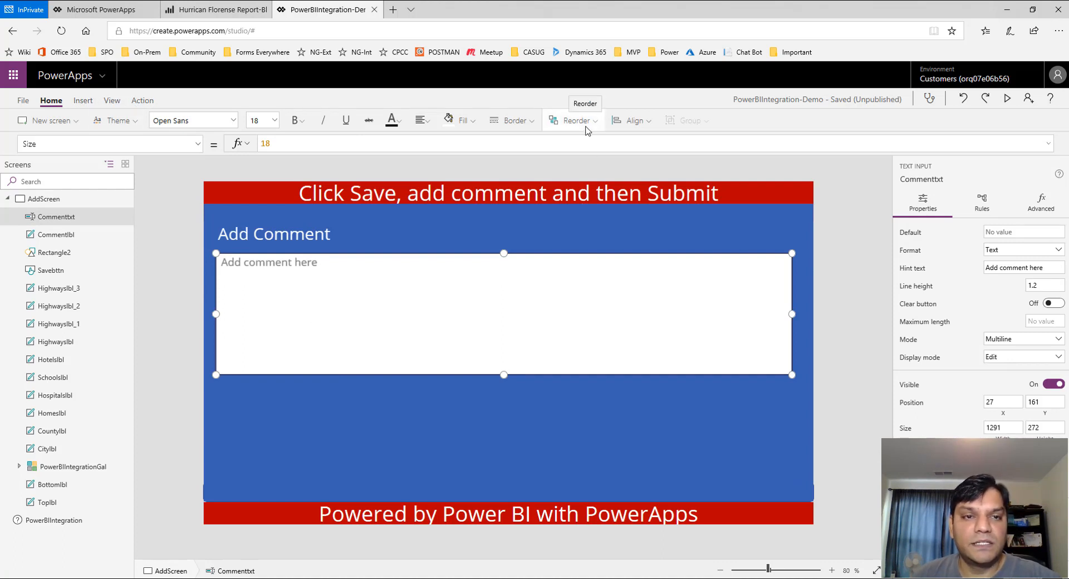
Insert a button on AddScreen and place it below the comment input at about X 192, Y 472
left_click(84, 101)
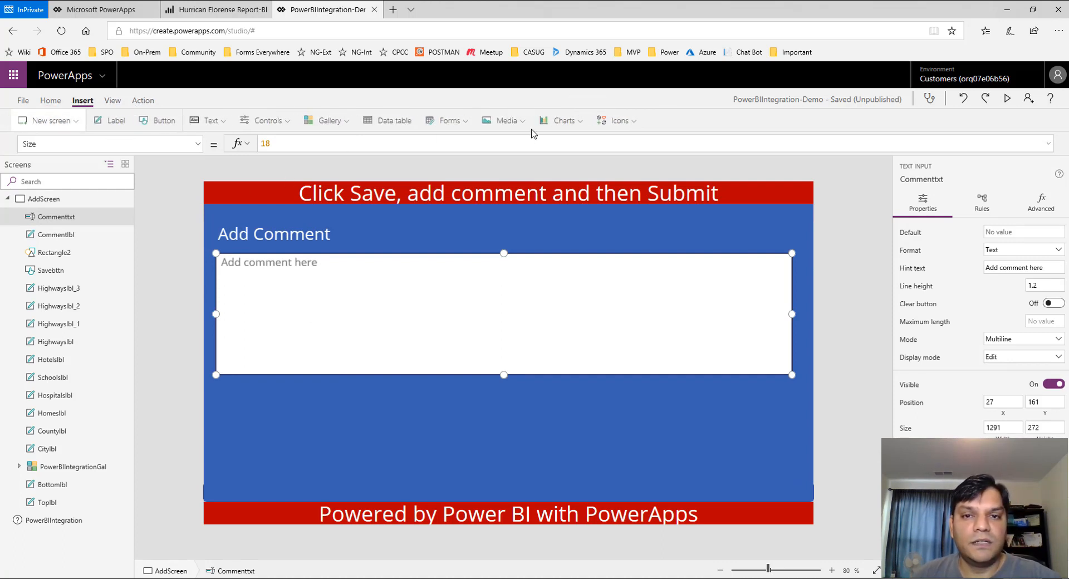
left_click(273, 120)
left_click(265, 144)
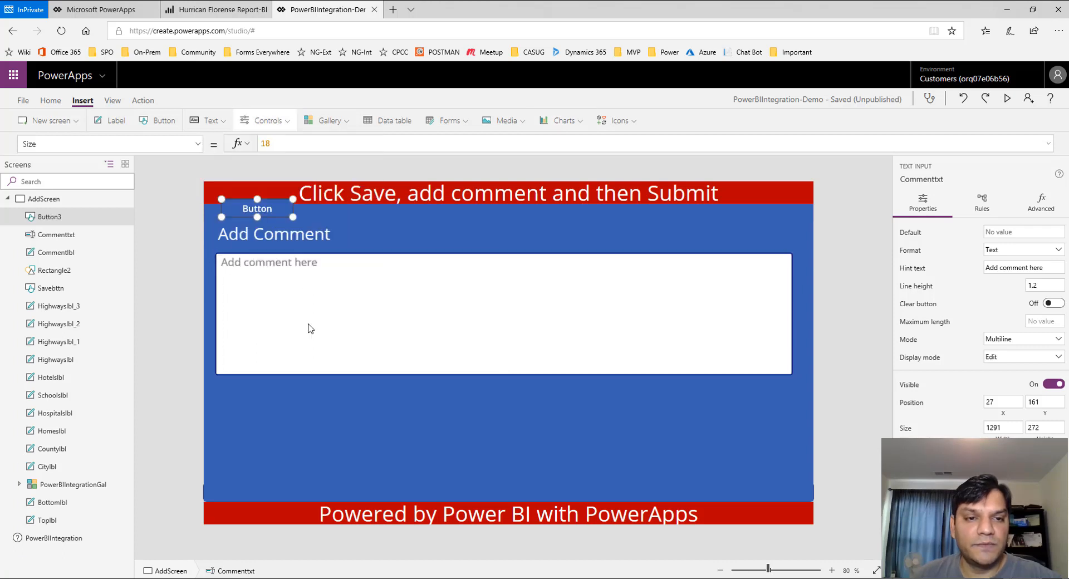
left_click_drag(269, 215, 337, 409)
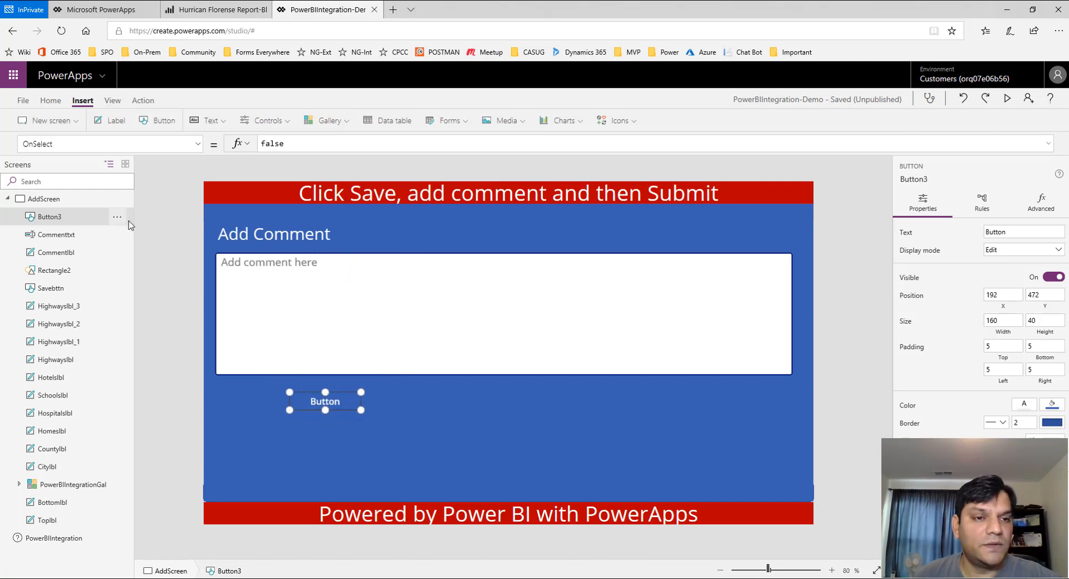
Fill the large background rectangle behind the comment form with the header's dark red, RGBA(184, 0, 0, 1)
left_click(528, 433)
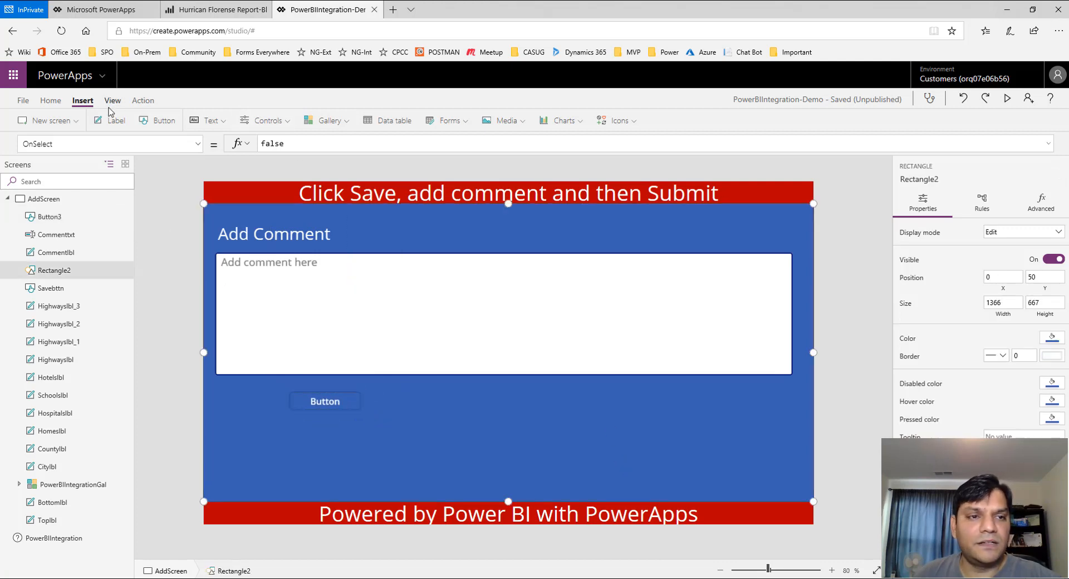
left_click(50, 101)
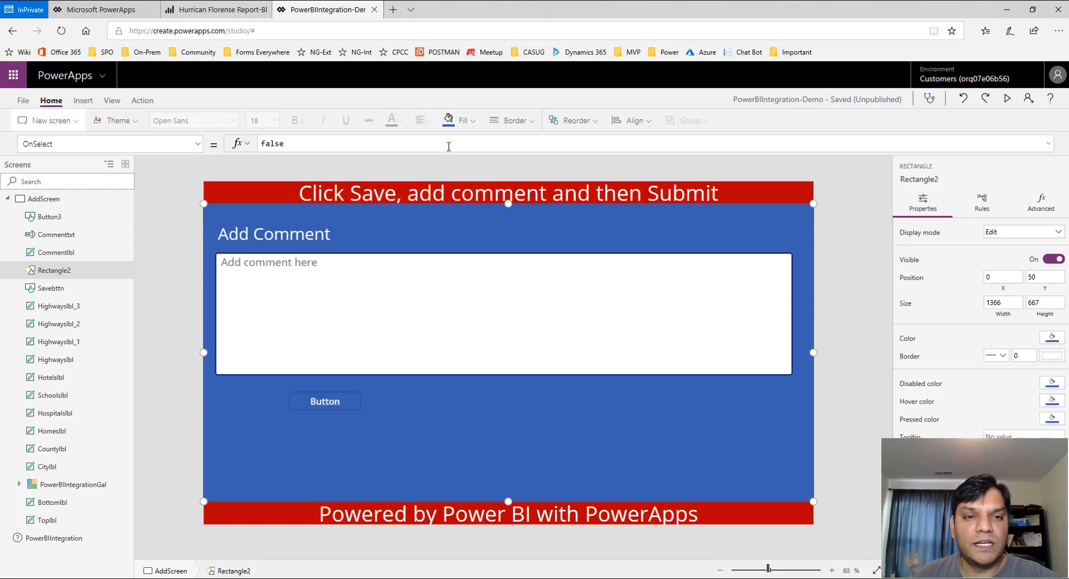
left_click(257, 197)
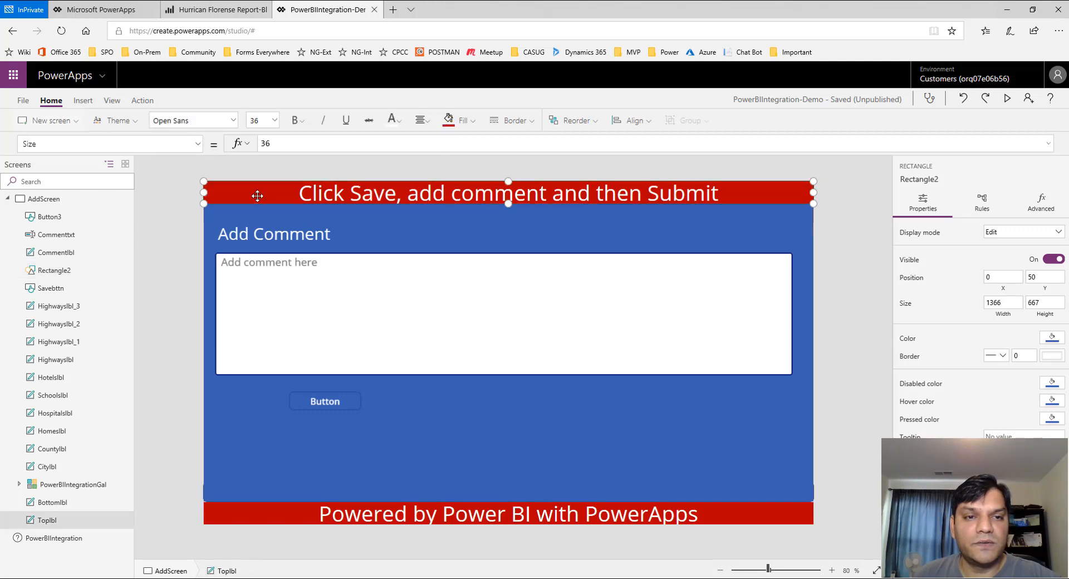
left_click(463, 122)
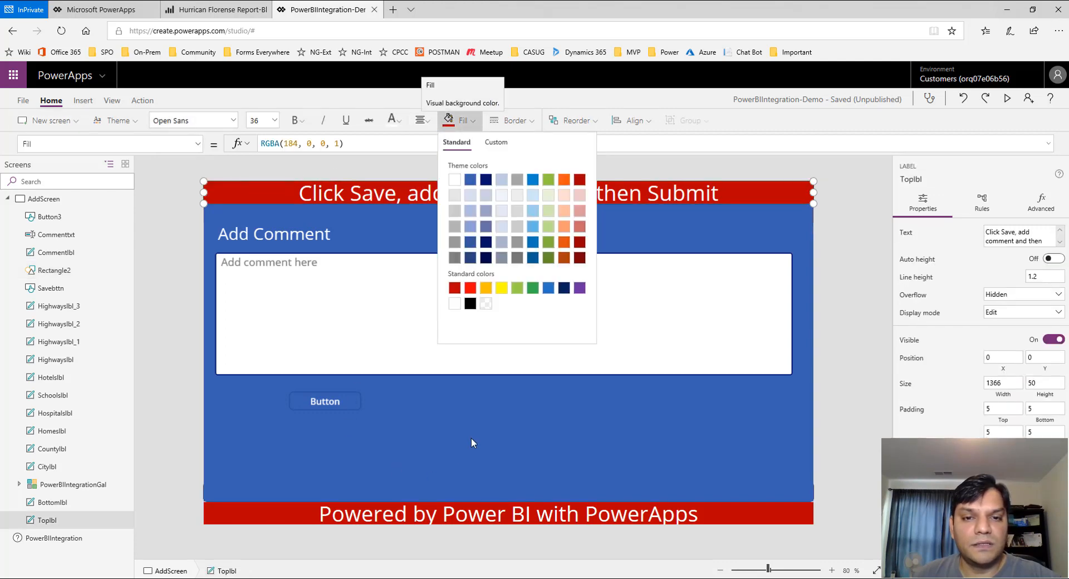
left_click(472, 443)
left_click(462, 122)
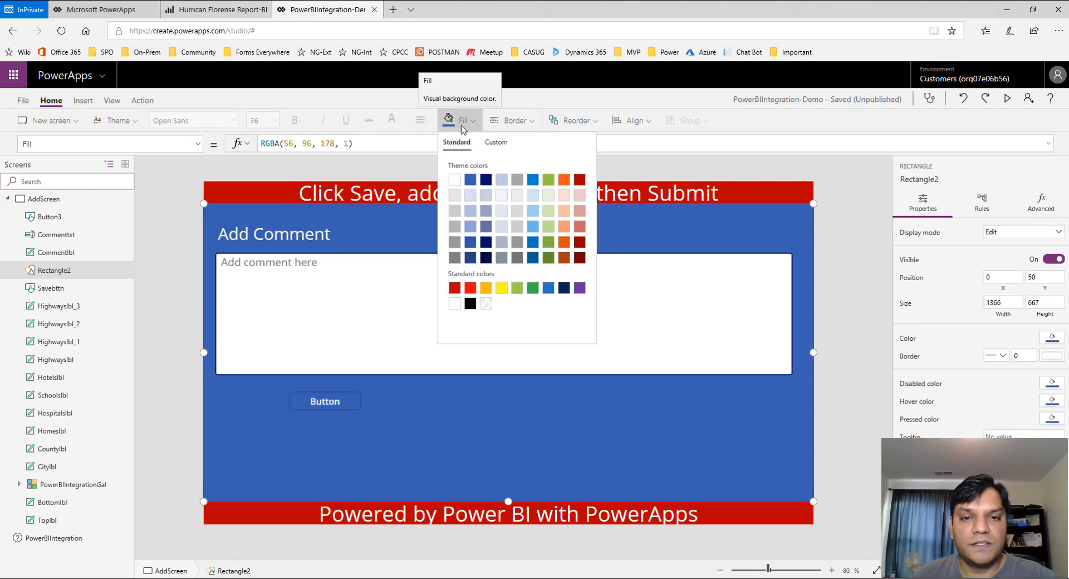
left_click(454, 288)
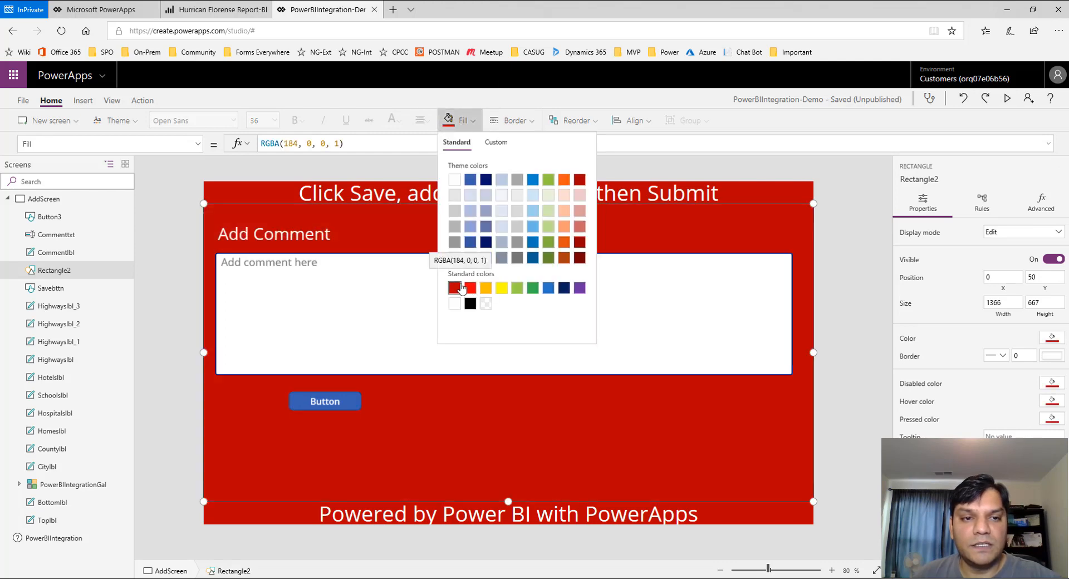
Rename the button below the comment box to Submitbtn
left_click(355, 400)
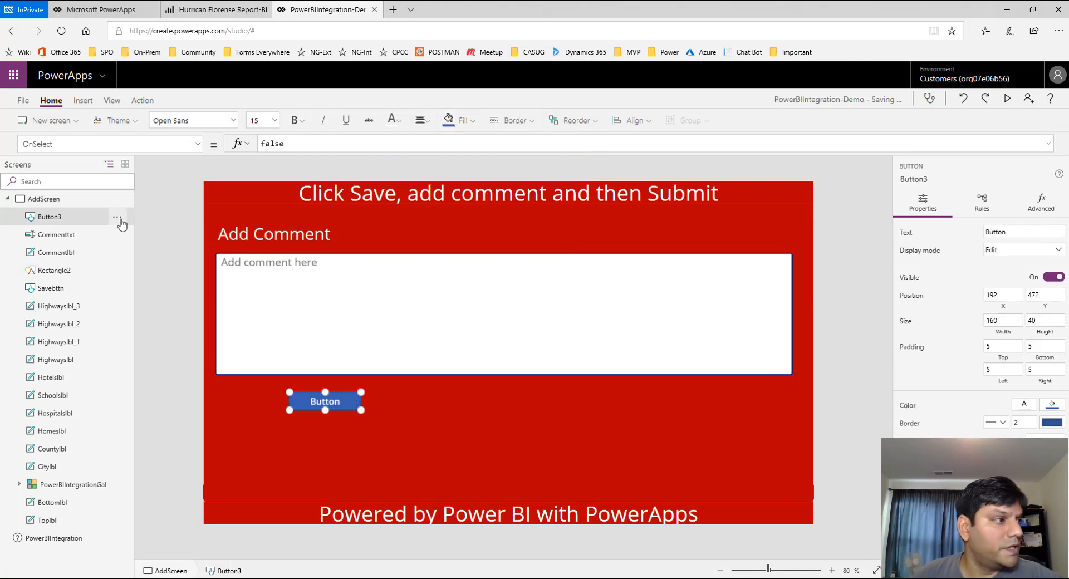
left_click(119, 219)
left_click(126, 292)
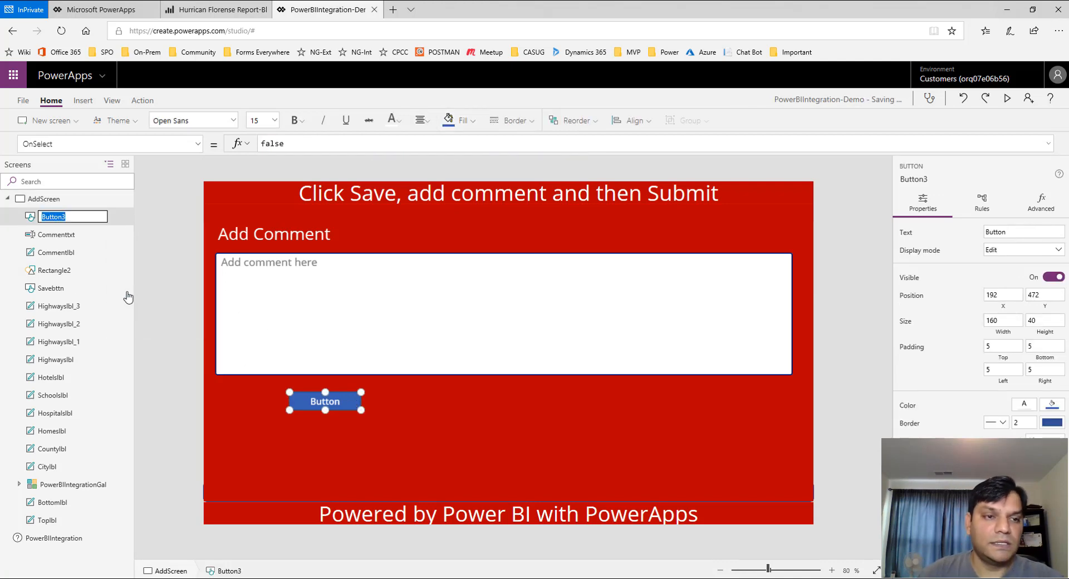
type("Submitb")
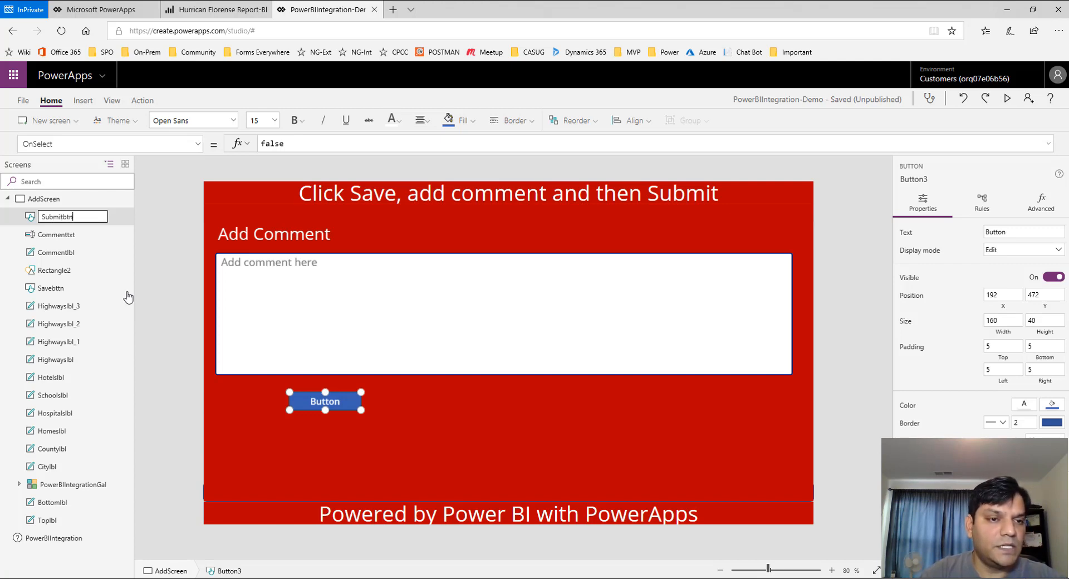
key("Return")
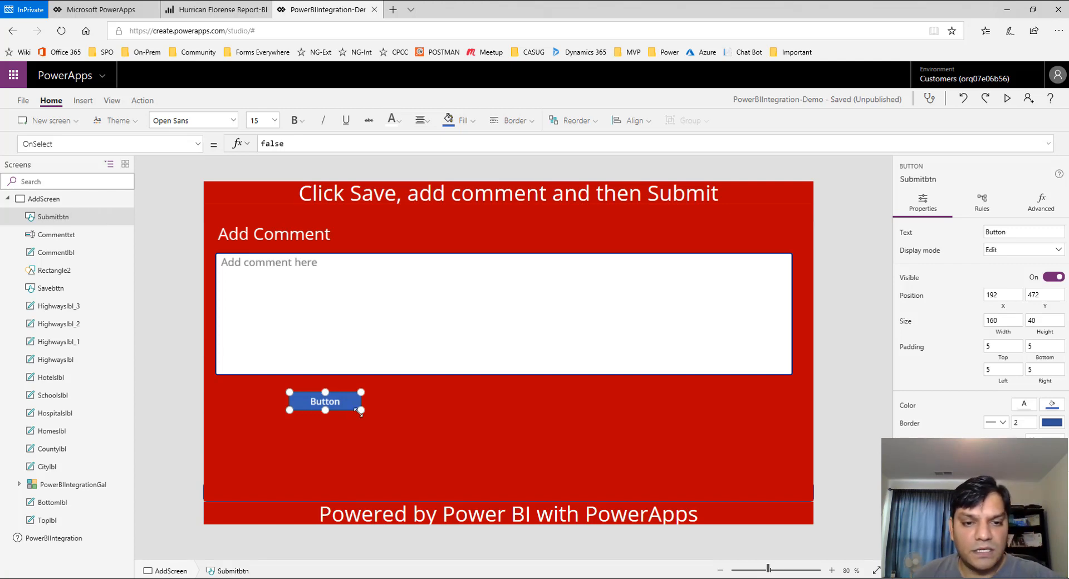
Turn Submitbtn into a 202 by 202 circle with rounded corners and place it below the comment box at about X 363, Y 462
left_click_drag(379, 443, 382, 442)
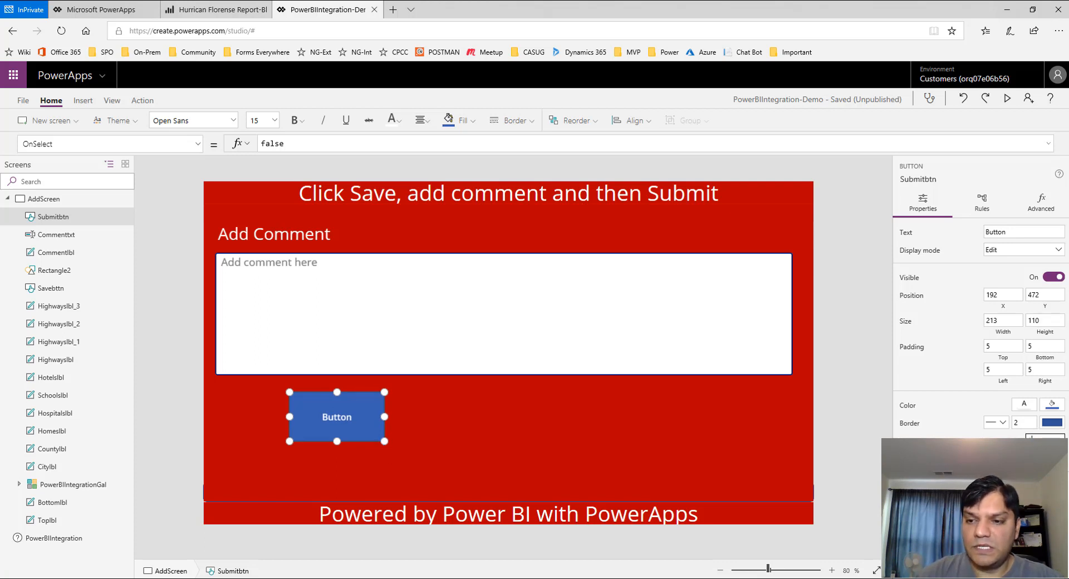
key("Return")
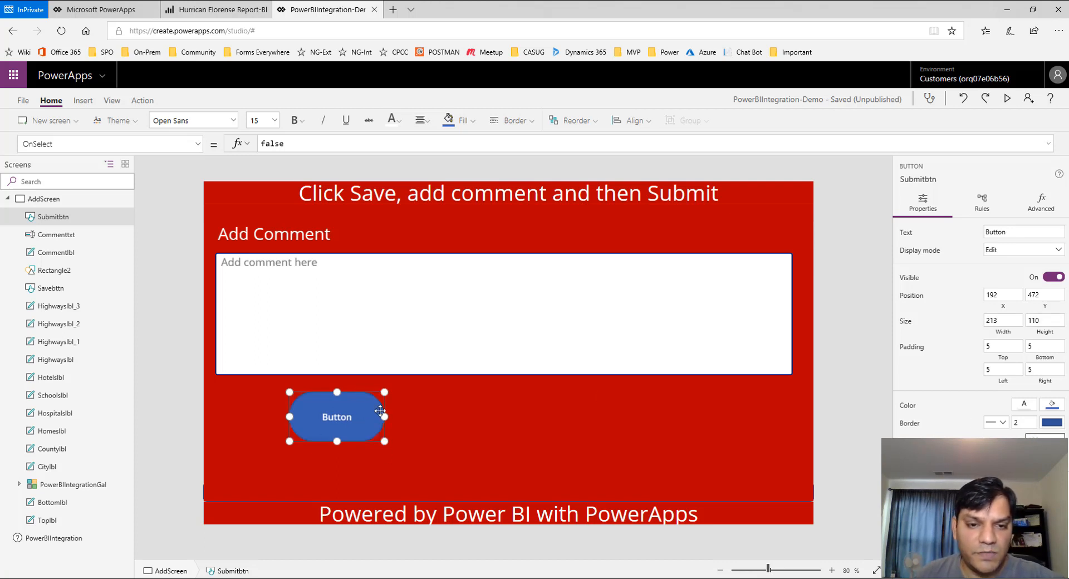
left_click_drag(385, 417, 405, 484)
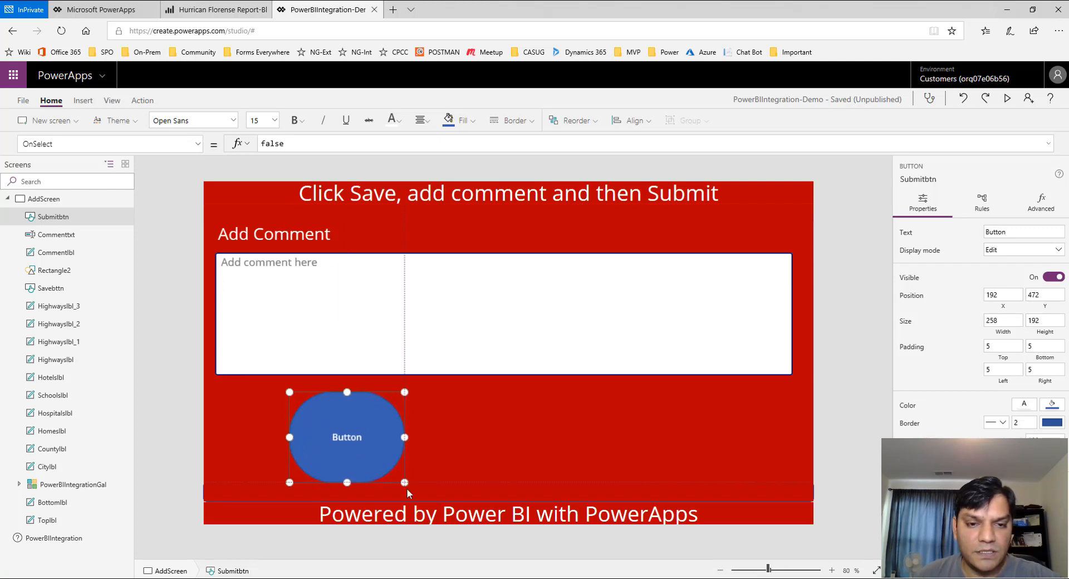
left_click_drag(394, 437, 381, 440)
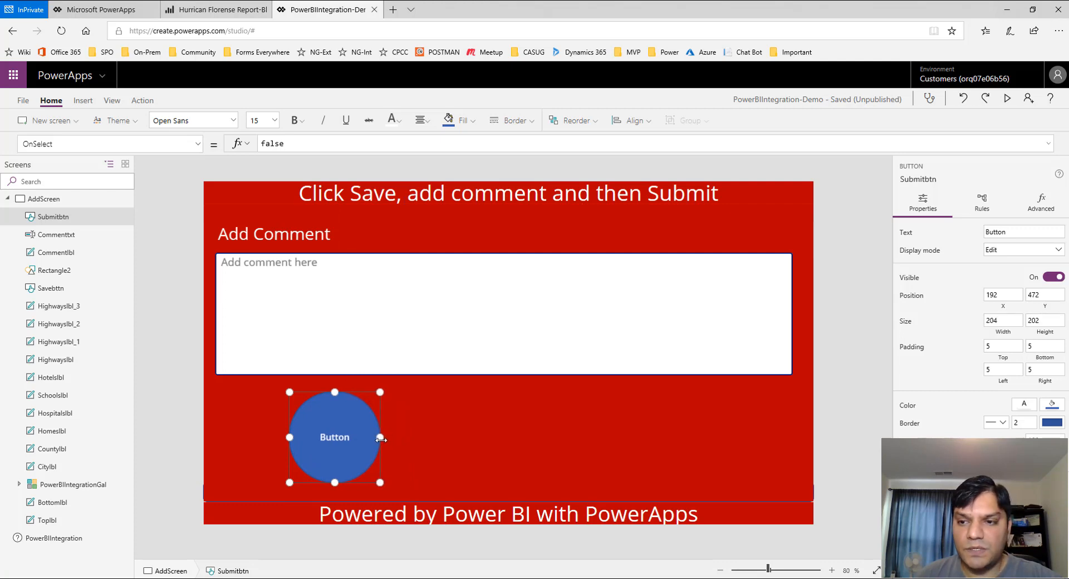
left_click(1001, 320)
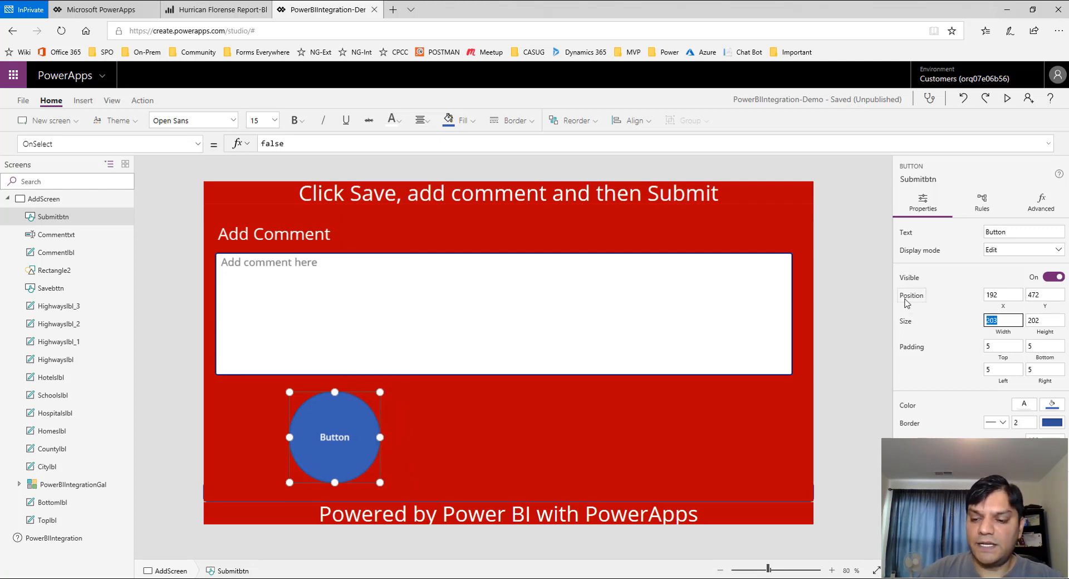
key("Tab")
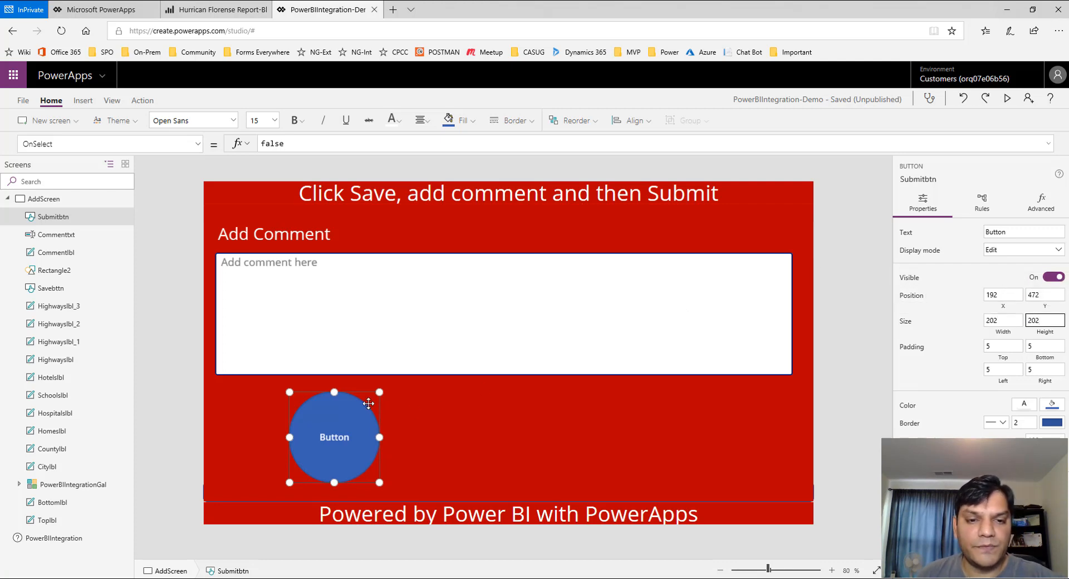
left_click_drag(369, 409, 446, 401)
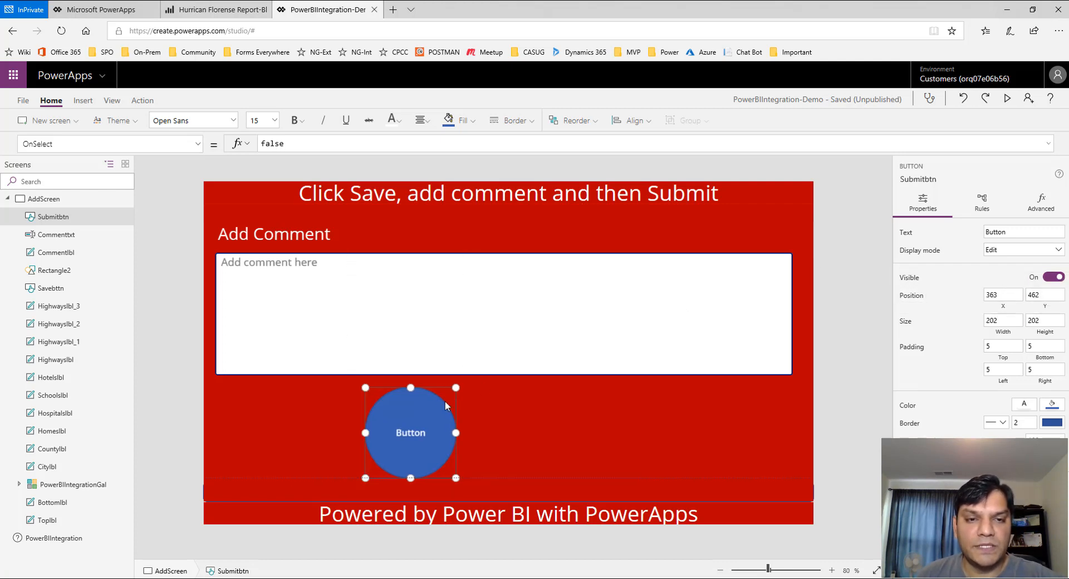
Set the round button's text to Submit and its font size to 28
left_click(1030, 231)
type("Submit")
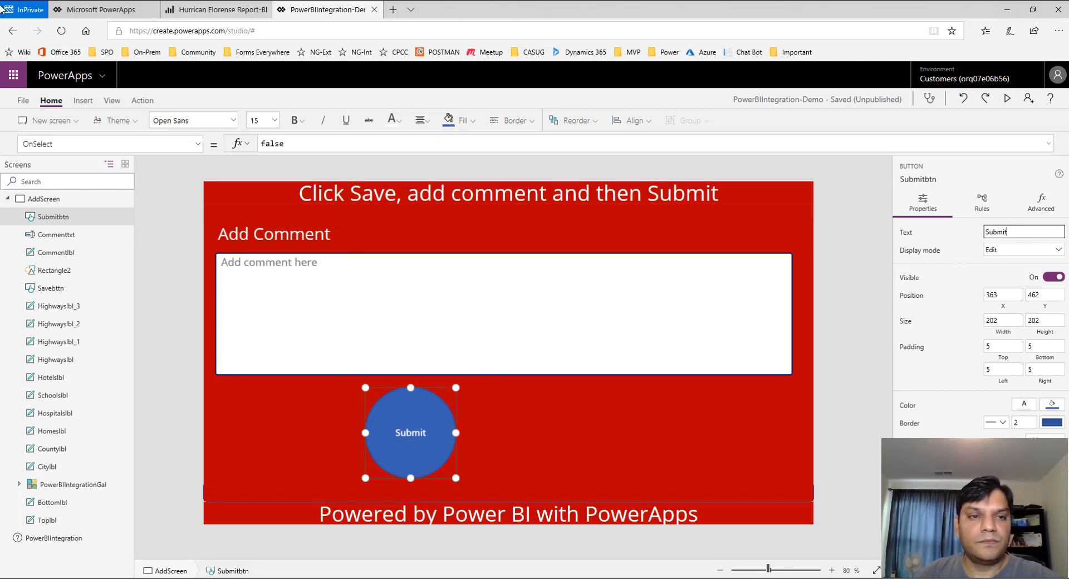
left_click(275, 121)
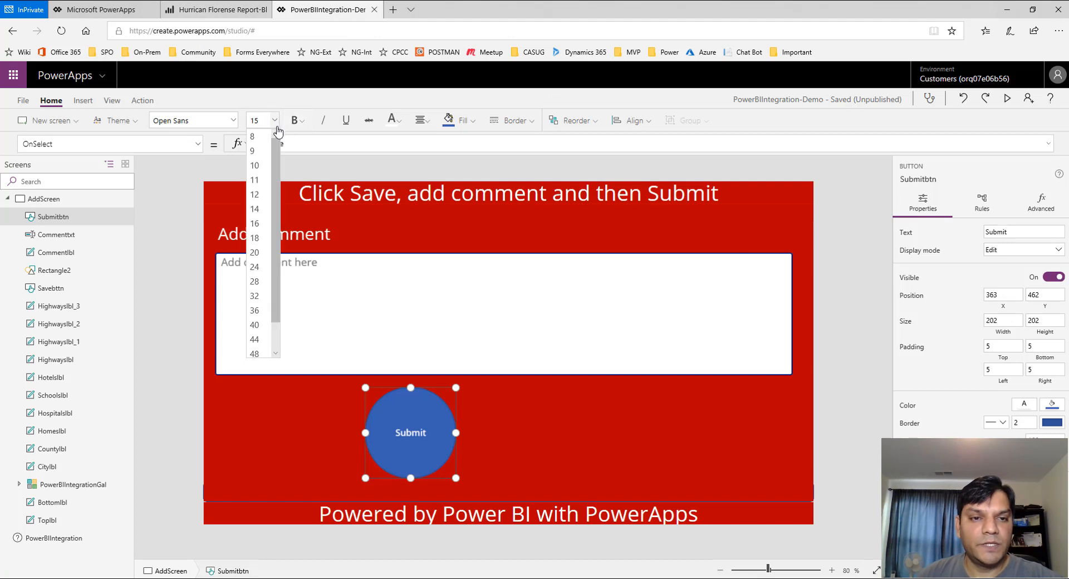
left_click(255, 281)
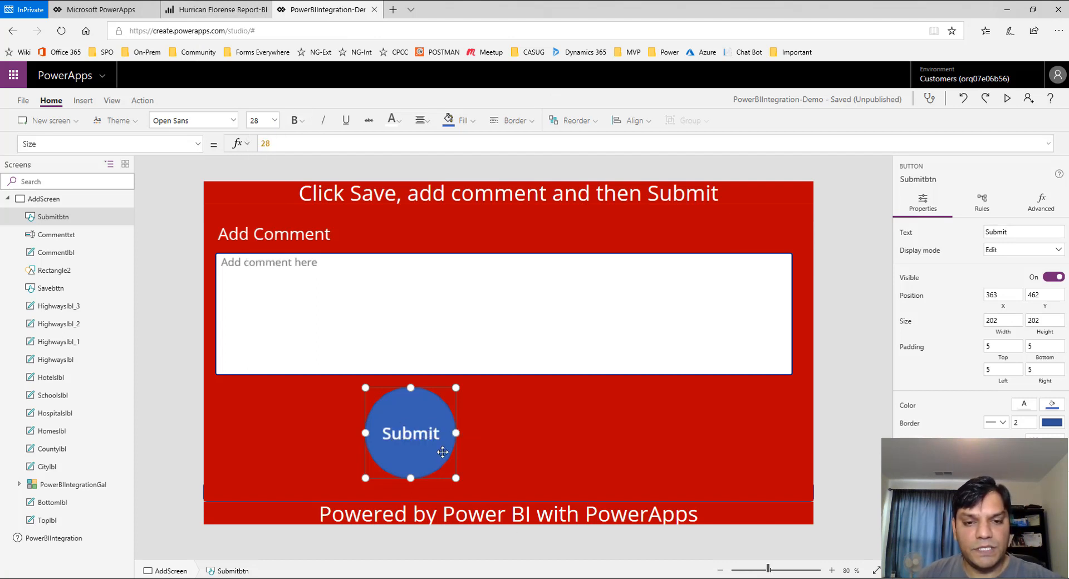
Duplicate the Submit button and place the copy beside the original at about X 716, Y 452
key("ctrl+c")
key("ctrl+v")
left_click_drag(304, 279, 606, 464)
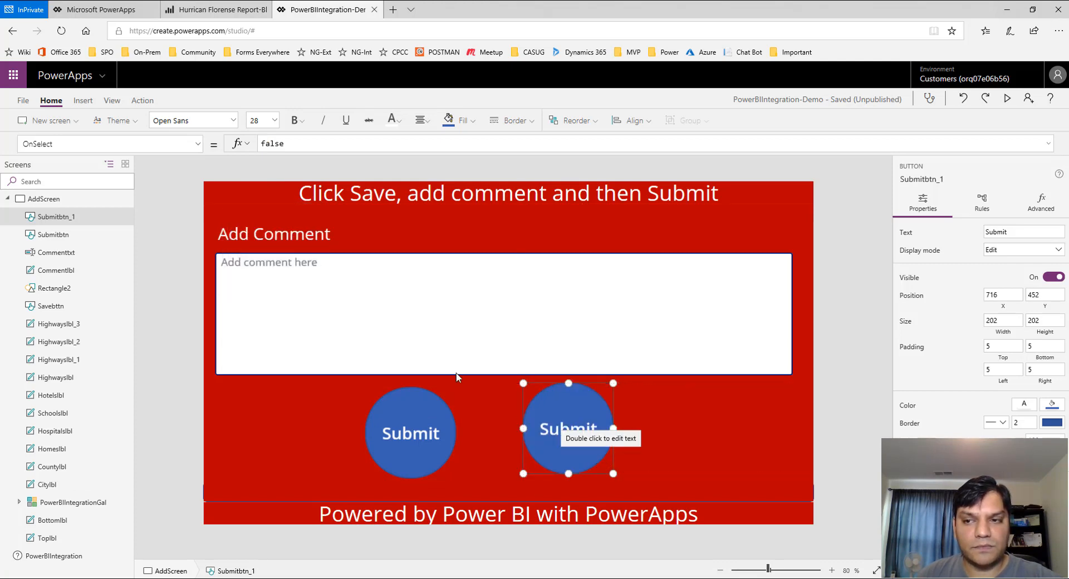
Set the copied button's text to Cancel and rename the control to Cancelbtn
left_click_drag(1007, 235, 904, 240)
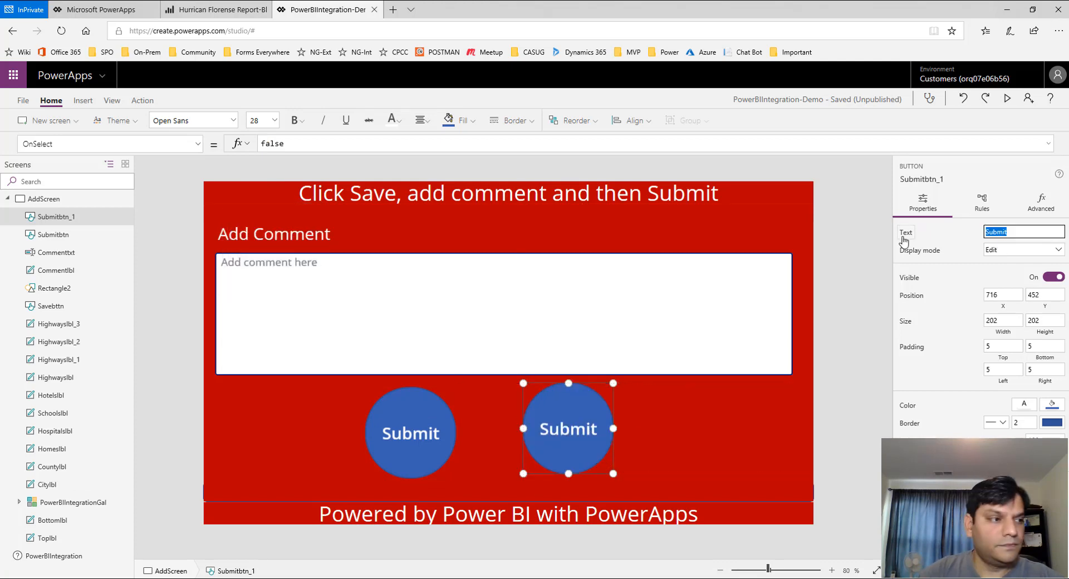
type("Cancel")
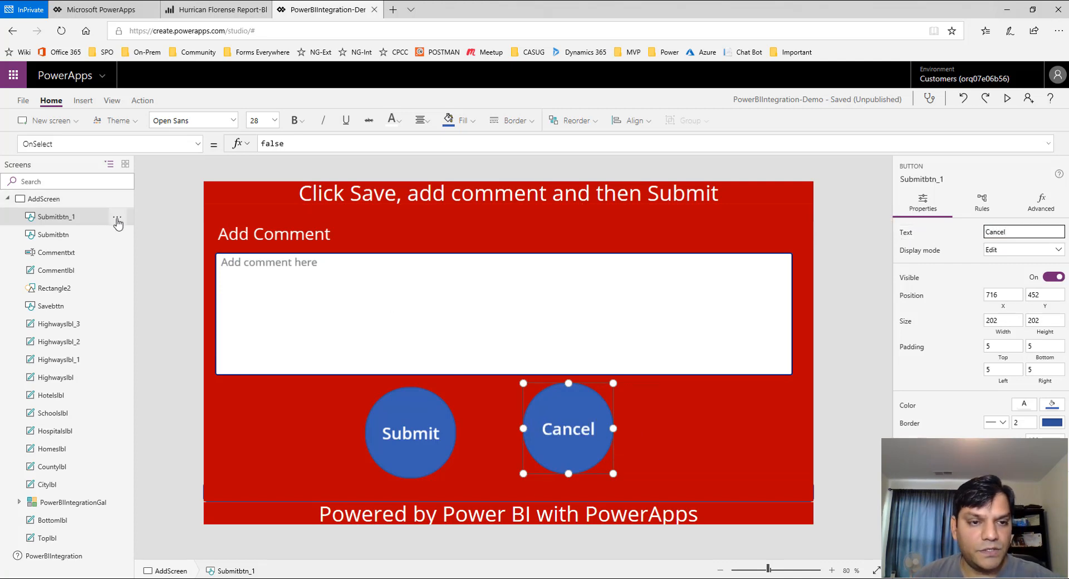
left_click(115, 219)
left_click(126, 305)
type("Ca")
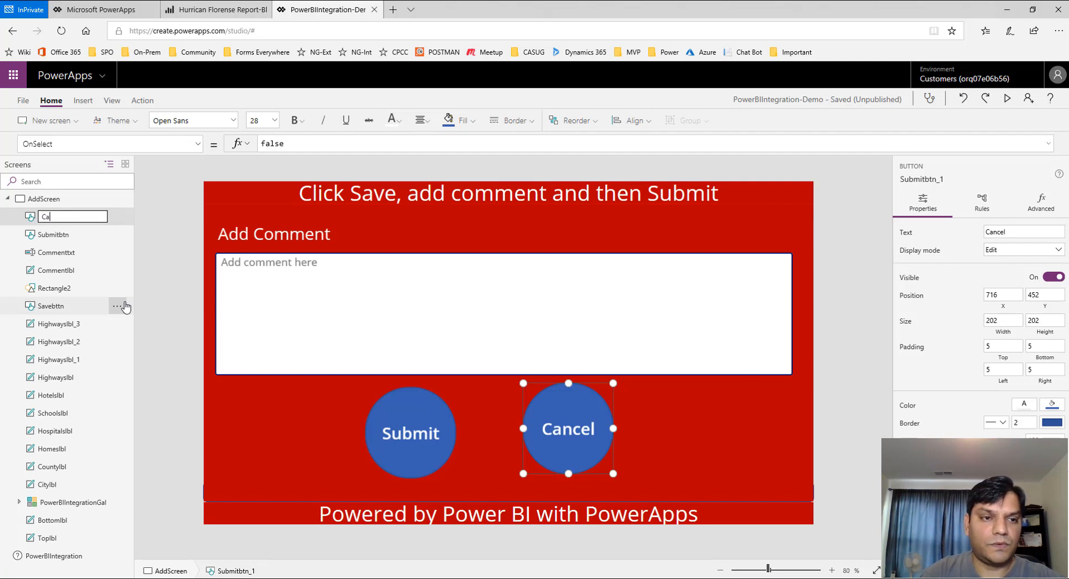
type("ncelbtn")
key("Return")
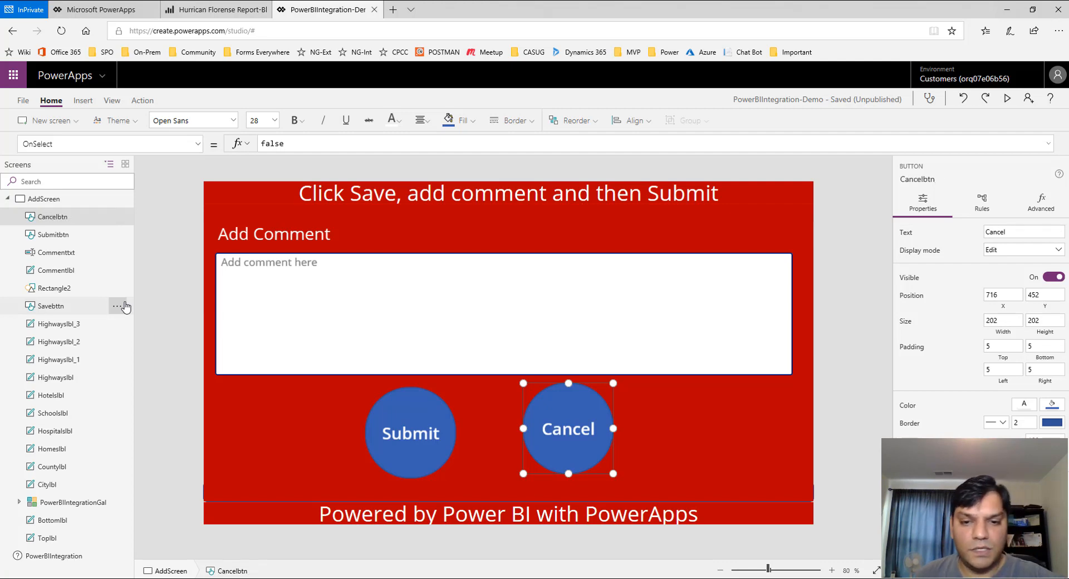
Move the Cancel button level with the Submit button at Y 462
left_click_drag(541, 409, 542, 413)
left_click(700, 446)
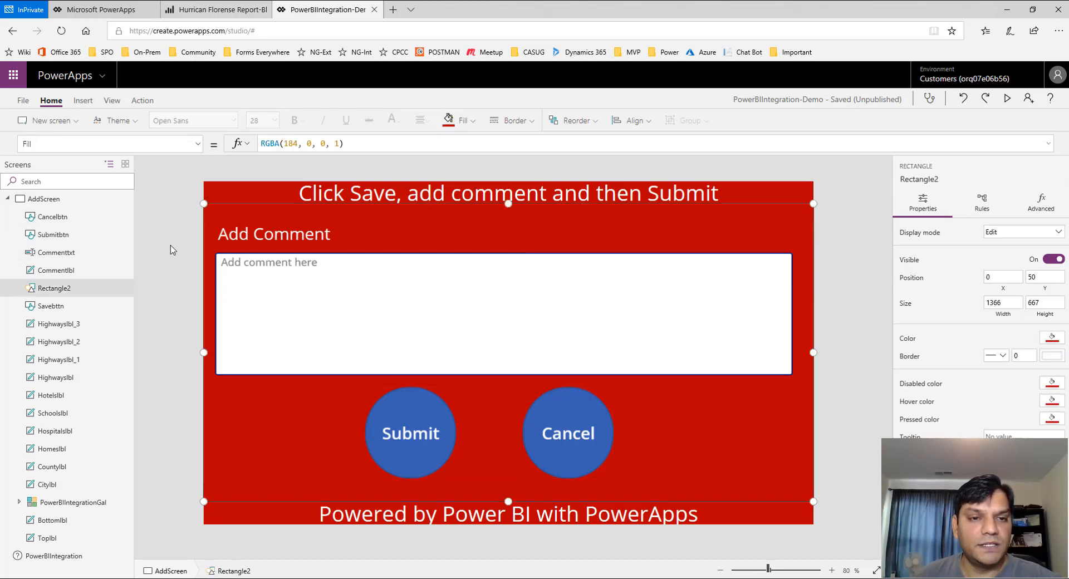
left_click(78, 223)
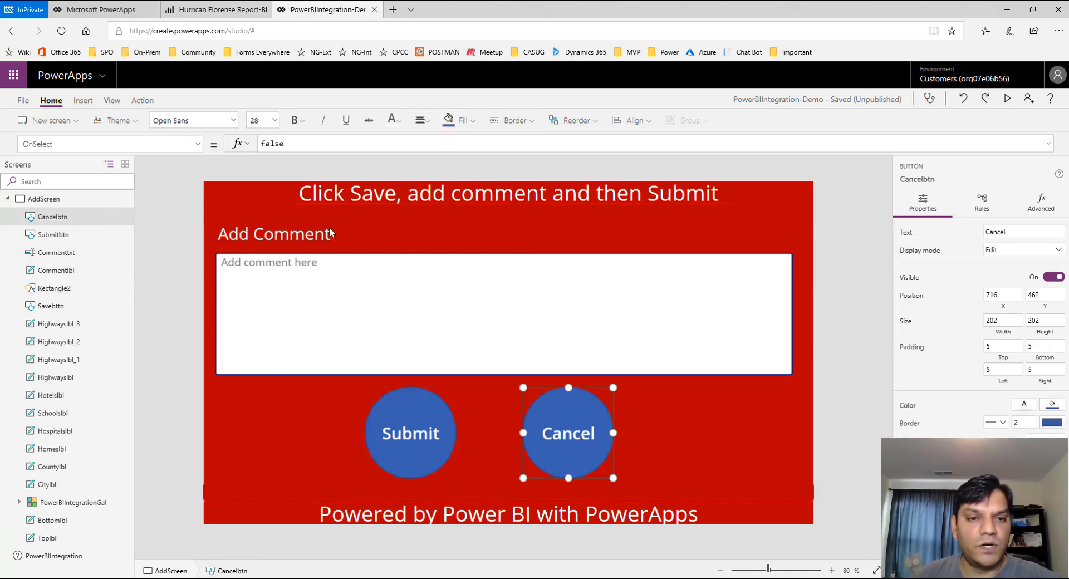
Group the Add Comment label, comment text box, Submit and Cancel buttons, and background rectangle together
left_click(315, 236)
left_click(300, 281, "shift")
left_click(400, 396, "shift")
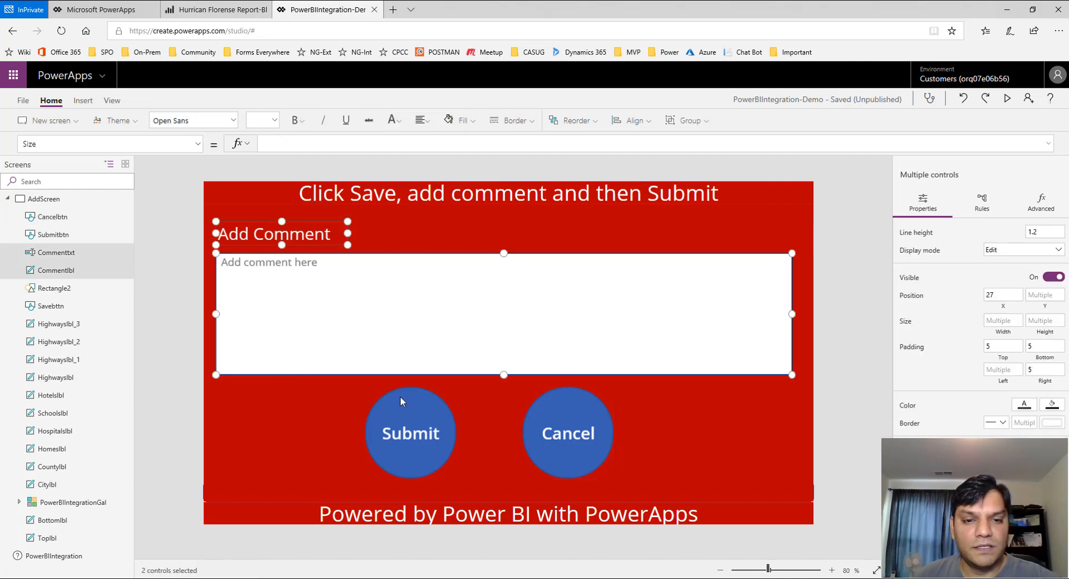
left_click(543, 440, "shift")
left_click(729, 471, "shift")
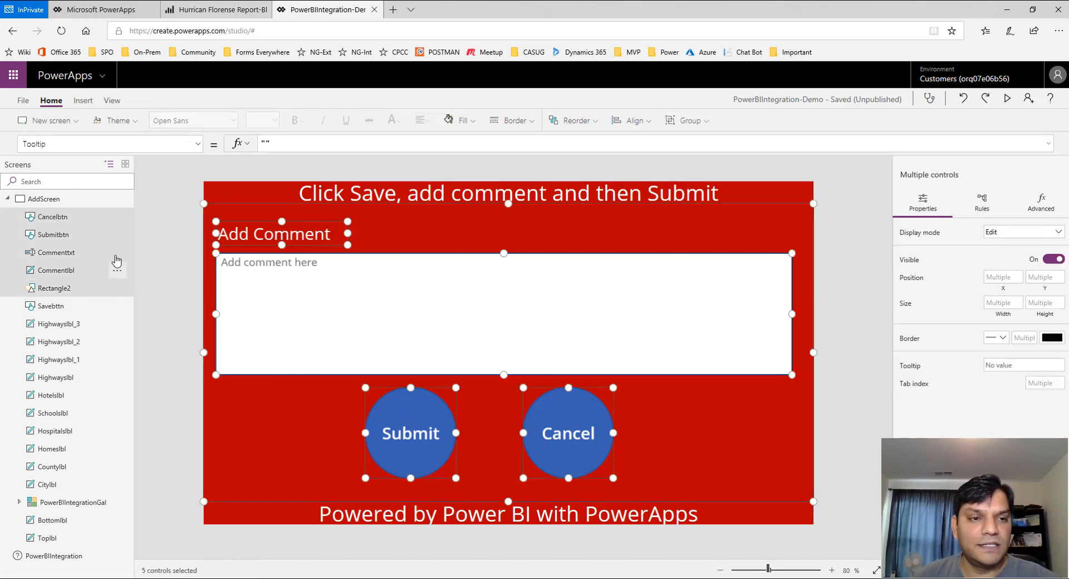
left_click(118, 218)
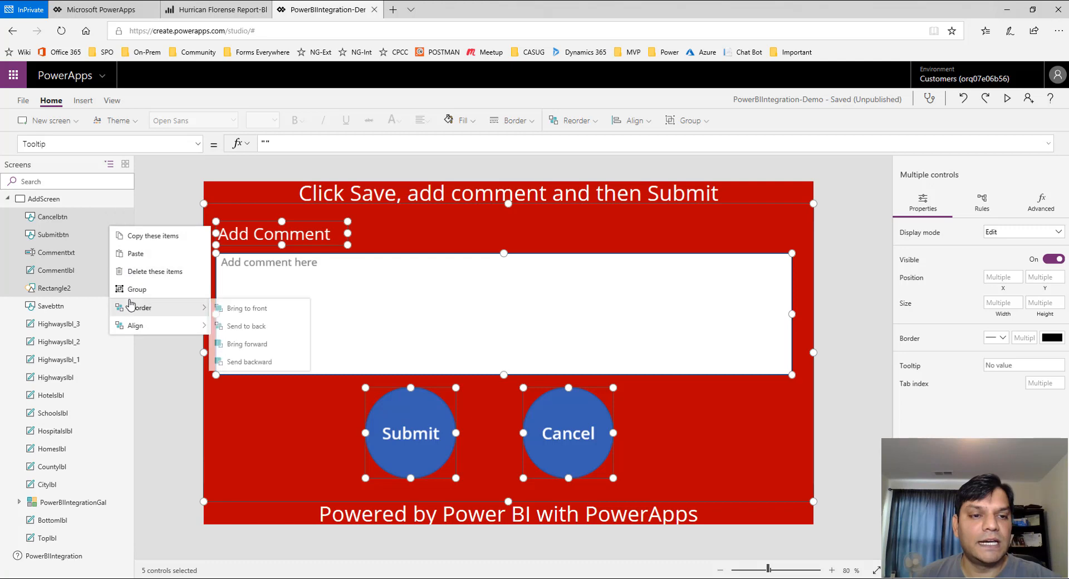
left_click(131, 291)
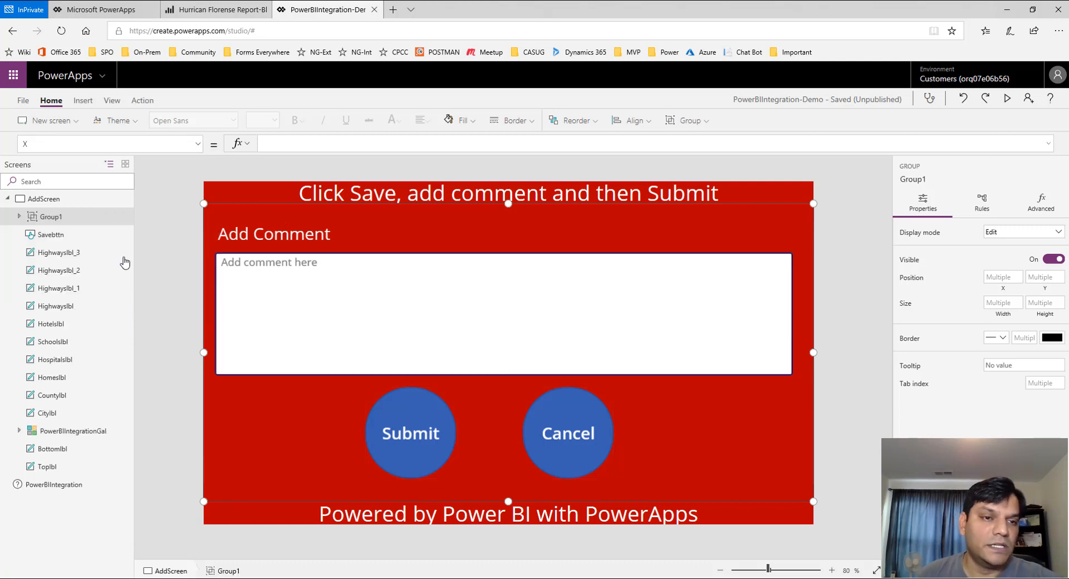
Rename the new group of comment controls to AddCommentGroup
left_click(123, 217)
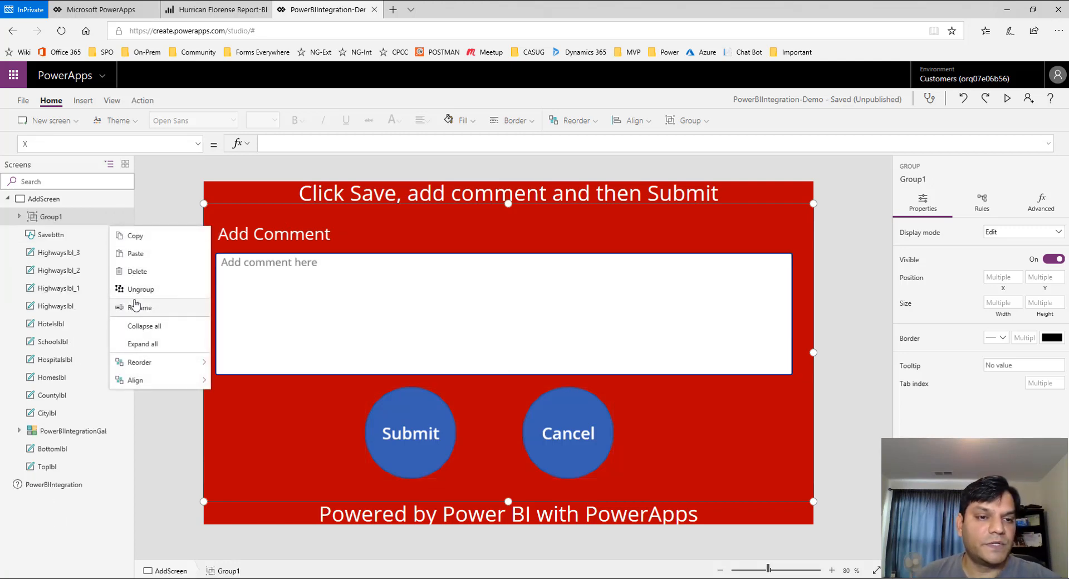
left_click(137, 291)
type("AddCommentGr")
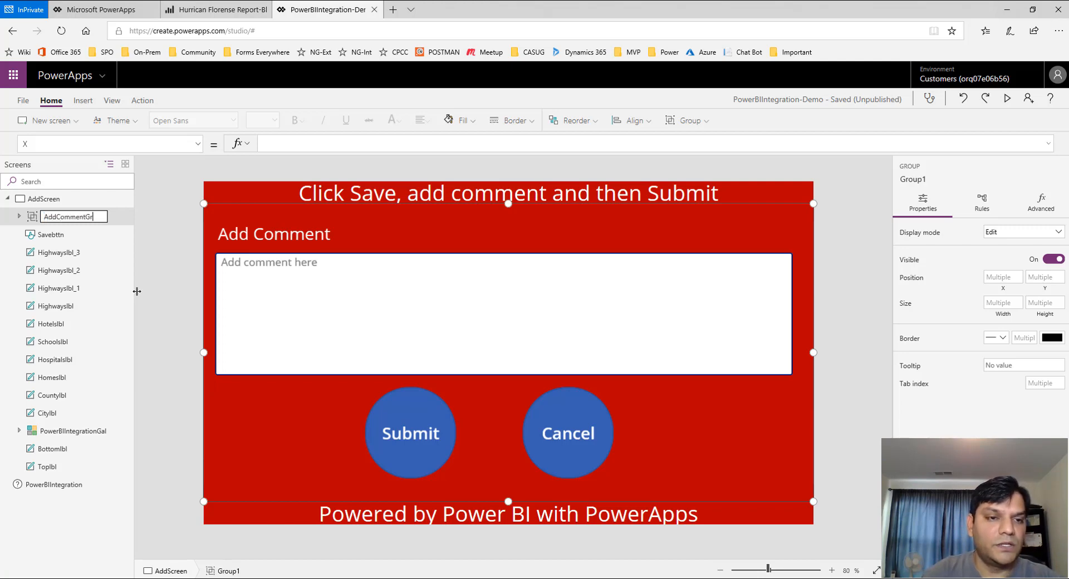
type("oup")
key("Return")
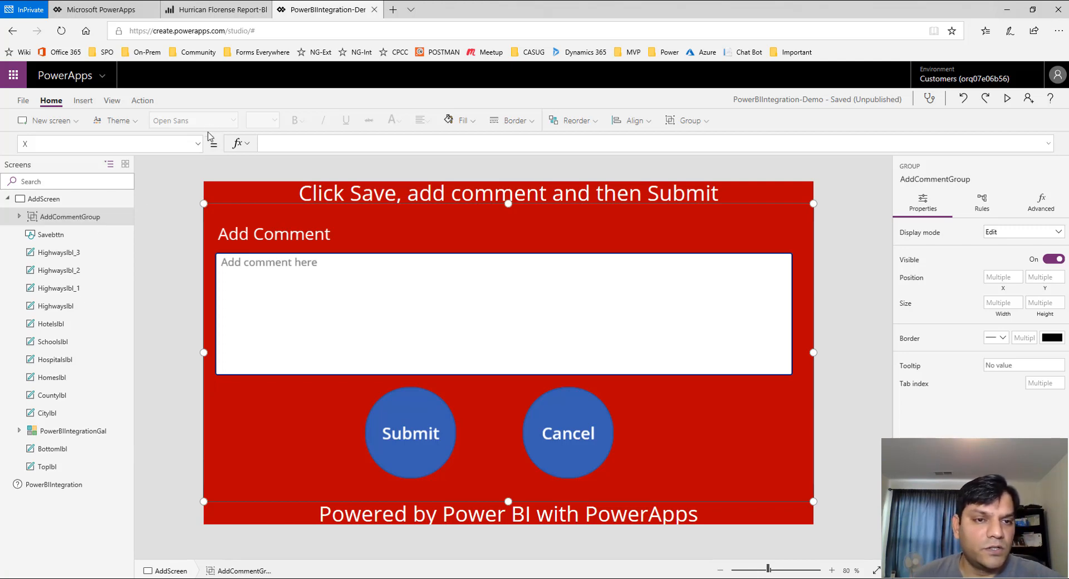
Set the Visible property of AddCommentGroup to the SubmitVar variable
left_click(199, 147)
left_click(91, 320)
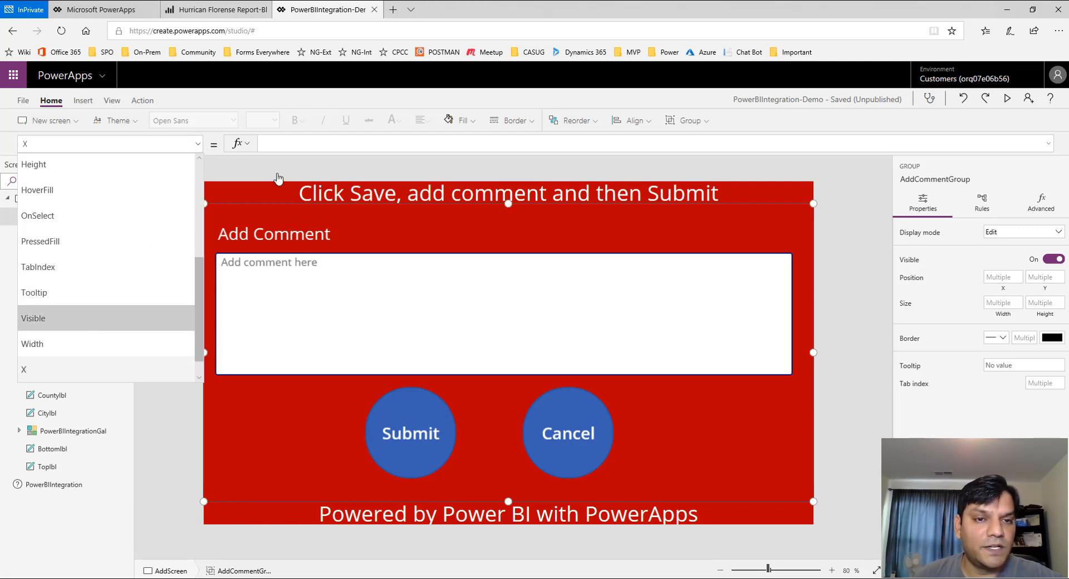
left_click(290, 145)
left_click_drag(291, 144, 241, 142)
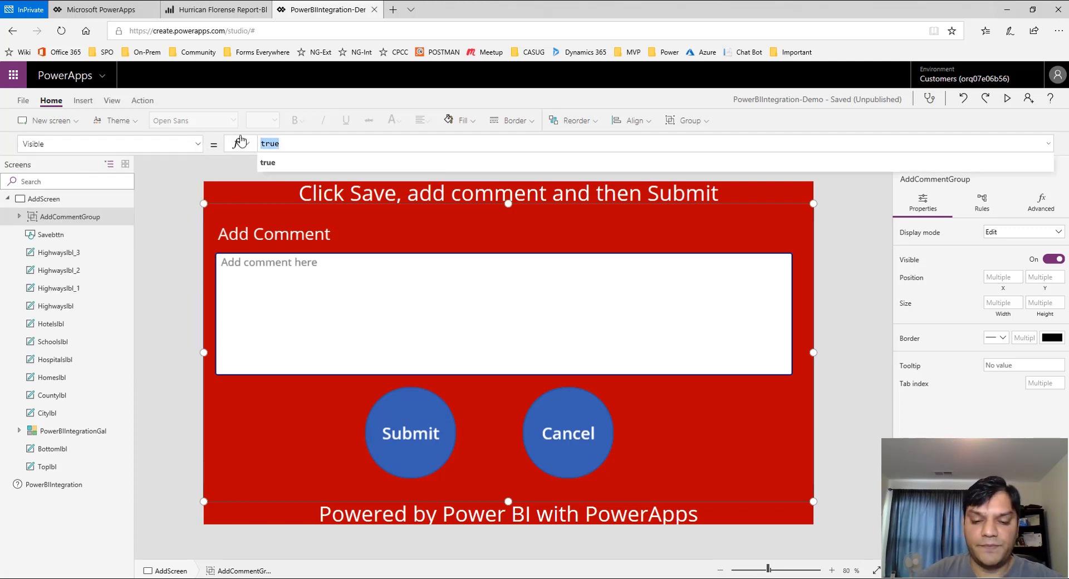
type("Sub")
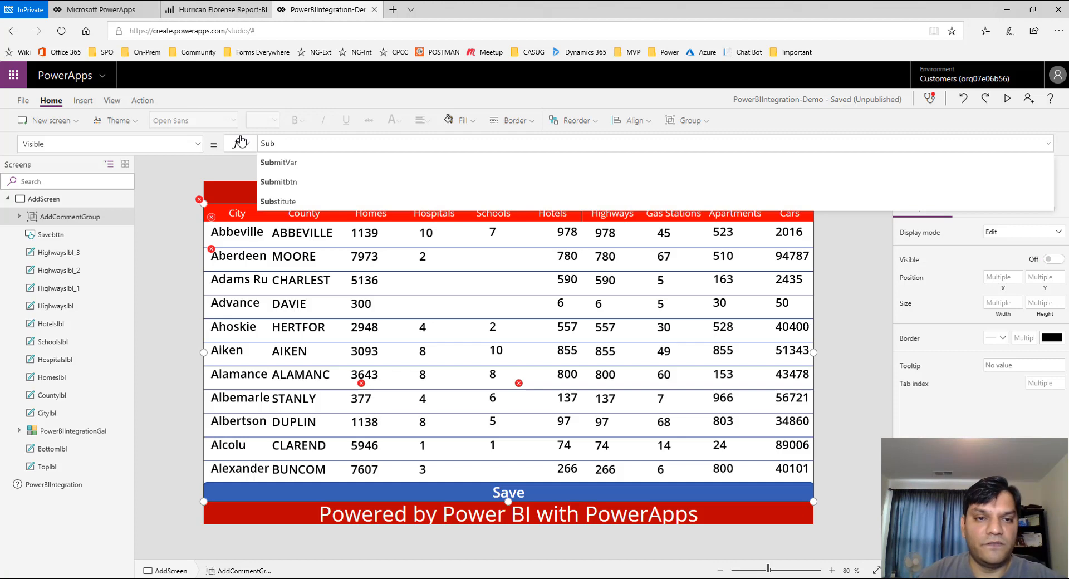
key("Tab")
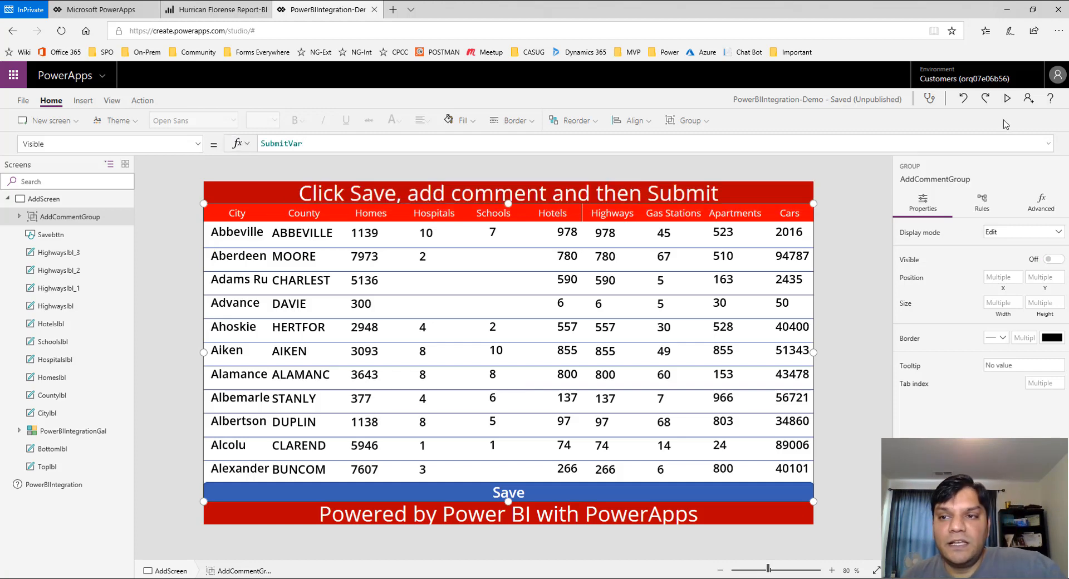
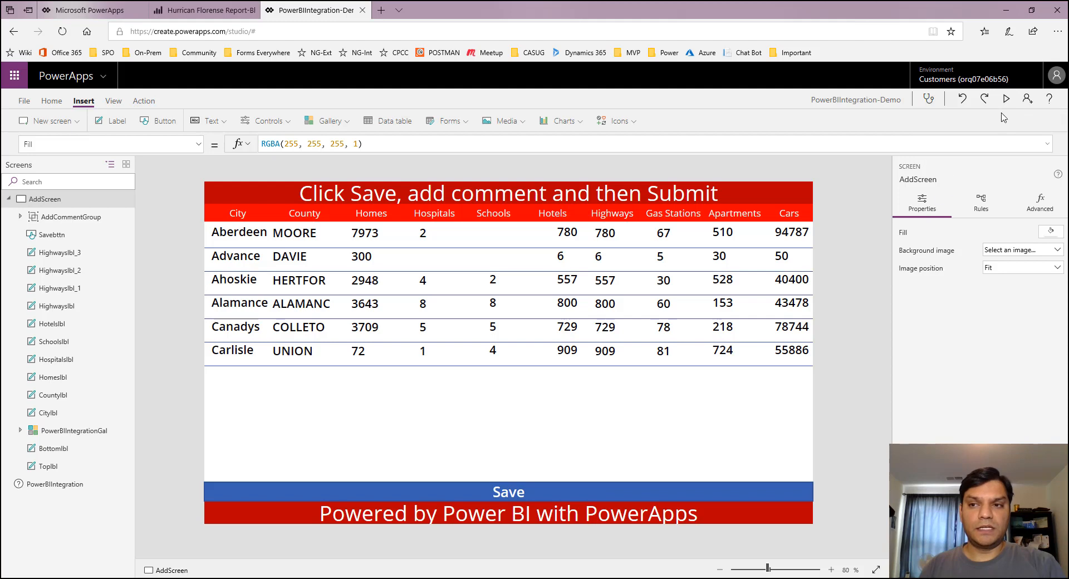
Preview the app, trigger Save to bring up the comment panel, and return to editing with the Submit button selected
left_click(1007, 99)
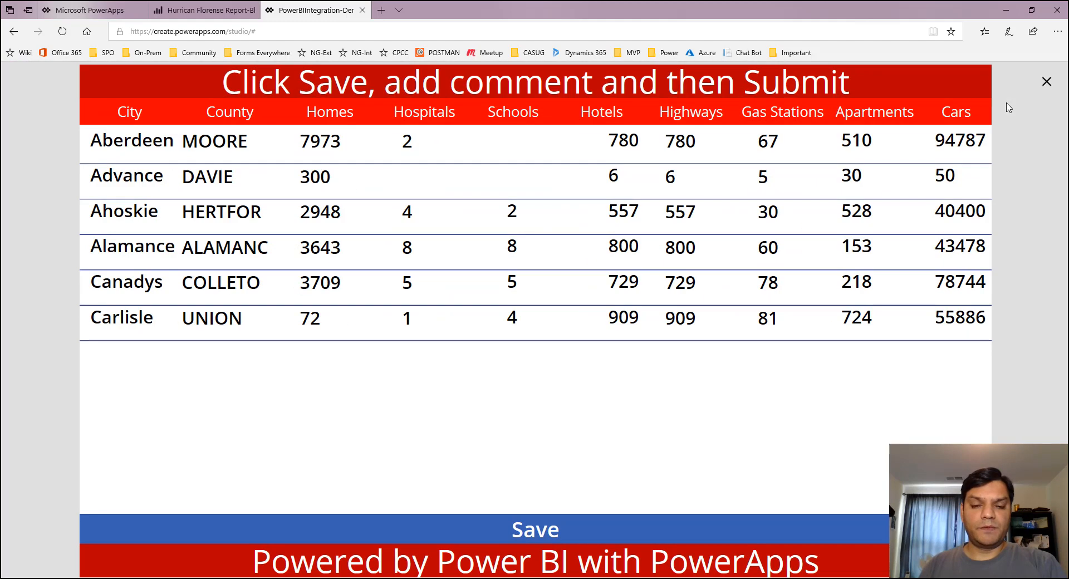
left_click(576, 531)
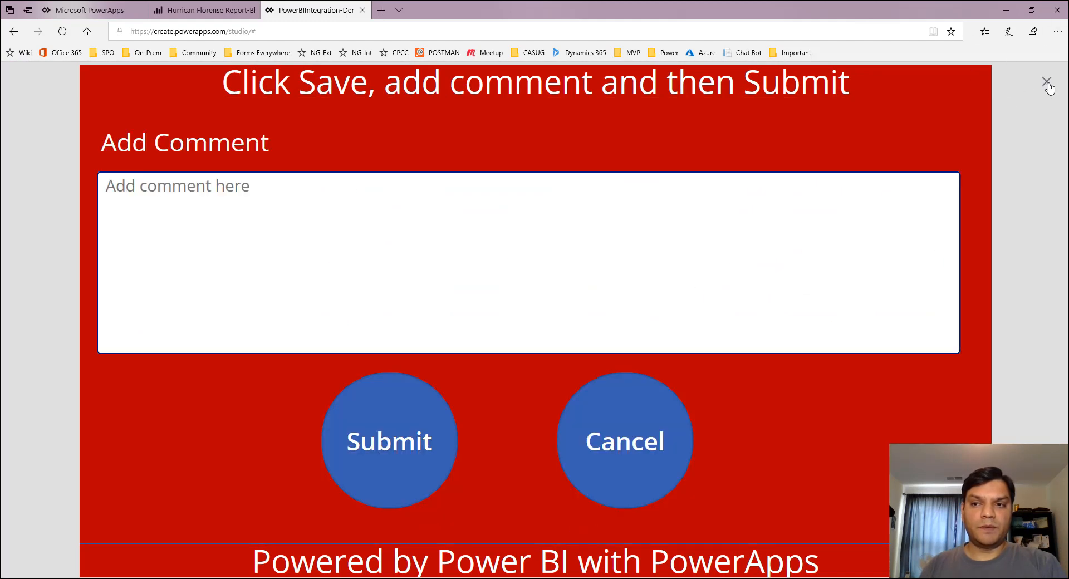
key("Escape")
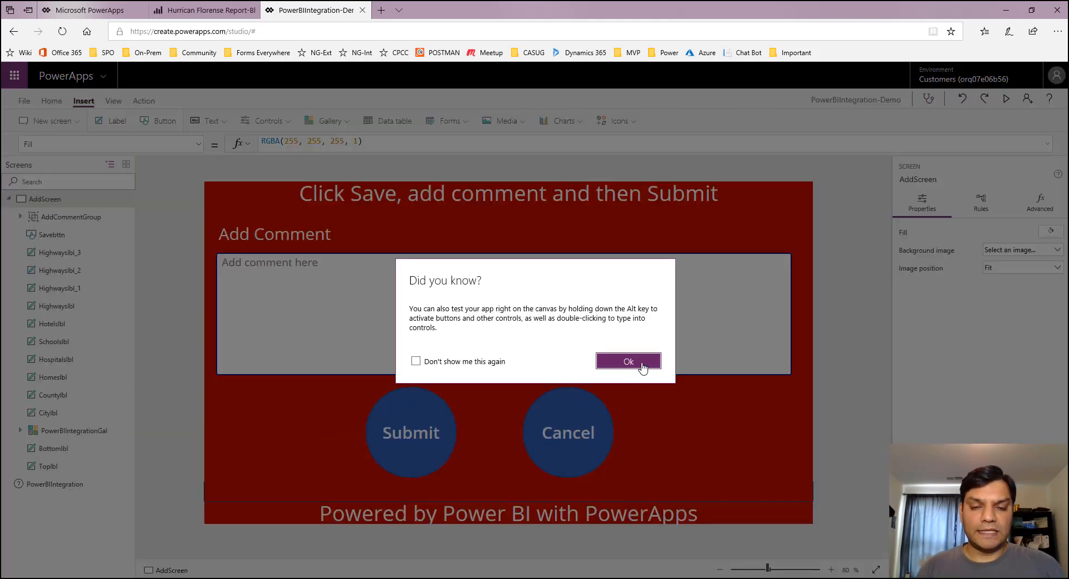
left_click(640, 365)
left_click(399, 451)
left_click(399, 451)
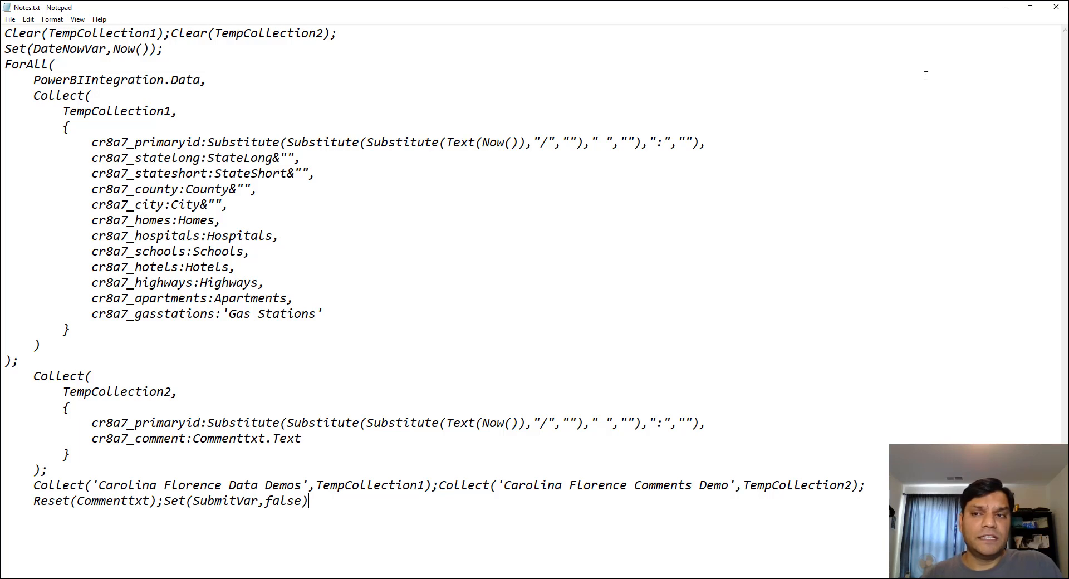
Return from Notepad to the PowerApps studio and examine the data stored in the TempCollection1 and TempCollection2 collections
left_click(1006, 7)
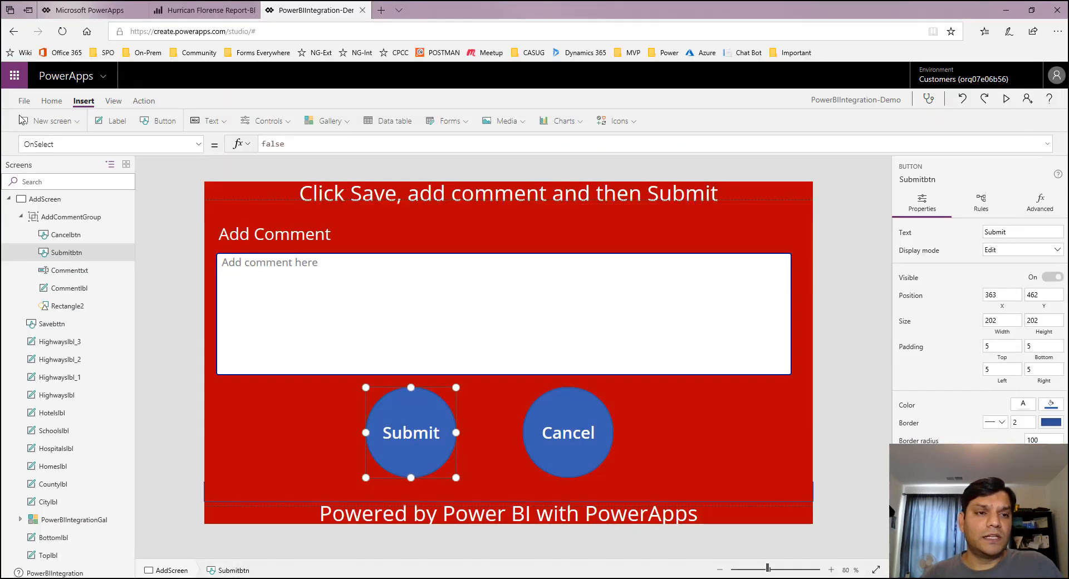
left_click(24, 101)
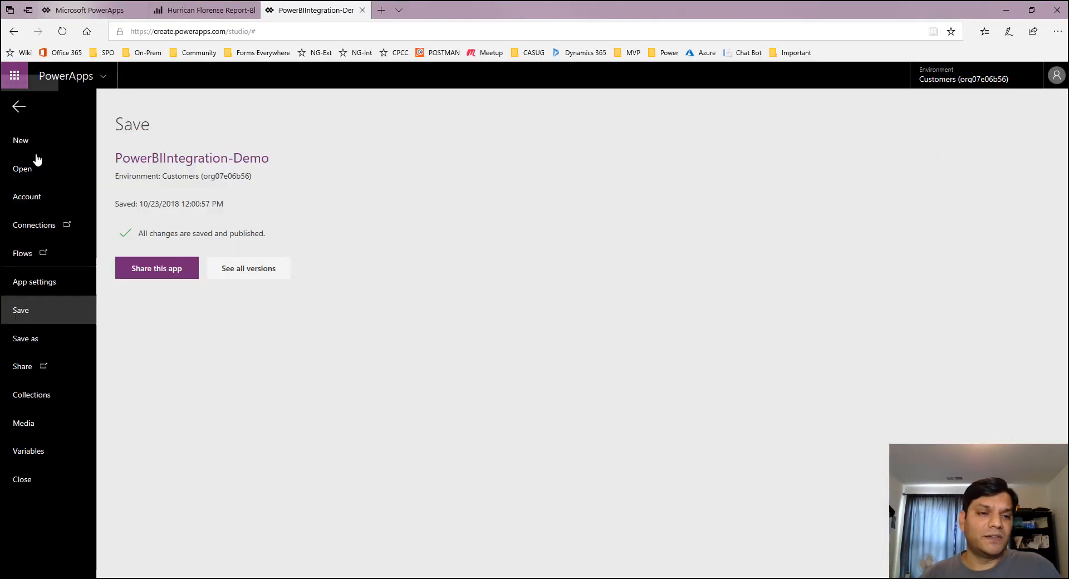
left_click(46, 395)
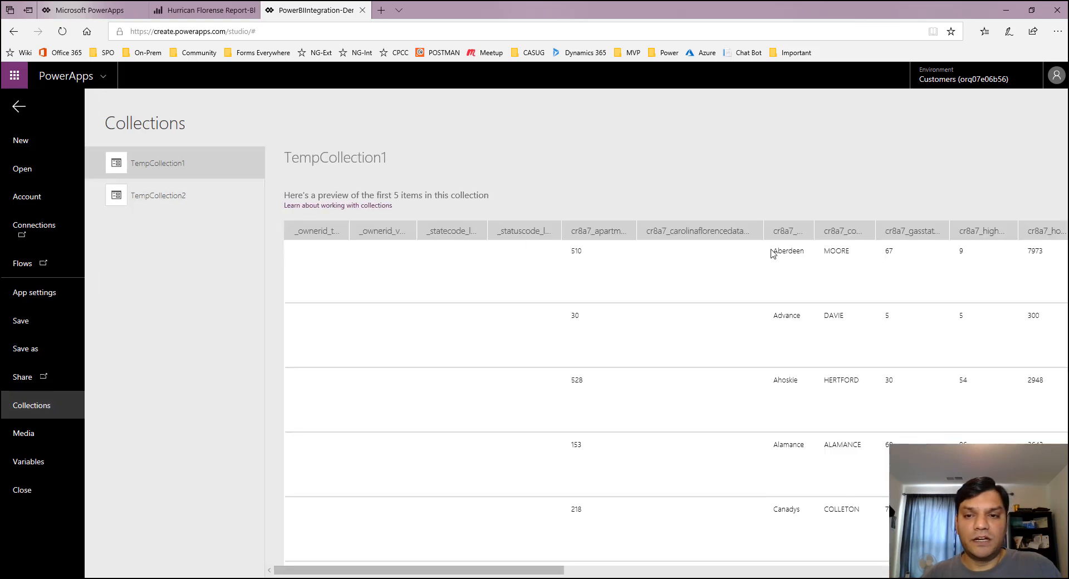
left_click(156, 201)
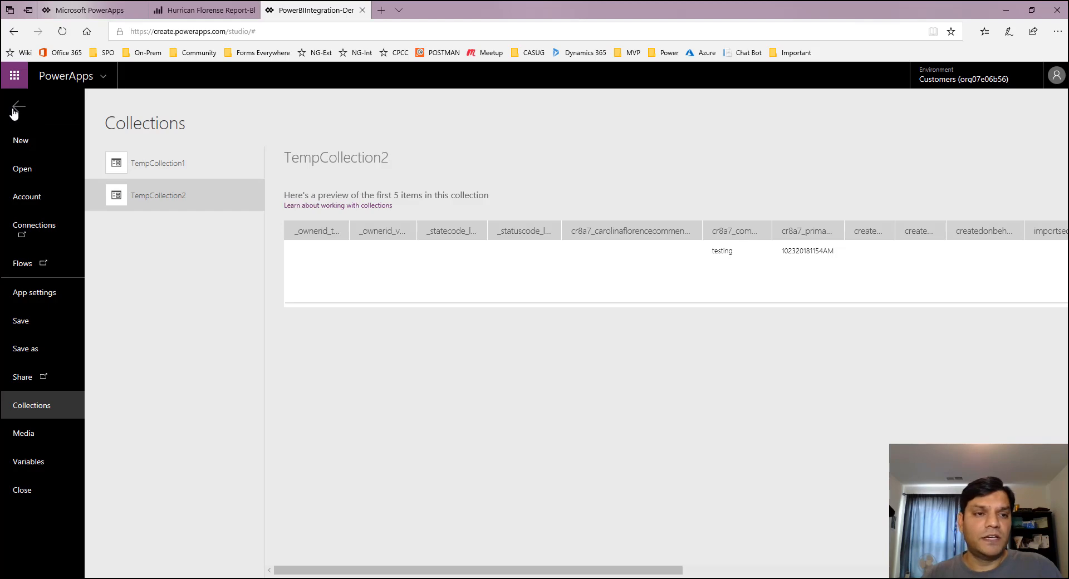
left_click(17, 108)
Add a blank screen and insert a vertical gallery on it with TempCollection1 as its data source
left_click(8, 200)
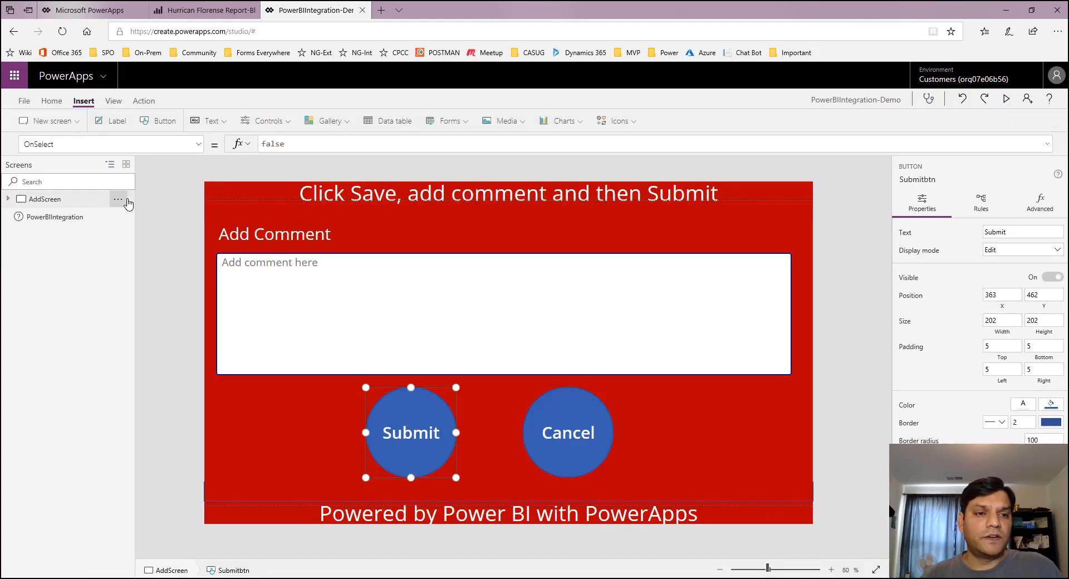
left_click(78, 126)
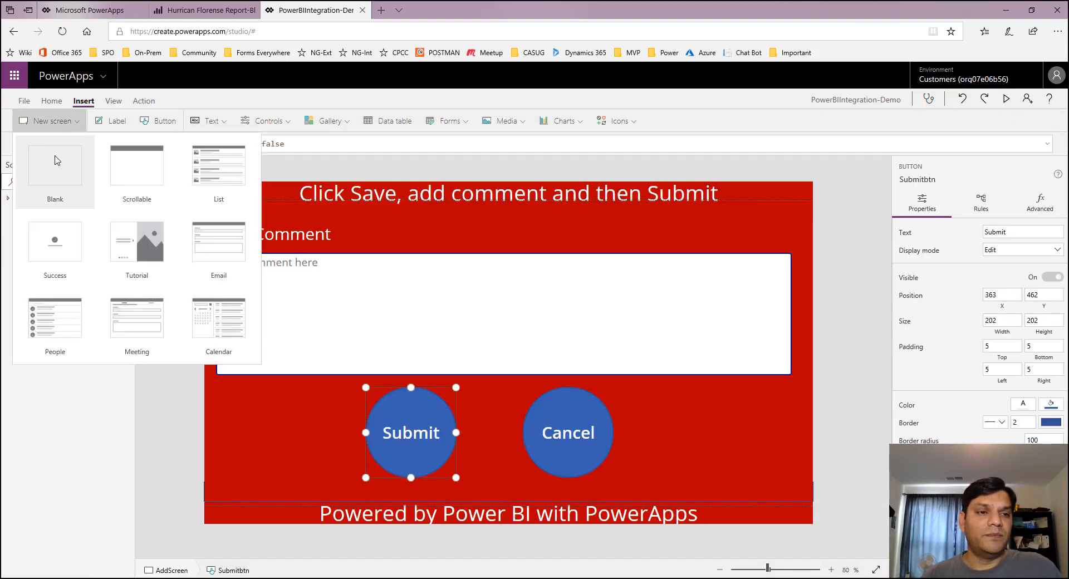
left_click(55, 170)
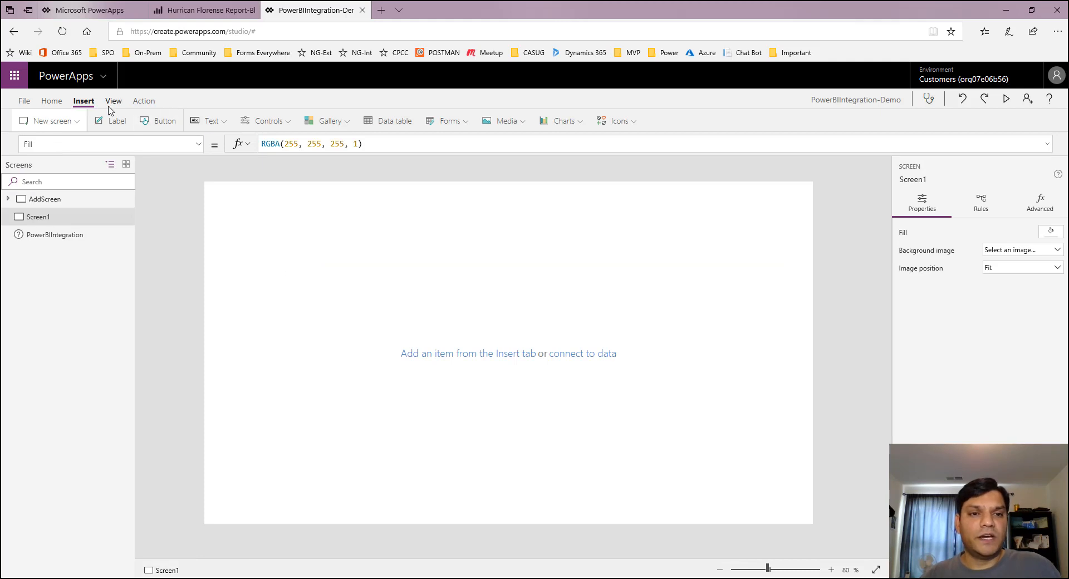
left_click(331, 123)
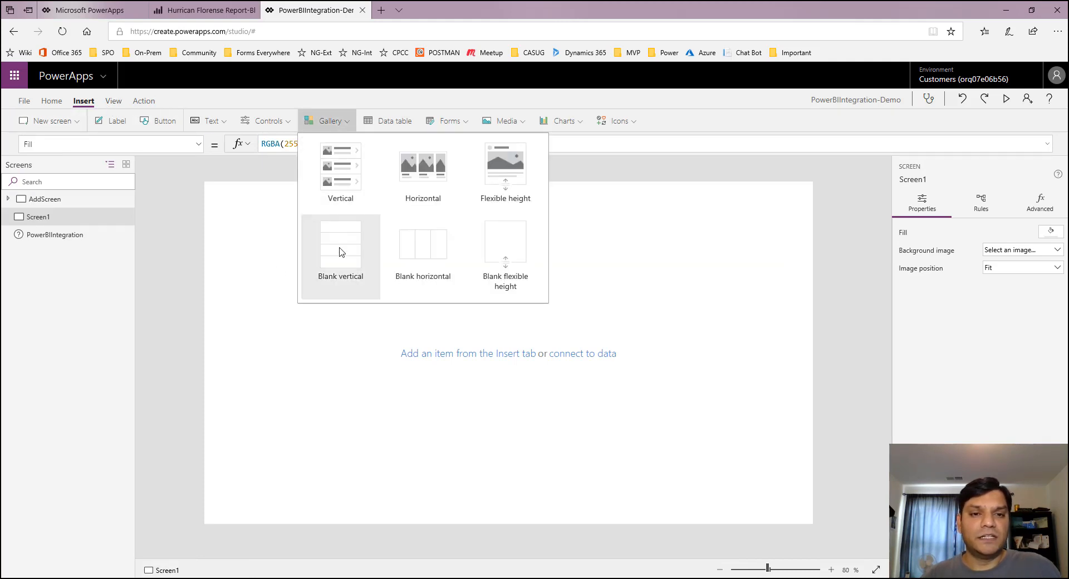
left_click(338, 192)
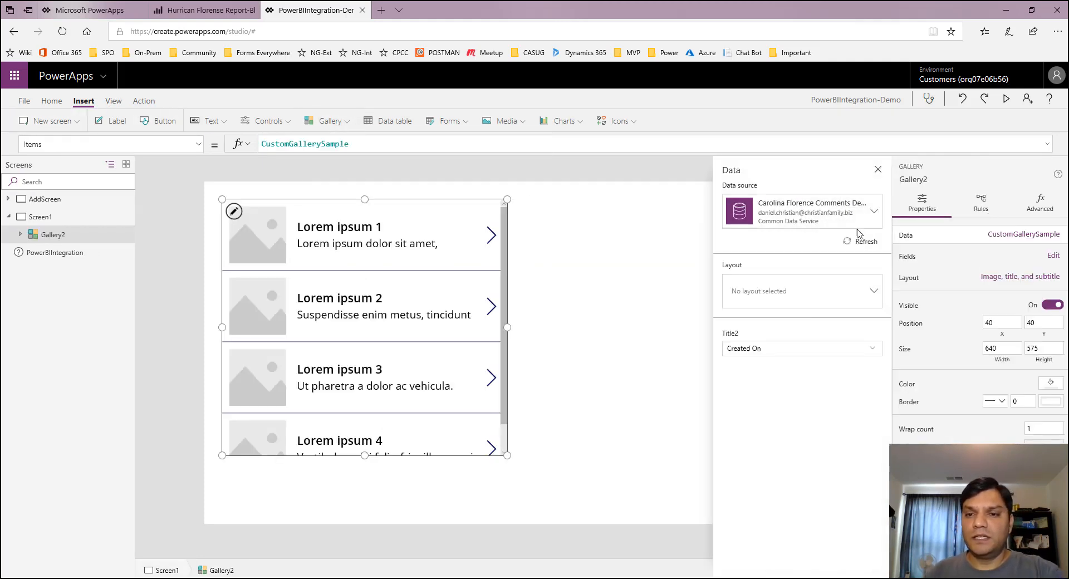
left_click(847, 212)
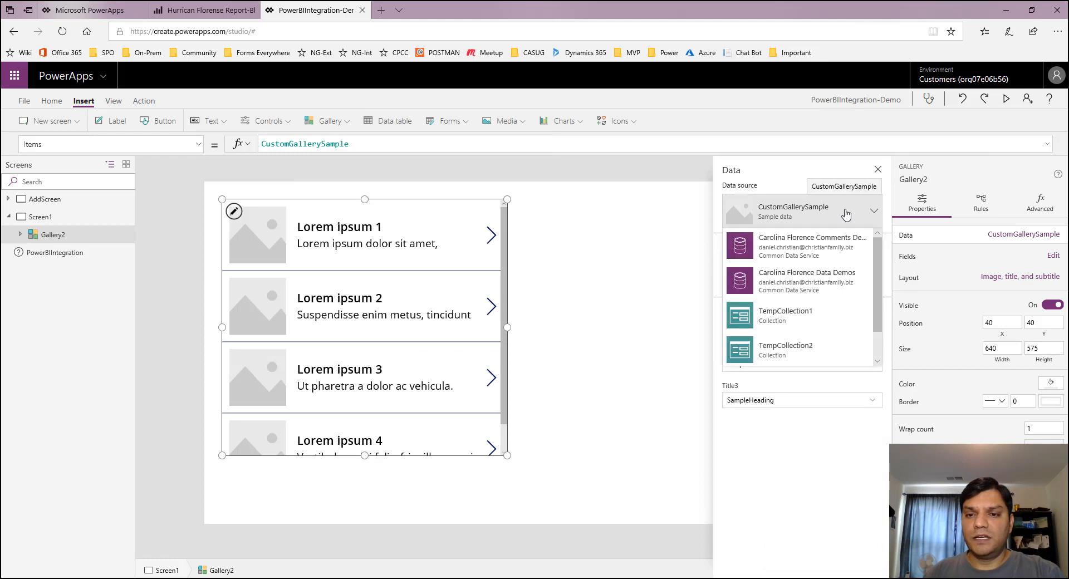
left_click(820, 315)
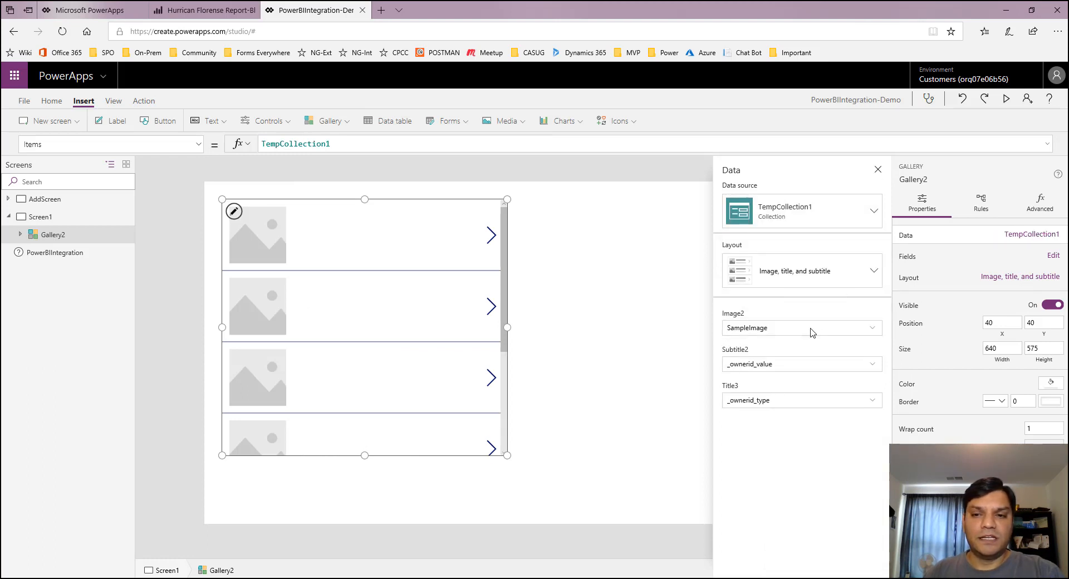
Examine which TempCollection1 fields can be assigned to the gallery's image and subtitle
left_click(812, 330)
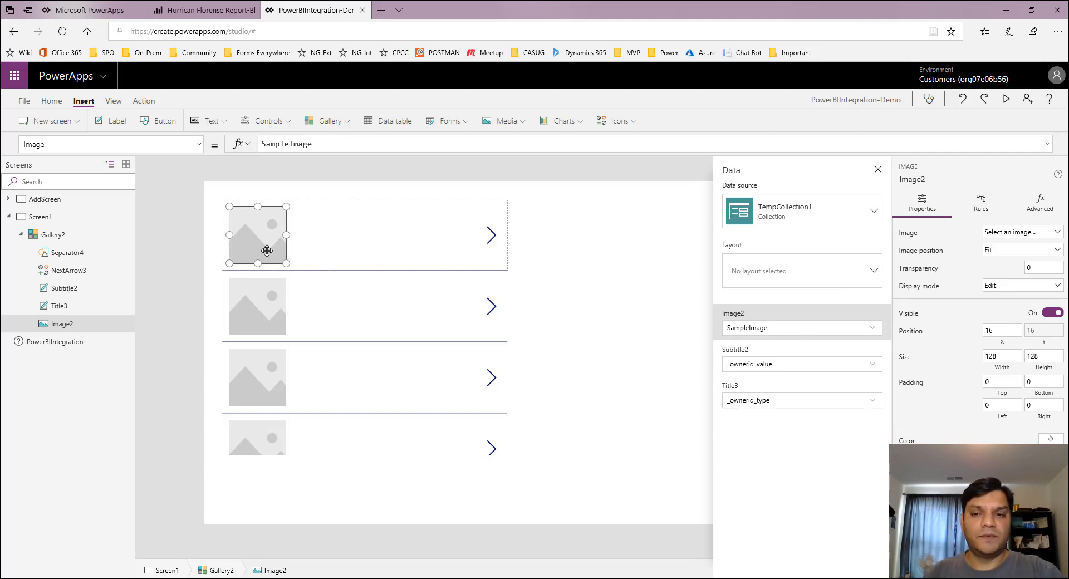
left_click(772, 363)
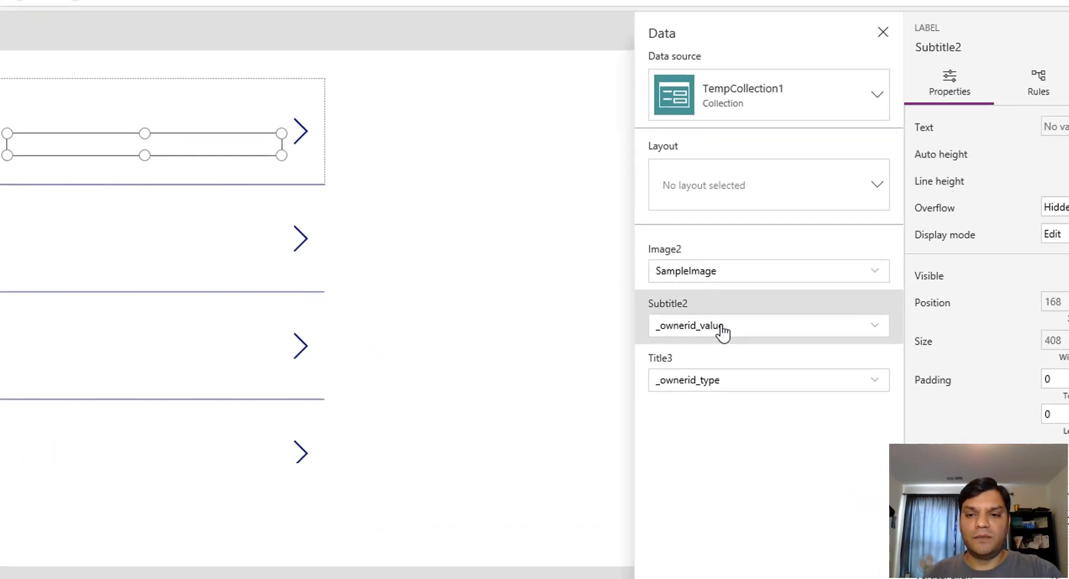
left_click(722, 329)
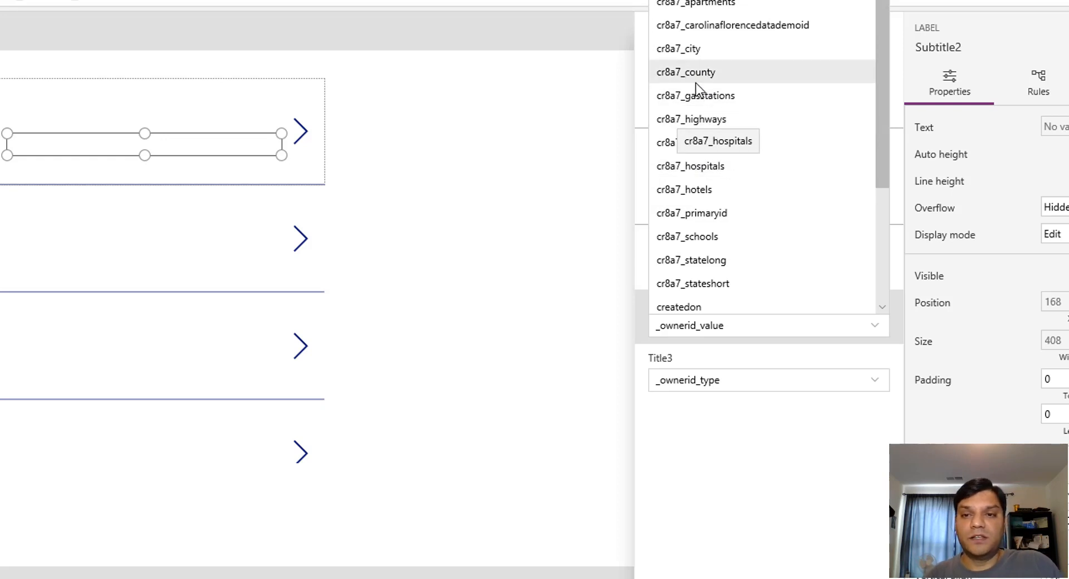
scroll(696, 83, "down", 3)
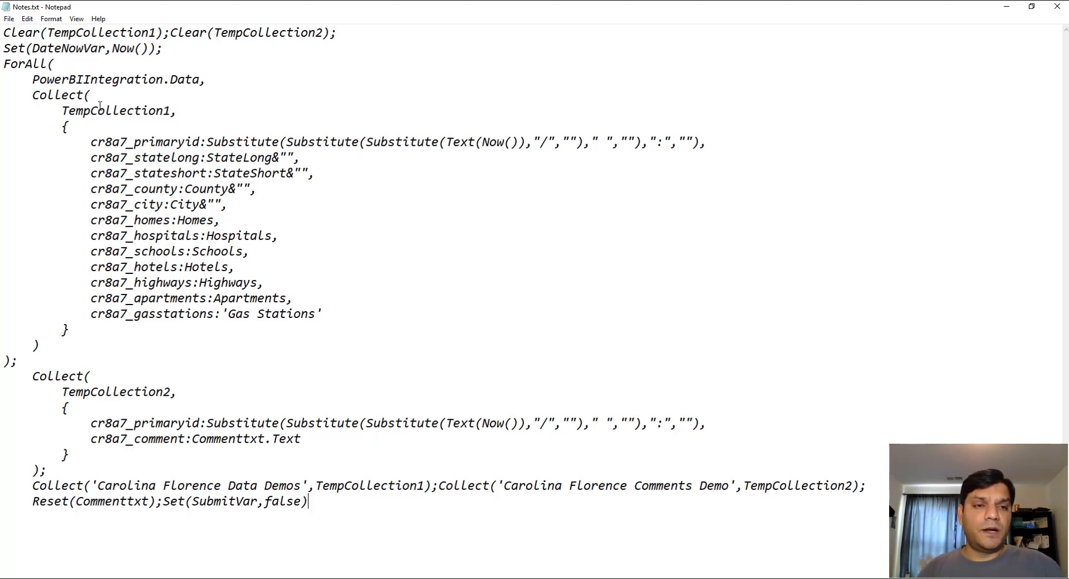
Copy the entire collection and submit formula from Notes.txt in Notepad and return to the PowerApps studio
left_click_drag(321, 504, 2, 38)
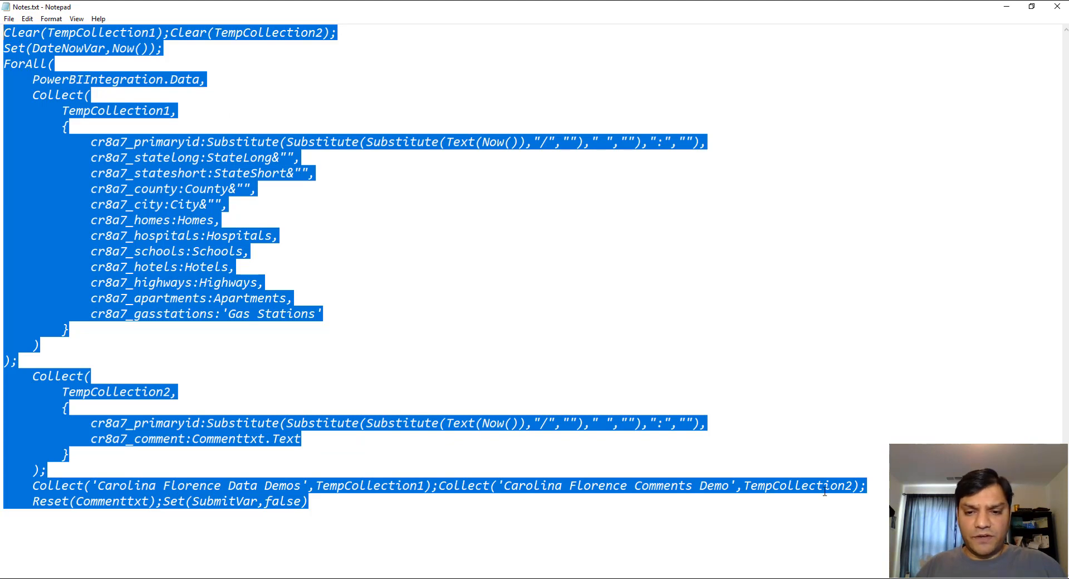
right_click(87, 252)
left_click(113, 287)
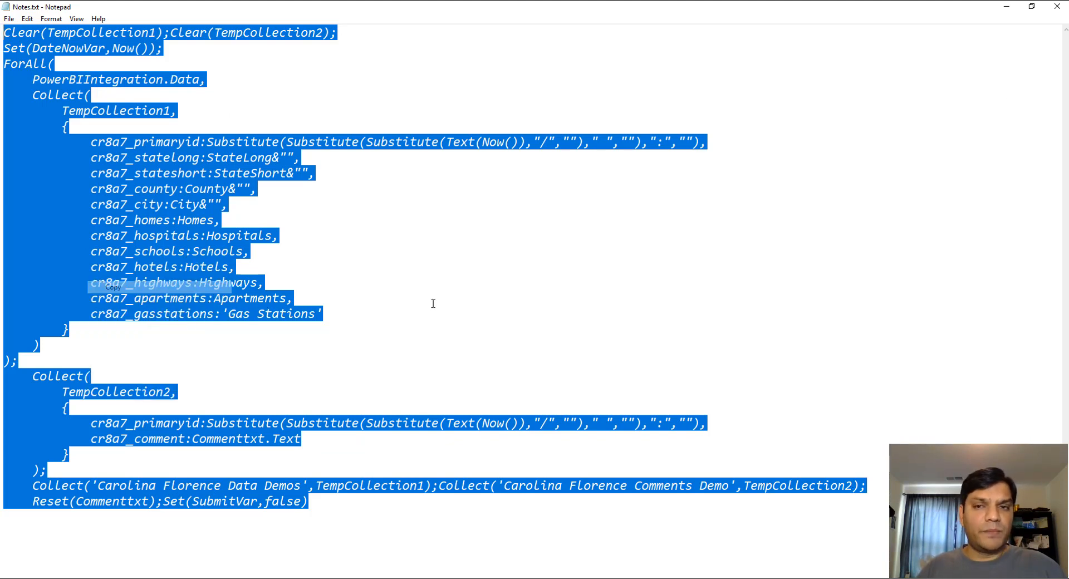
left_click(1006, 7)
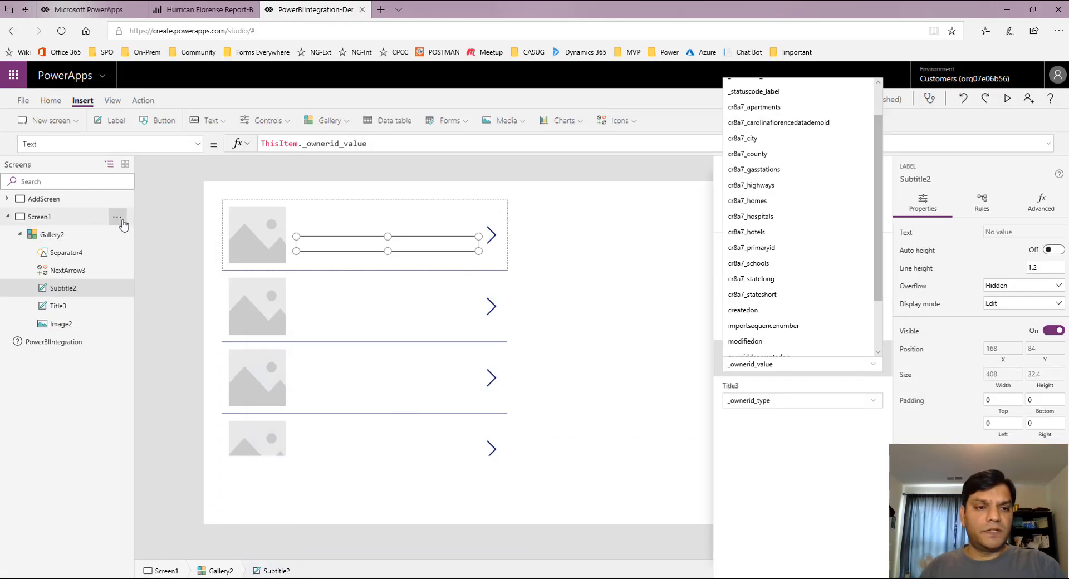
Delete Screen1 together with its test gallery
left_click(121, 220)
left_click(137, 270)
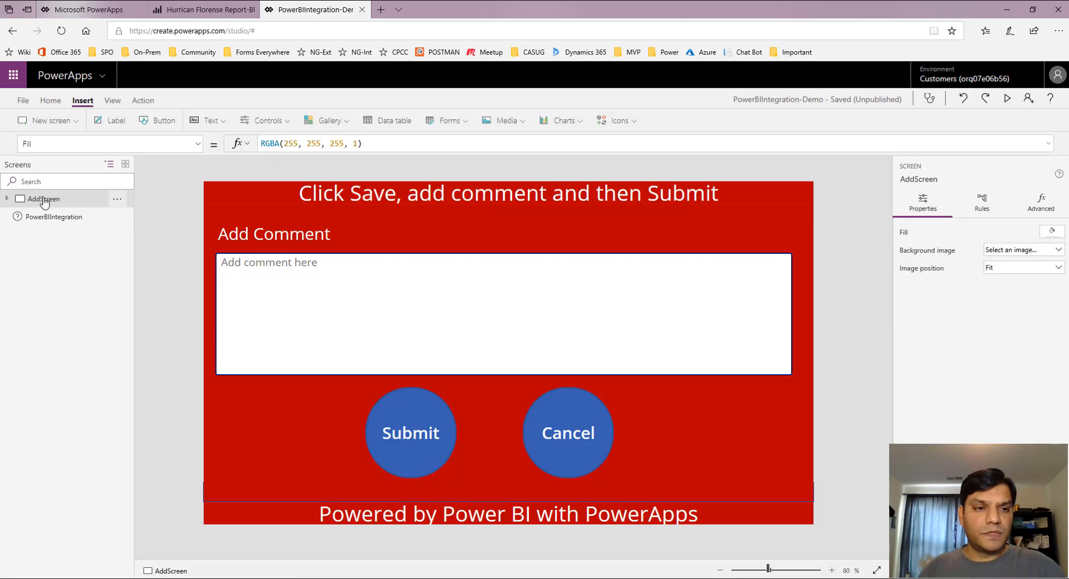
Replace the Submit button's OnSelect value with the copied formula that fills both temporary collections, writes them to the data sources and resets Commenttxt
left_click(402, 428)
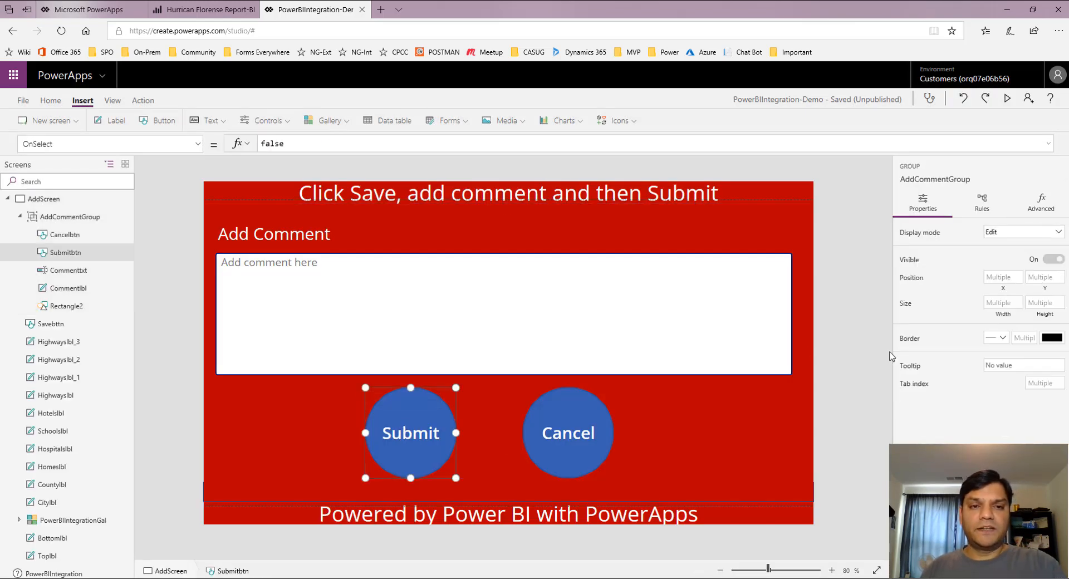
left_click(1048, 146)
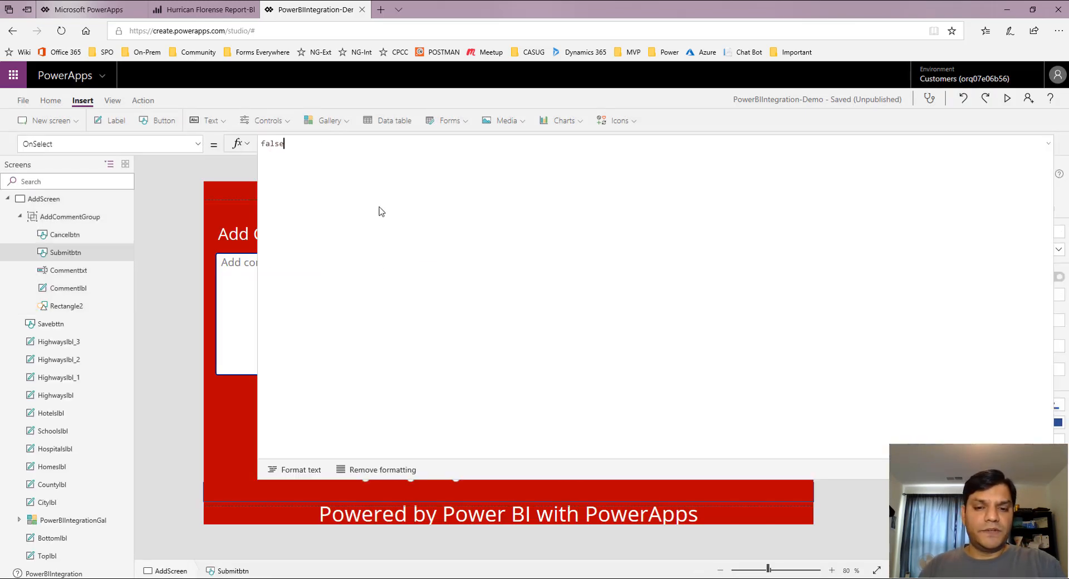
key("BackSpace")
key("BackSpace")
key("BackSpace")
key("BackSpace")
key("BackSpace")
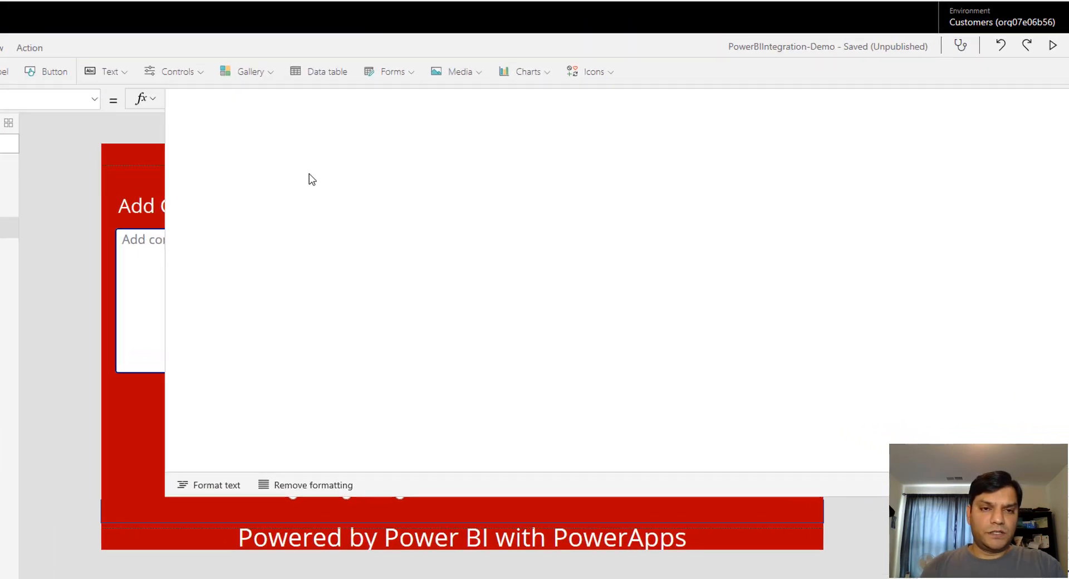
key("ctrl+v")
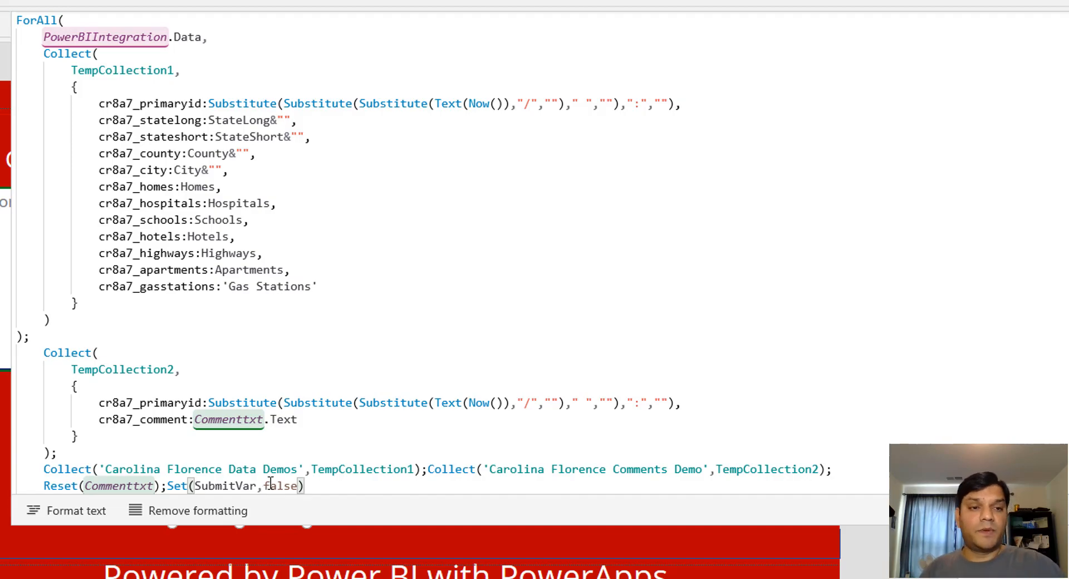
Save the PowerBIIntegration-Demo app and publish this version
key("ctrl+s")
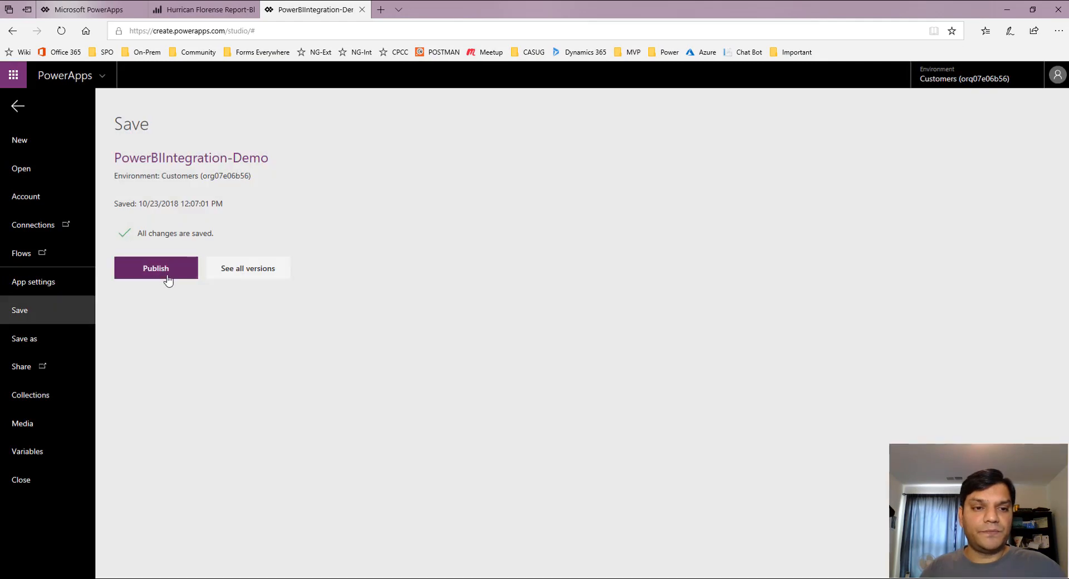
left_click(166, 278)
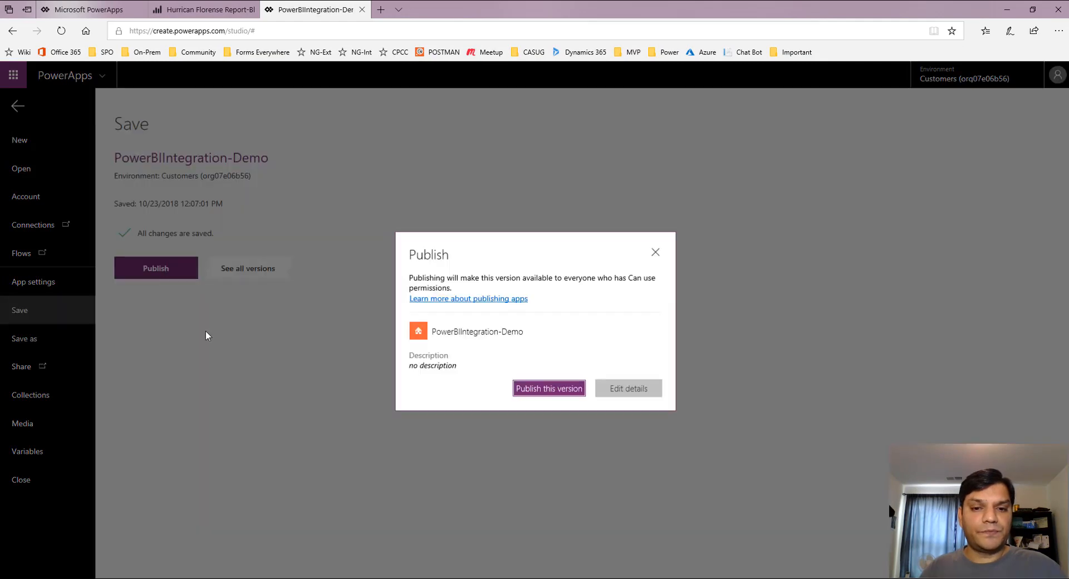
left_click(544, 388)
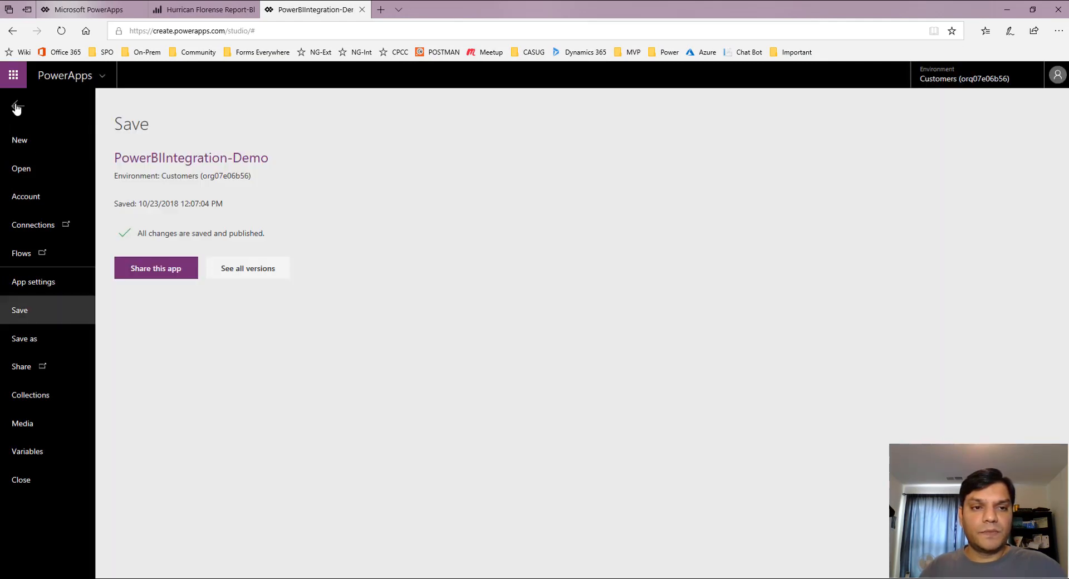
Preview the app, cancel out of the Add Comment screen to show the city gallery, and exit the preview
left_click(16, 107)
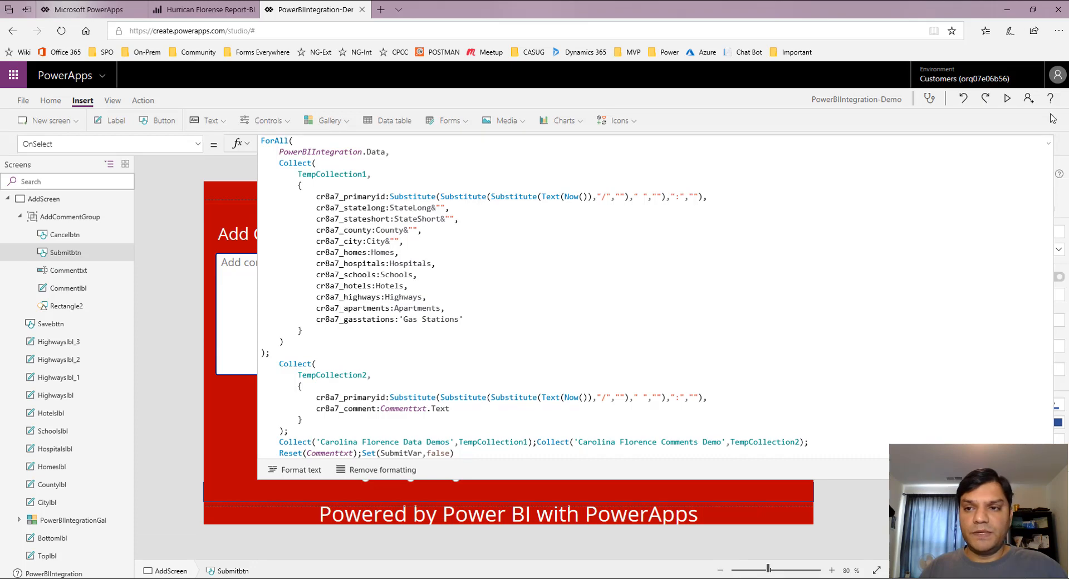
key("F5")
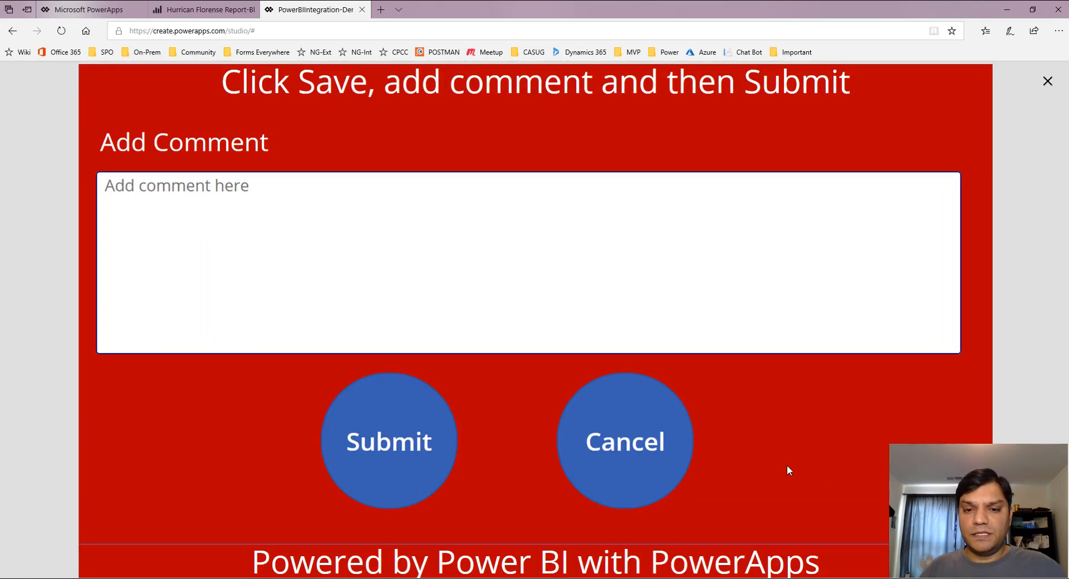
left_click(676, 453)
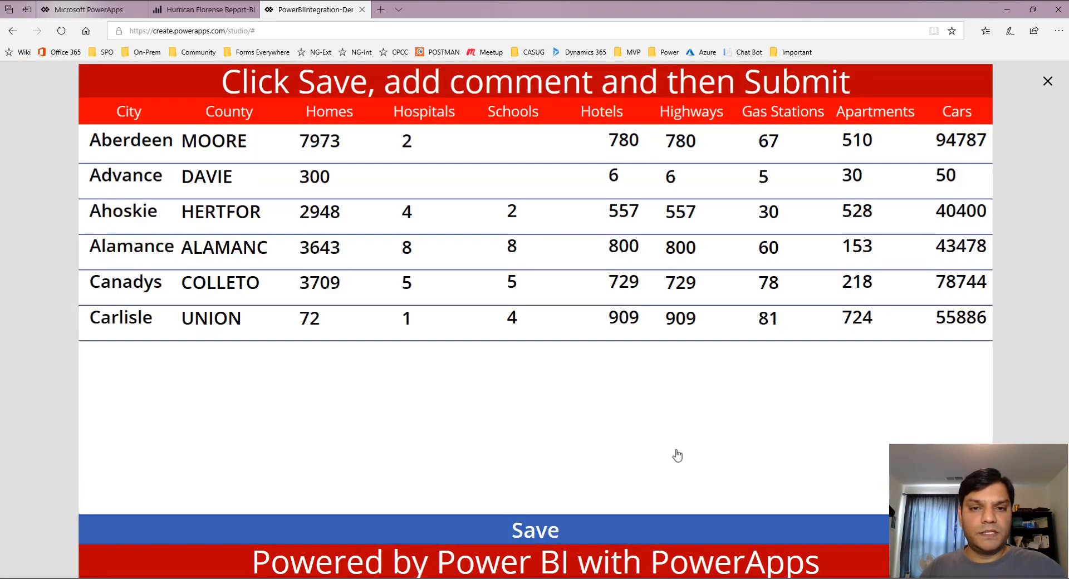
left_click(1047, 84)
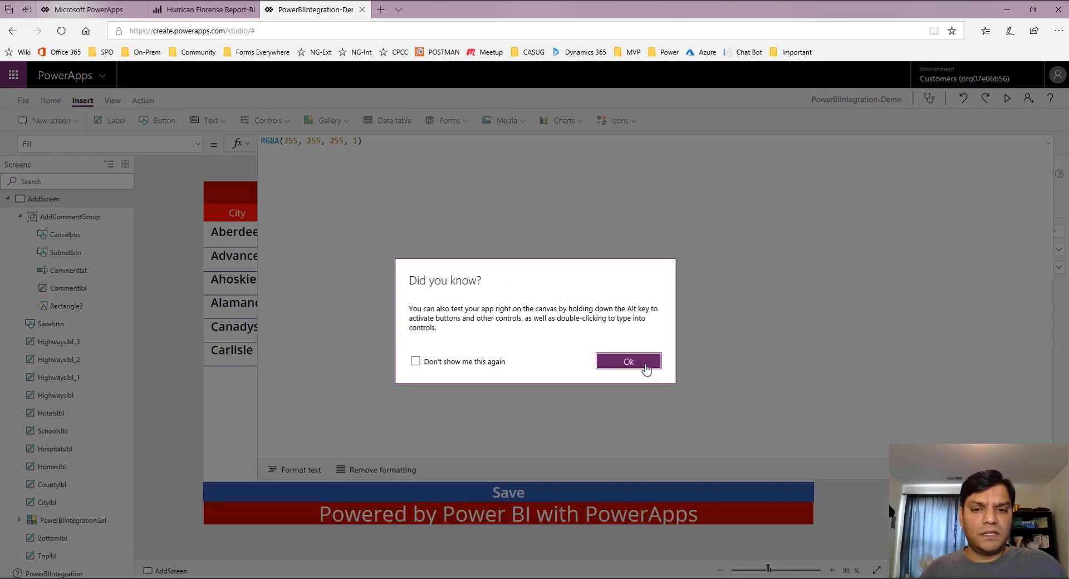
left_click(645, 368)
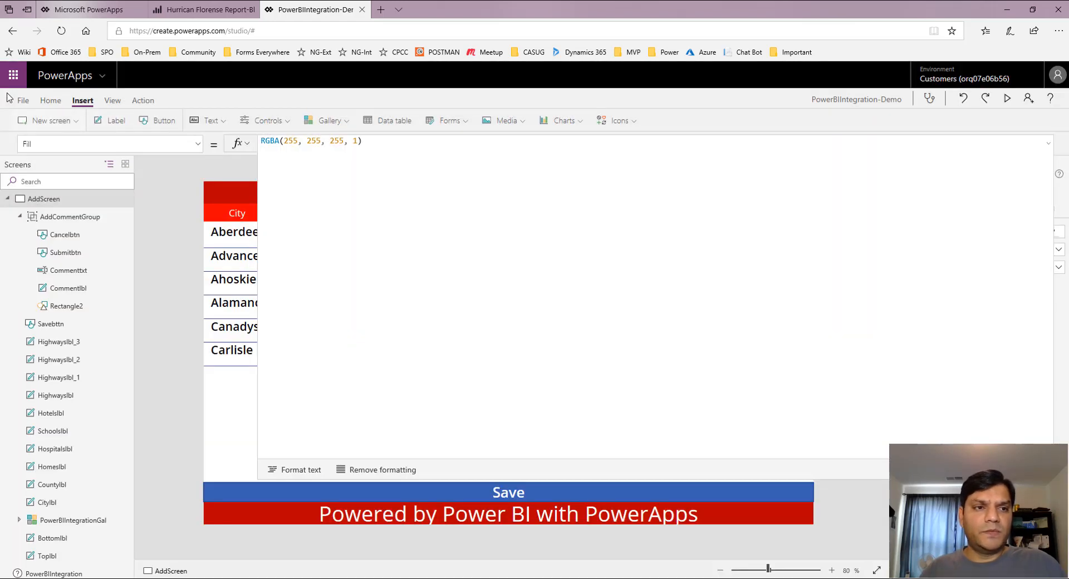
Close the PowerBIIntegration-Demo app and leave the PowerApps studio, returning to the Power BI report
left_click(21, 103)
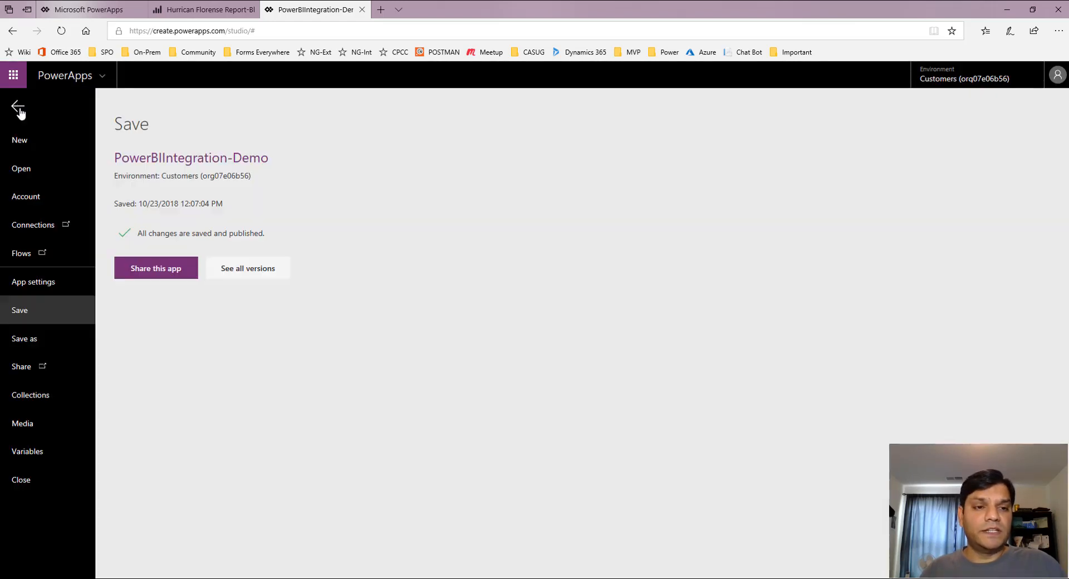
left_click(57, 483)
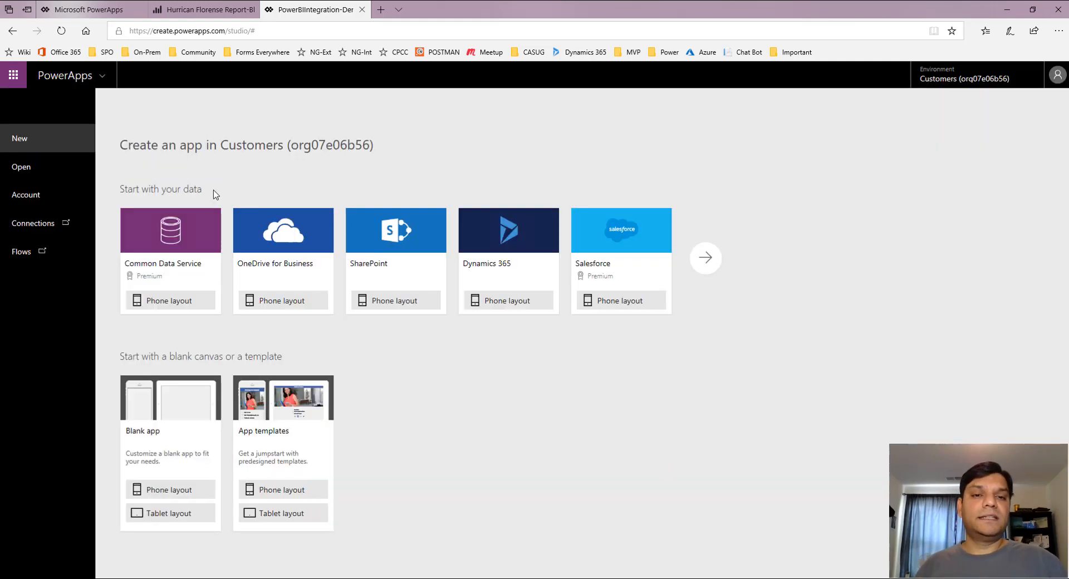
left_click(362, 11)
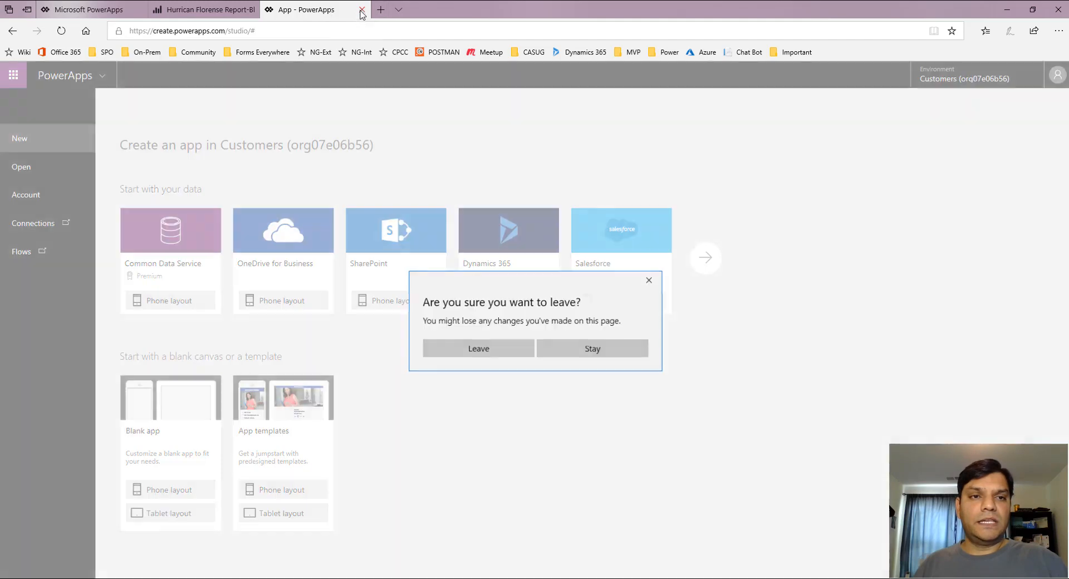
left_click(476, 348)
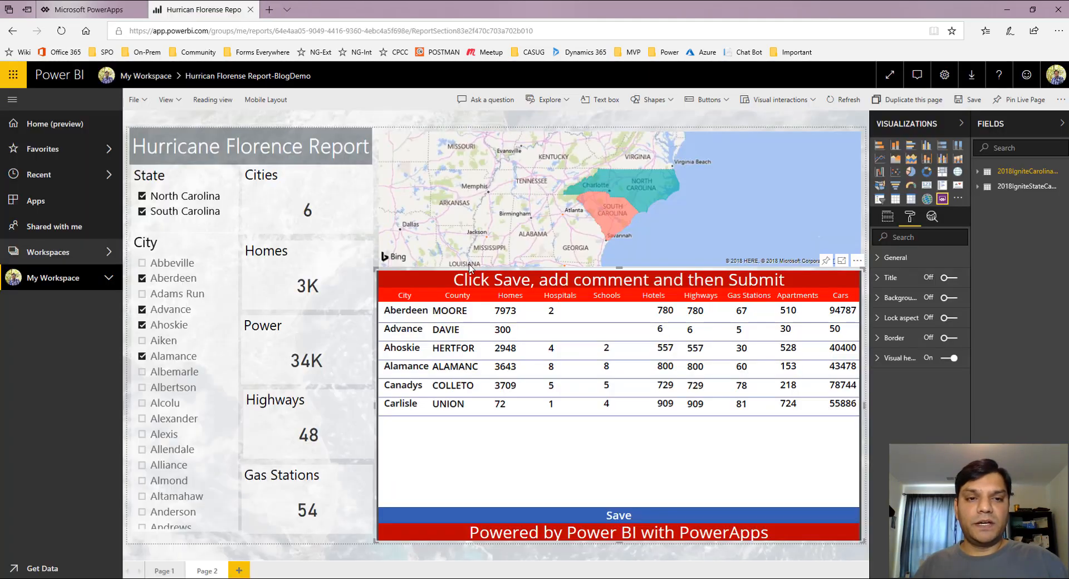
Save the report changes and reopen Hurrican Florense Report-BlogDemo from the reports in My Workspace
left_click(146, 76)
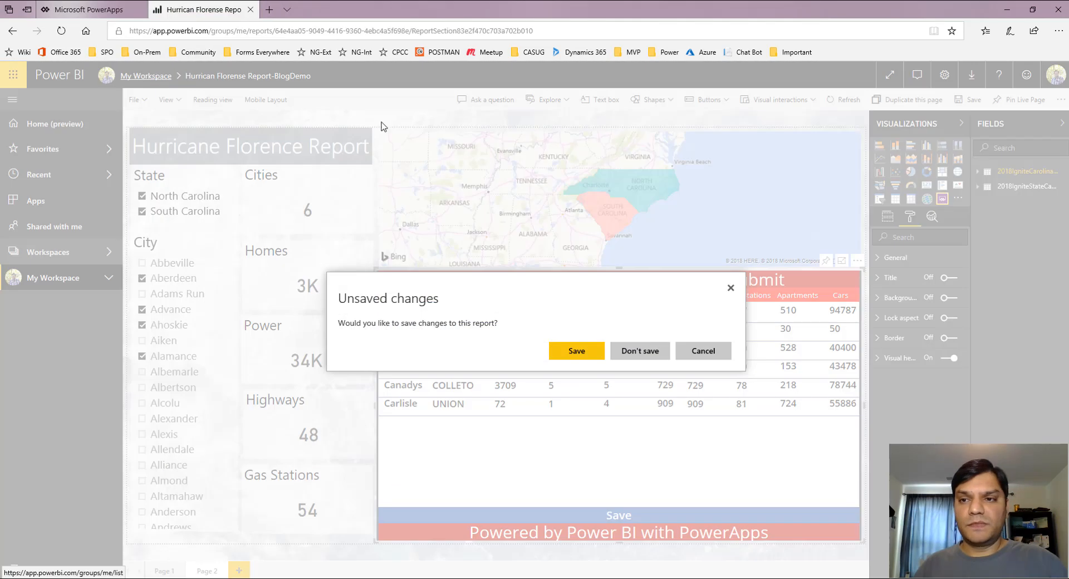
left_click(581, 356)
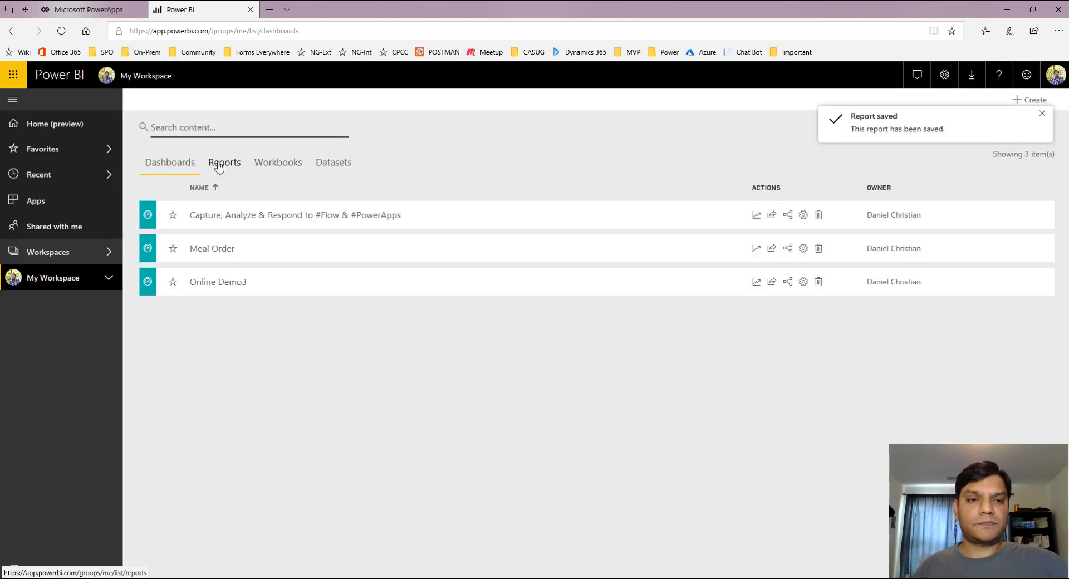
left_click(218, 166)
scroll(331, 357, "down", 3)
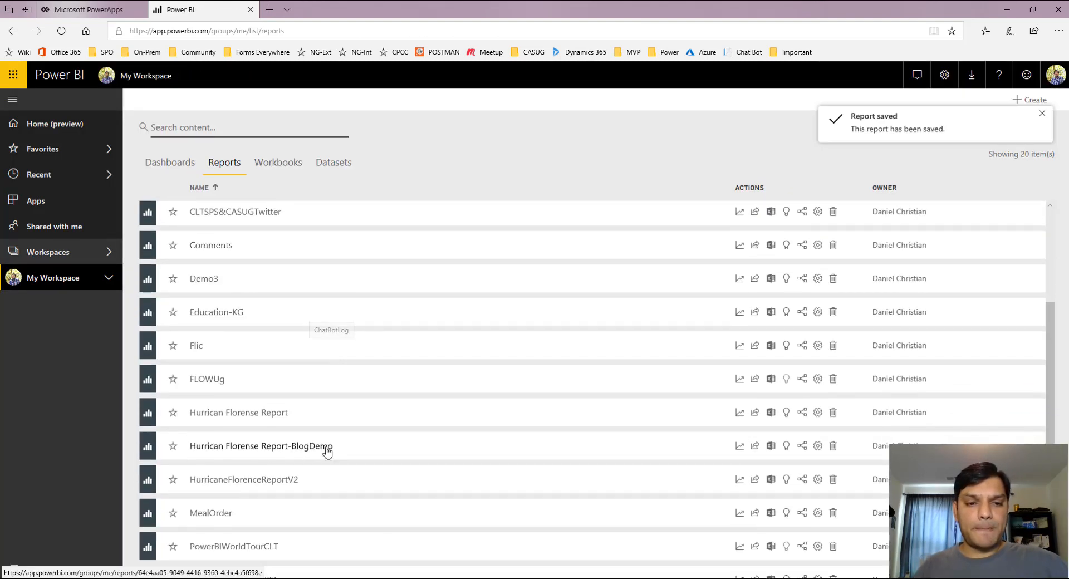
left_click(327, 453)
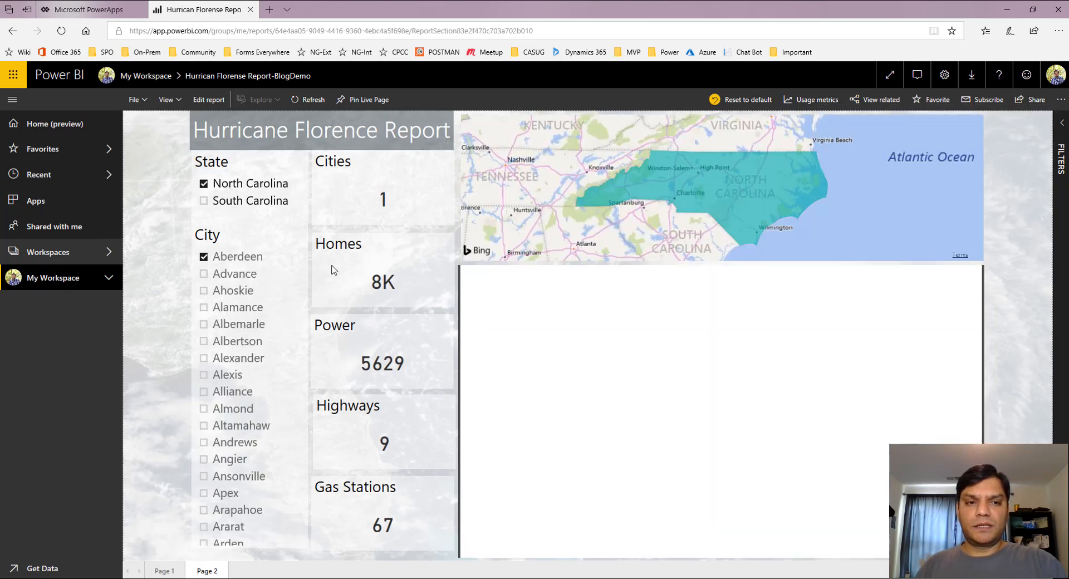
Filter Page 2 to include South Carolina and add the cities Abbeville, Balsam Grove, Cary, Allendale and Alliance
left_click(204, 201)
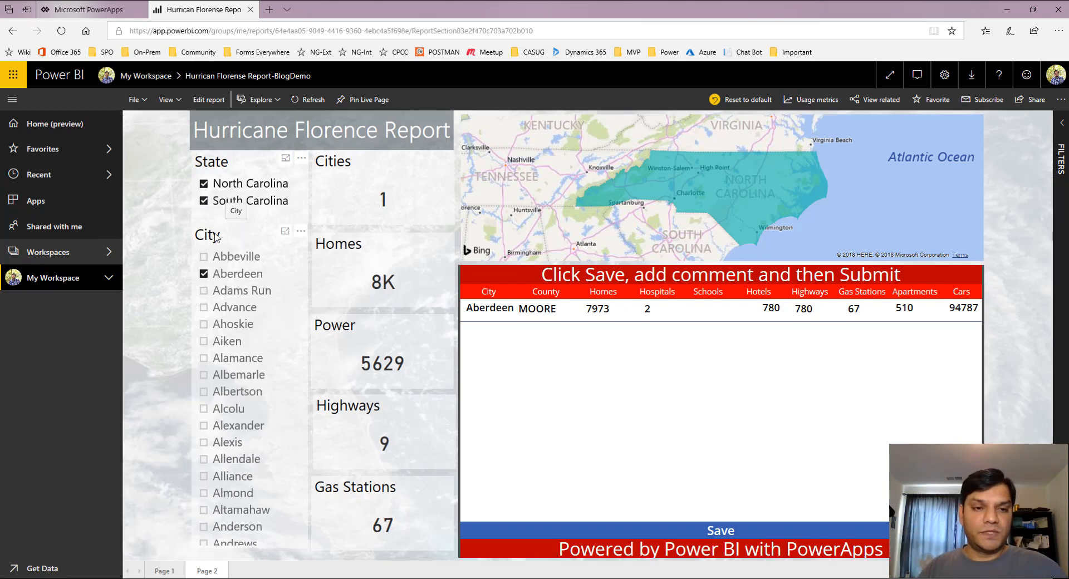
left_click(204, 257)
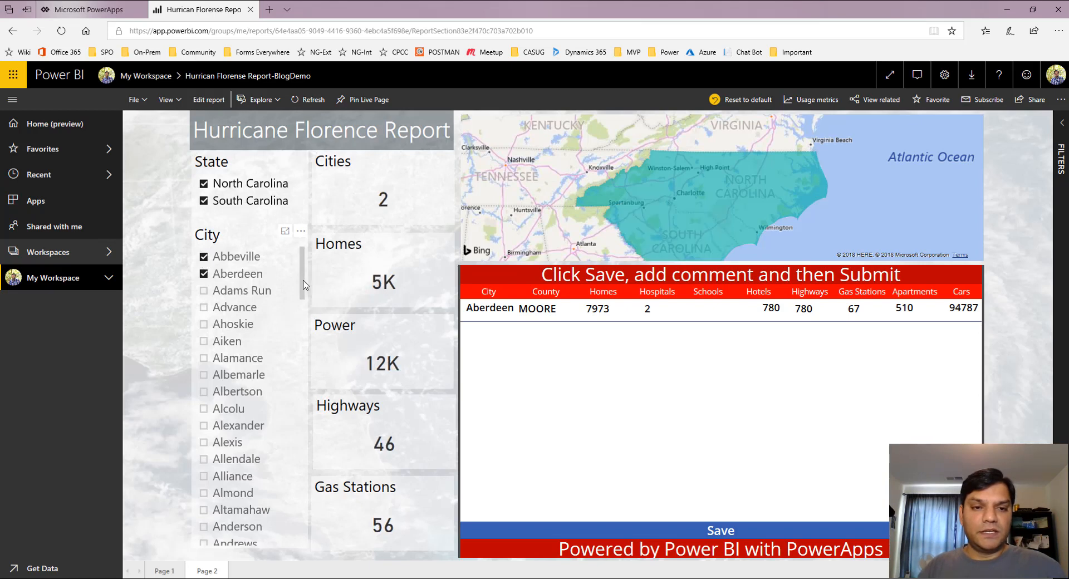
left_click_drag(305, 285, 308, 385)
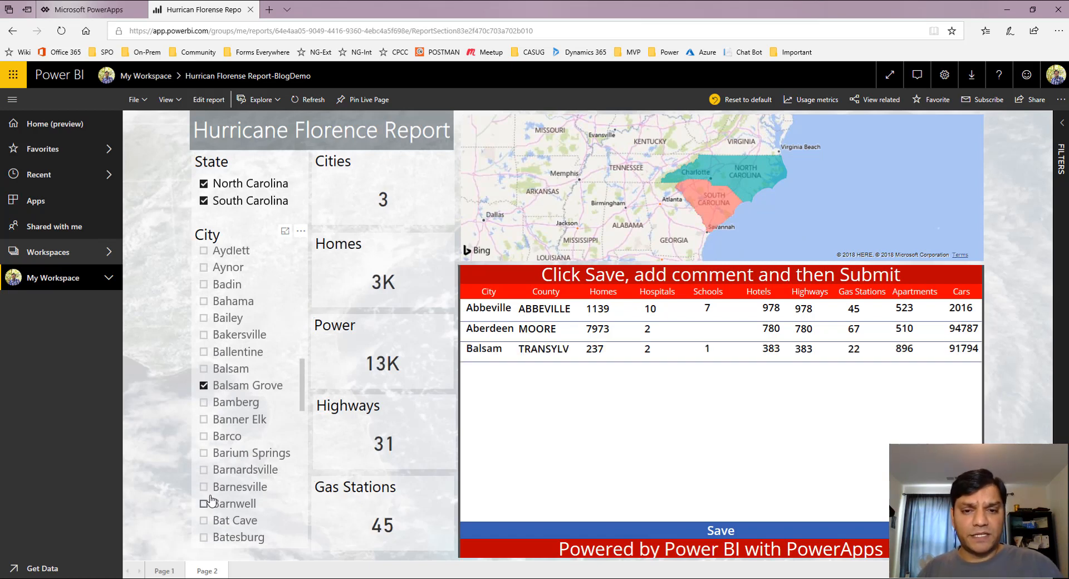
left_click_drag(305, 399, 305, 526)
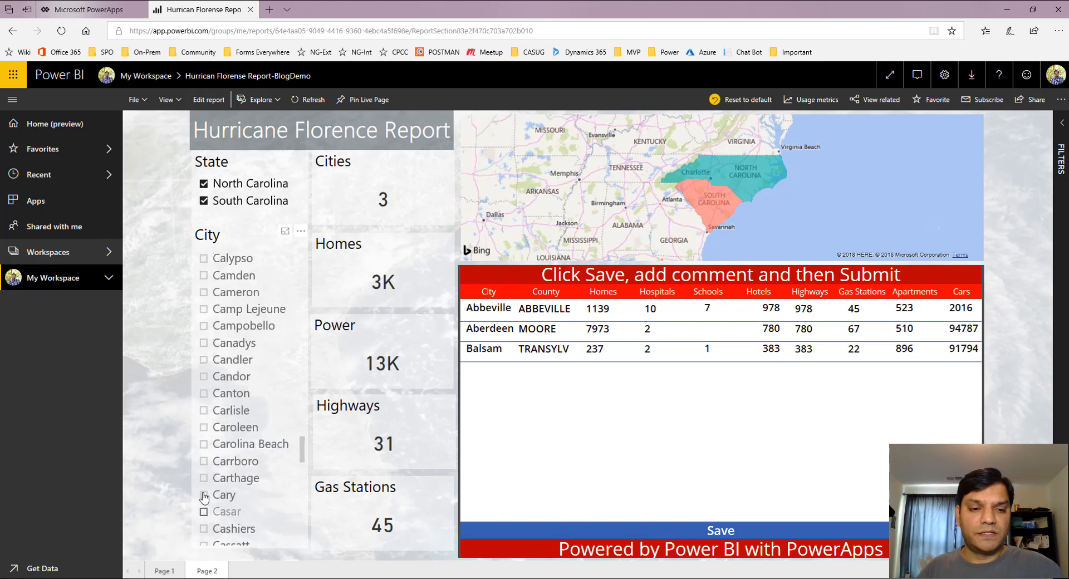
left_click(204, 481)
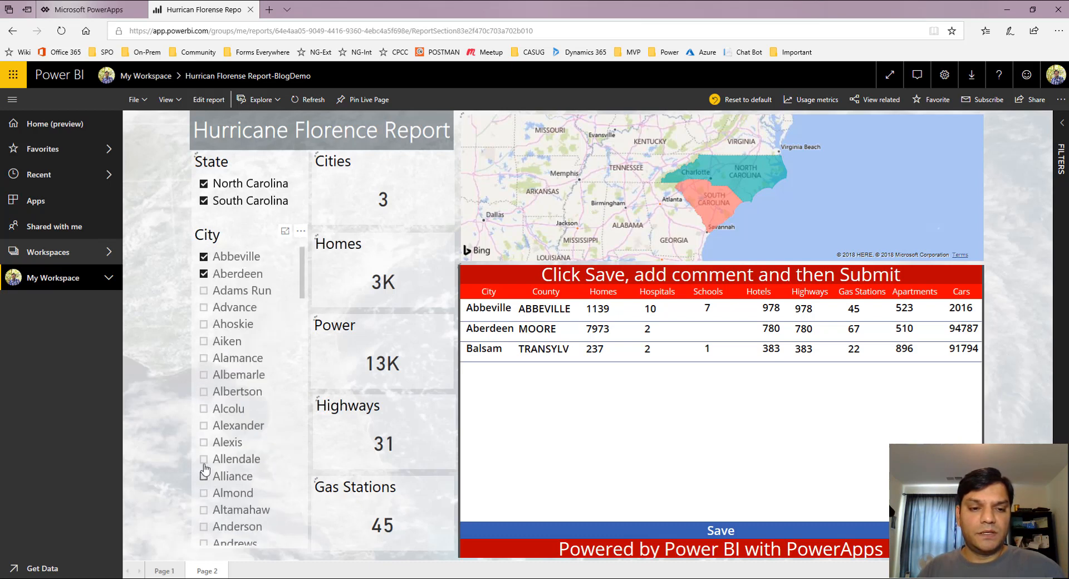
left_click(204, 459)
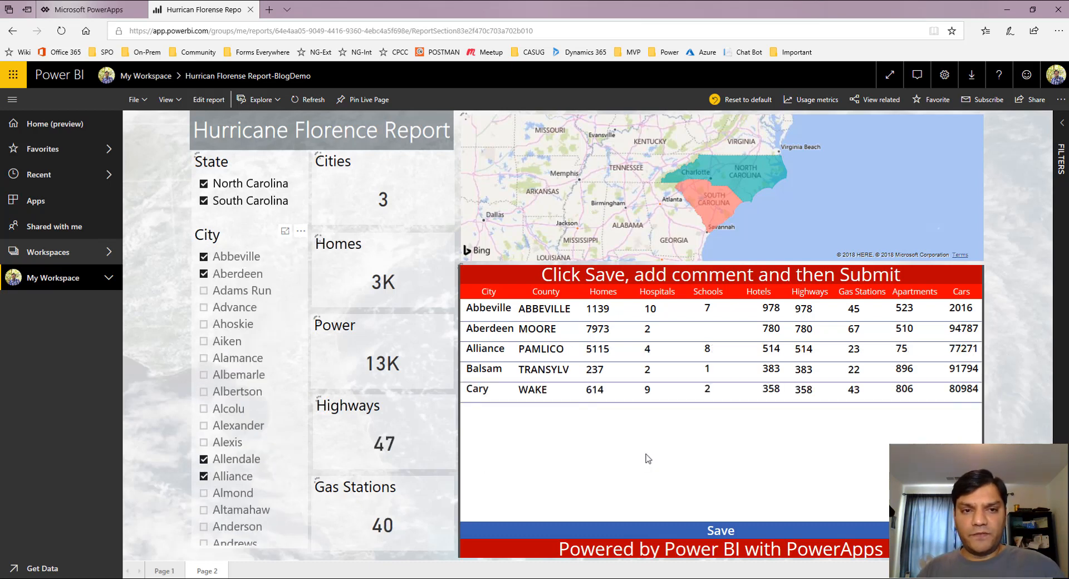
Try the embedded app's Save and Cancel, then submit the comment "So far it looks like the schools have the least amount of damage"
left_click(726, 529)
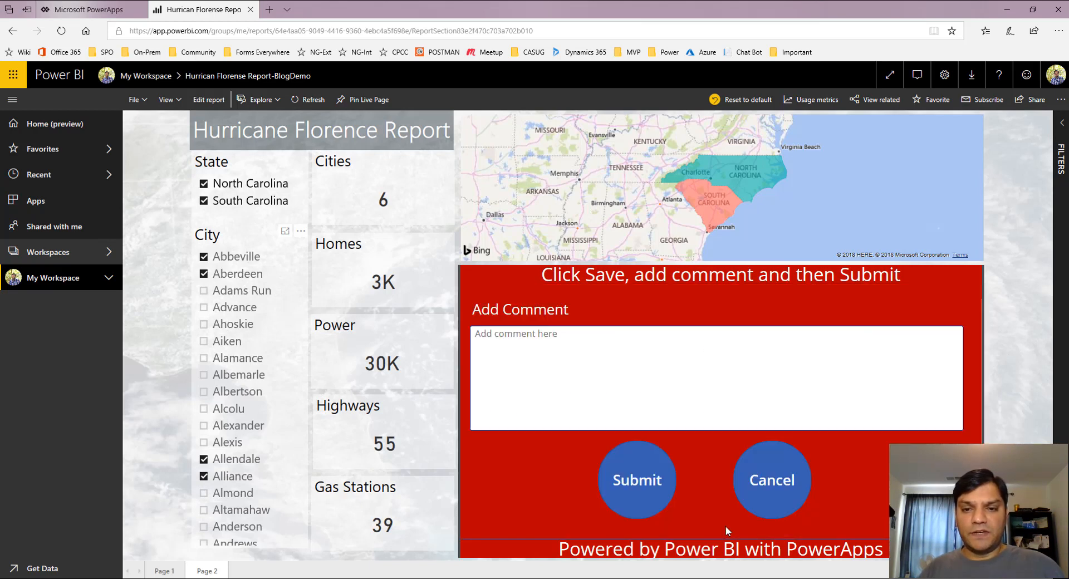
left_click(775, 493)
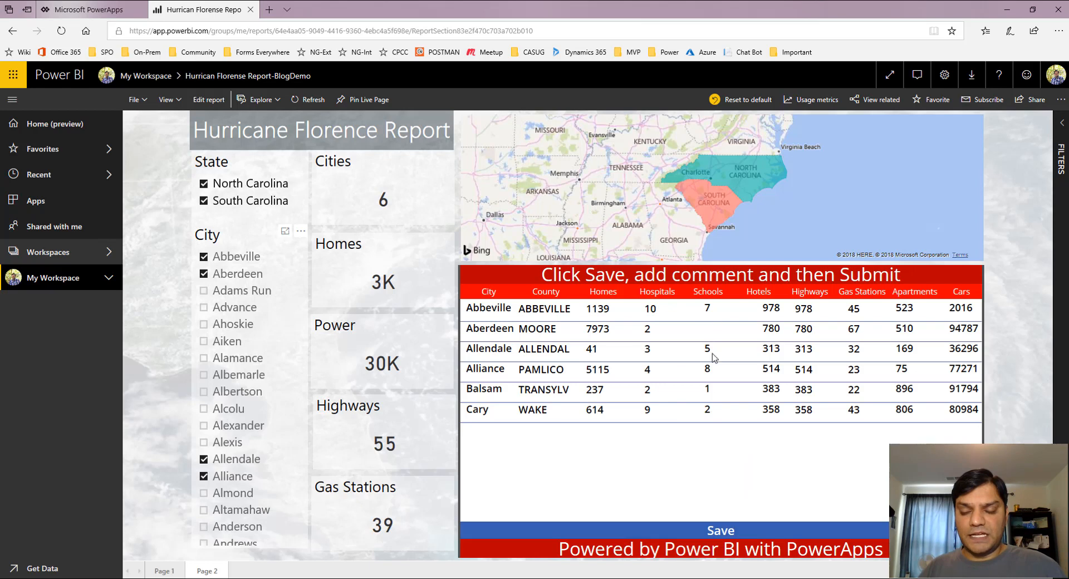
left_click(713, 537)
left_click(632, 397)
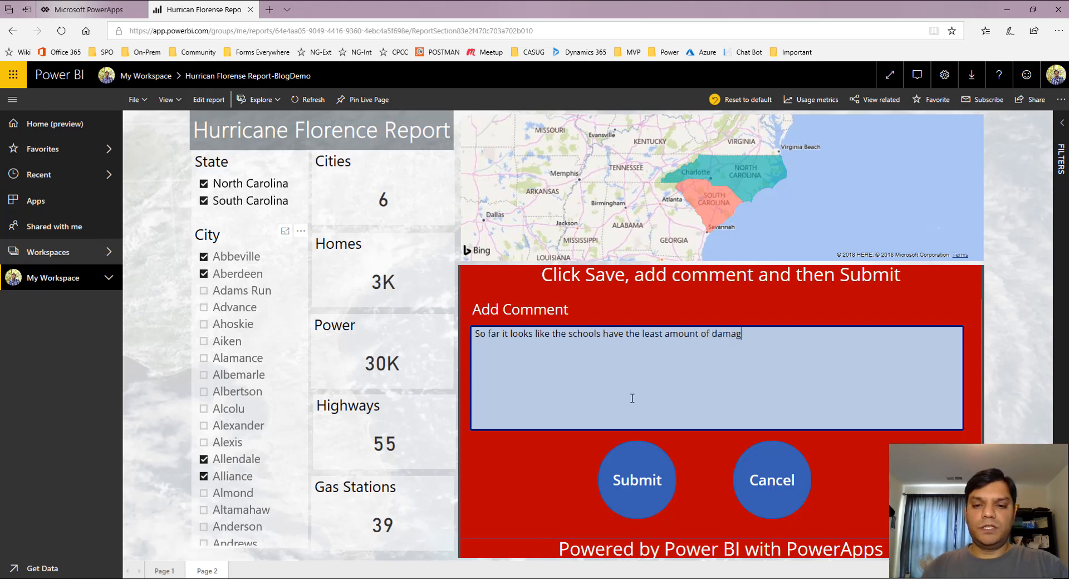
type("e")
left_click(637, 489)
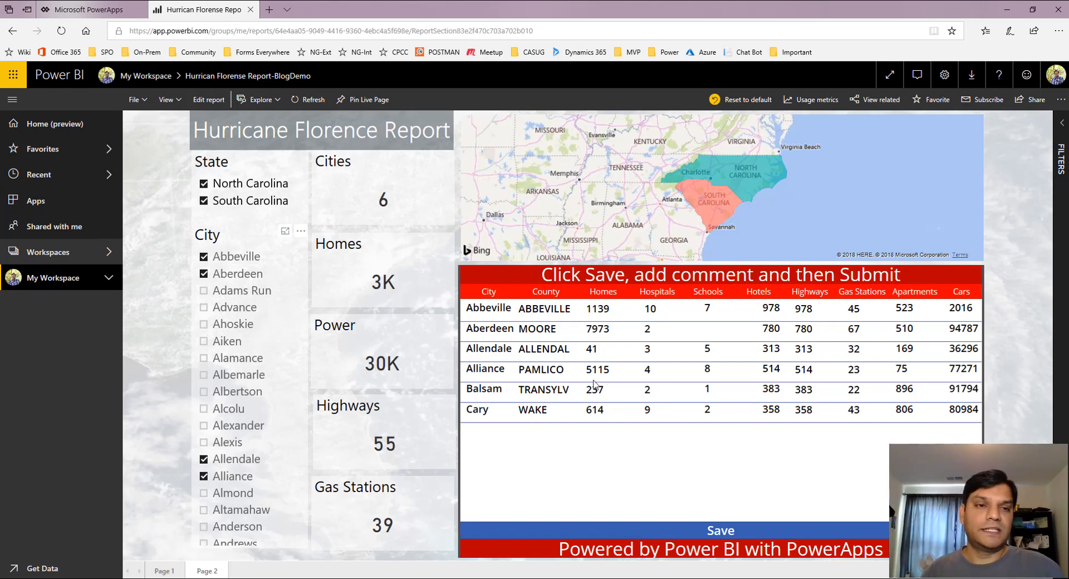
Return to My Workspace's reports and open Hurrican Florense Report-BlogDemo again
left_click(144, 76)
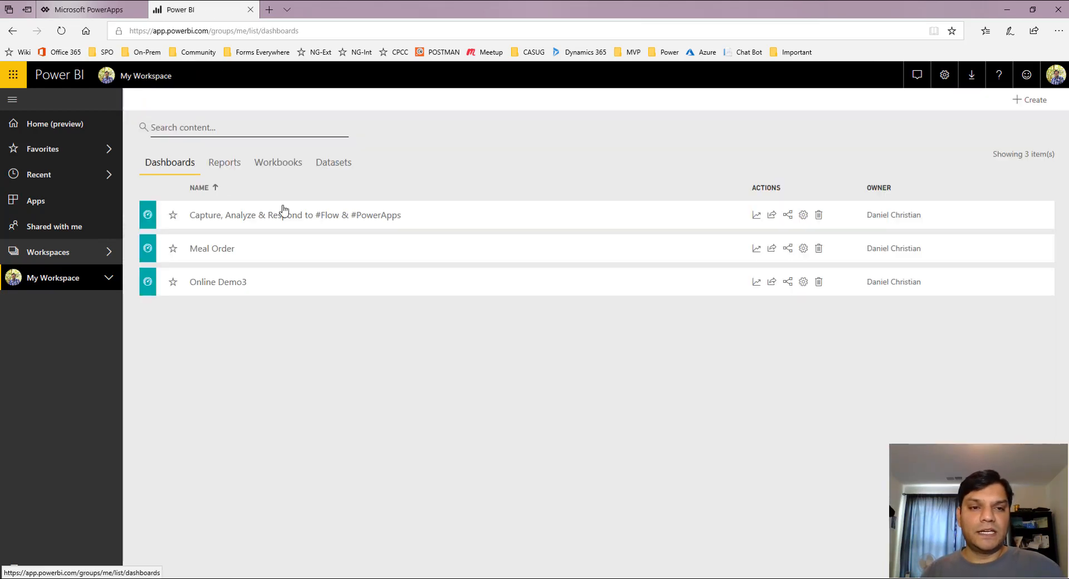
left_click(230, 163)
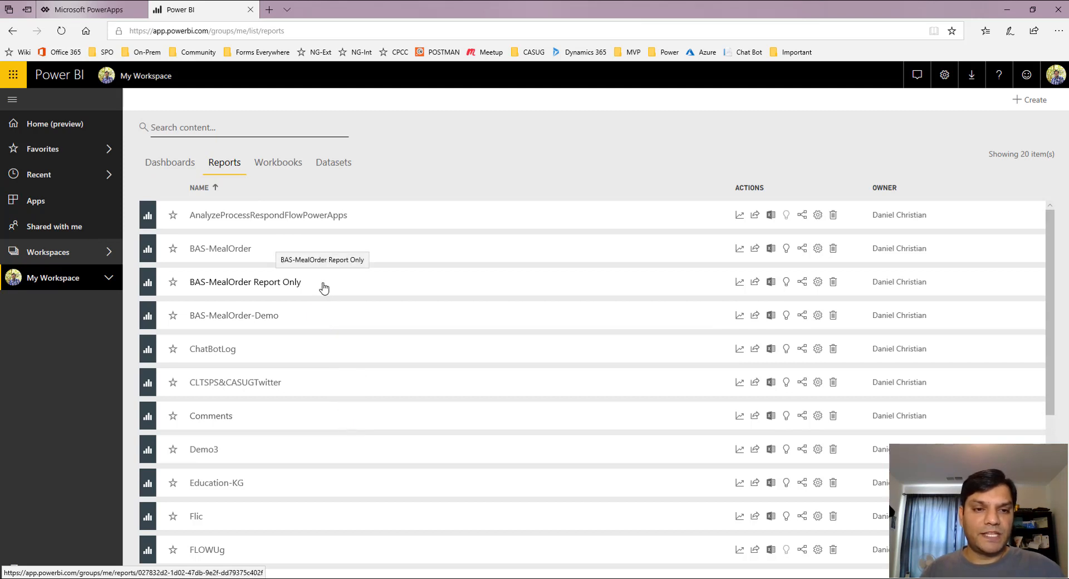
scroll(306, 396, "down", 4)
left_click(306, 397)
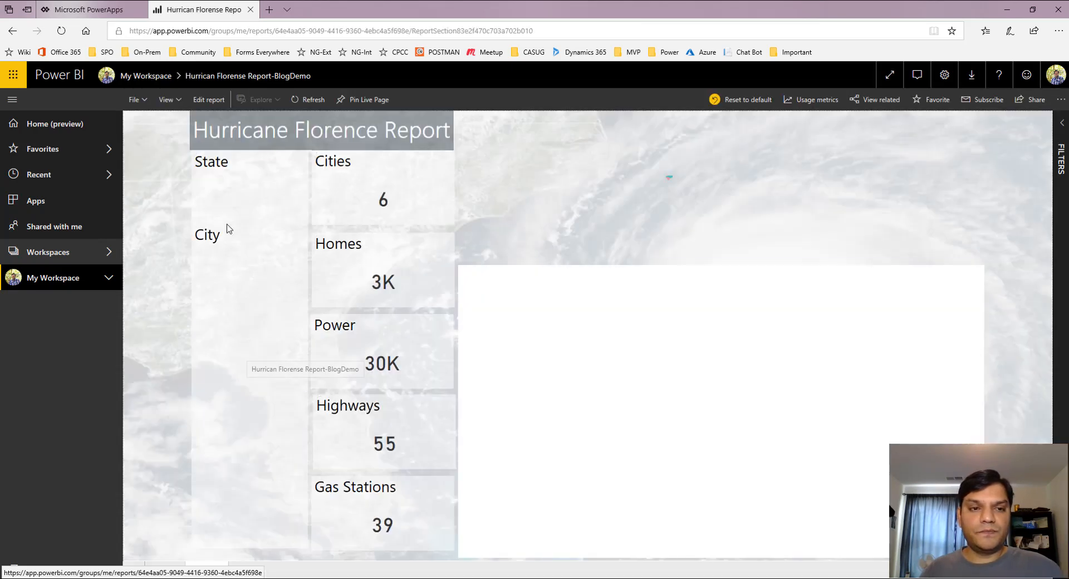
Clear Abbeville, Aberdeen, Allendale and Alliance from the City filter, and reload Page 2 by visiting Page 1
left_click(204, 258)
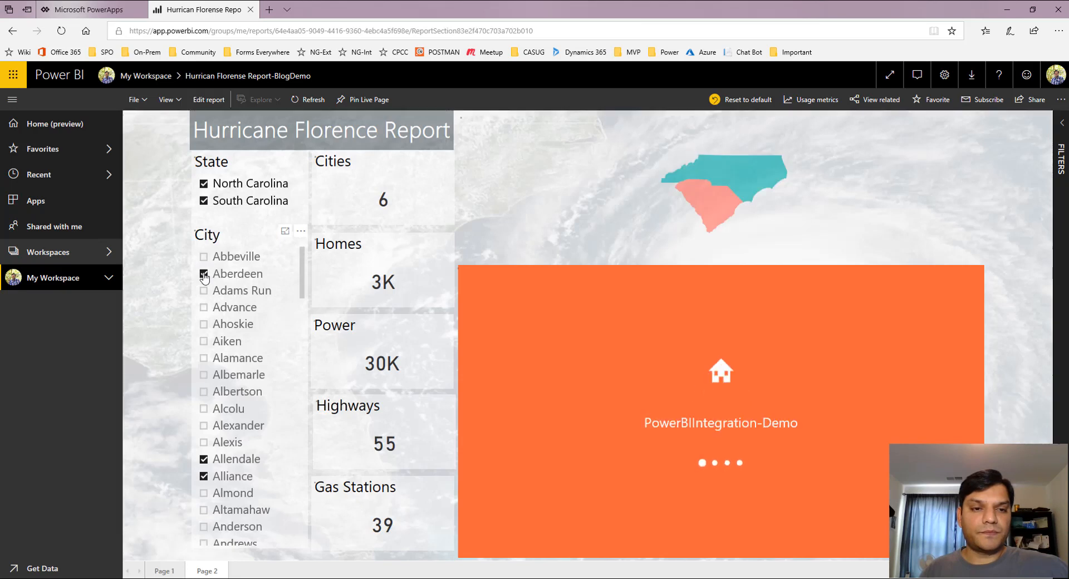
left_click(204, 274)
left_click(204, 462)
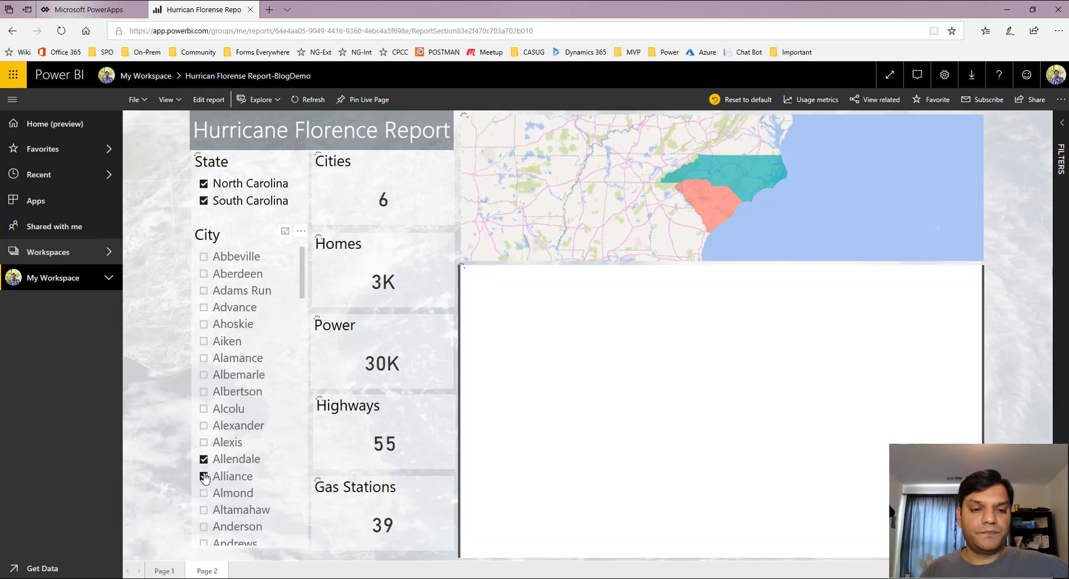
left_click(203, 477)
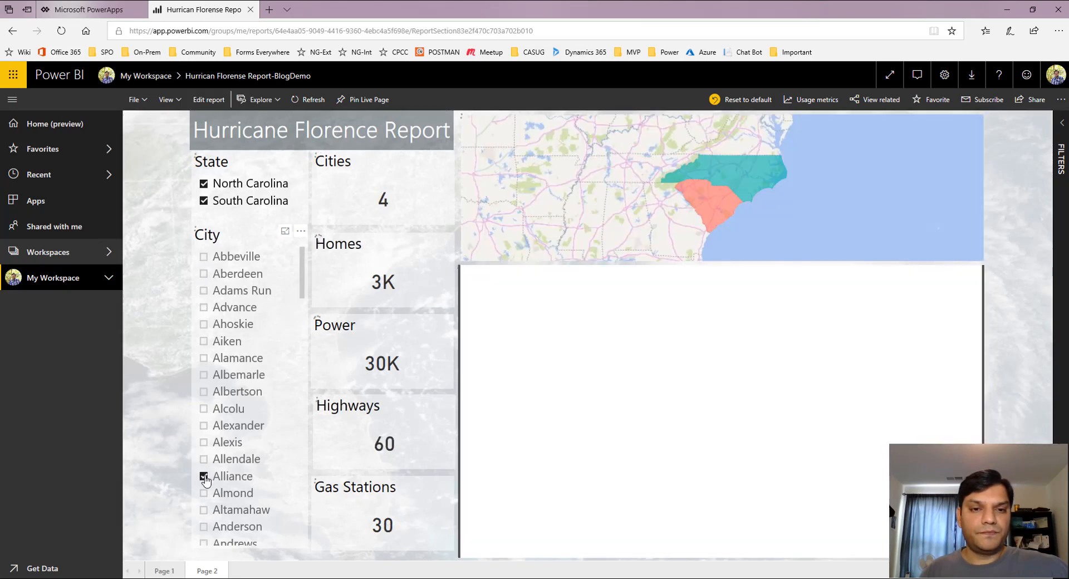
left_click(160, 572)
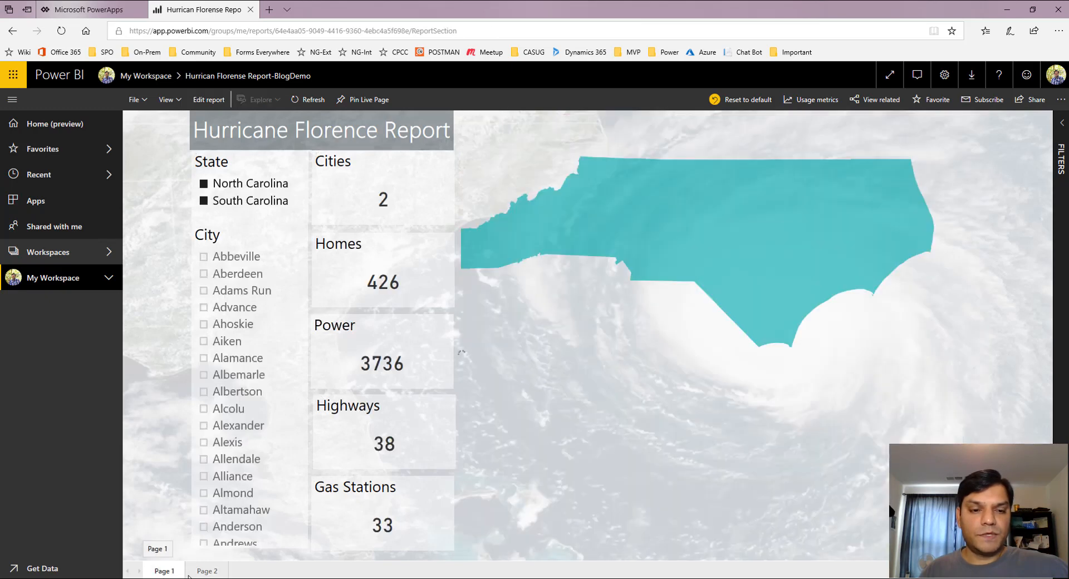
left_click(205, 570)
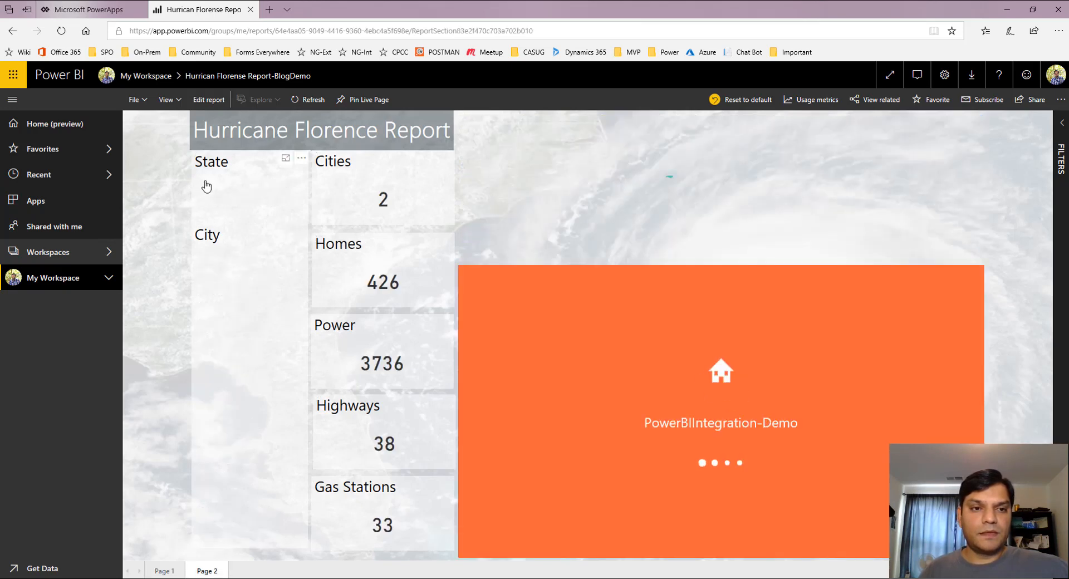
Filter Page 2 to South Carolina and select the cities Jacksonboro, Pinopolis, Beaufort and Cayce
left_click(203, 201)
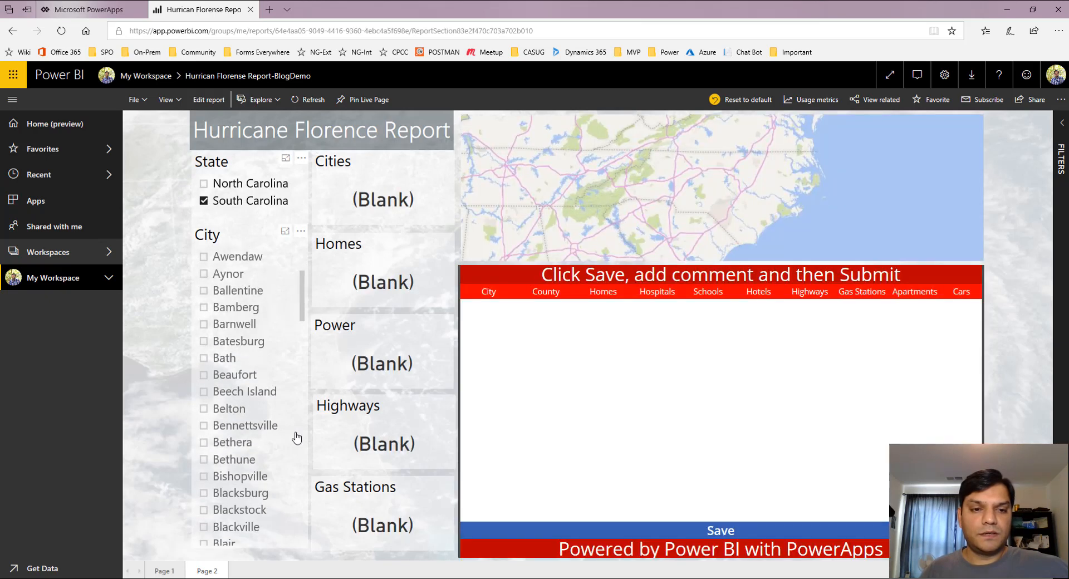
scroll(298, 443, "down", 10)
scroll(296, 489, "down", 10)
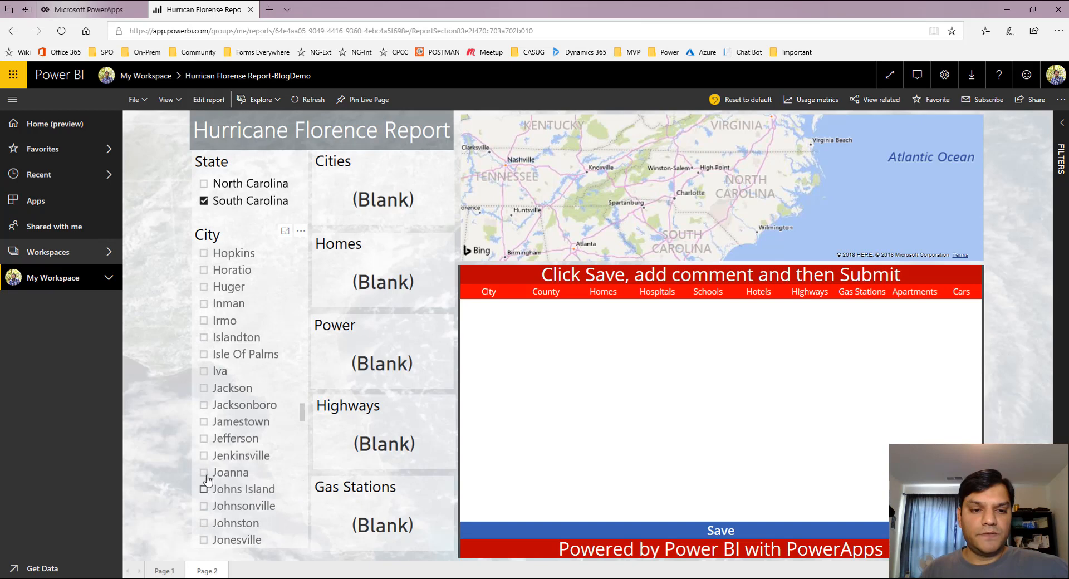
left_click(204, 406)
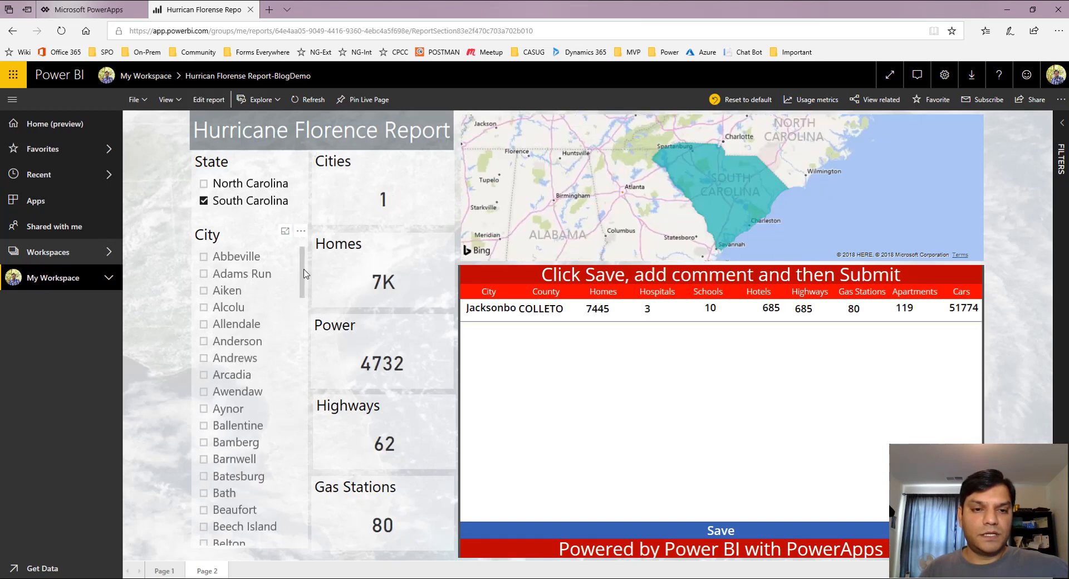
left_click_drag(303, 278, 300, 524)
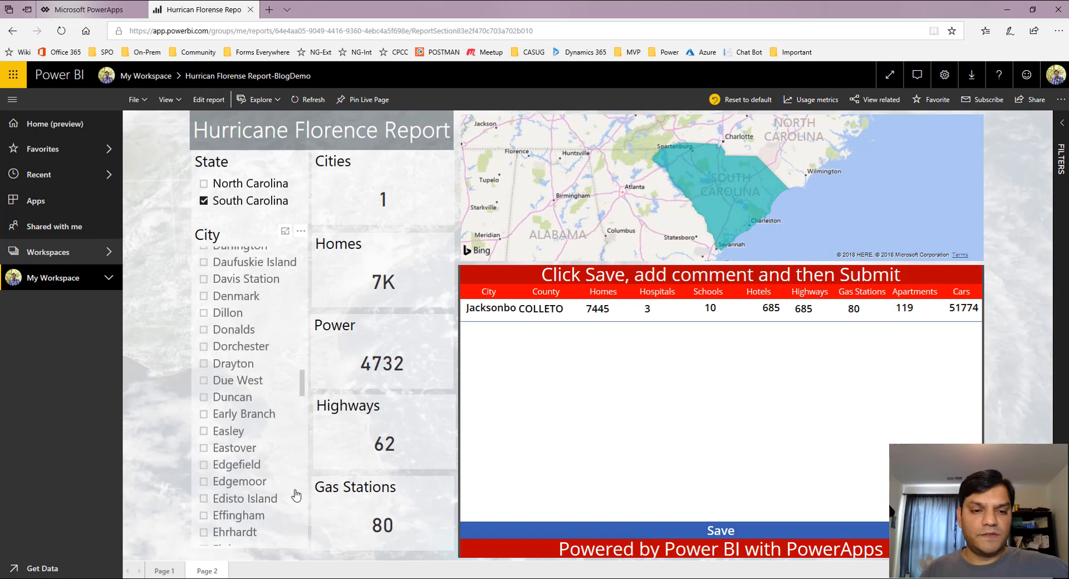
left_click_drag(303, 389, 205, 547)
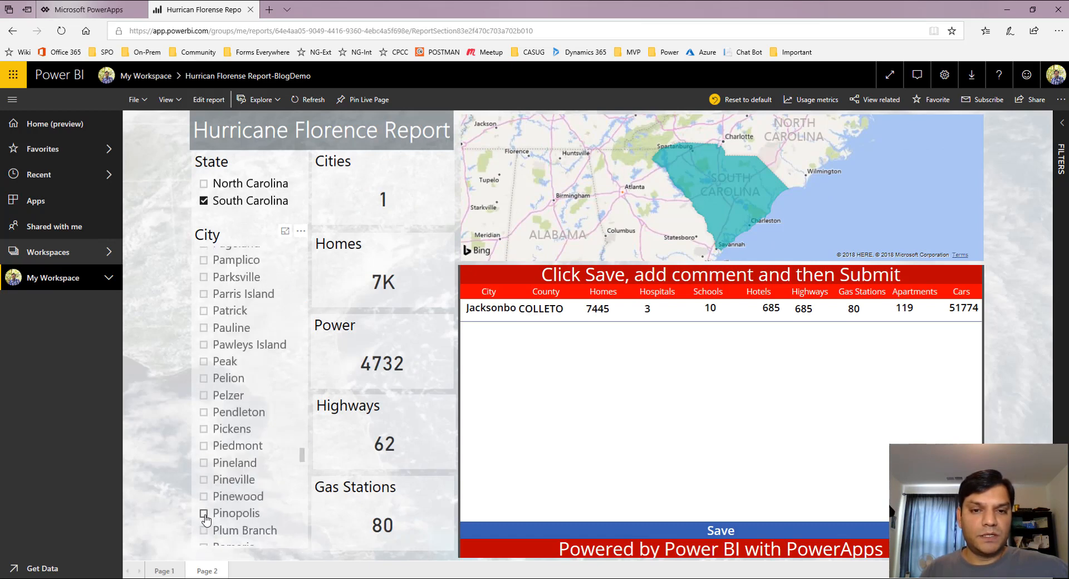
left_click(204, 517)
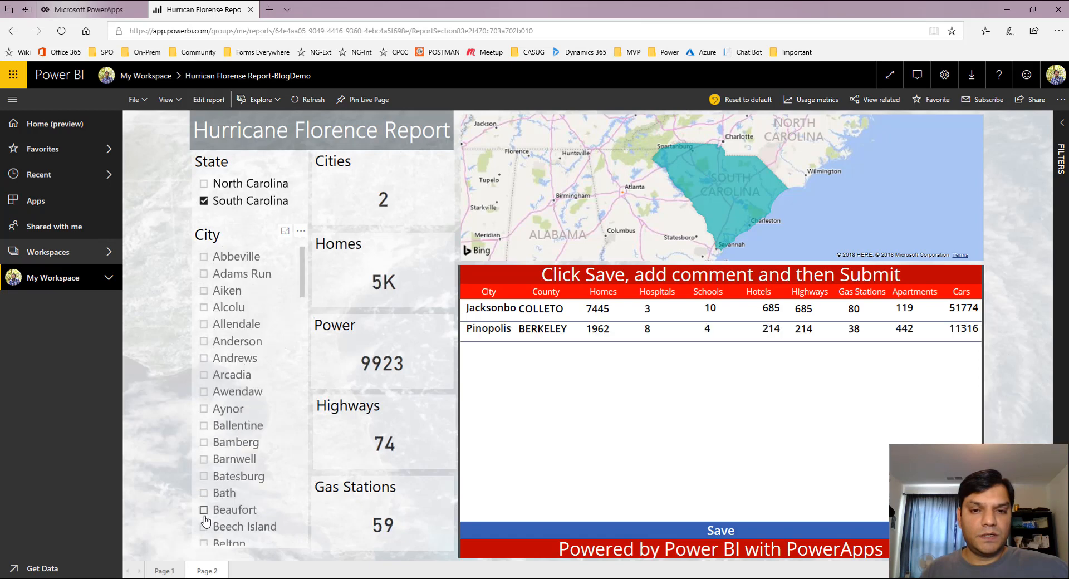
left_click(204, 516)
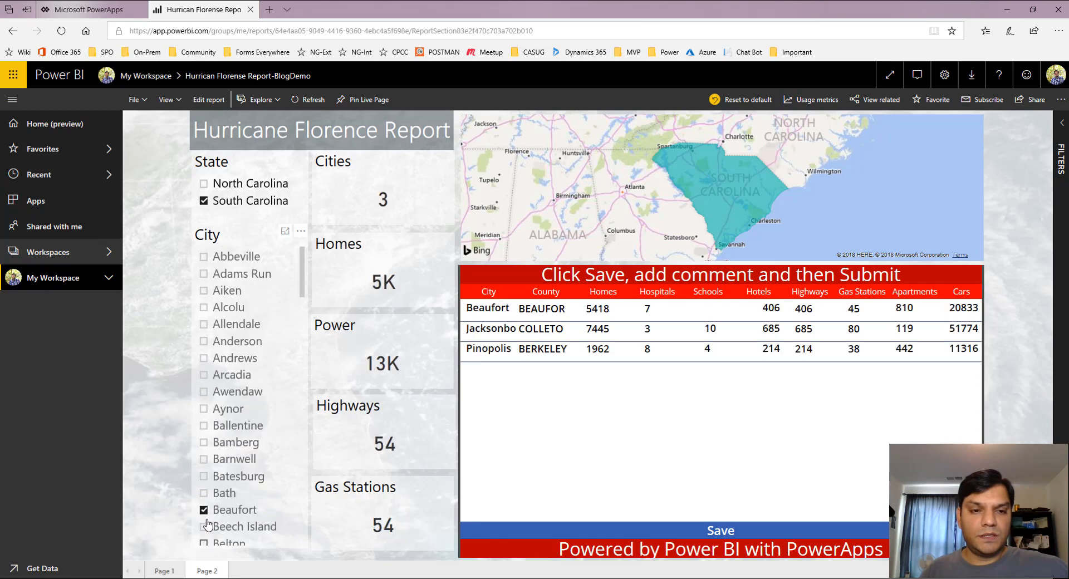
scroll(205, 524, "down", 10)
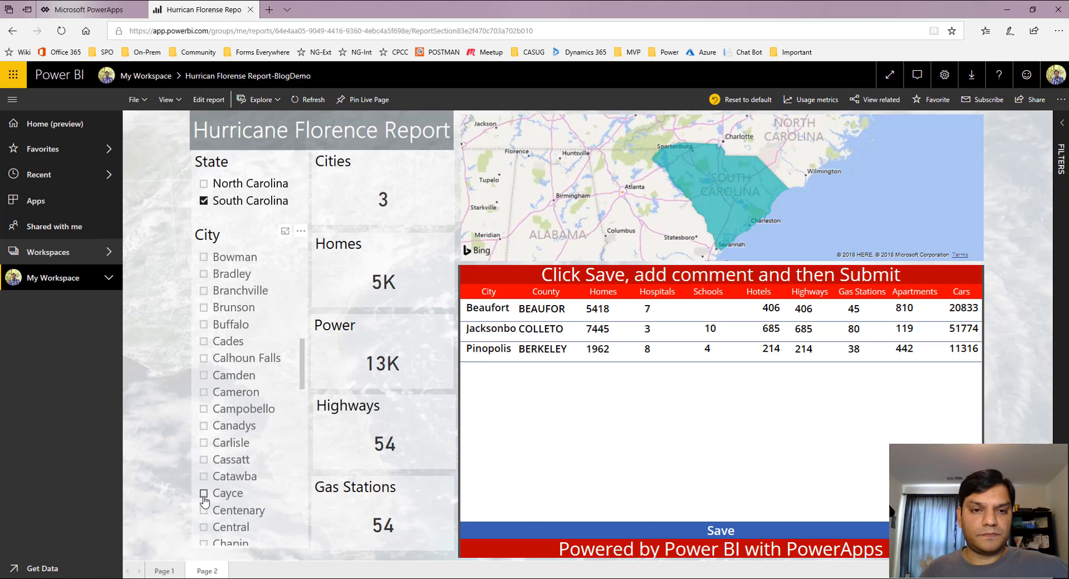
Submit the comment "Significant damage to the homes and hotels" for the selected cities through the embedded app
left_click(752, 532)
left_click(805, 454)
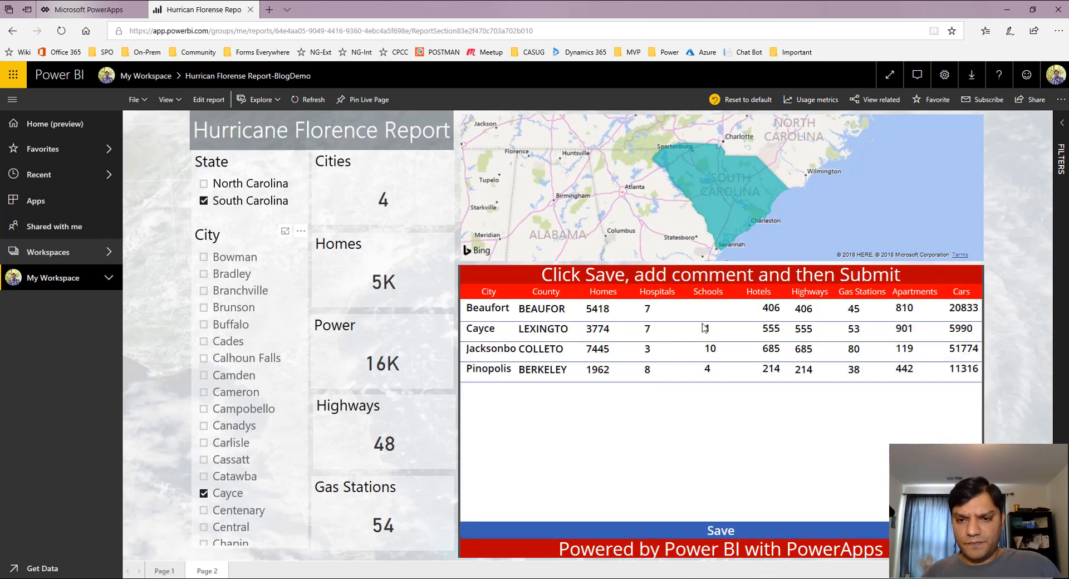
left_click(690, 531)
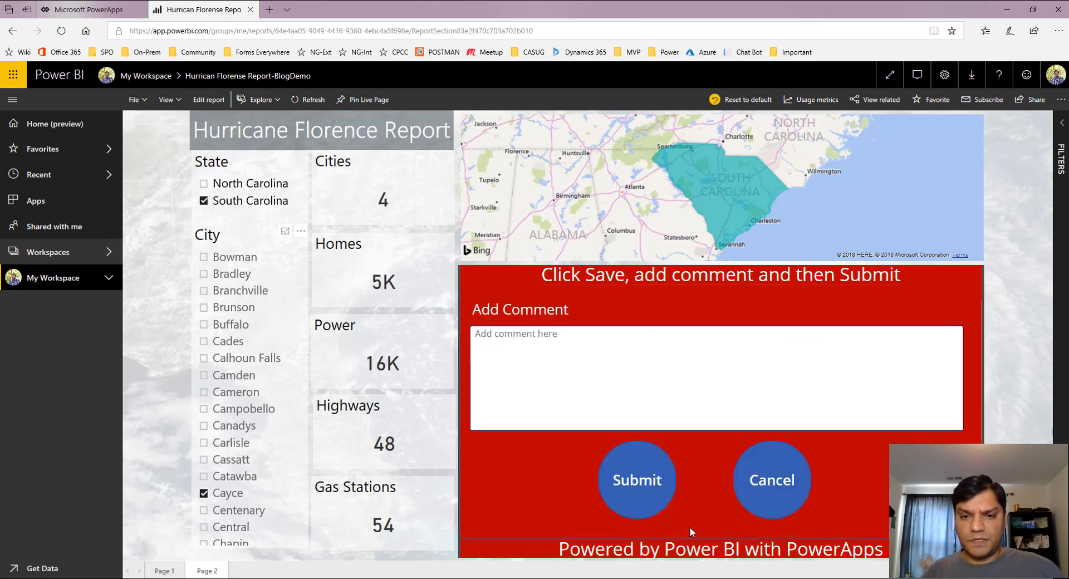
left_click(688, 393)
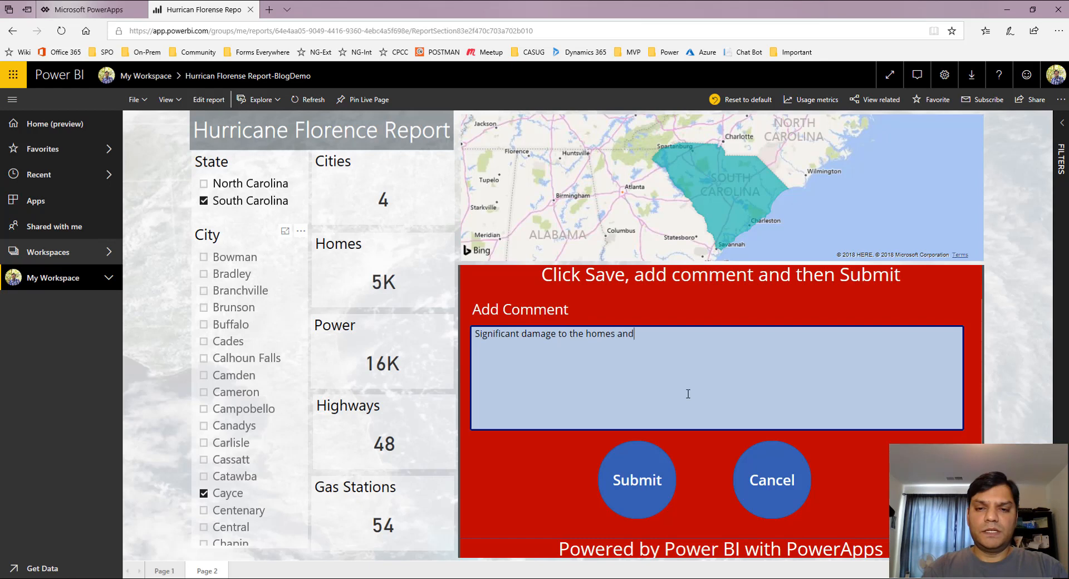
type("els")
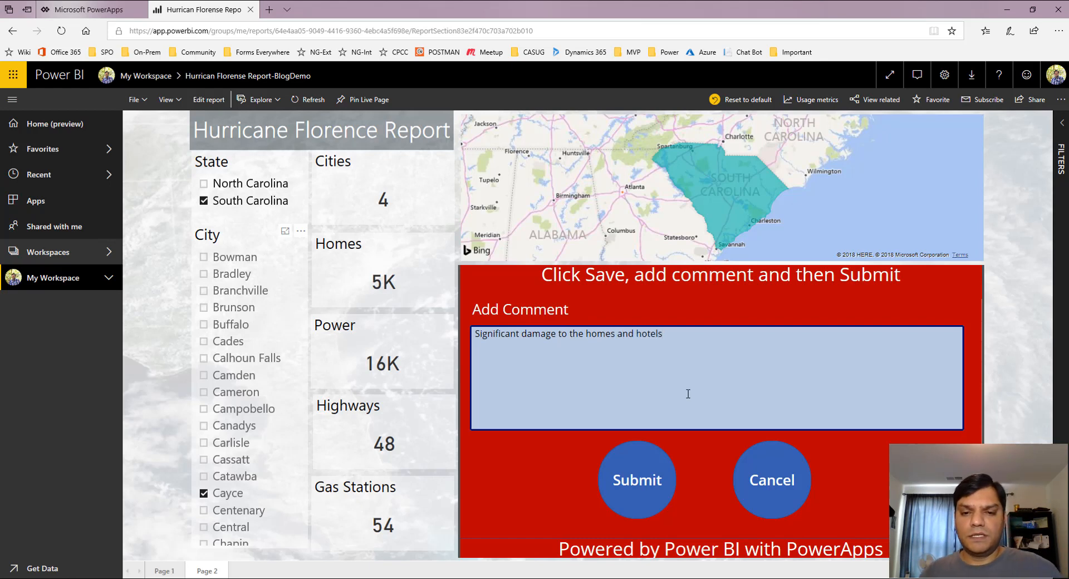
left_click(643, 481)
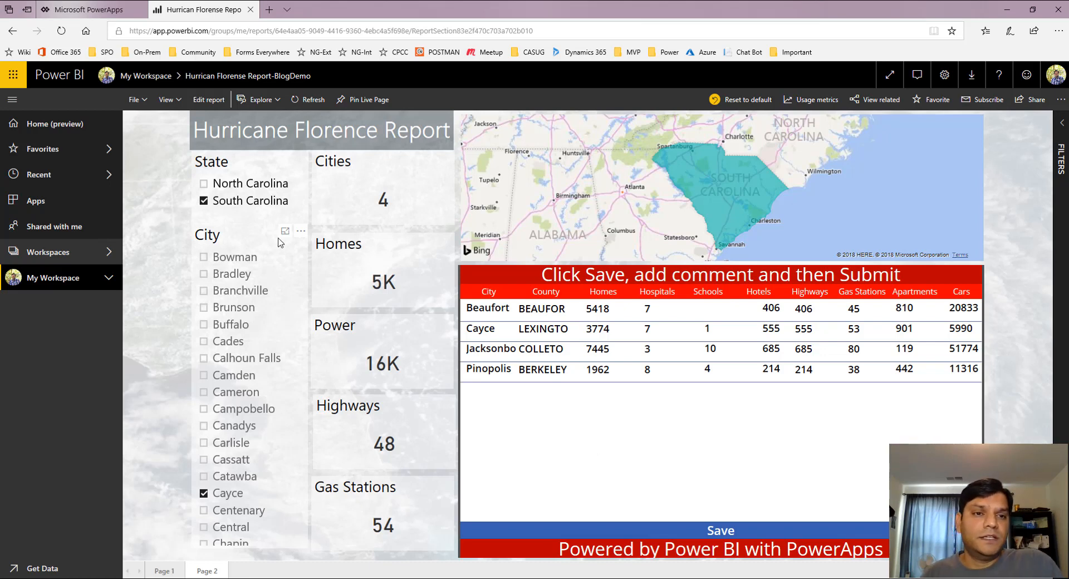
Switch to PowerApps and examine the Carolina Florence Data Demo entity's records with all fields shown, including the city and homes values
left_click(111, 9)
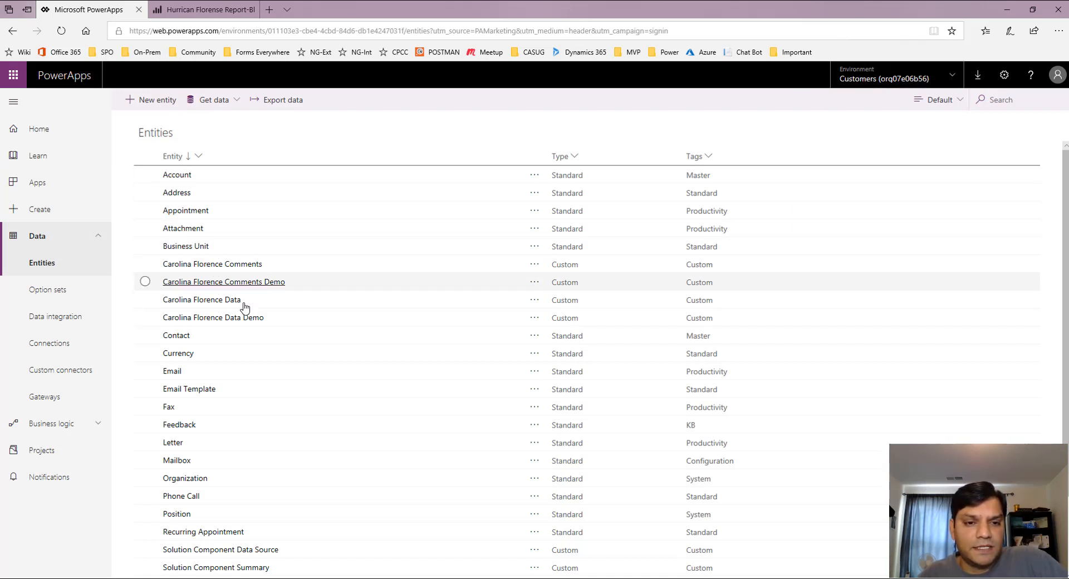
left_click(241, 321)
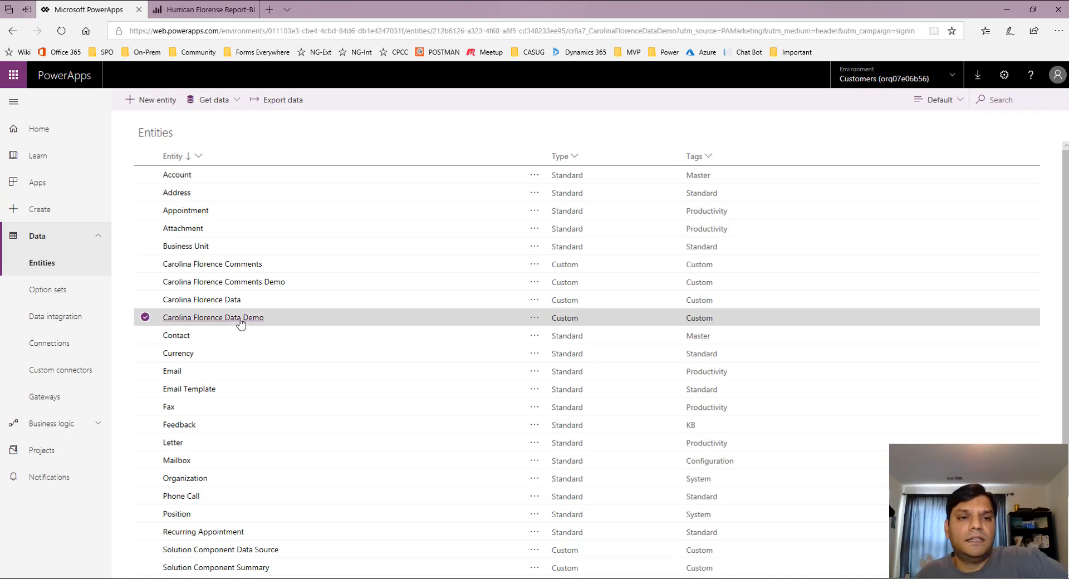
left_click(487, 156)
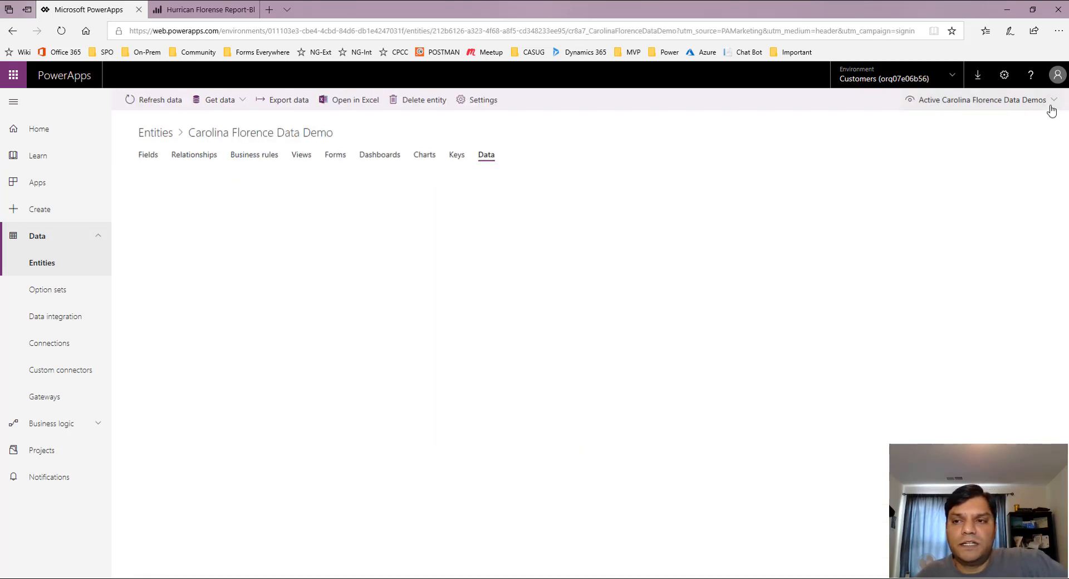
left_click(990, 104)
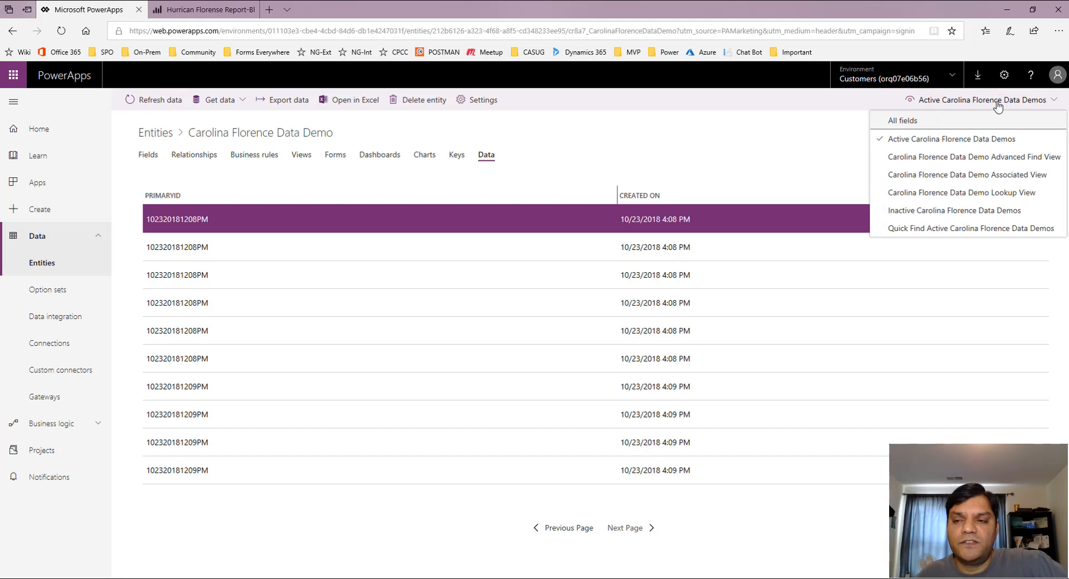
left_click(927, 126)
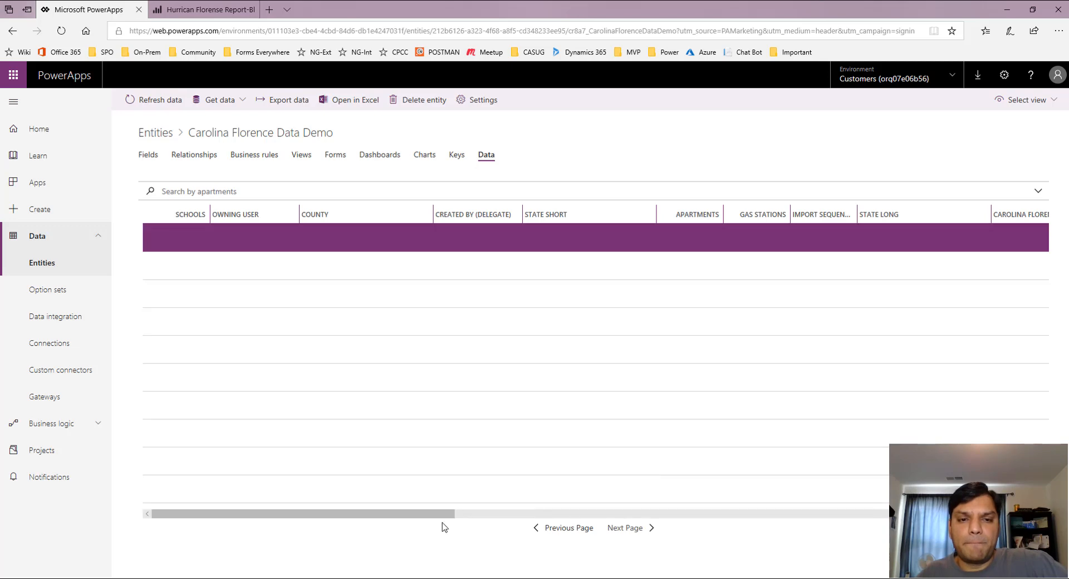
left_click_drag(438, 517, 921, 513)
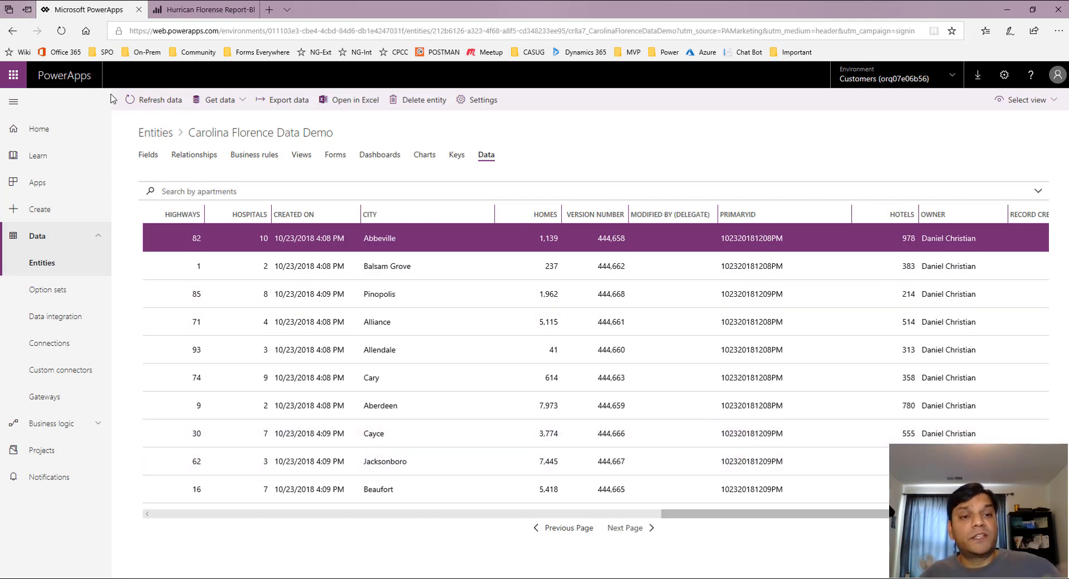
left_click(155, 136)
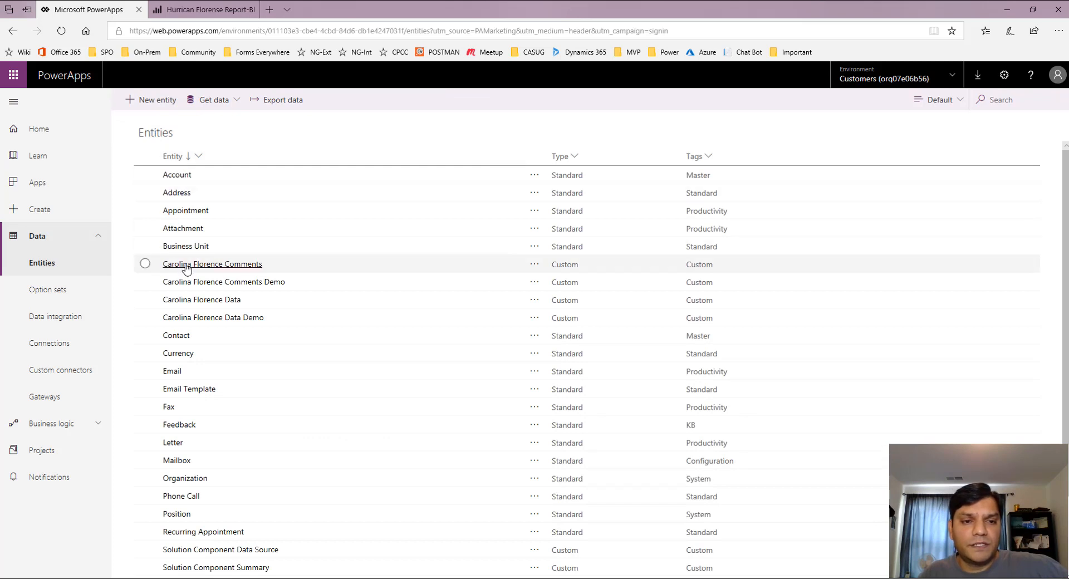
left_click(186, 268)
left_click(186, 267)
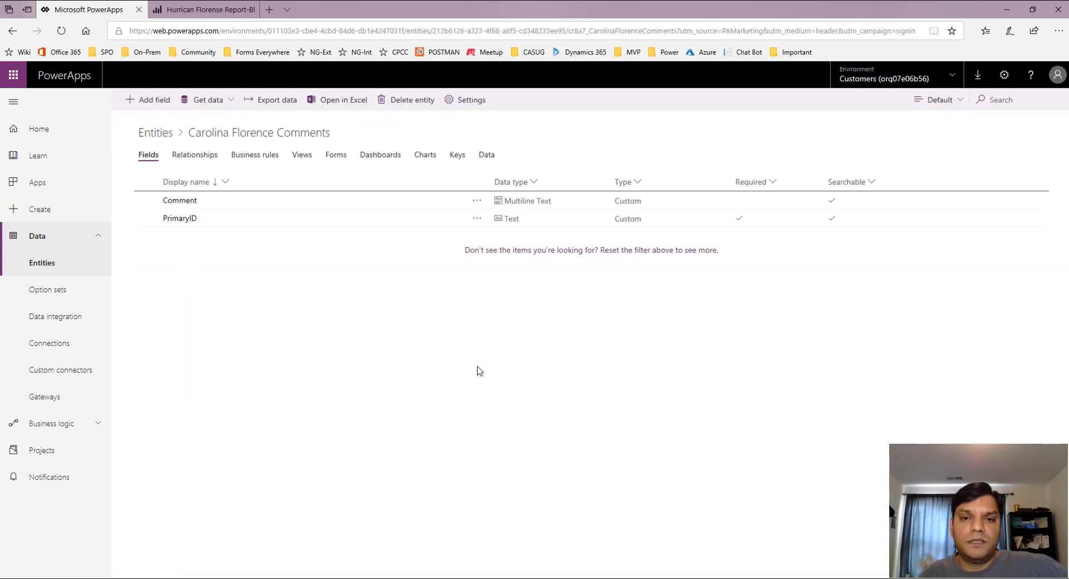
left_click(493, 160)
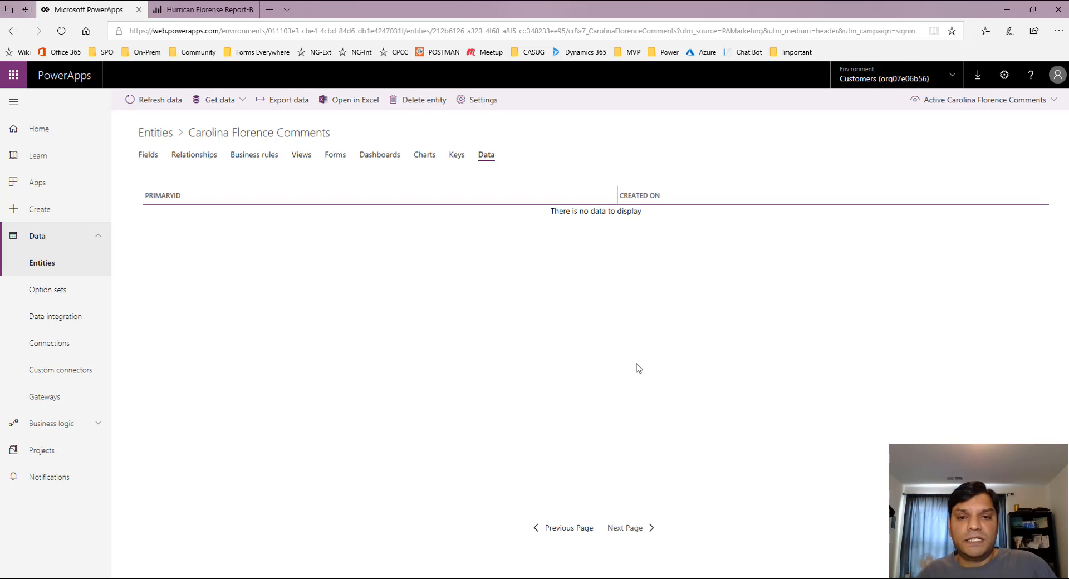
left_click(970, 99)
left_click(950, 126)
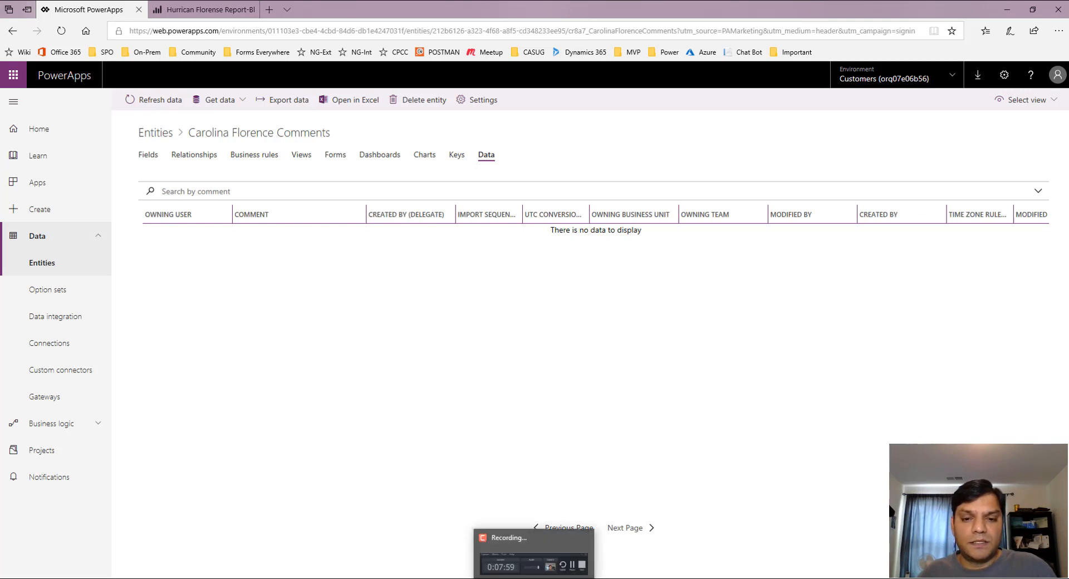
left_click(536, 578)
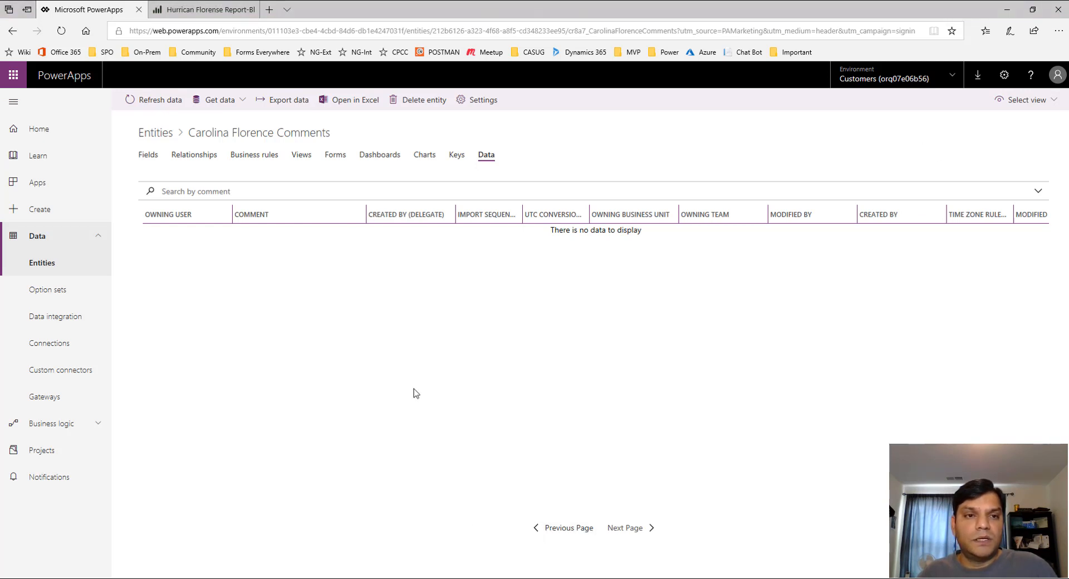
Switch back to the Power BI hurricane report, open a blank comment in the embedded app and refresh the report
left_click(207, 10)
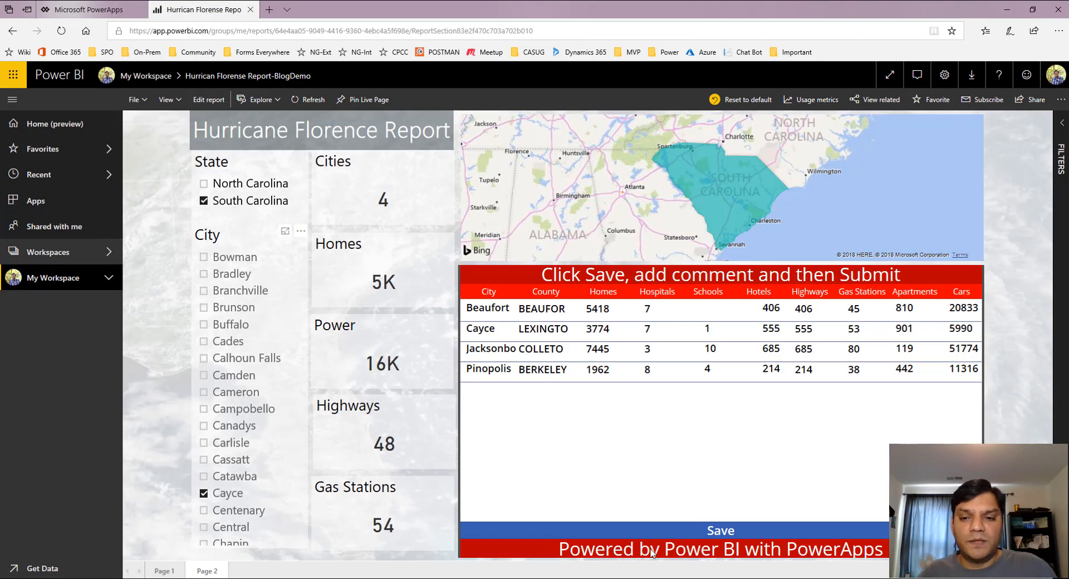
left_click(666, 530)
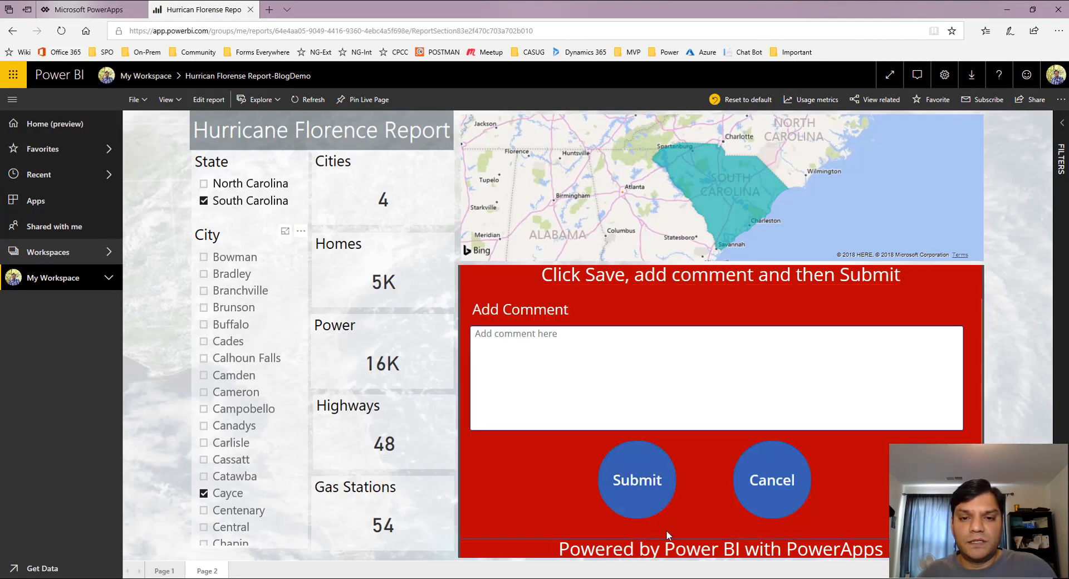
left_click(569, 362)
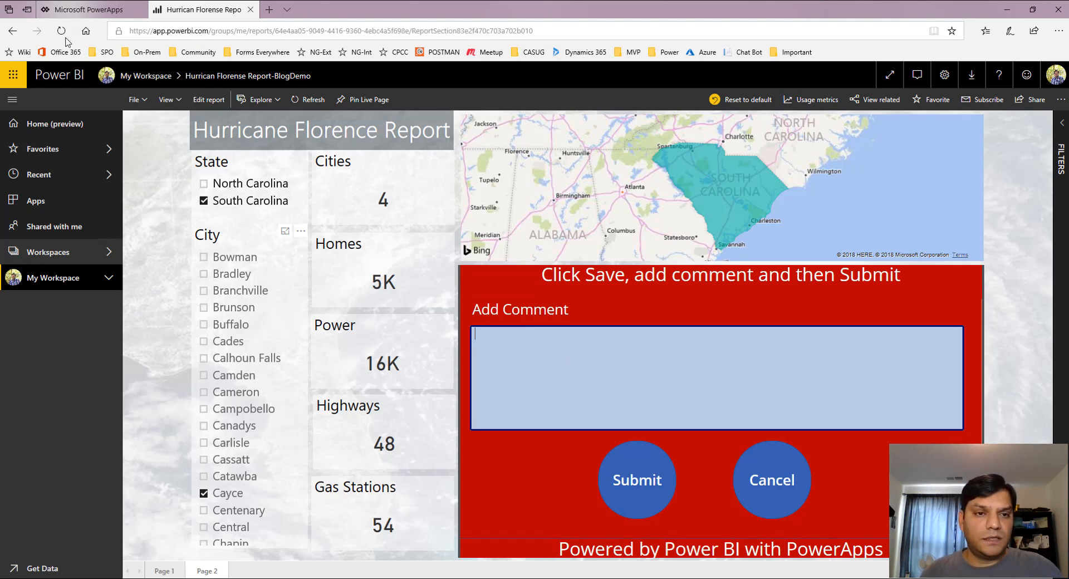
left_click(309, 101)
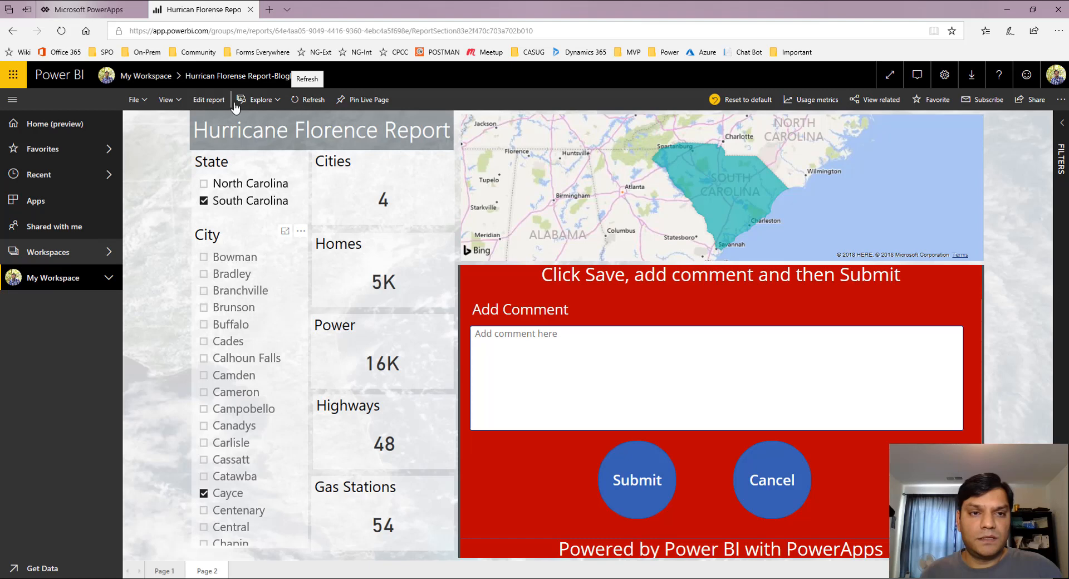
Look through My Workspace's datasets for Hurrican Florense Report-BlogDemo
left_click(154, 80)
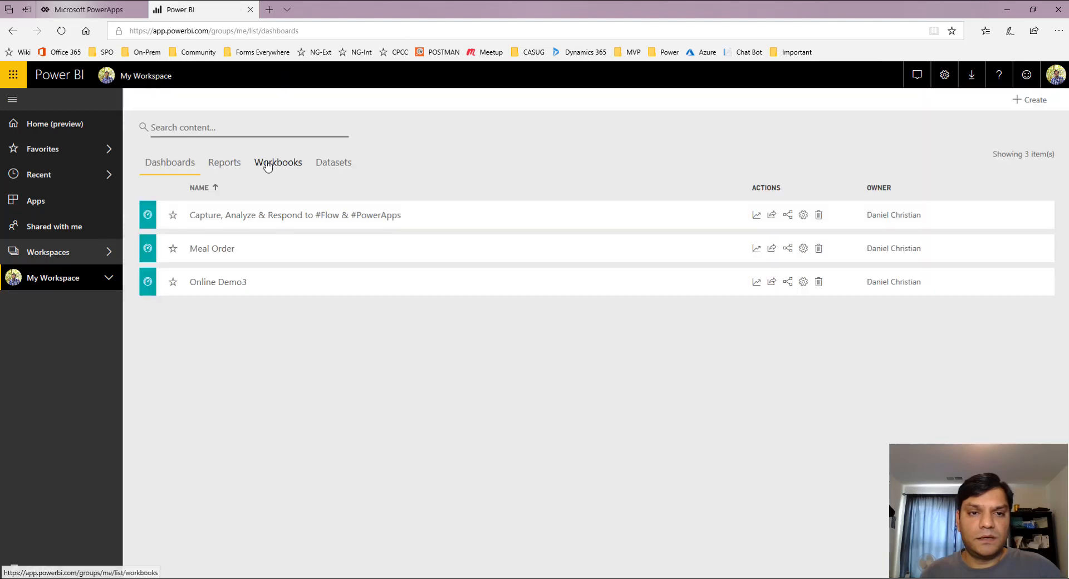
left_click(334, 166)
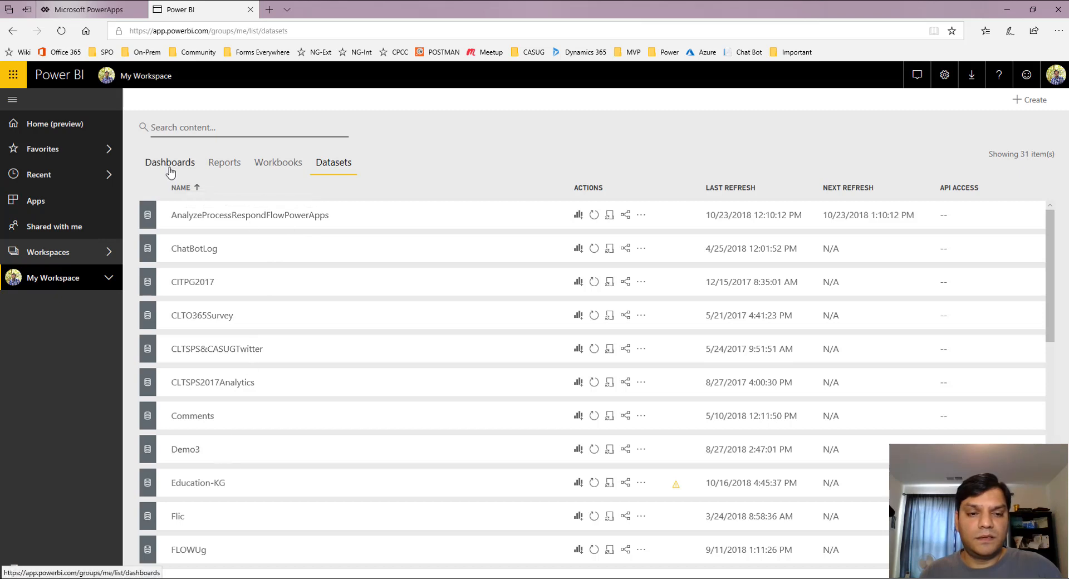
scroll(222, 468, "down", 3)
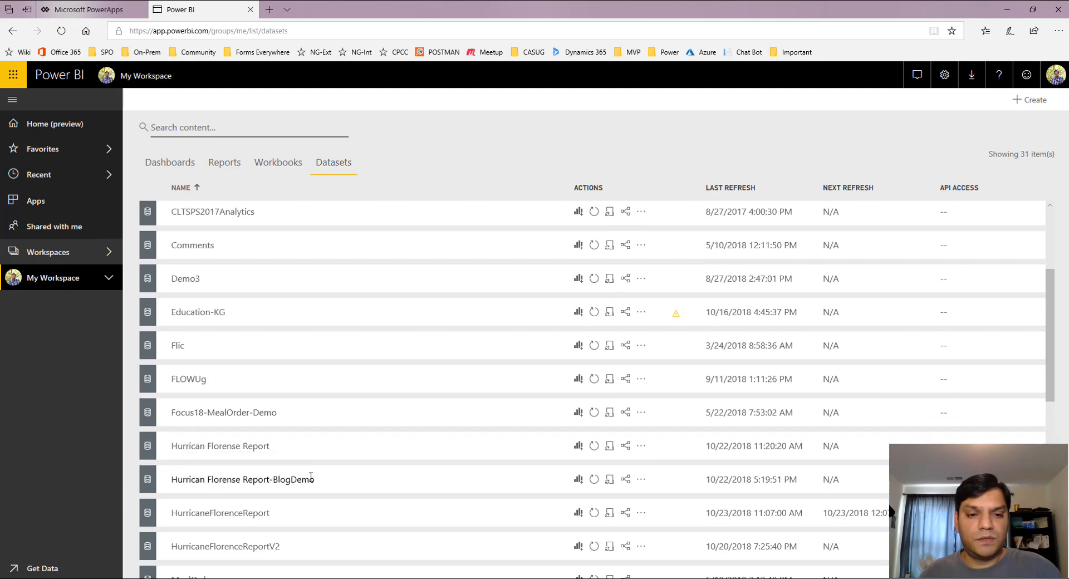
Reopen Hurrican Florense Report-BlogDemo from My Workspace's reports
left_click(225, 164)
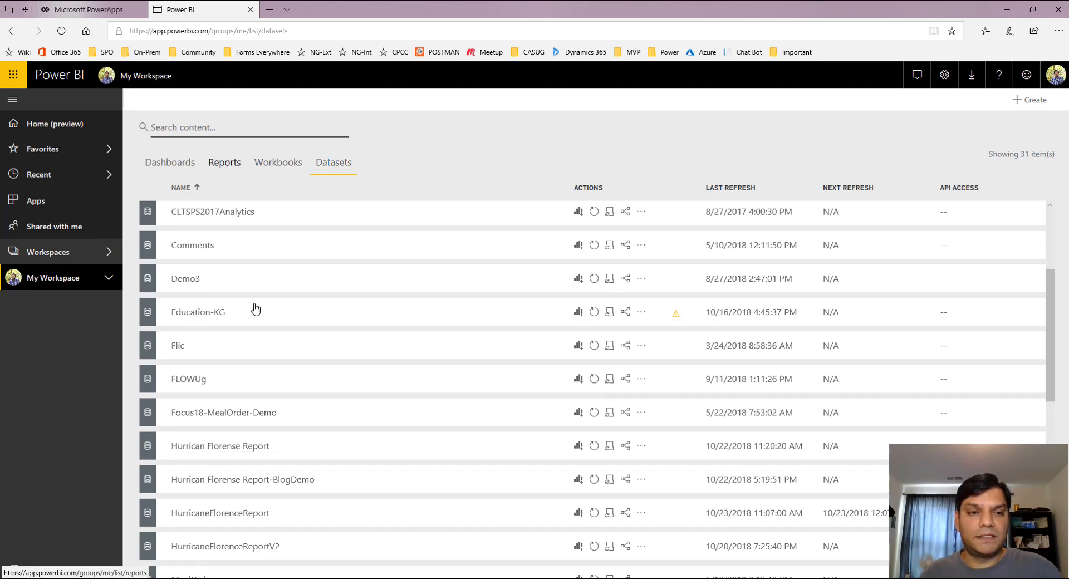
scroll(270, 540, "down", 2)
scroll(269, 540, "down", 2)
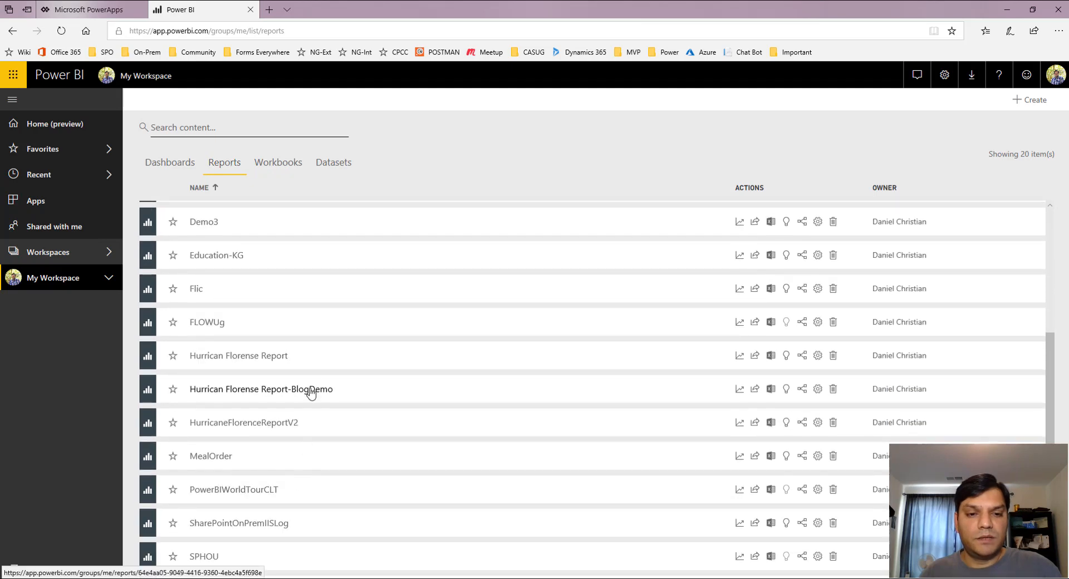
left_click(311, 388)
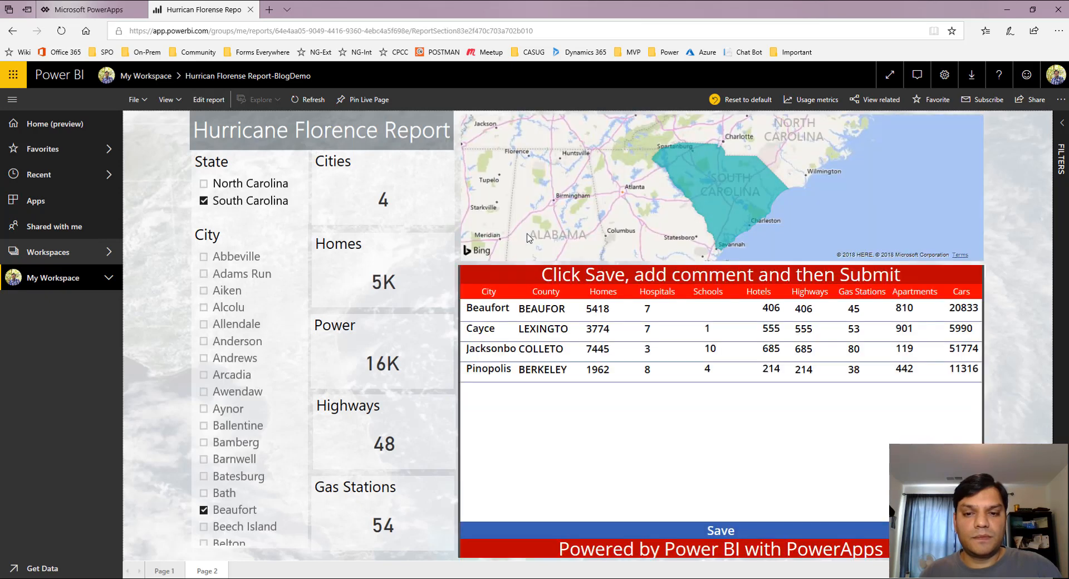
Submit the comment "So far the damage is pretty bad" through the embedded app for the filtered cities
left_click(587, 529)
left_click(581, 403)
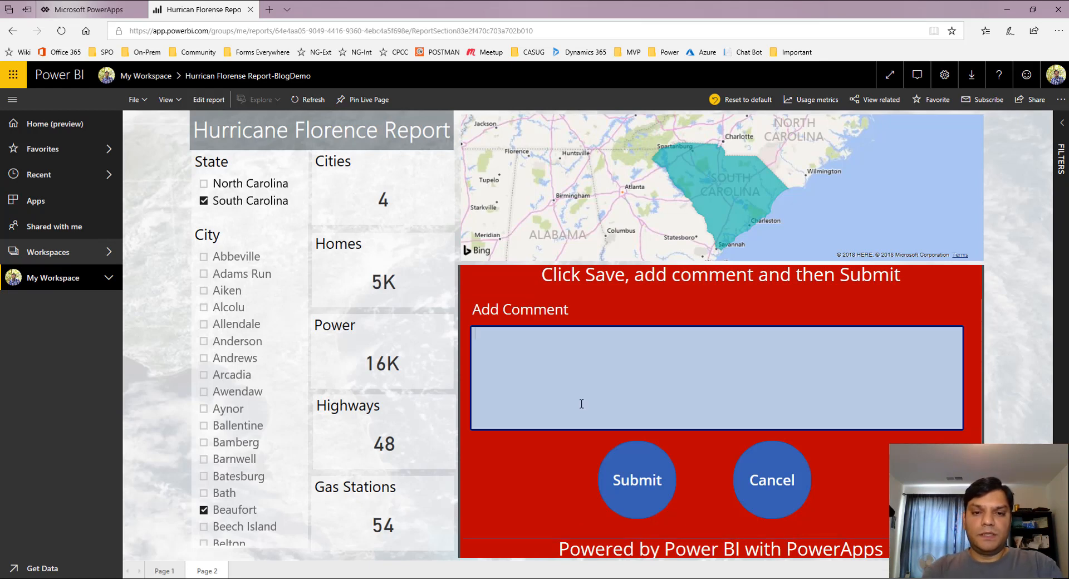
type("So far")
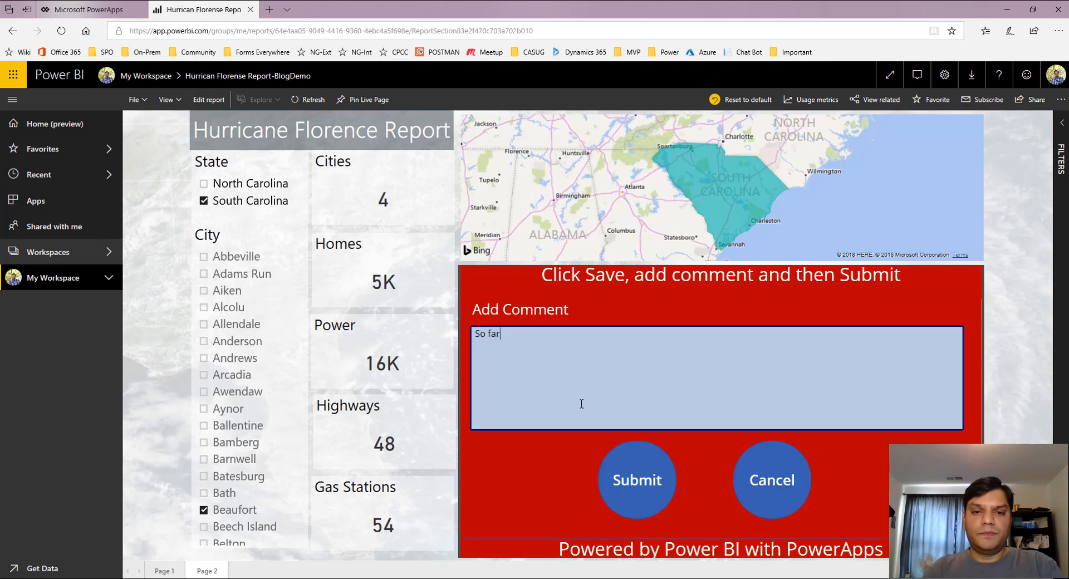
type(" the damage is pre")
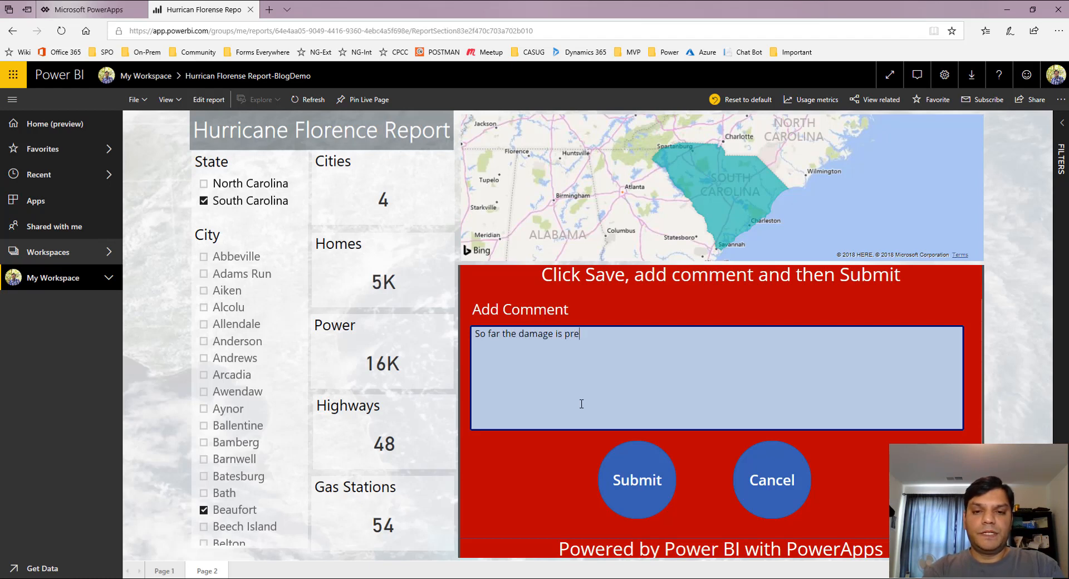
type("tty bad")
left_click(663, 502)
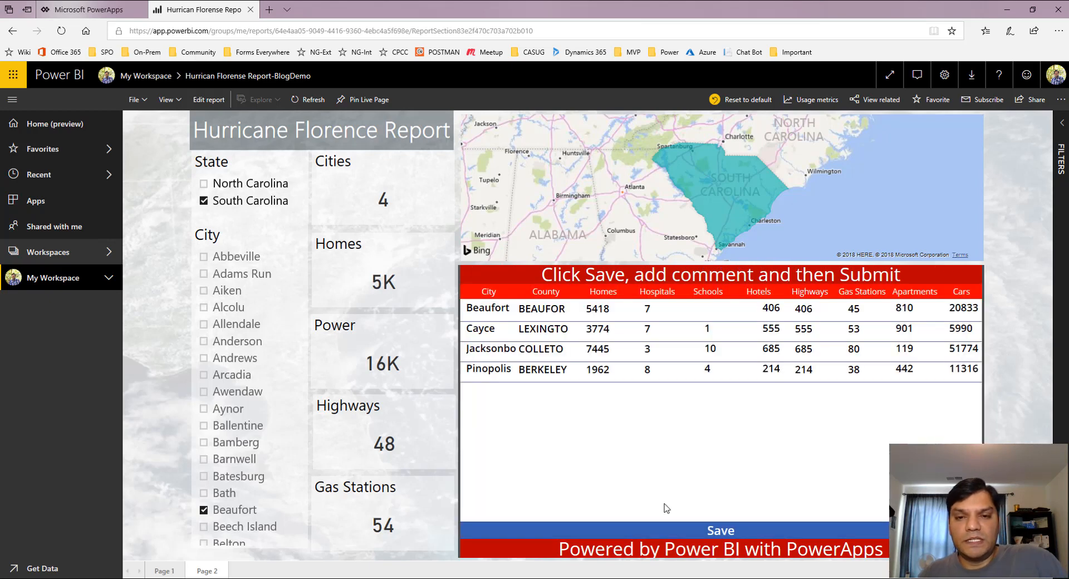
Switch to PowerApps, refresh the Carolina Florence Comments data and return to the entities list
left_click(125, 9)
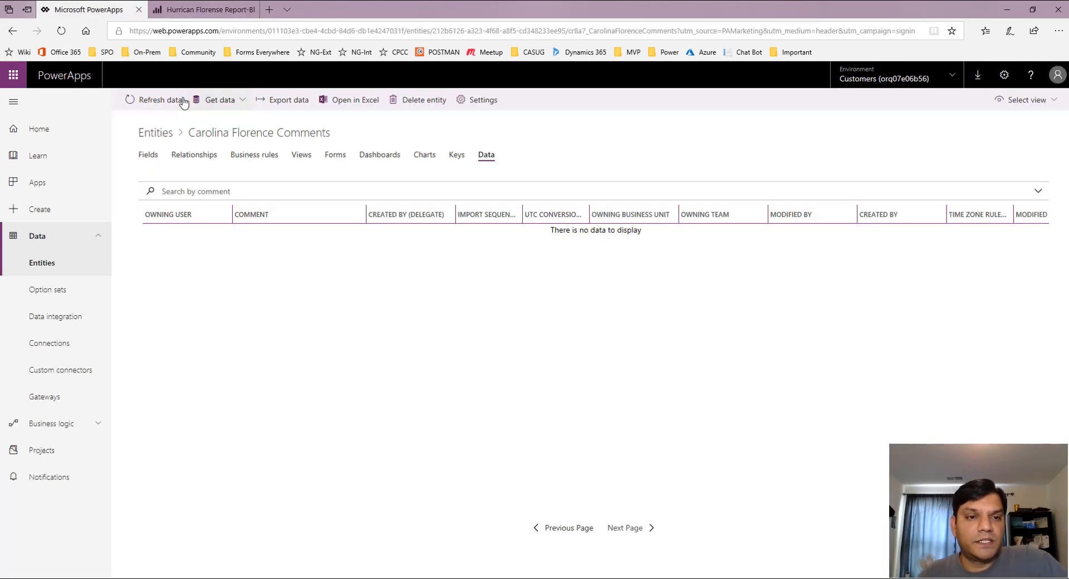
left_click(156, 101)
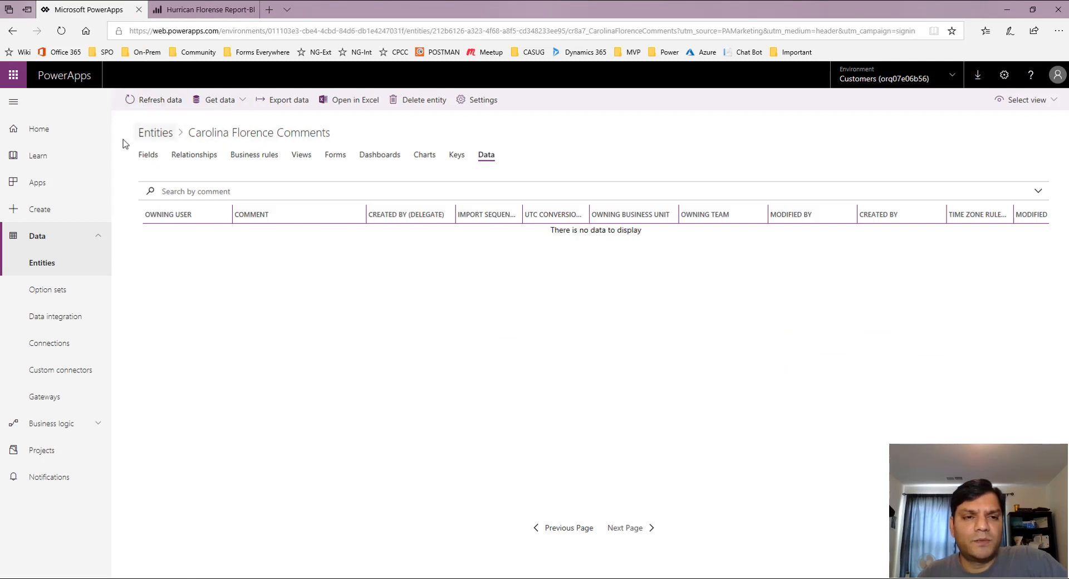
left_click(149, 140)
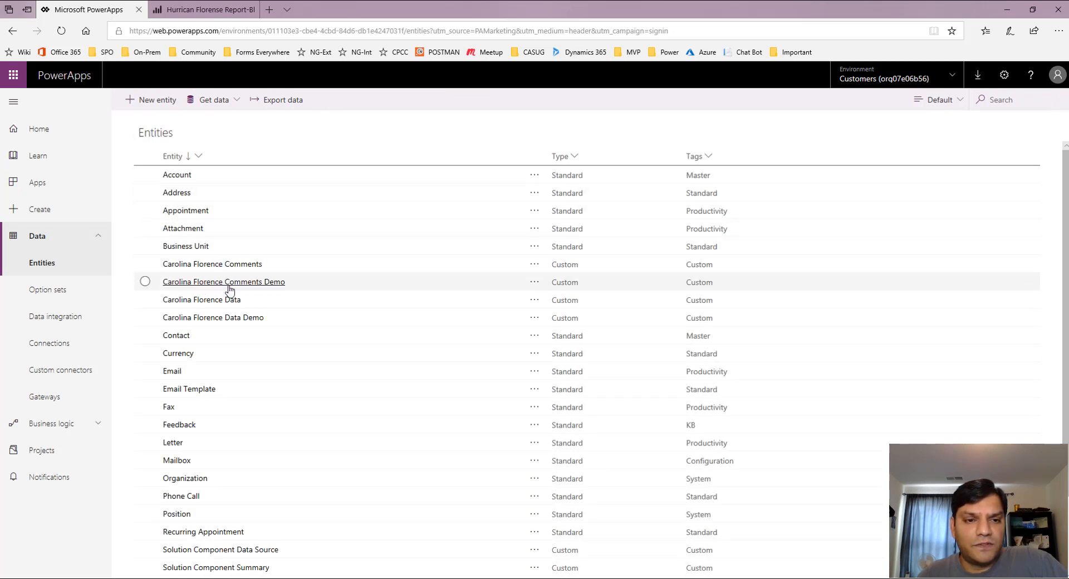
Open the Carolina Florence Comments Demo entity and examine its comment records with all fields shown
left_click(278, 285)
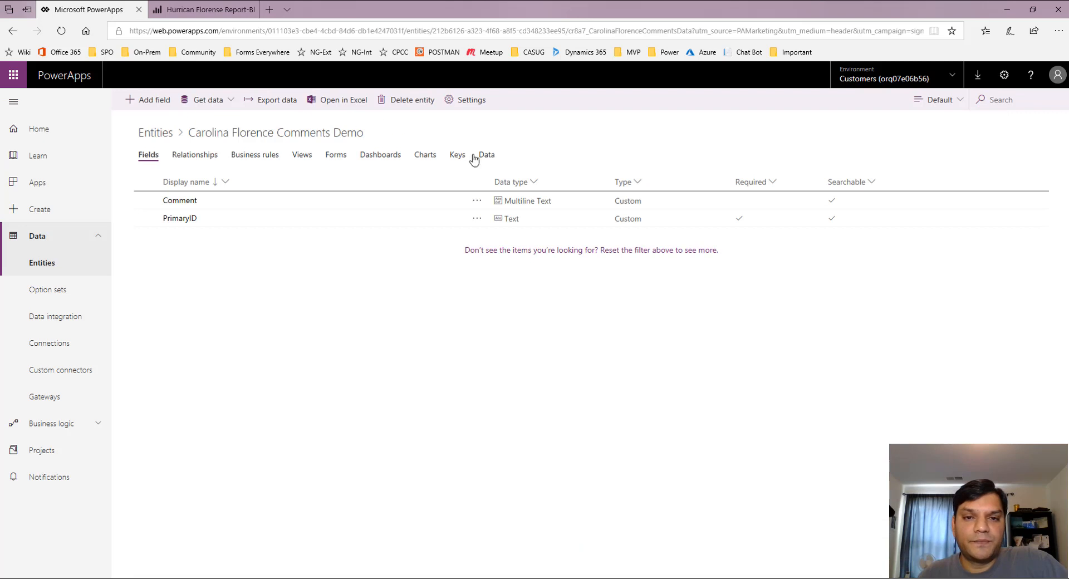
left_click(483, 156)
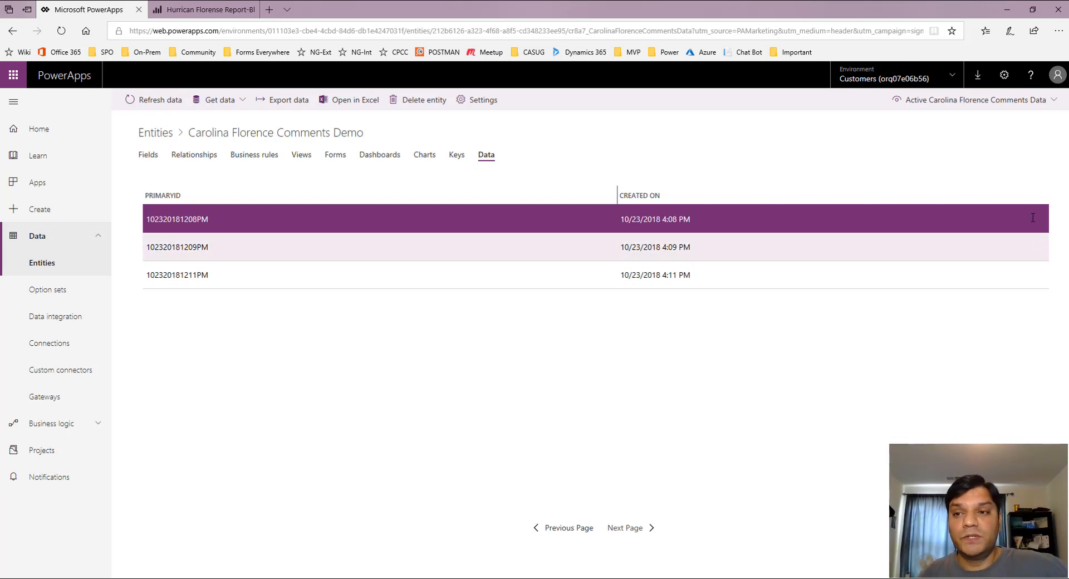
left_click(994, 105)
left_click(974, 122)
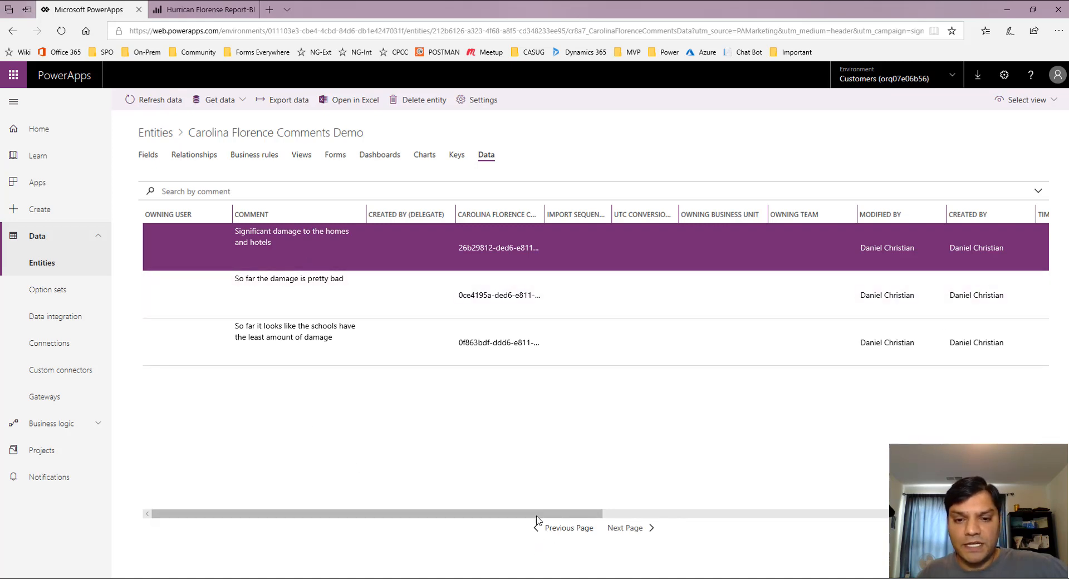
left_click_drag(536, 519, 812, 545)
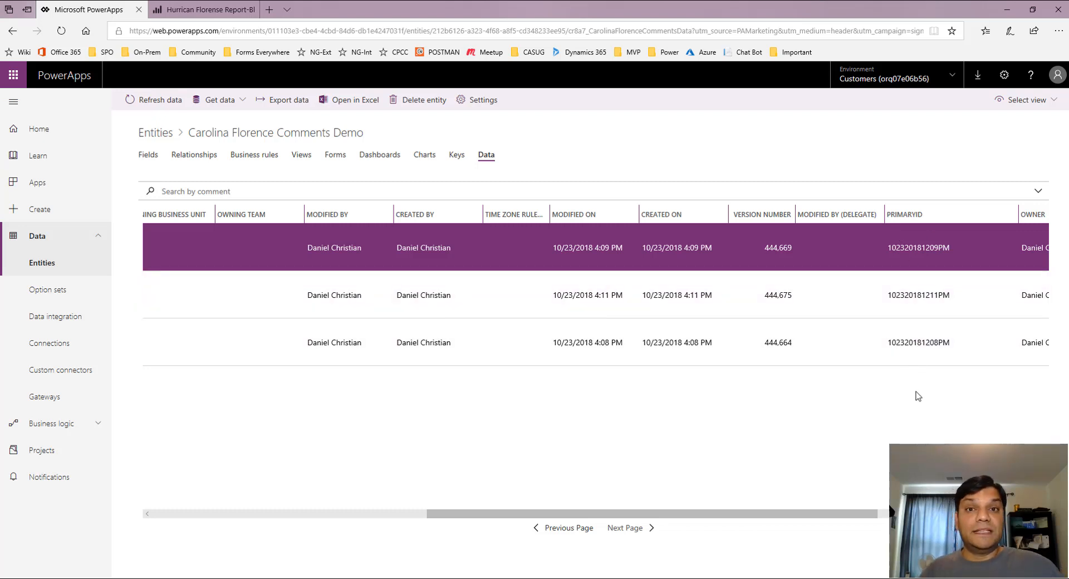
Switch back to the Power BI report and compare Page 1 with Page 2
left_click(205, 7)
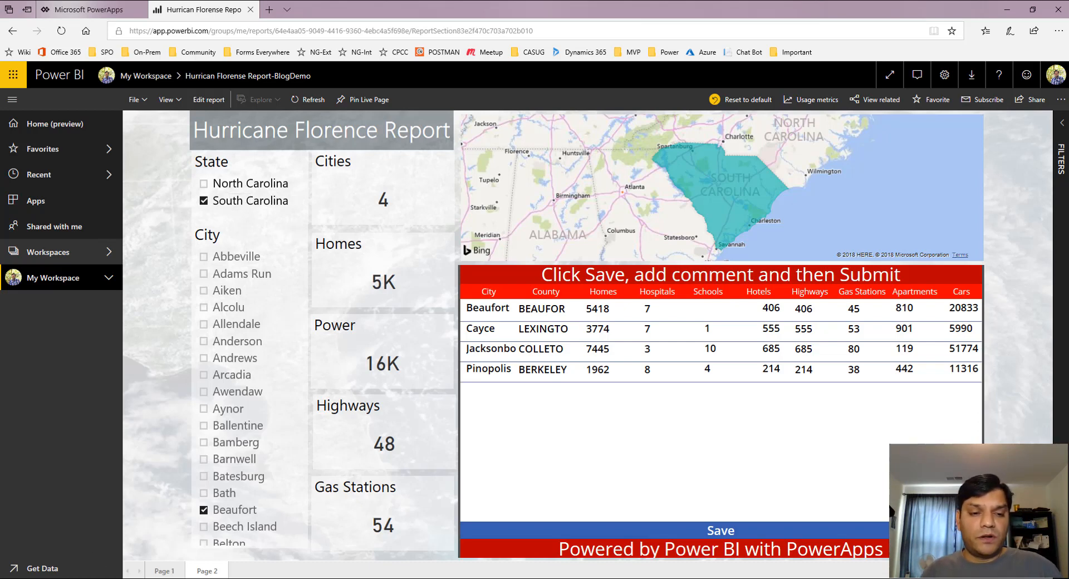
left_click(166, 571)
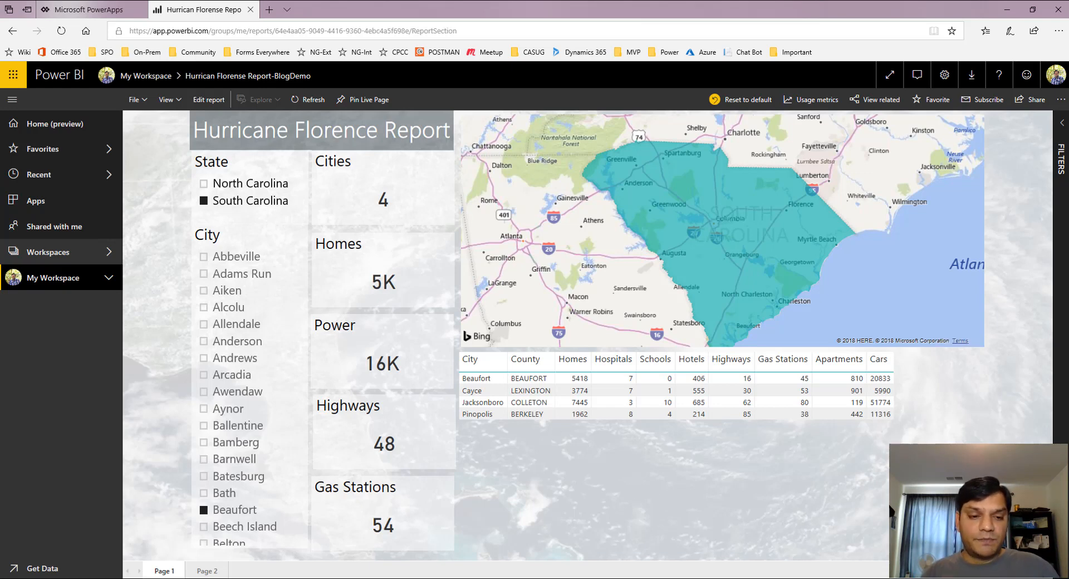
left_click(203, 574)
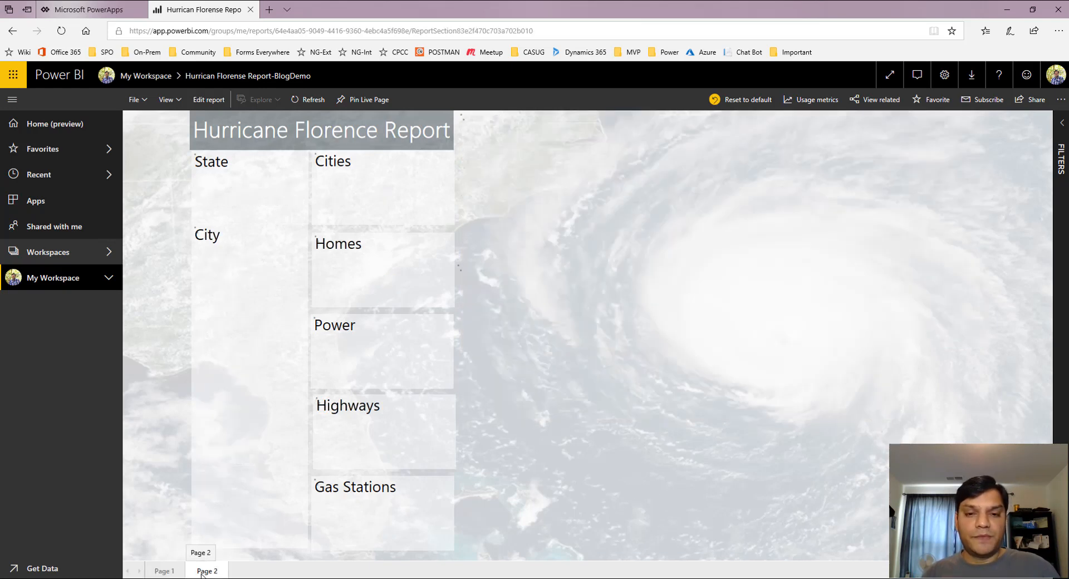
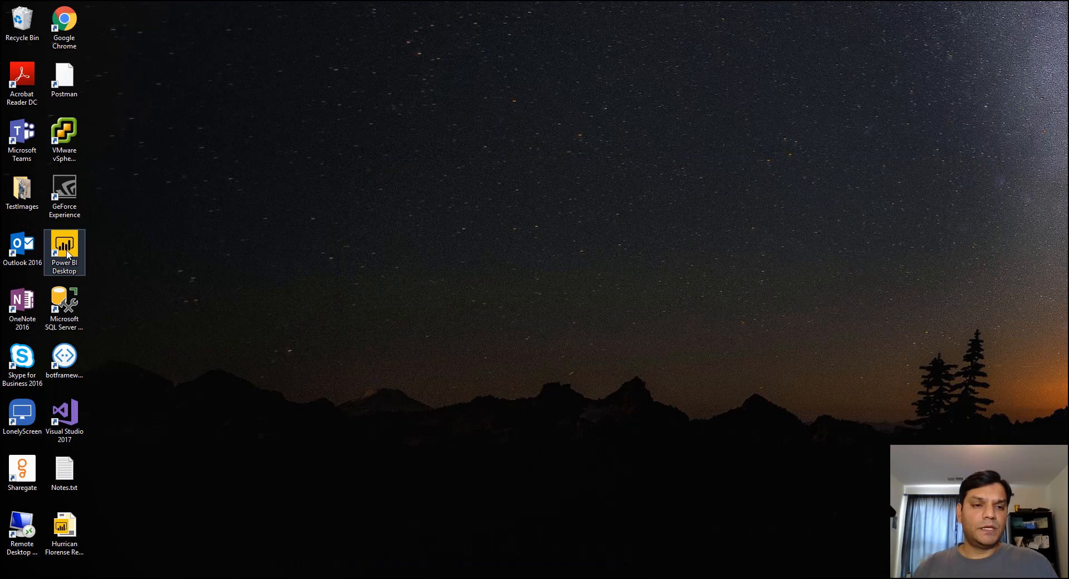
Launch Power BI Desktop and open Hurrican Florense Report-BlogDemo.pbix from the Desktop folder
double_click(65, 245)
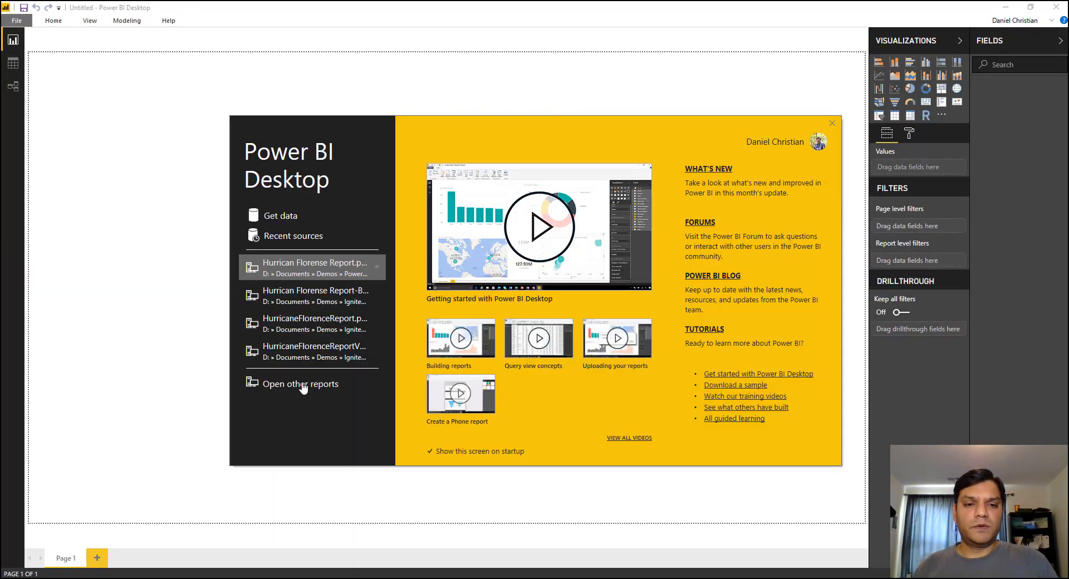
left_click(301, 384)
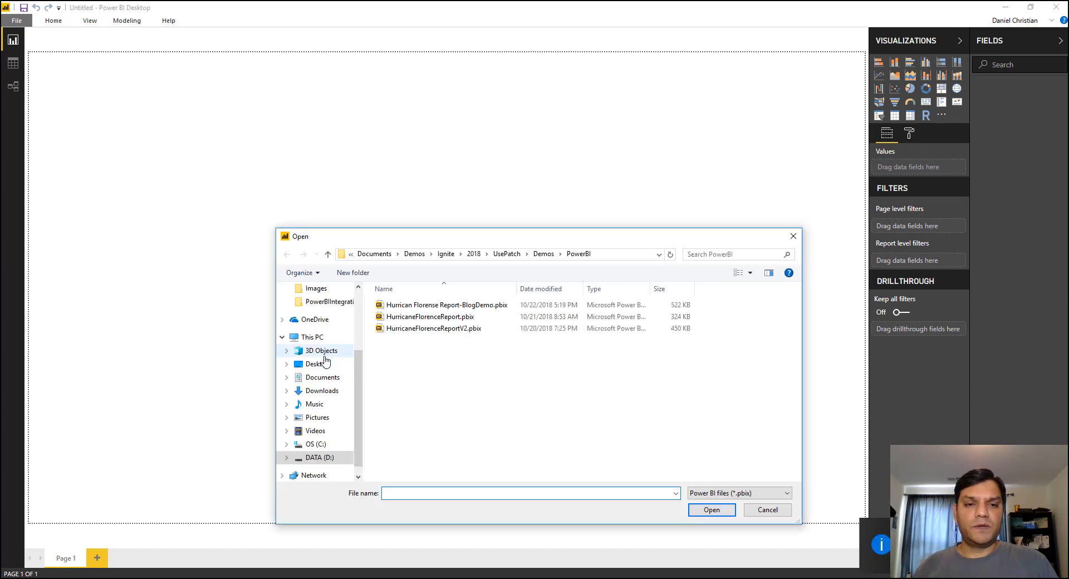
left_click(325, 352)
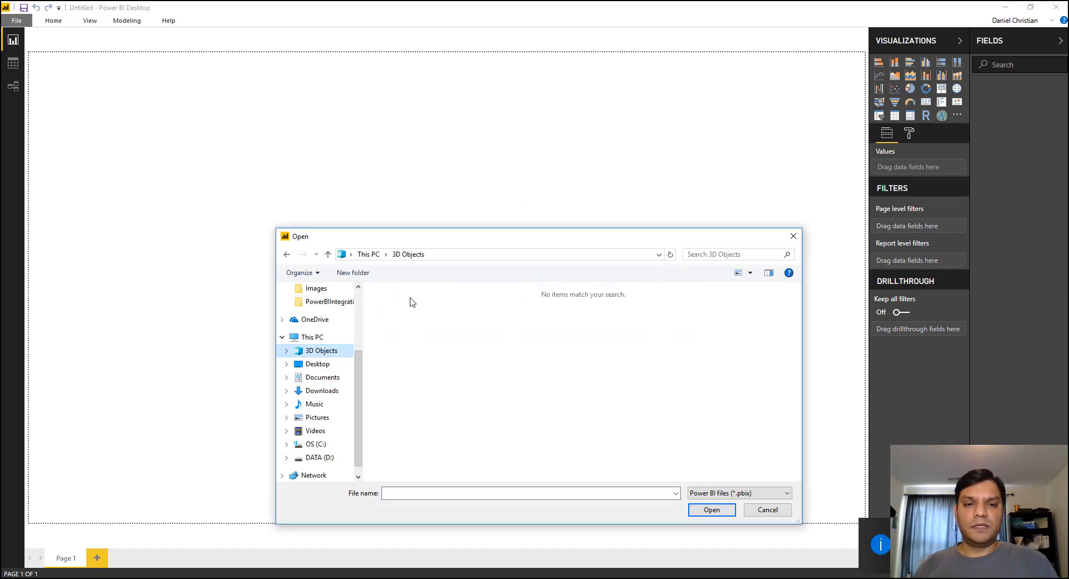
left_click(317, 365)
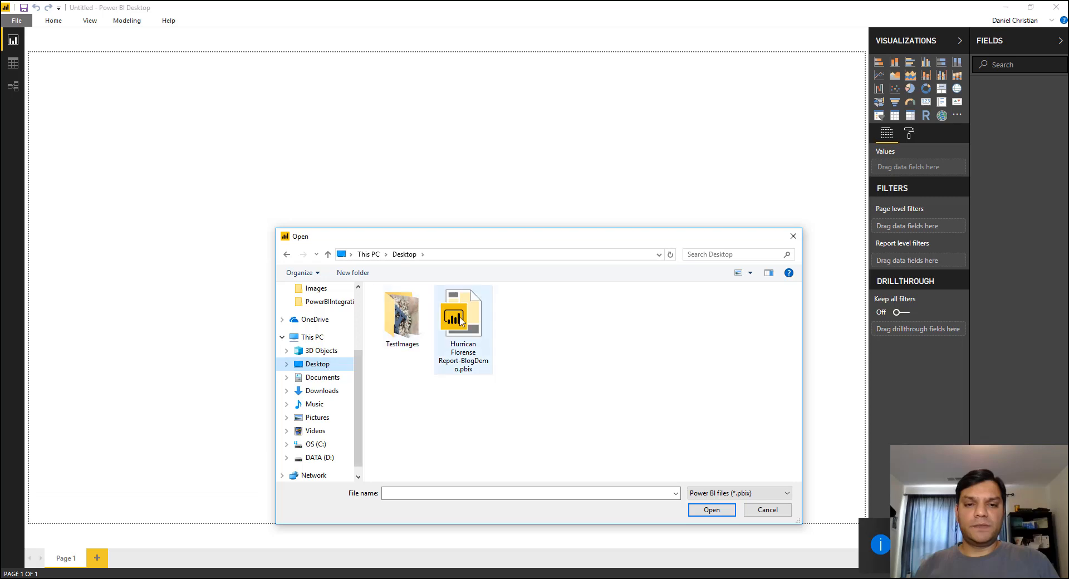
left_click(463, 323)
left_click(722, 511)
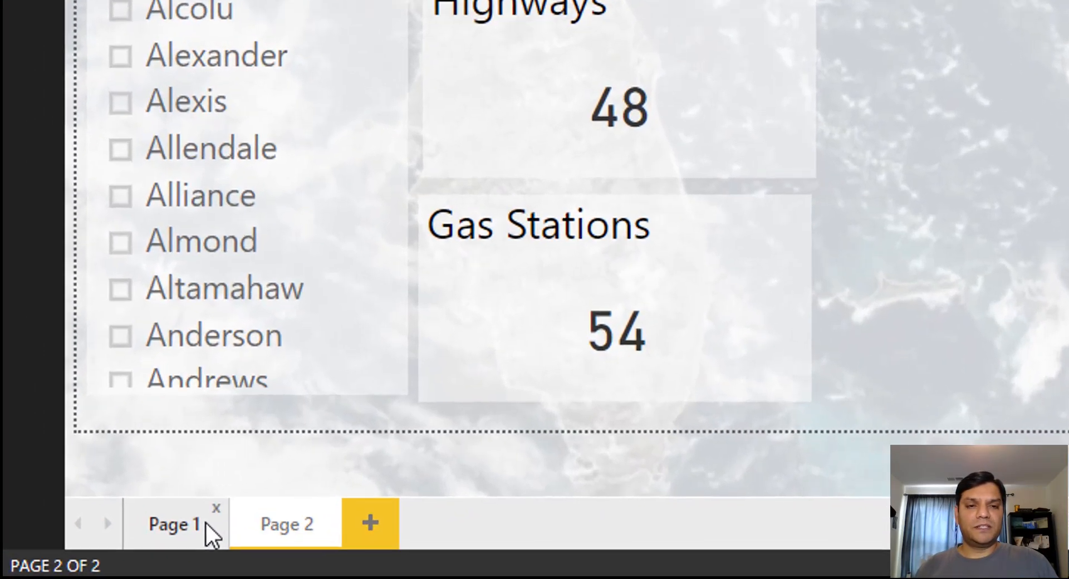
Duplicate Page 1 of the report and rename the copy Page 3
left_click(209, 535)
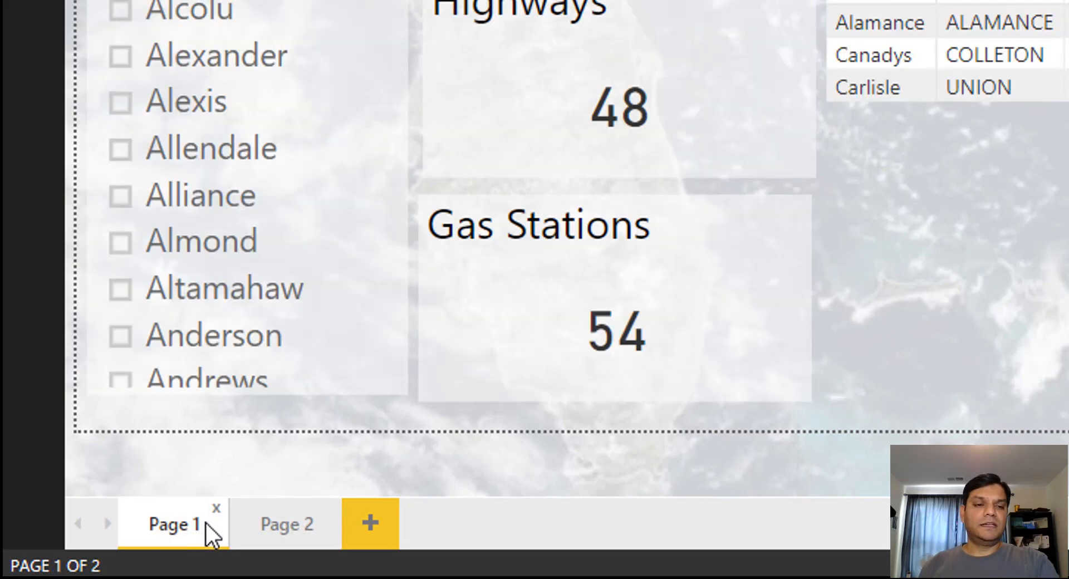
right_click(210, 536)
left_click(281, 409)
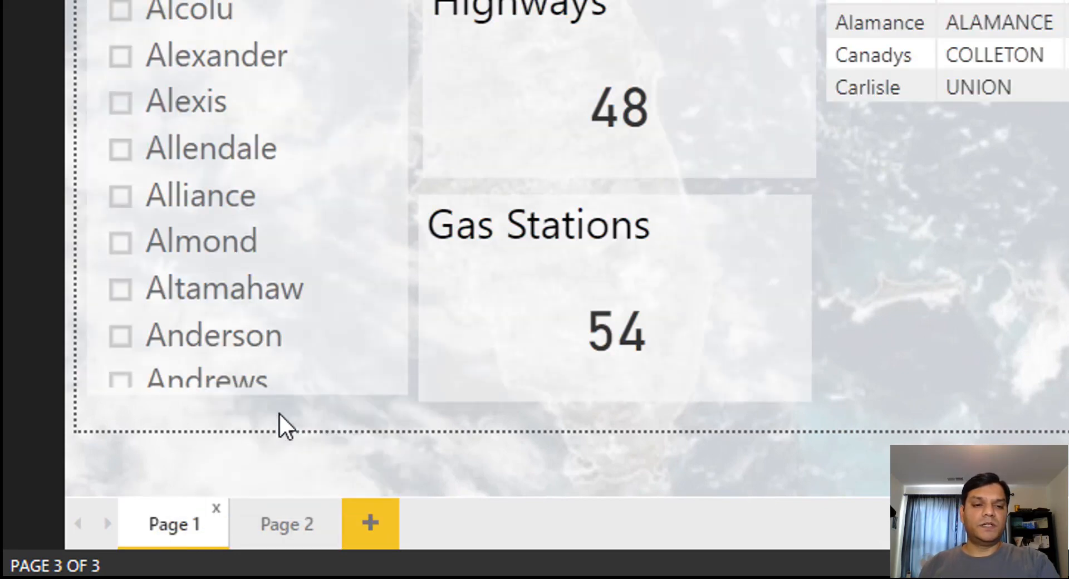
double_click(461, 526)
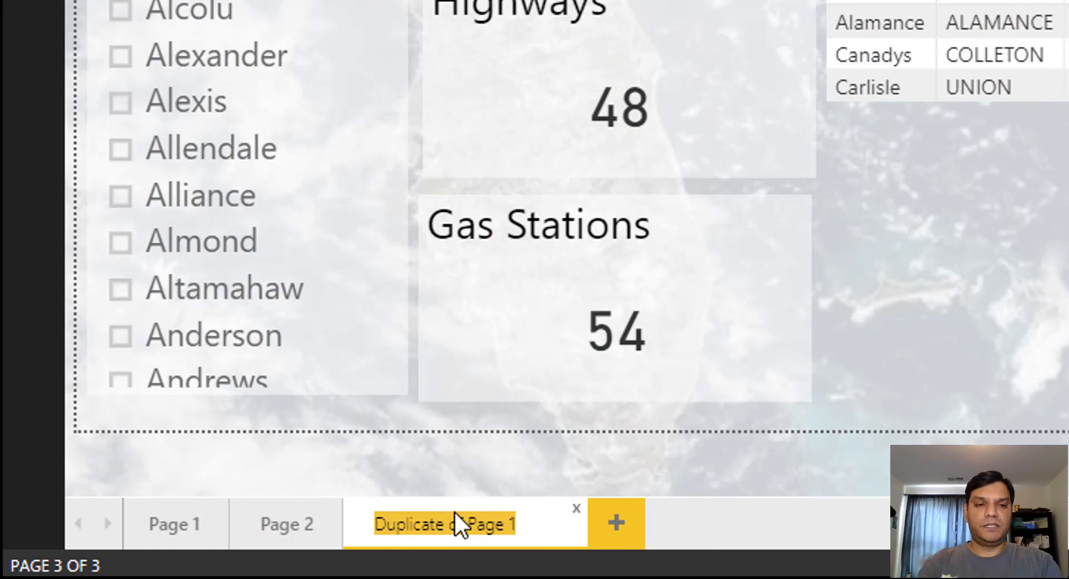
type("Page")
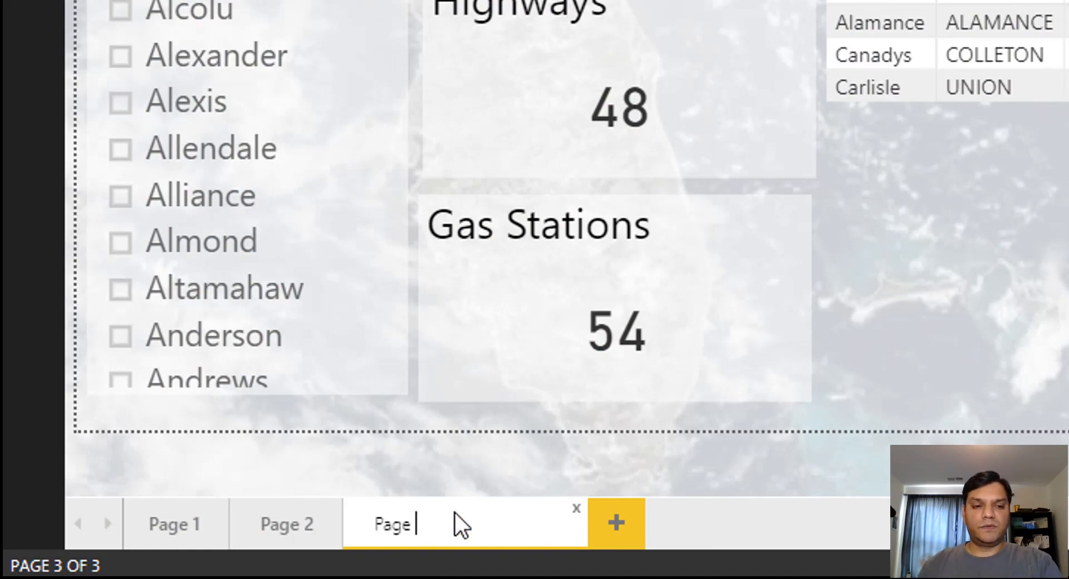
type(" 3")
key("Return")
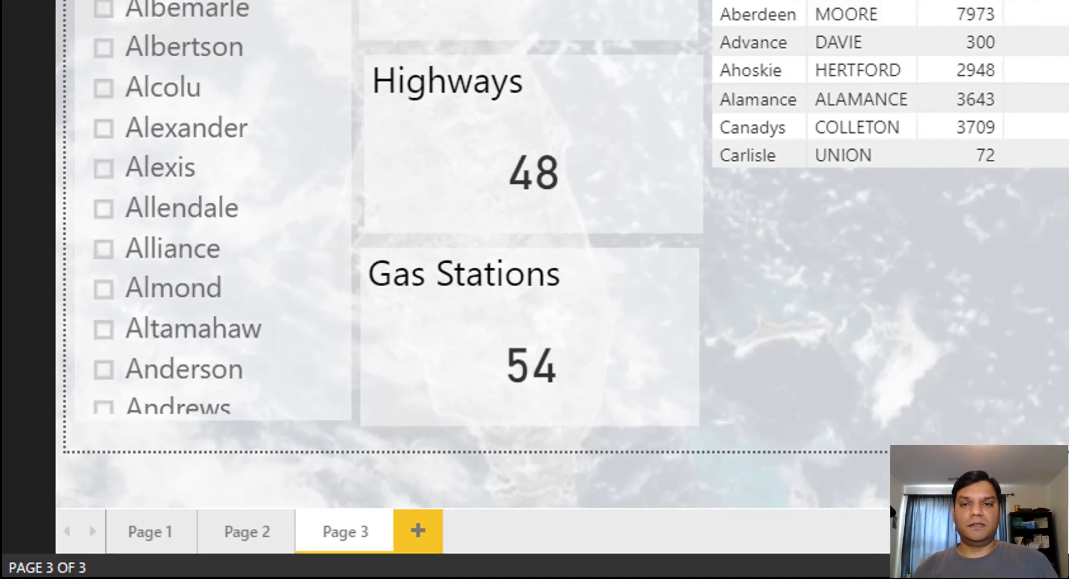
Delete the map and the city data table from Page 3
left_click(532, 255)
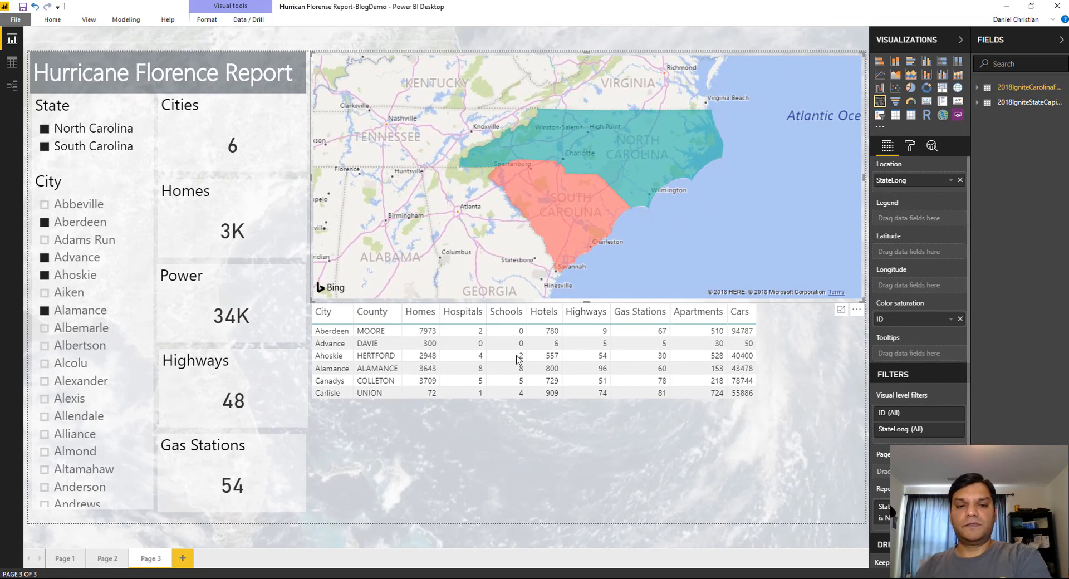
key("Delete")
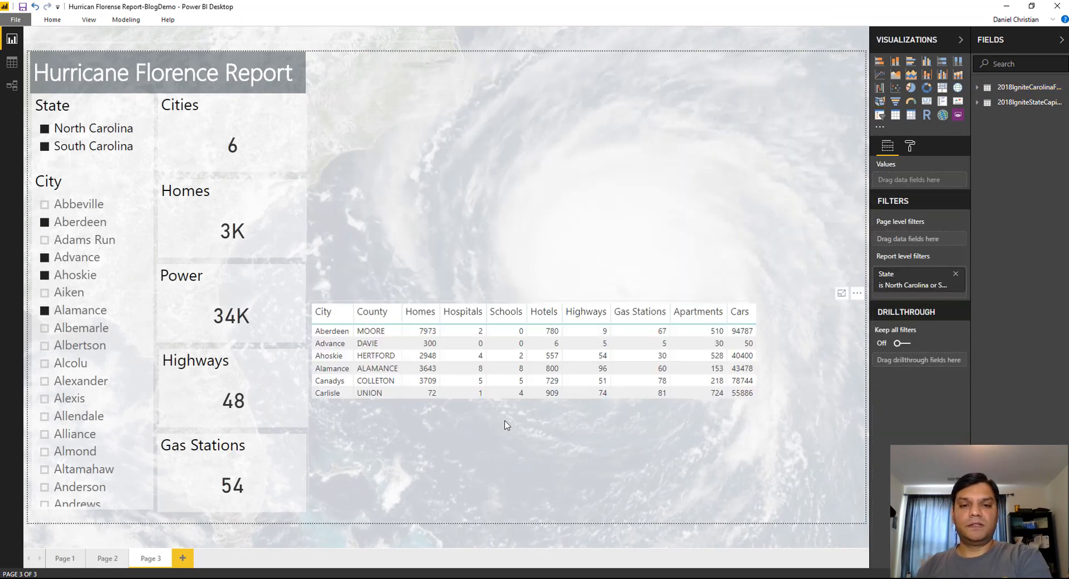
left_click(698, 432)
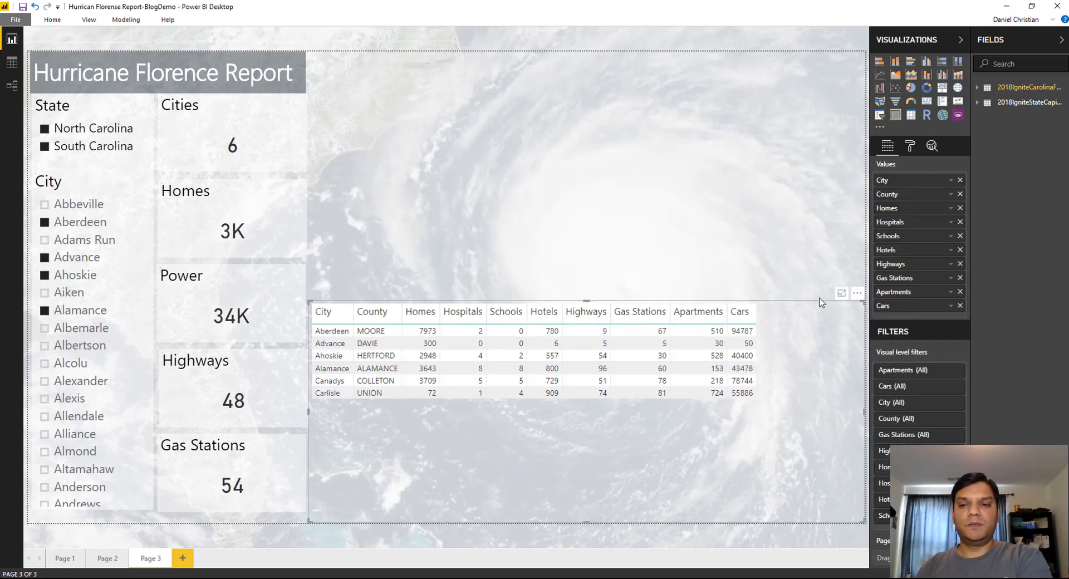
key("Delete")
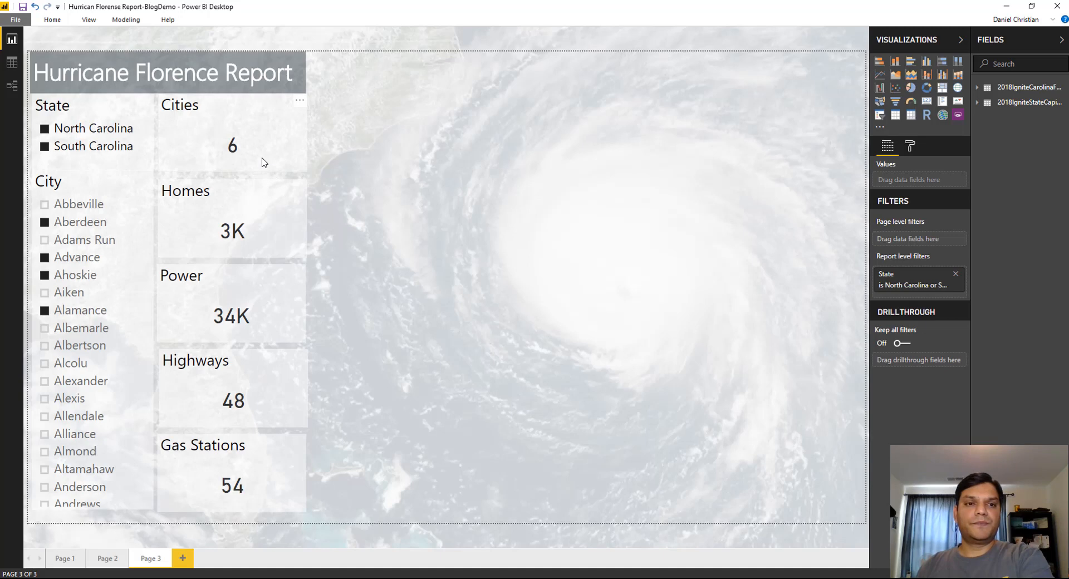
left_click(300, 166)
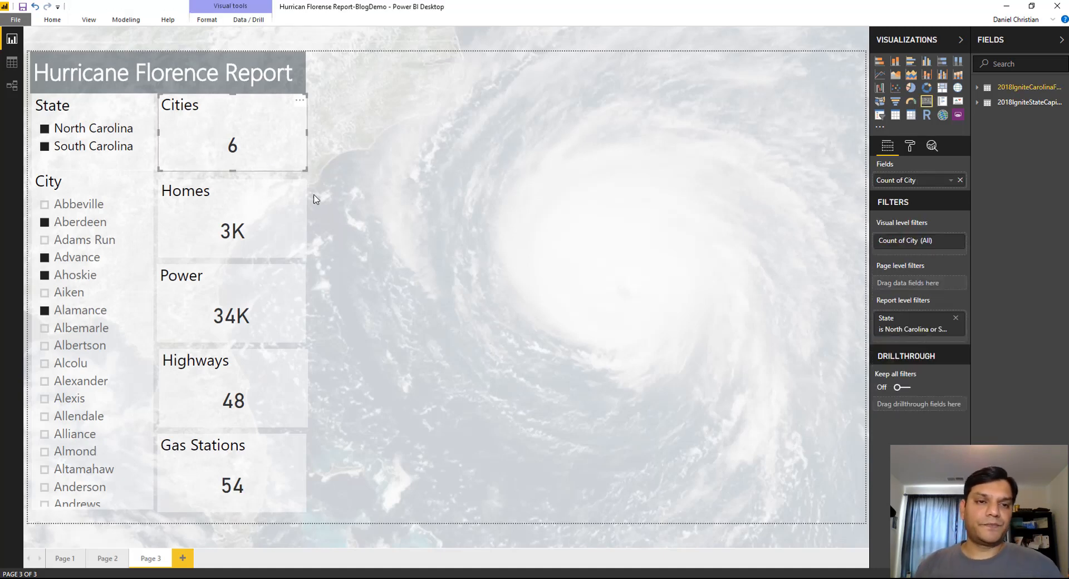
left_click(435, 257)
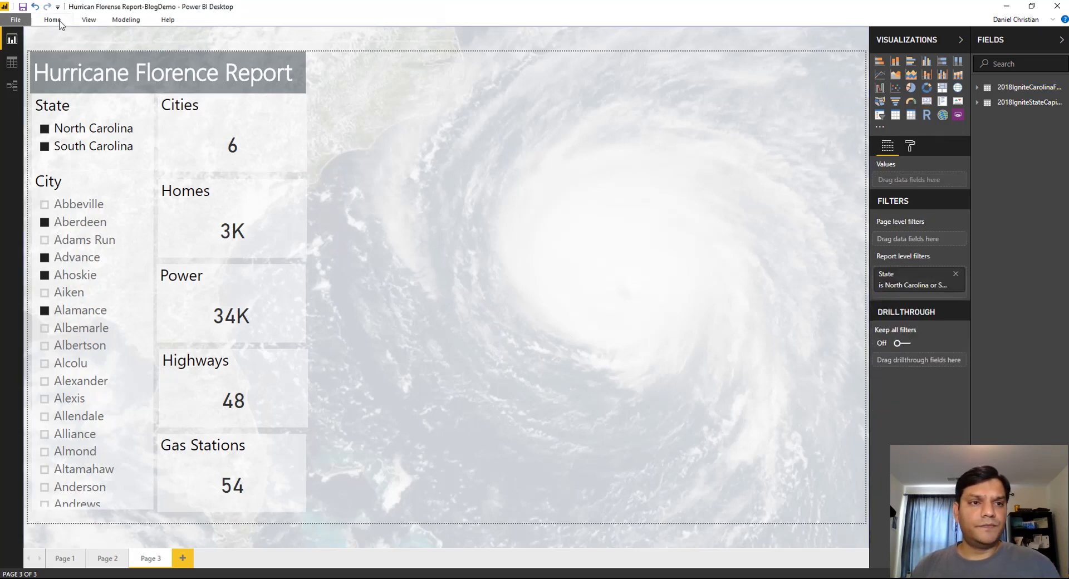
left_click(79, 21)
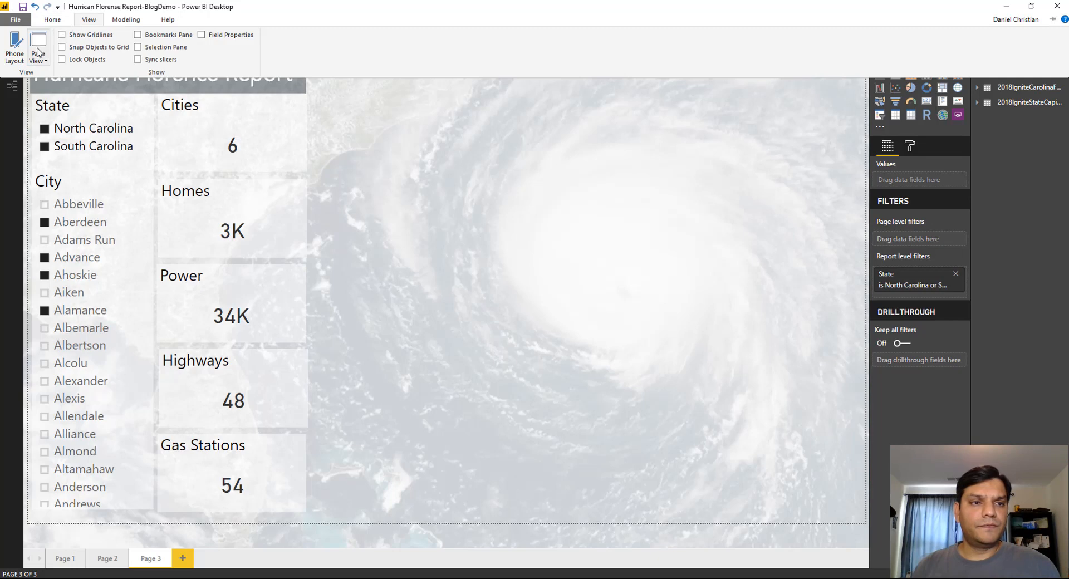
left_click(480, 230)
left_click(53, 21)
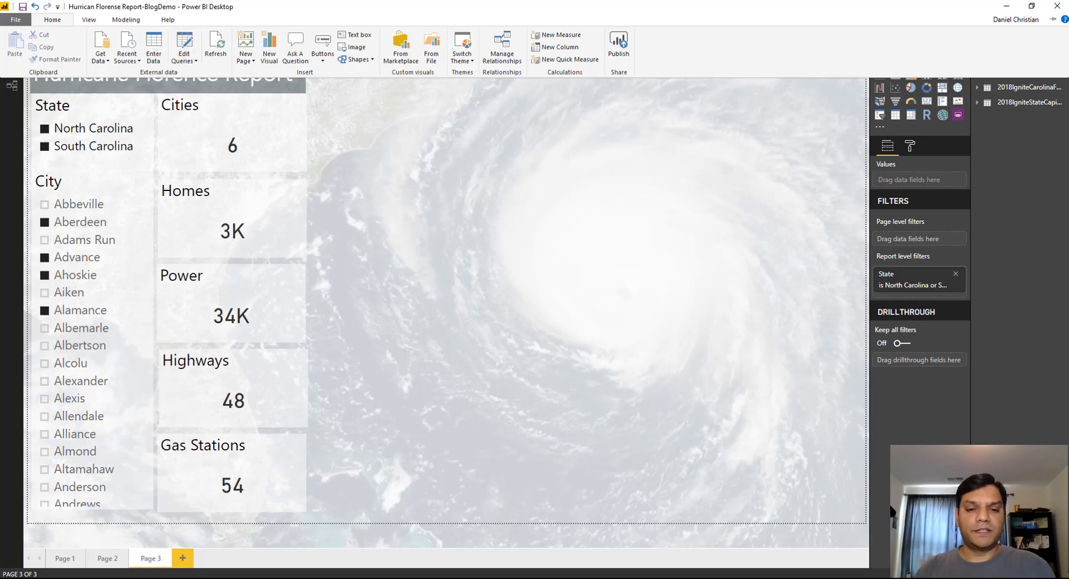
Switch to the browser and read the Create a Power BI report article's section on finding the Common Data Service for Apps environment URL
mouse_move(398, 578)
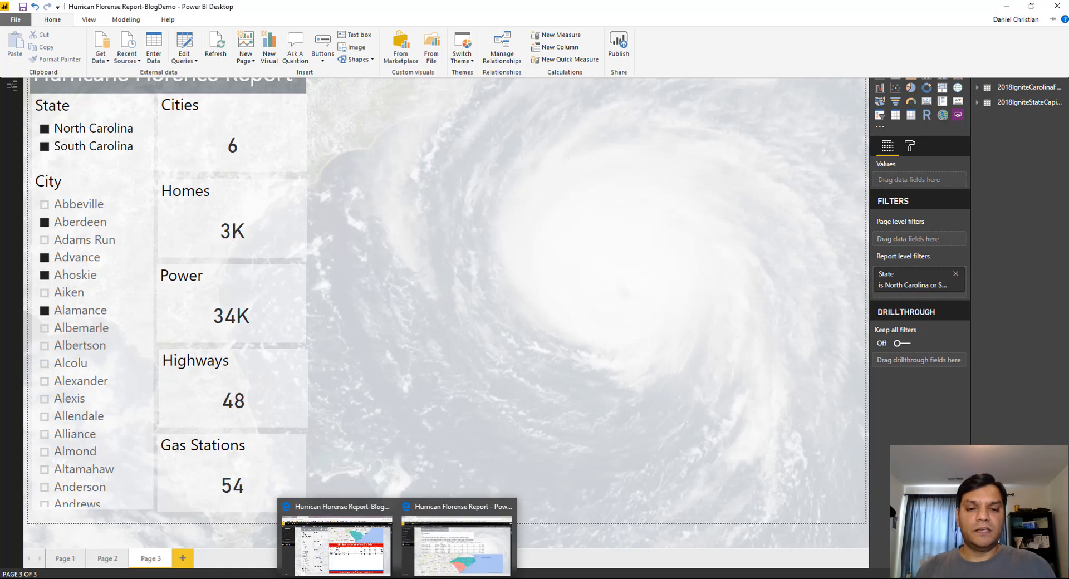
left_click(457, 544)
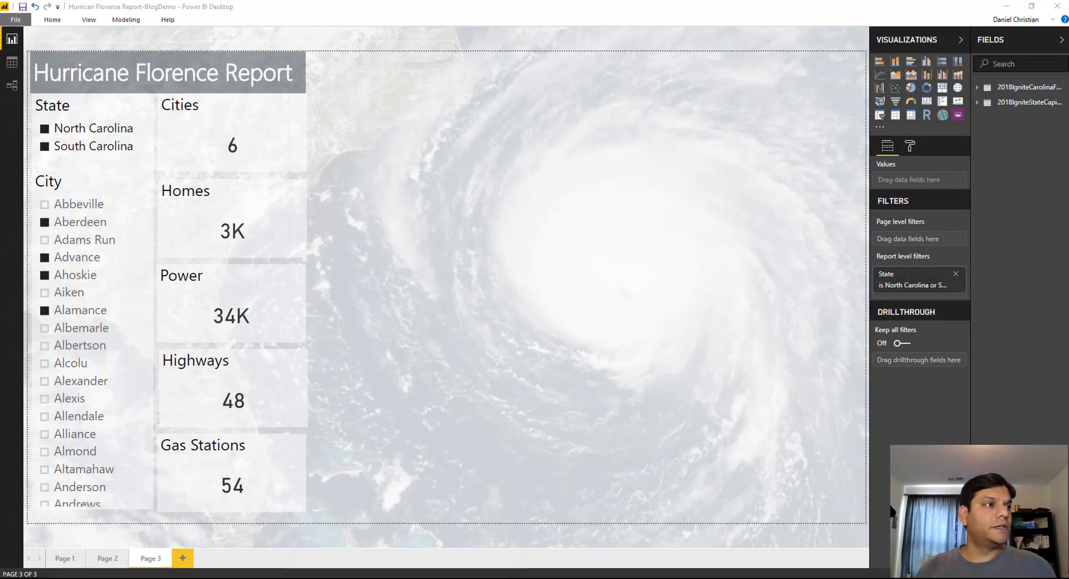
left_click(328, 561)
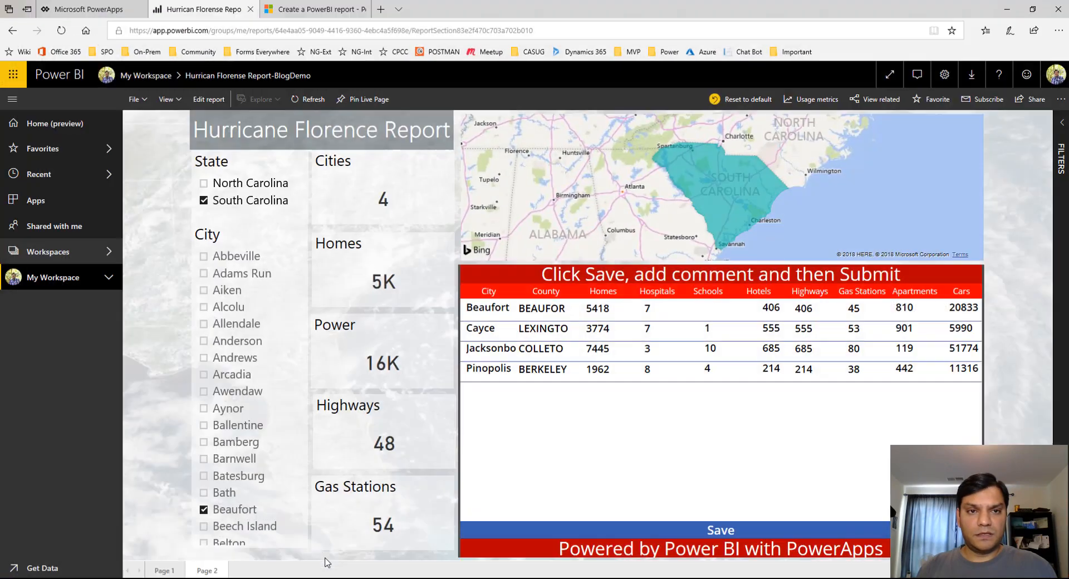
left_click(301, 13)
scroll(297, 233, "up", 15)
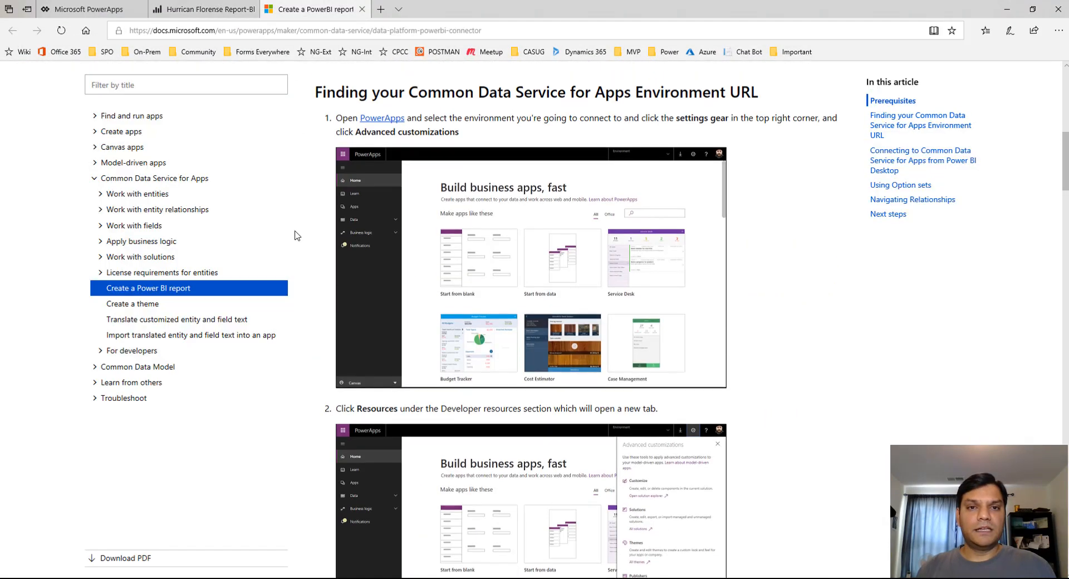
scroll(322, 247, "up", 3)
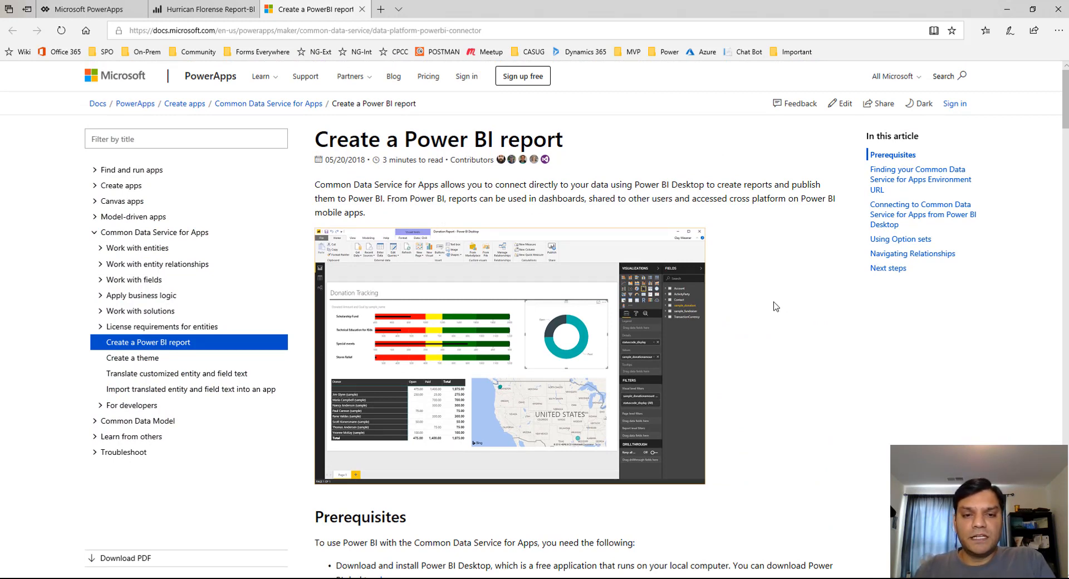
scroll(776, 306, "down", 7)
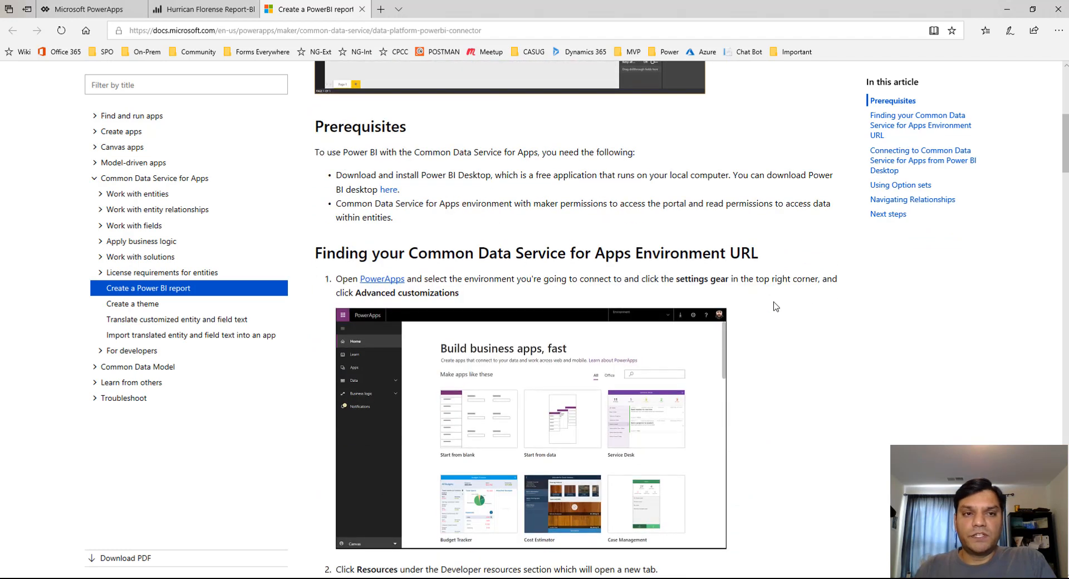
scroll(776, 306, "down", 1)
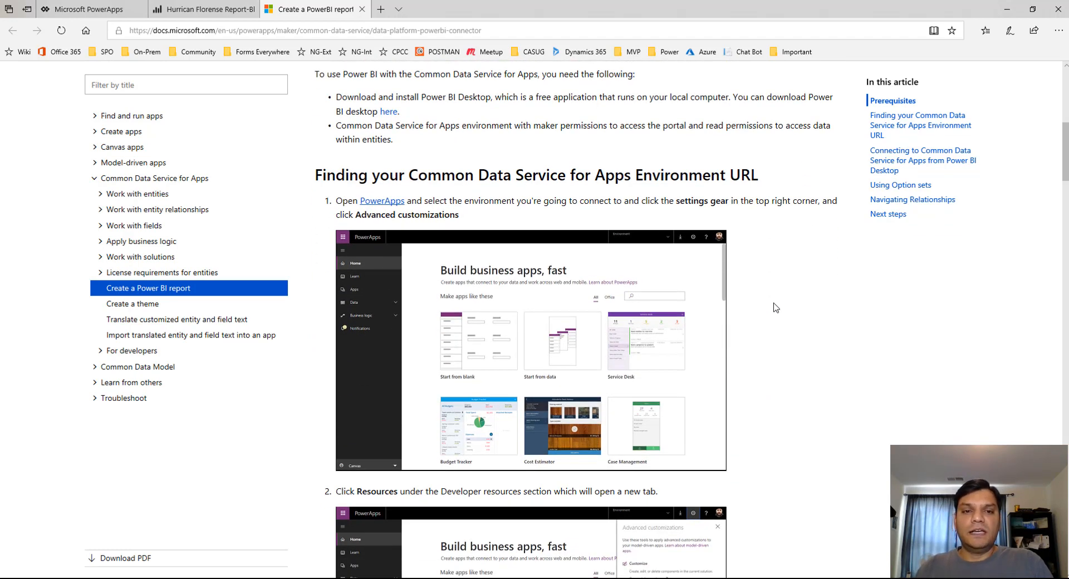
scroll(429, 305, "down", 7)
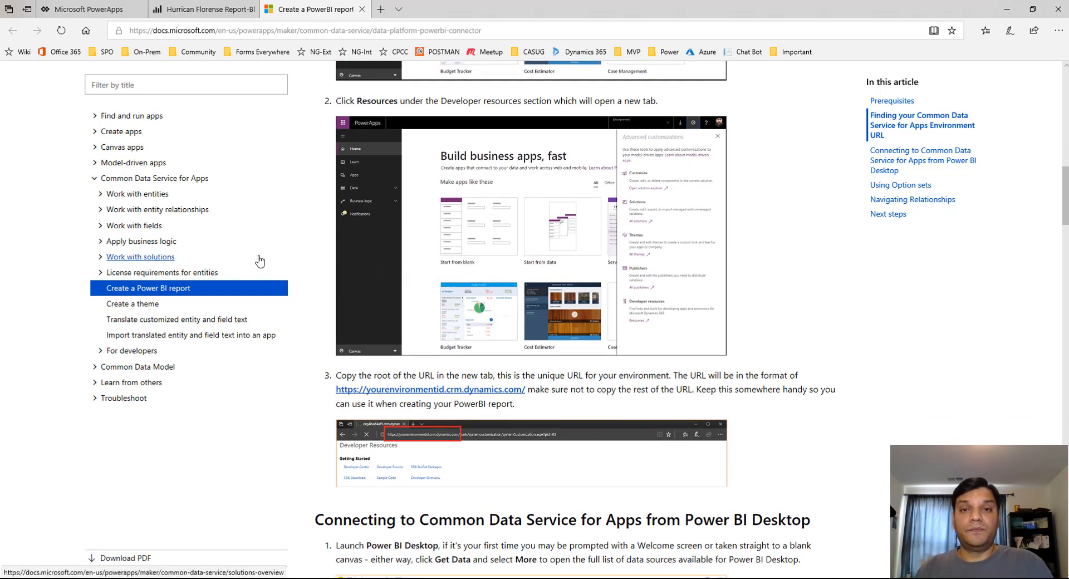
scroll(333, 252, "up", 7)
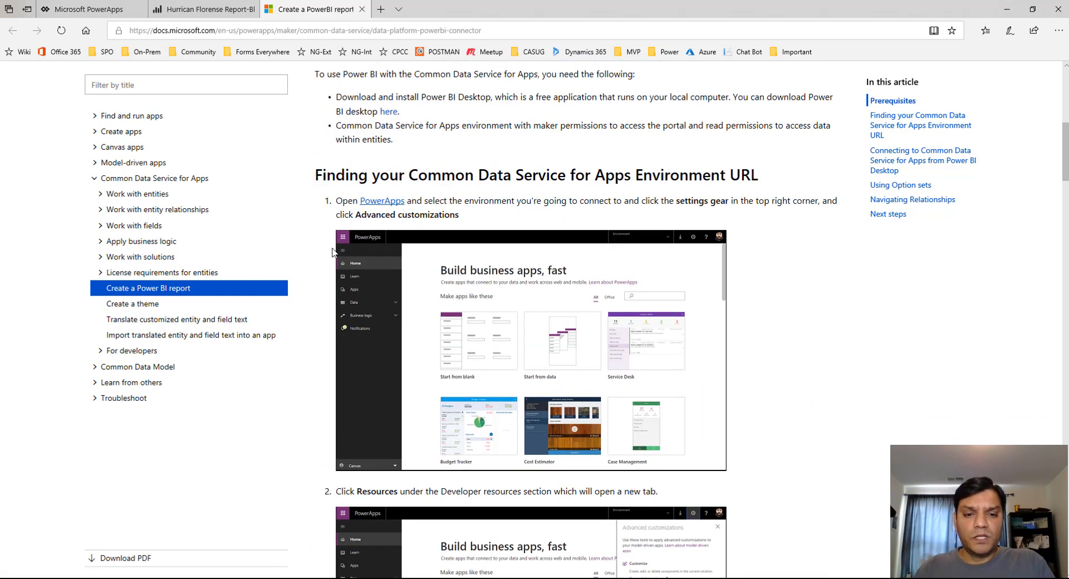
scroll(332, 252, "down", 8)
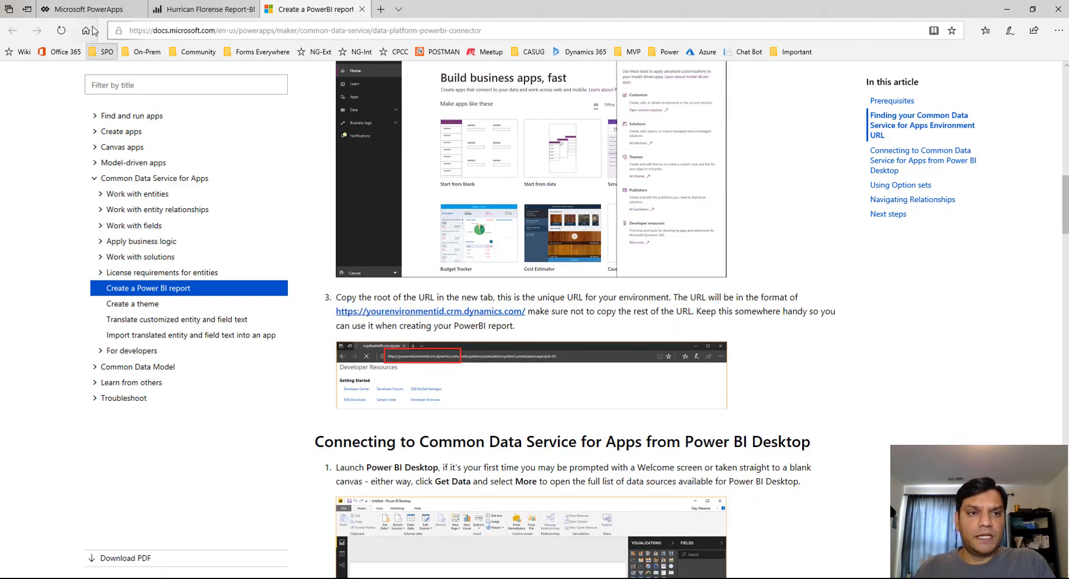
Open the Developer Resources page from the advanced customizations of the PowerApps environment
left_click(99, 11)
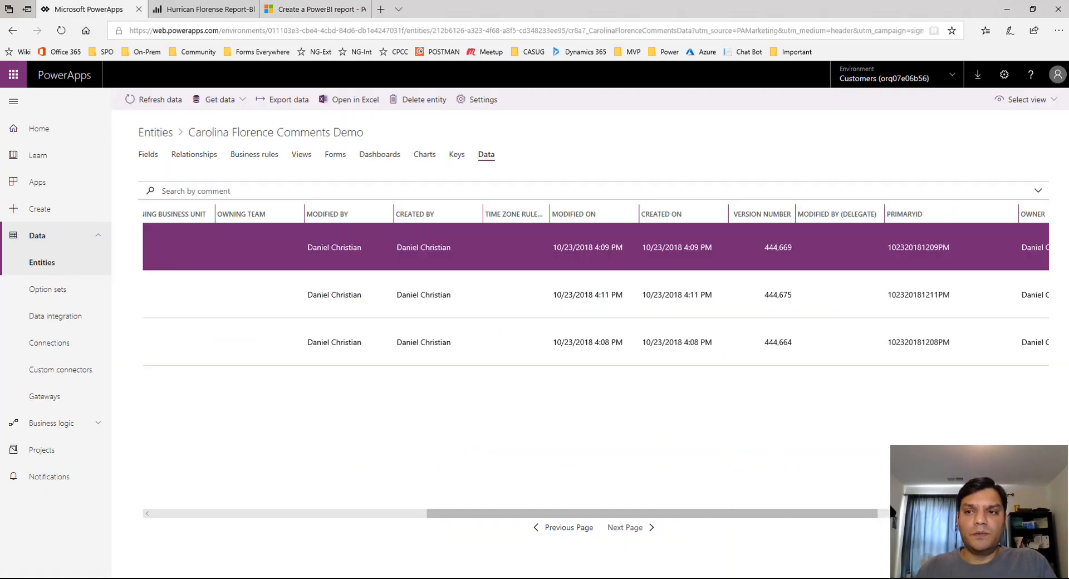
left_click(1005, 76)
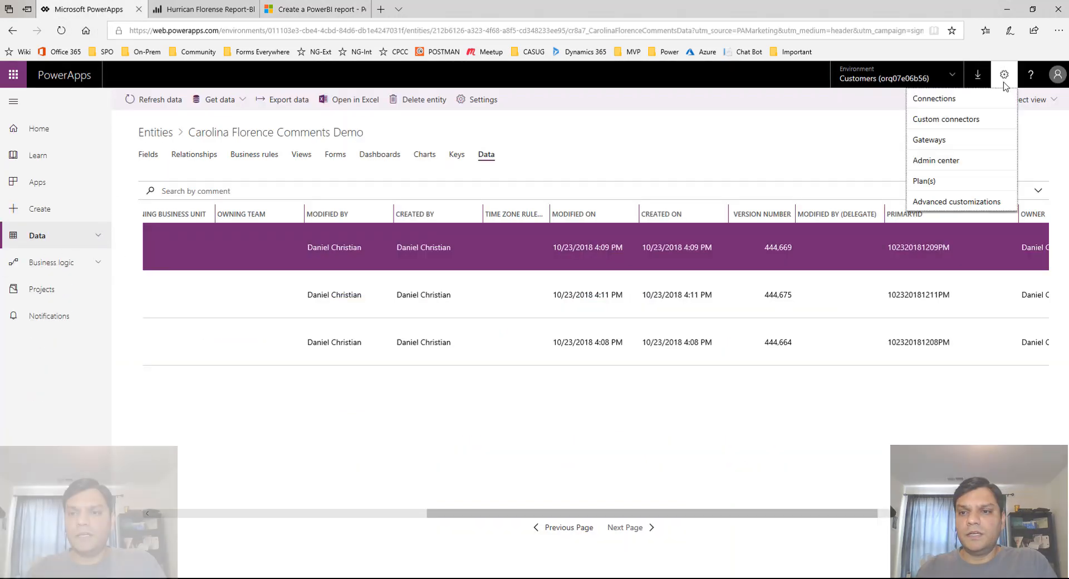
left_click(951, 202)
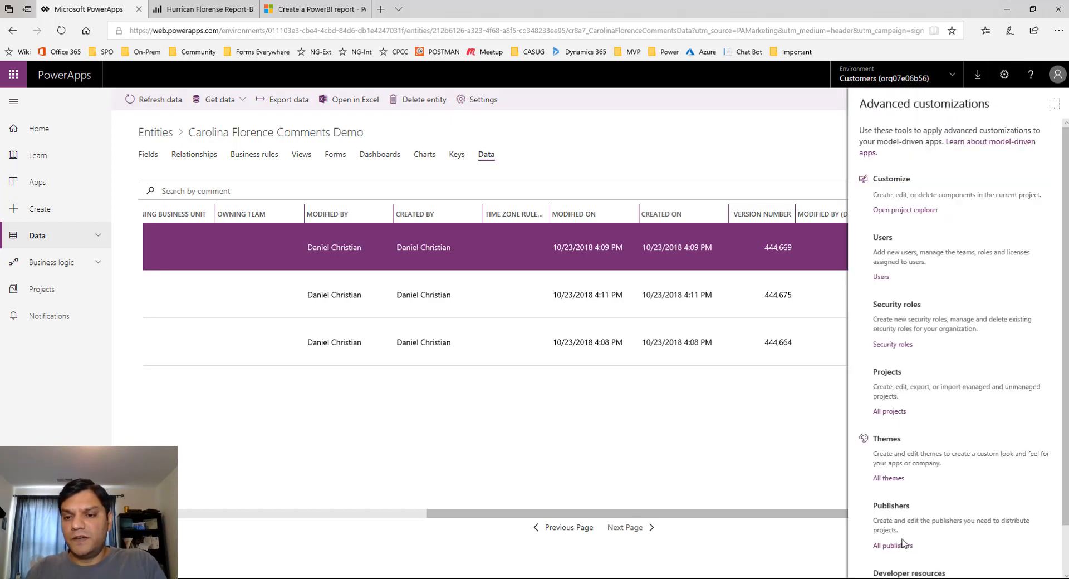
scroll(905, 544, "down", 1)
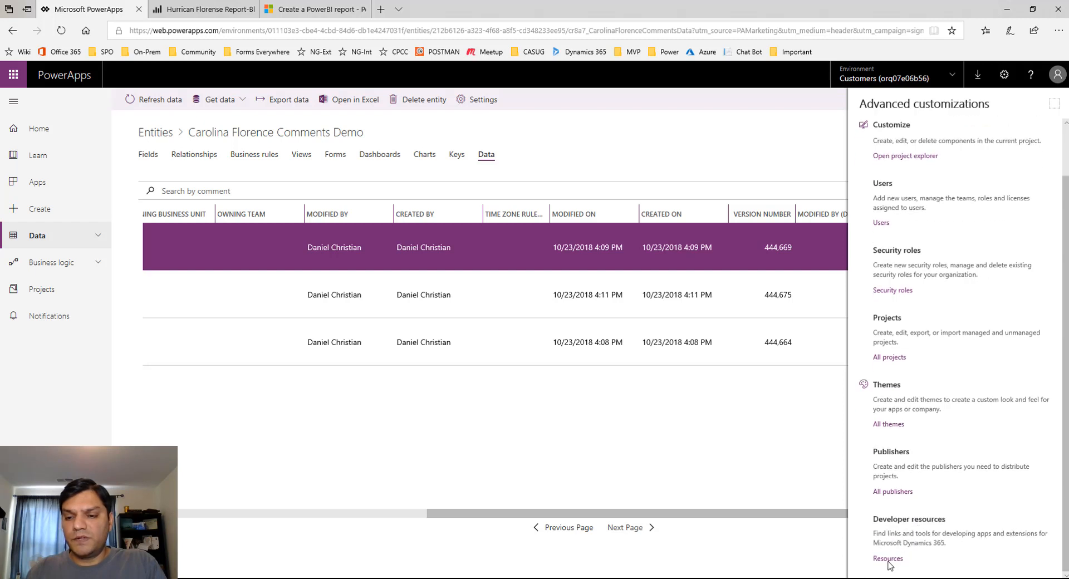
left_click(888, 558)
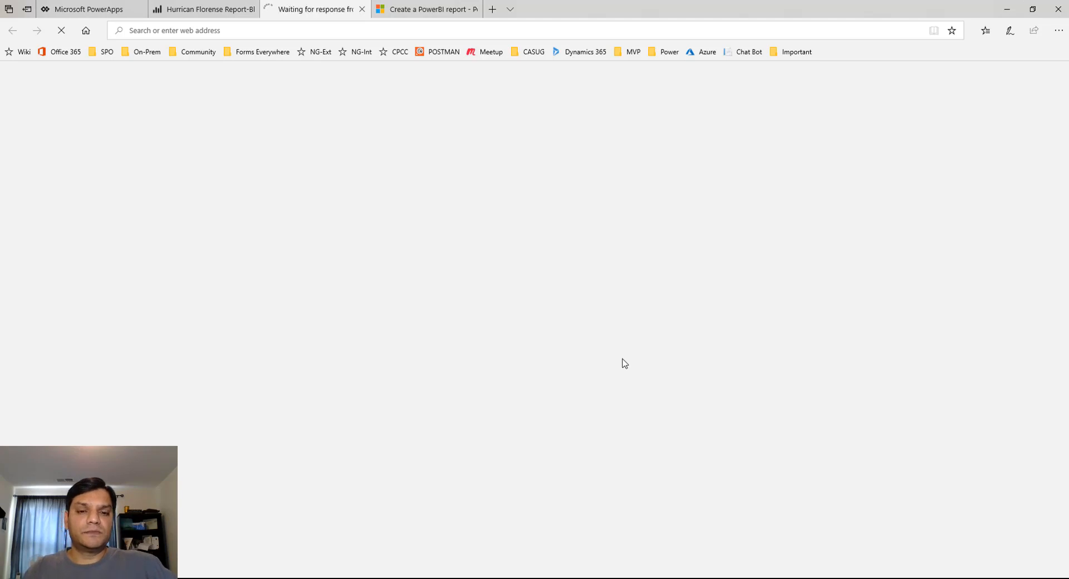
Review the article's instructions for opening Resources and copying the root of the environment URL
left_click(417, 8)
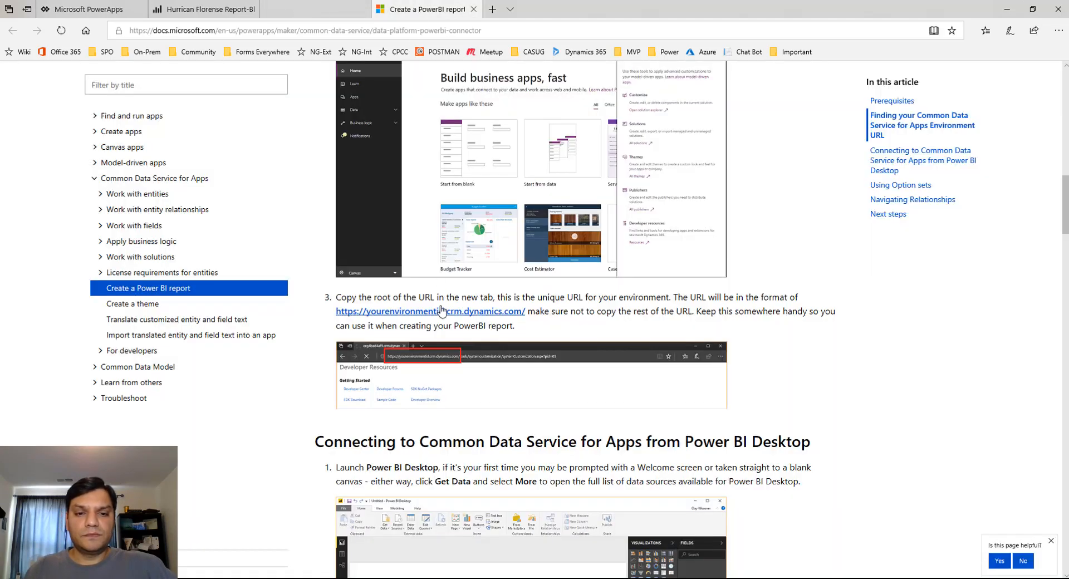
scroll(440, 310, "up", 4)
scroll(440, 309, "up", 4)
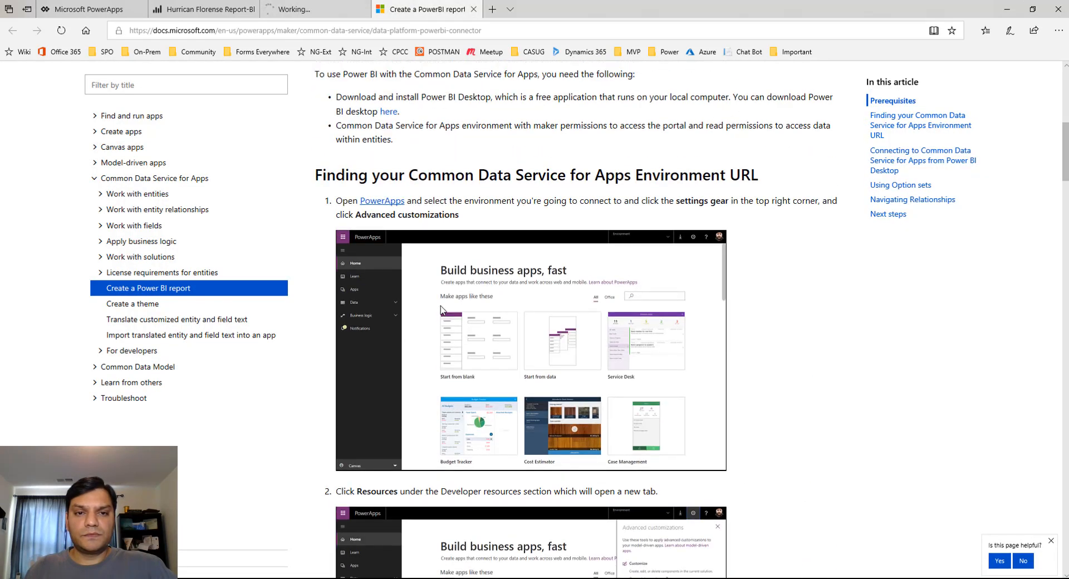
scroll(441, 310, "down", 3)
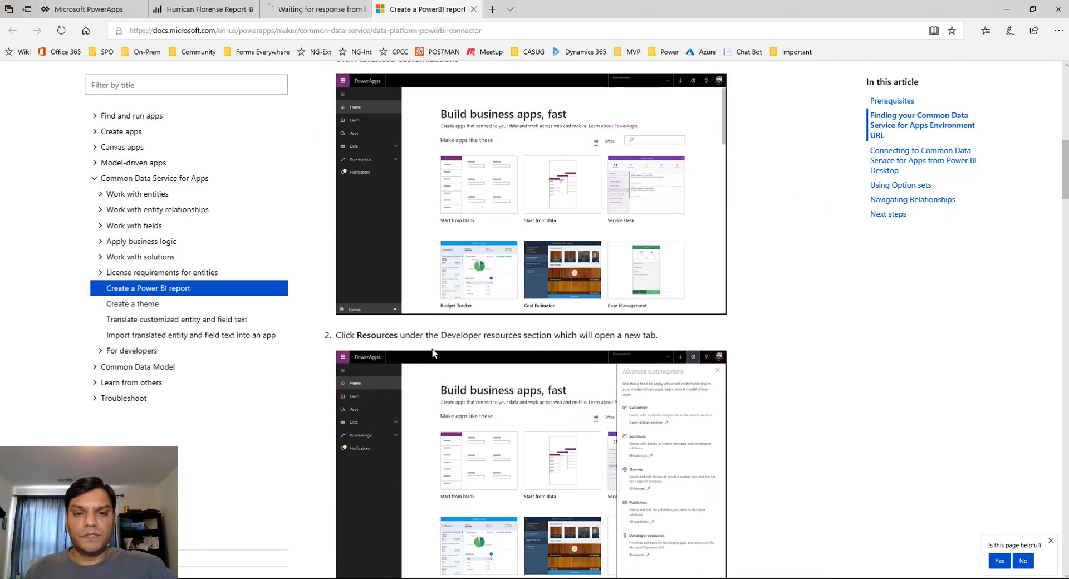
left_click(309, 10)
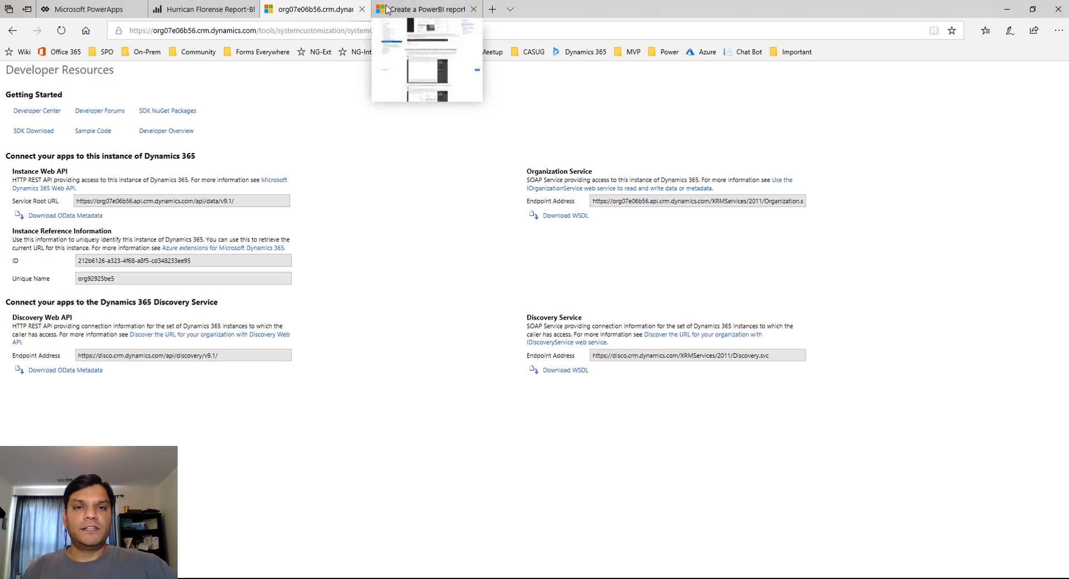
left_click(412, 9)
scroll(502, 376, "down", 7)
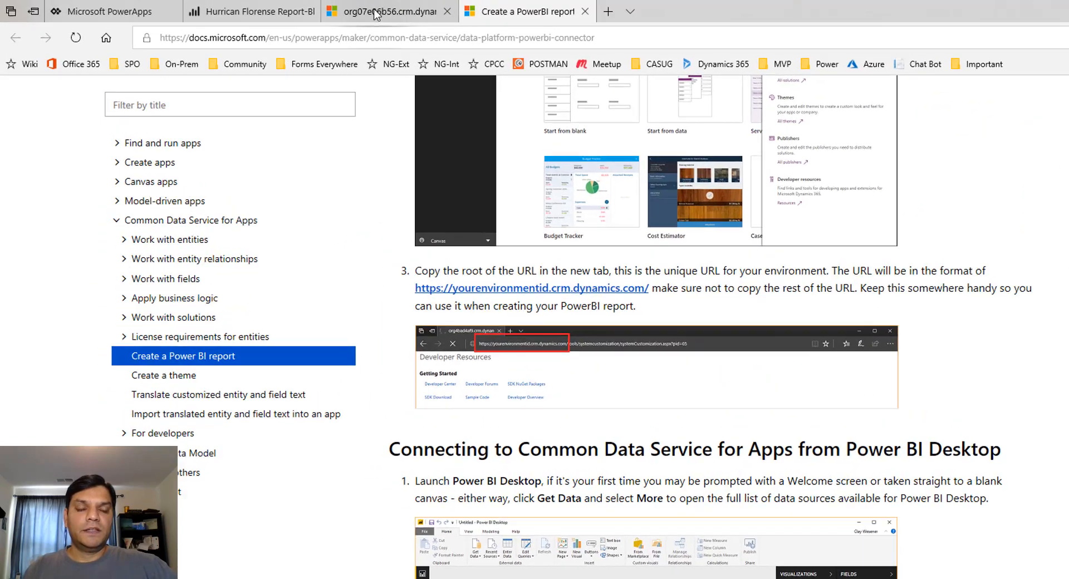
left_click(315, 9)
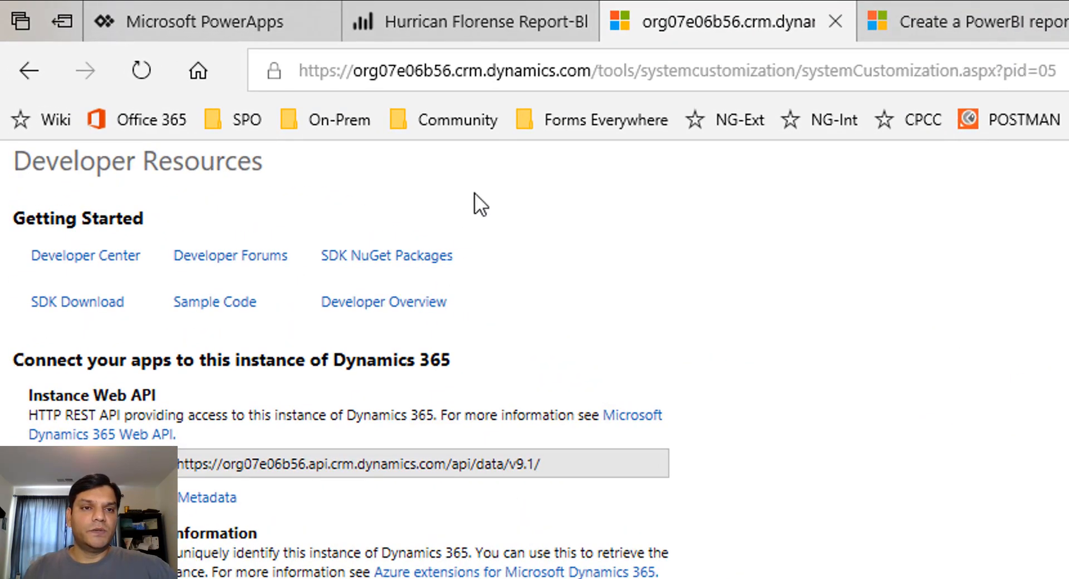
left_click_drag(594, 71, 294, 63)
key("ctrl+c")
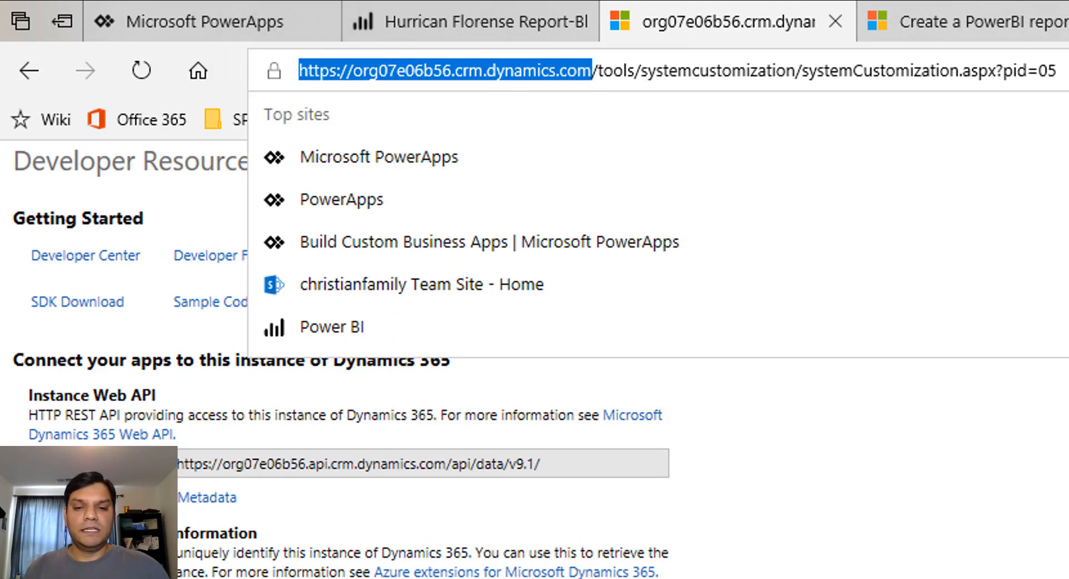
Read the article's steps on connecting to Common Data Service for Apps (Beta) from Power BI Desktop
key("alt+Tab")
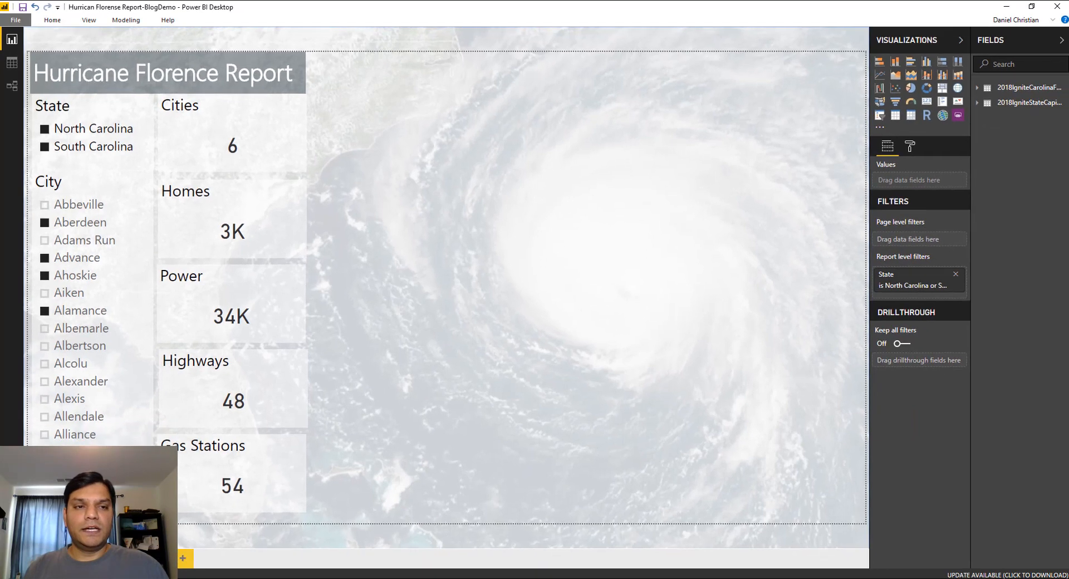
left_click(52, 20)
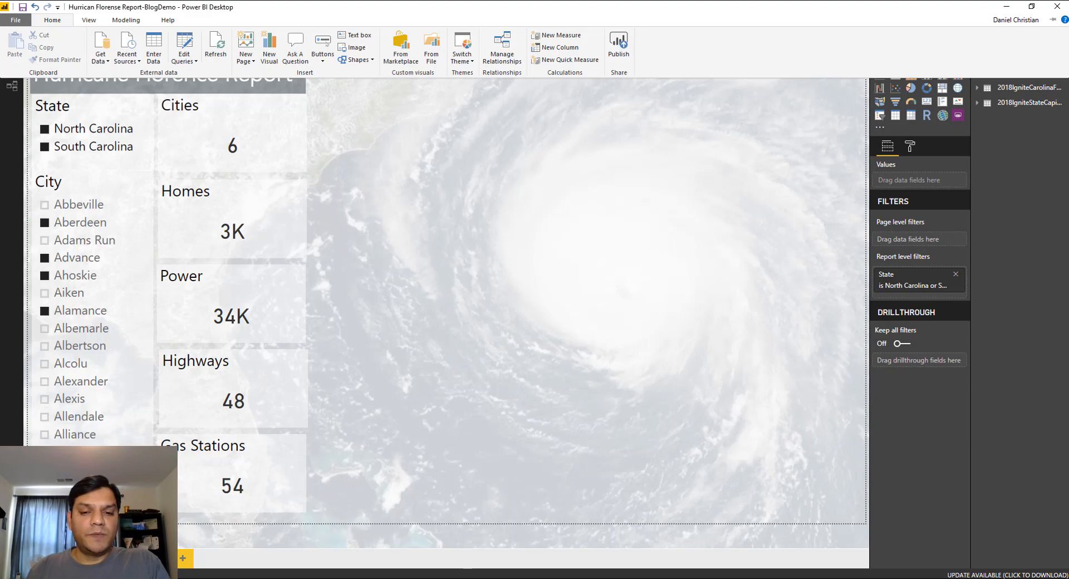
left_click(397, 578)
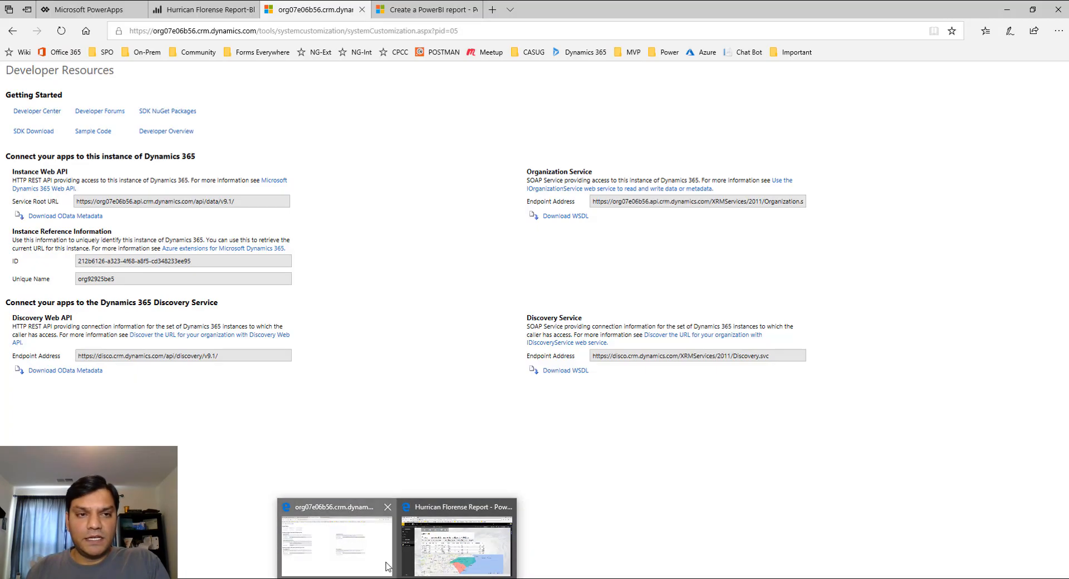
left_click(386, 567)
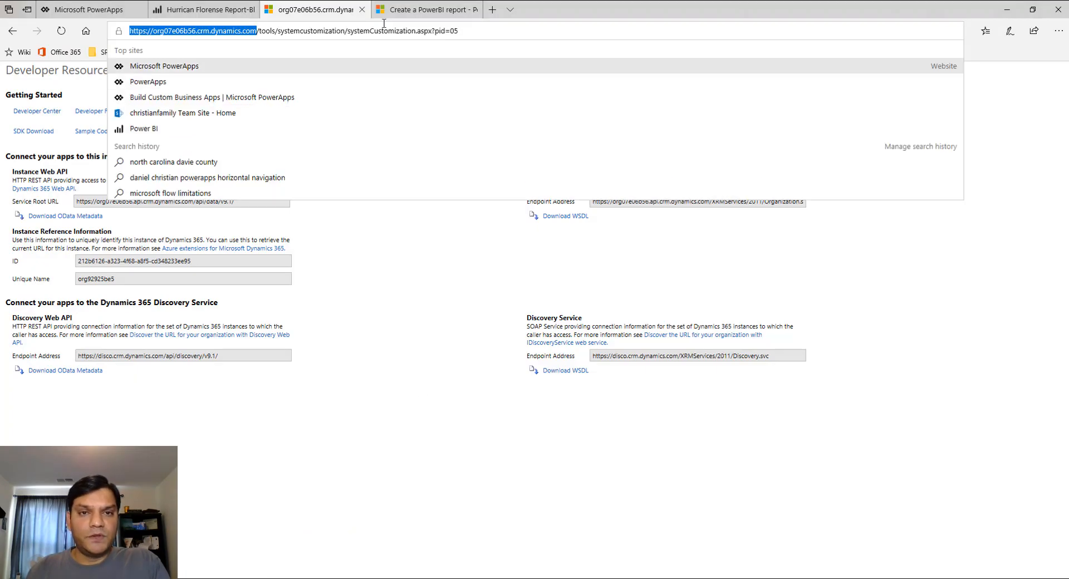
left_click(423, 10)
scroll(455, 440, "down", 2)
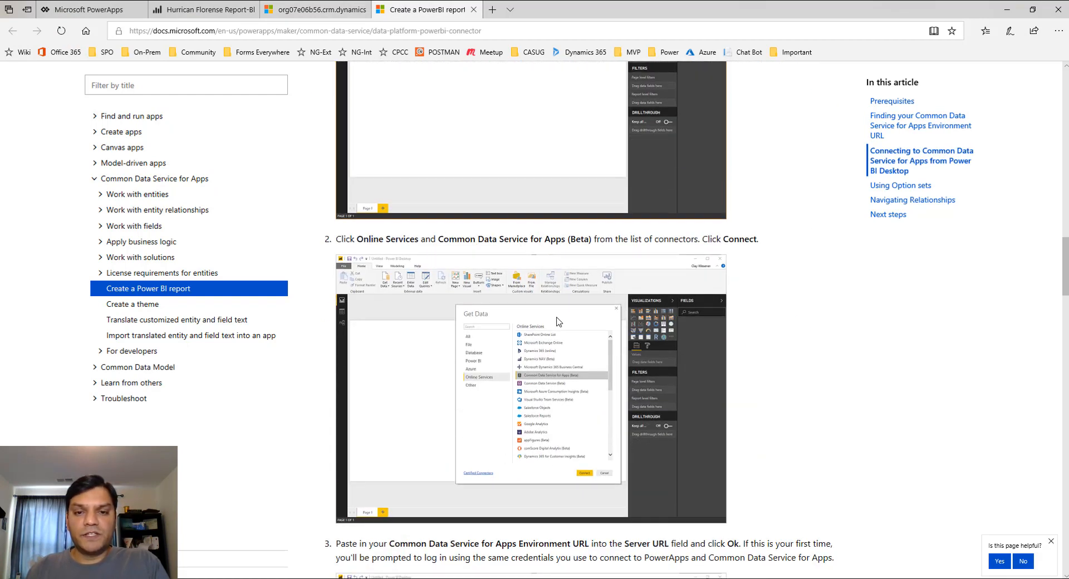
scroll(562, 410, "down", 2)
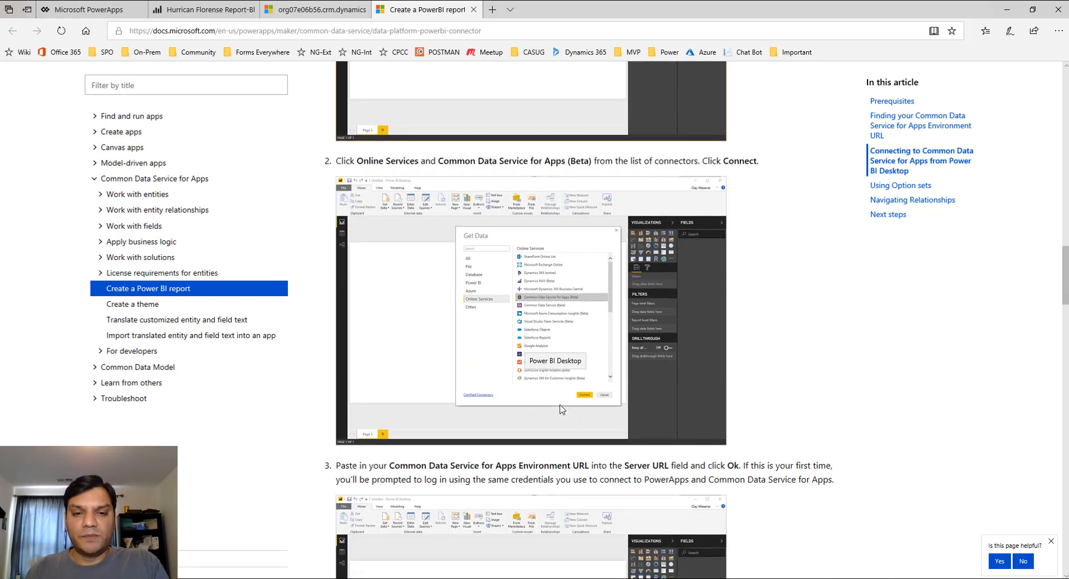
scroll(569, 344, "down", 2)
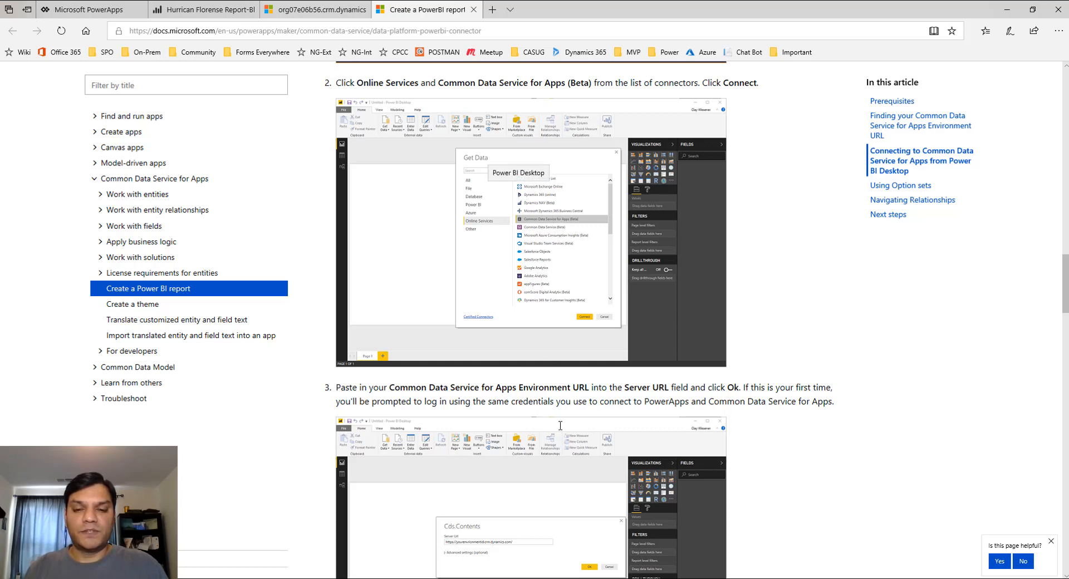
Switch to Power BI Desktop and keep its ribbon permanently expanded
key("alt+Tab")
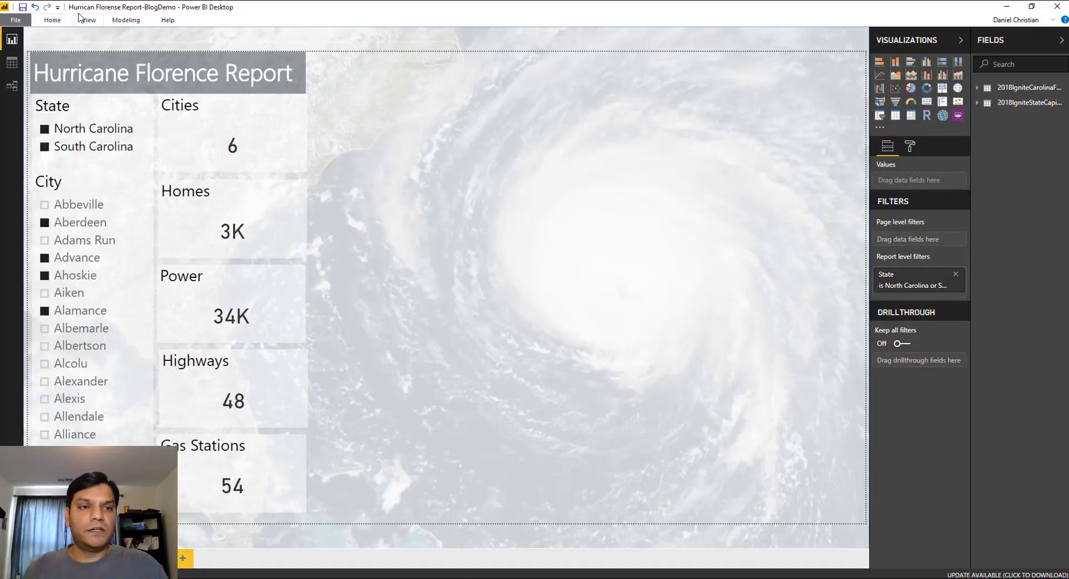
left_click(87, 20)
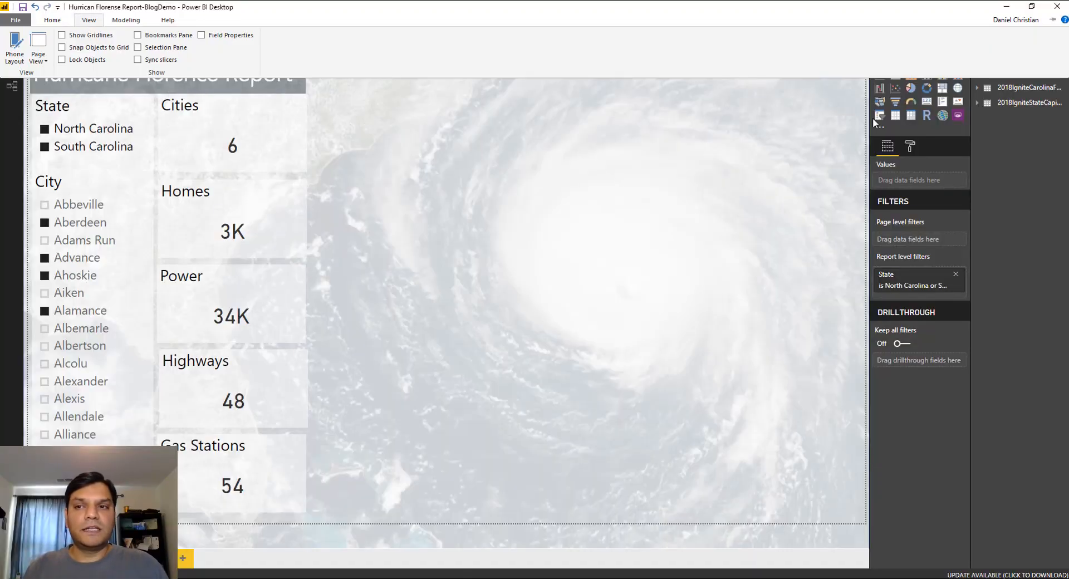
left_click(1055, 20)
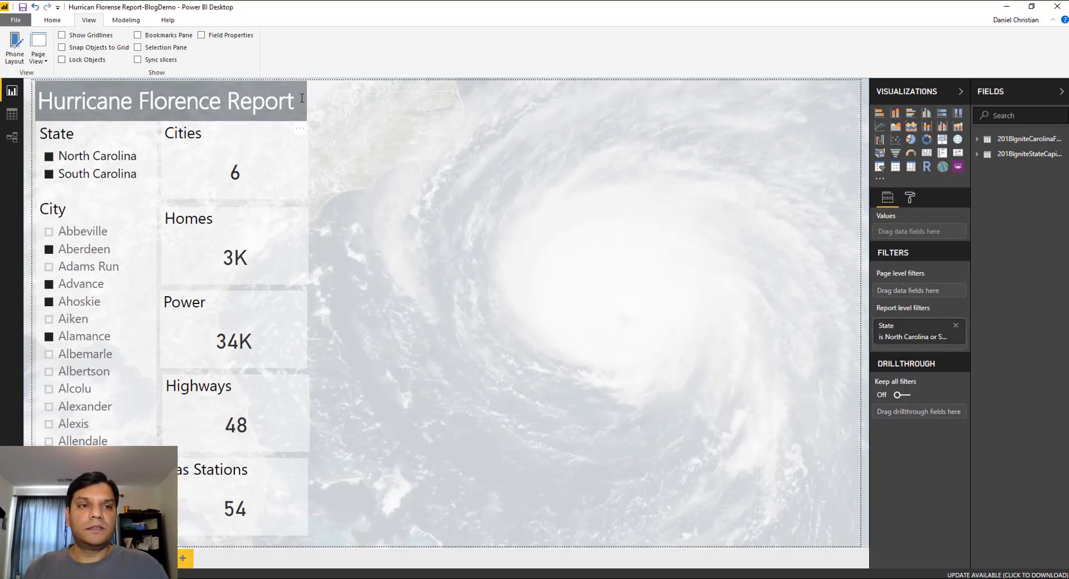
Open the full list of Get Data sources for the hurricane report
left_click(50, 22)
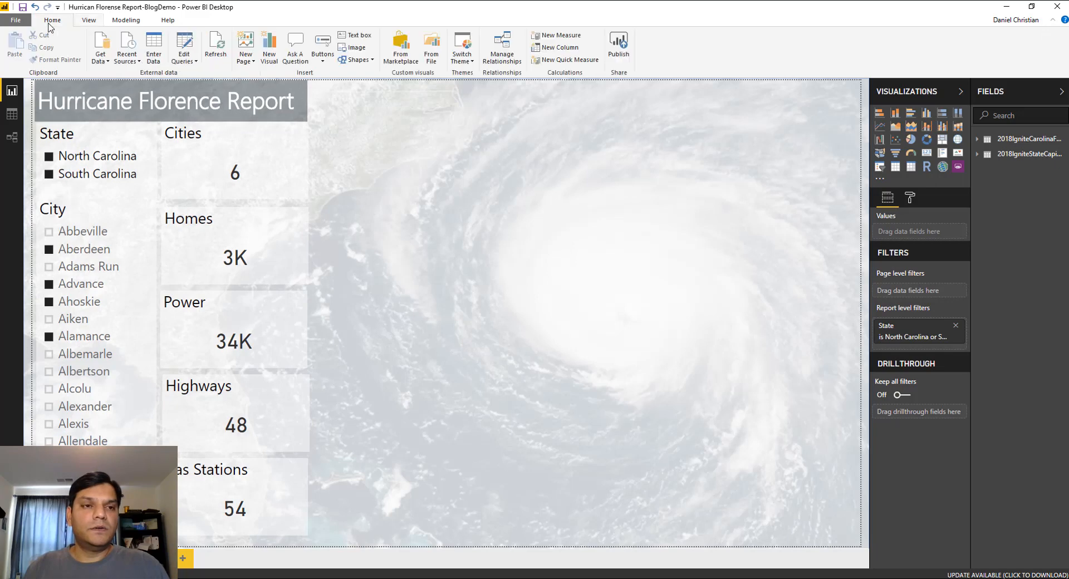
left_click(108, 61)
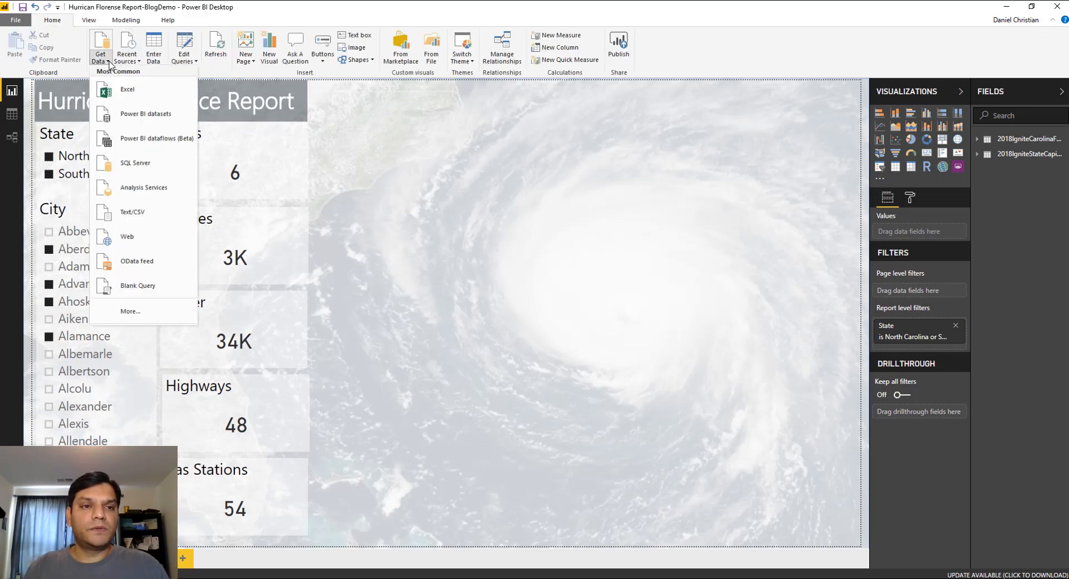
left_click(149, 308)
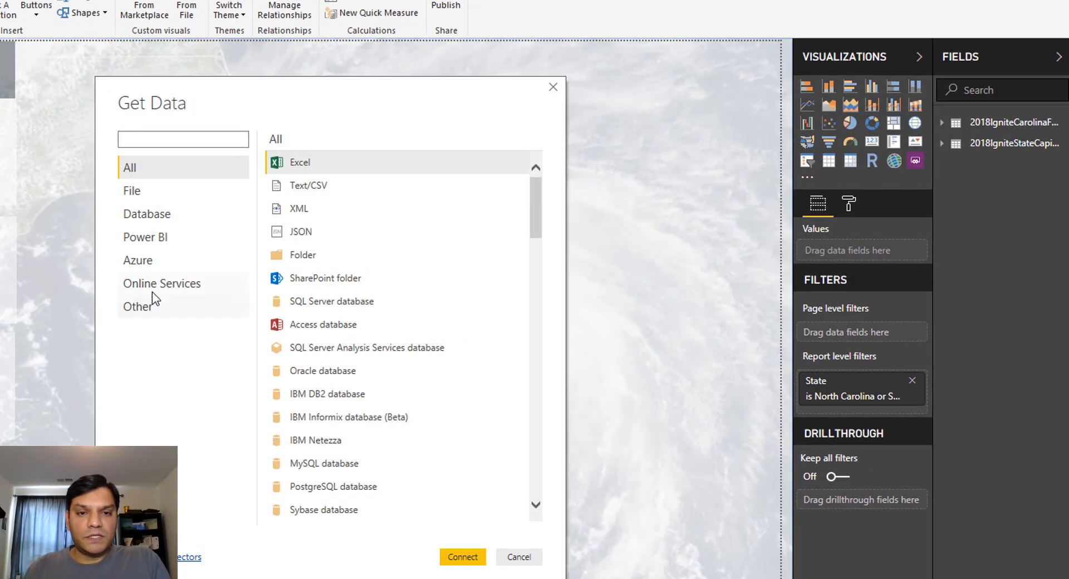
left_click(152, 292)
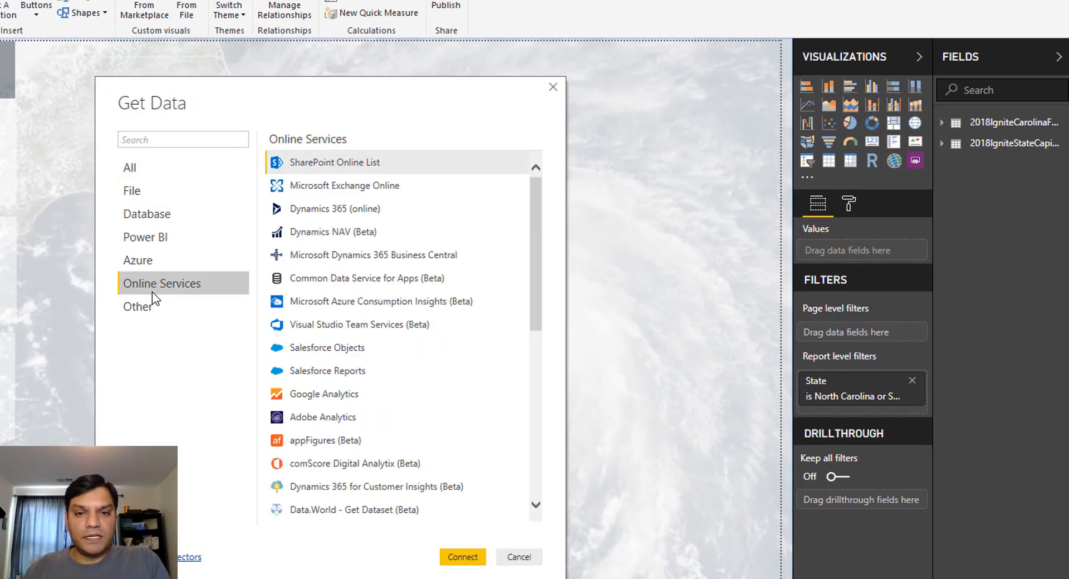
left_click(370, 279)
left_click(460, 557)
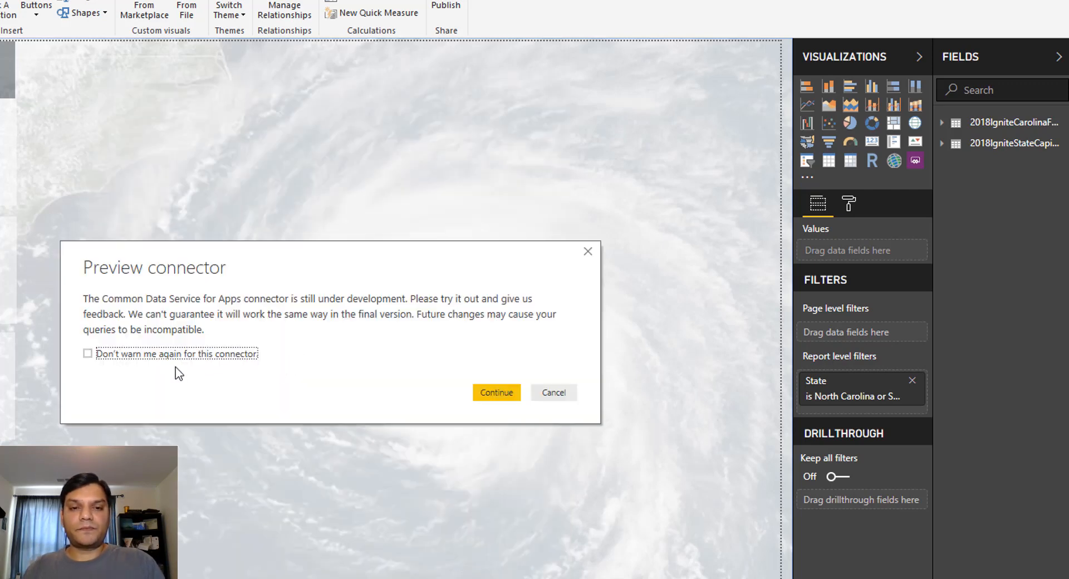
left_click(505, 393)
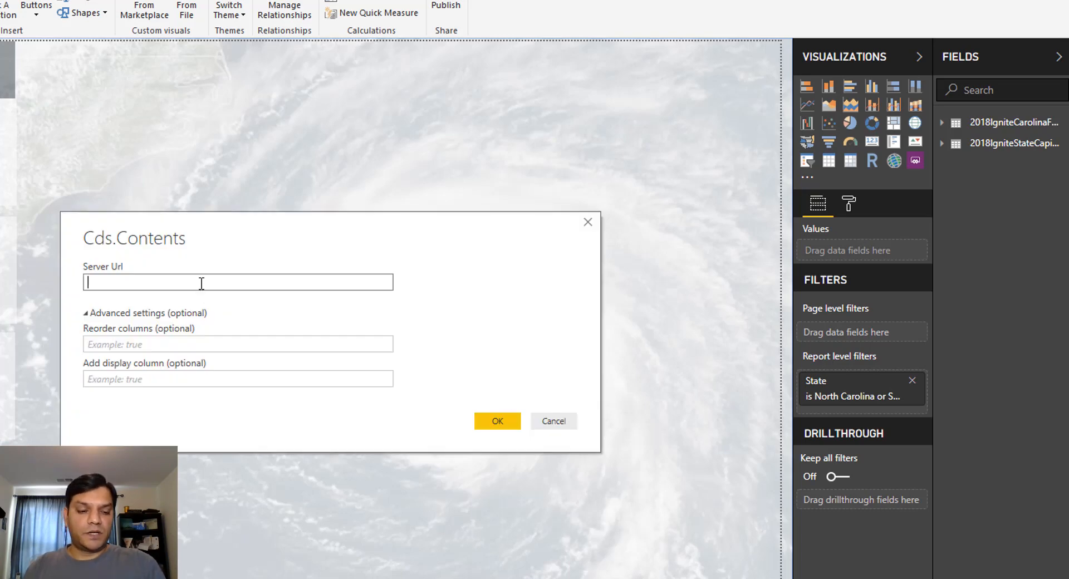
key("ctrl+v")
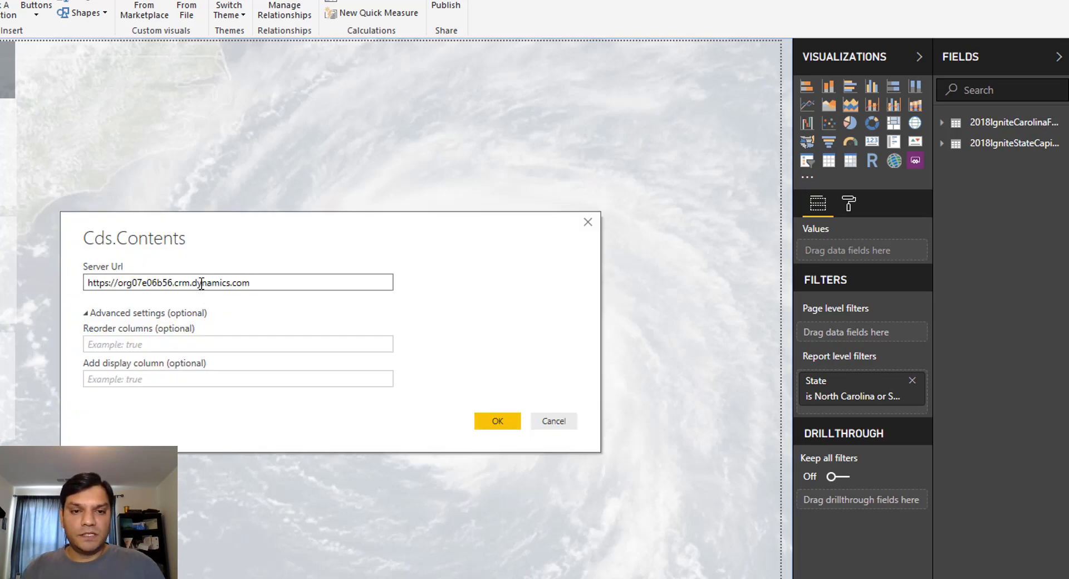
left_click(87, 314)
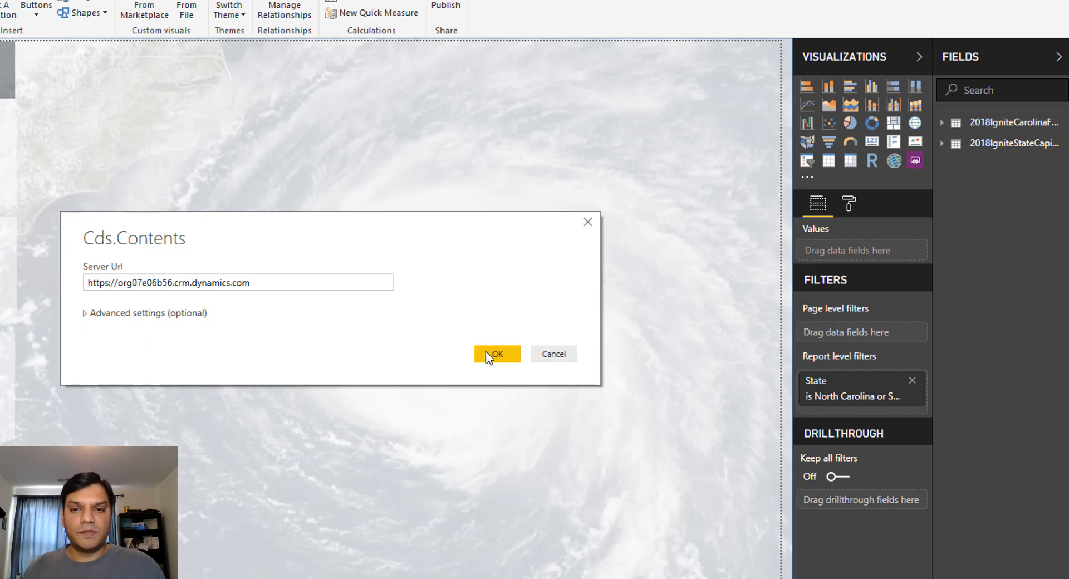
left_click(487, 354)
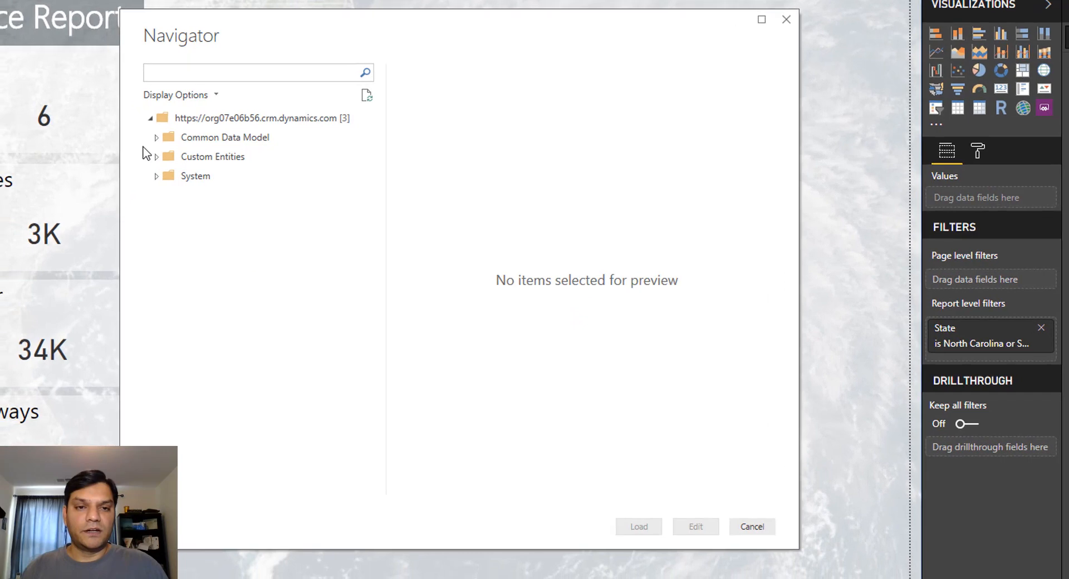
Load the custom entities cr8a7_CarolinaFlorenceDataDemo and cr8a7_CarolinaFlorenceCommentsData into the report
left_click(30, 195)
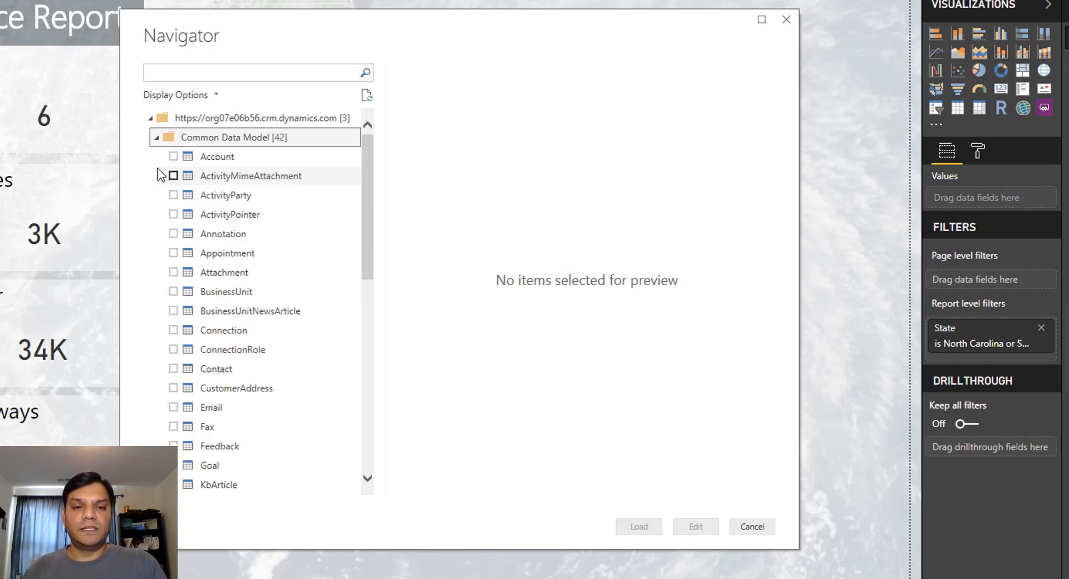
scroll(176, 253, "down", 9)
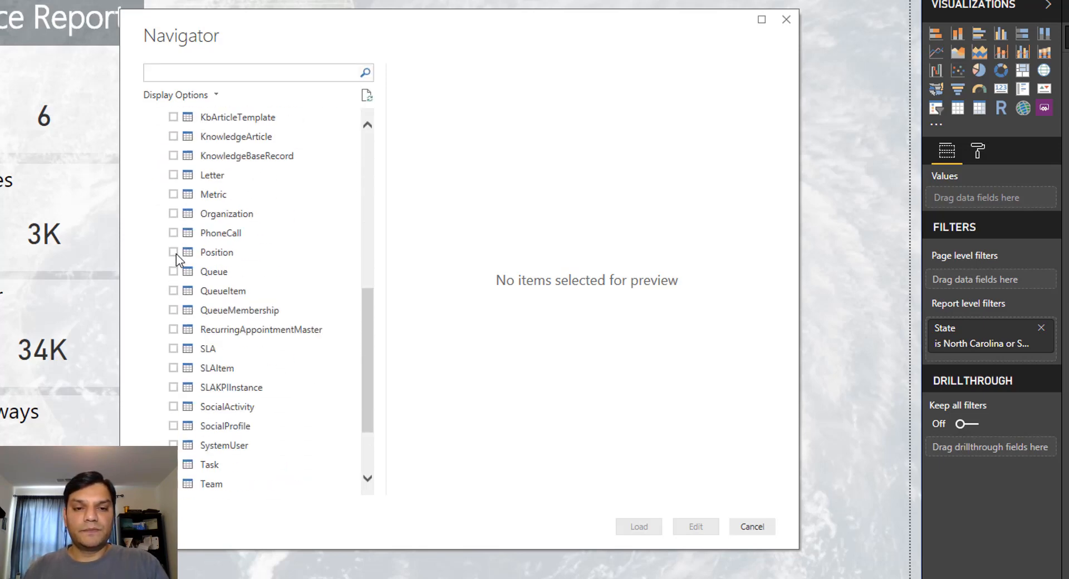
scroll(176, 253, "up", 10)
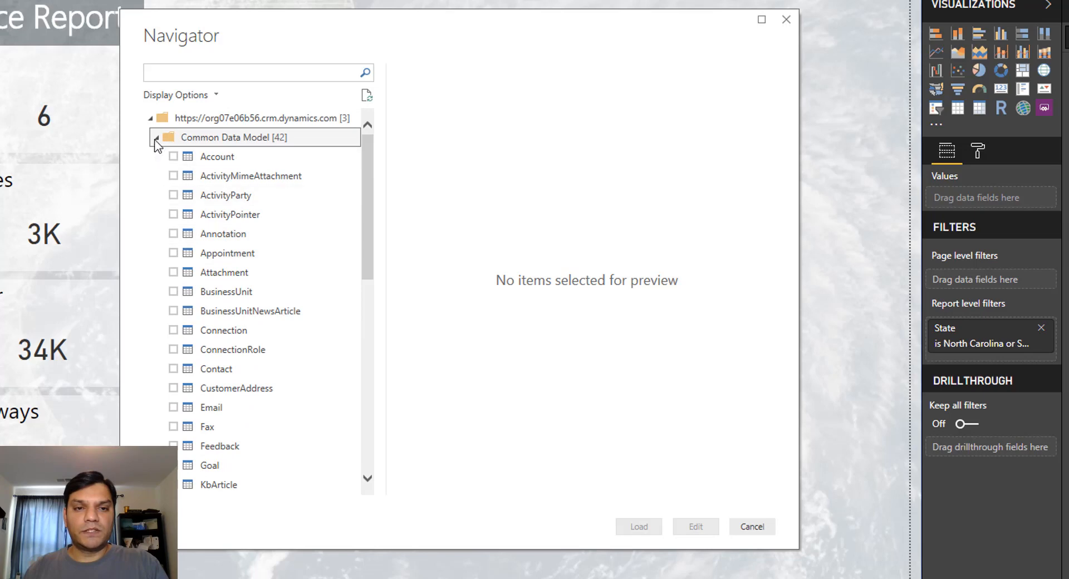
left_click(156, 139)
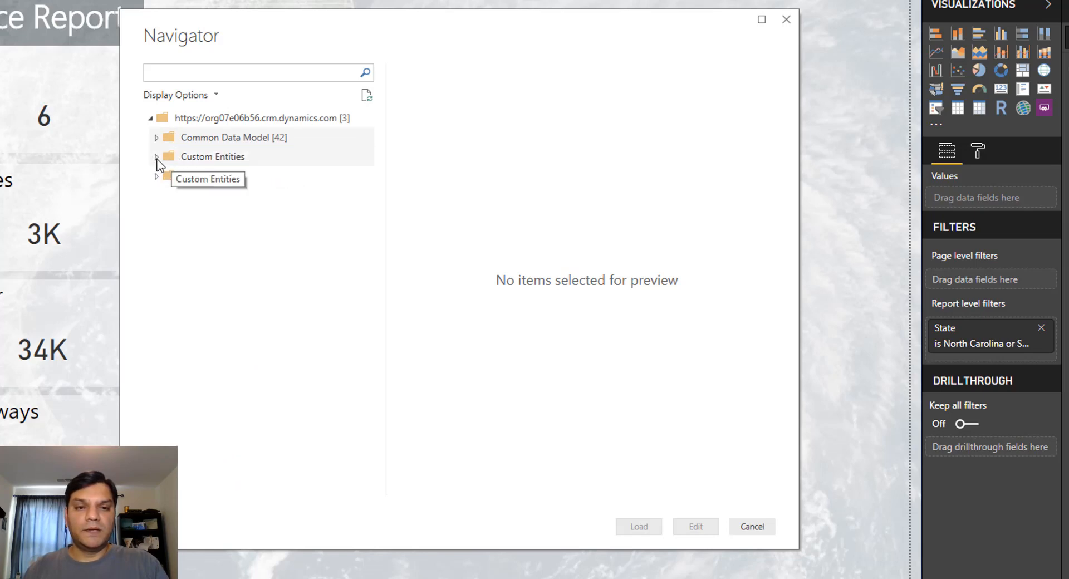
left_click(157, 160)
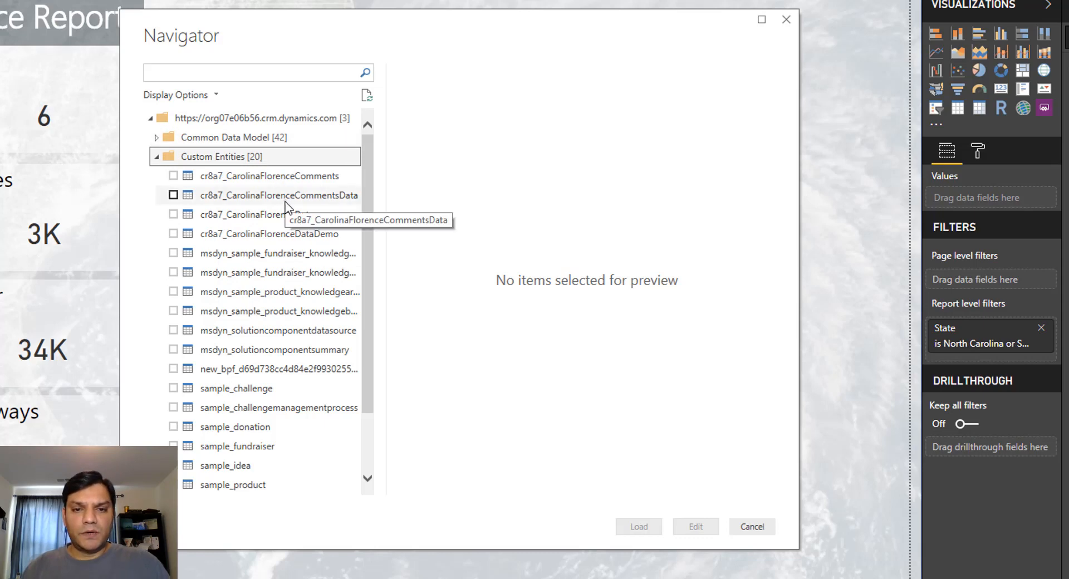
left_click(174, 235)
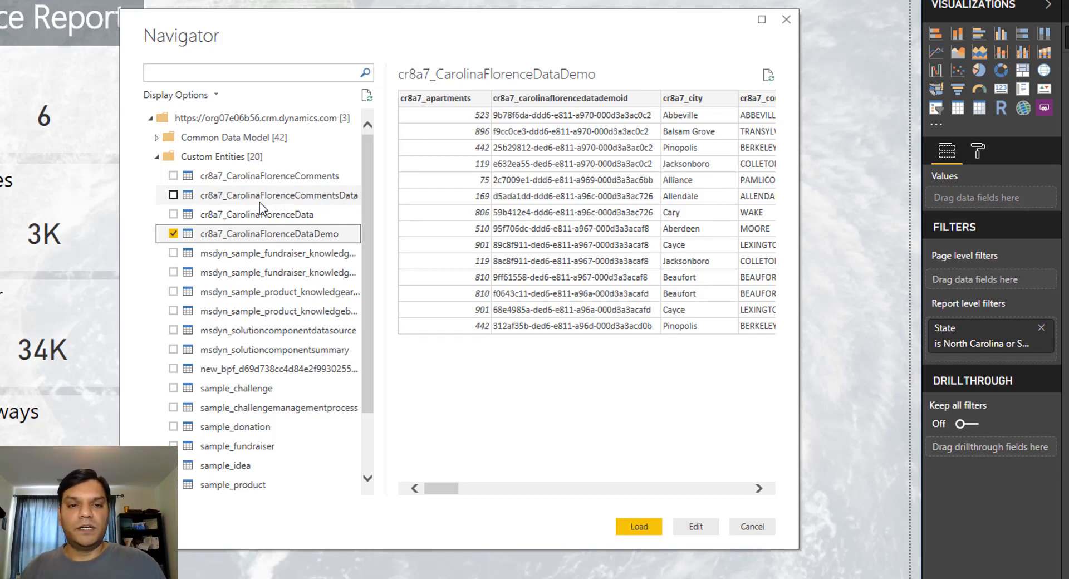
left_click(173, 195)
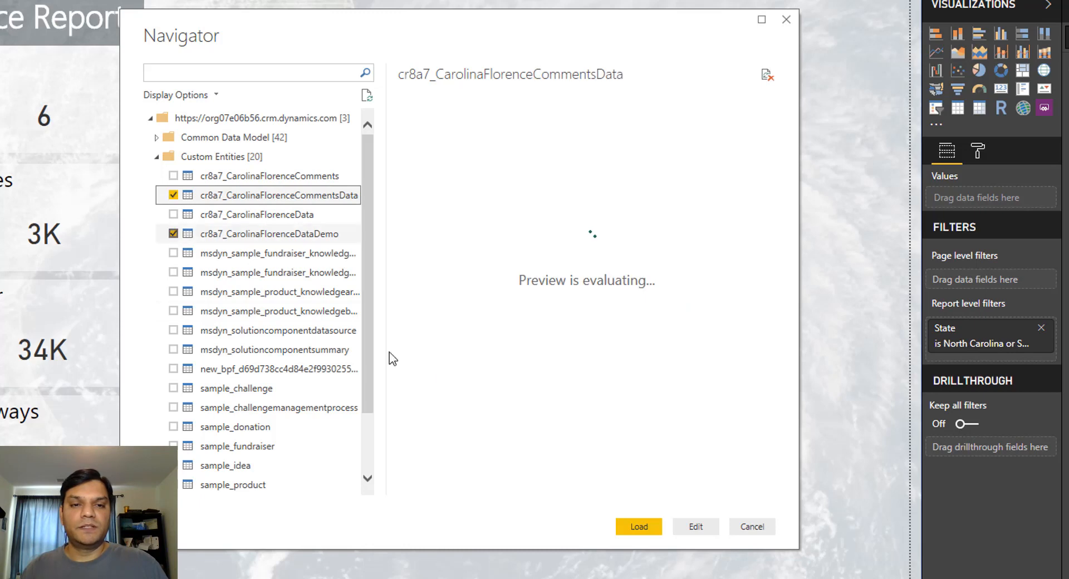
left_click(639, 527)
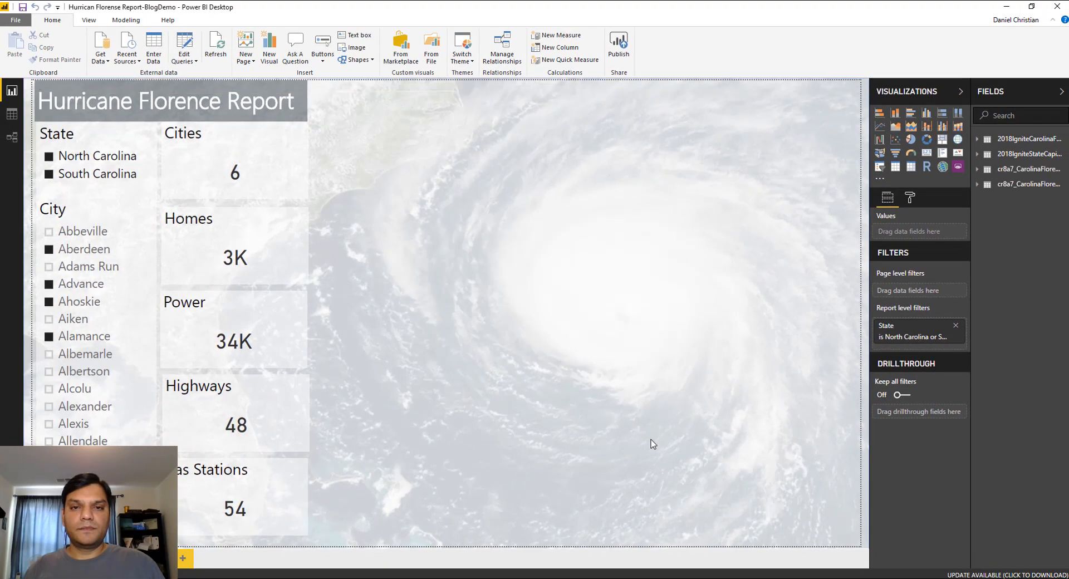
Examine the relationship between cr8a7_CarolinaFlorenceDataDemo and cr8a7_CarolinaFlorenceCommentsData, and the tables available for creating a new relationship
left_click(507, 42)
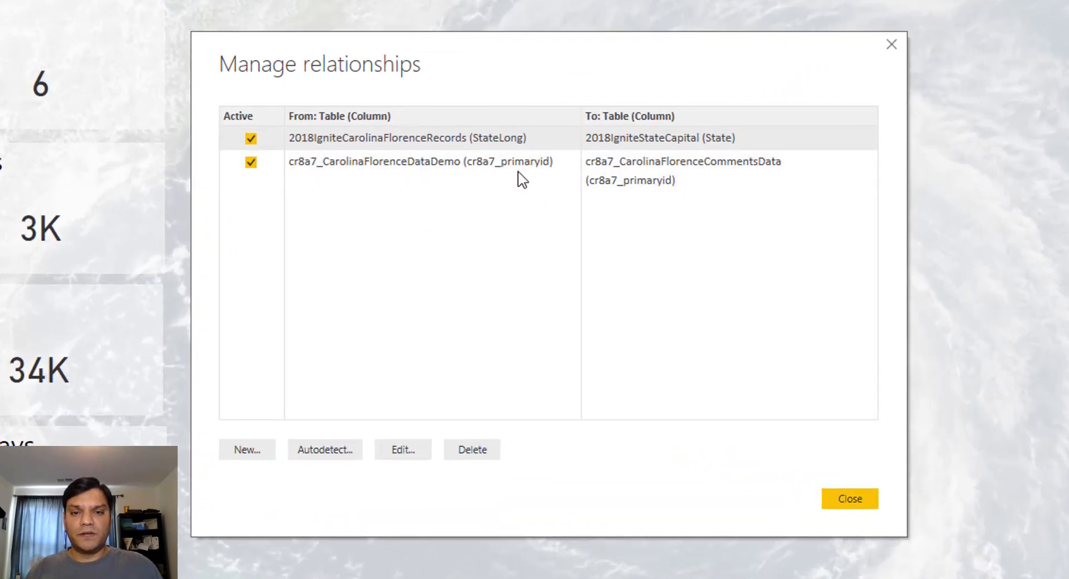
left_click(460, 176)
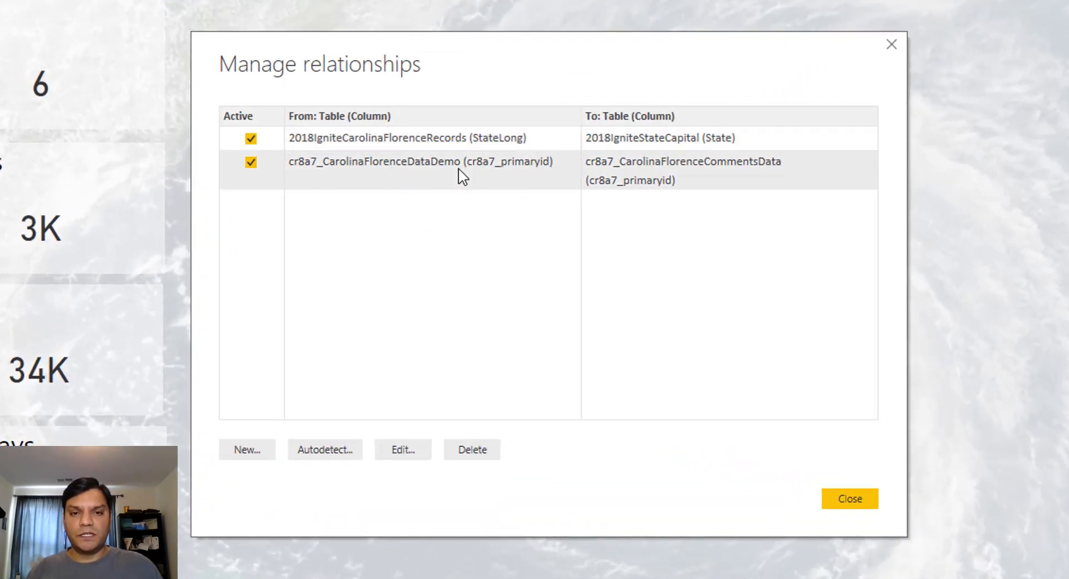
double_click(460, 176)
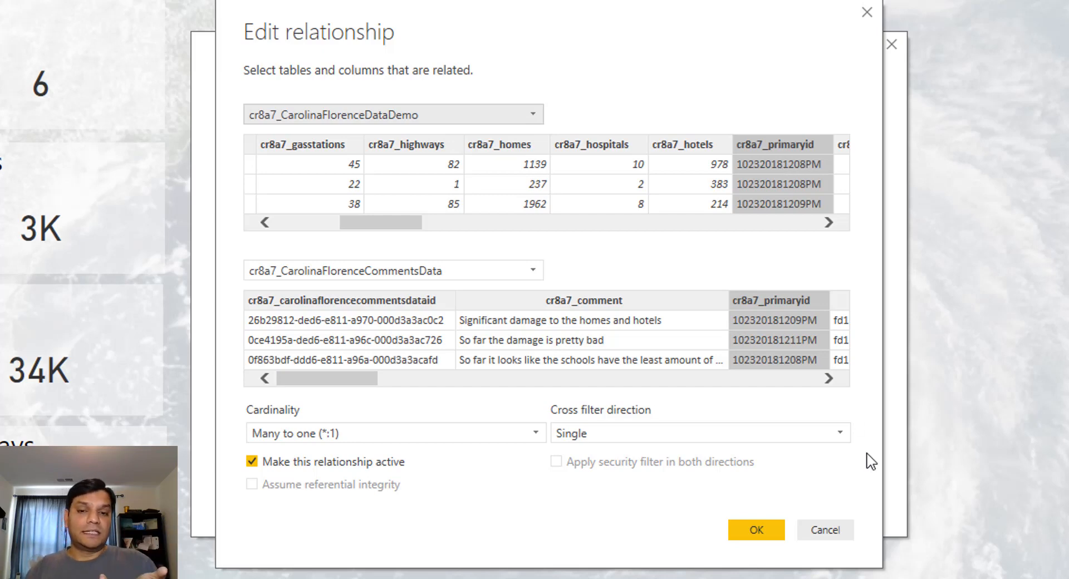
left_click(848, 534)
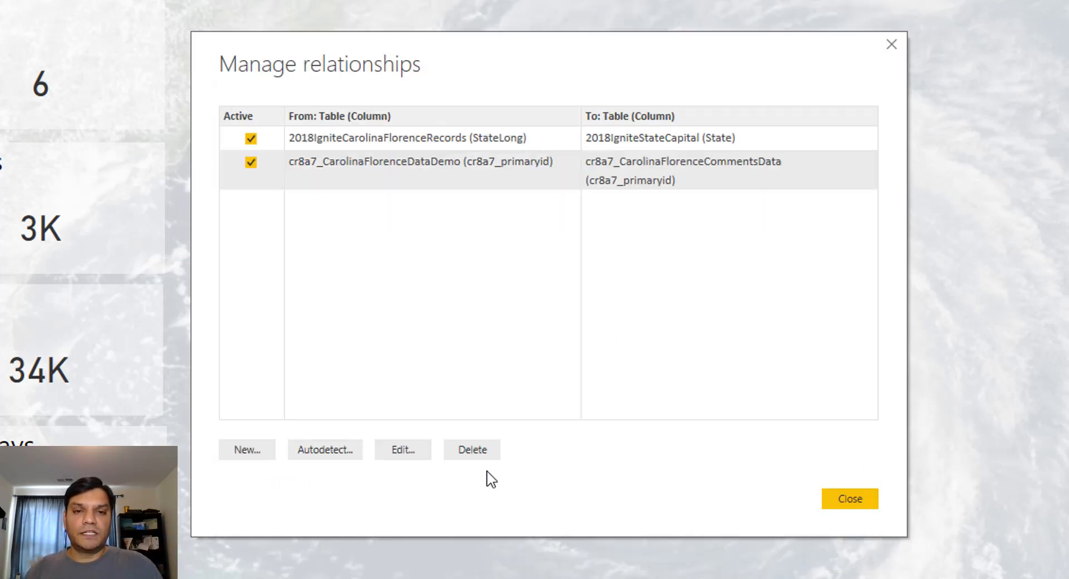
left_click(231, 454)
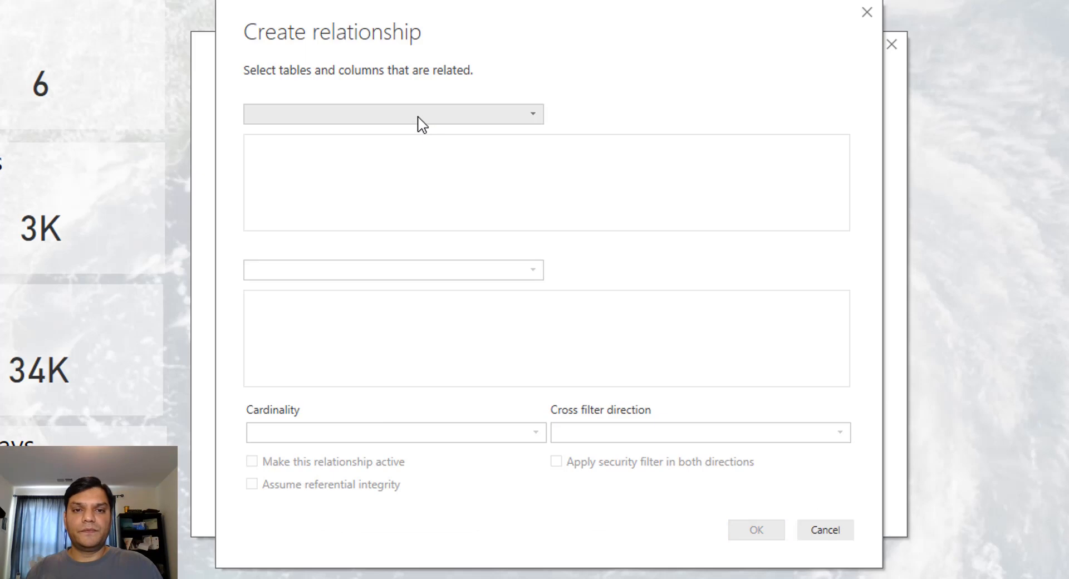
left_click(418, 115)
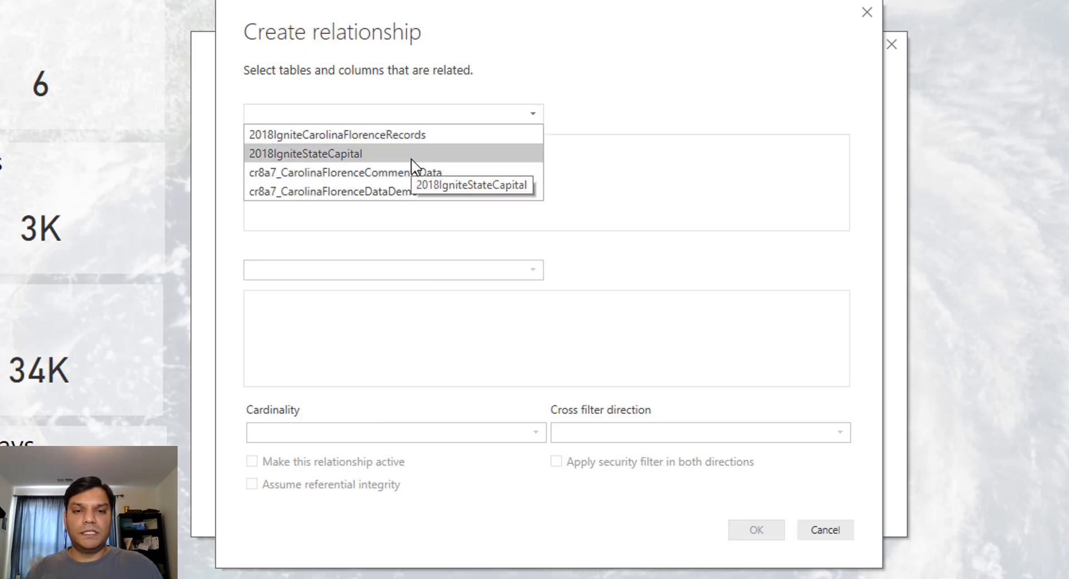
left_click(836, 534)
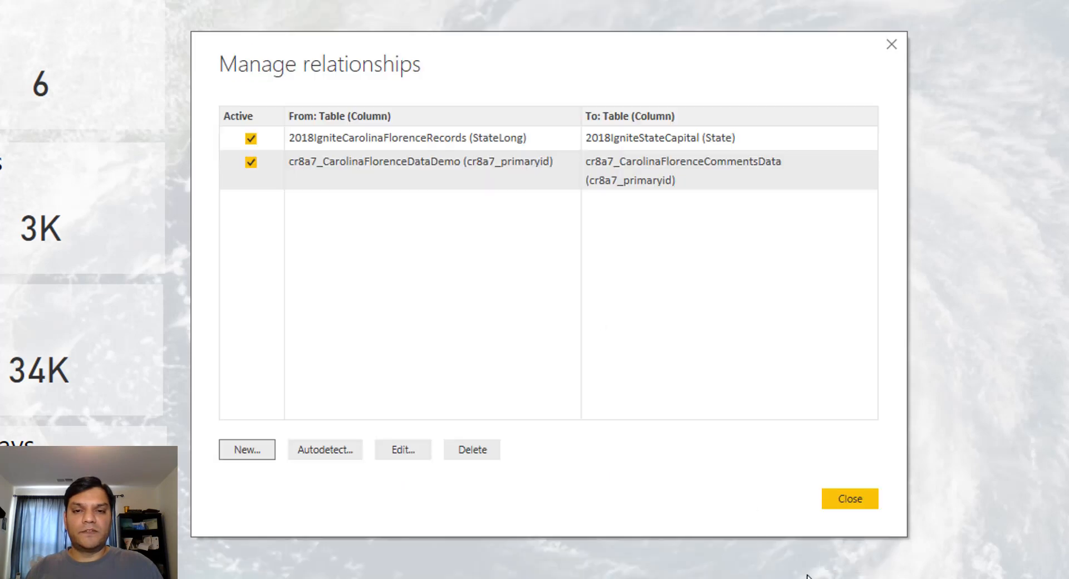
left_click(852, 499)
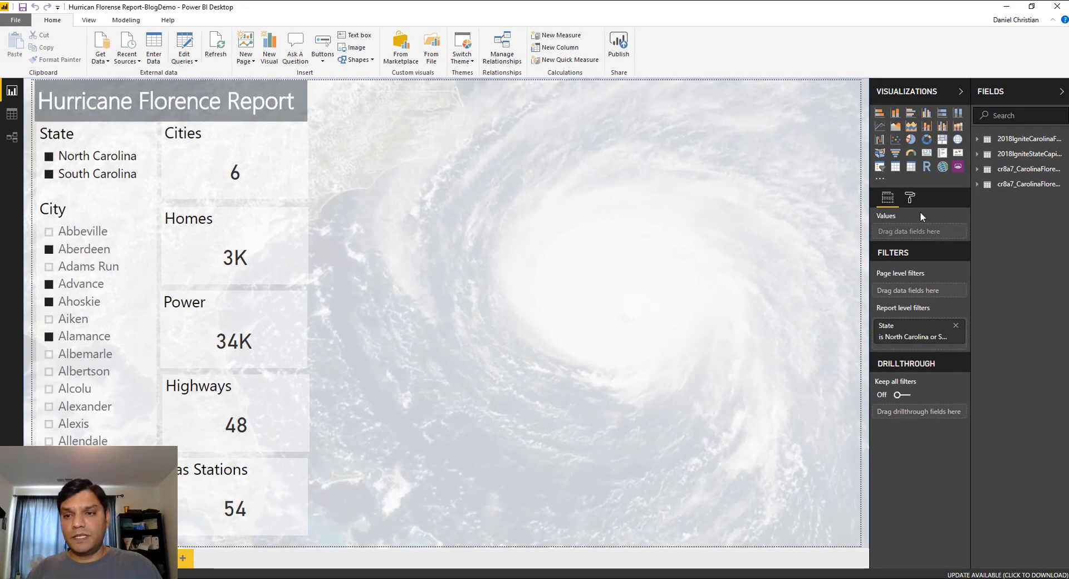
Add a table visual beside the Cities card showing the cr8a7_comment field from cr8a7_CarolinaFlorenceCommentsData
left_click(895, 170)
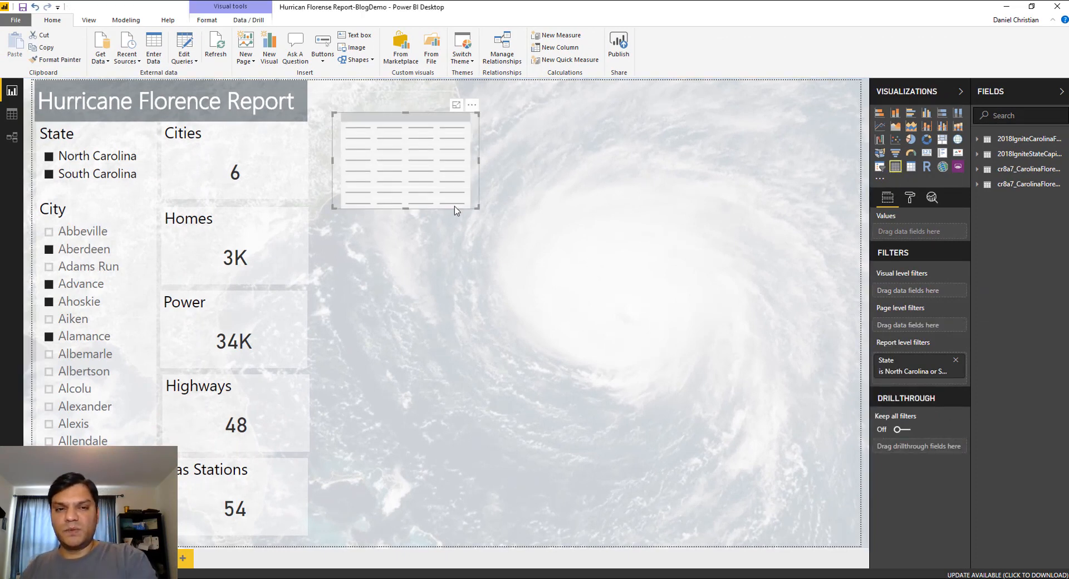
mouse_move(455, 211)
left_mouse_down()
mouse_move(440, 275)
mouse_move(438, 221)
left_mouse_up()
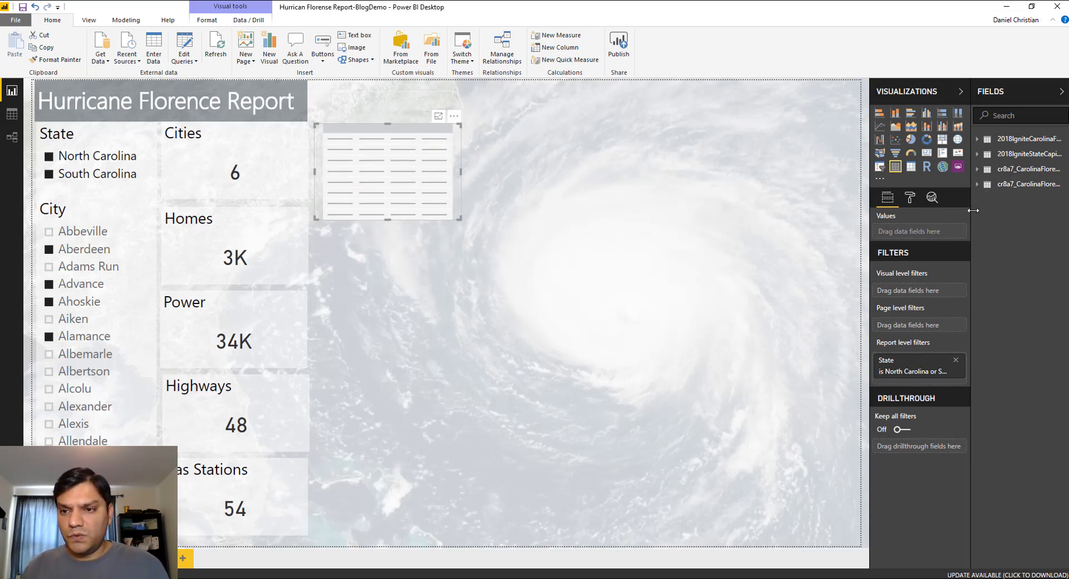
left_click_drag(971, 210, 902, 202)
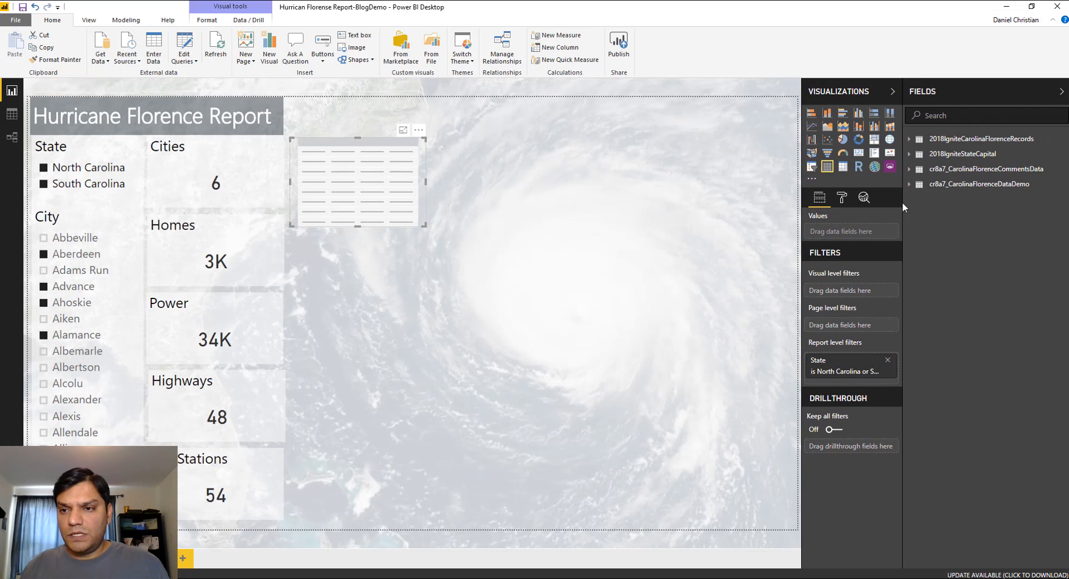
left_click(909, 169)
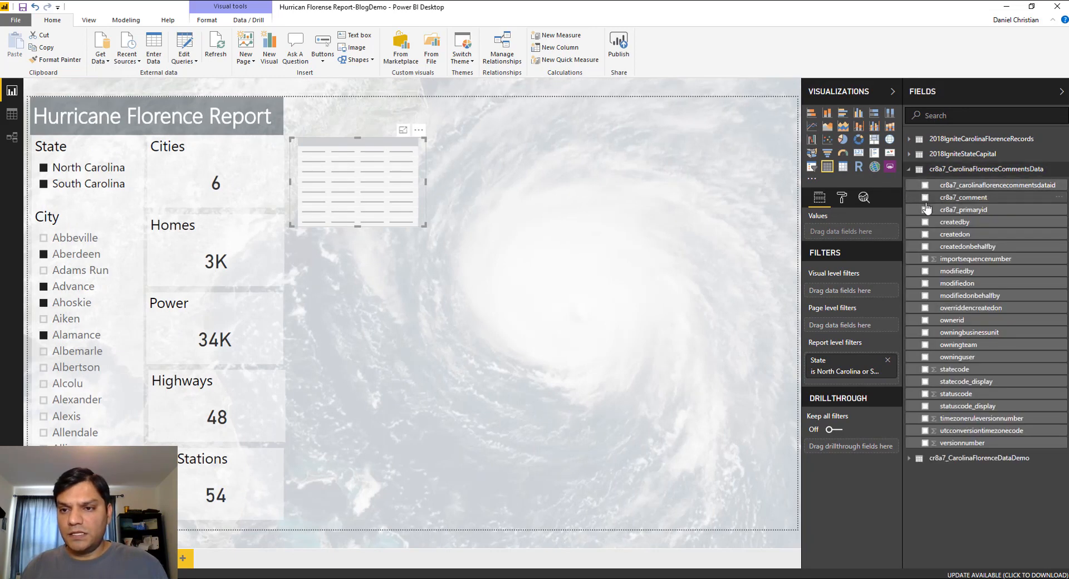
left_click(925, 198)
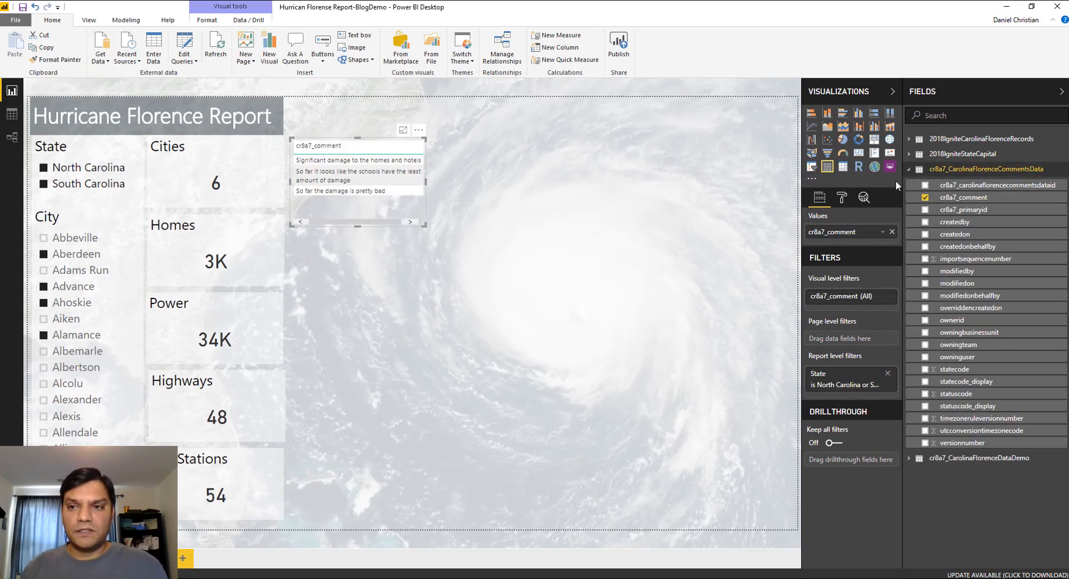
left_click(910, 172)
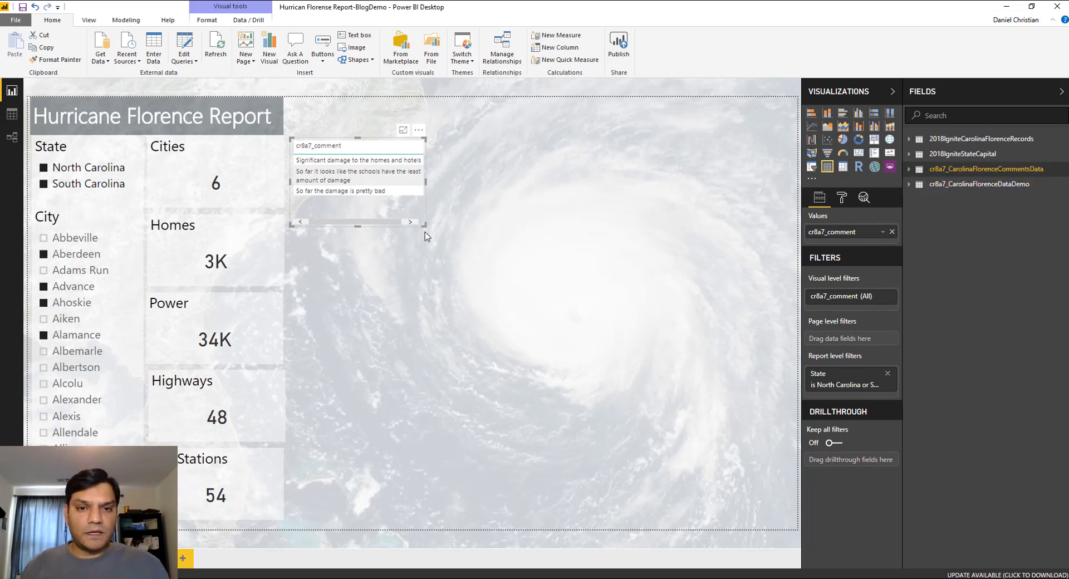
Widen the comment table almost to the page's right edge and rename its cr8a7_comment column as Comments
left_click_drag(423, 223, 776, 239)
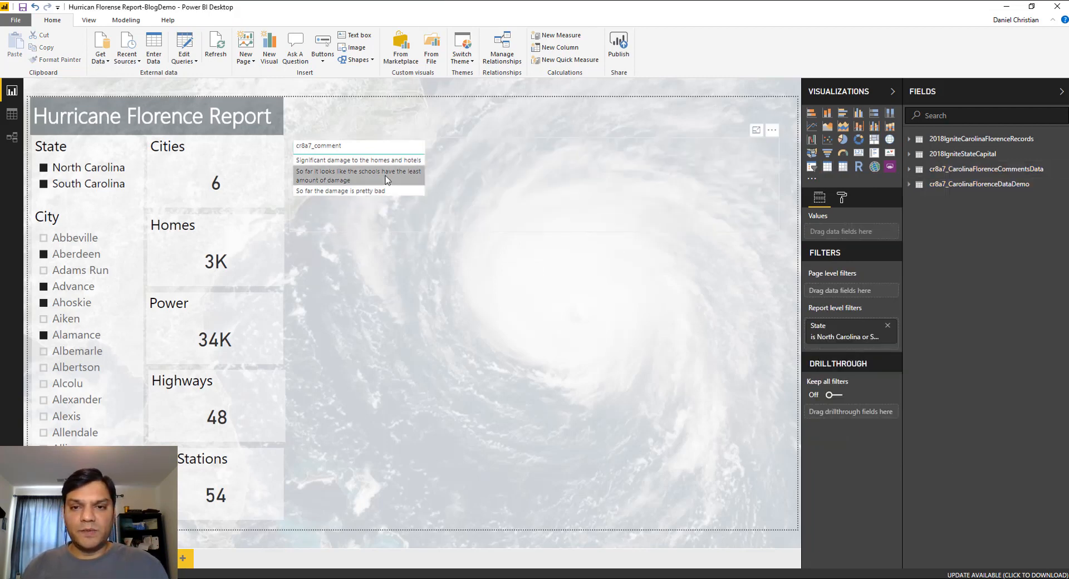
left_click(412, 191)
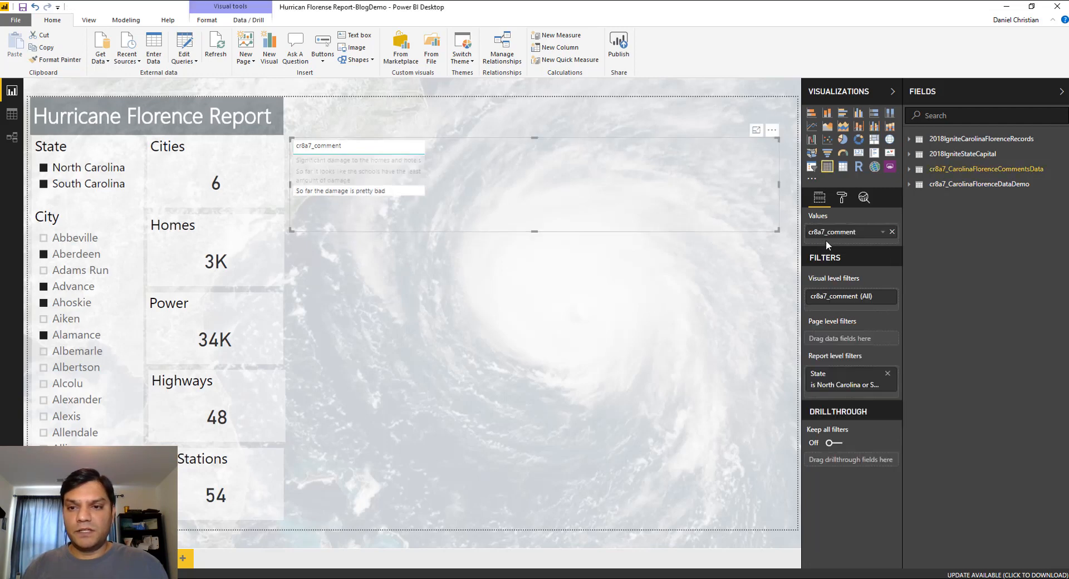
double_click(828, 234)
type("C")
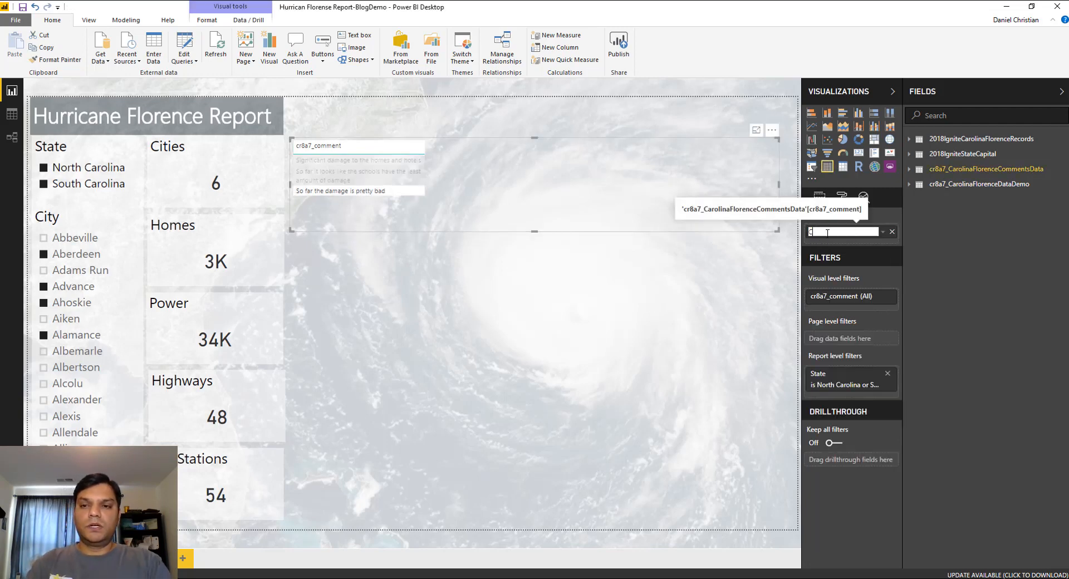
type("omments")
key("Return")
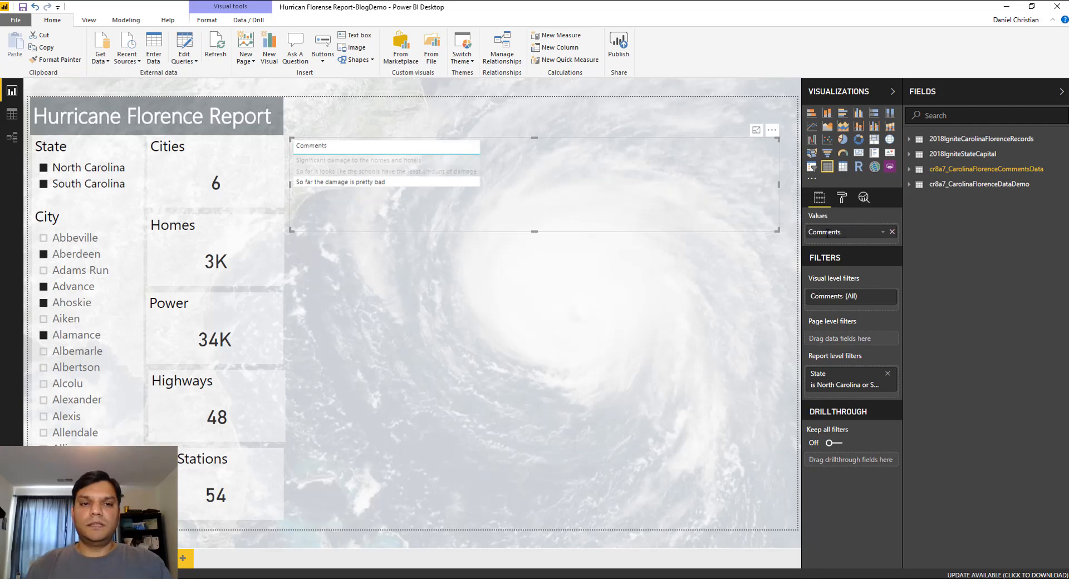
Apply the Bold header style to the comment table
left_click(842, 198)
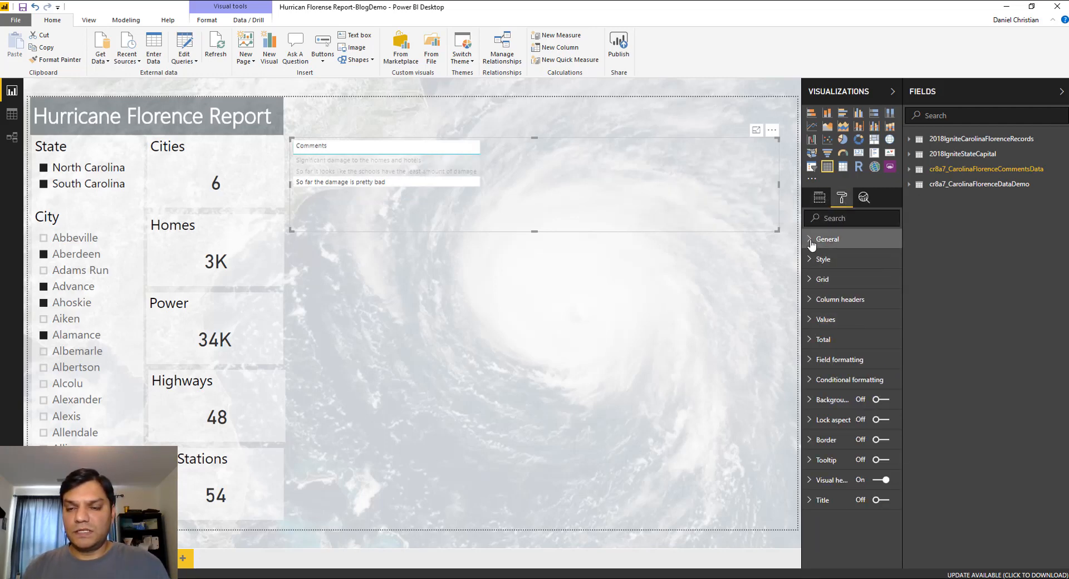
left_click(810, 241)
left_click(811, 241)
left_click(810, 261)
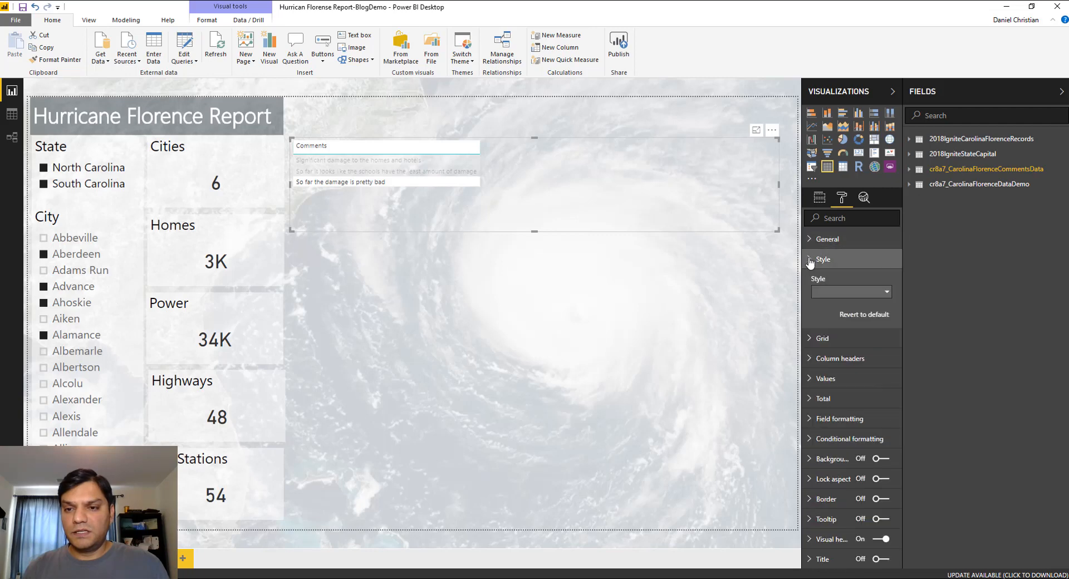
left_click(849, 294)
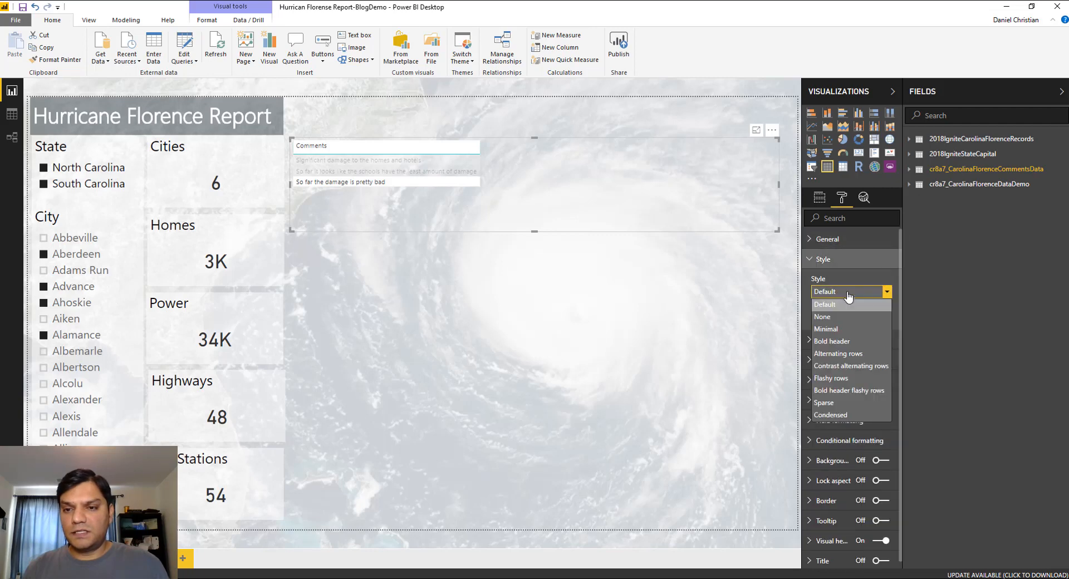
left_click(847, 342)
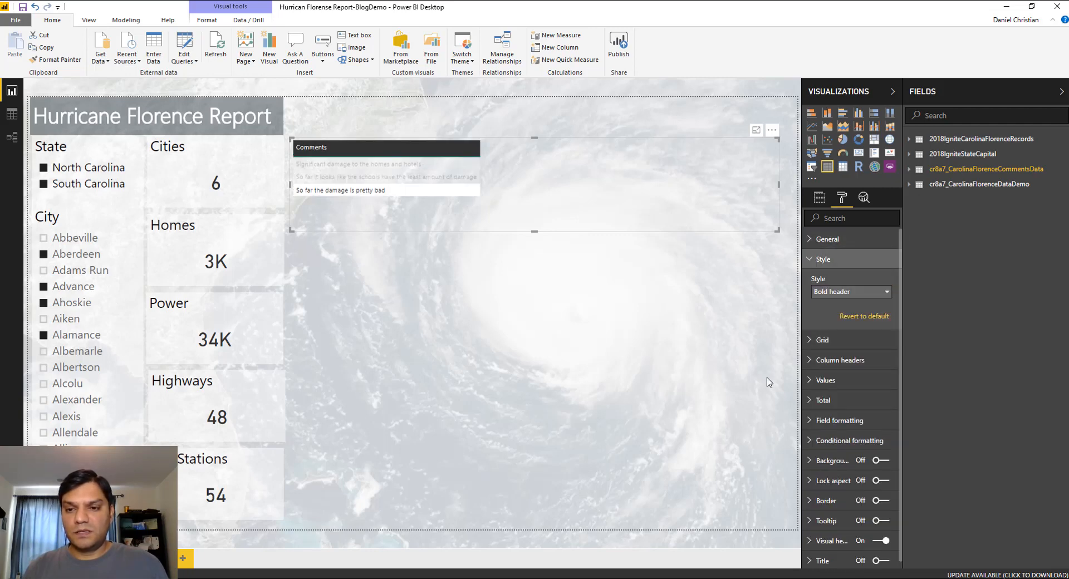
Set the text size of the comment table's column headers to 13
left_click(813, 360)
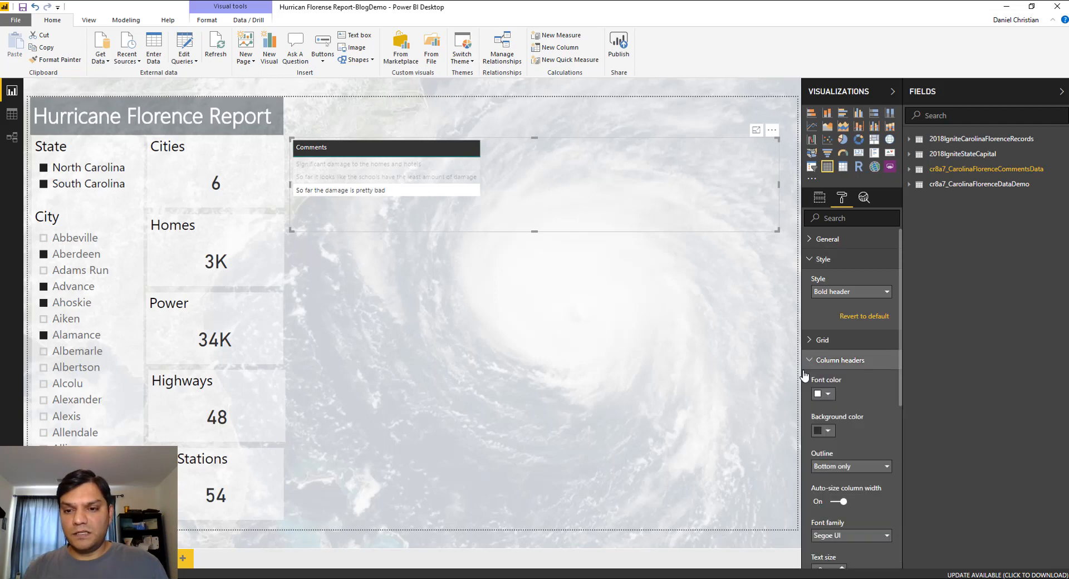
scroll(829, 434, "down", 2)
left_click(843, 456)
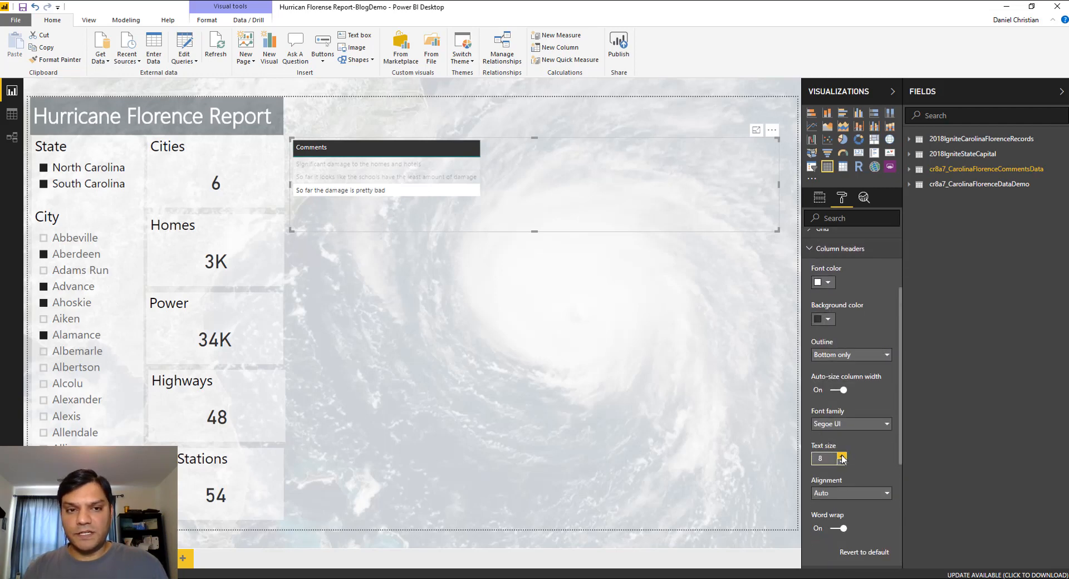
left_click(843, 456)
left_click(843, 456)
left_click(842, 456)
left_click(842, 457)
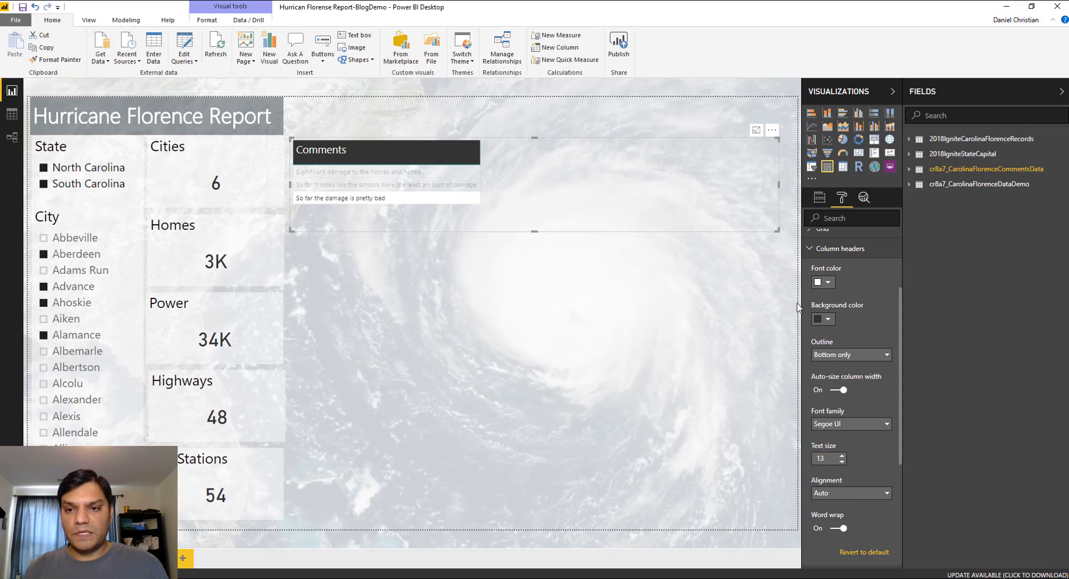
left_click(819, 249)
left_click(813, 261)
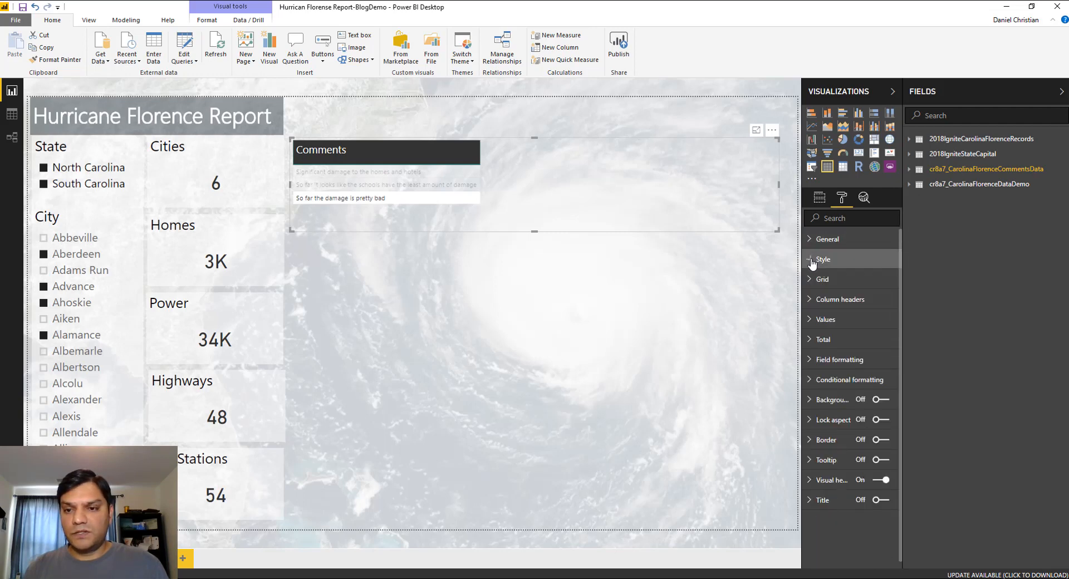
Set the text size of the comment table's values to 15
left_click(811, 326)
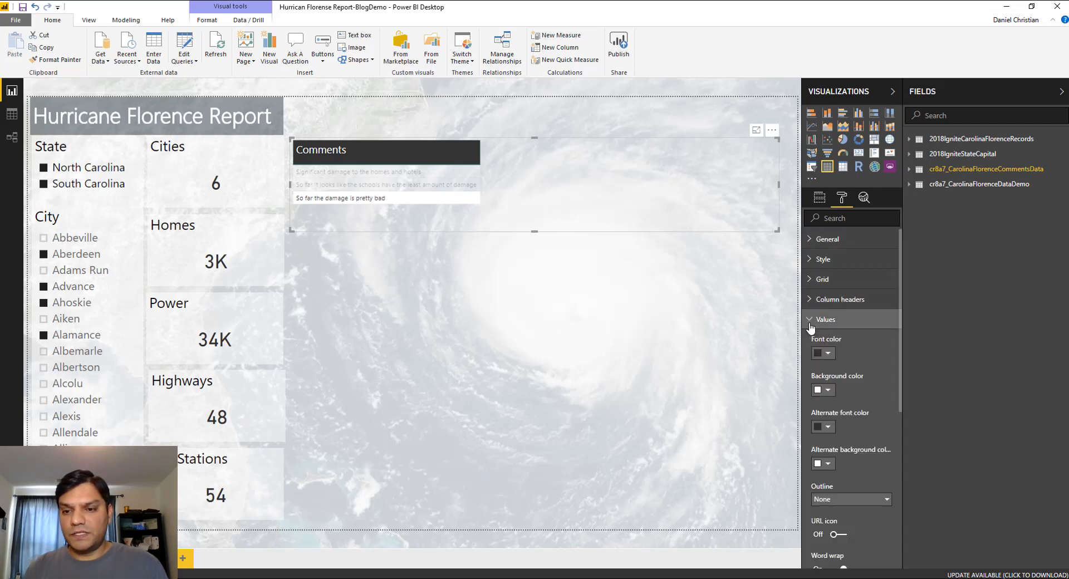
scroll(854, 489, "down", 5)
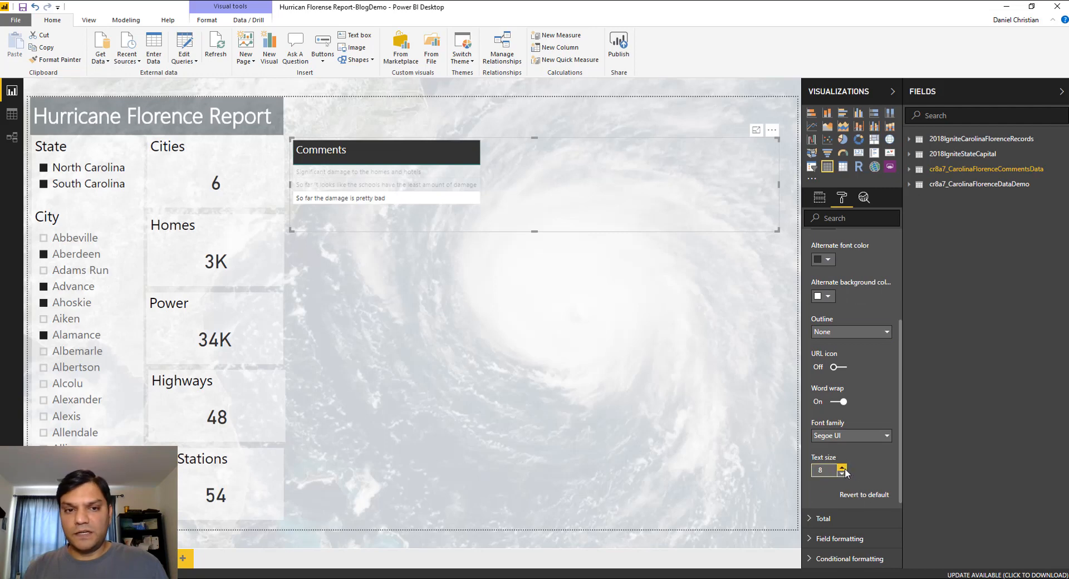
left_click(843, 468)
left_click(843, 468)
left_click(843, 468)
left_click(843, 468)
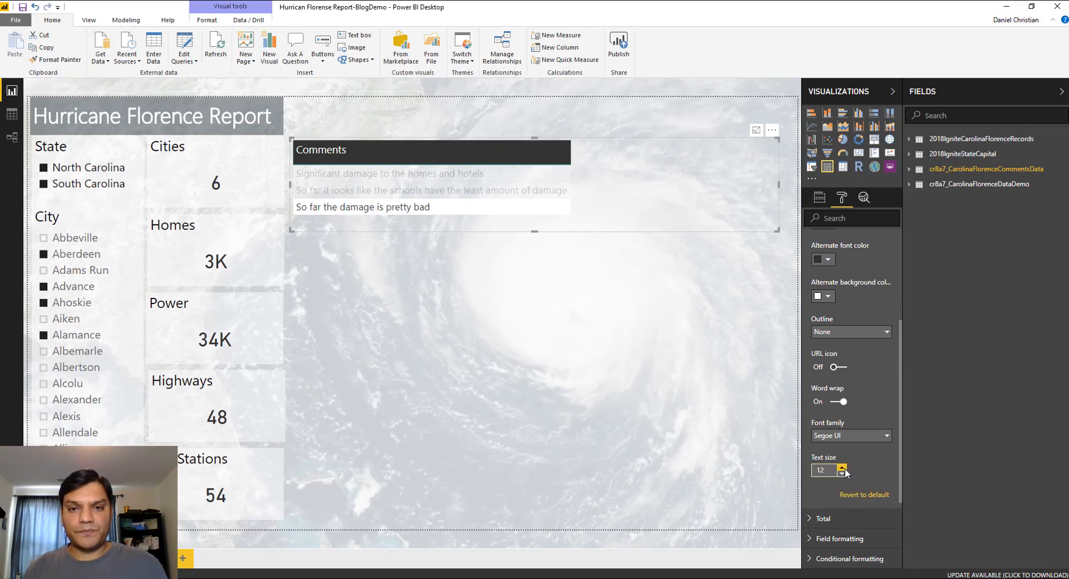
left_click(843, 468)
left_click(842, 468)
left_click(842, 468)
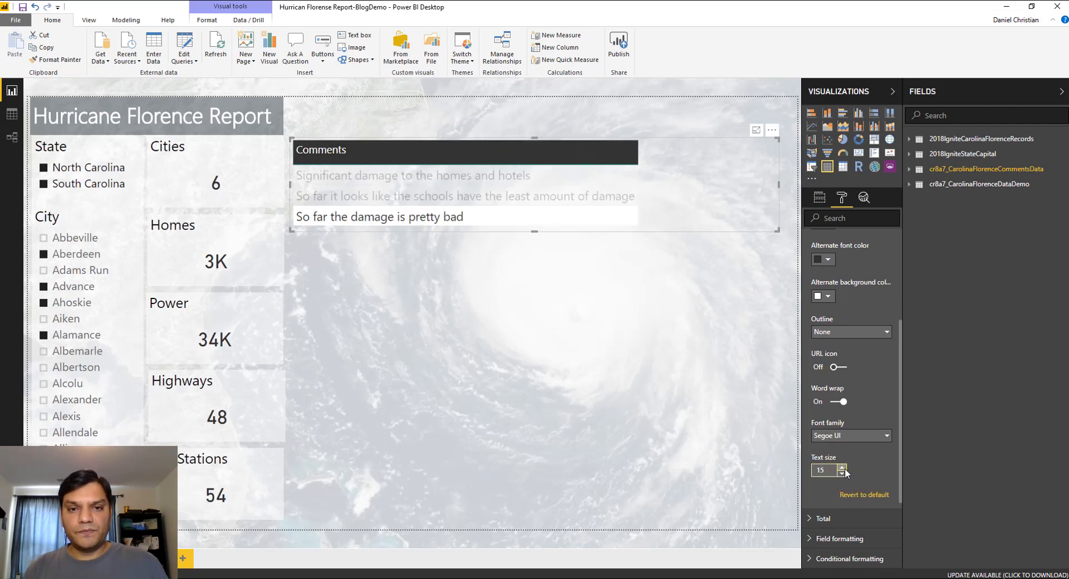
scroll(835, 334, "up", 5)
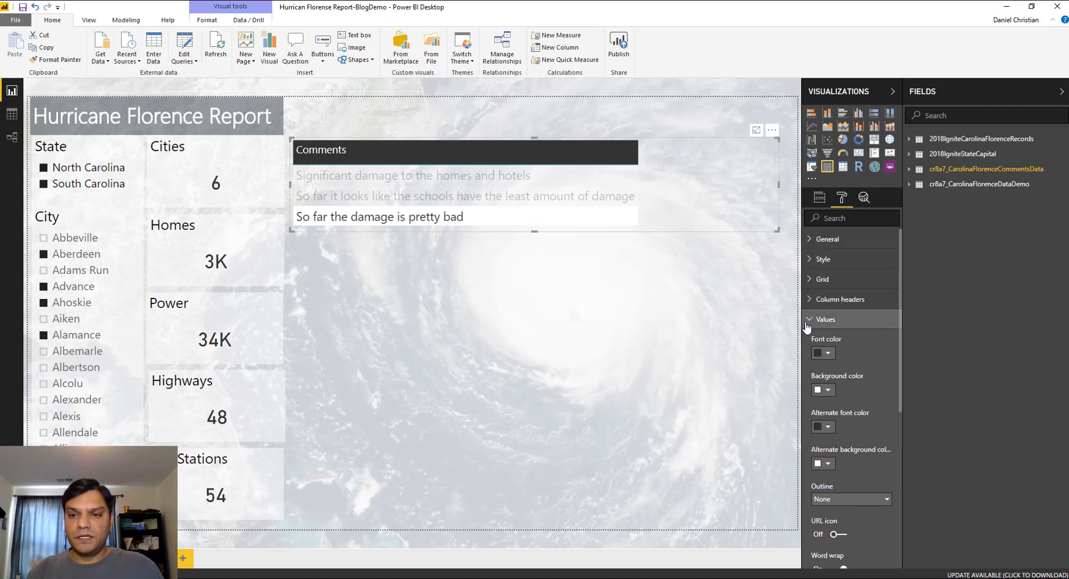
left_click(808, 327)
Add a second table visual below the comments with cr8a7_statelong and cr8a7_stateshort from cr8a7_CarolinaFlorenceDataDemo
left_click(673, 396)
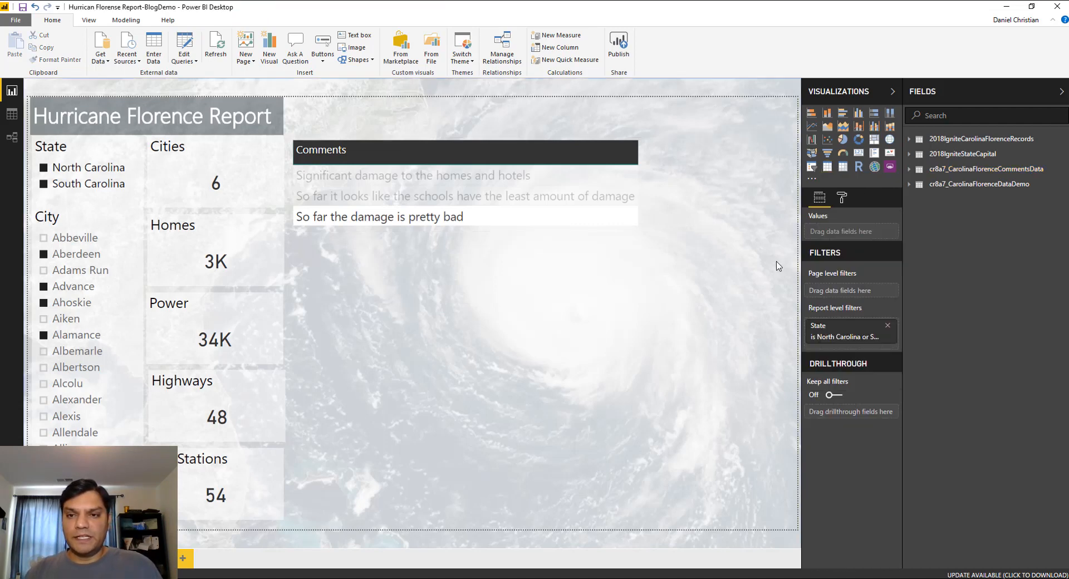
left_click(828, 169)
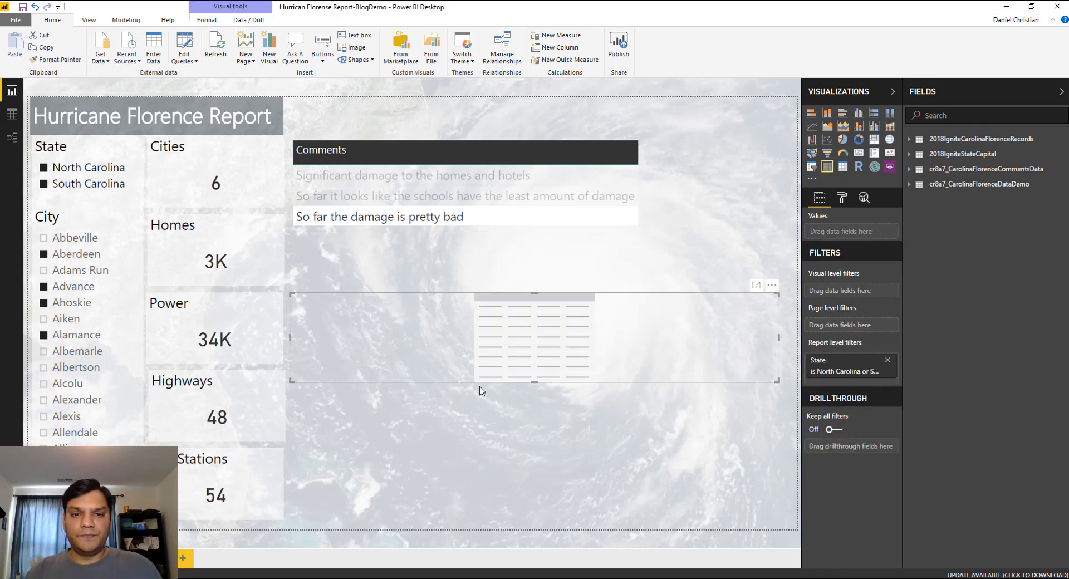
left_click(909, 184)
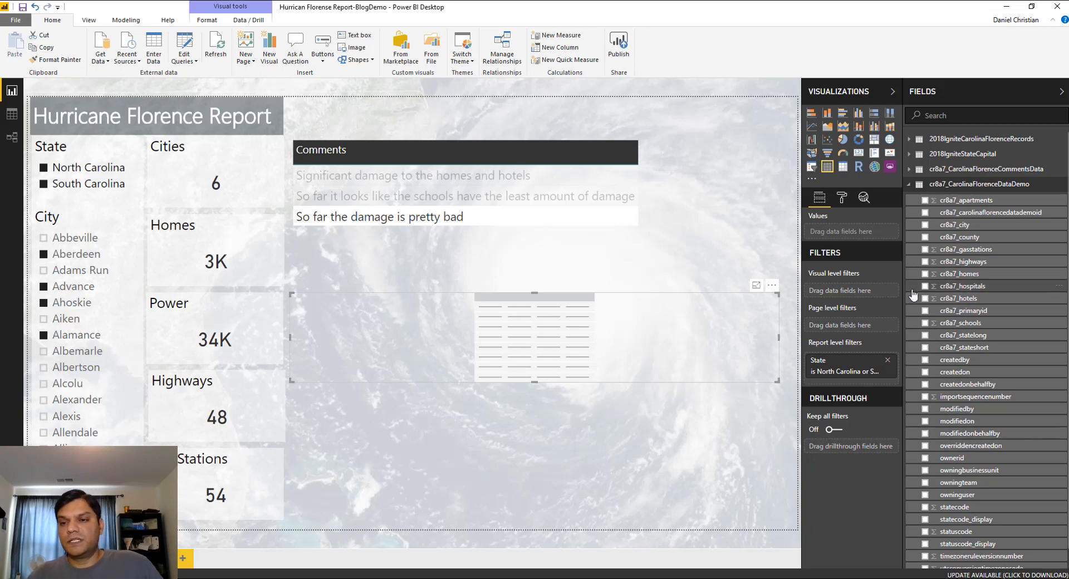
left_click(925, 335)
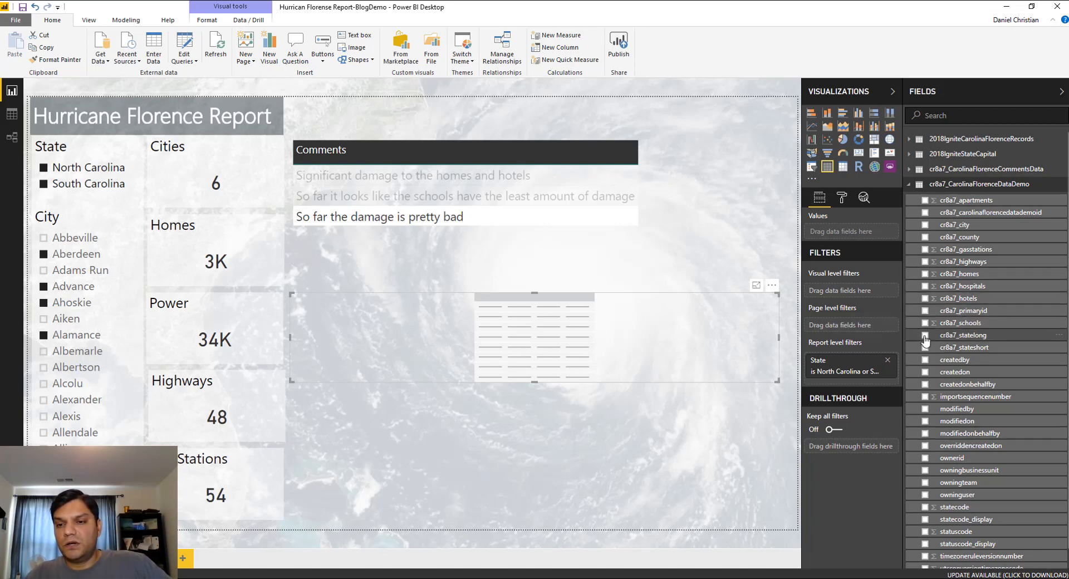
left_click(926, 348)
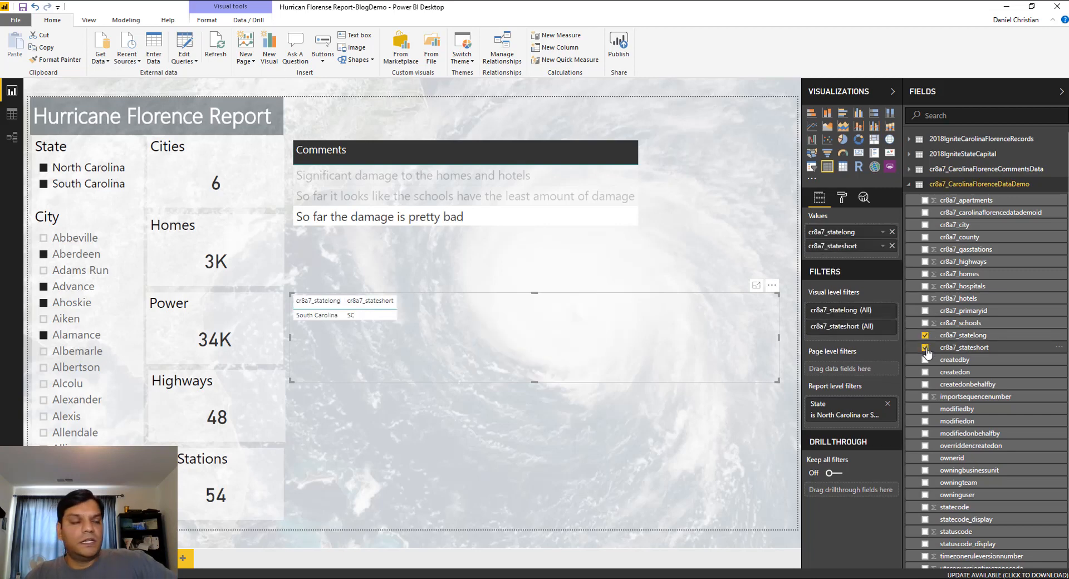
Add the cr8a7_city, cr8a7_county, cr8a7_homes, cr8a7_hospitals, cr8a7_hotels and cr8a7_schools fields to the new table
left_click(926, 225)
left_click(925, 237)
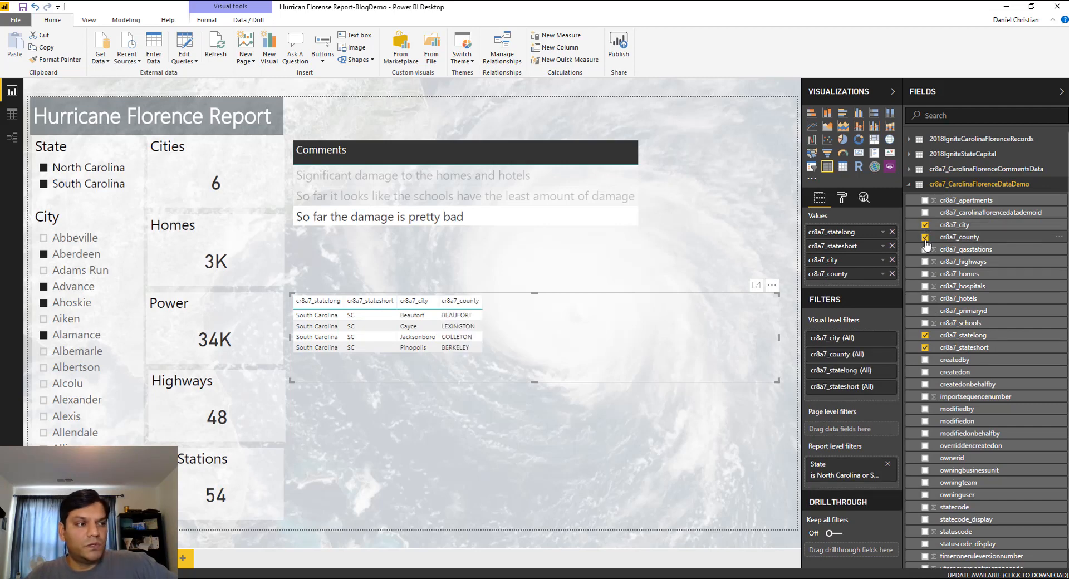
left_click(926, 274)
left_click(925, 287)
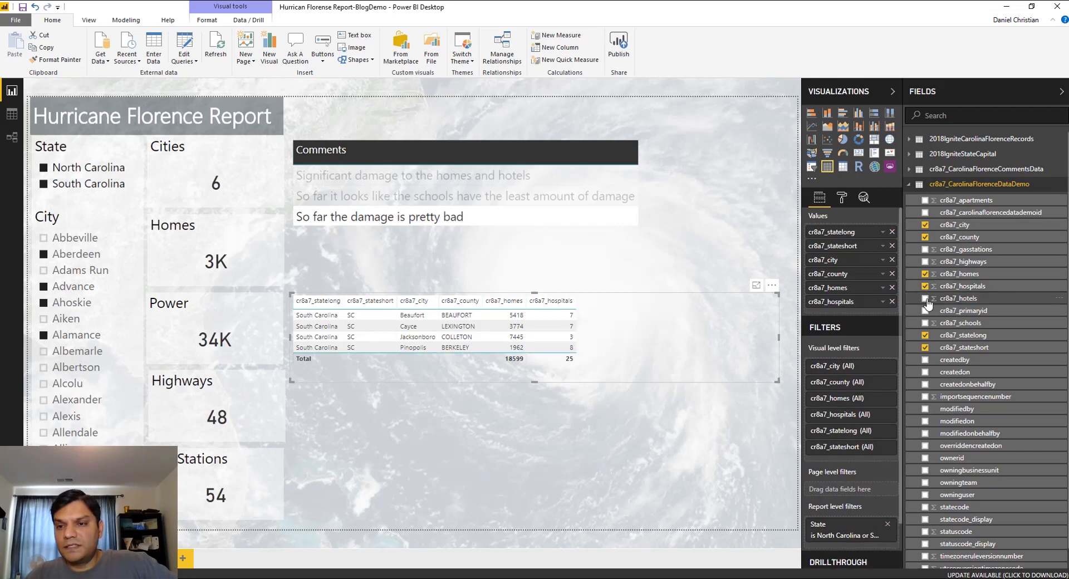
left_click(925, 299)
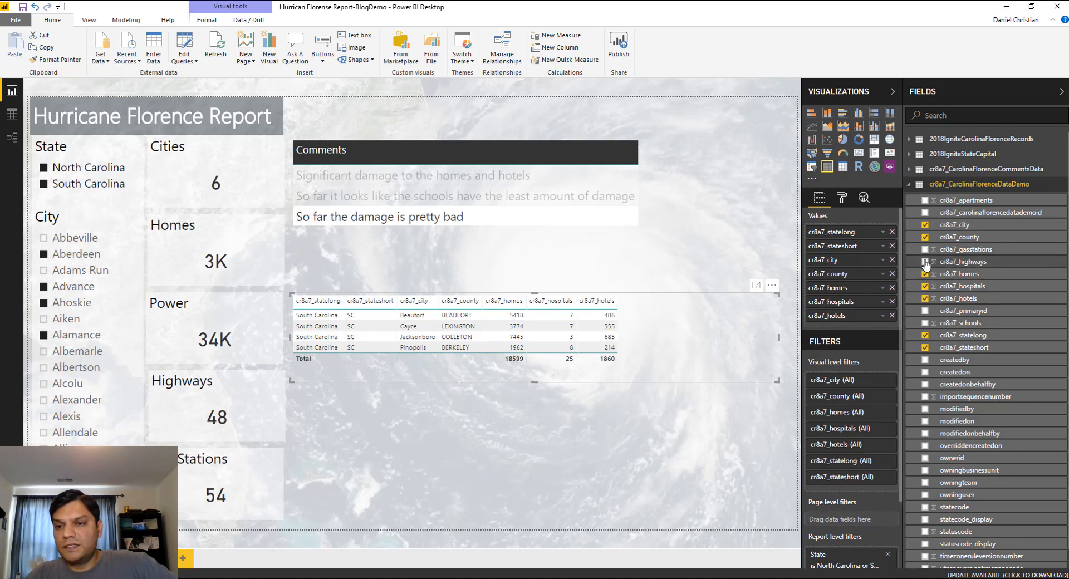
left_click(925, 323)
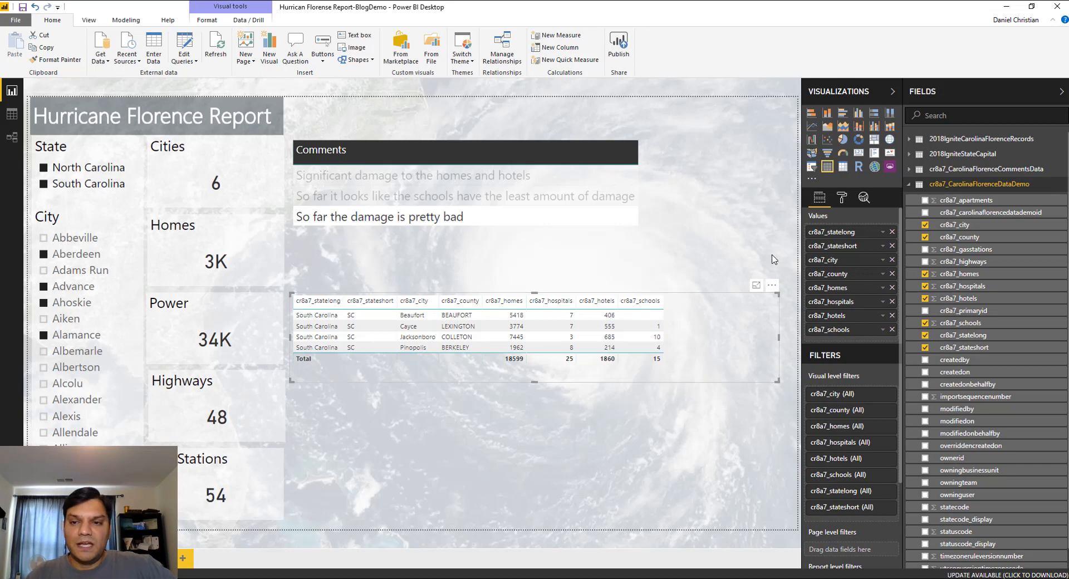
Rename the new table's cr8a7_statelong column as State Long and its cr8a7_stateshort column as State Short
double_click(850, 232)
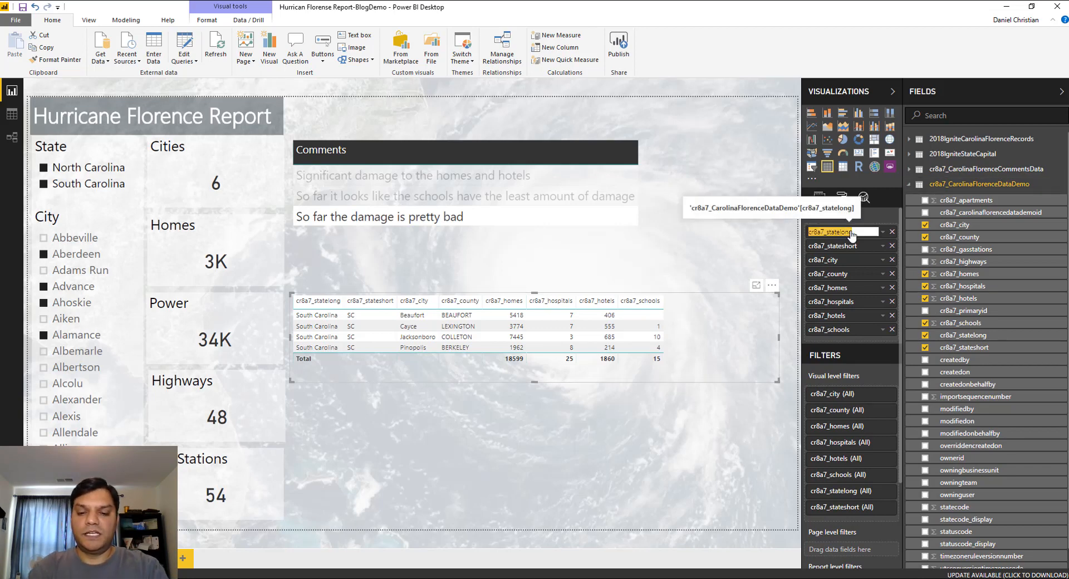
type("Sta")
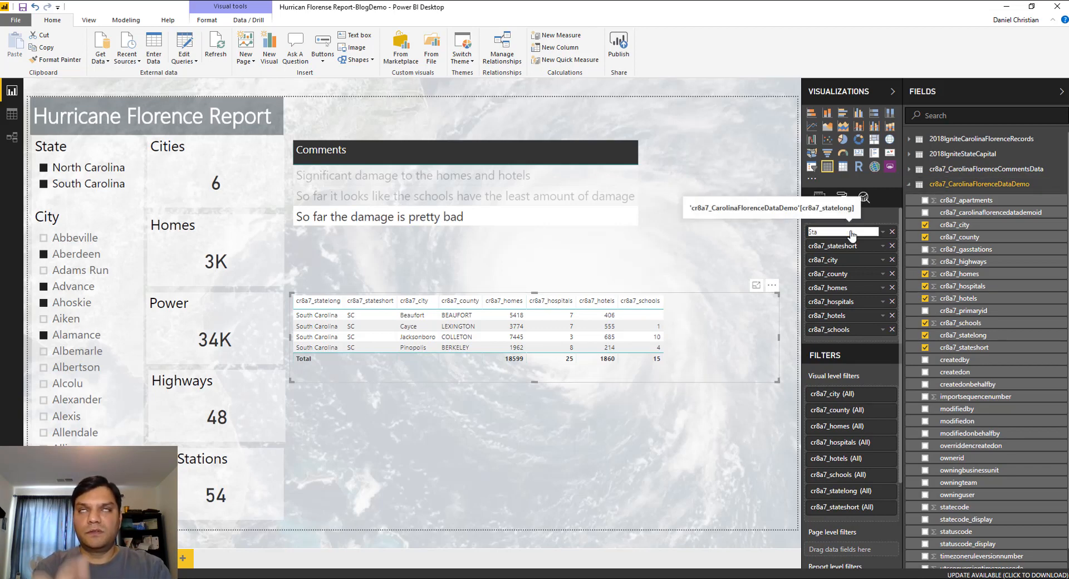
type("te")
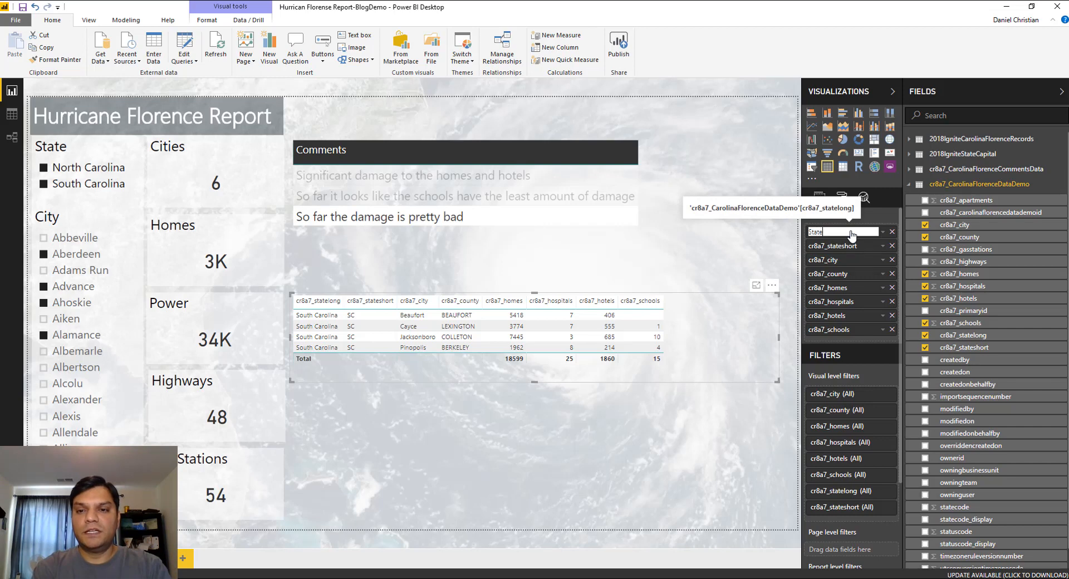
type(" Long")
key("Return")
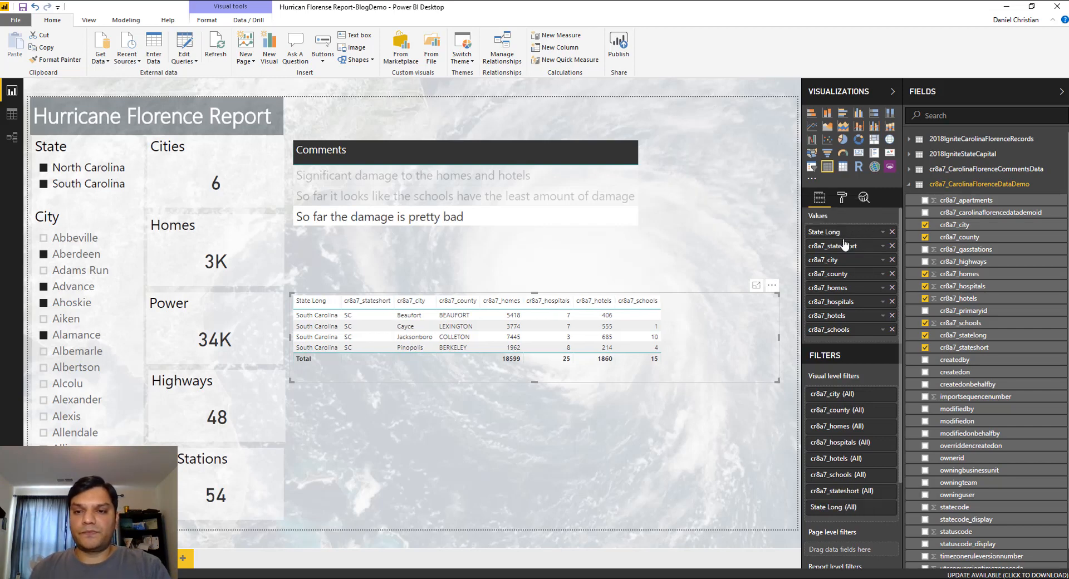
double_click(843, 245)
type("St")
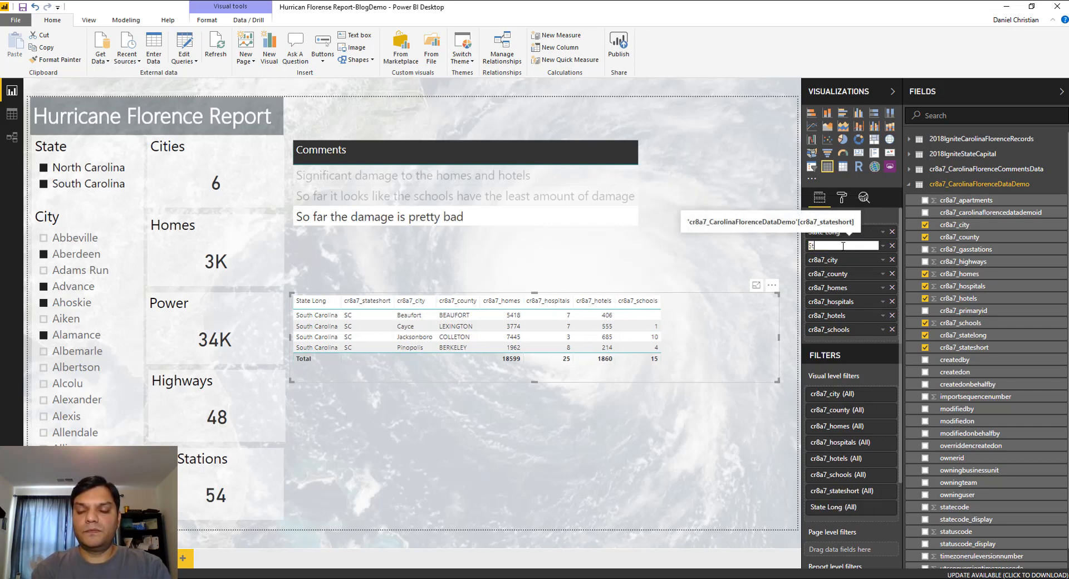
type("ate Short")
key("Return")
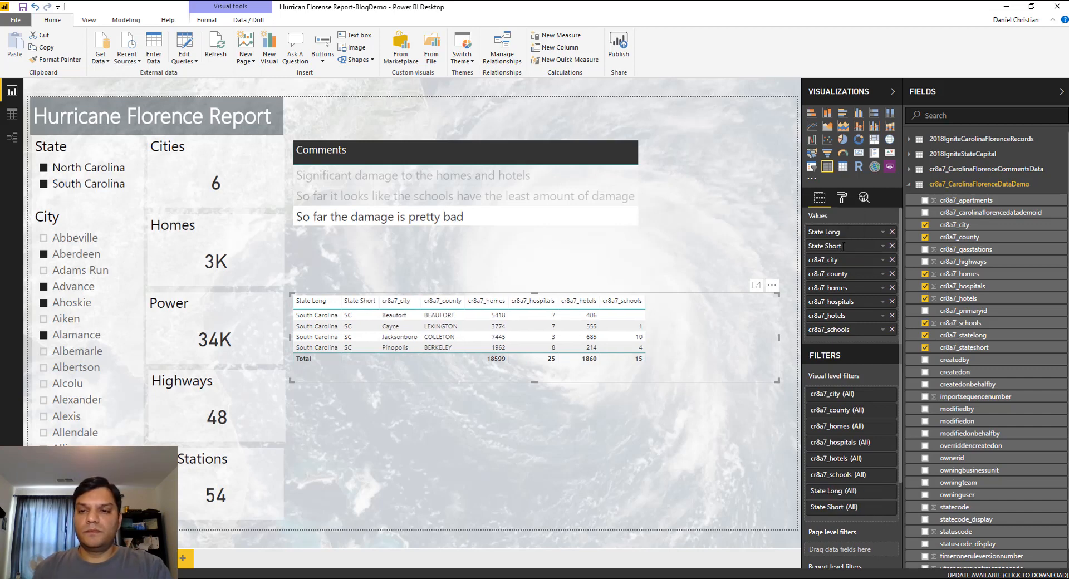
Rename the cr8a7_city column as City and the cr8a7_county column as County
double_click(843, 261)
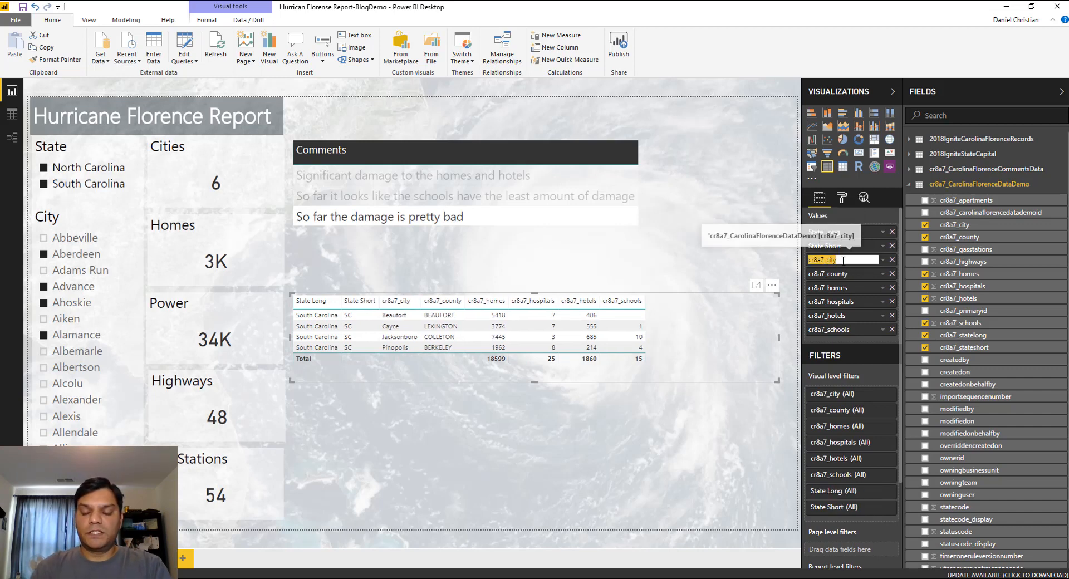
type("City")
key("Return")
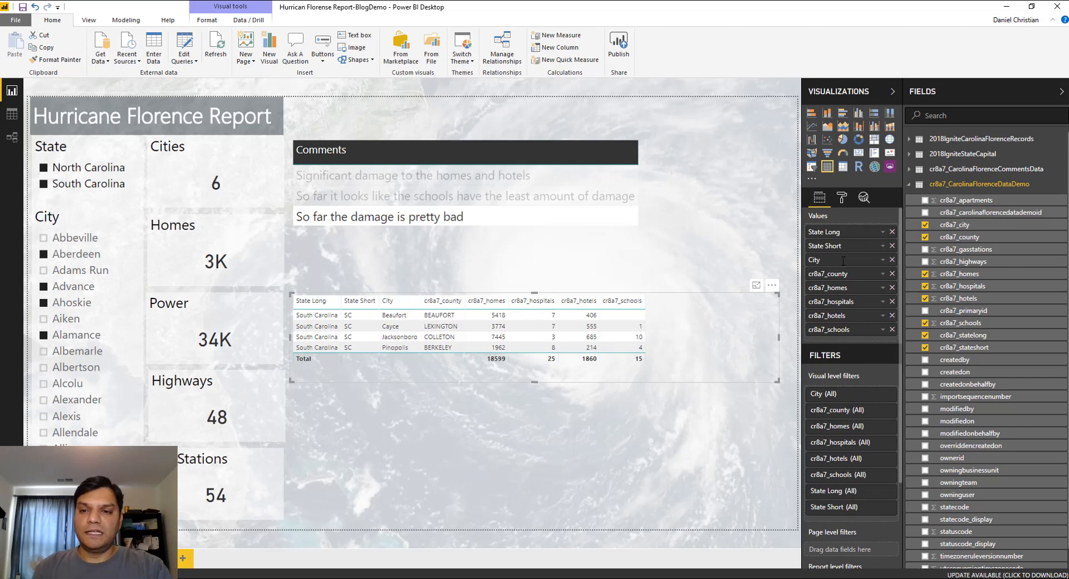
double_click(827, 274)
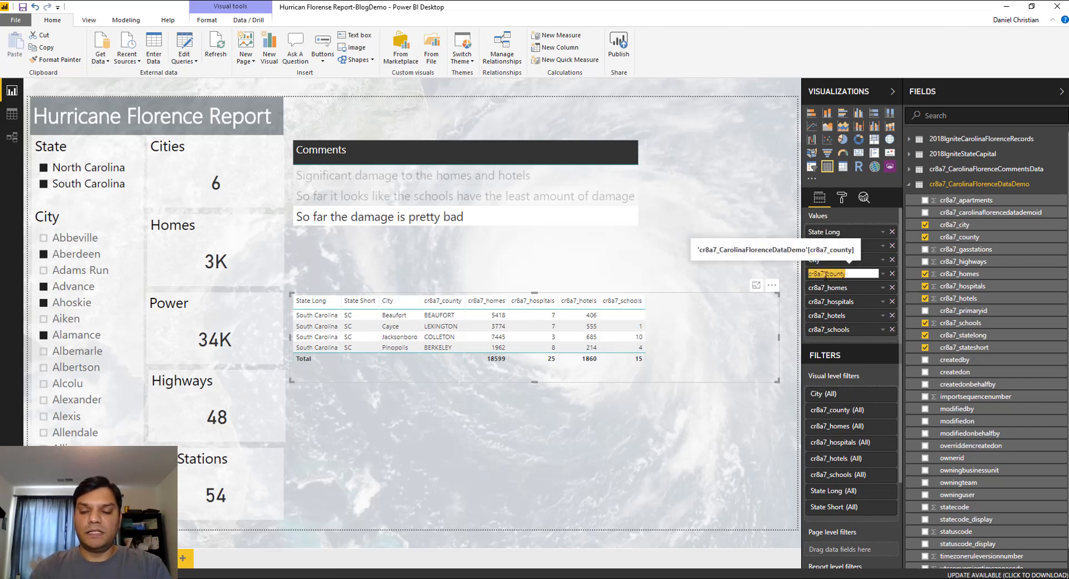
type("County")
key("Return")
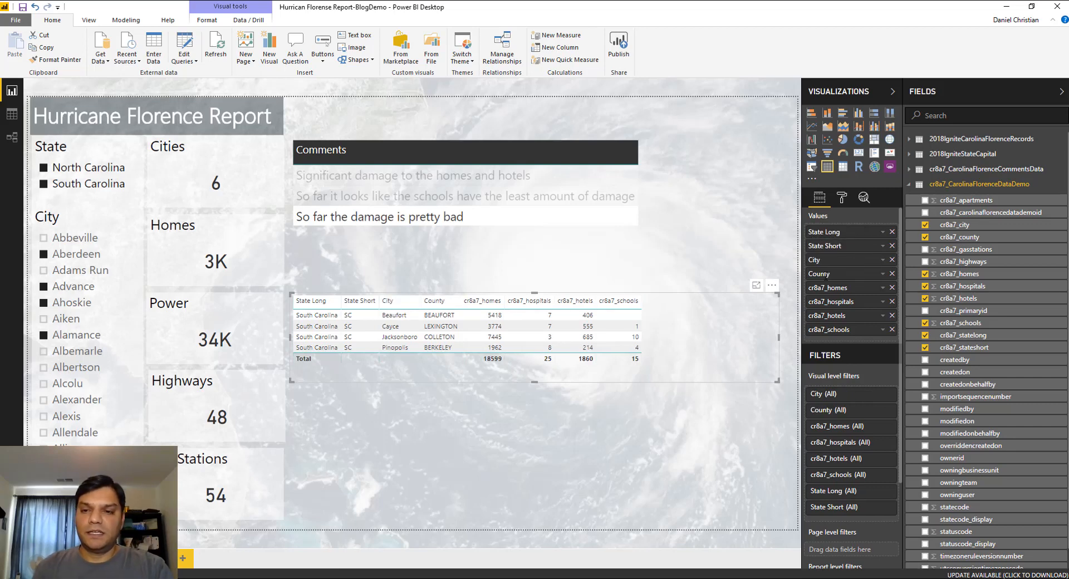
Rename the city damage table's cr8a7_homes column as Homes and its cr8a7_hospitals column as Hospital
double_click(827, 288)
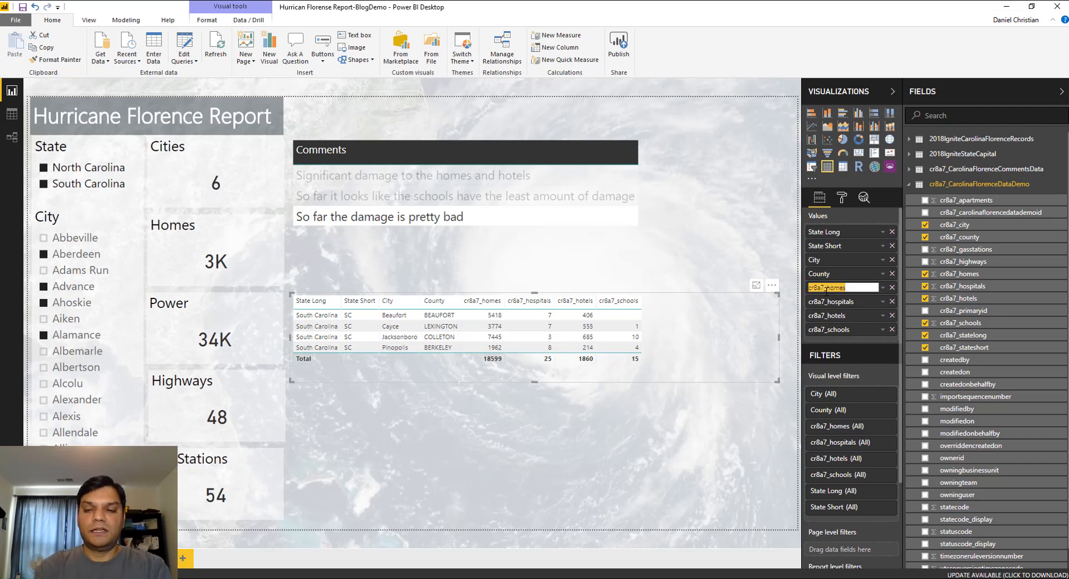
type("Homes")
key("Return")
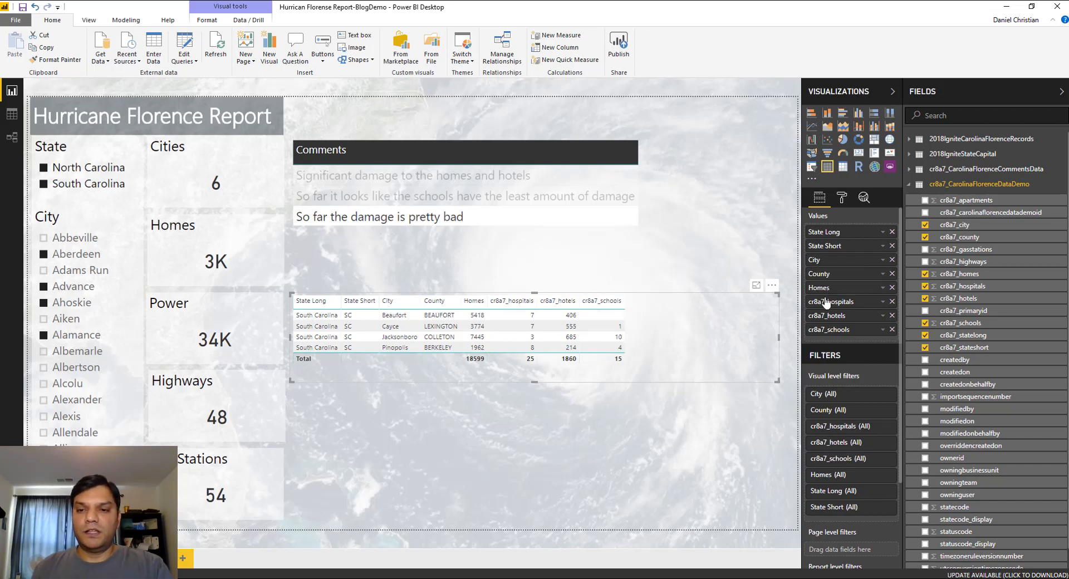
double_click(828, 302)
type("Ho")
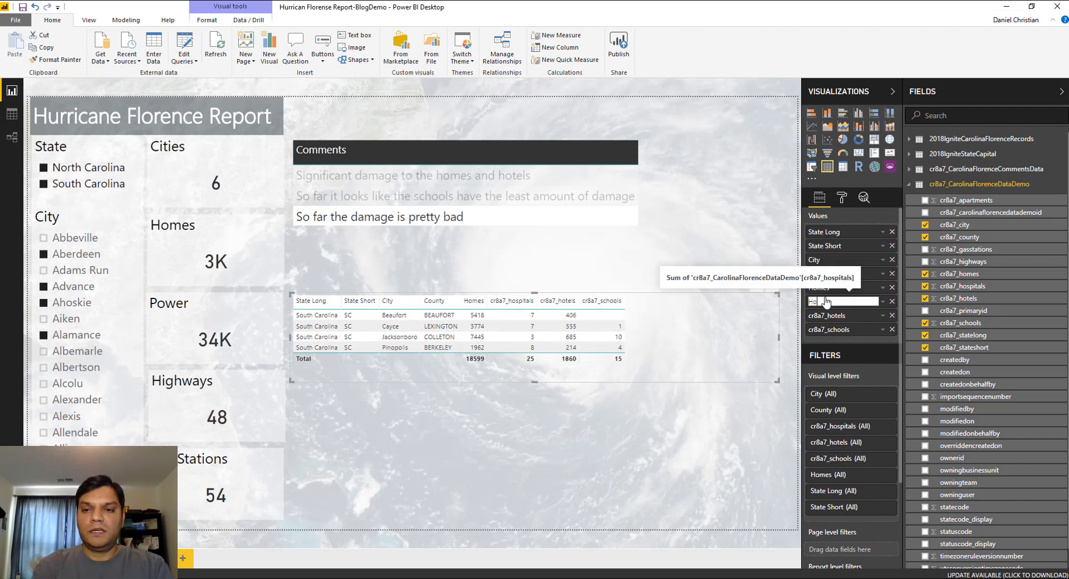
type("spital")
key("Return")
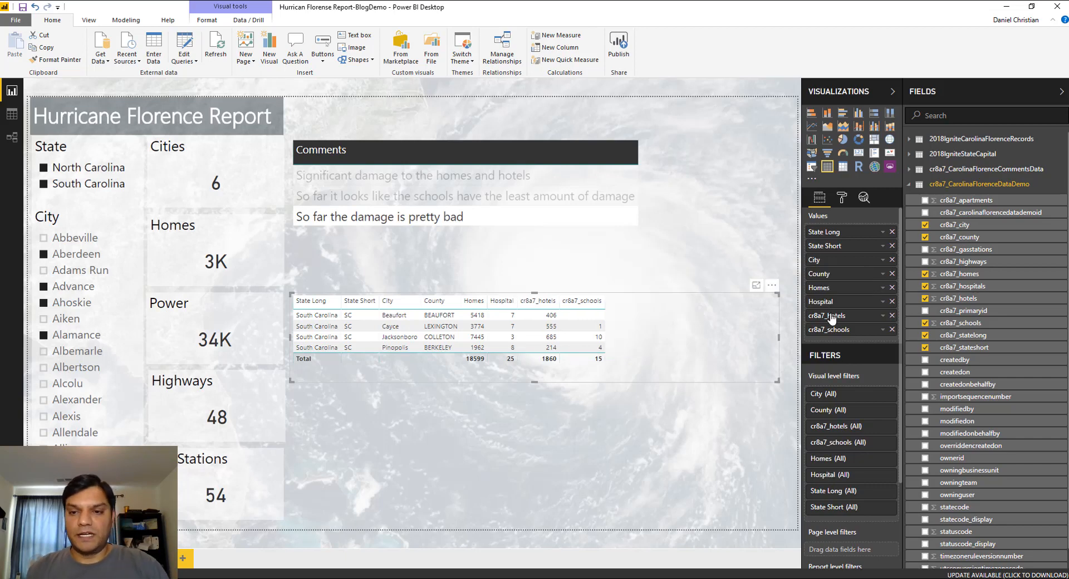
Rename the cr8a7_hotels column as Hotels and the cr8a7_schools column as Schools
double_click(827, 315)
type("Hotels")
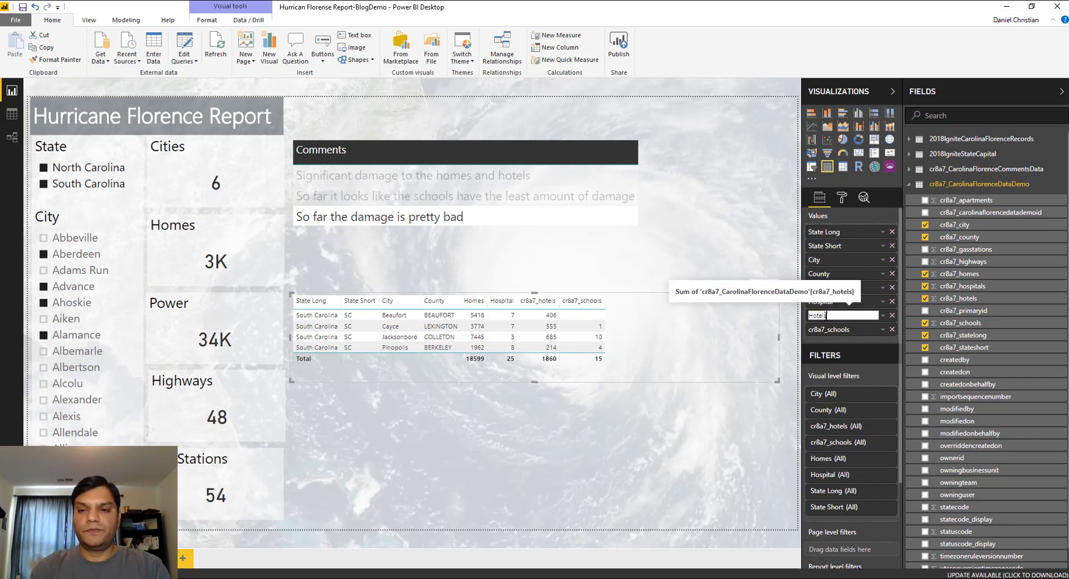
key("Return")
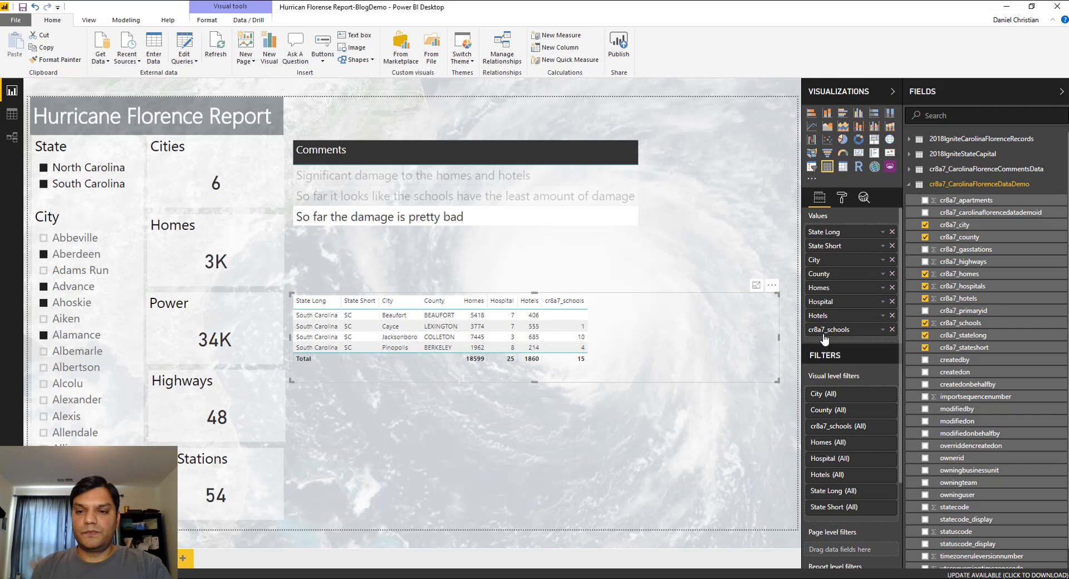
double_click(824, 330)
type("Schoo")
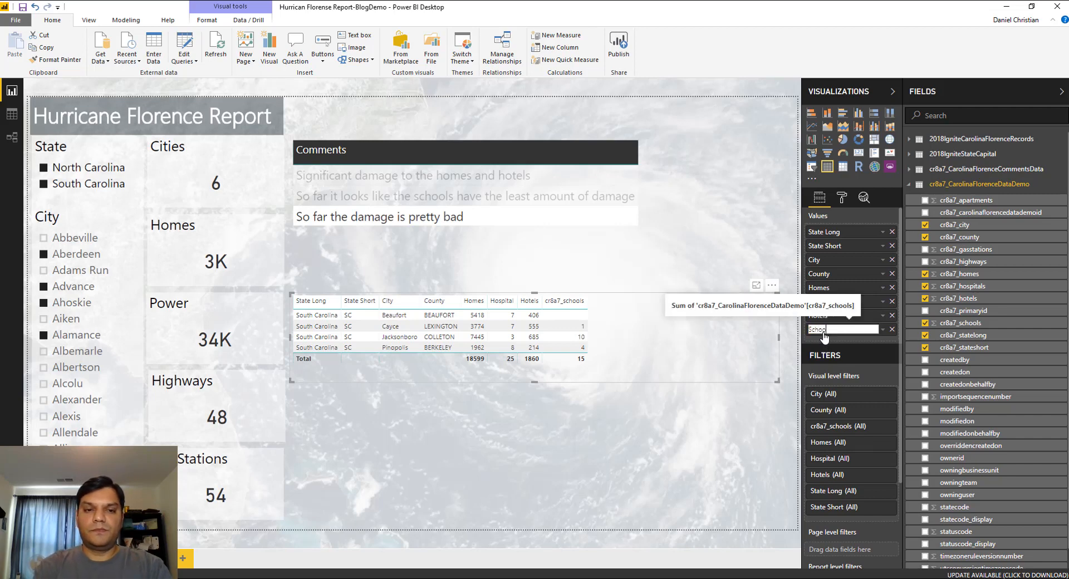
type("ls")
key("Return")
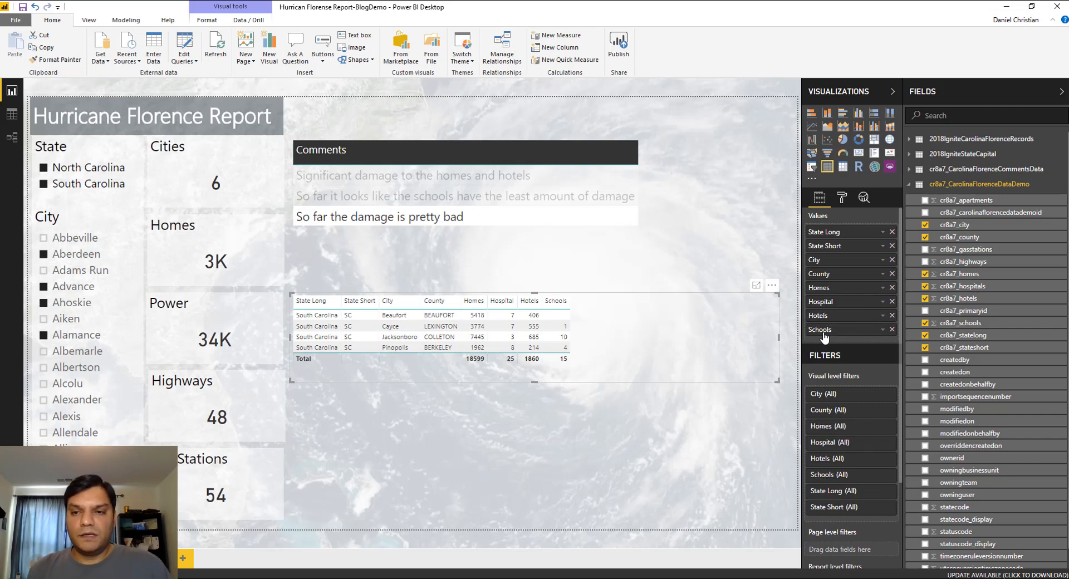
Set the text size of the city damage table's column headers to 13
left_click(841, 197)
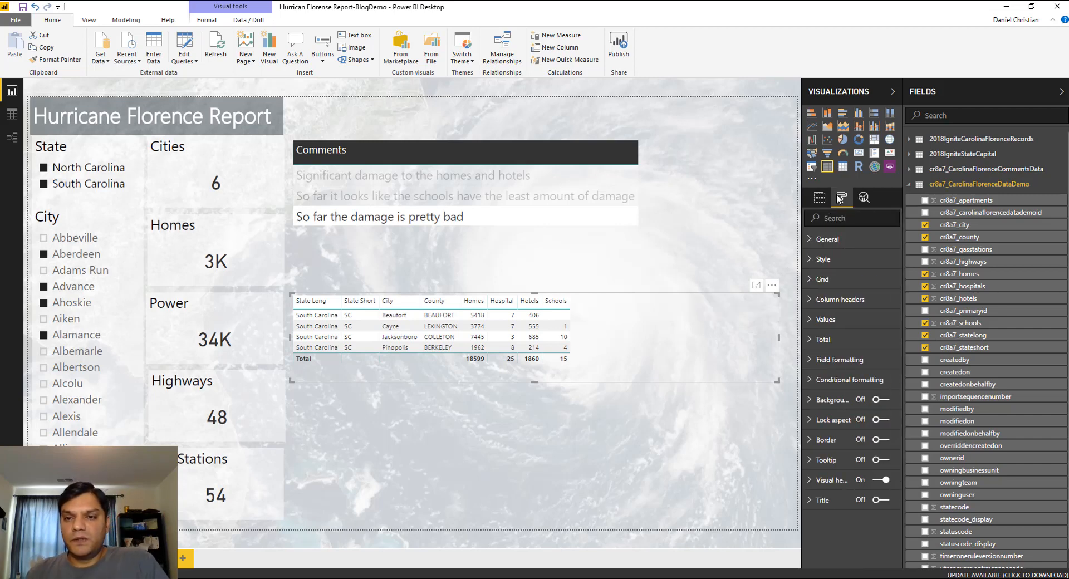
left_click(809, 299)
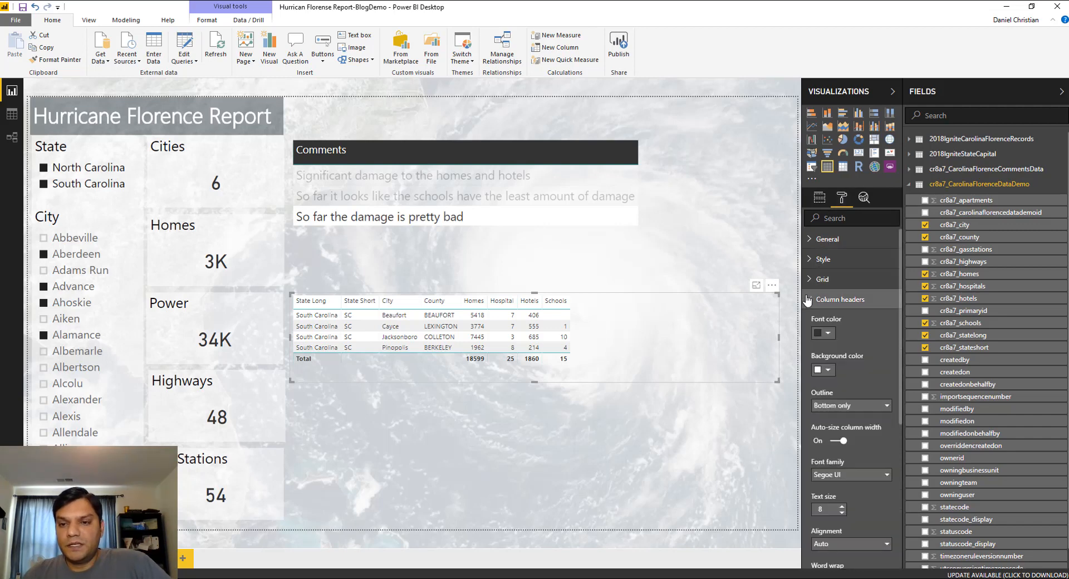
left_click(842, 507)
left_click(843, 507)
left_click(843, 506)
left_click(842, 506)
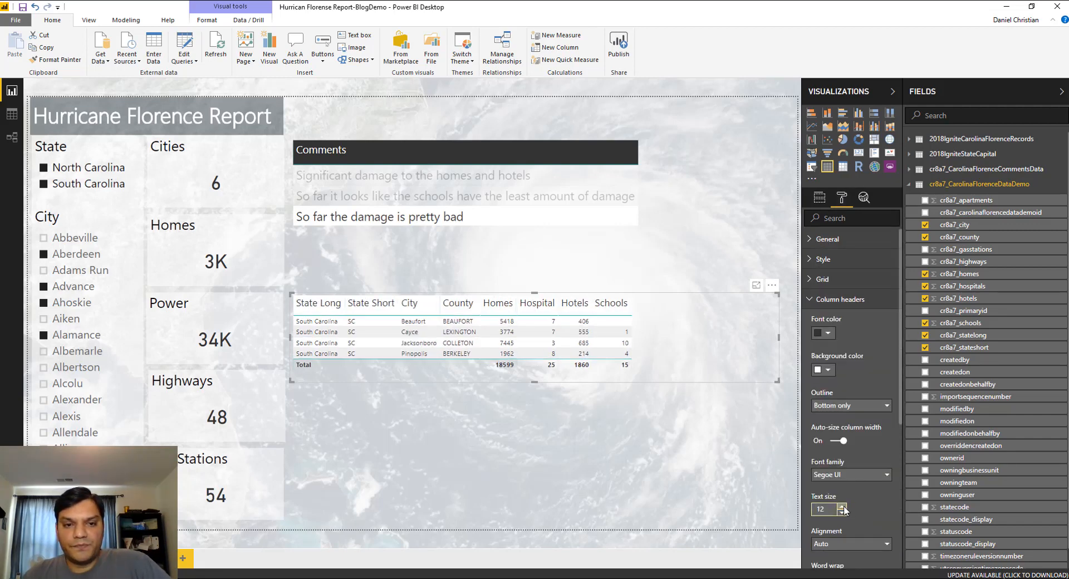
left_click(843, 506)
left_click(811, 299)
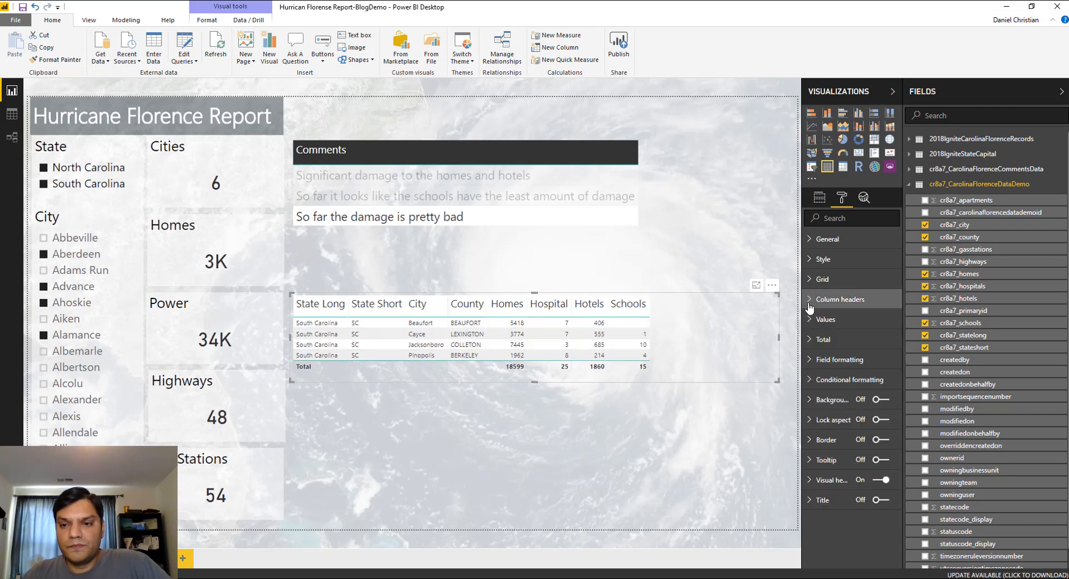
Set the text size of the city damage table's values to 13
left_click(811, 320)
scroll(844, 502, "down", 5)
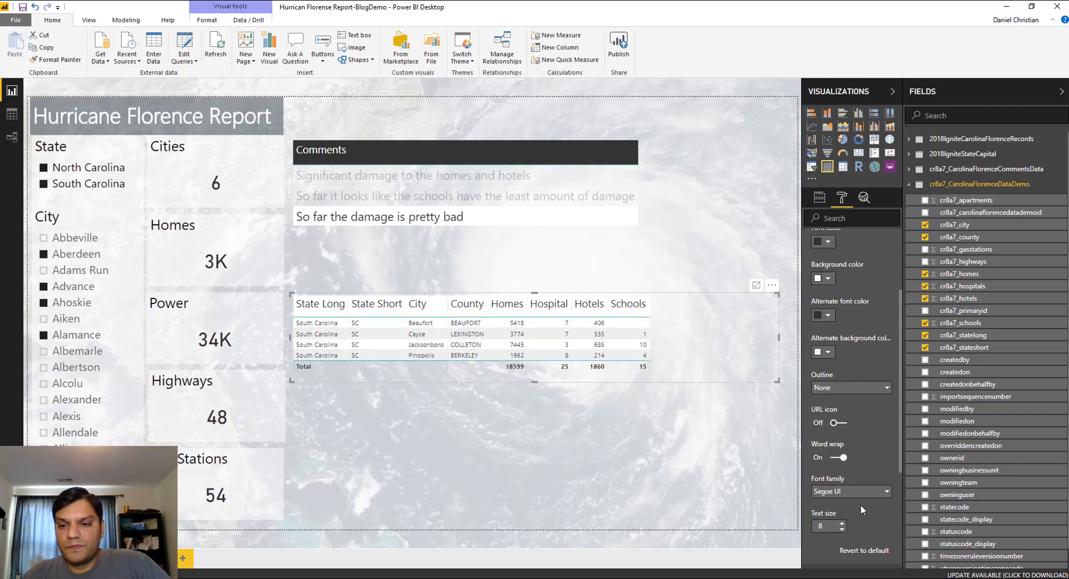
left_click(842, 524)
left_click(842, 524)
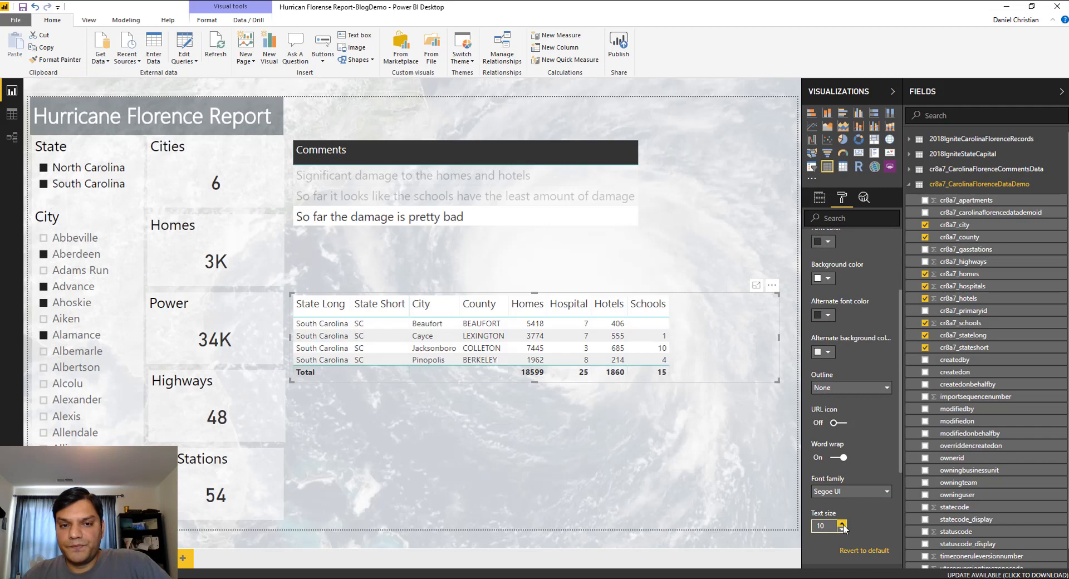
left_click(843, 524)
left_click(843, 524)
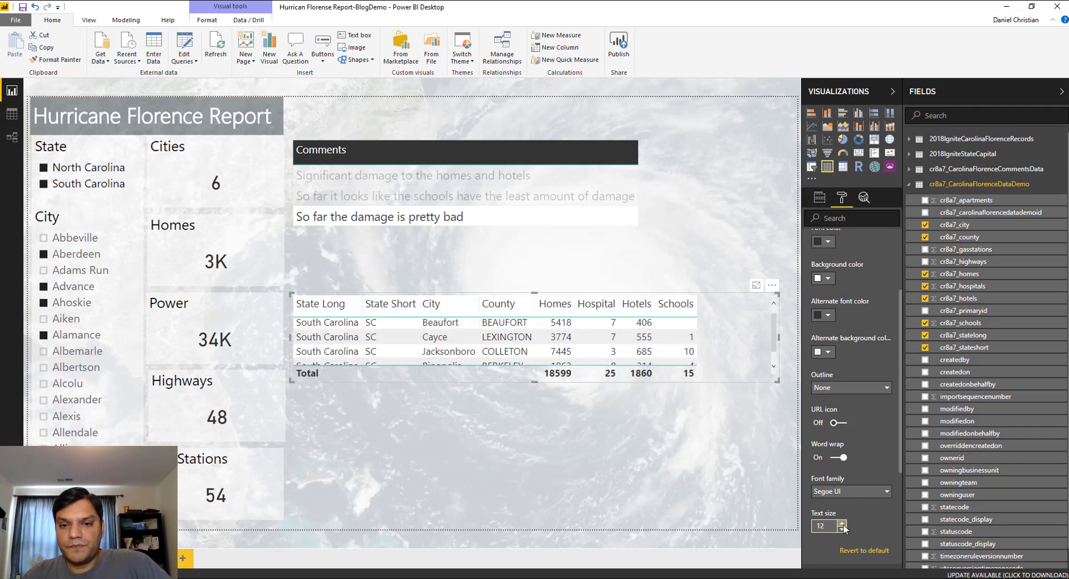
left_click(842, 524)
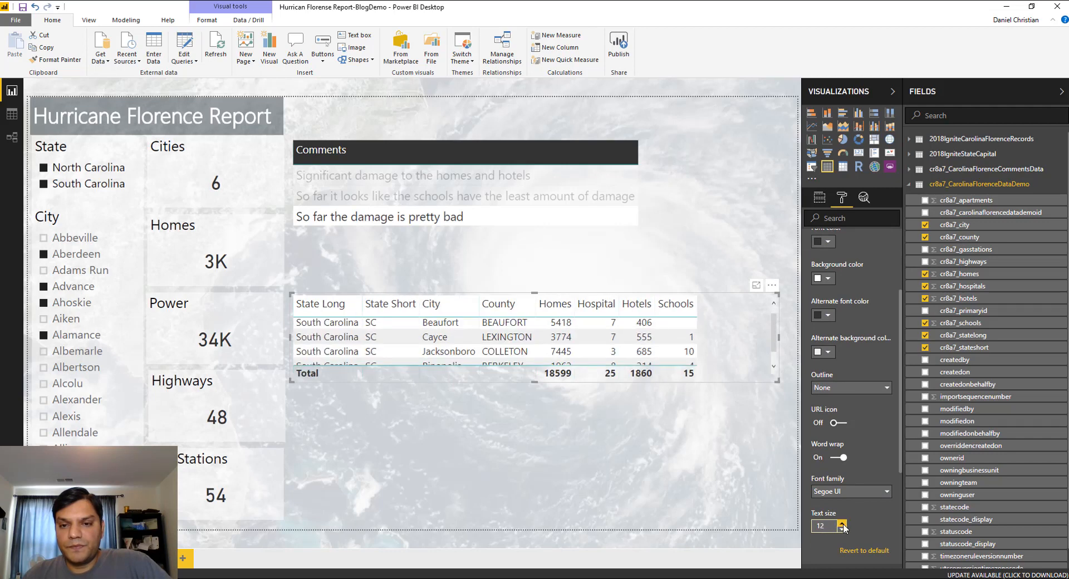
Clear the comment selection and extend the city damage table downward so more rows fit
left_click(756, 421)
left_click(640, 380)
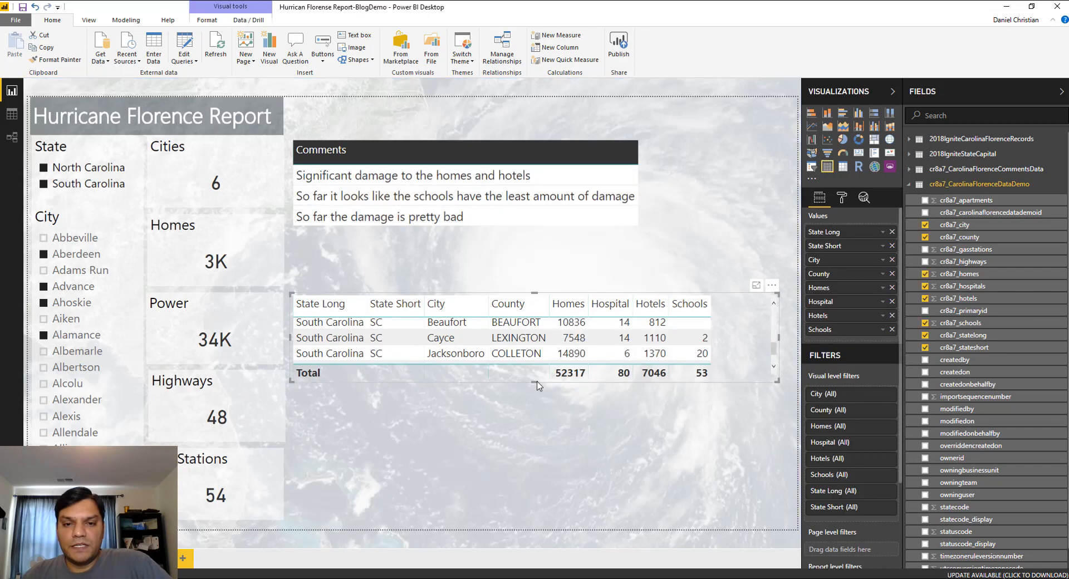
left_click_drag(536, 383, 534, 443)
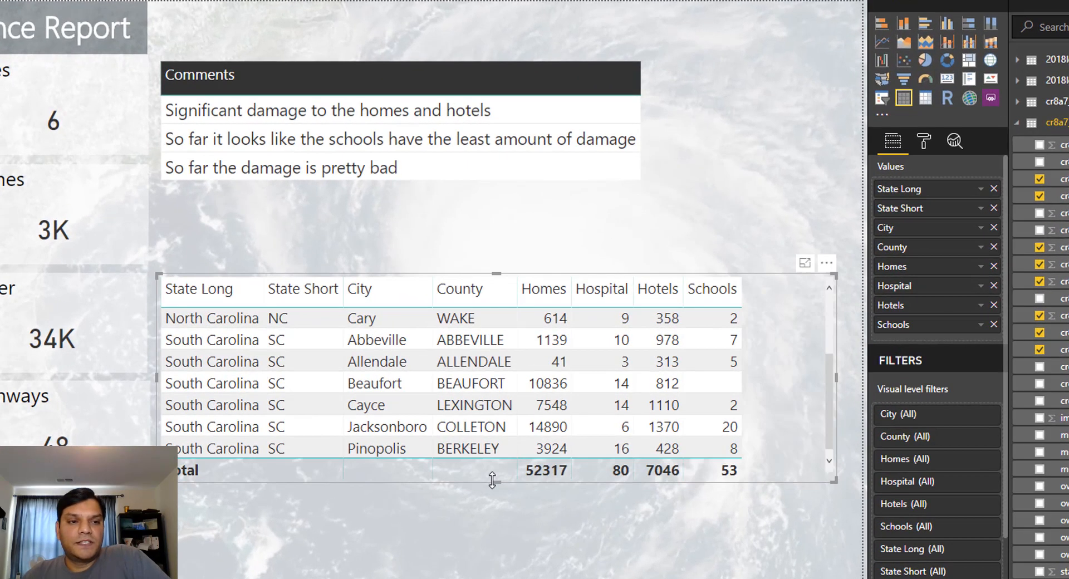
Review the unfiltered city rows, and select each of the three comments in turn to check how it filters the city damage table
left_click(279, 185)
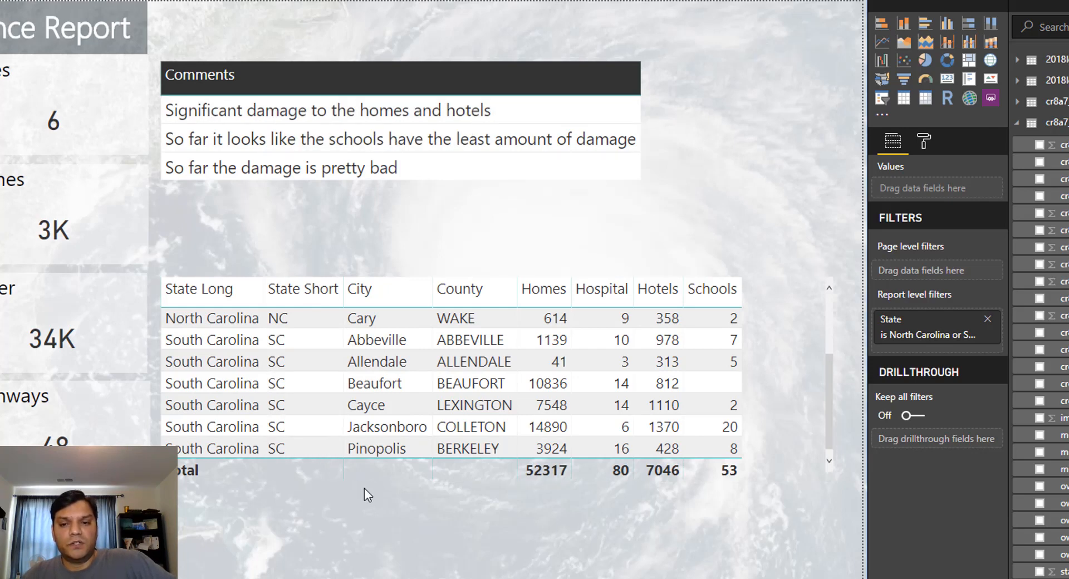
scroll(811, 438, "up", 2)
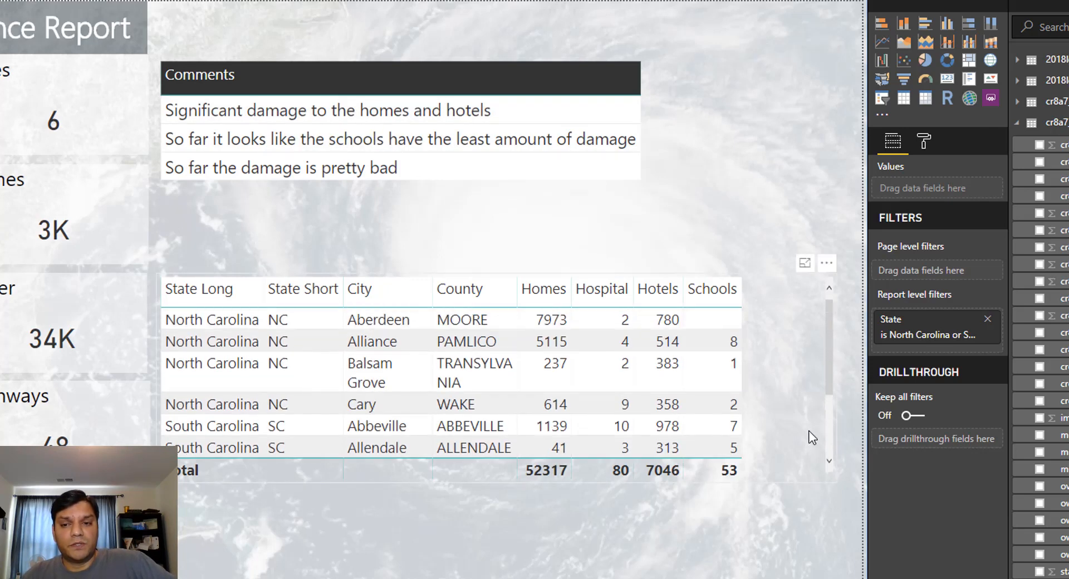
left_click(267, 110)
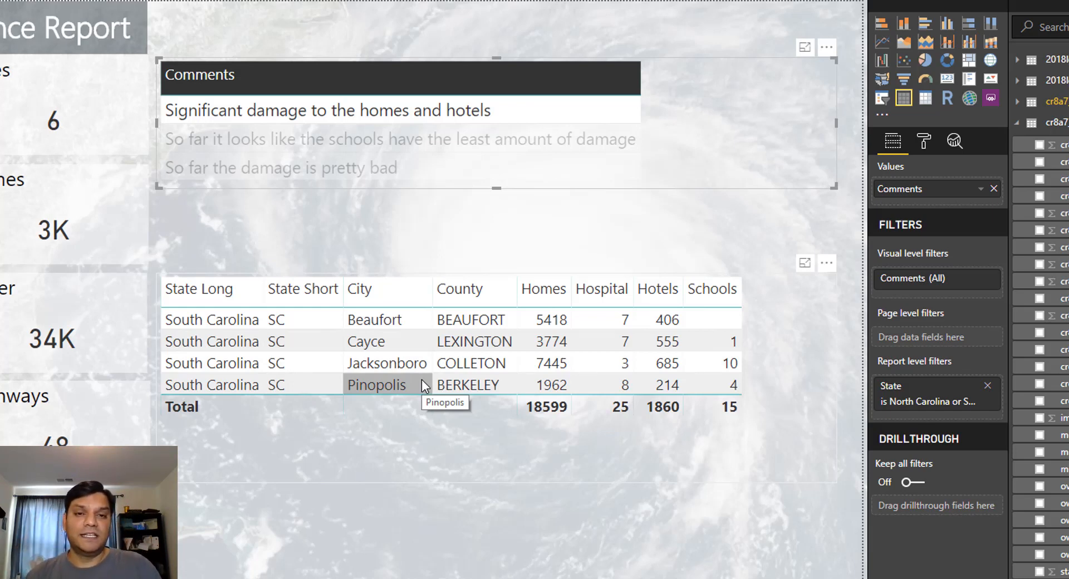
left_click(410, 144)
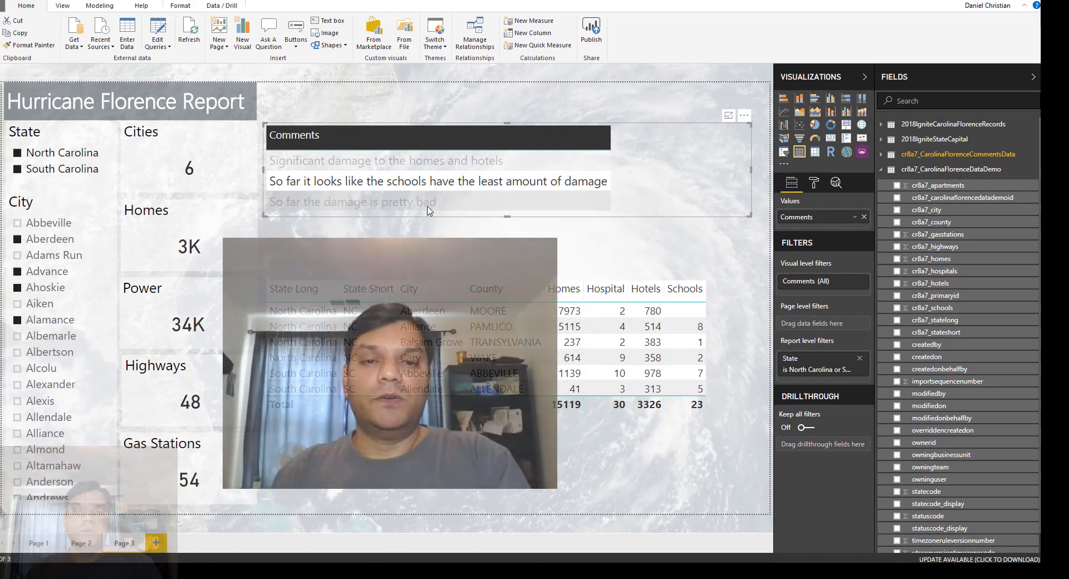
left_click(423, 199)
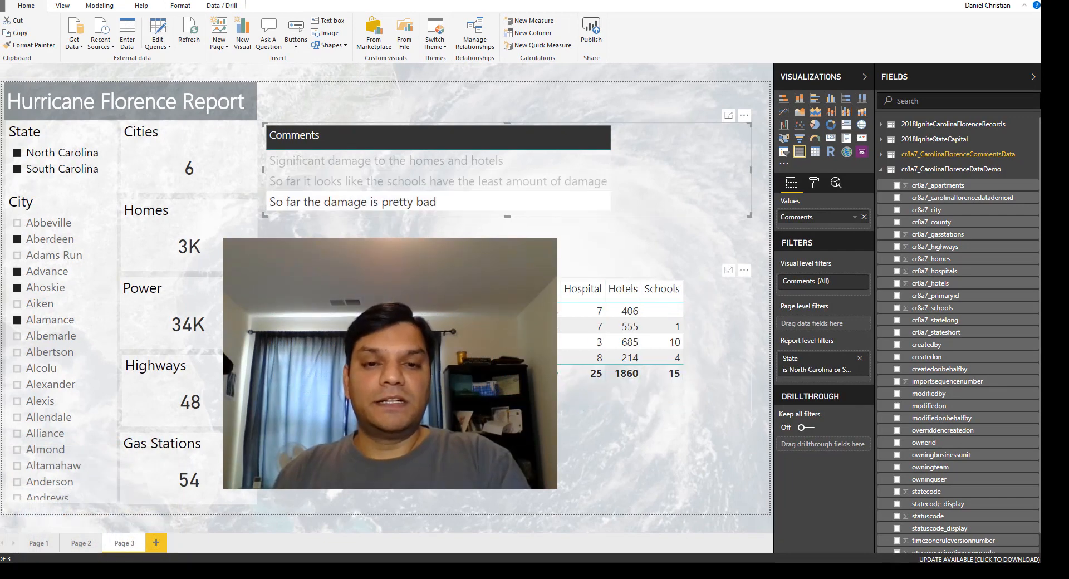